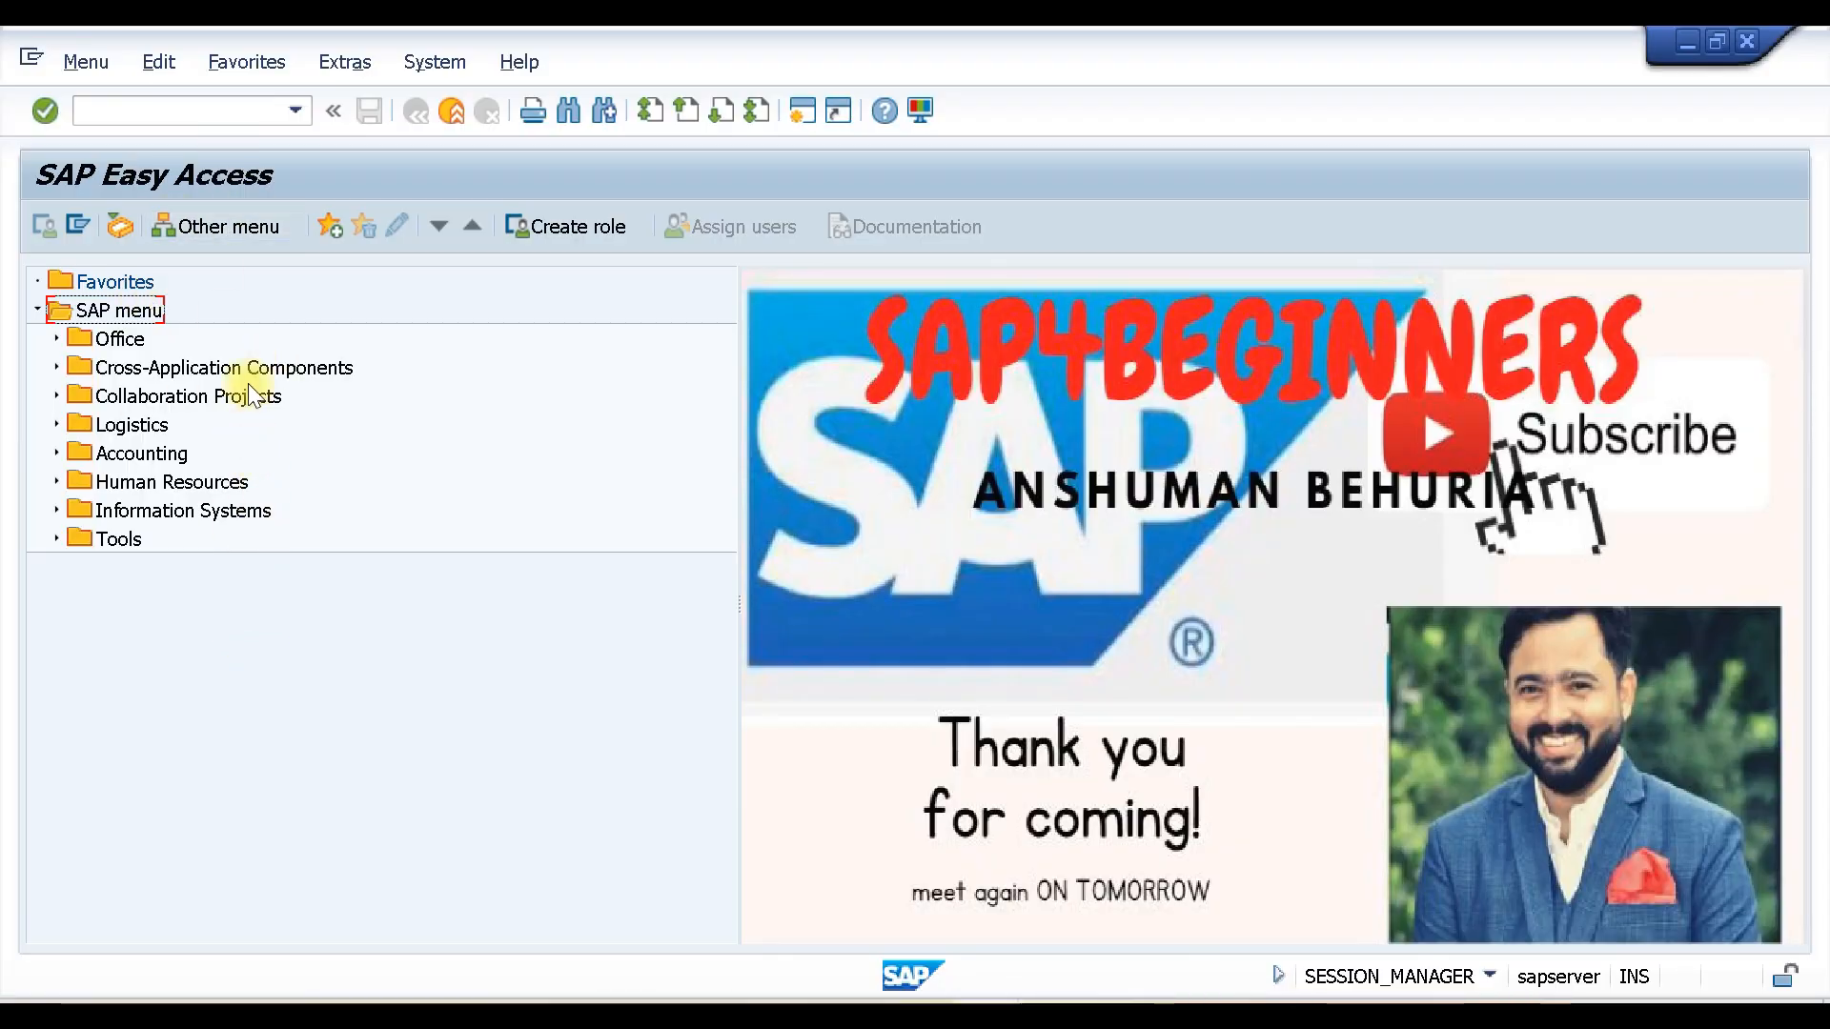
# Step: Open the Legacy System Migration Workbench with transaction code LSMW
pyautogui.click(158, 109)
pyautogui.write('LSMW')
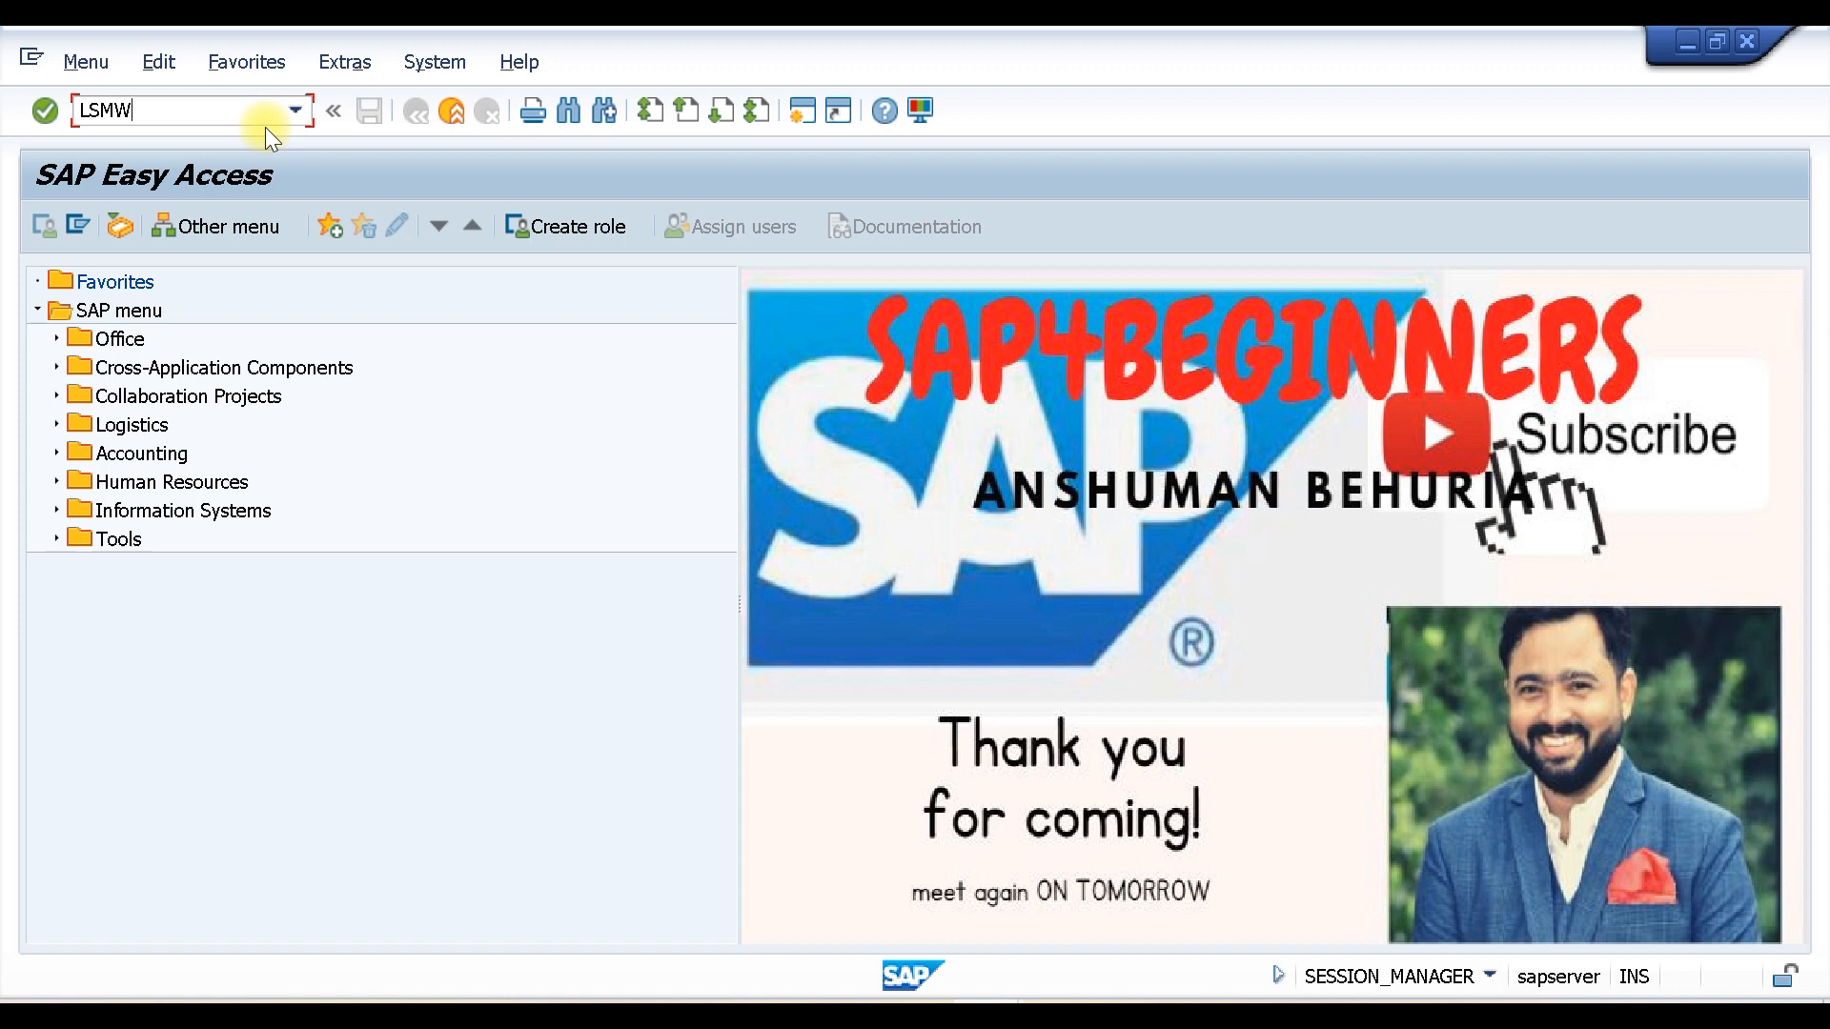
pyautogui.press('Return')
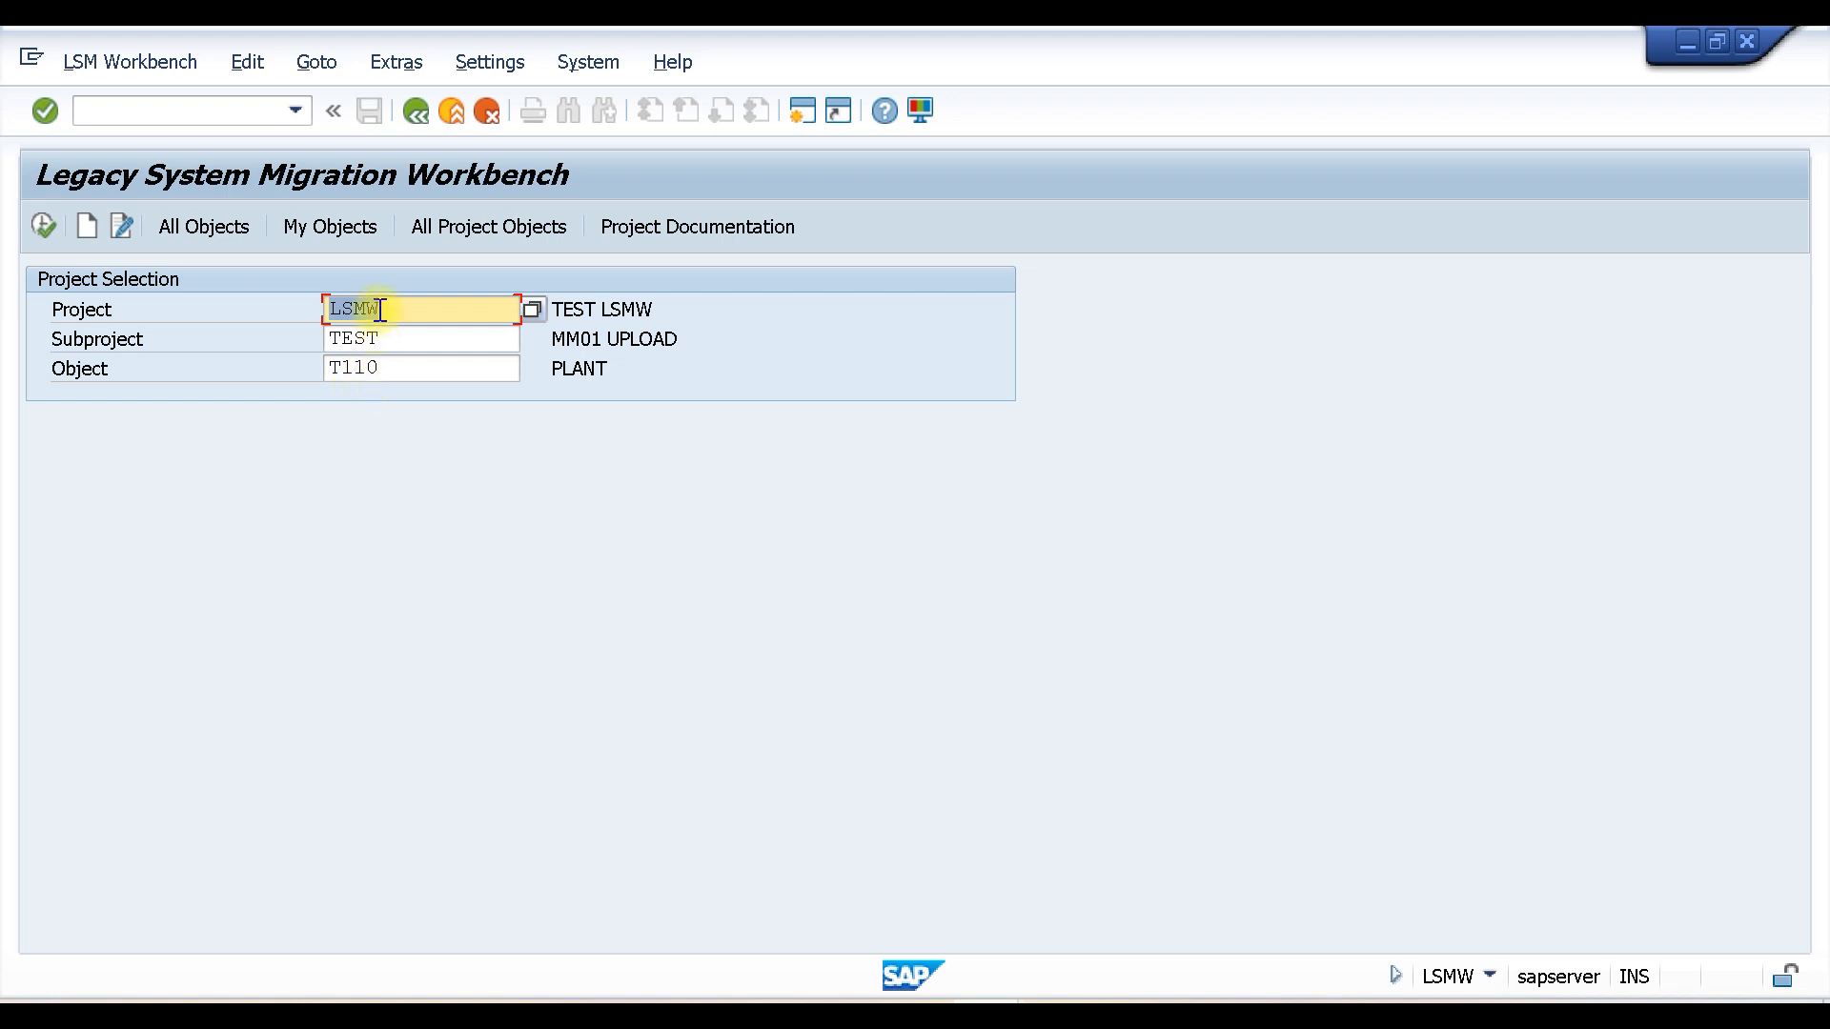
pyautogui.click(87, 221)
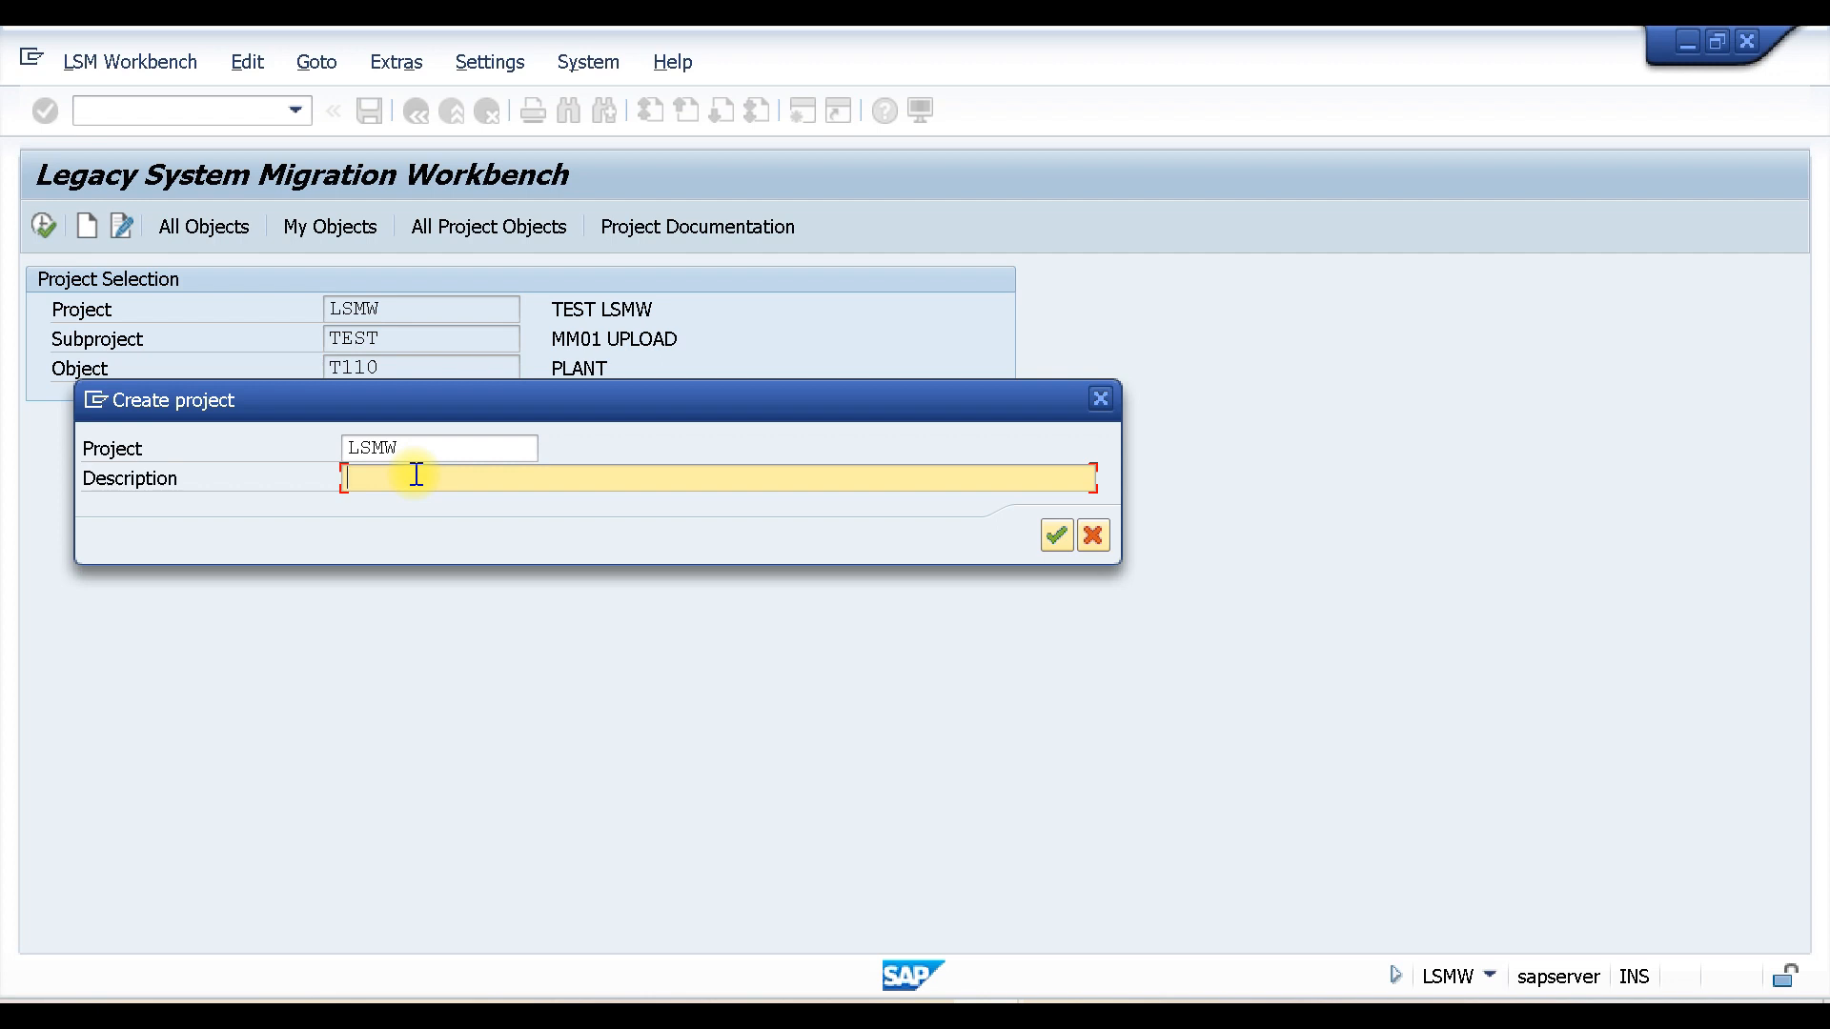
pyautogui.write('LSMW TEST')
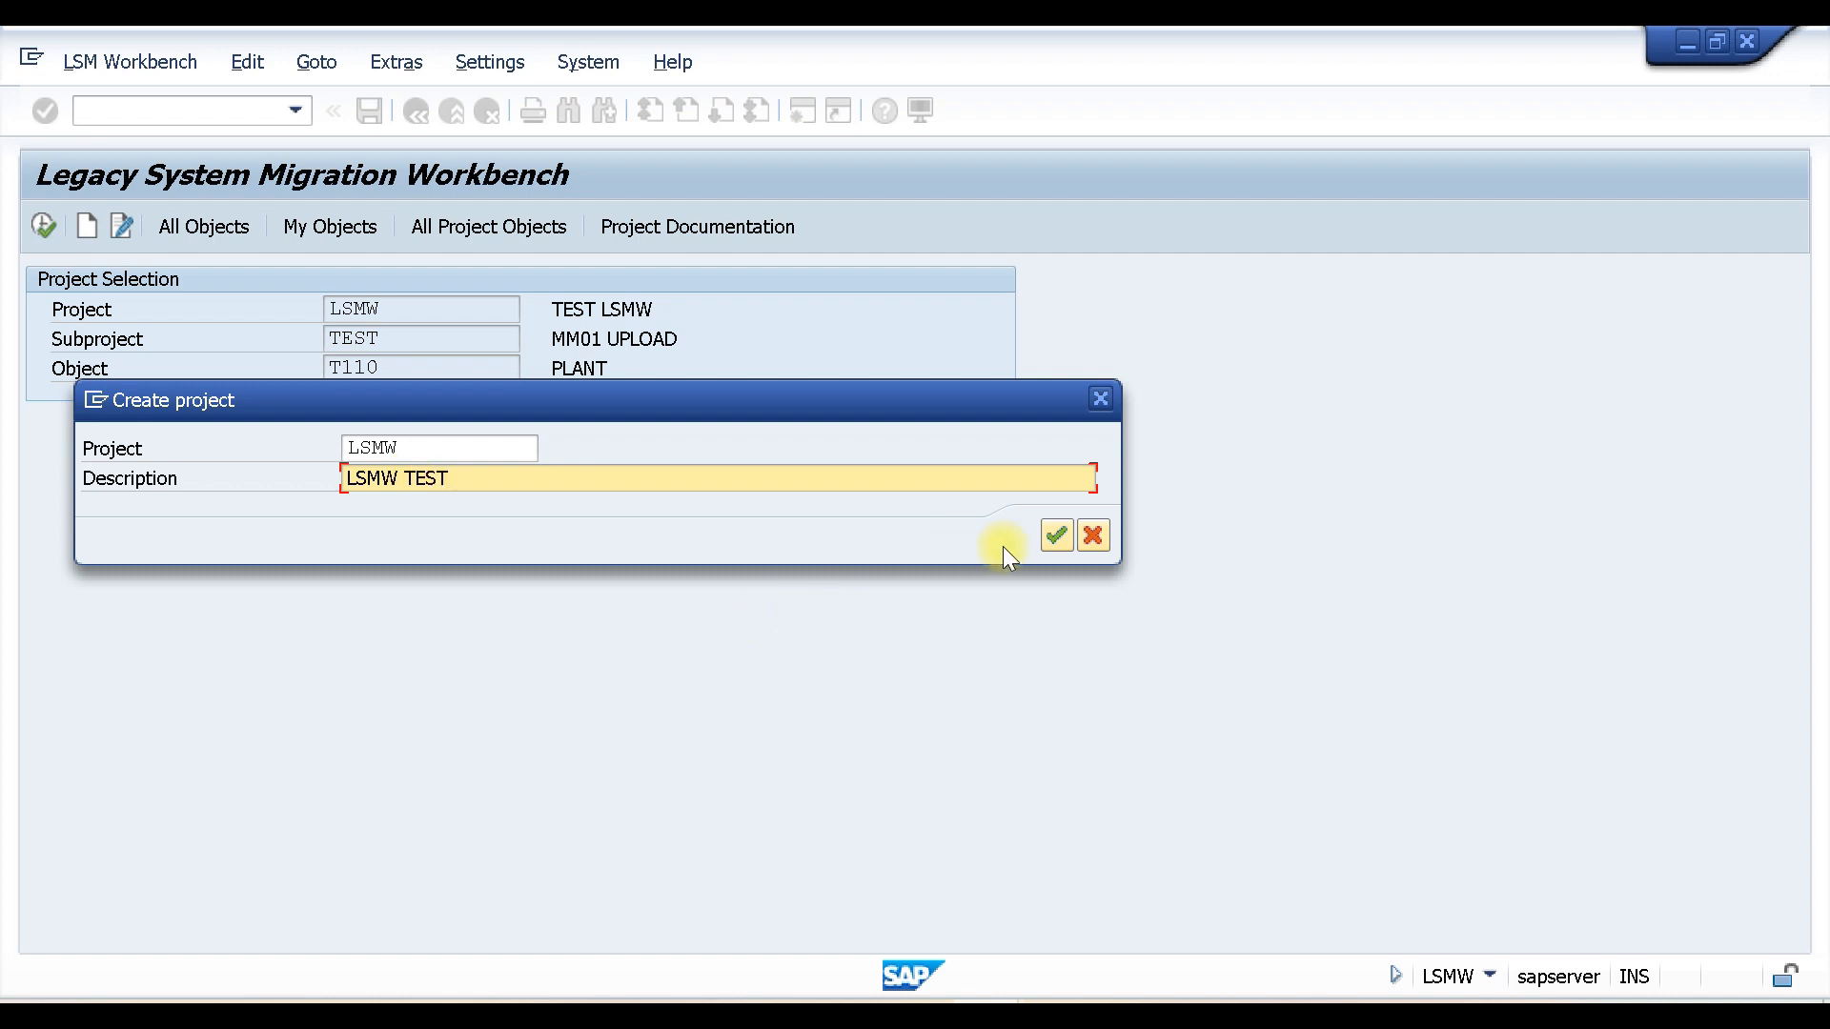
pyautogui.click(1056, 534)
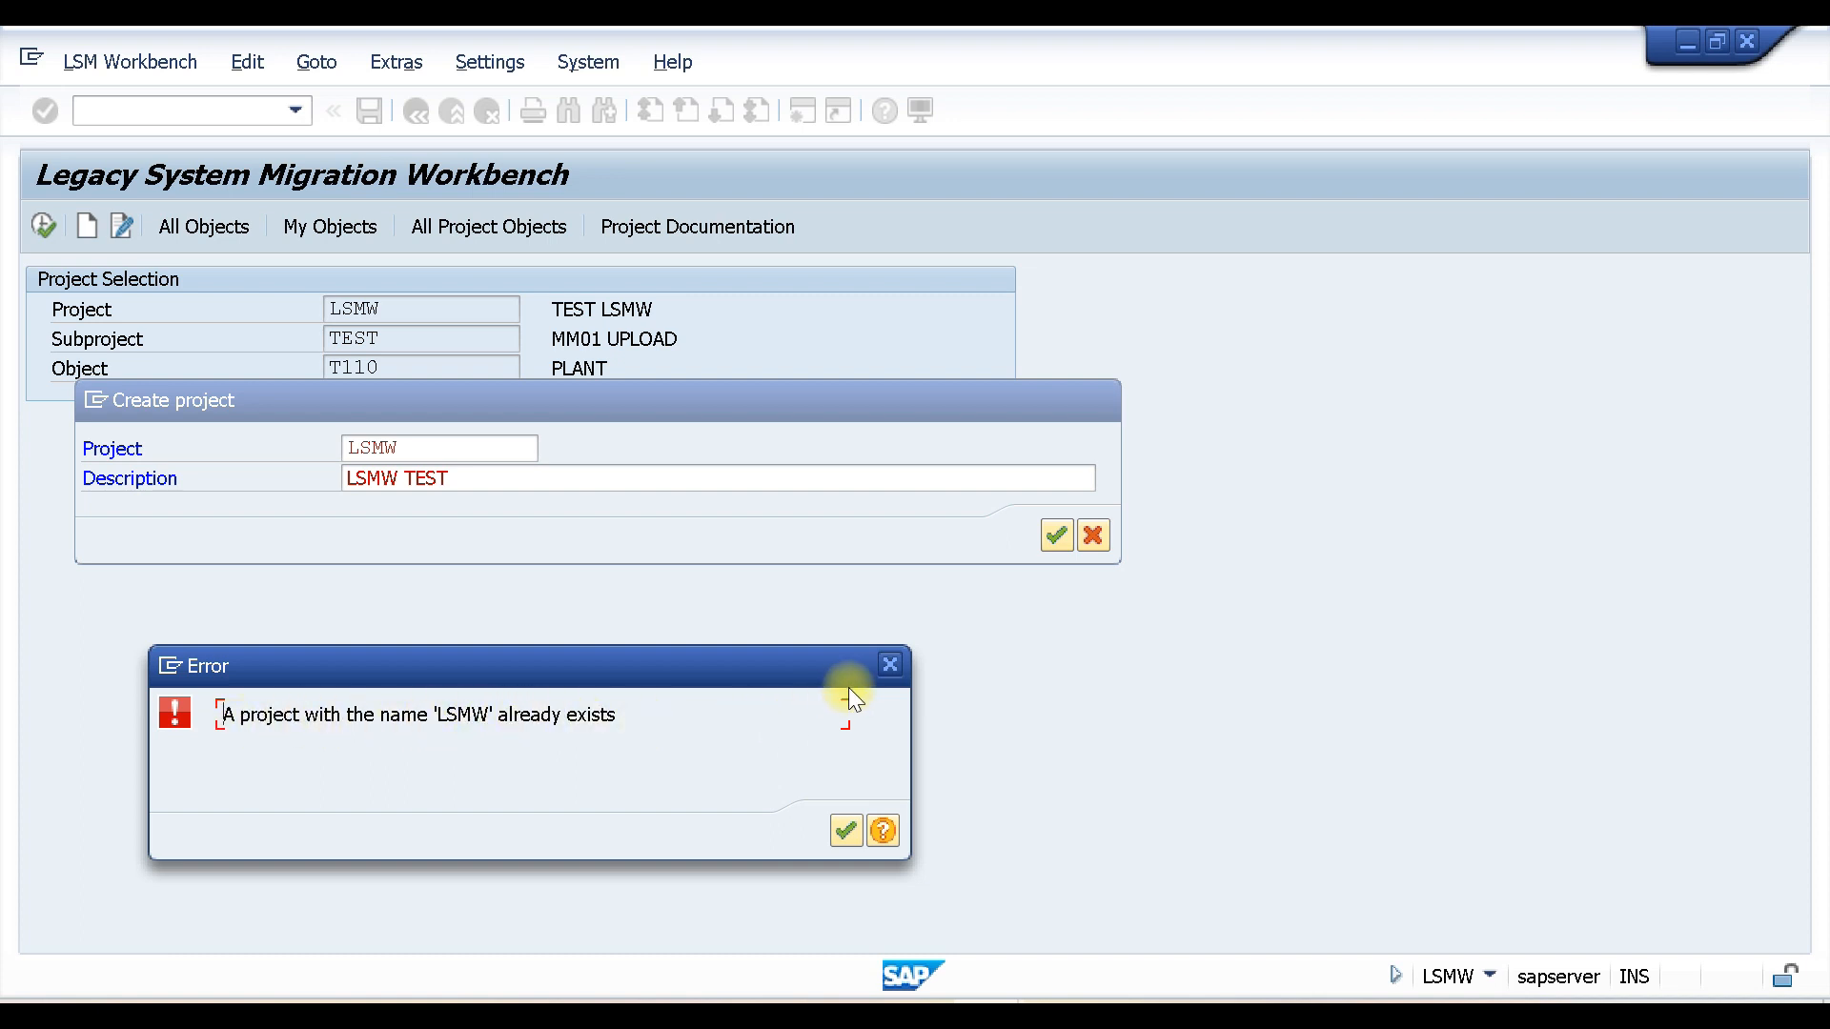
pyautogui.click(890, 663)
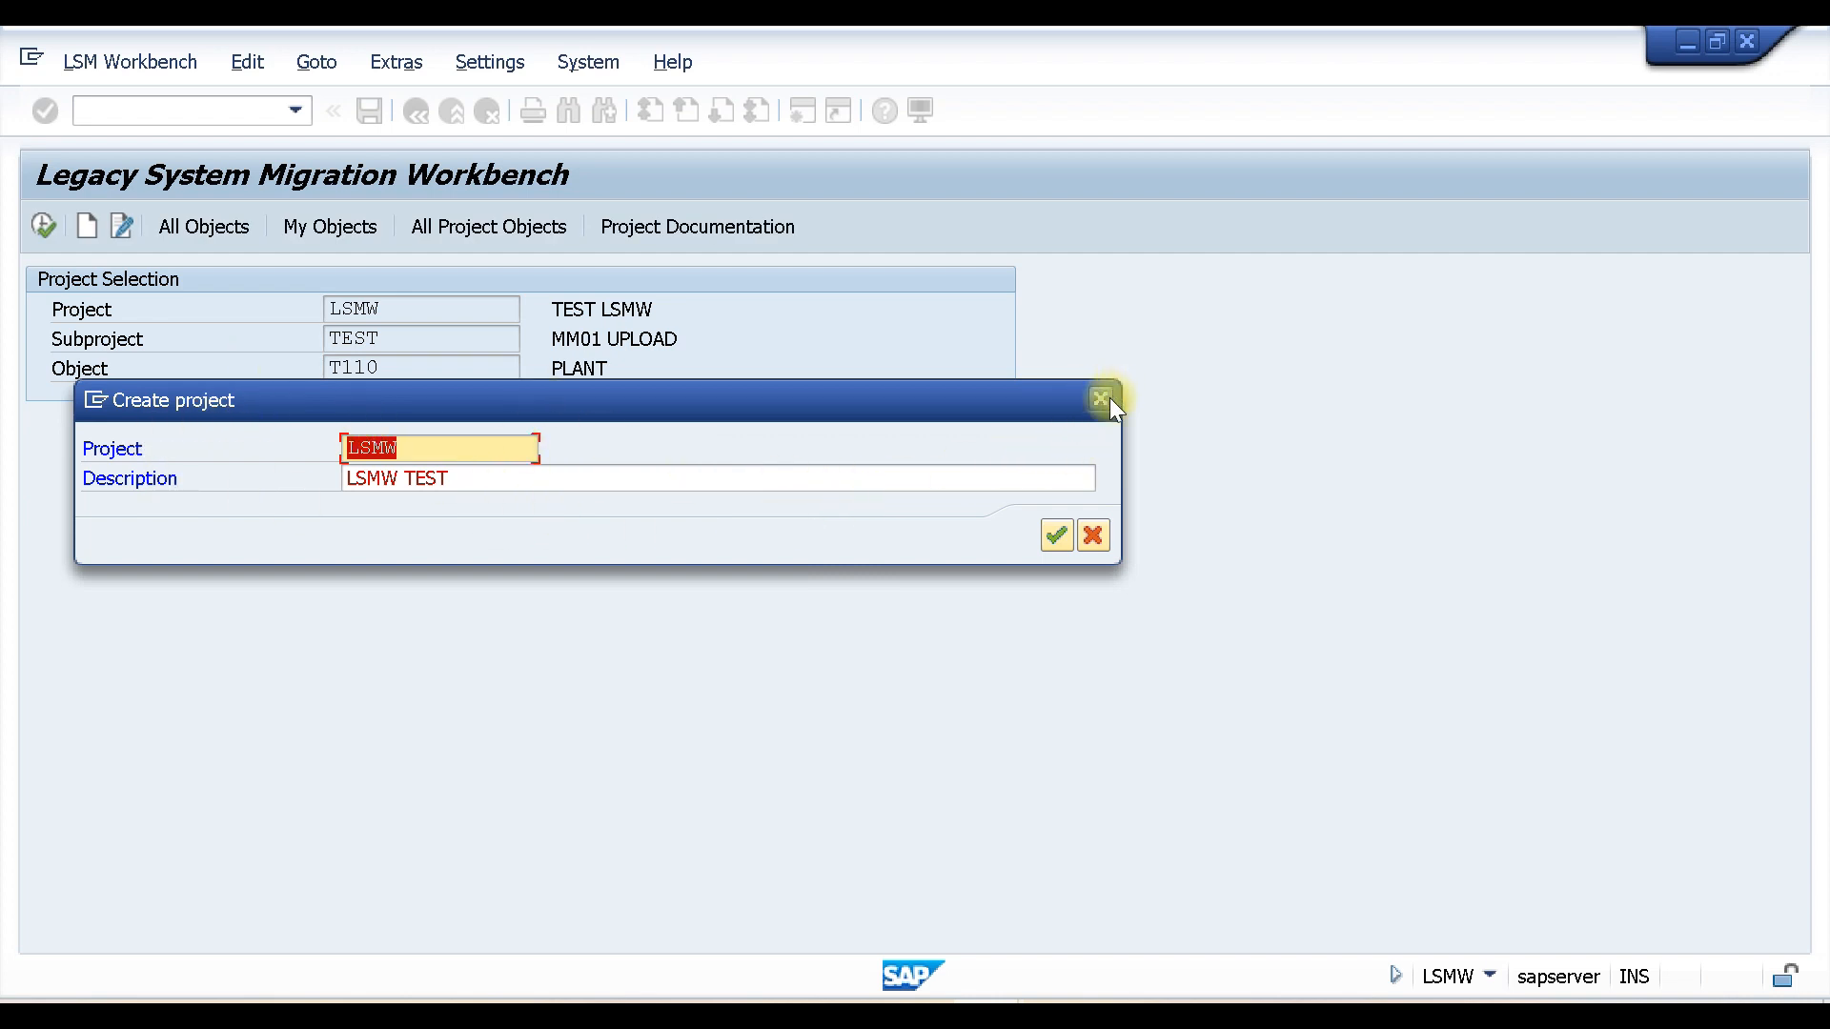
pyautogui.moveTo(1037, 398); pyautogui.dragTo(1081, 343)
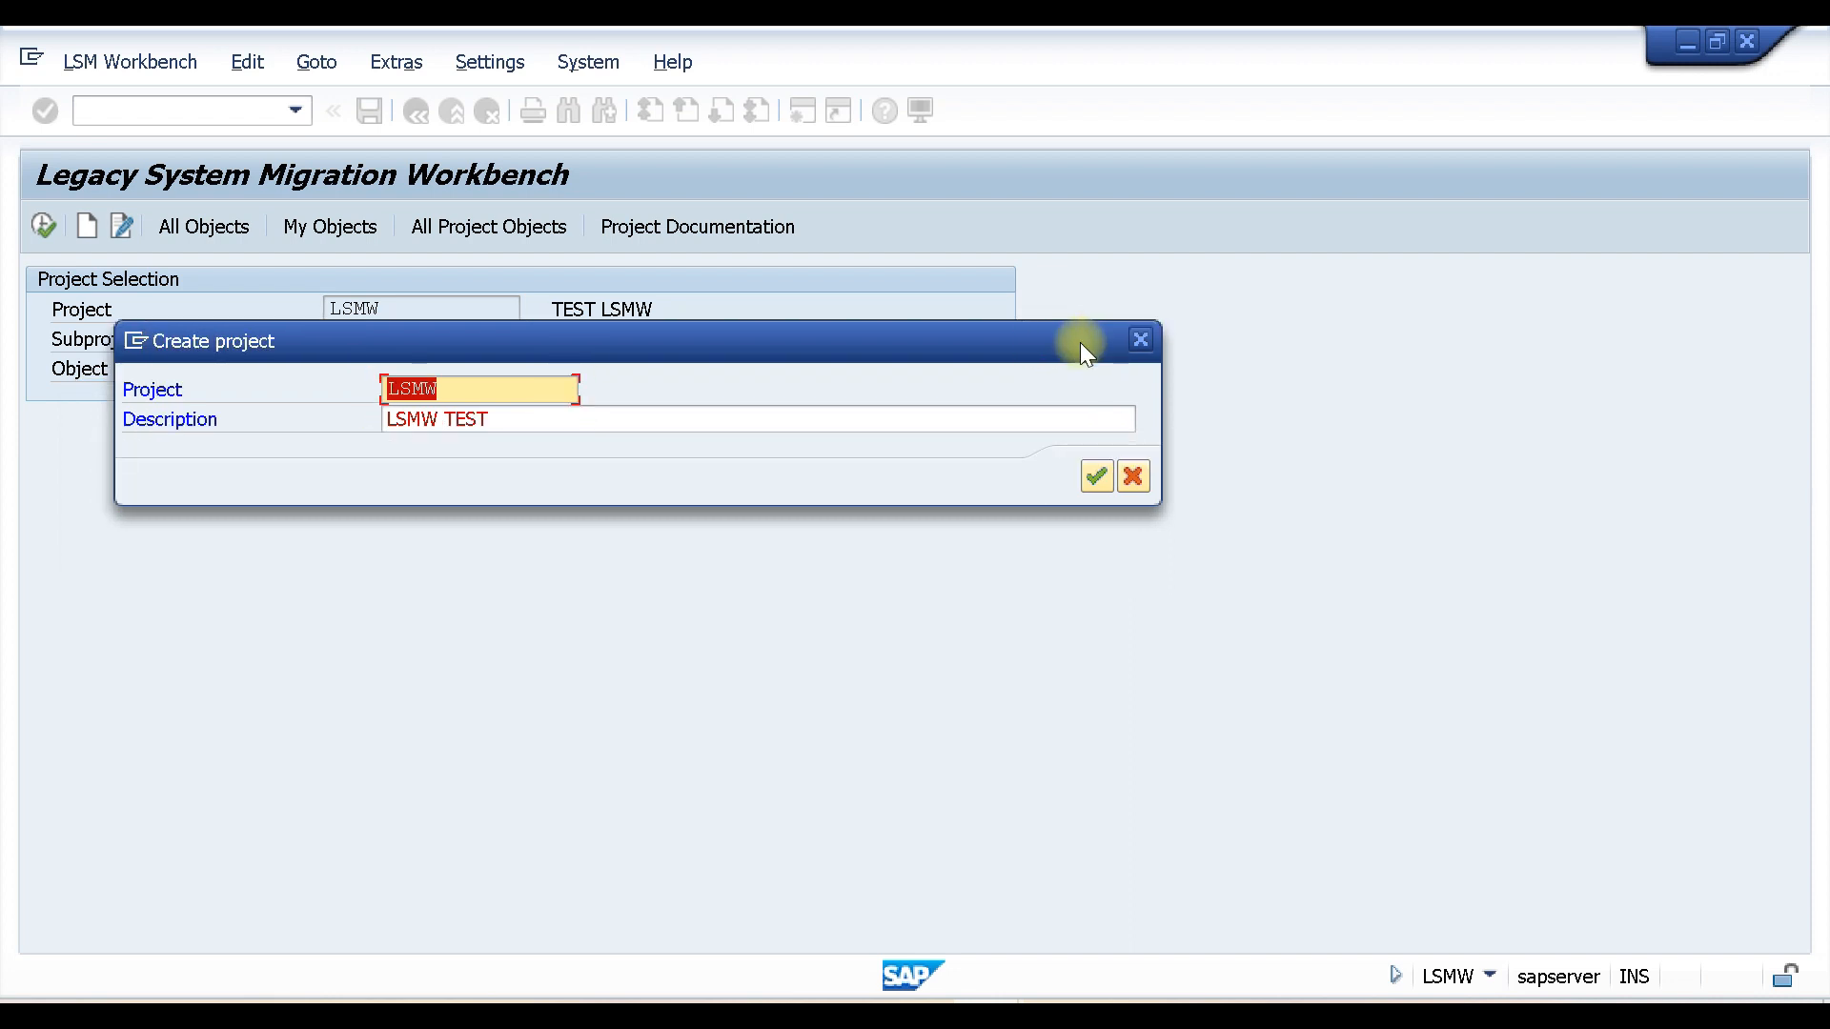
pyautogui.click(1139, 341)
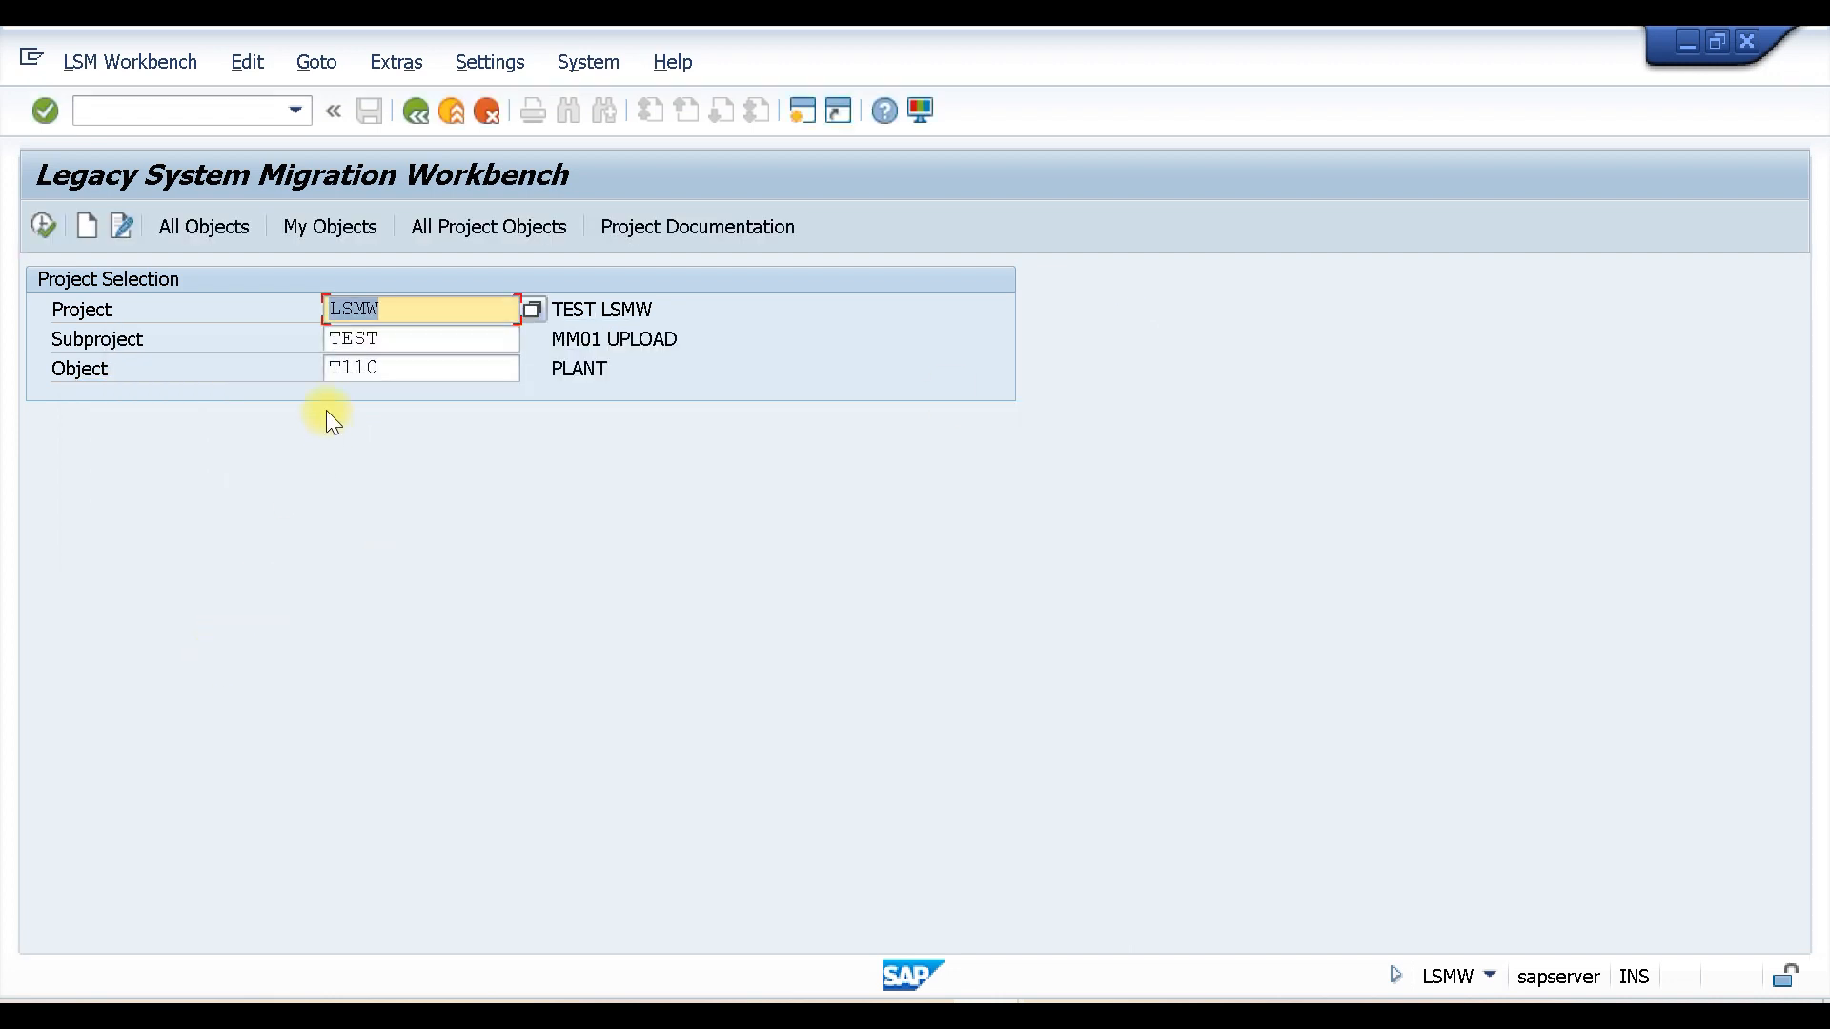
# Step: Create a new project LSMW01 with the description TEST LSMW
pyautogui.click(392, 310)
pyautogui.write('01')
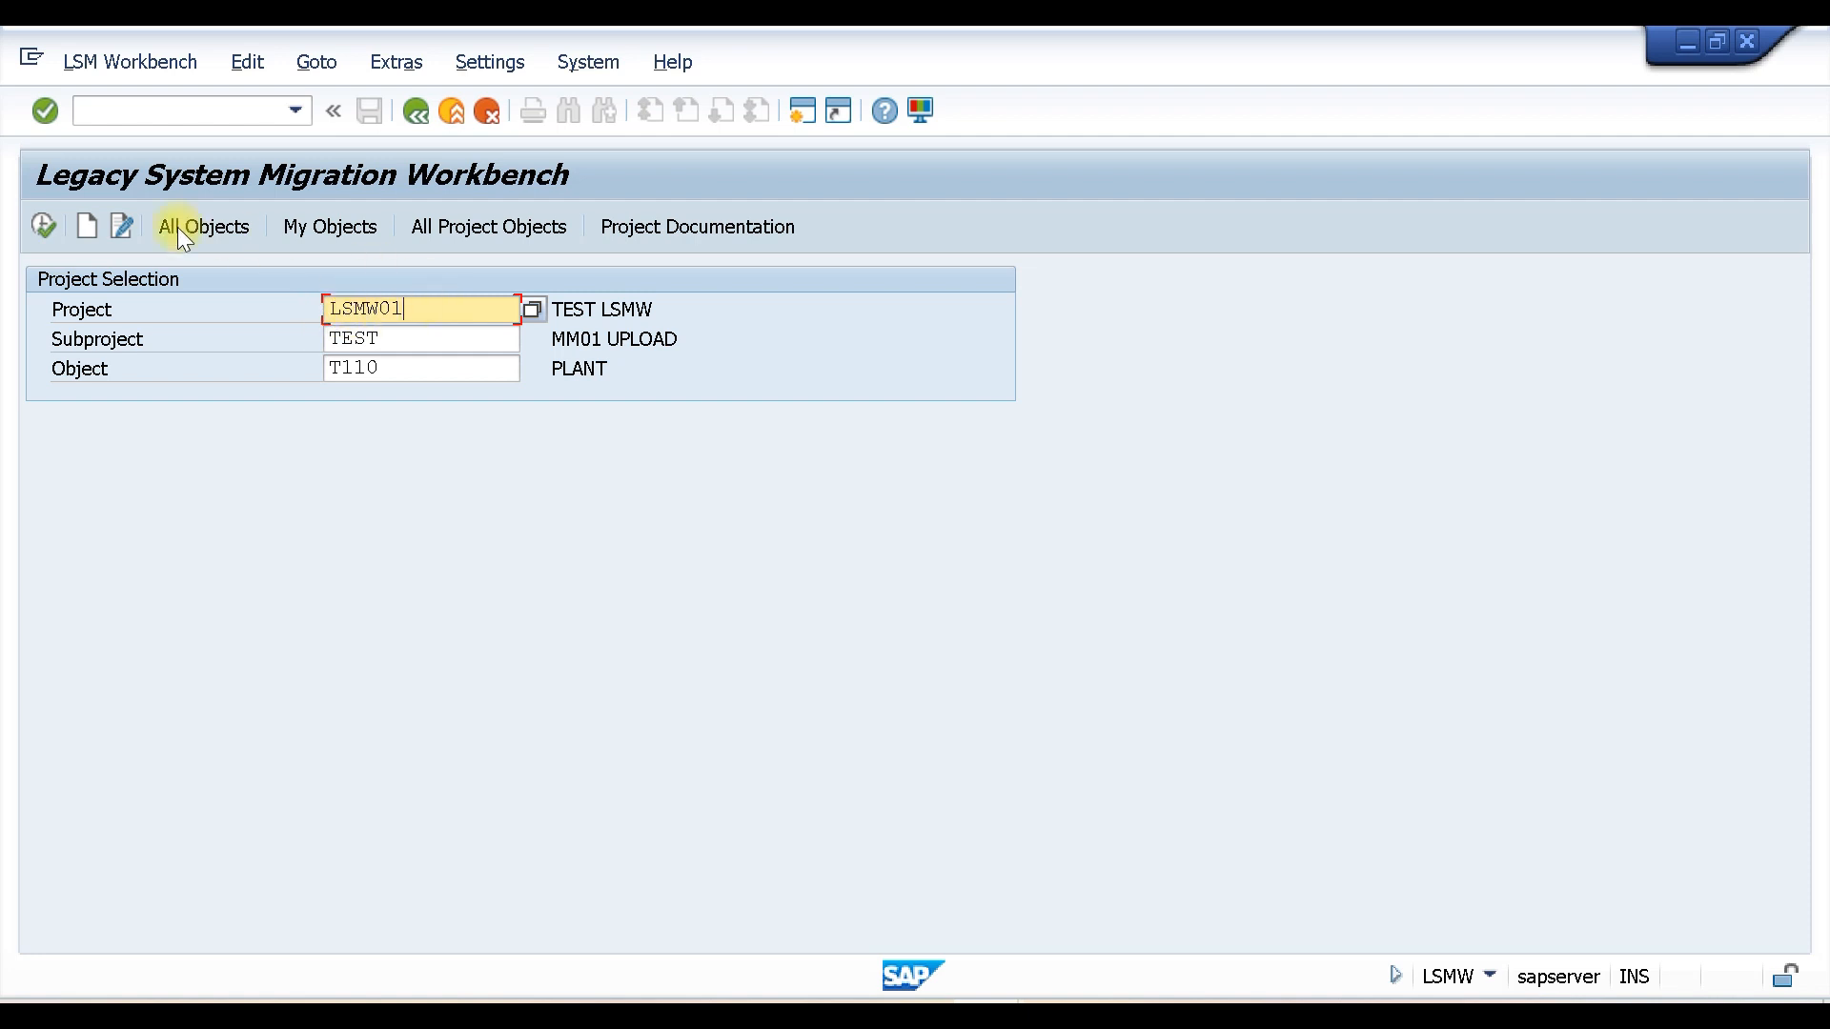
pyautogui.click(84, 226)
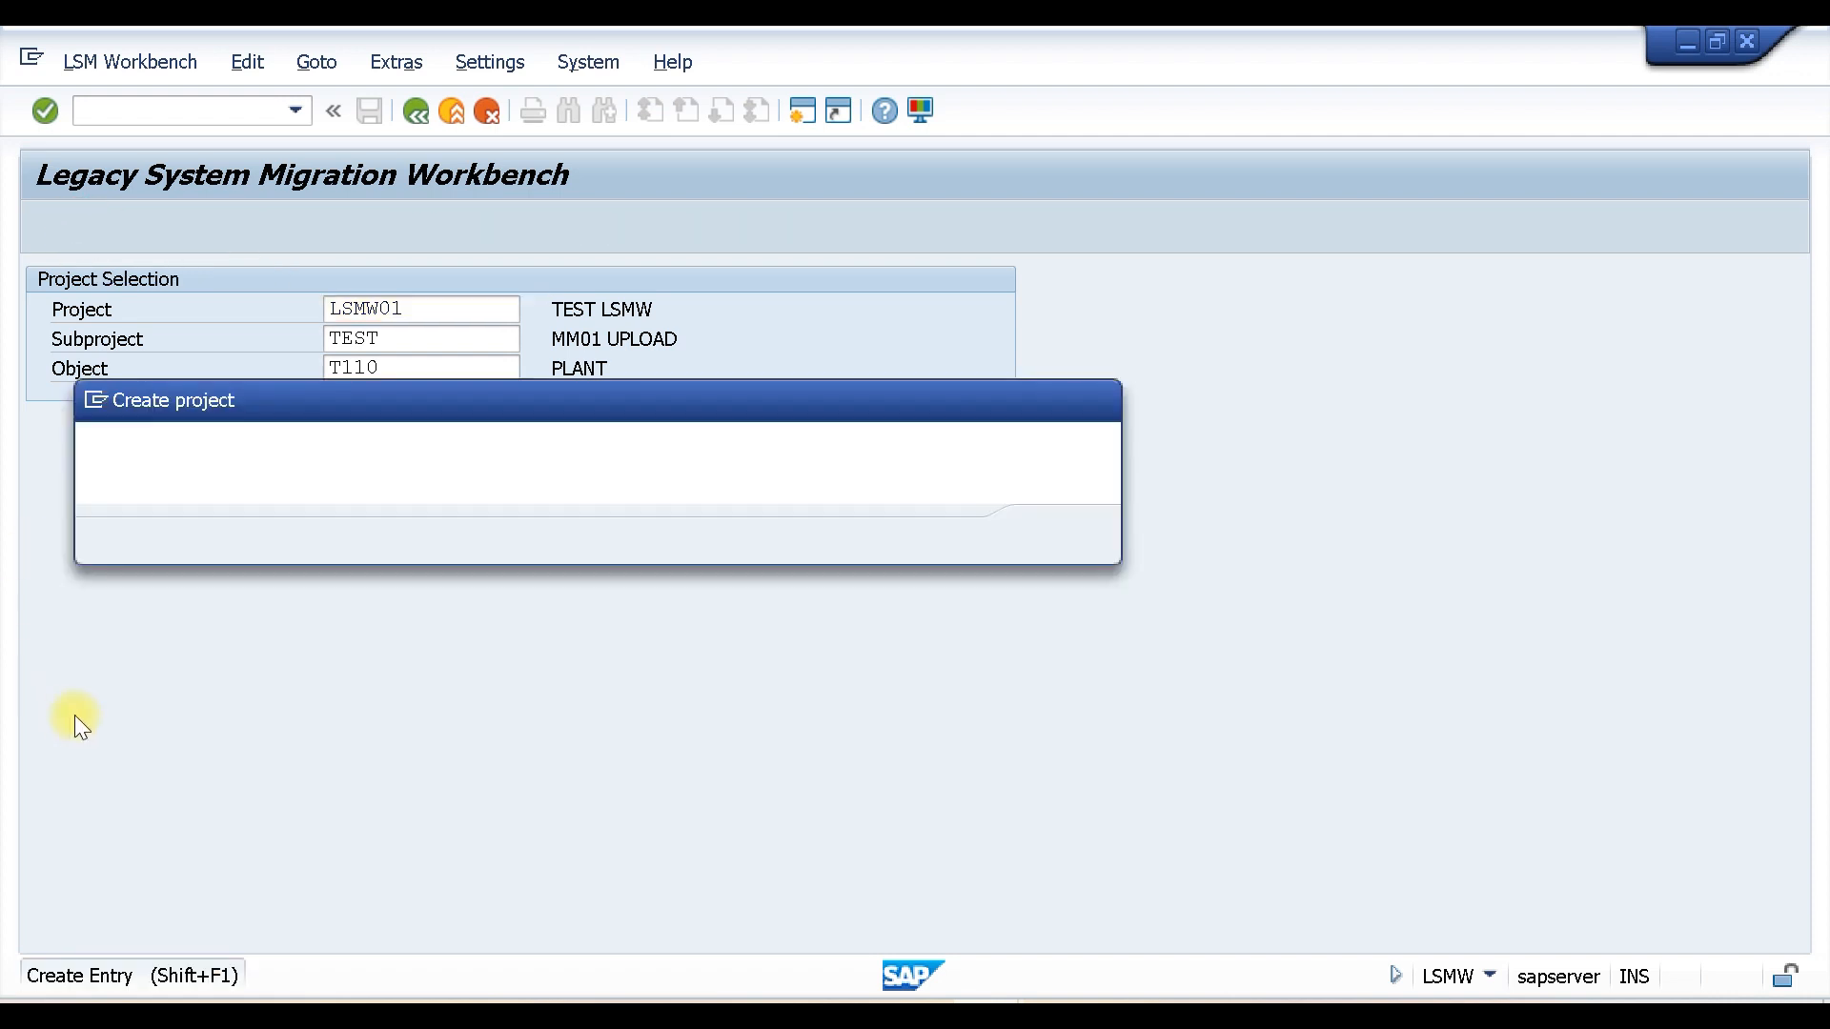
pyautogui.write('TEST LSMW')
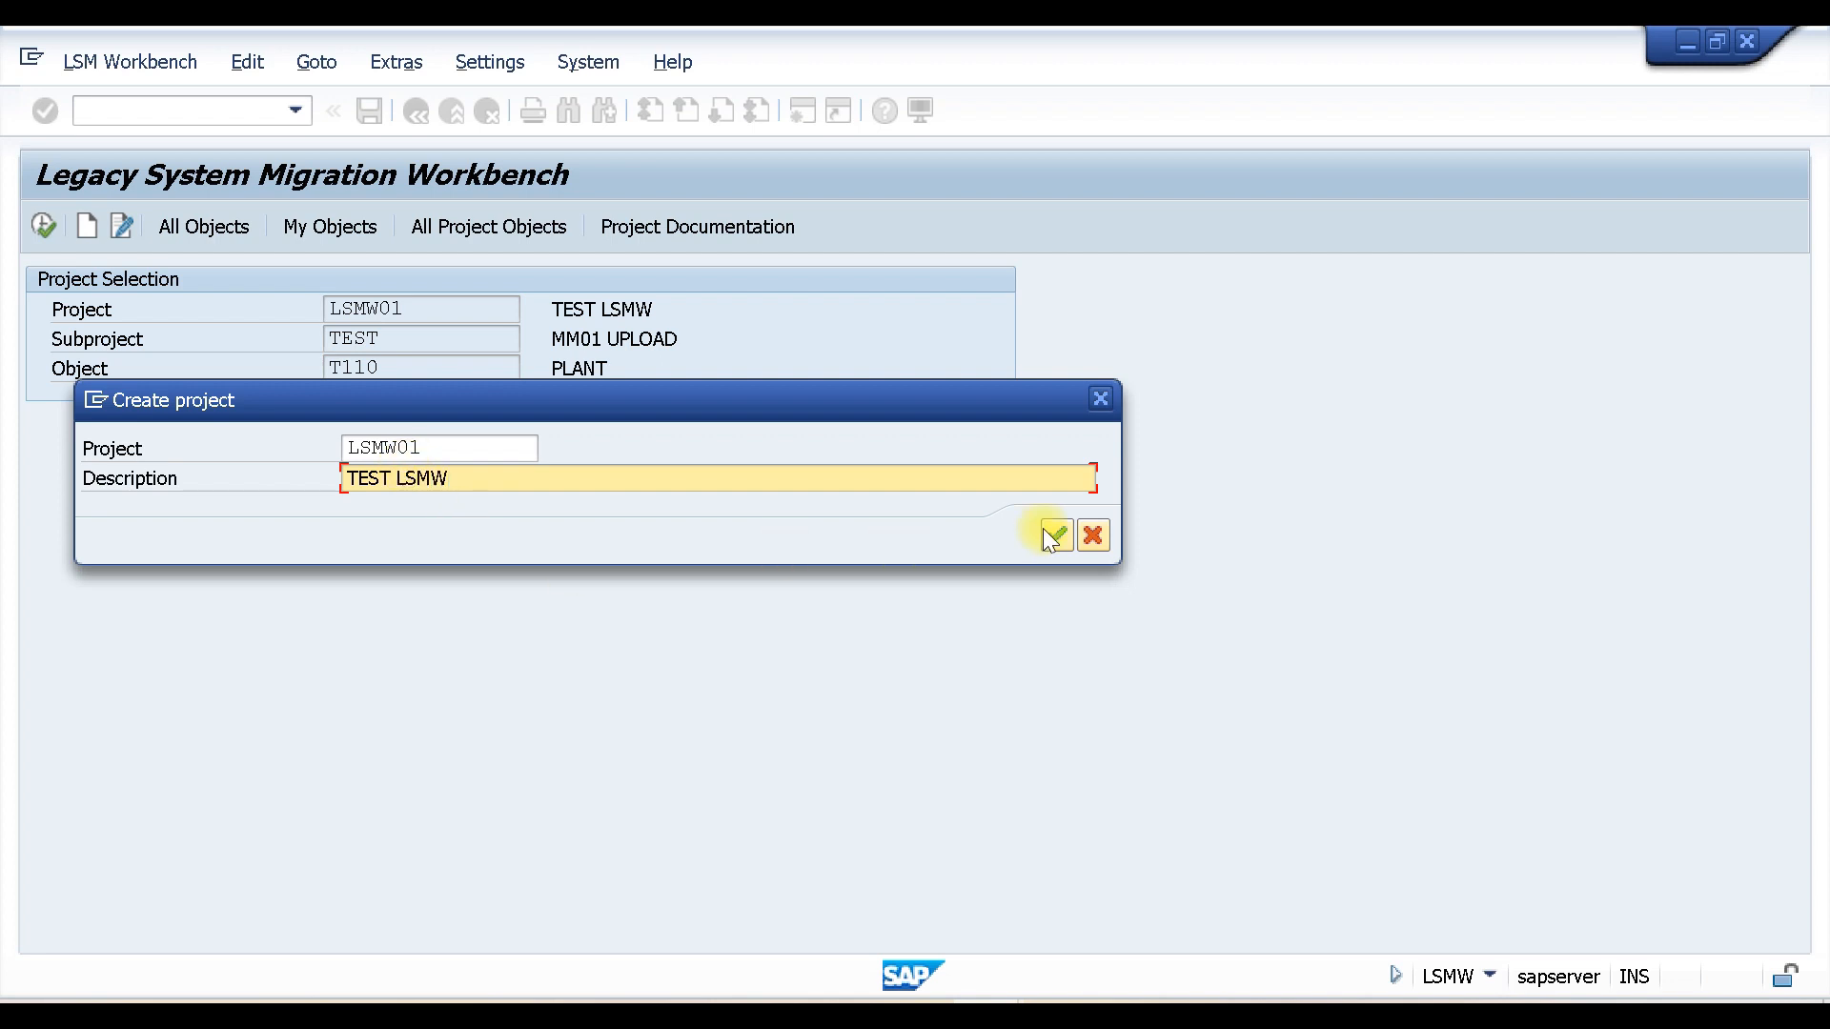
pyautogui.click(1056, 536)
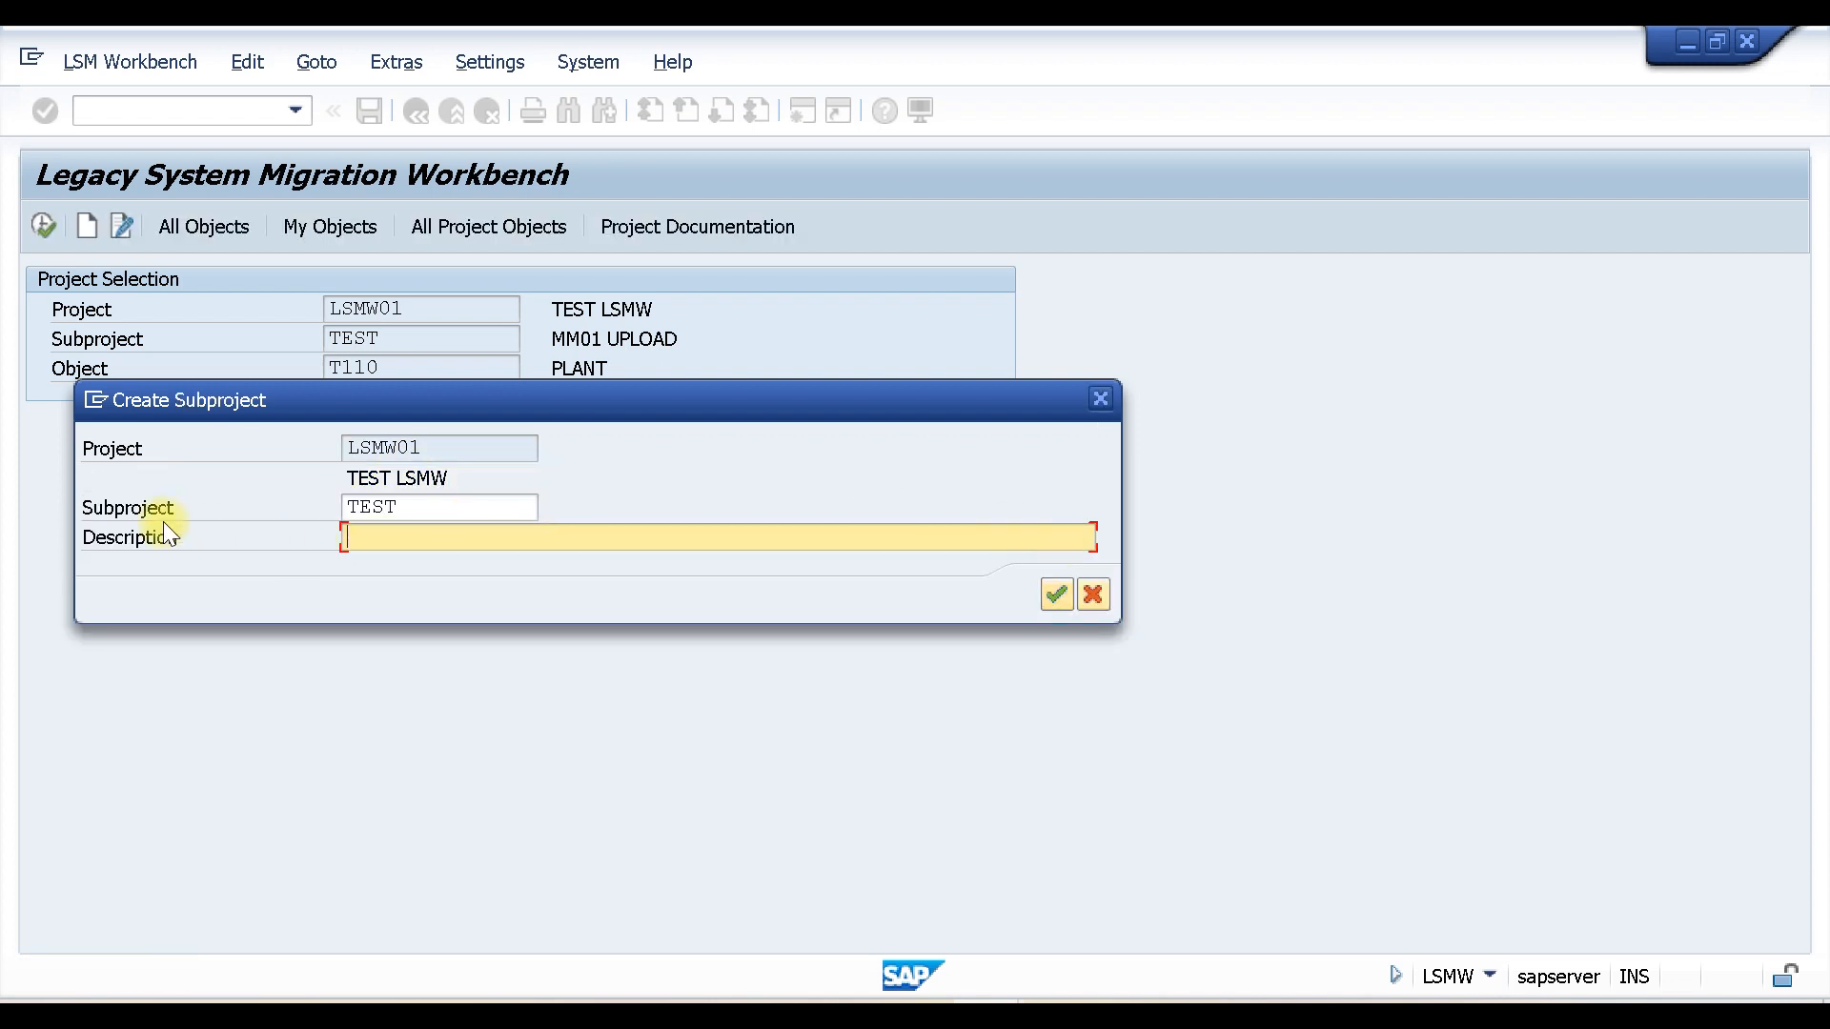
# Step: Create the subproject TEST with description MATERIAL UPLOAD and the object T110 with the name PLANT
pyautogui.moveTo(427, 391); pyautogui.dragTo(432, 435)
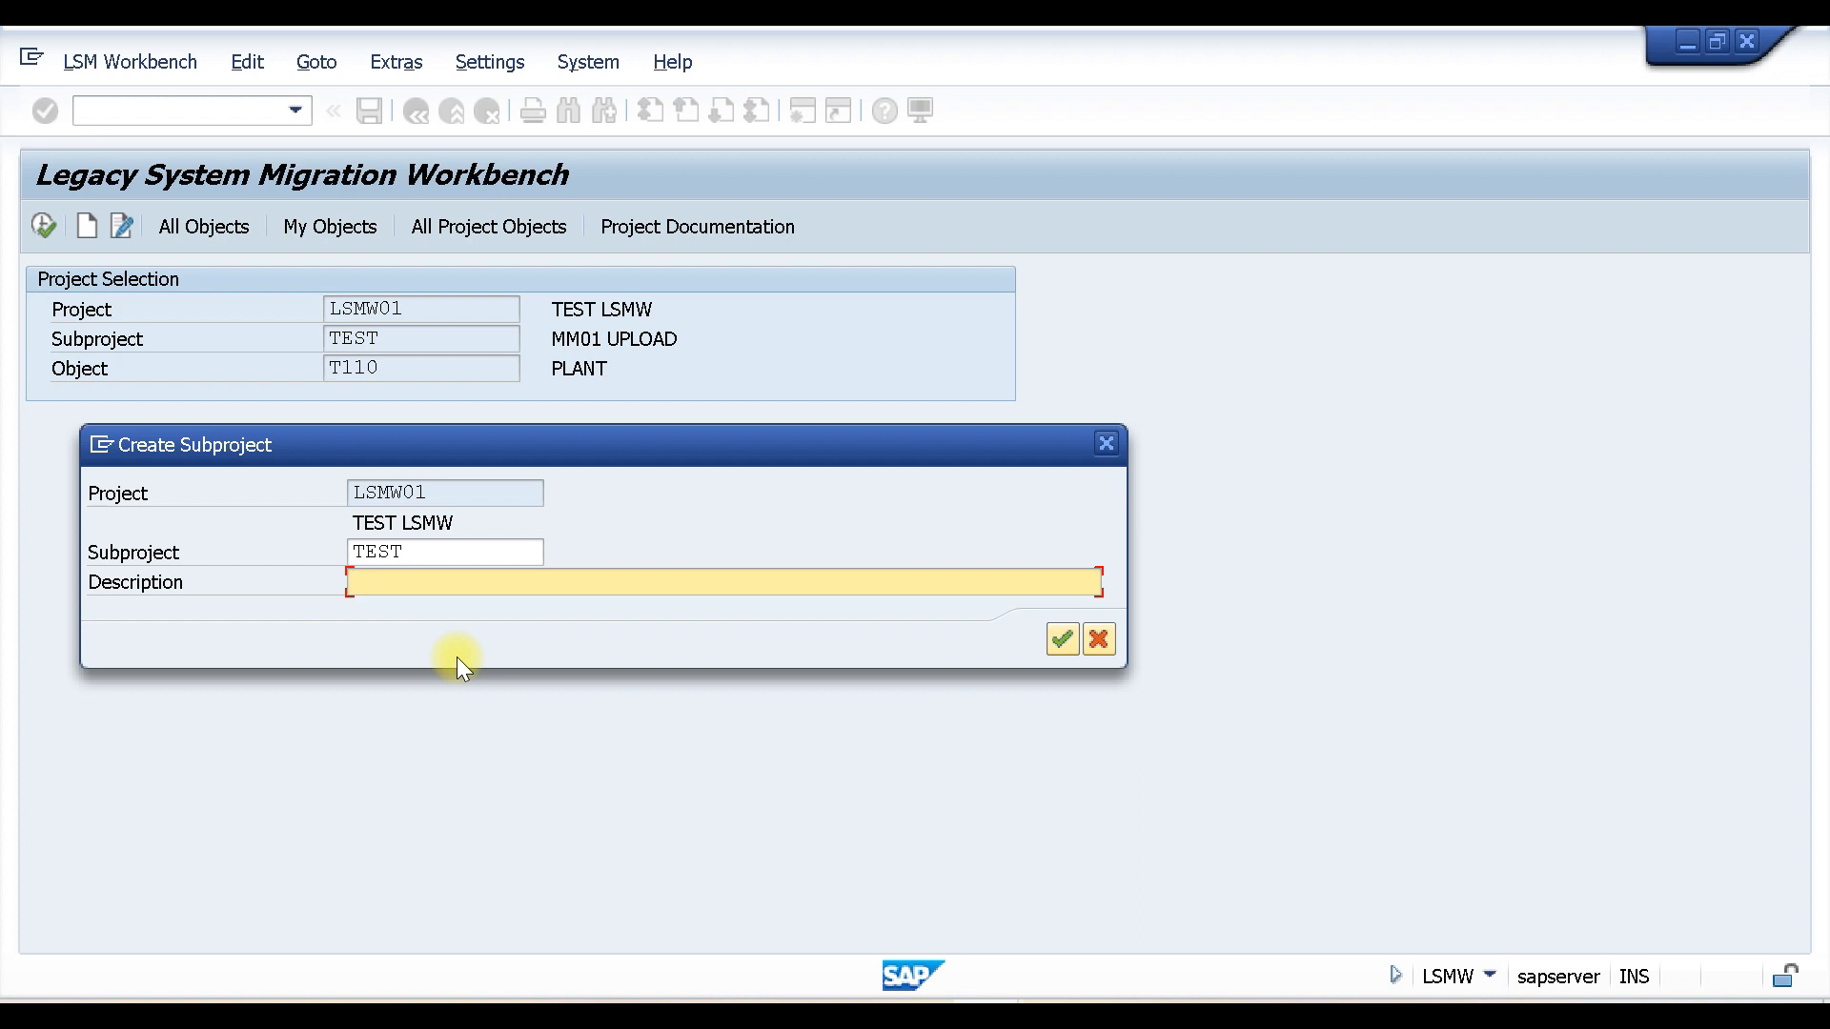
pyautogui.write('M')
pyautogui.press('BackSpace')
pyautogui.write('MATERIAL UPLOAD')
pyautogui.click(1062, 639)
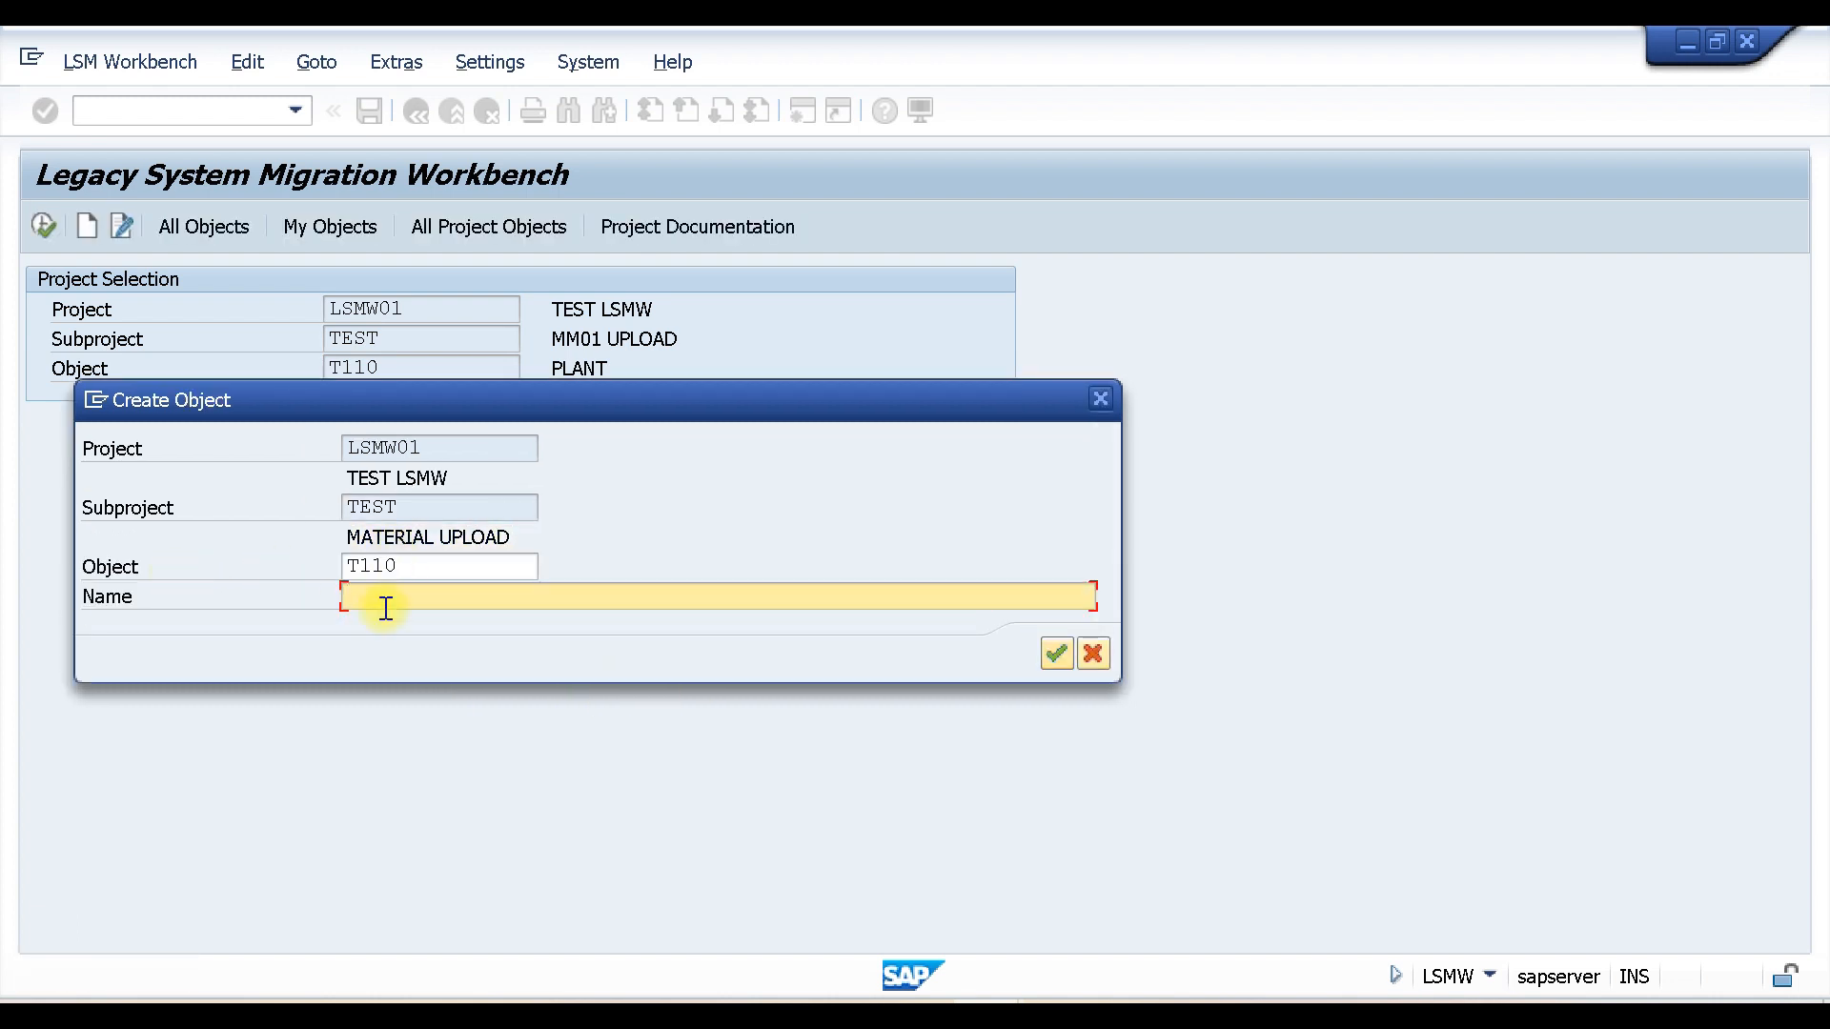
pyautogui.write('PLANT')
pyautogui.click(1056, 653)
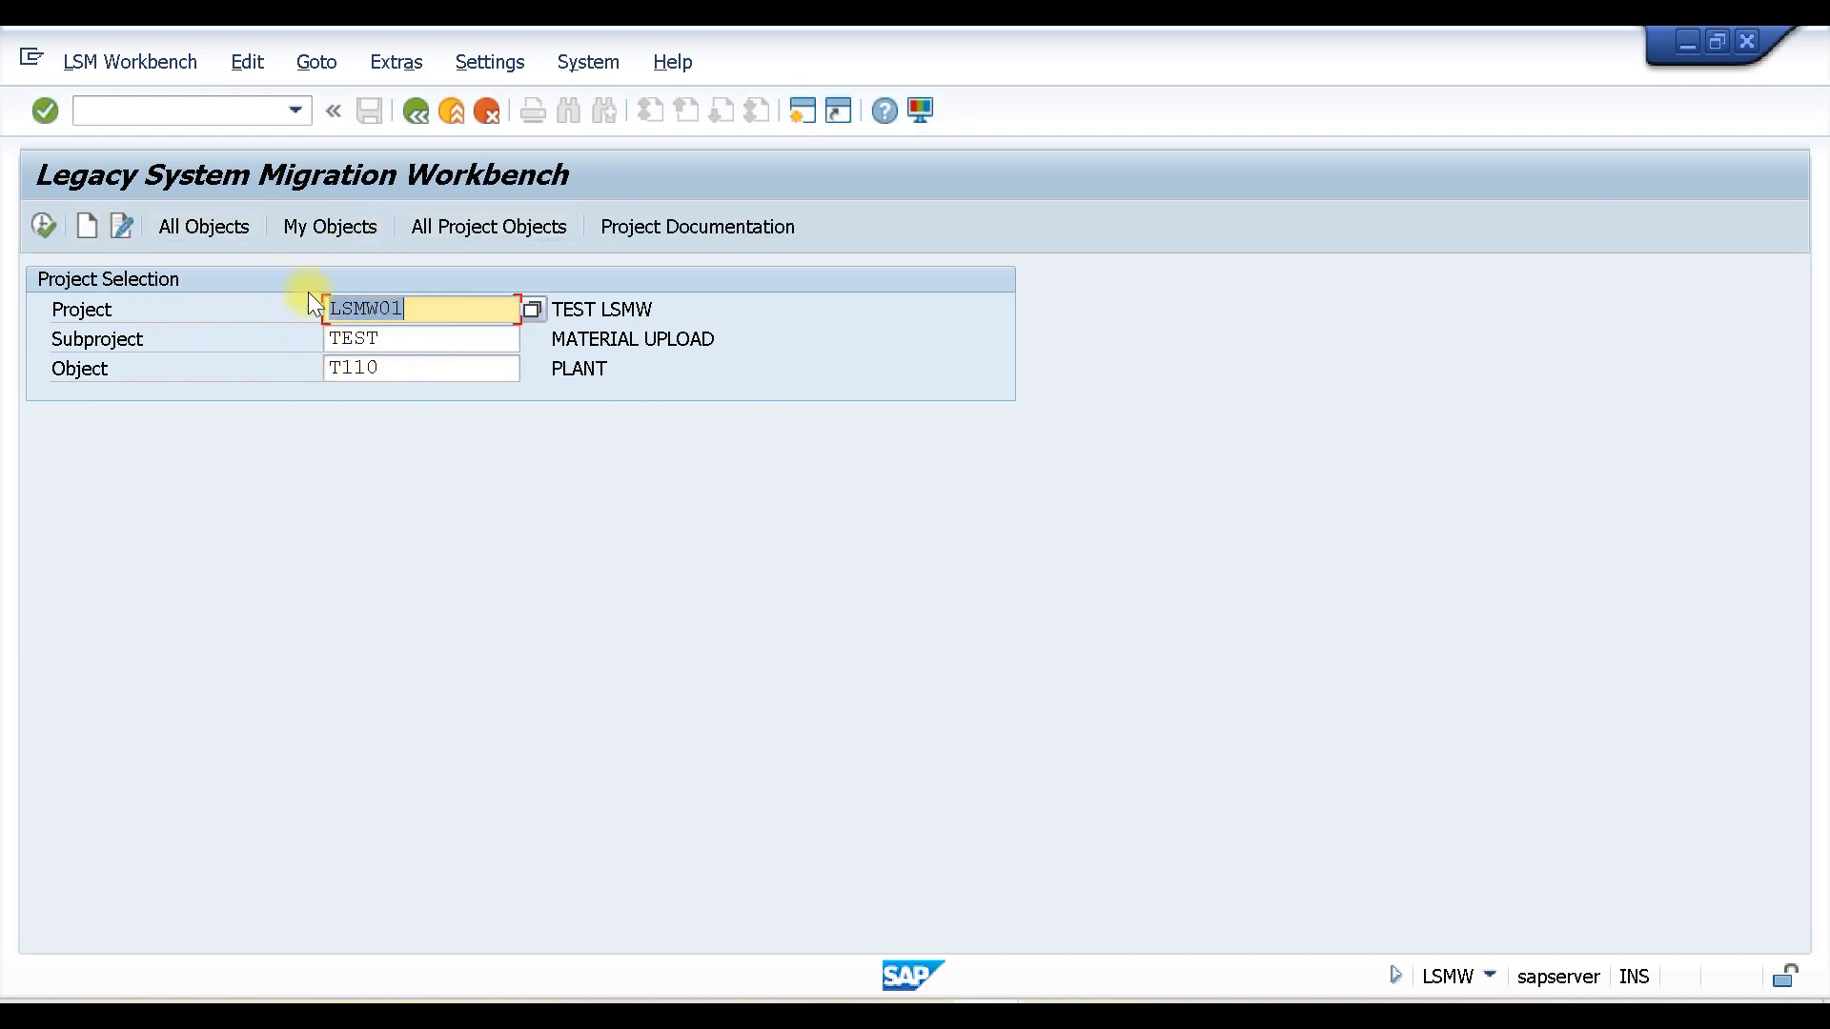
# Step: Open the new object's Maintain Object Attributes step in change mode and choose Batch Input Recording as the import method
pyautogui.click(38, 224)
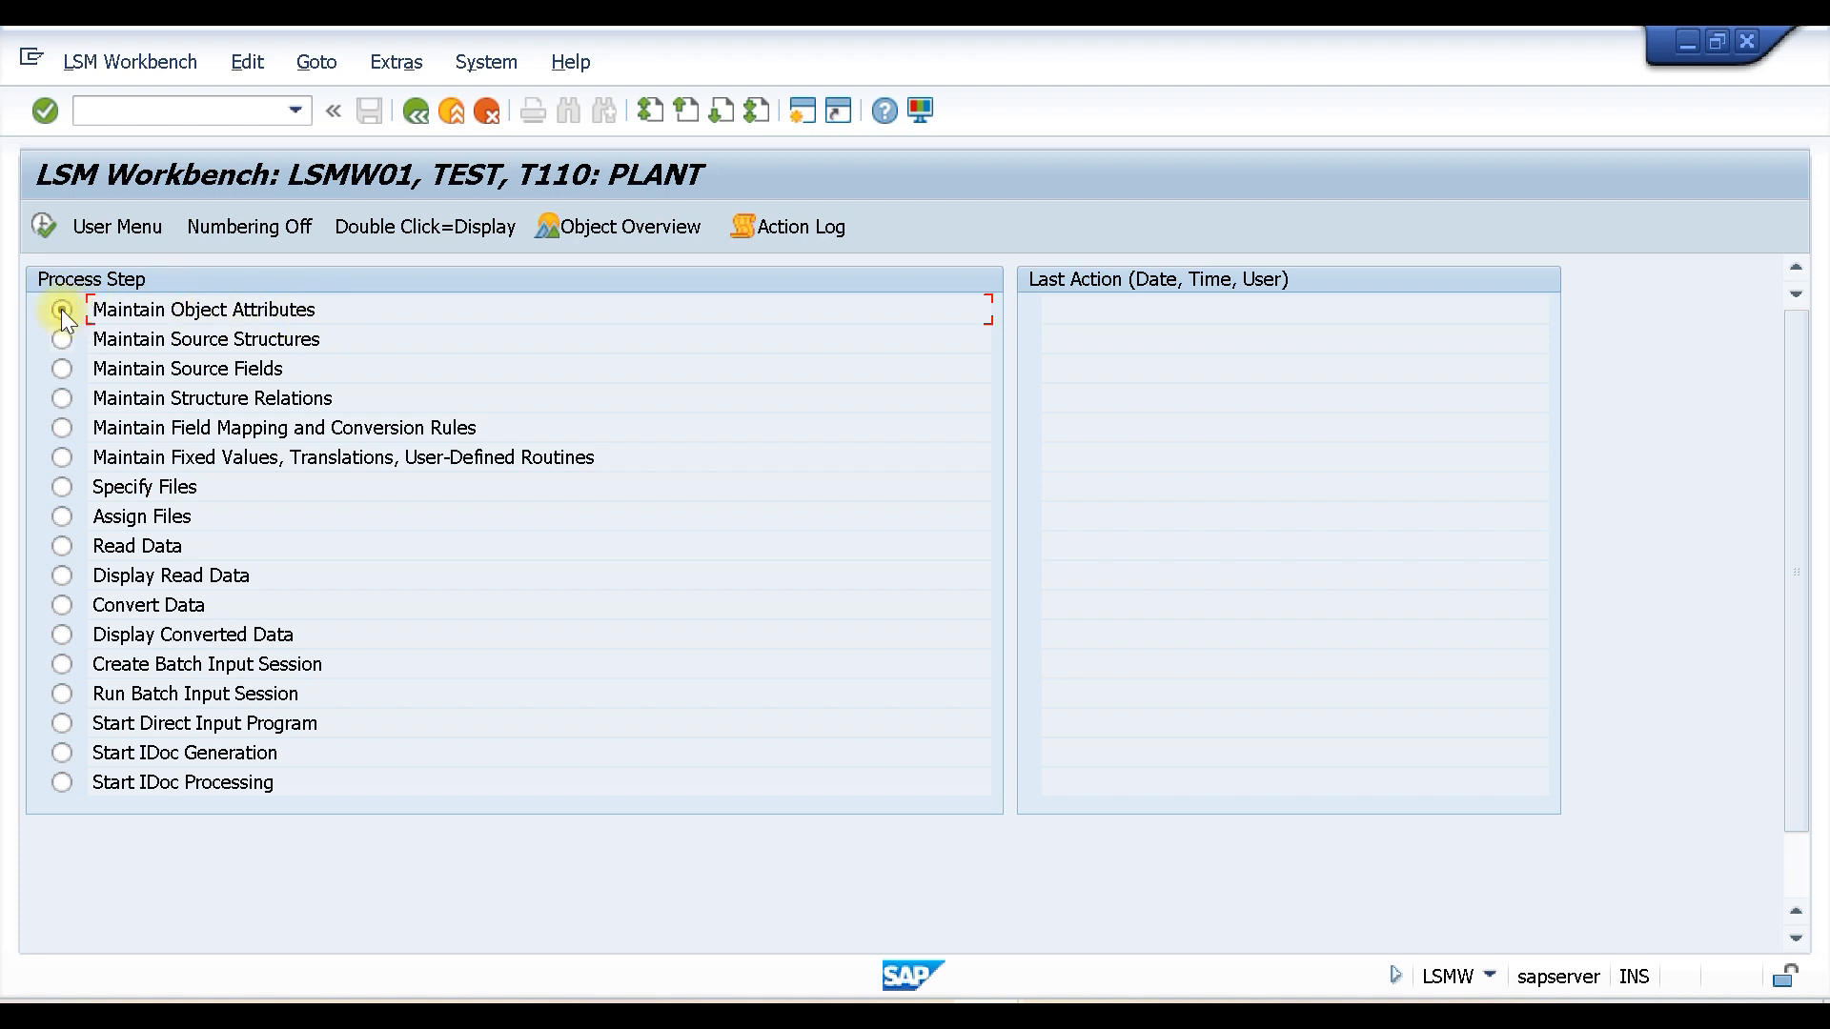
pyautogui.click(43, 225)
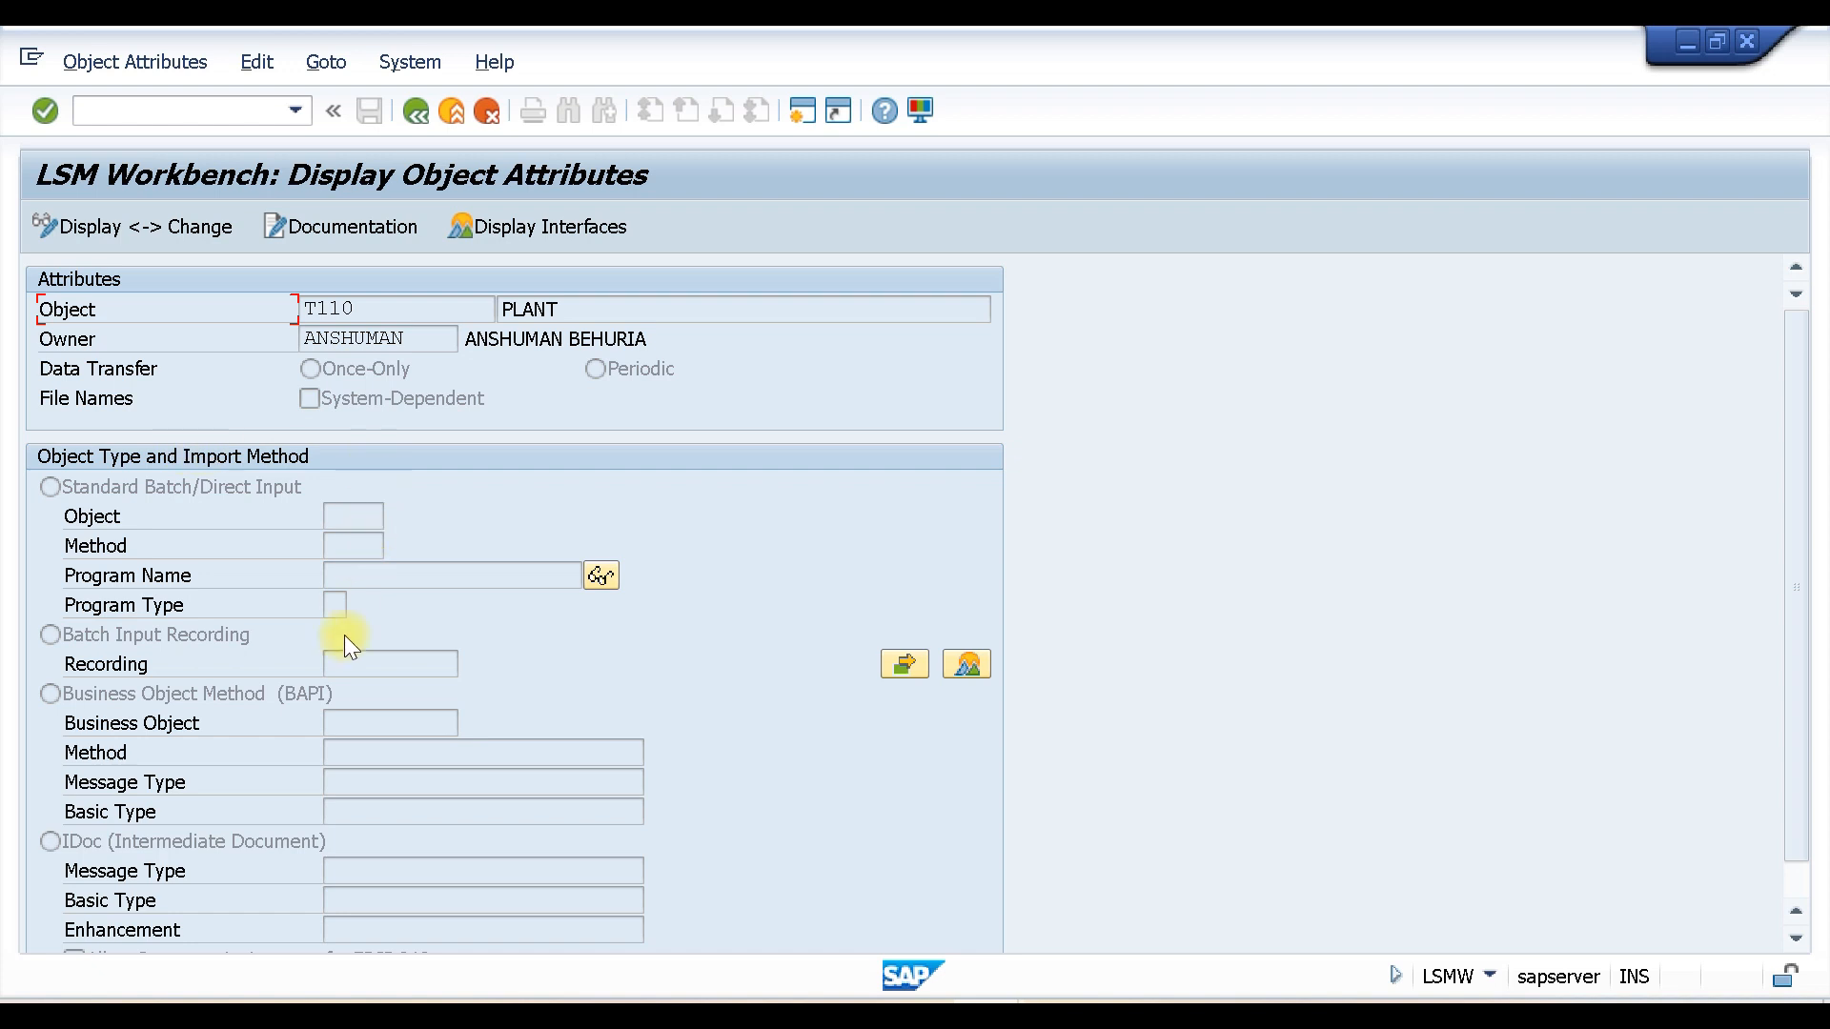
pyautogui.click(134, 225)
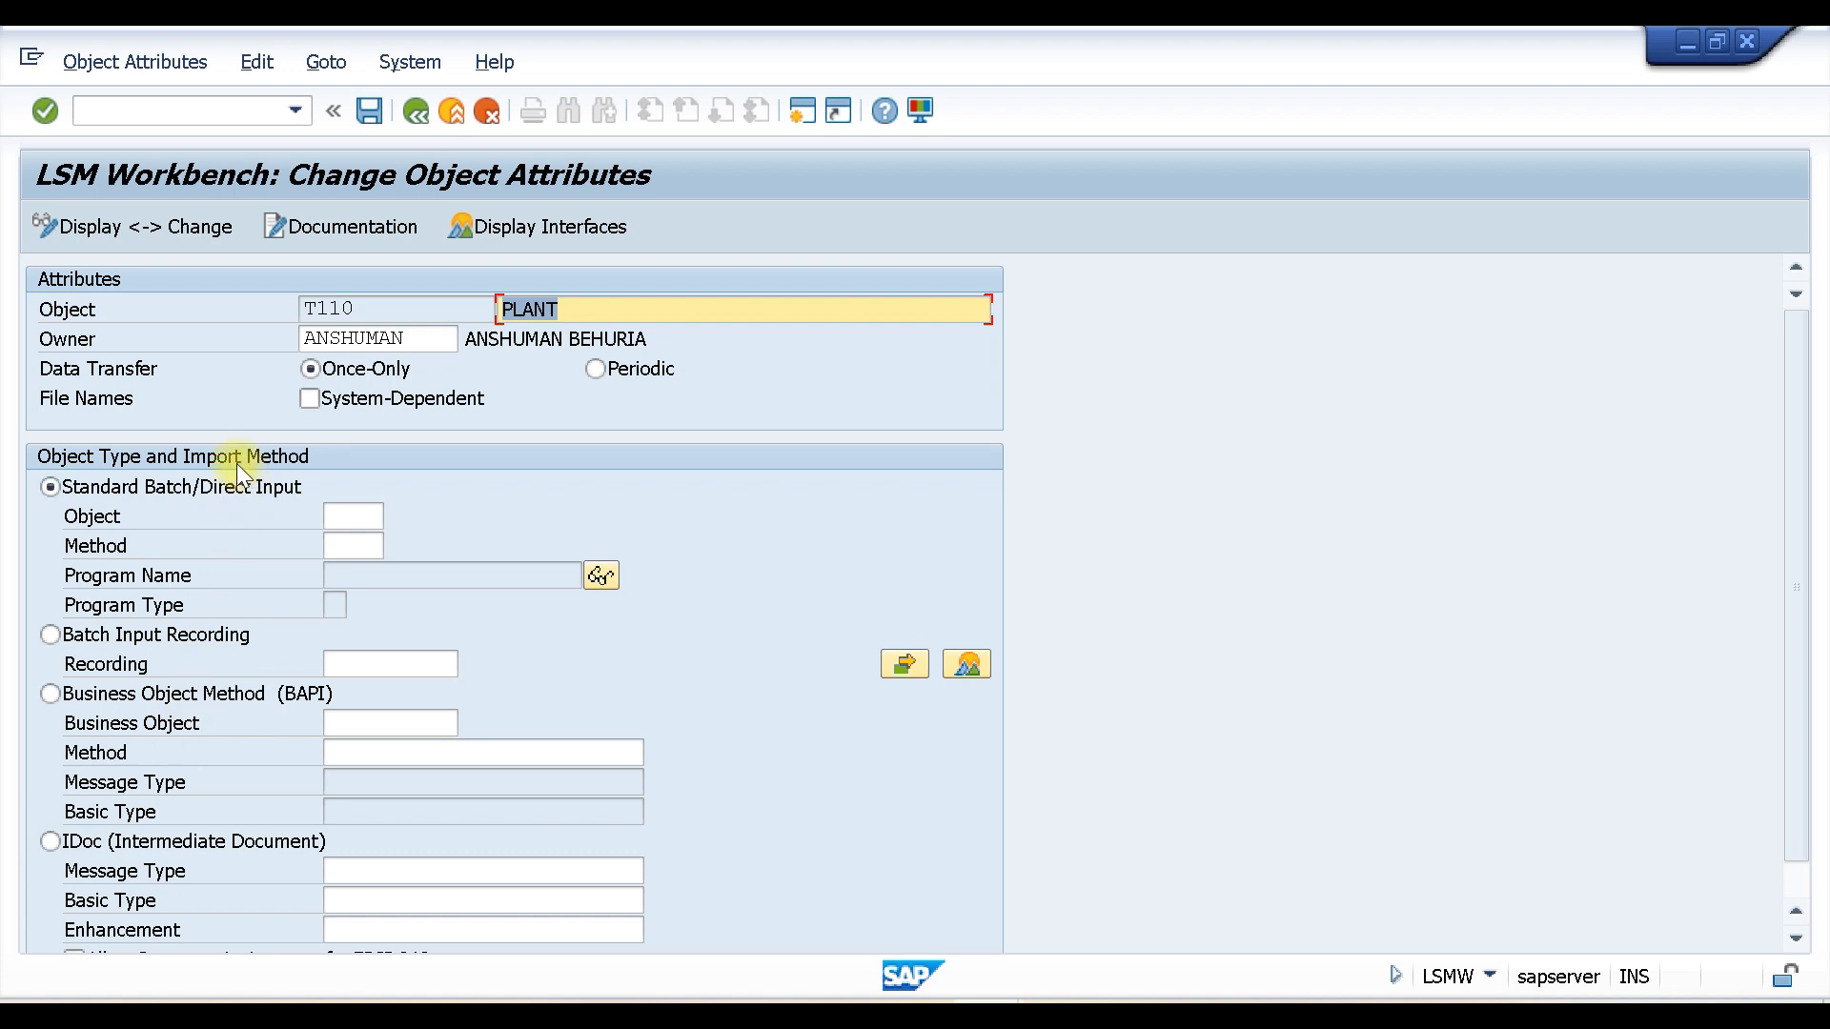
pyautogui.click(48, 634)
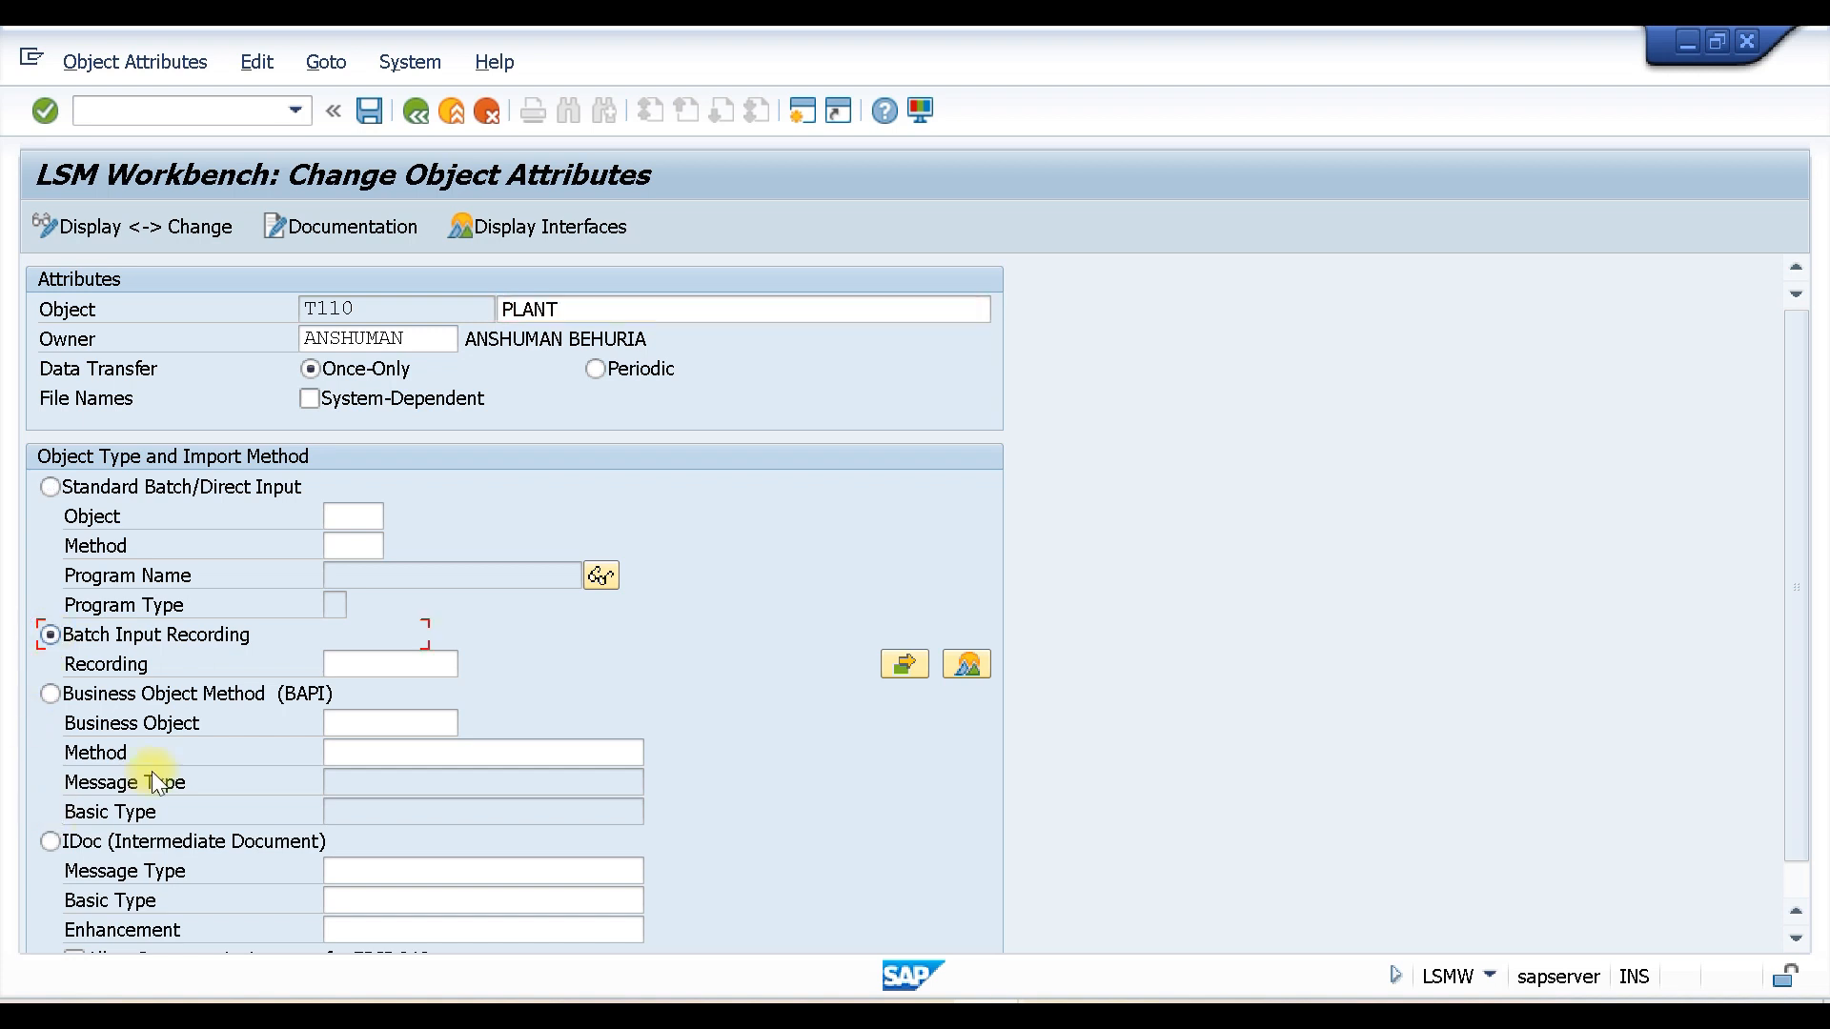
# Step: Create a project recording MM01 with description TROH RECORD and start it for transaction code MM01
pyautogui.click(965, 664)
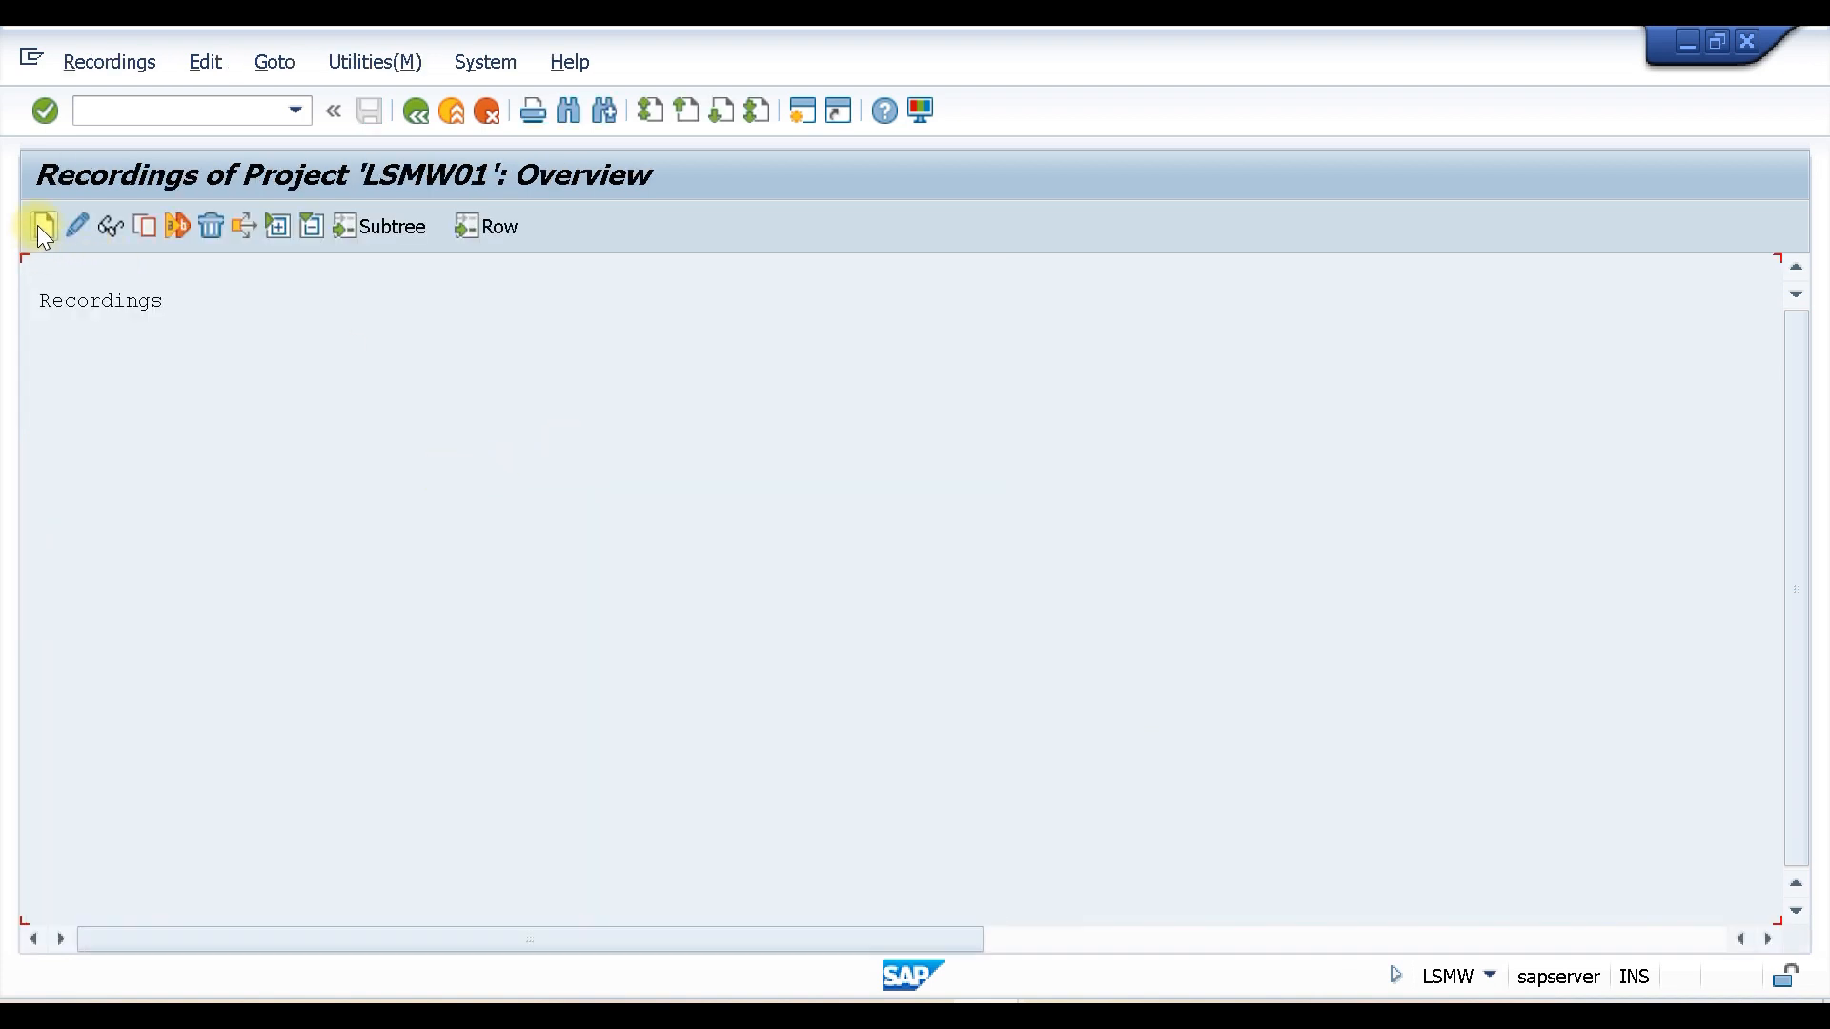
pyautogui.click(42, 226)
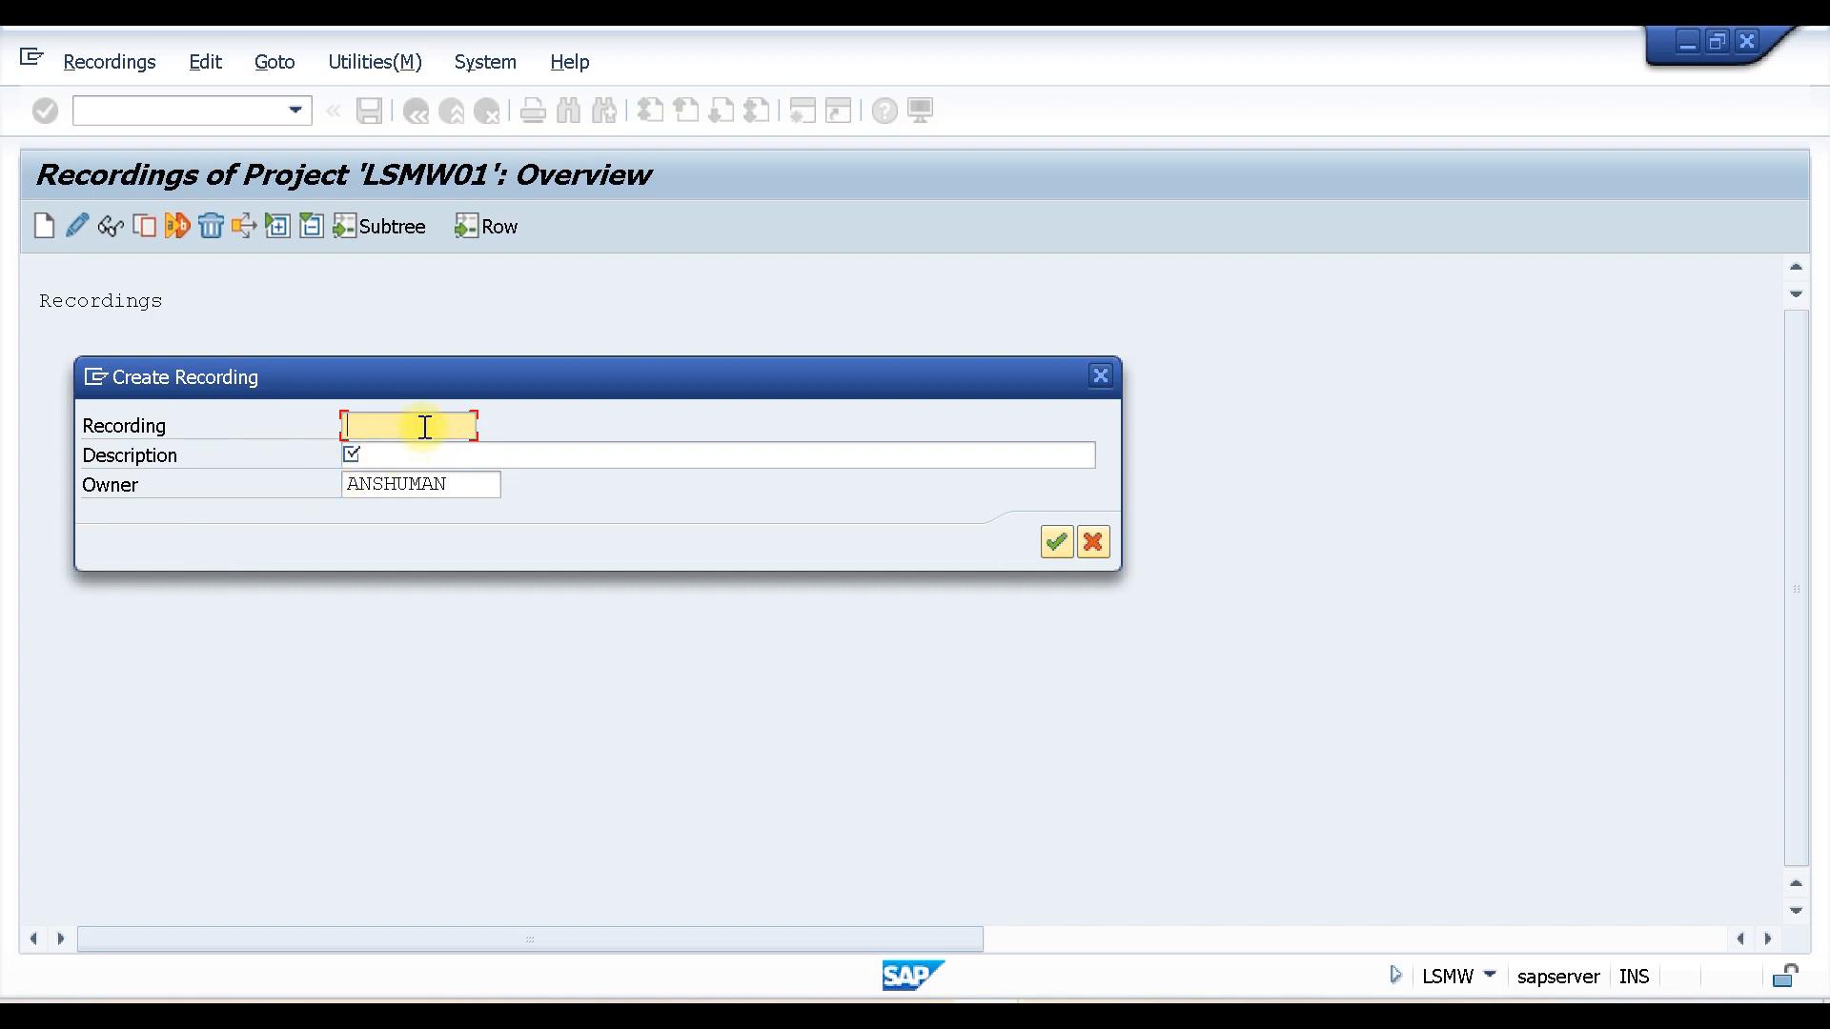
pyautogui.write('MM01')
pyautogui.click(426, 455)
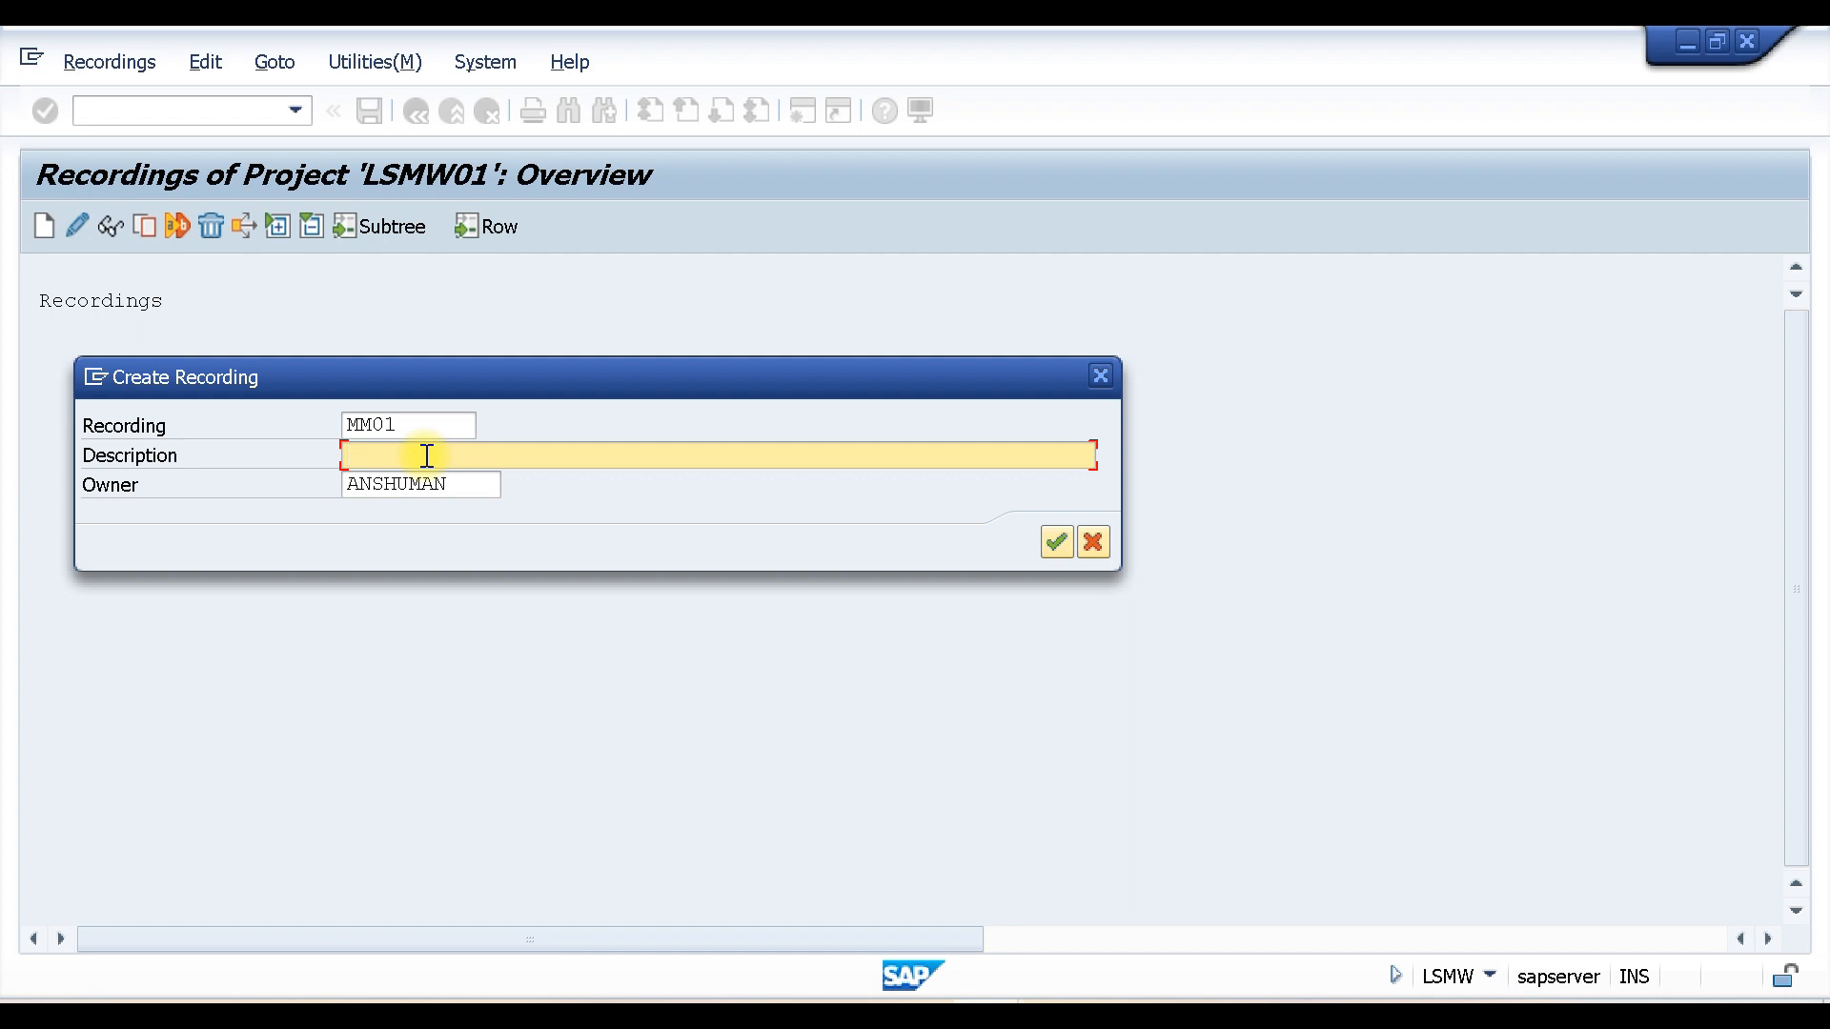
pyautogui.write('TROH RECORD')
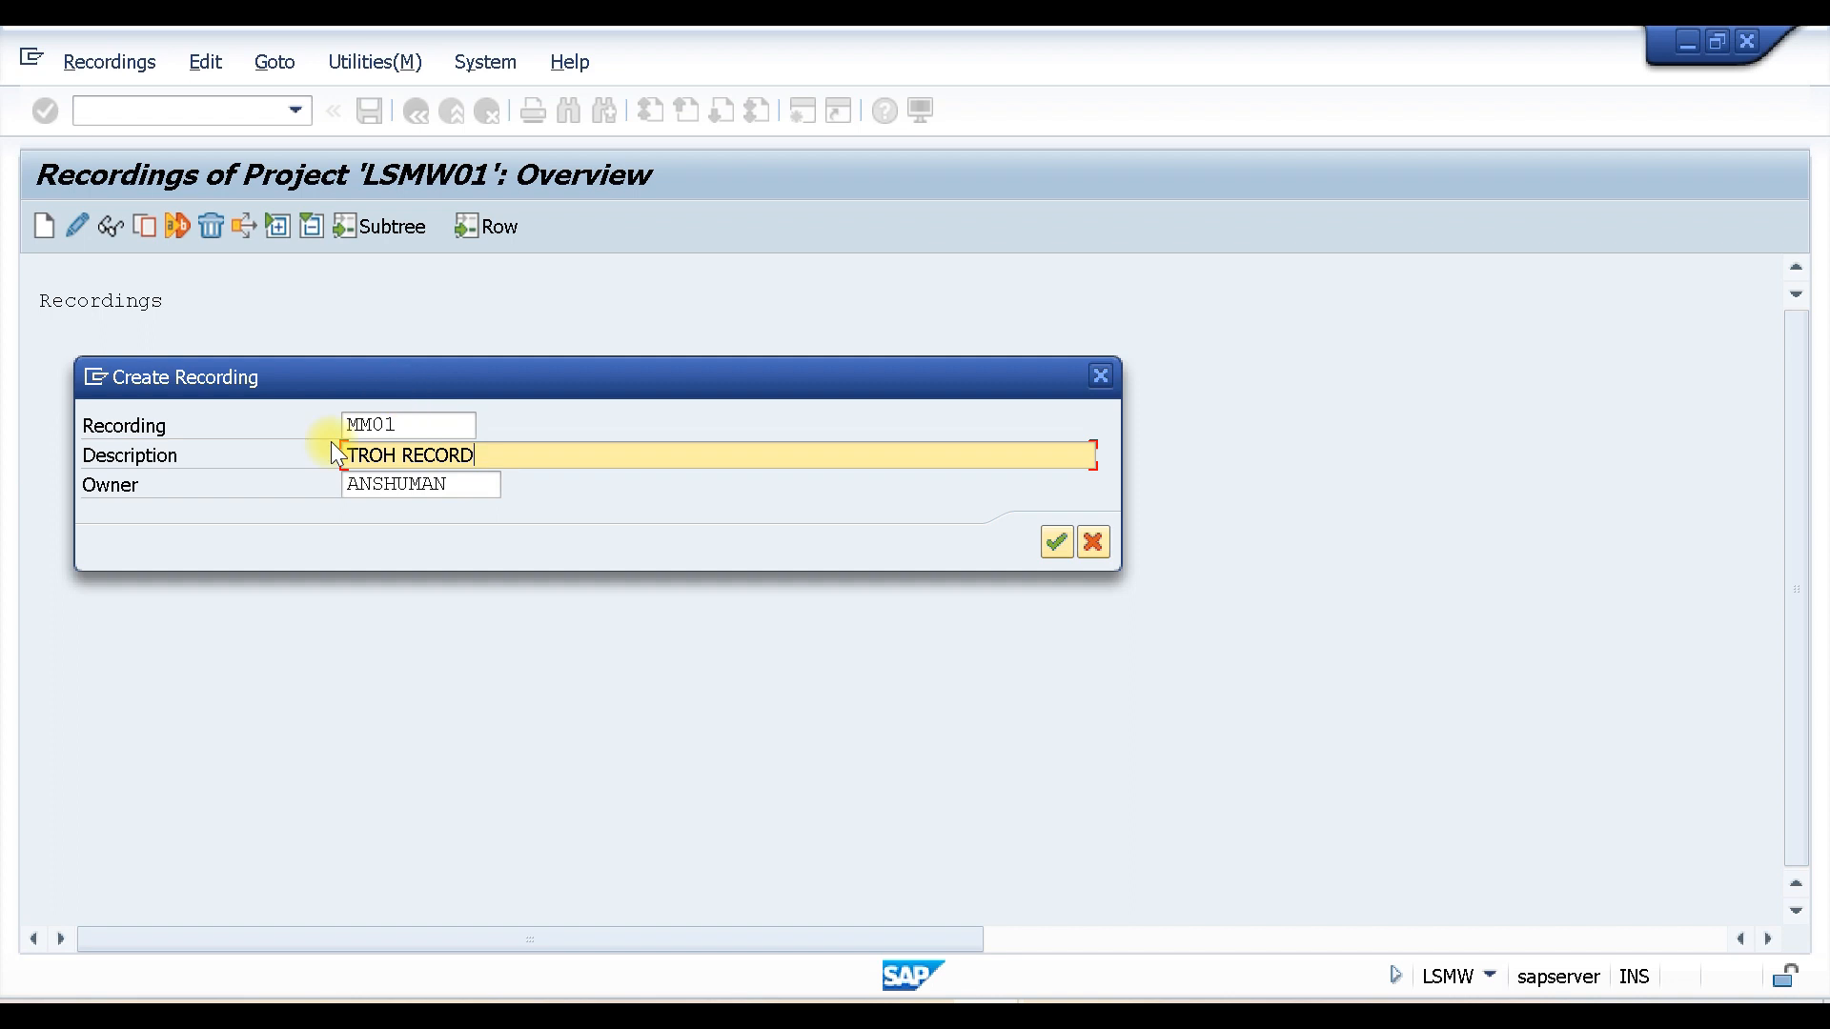
pyautogui.click(1053, 543)
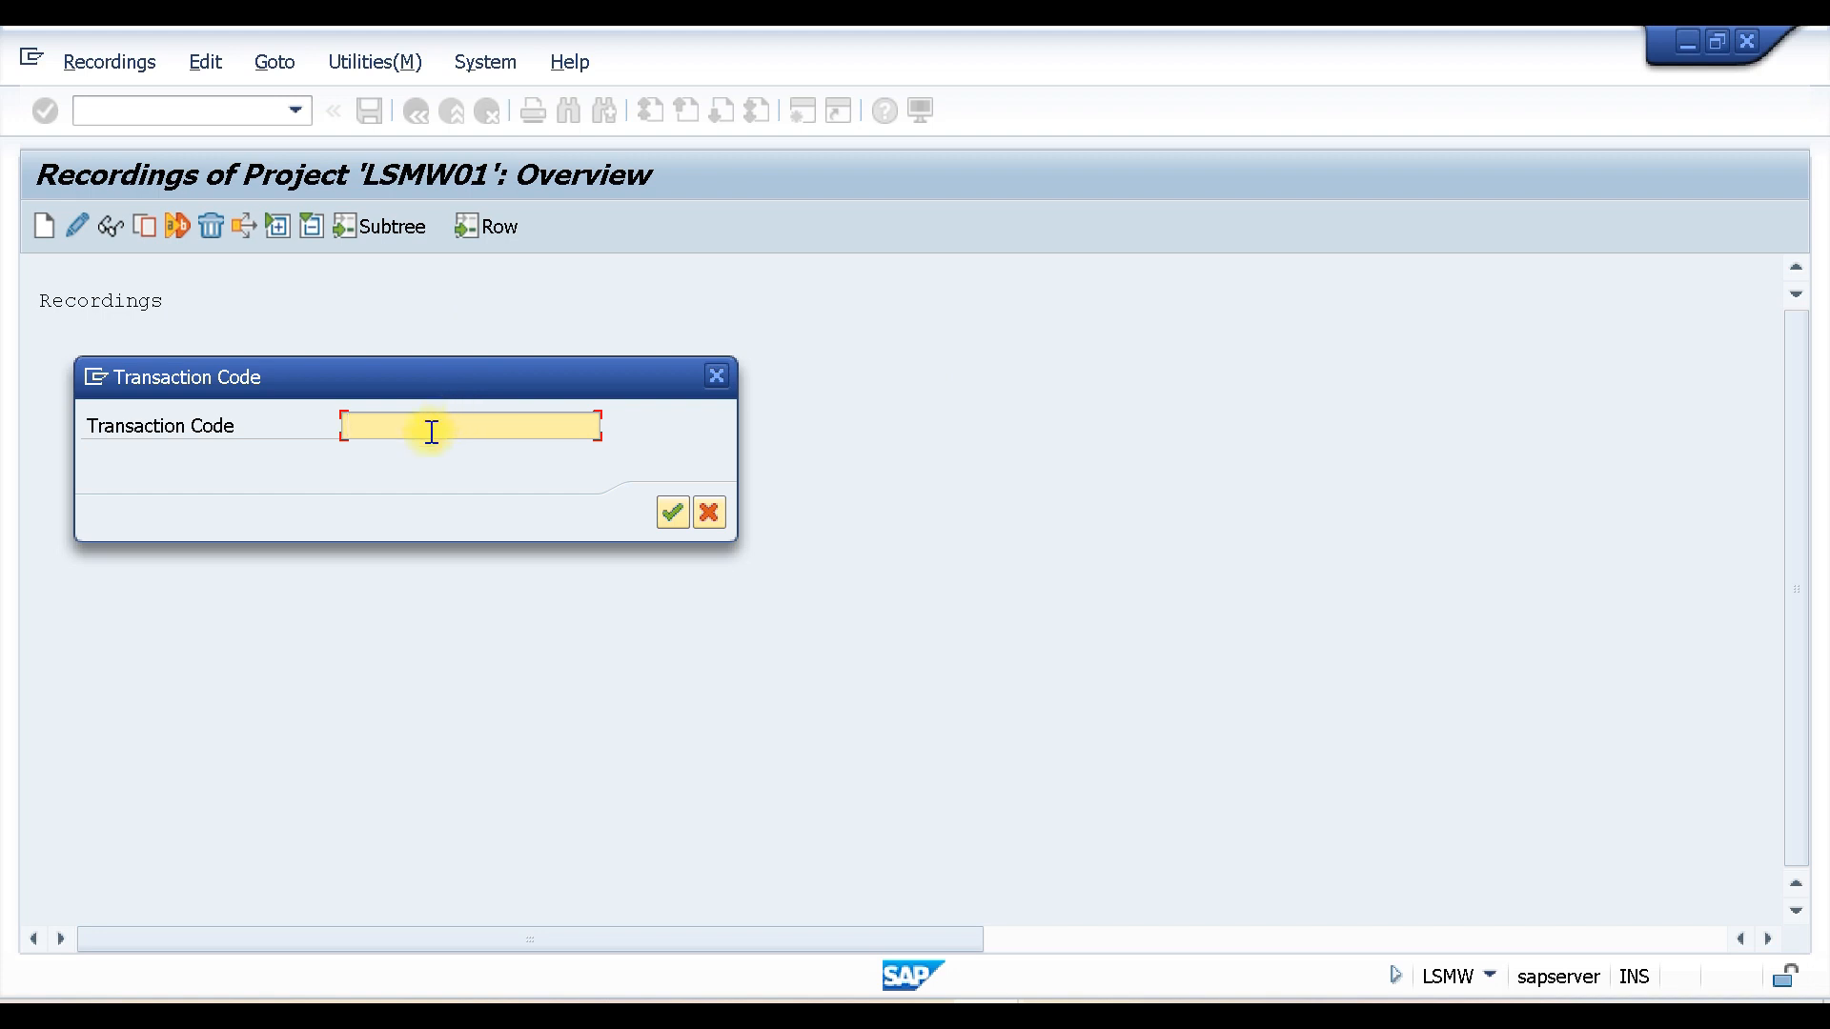
pyautogui.write('MM01')
pyautogui.click(669, 512)
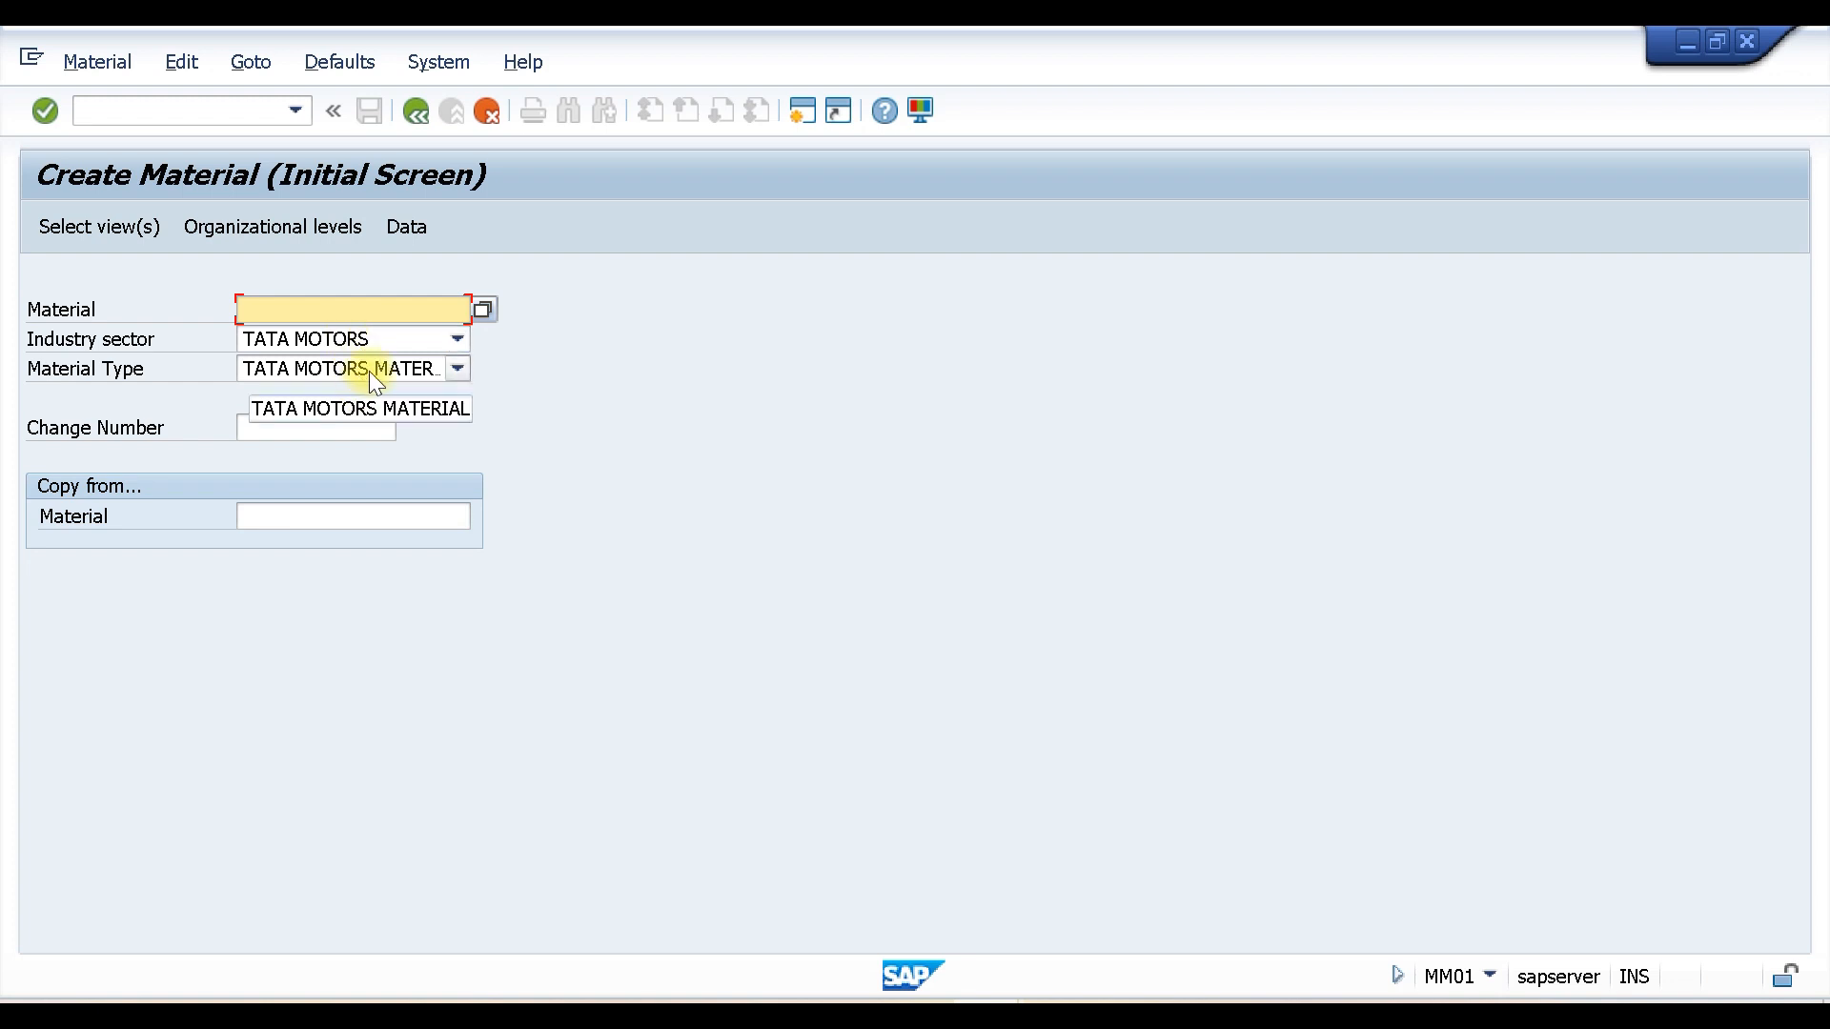
# Step: Enter T110-A as the material to create and proceed to the view selection
pyautogui.click(359, 307)
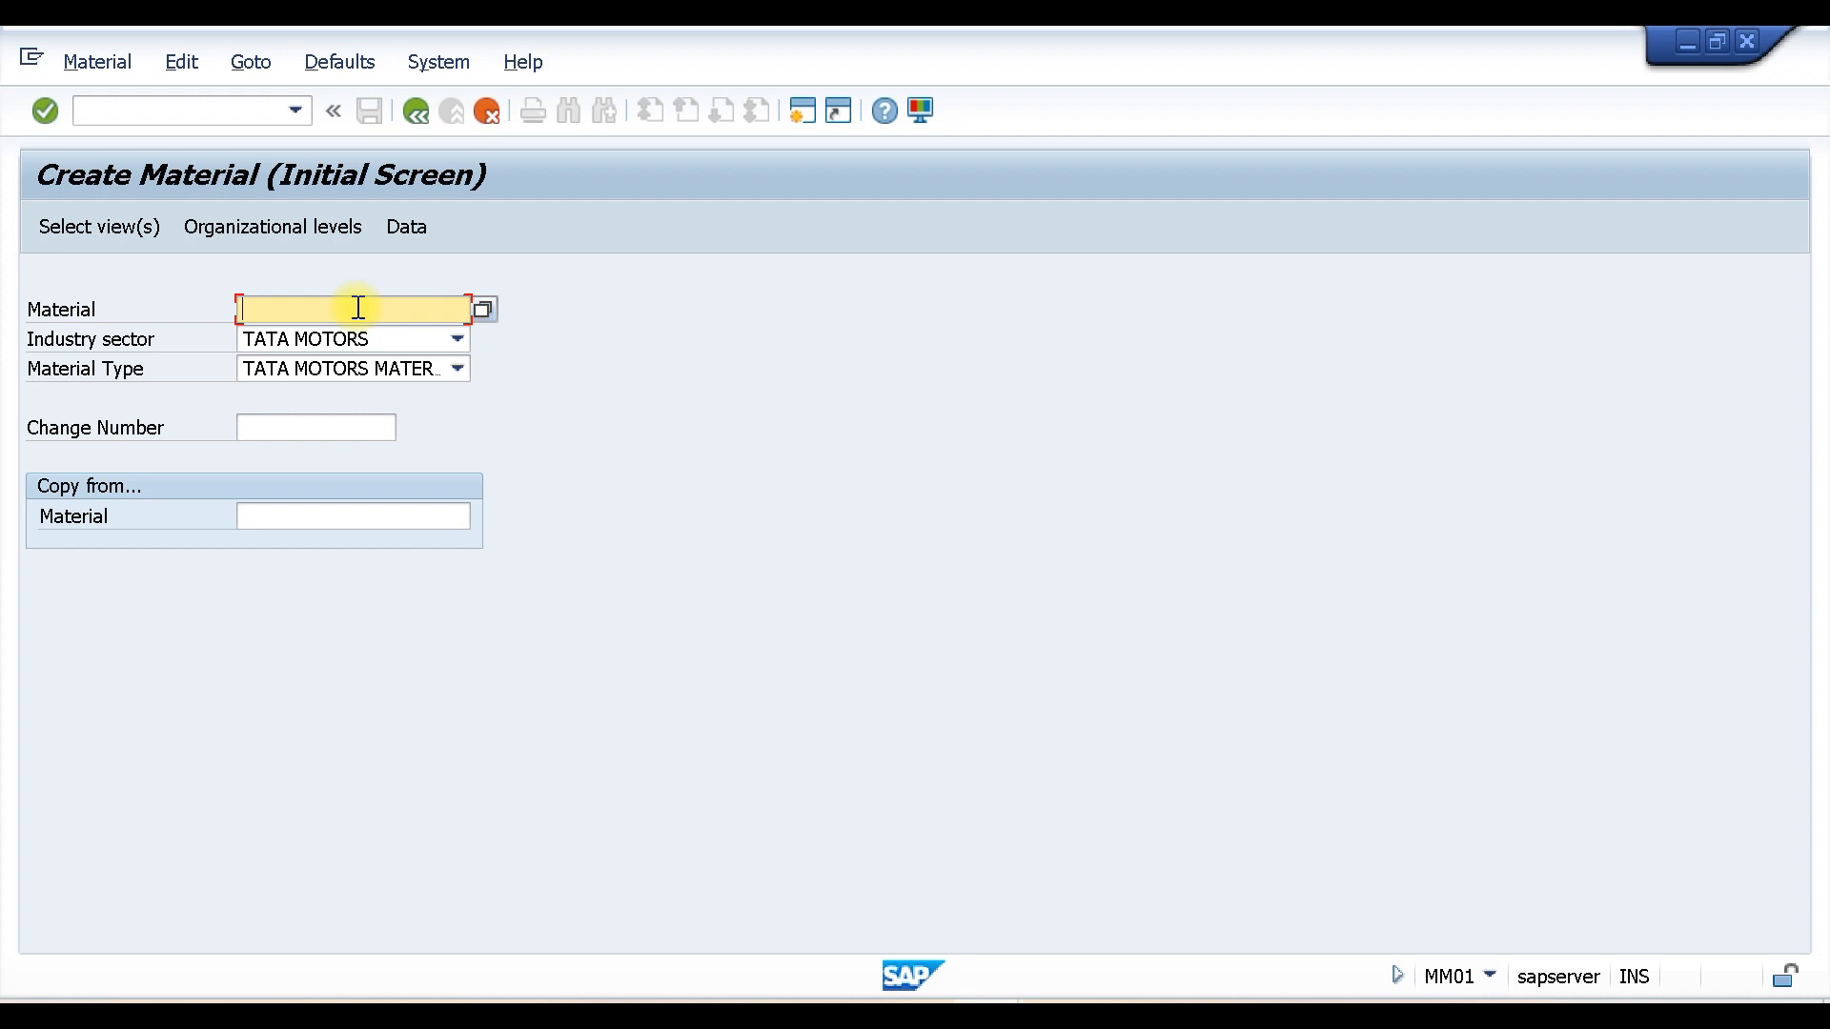
pyautogui.write('T110')
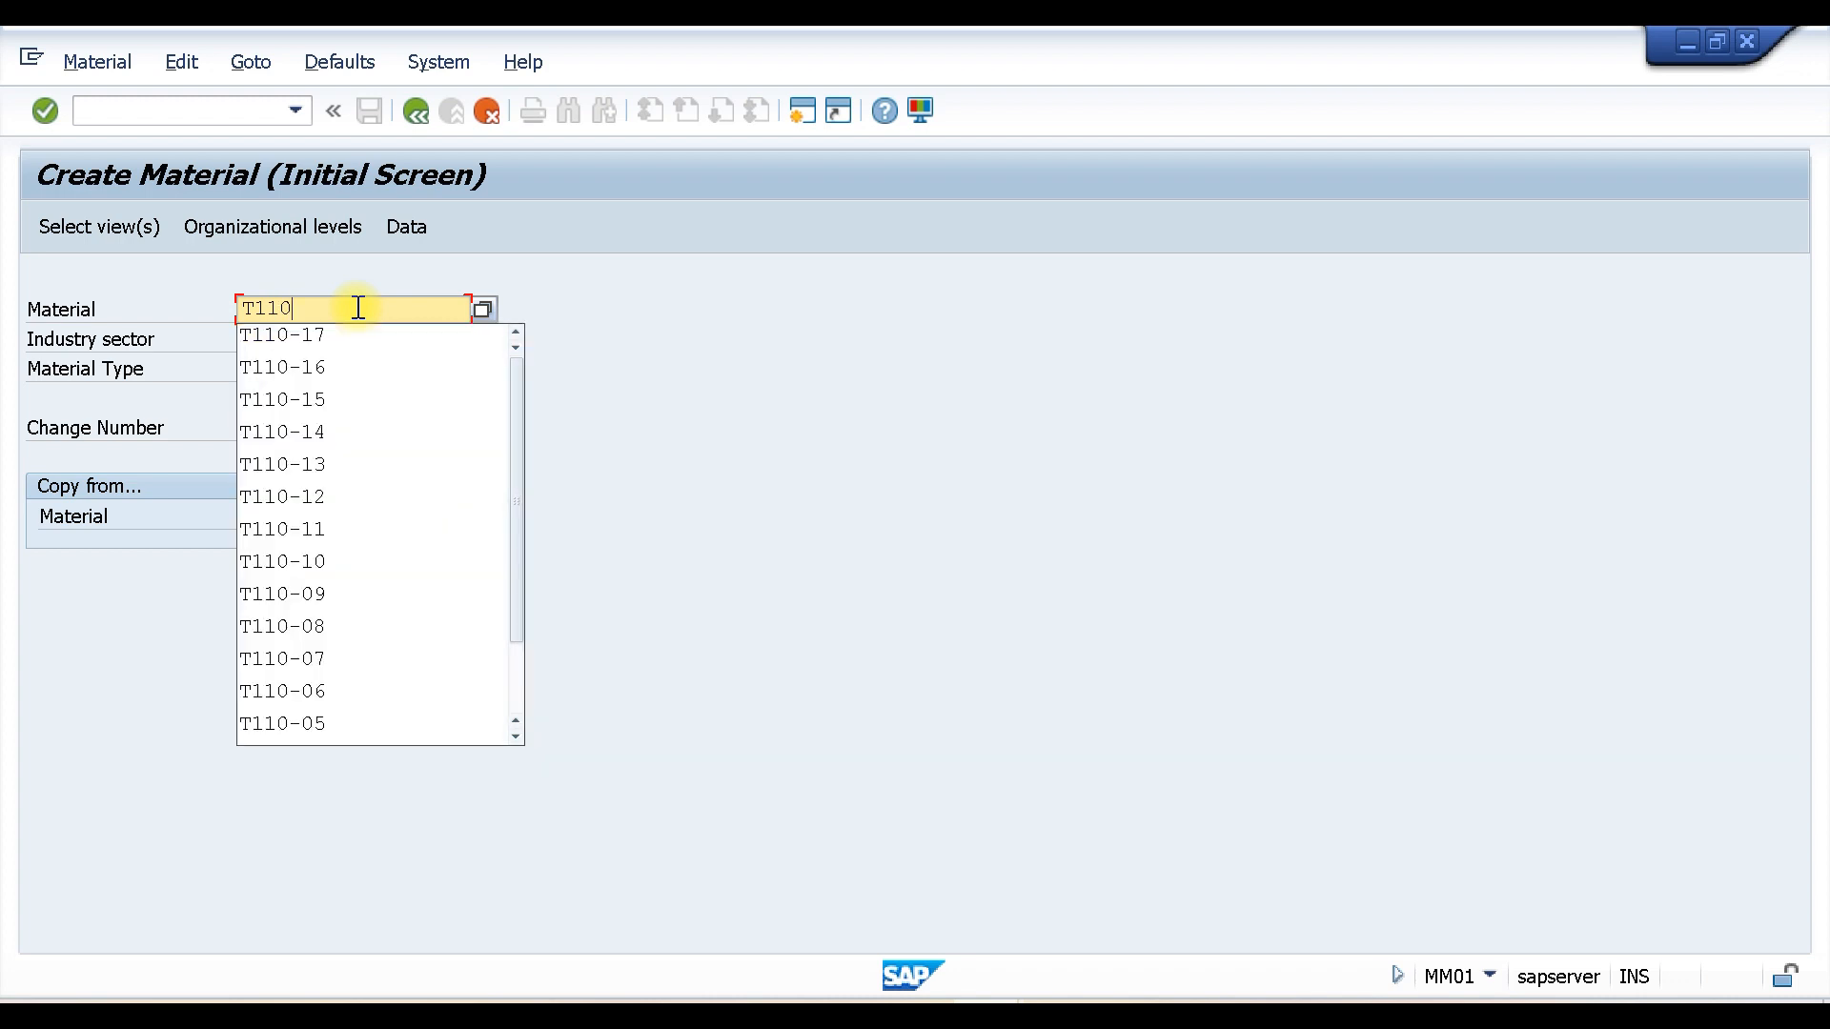
pyautogui.write('-A')
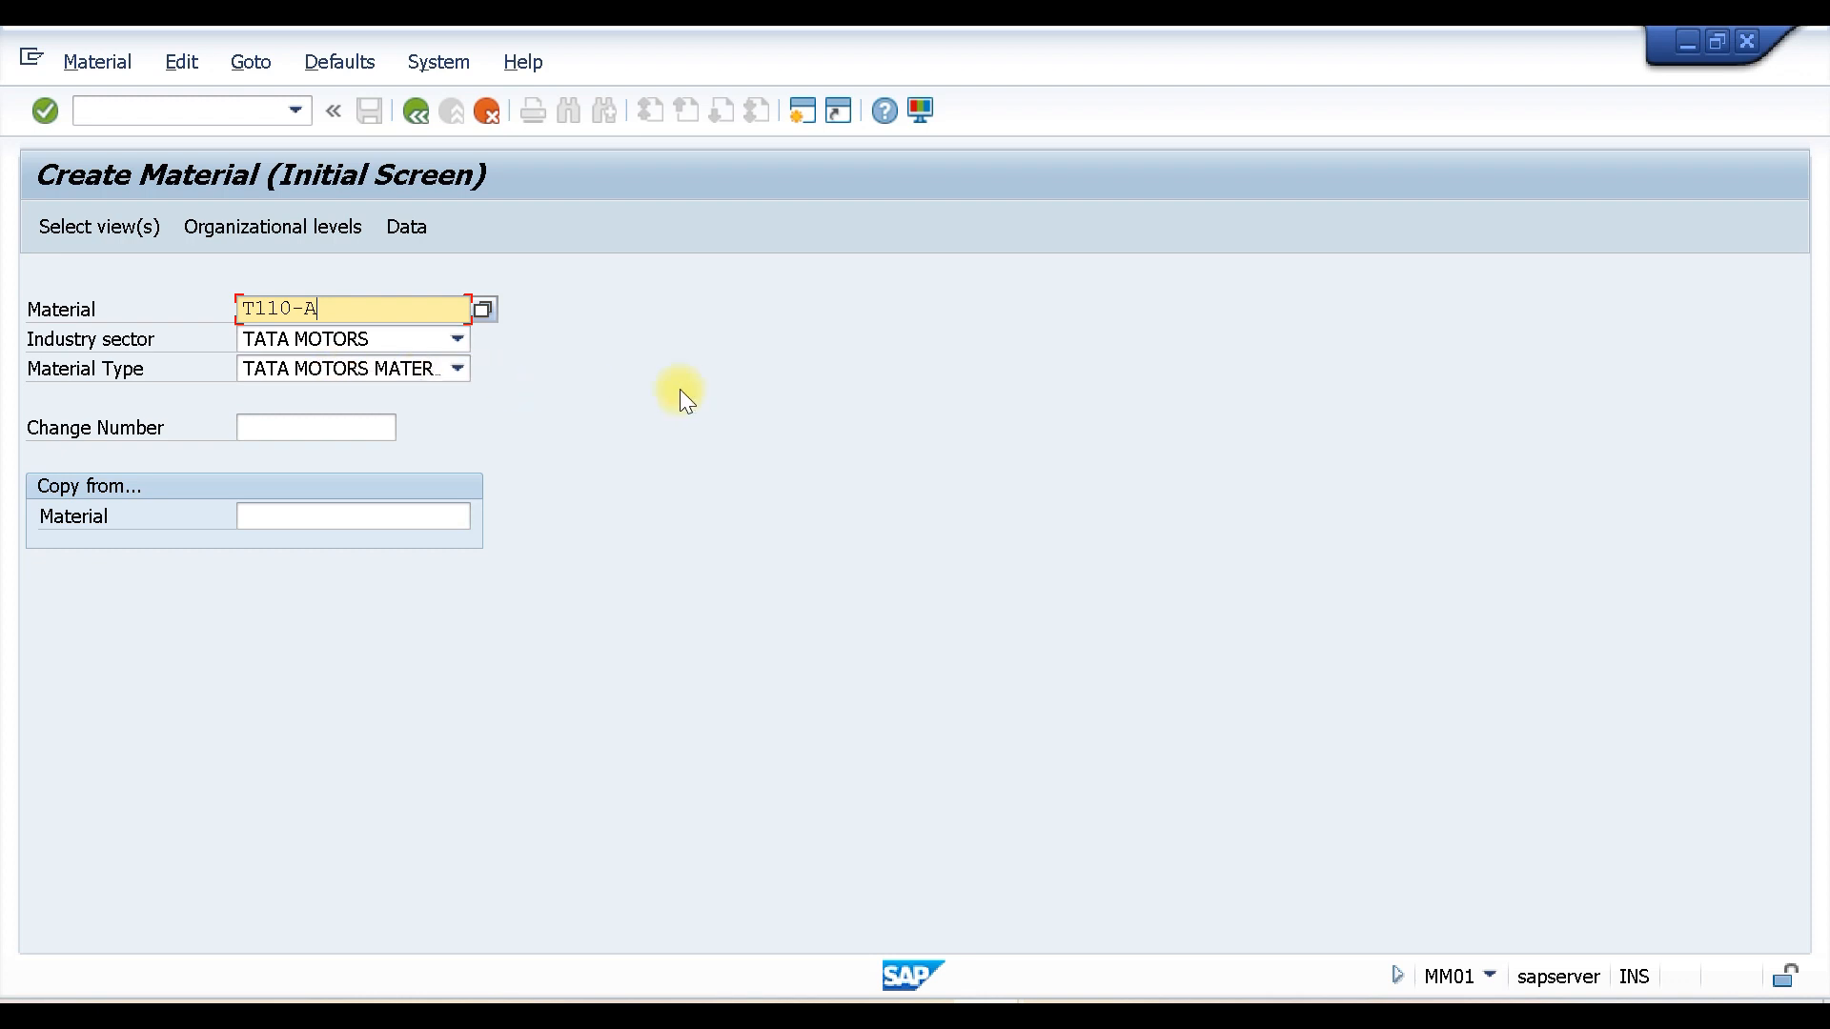
pyautogui.press('Return')
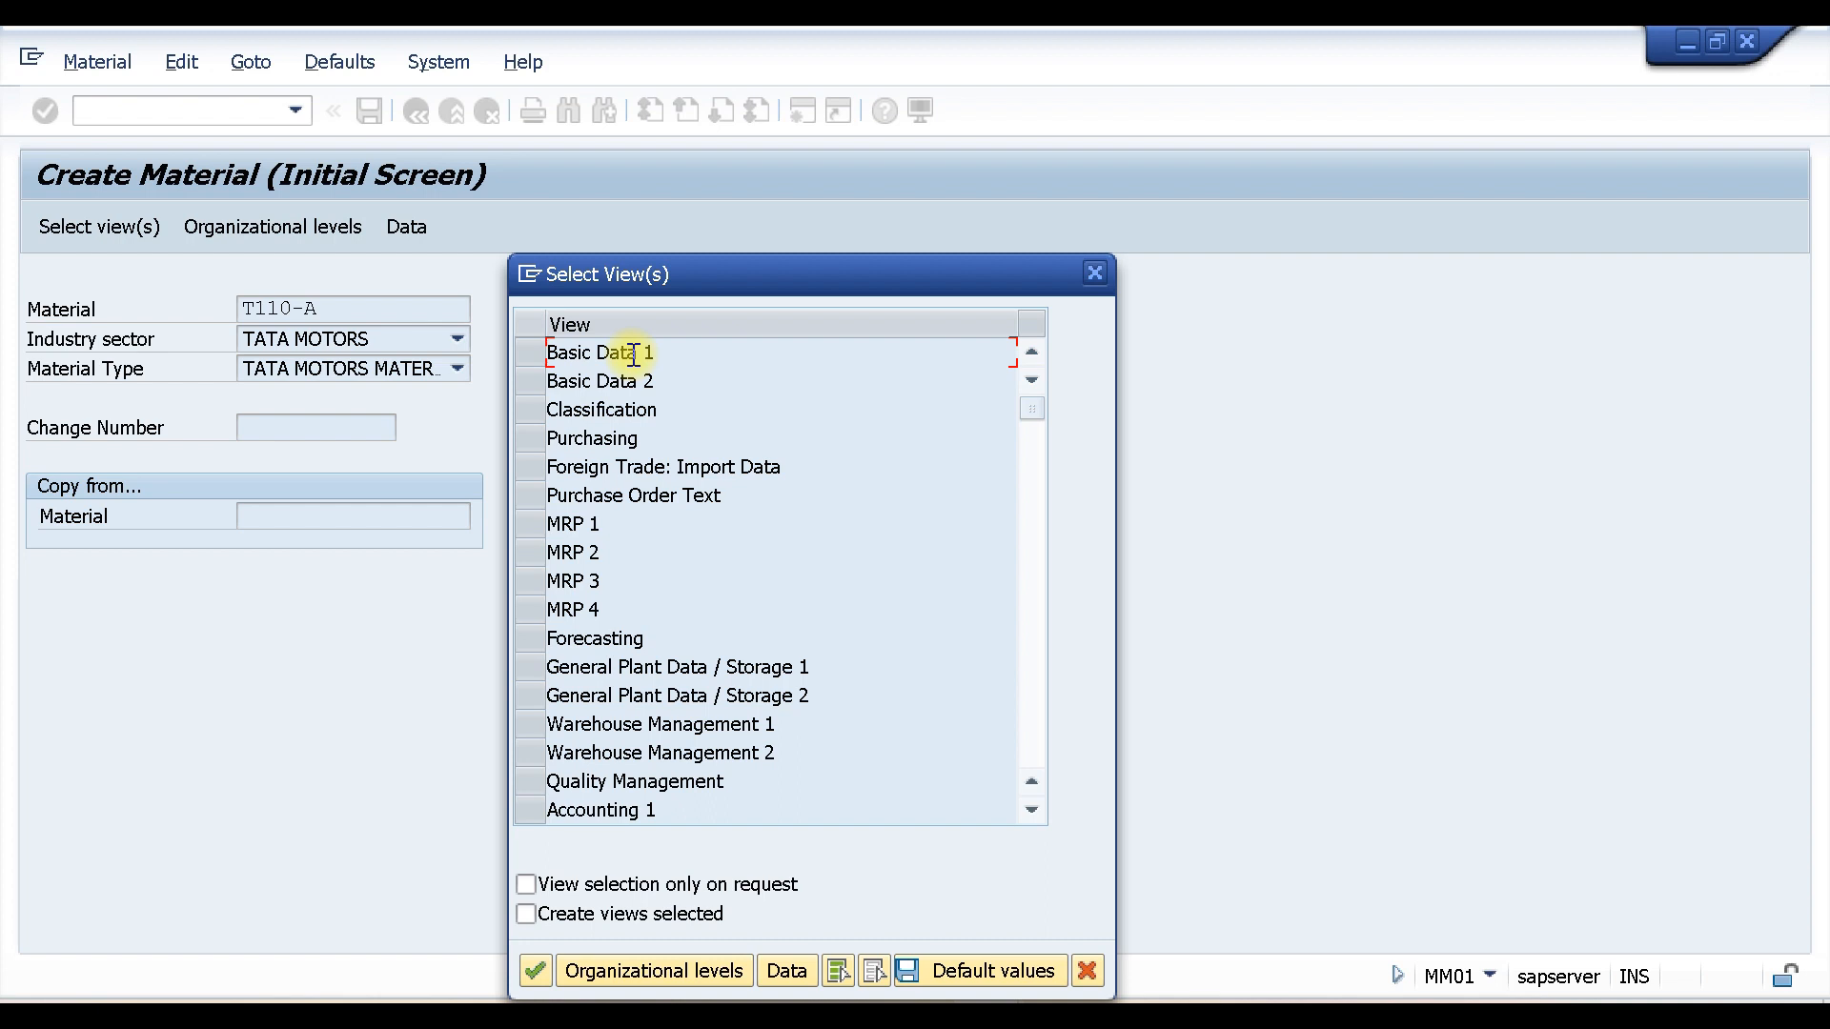
# Step: Select the views Basic Data 1, Purchasing, General Plant Data / Storage 1 and Accounting 1, and confirm the selection
pyautogui.click(529, 353)
pyautogui.click(523, 441)
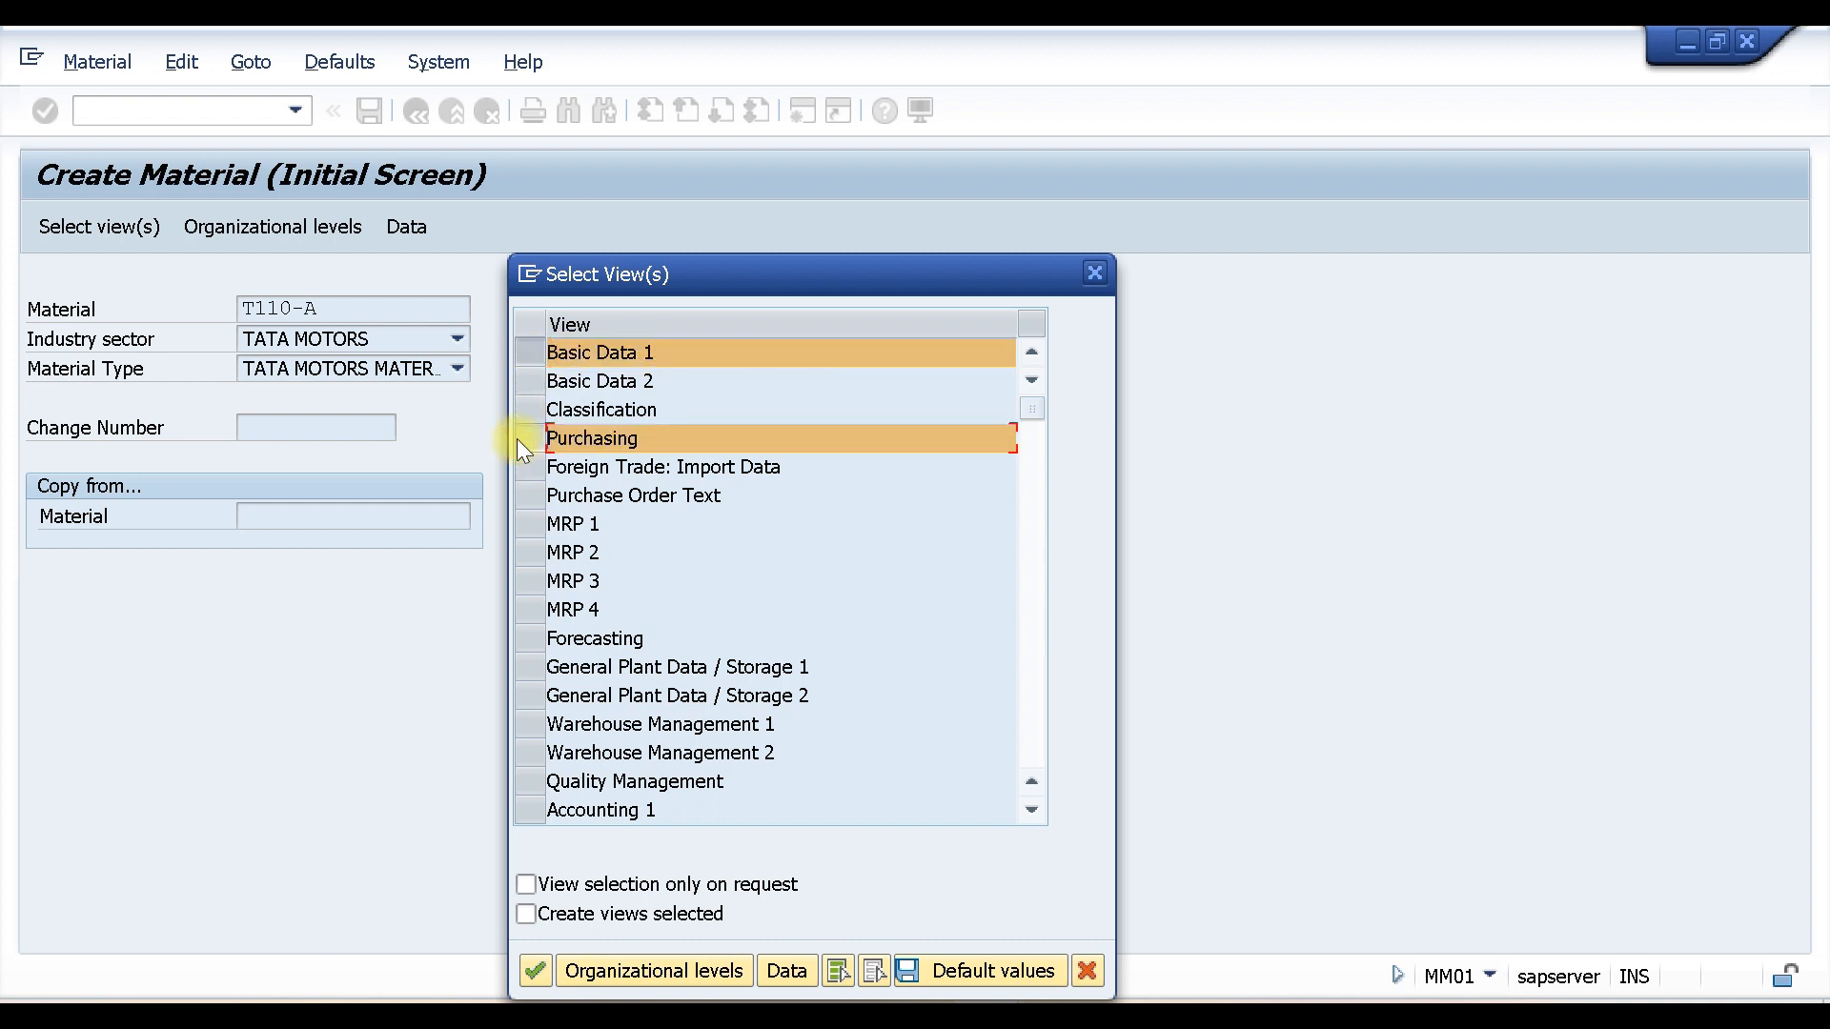
pyautogui.click(539, 664)
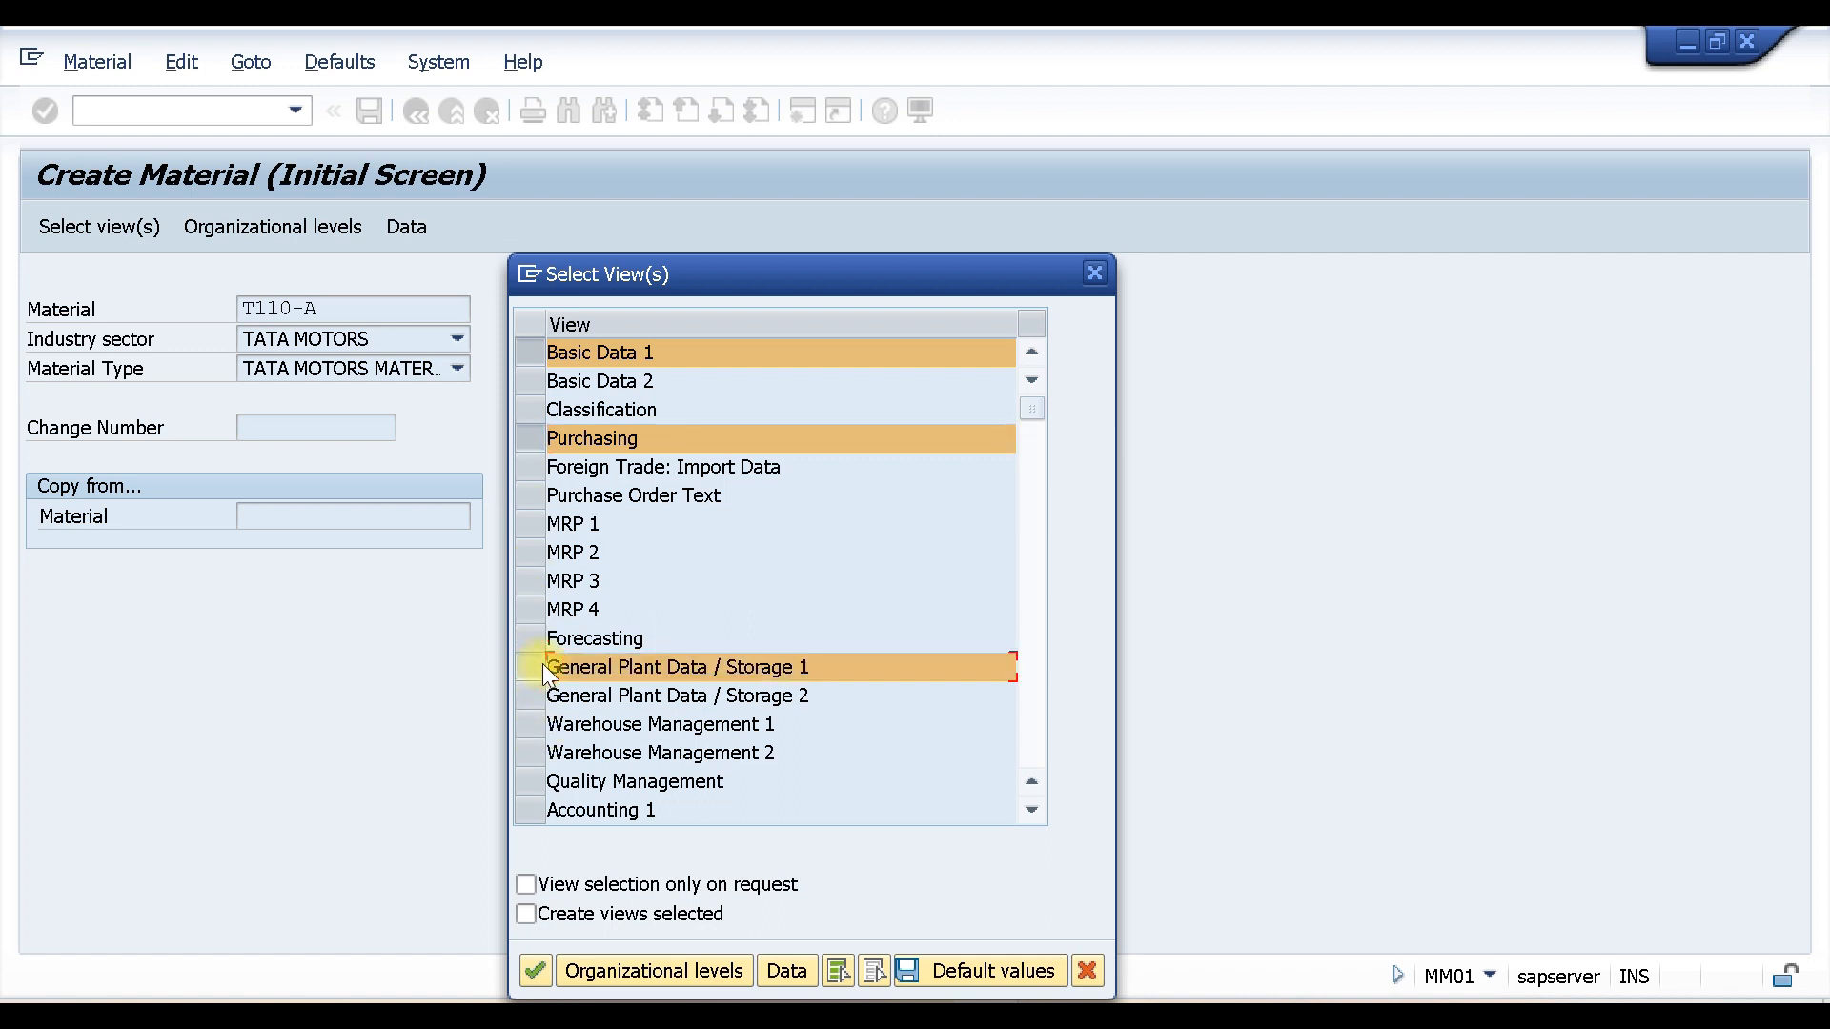
pyautogui.click(536, 810)
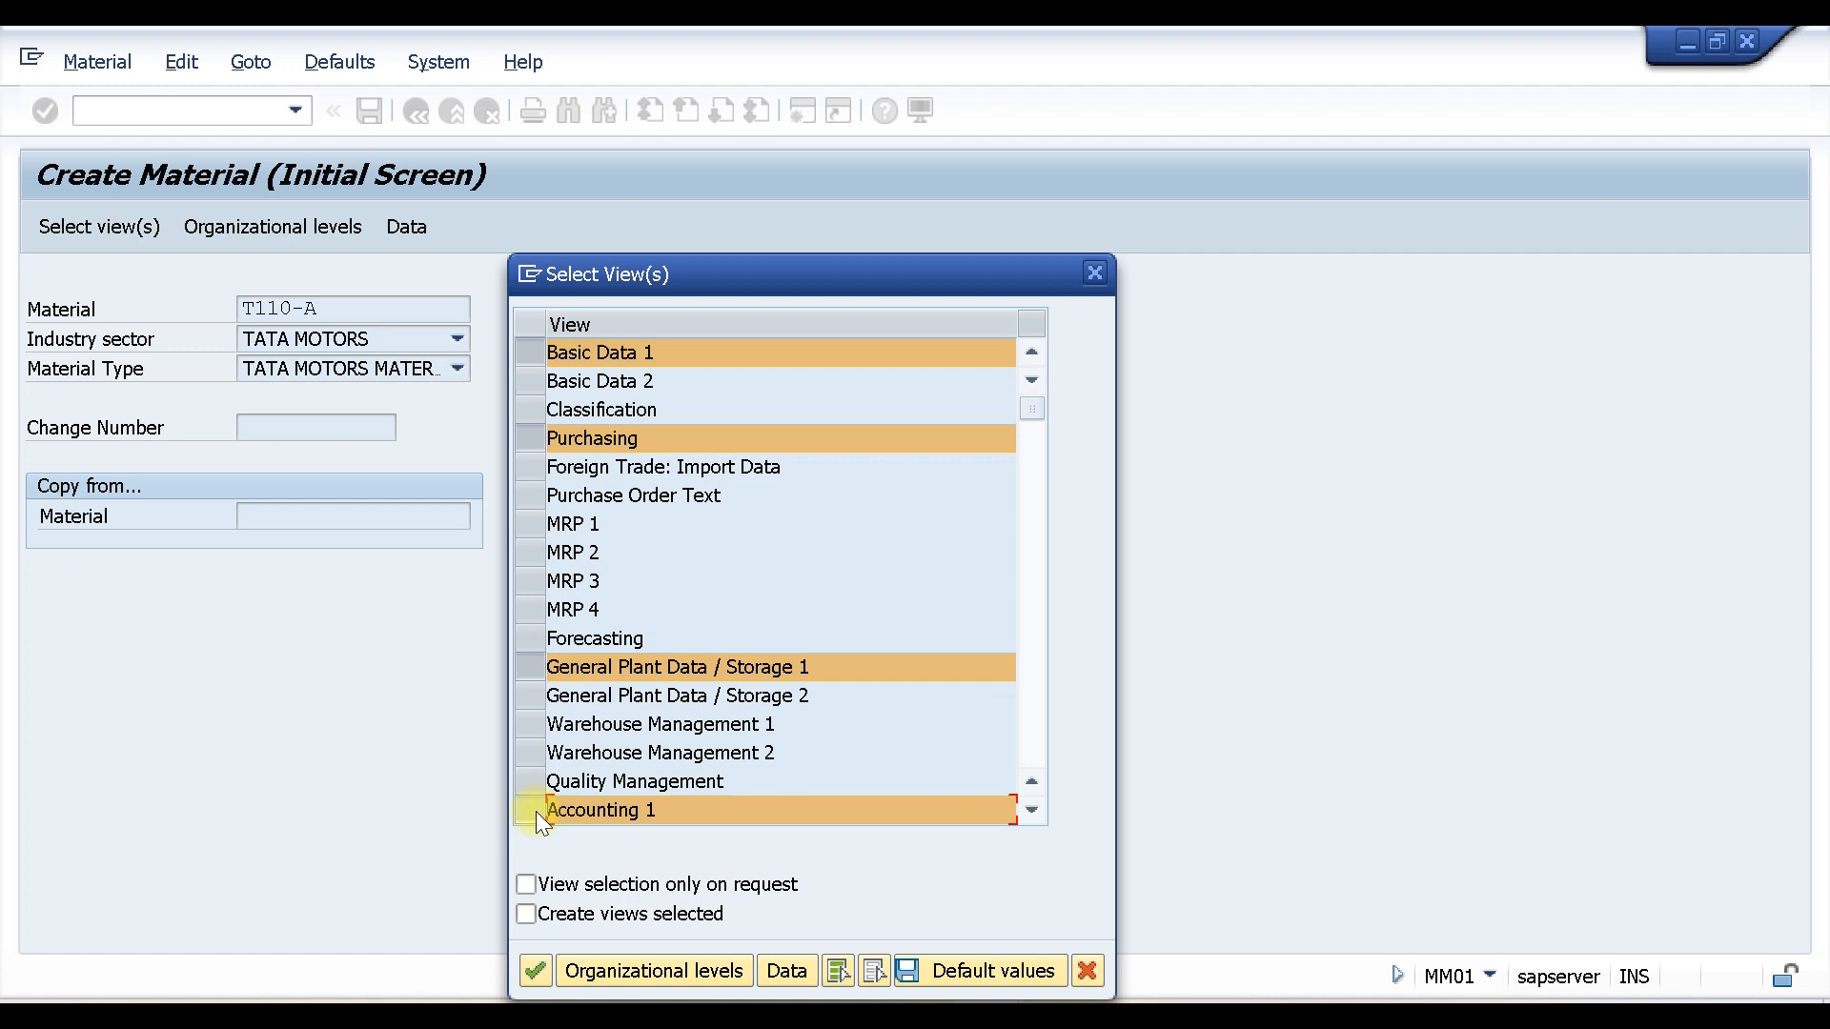
pyautogui.press('Return')
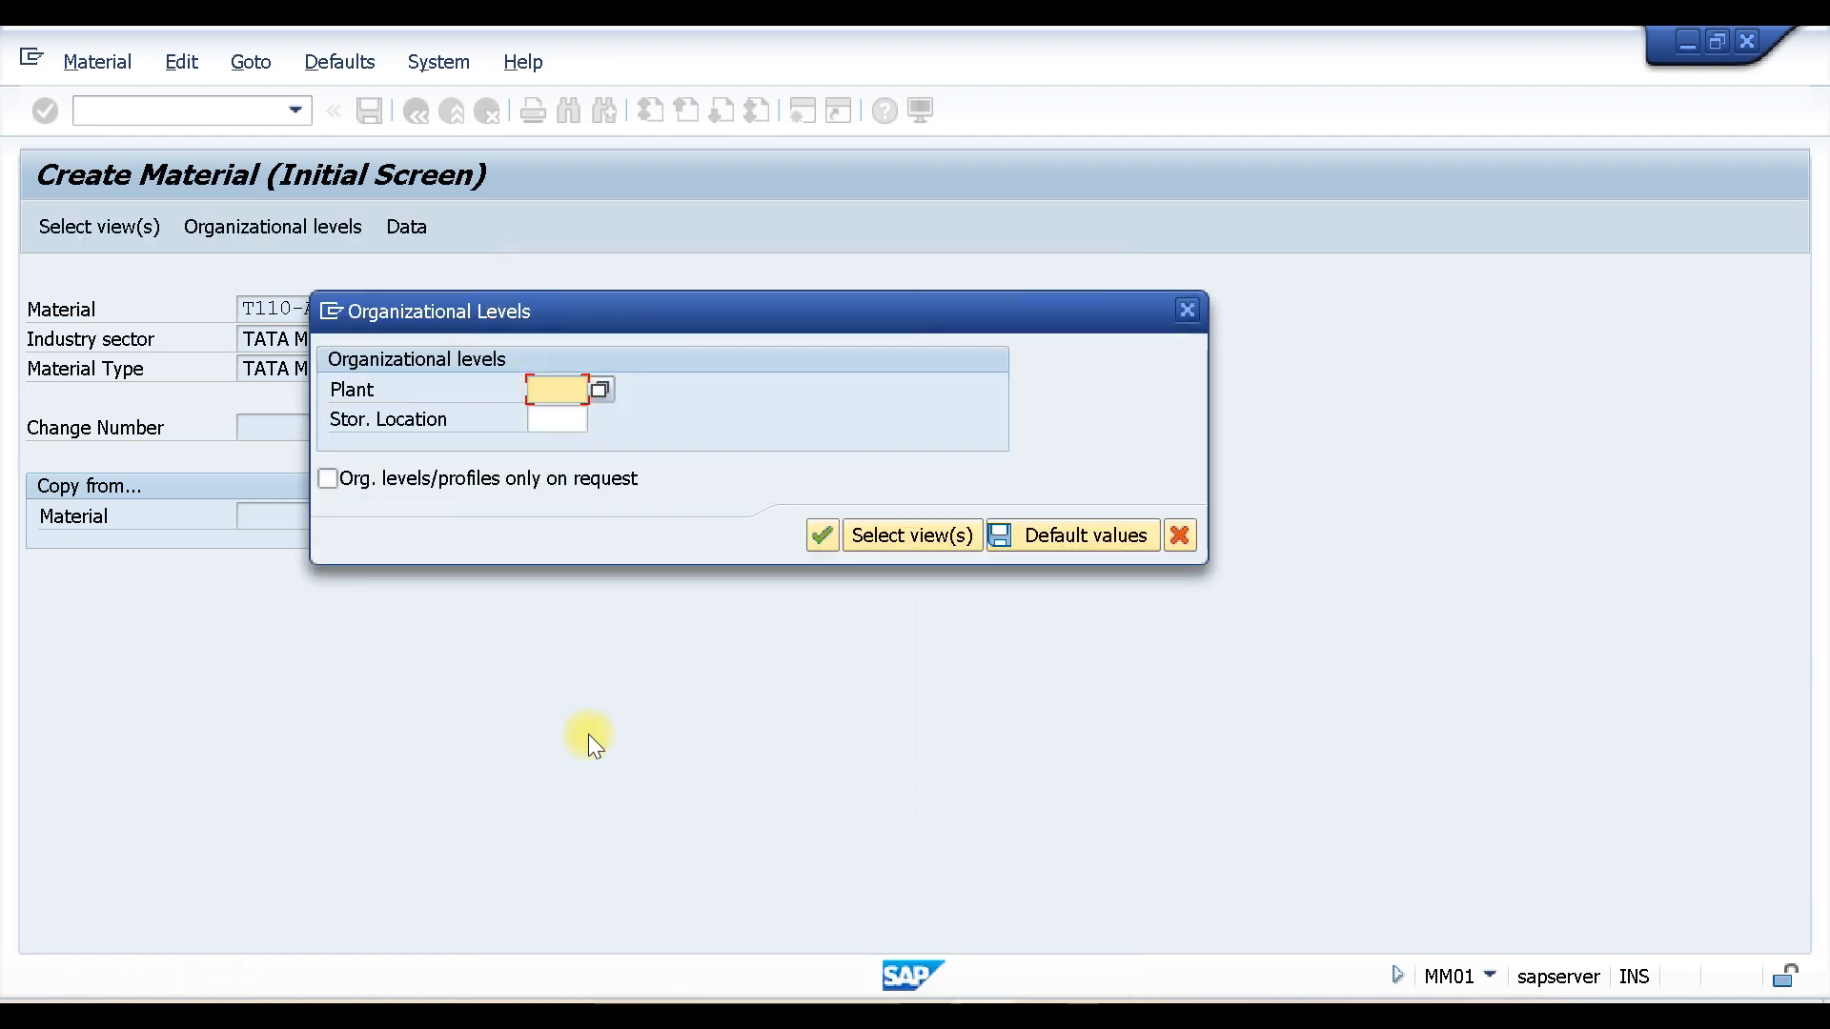
# Step: Set the organizational levels to plant T110 and storage location T001, and confirm them
pyautogui.click(558, 394)
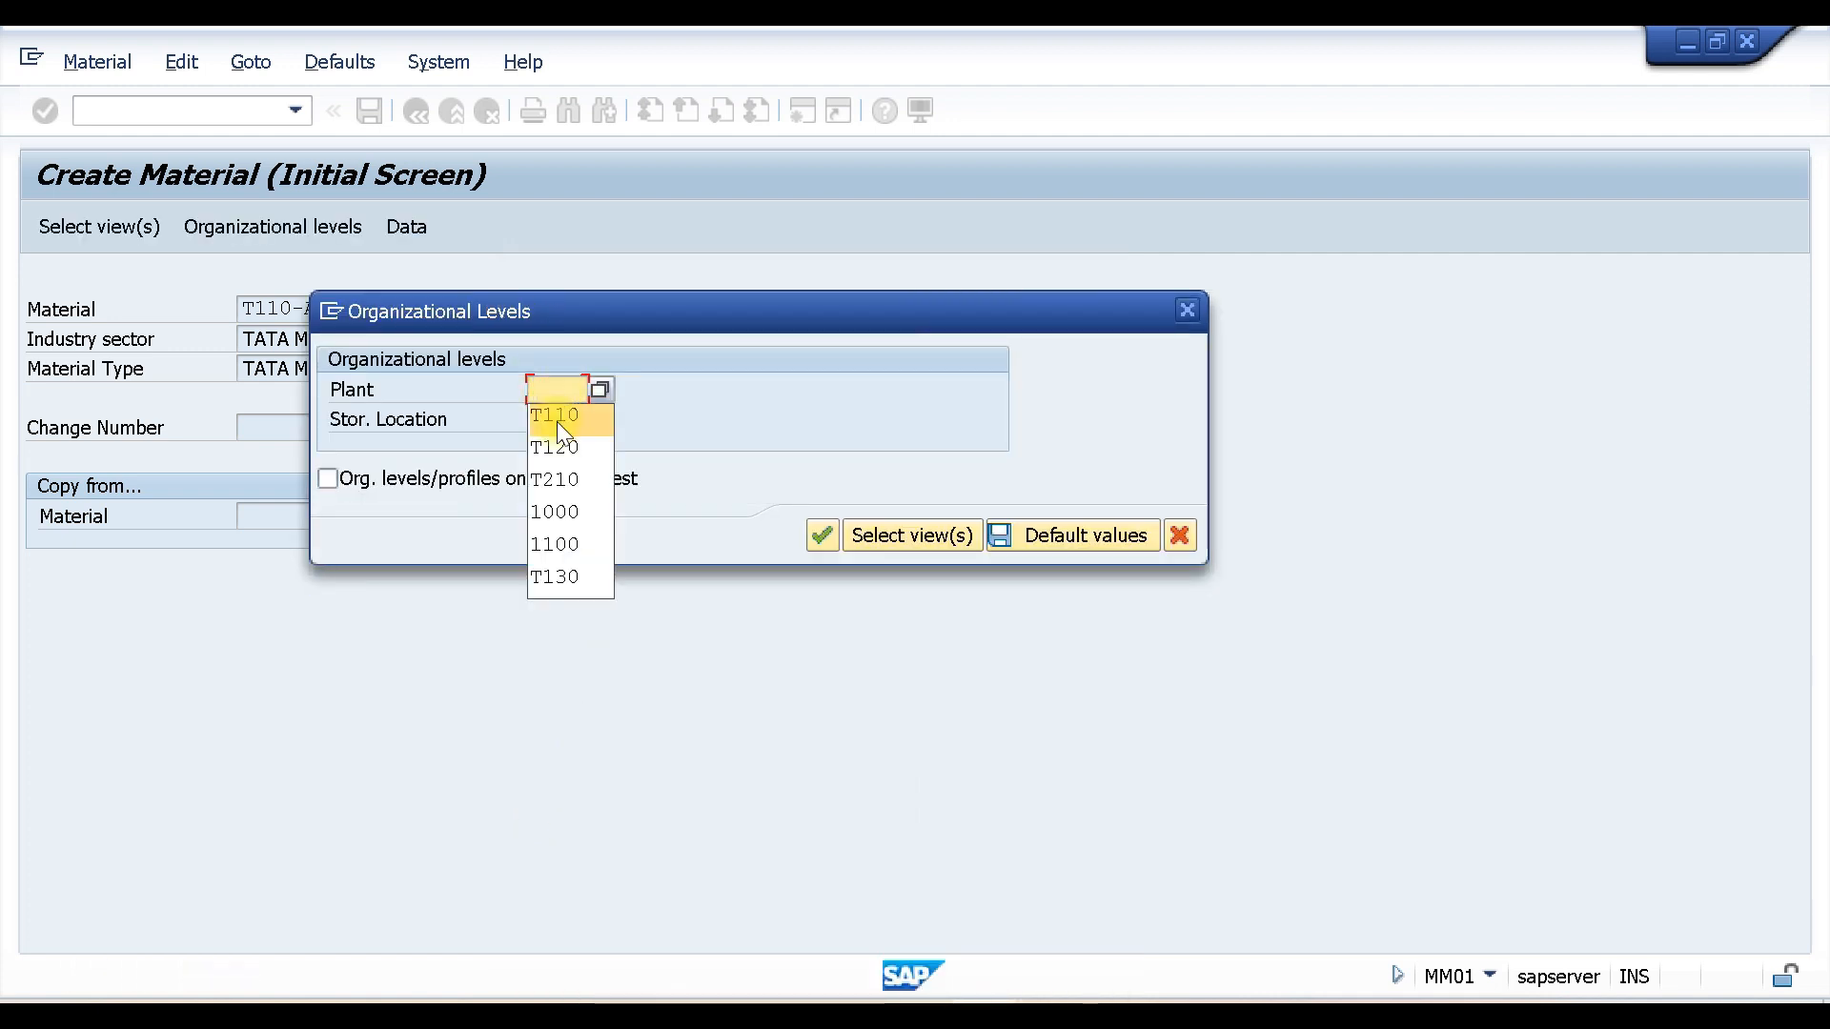
pyautogui.click(556, 420)
pyautogui.click(555, 419)
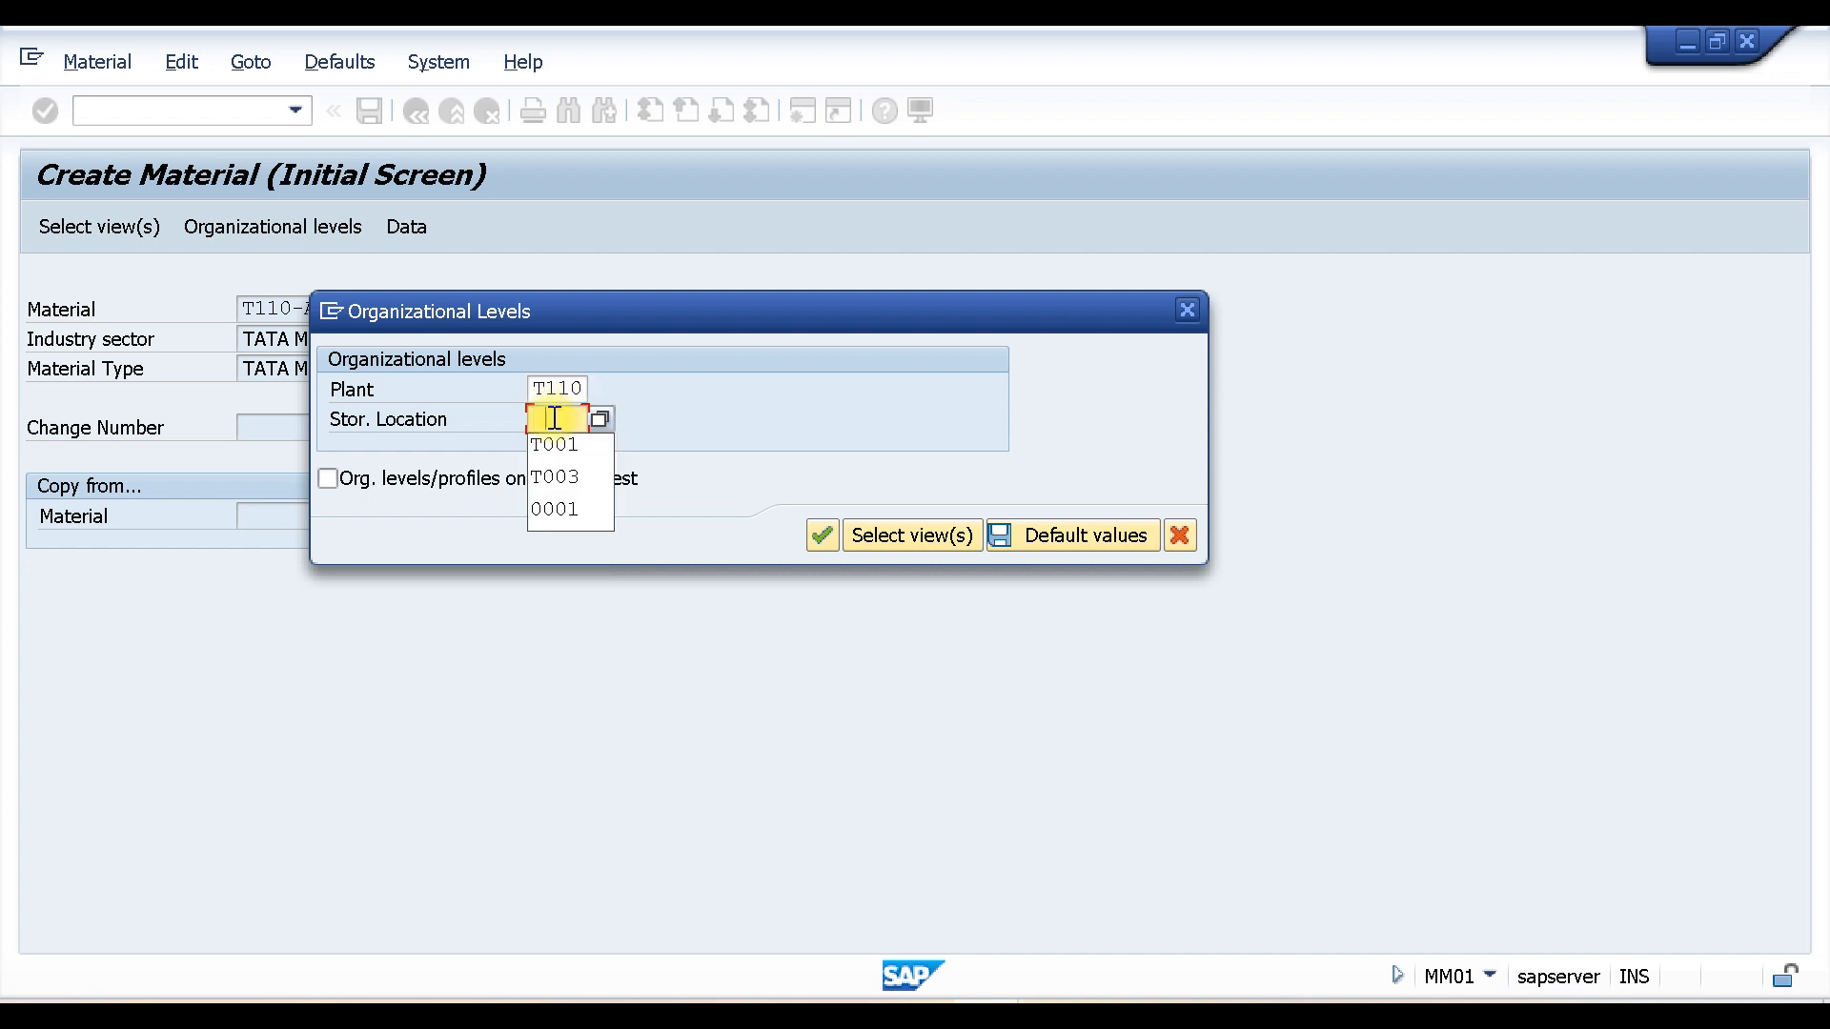
pyautogui.click(560, 441)
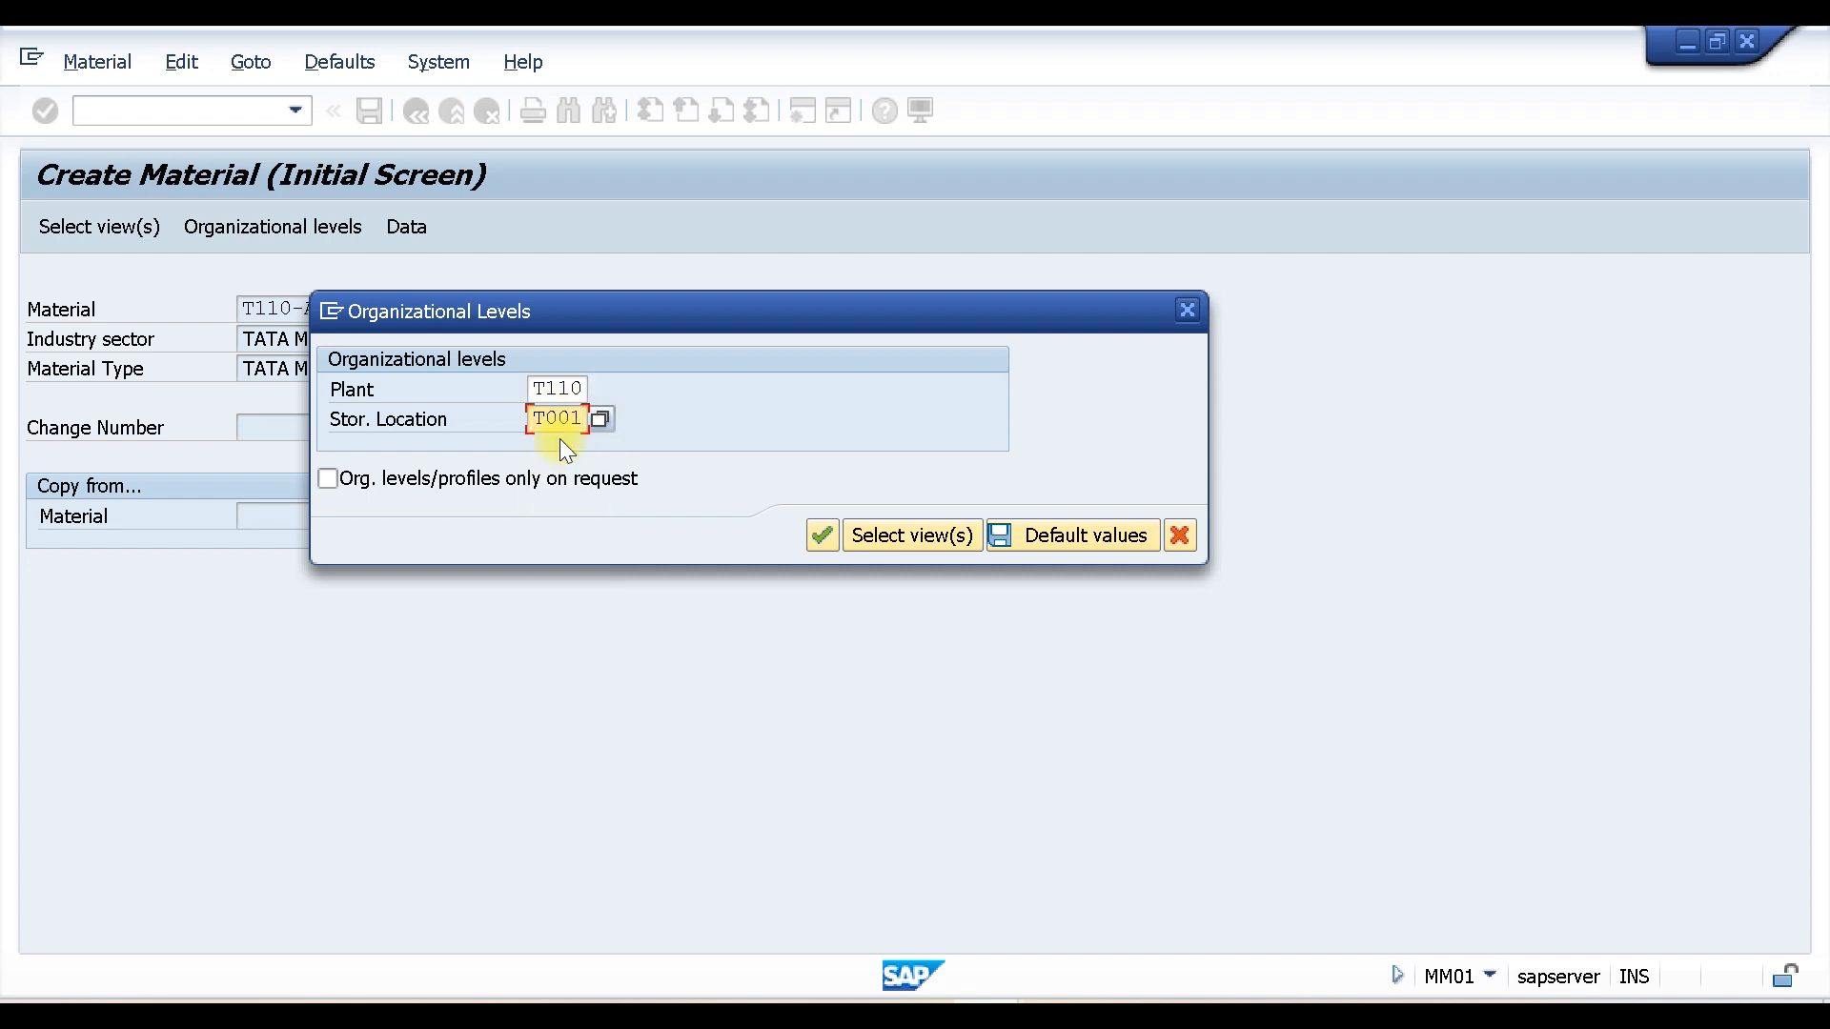
pyautogui.click(821, 536)
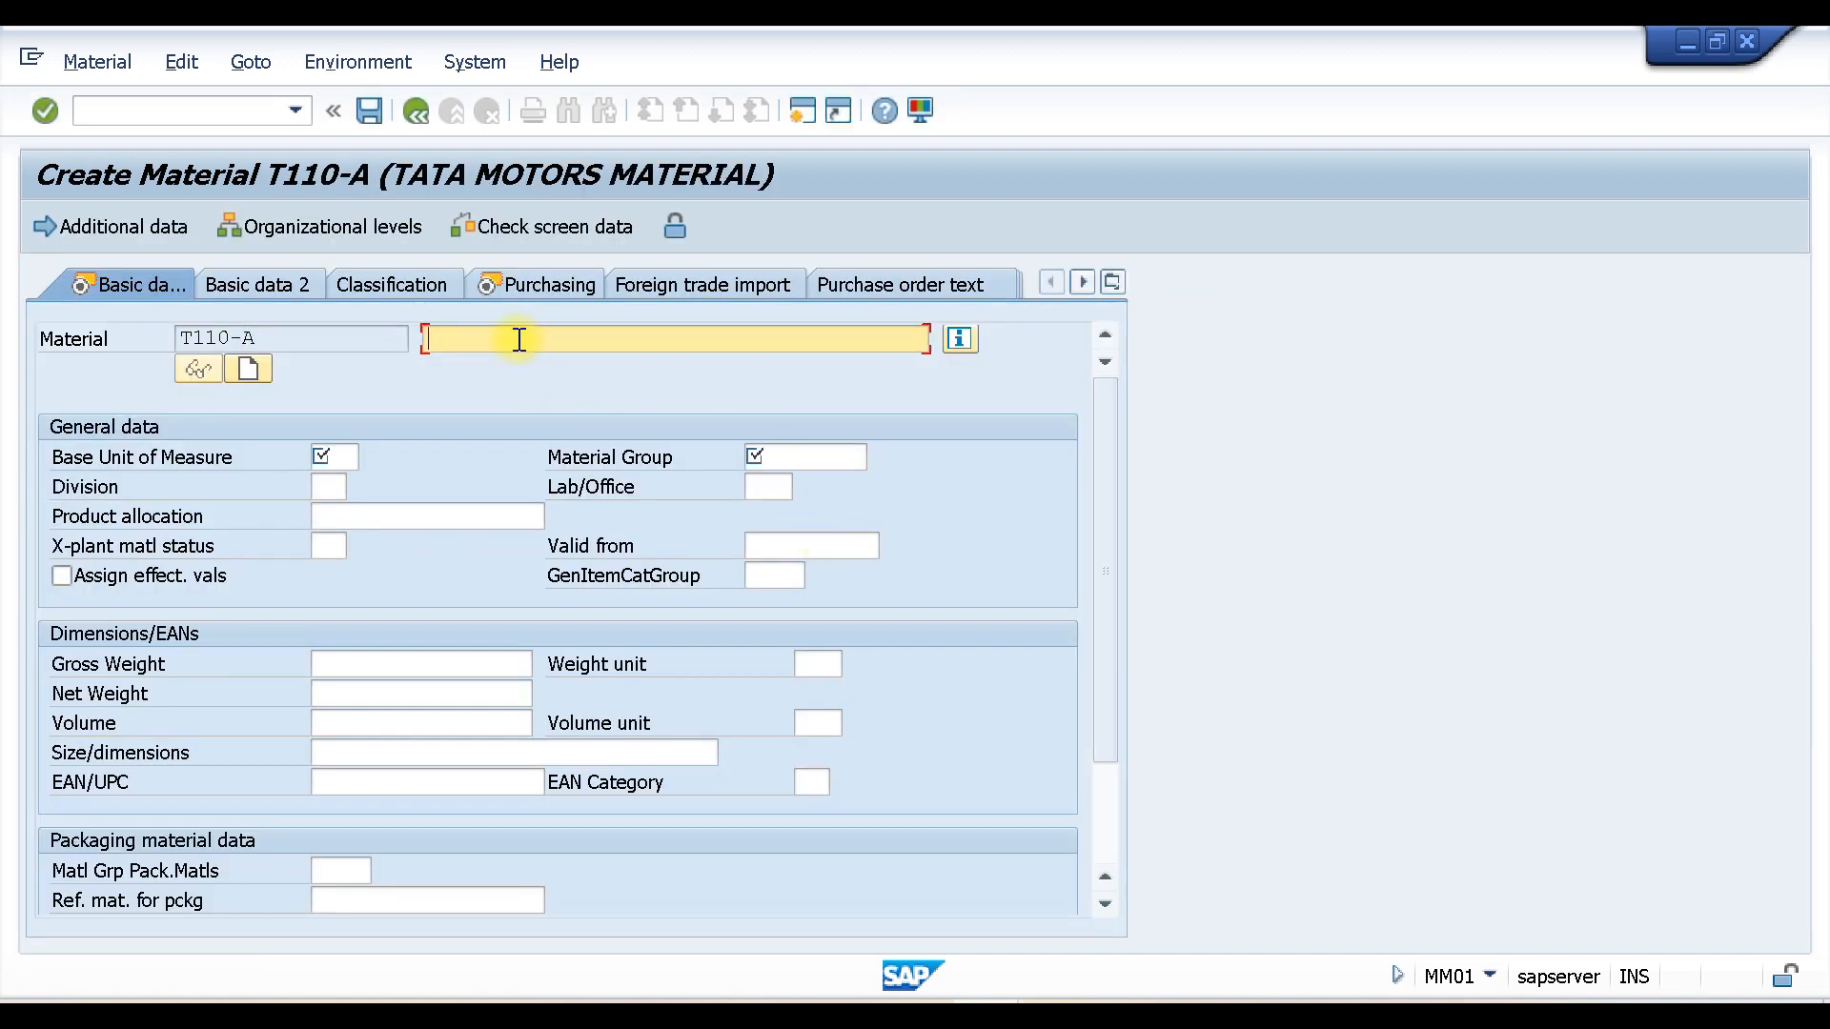
# Step: Enter TEST LSMW-A as the material description in the basic data
pyautogui.click(520, 339)
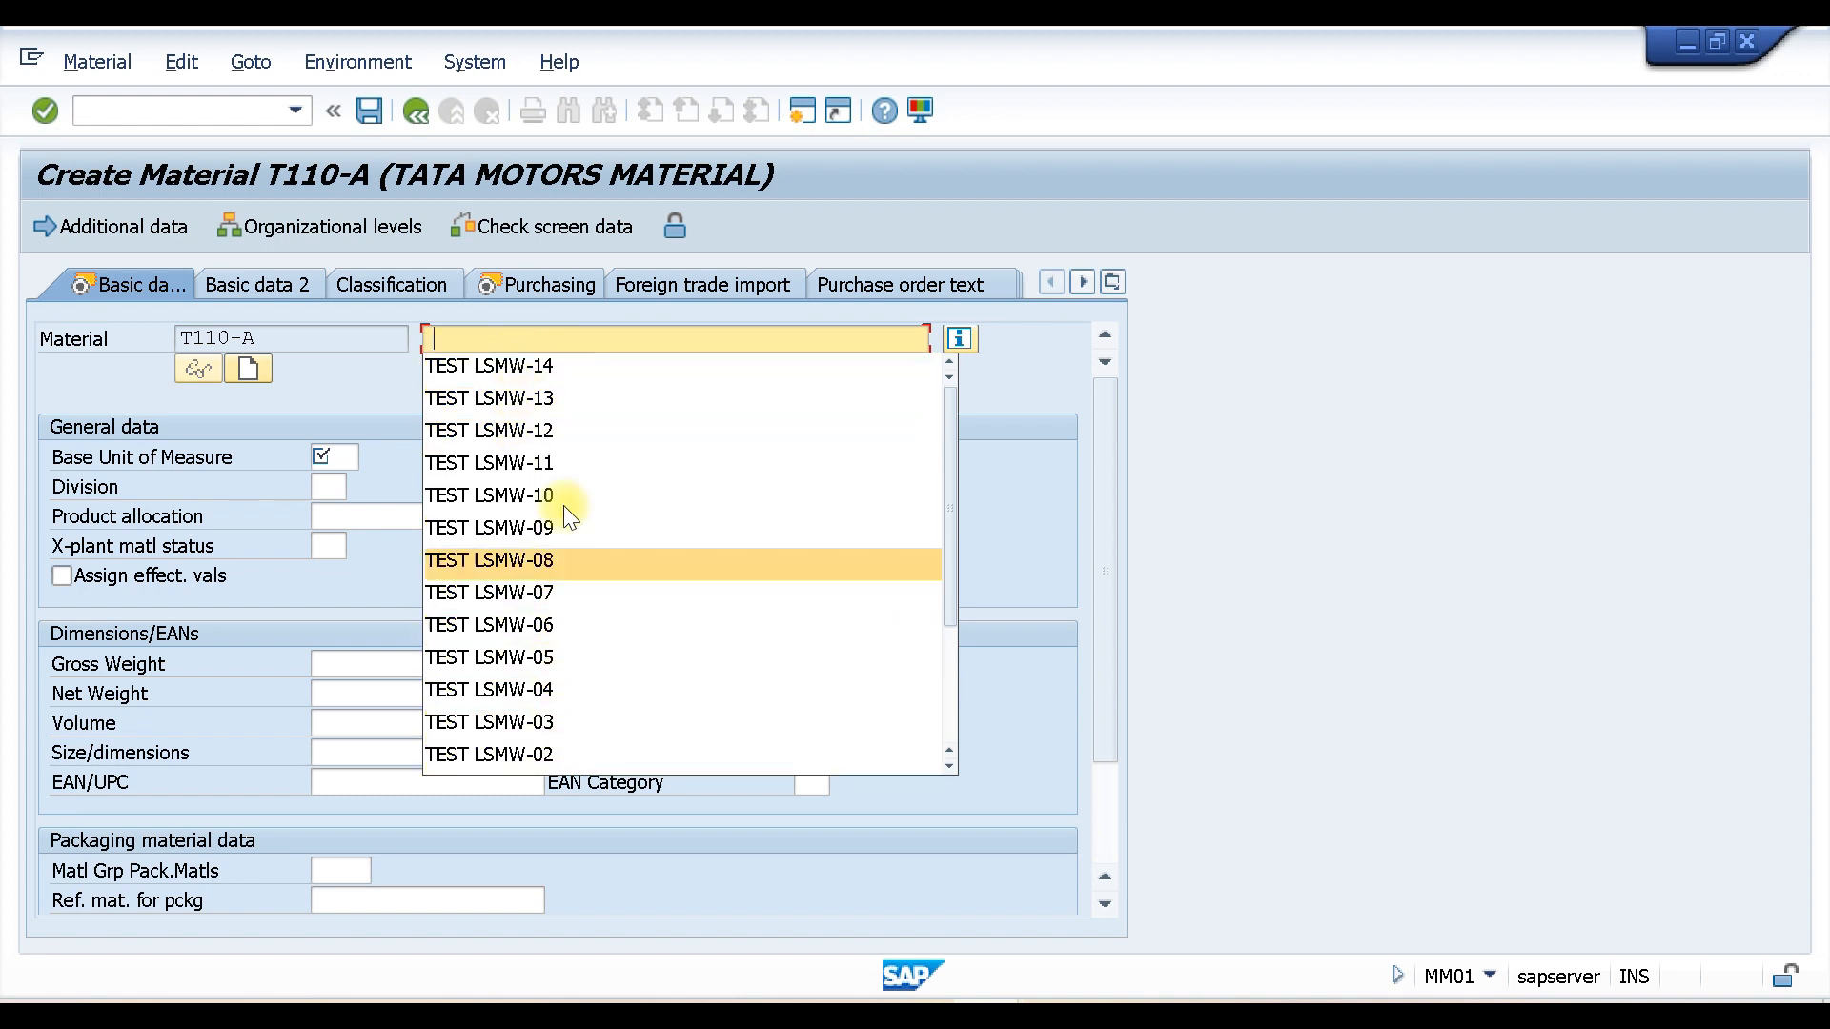
pyautogui.click(557, 369)
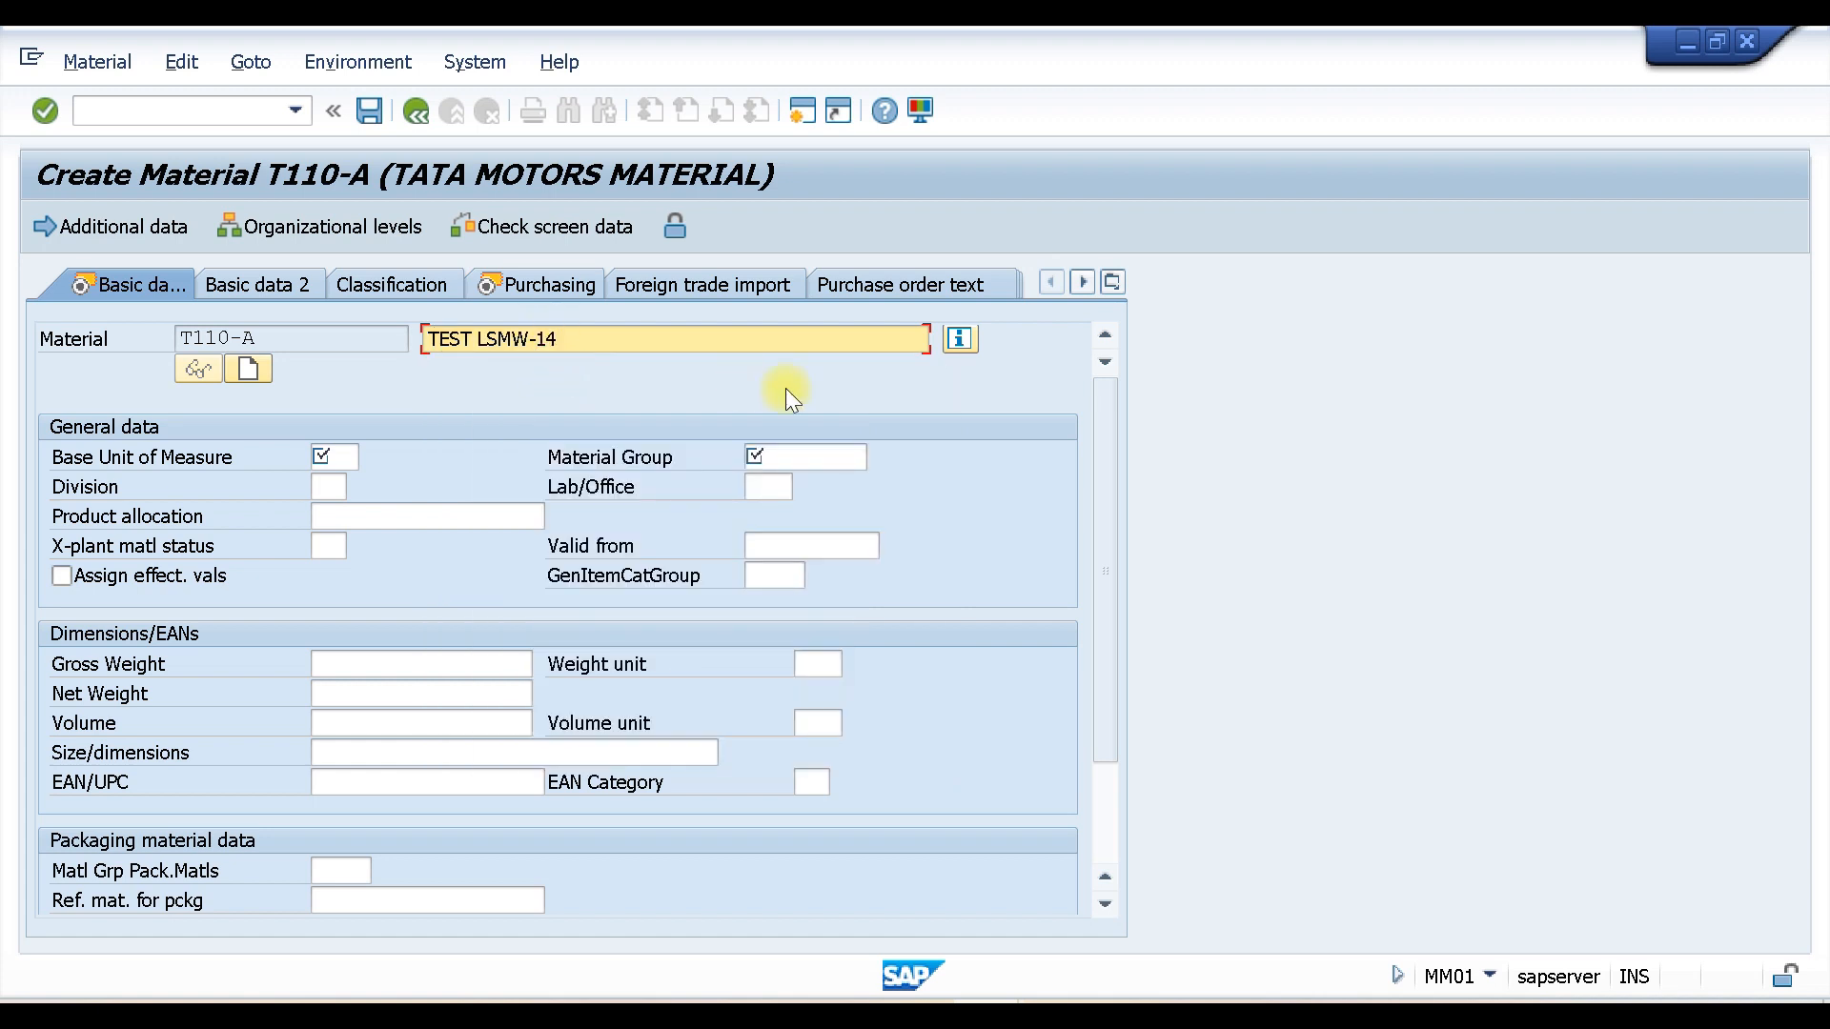
pyautogui.press('BackSpace')
pyautogui.press('BackSpace')
pyautogui.write('A')
# Step: Set the base unit of measure to KG and the material group to T001, and proceed to the Purchasing view
pyautogui.click(335, 452)
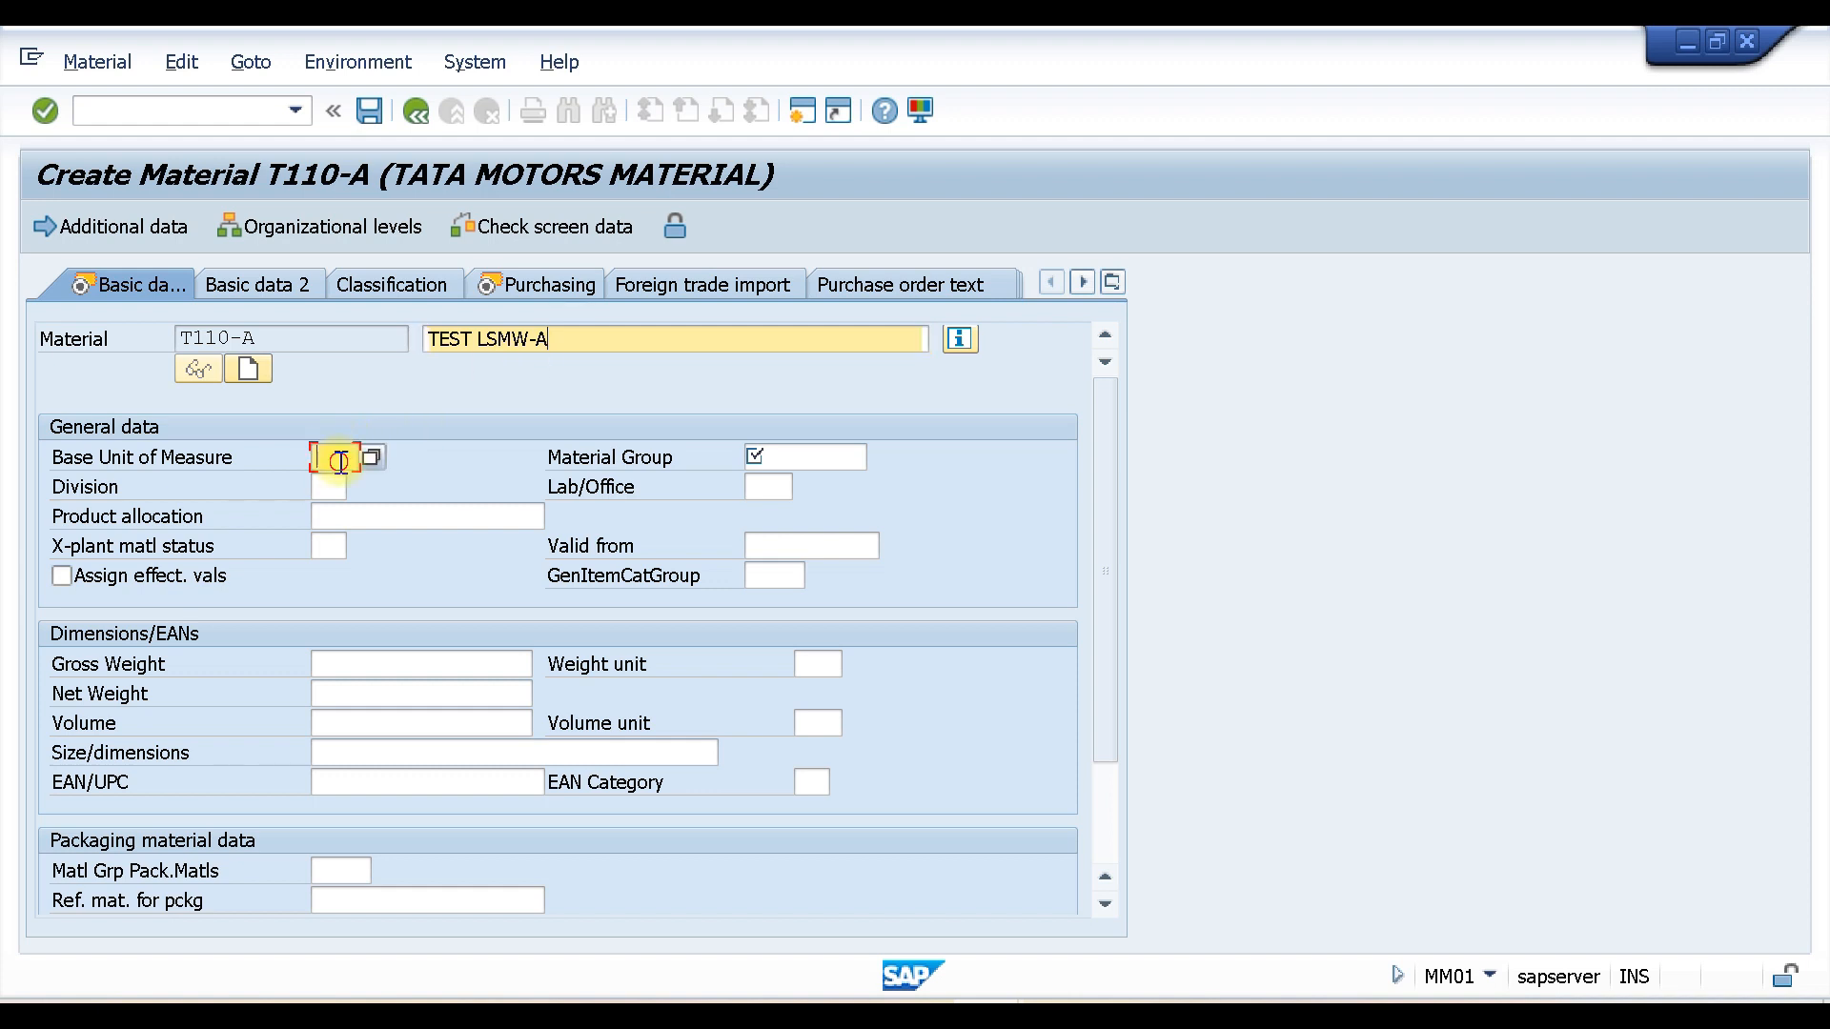
pyautogui.click(349, 484)
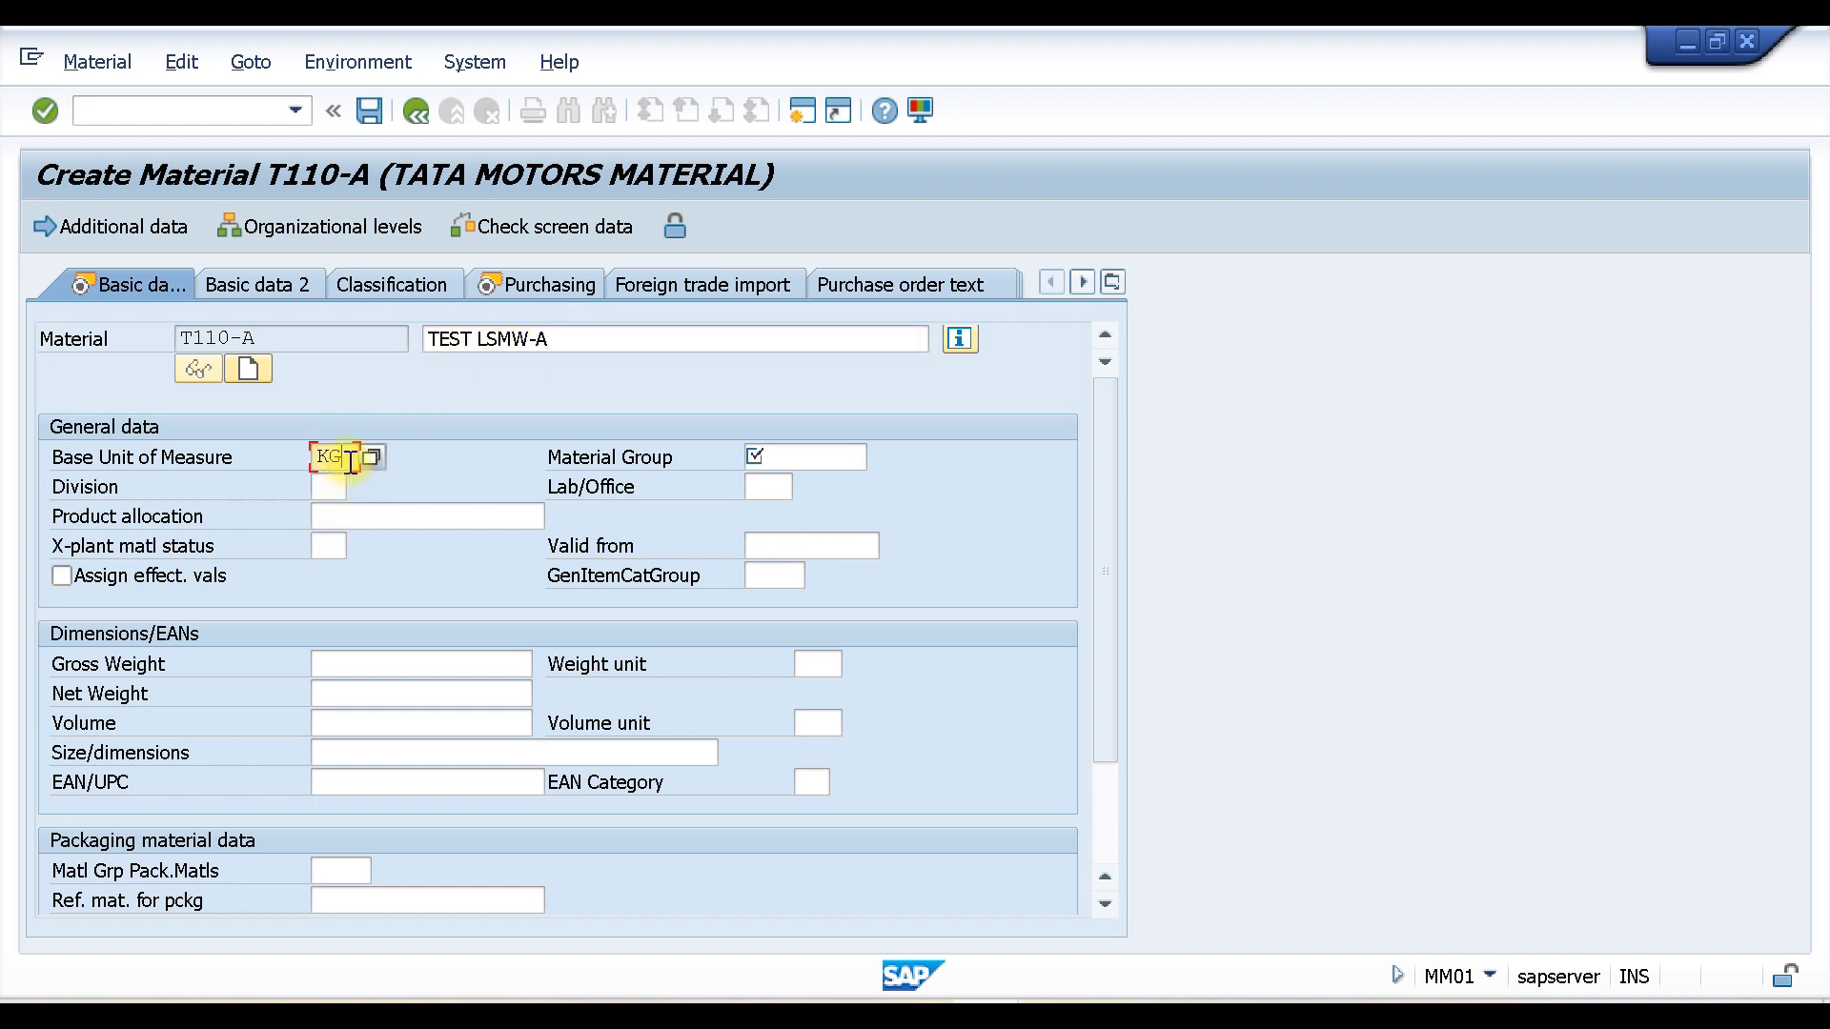
pyautogui.click(786, 454)
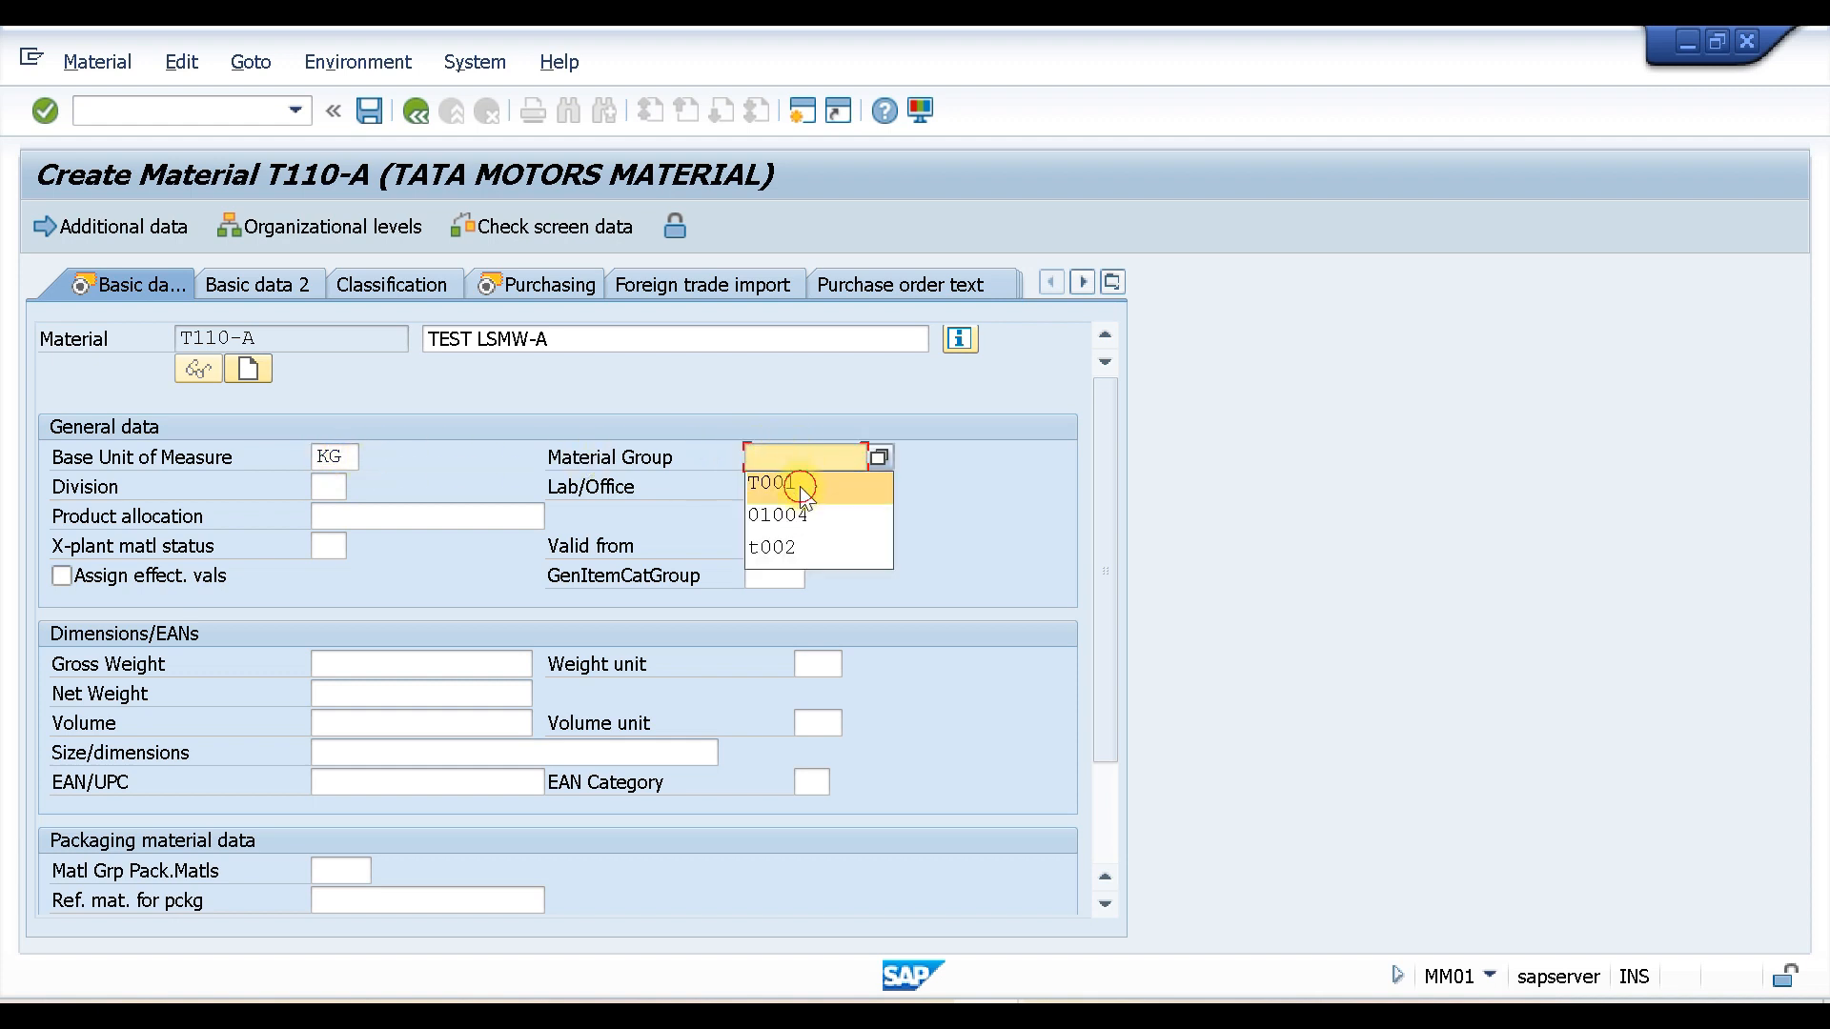
pyautogui.click(798, 484)
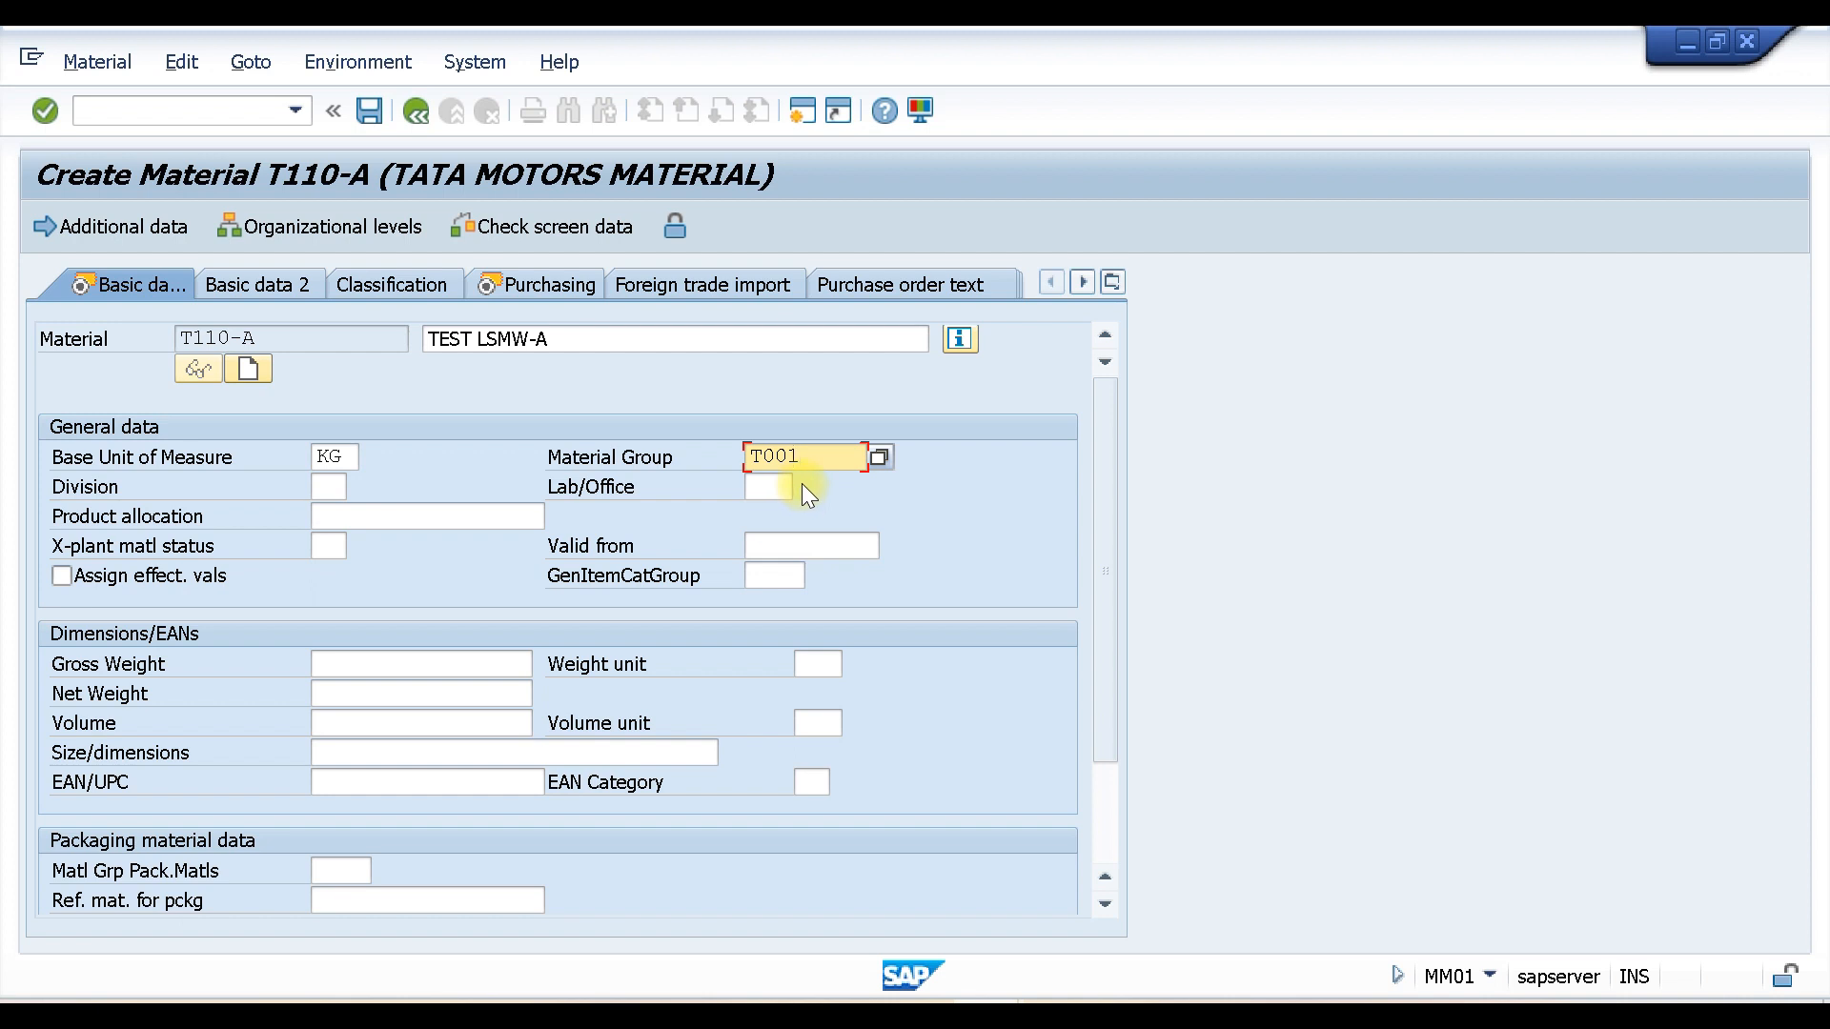
pyautogui.press('Return')
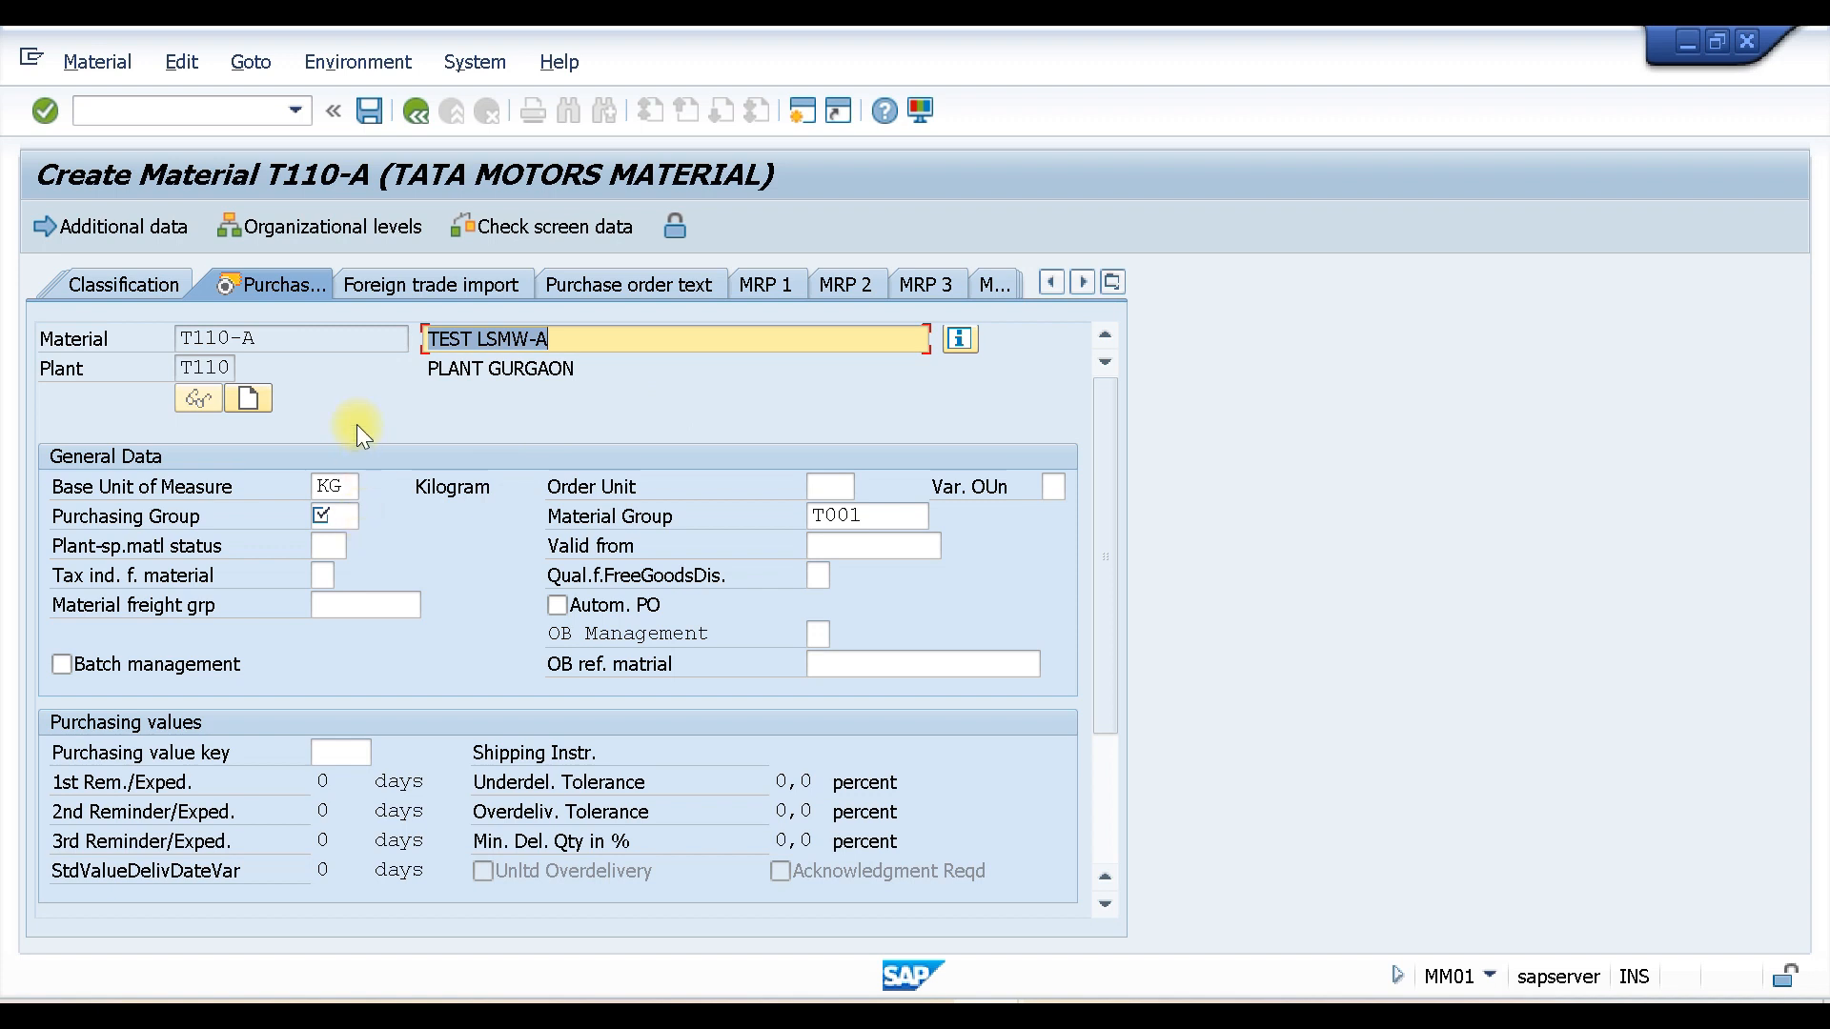
# Step: Set the purchasing group to TM0 and continue past the plant data / storage view to the Accounting view
pyautogui.click(341, 517)
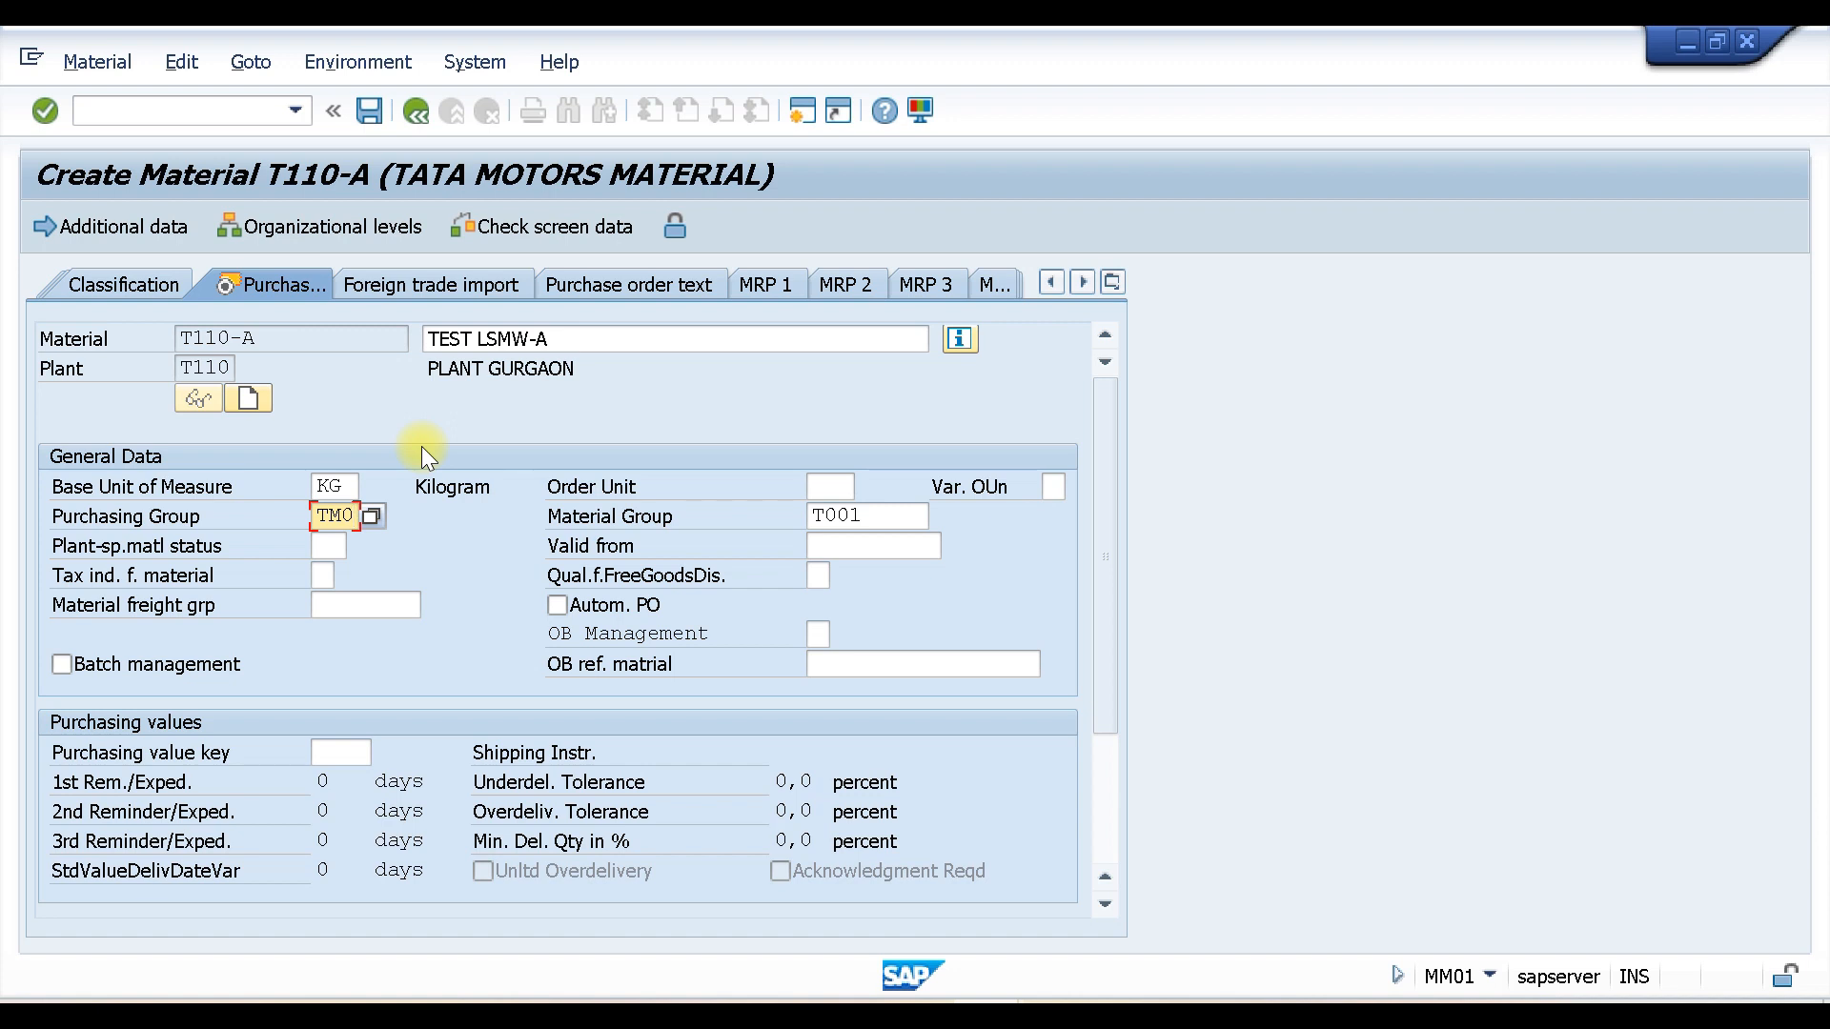
pyautogui.press('Return')
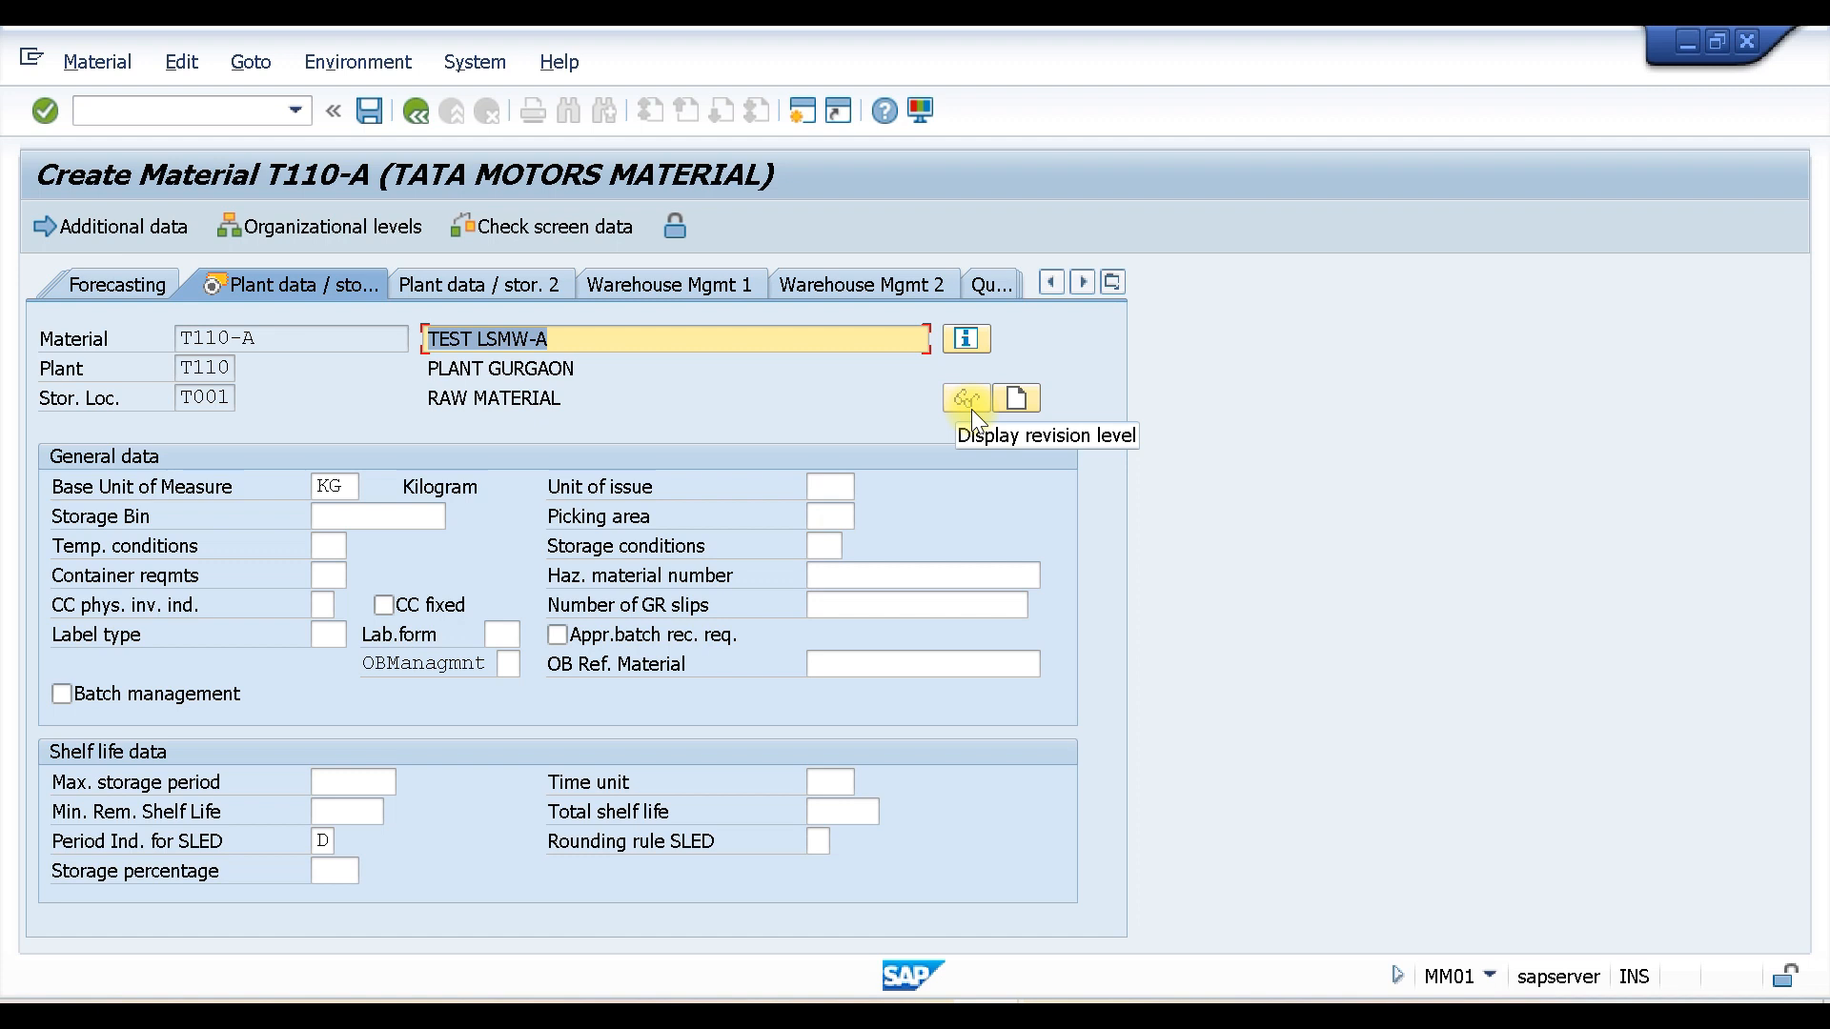
pyautogui.press('Return')
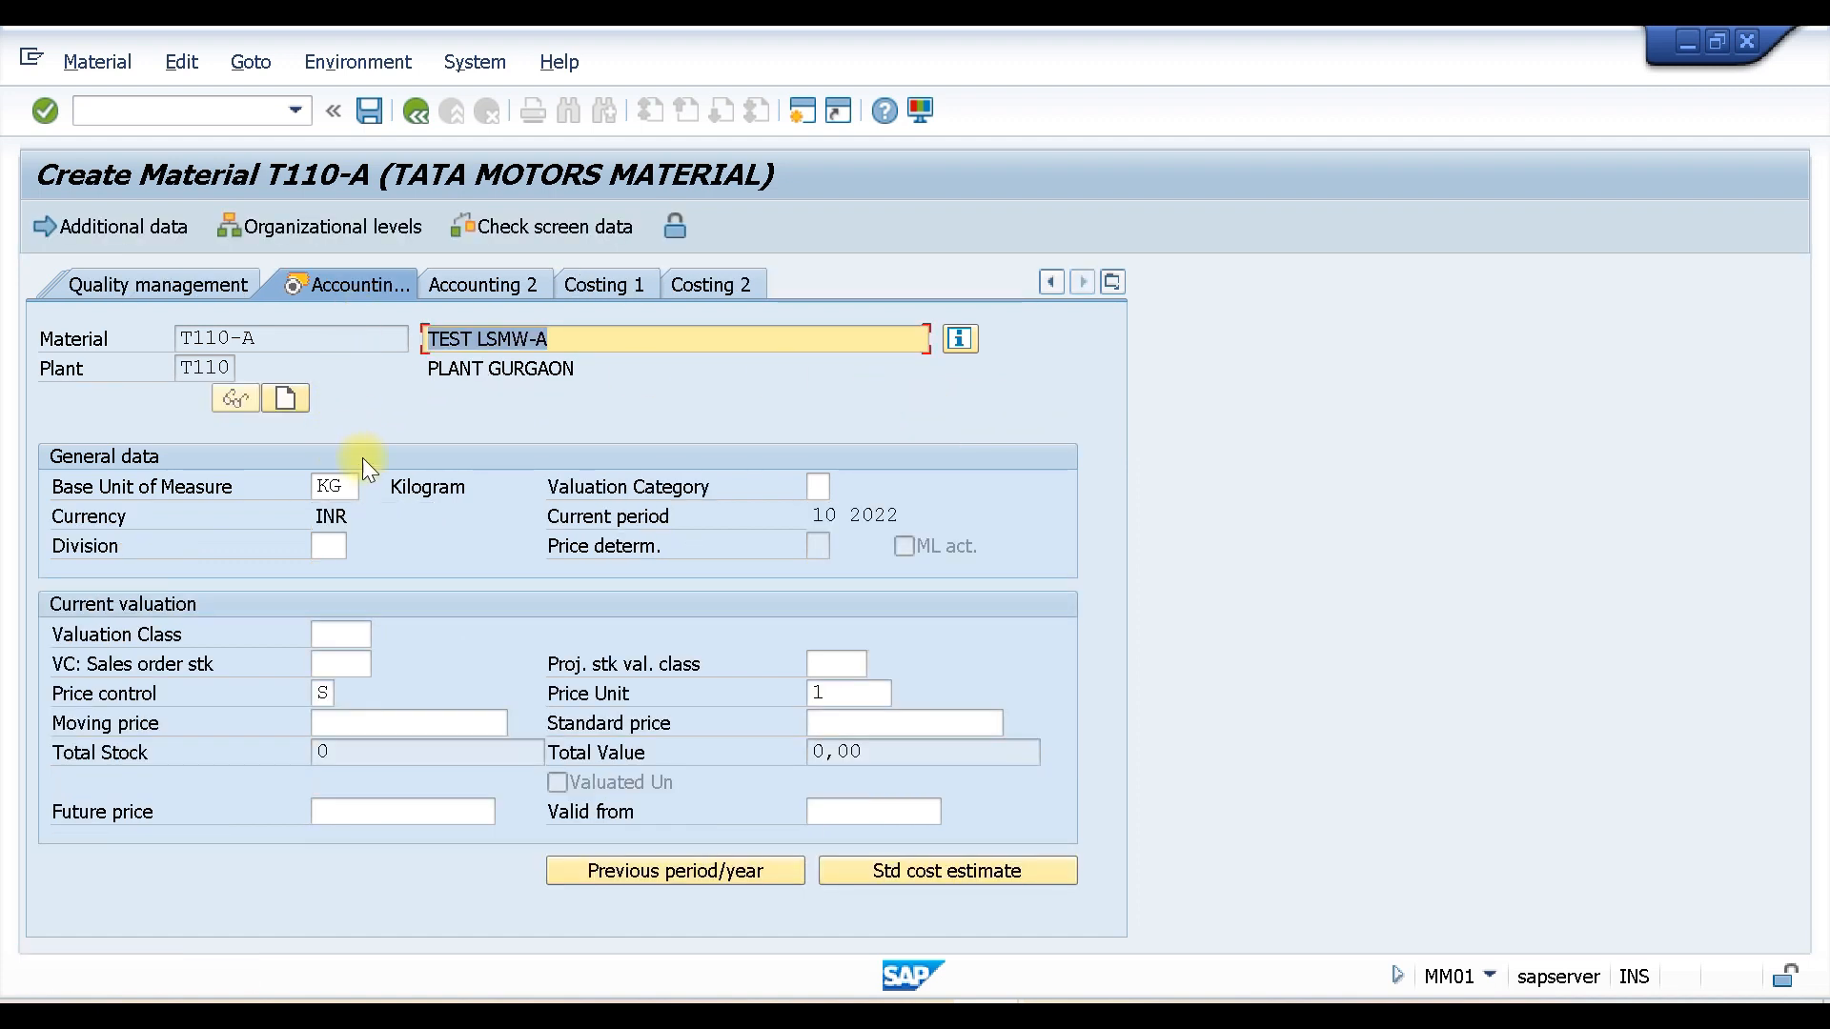
# Step: Set the valuation class to 9100 and the standard price to 10, and save the material to finish the recording
pyautogui.click(329, 631)
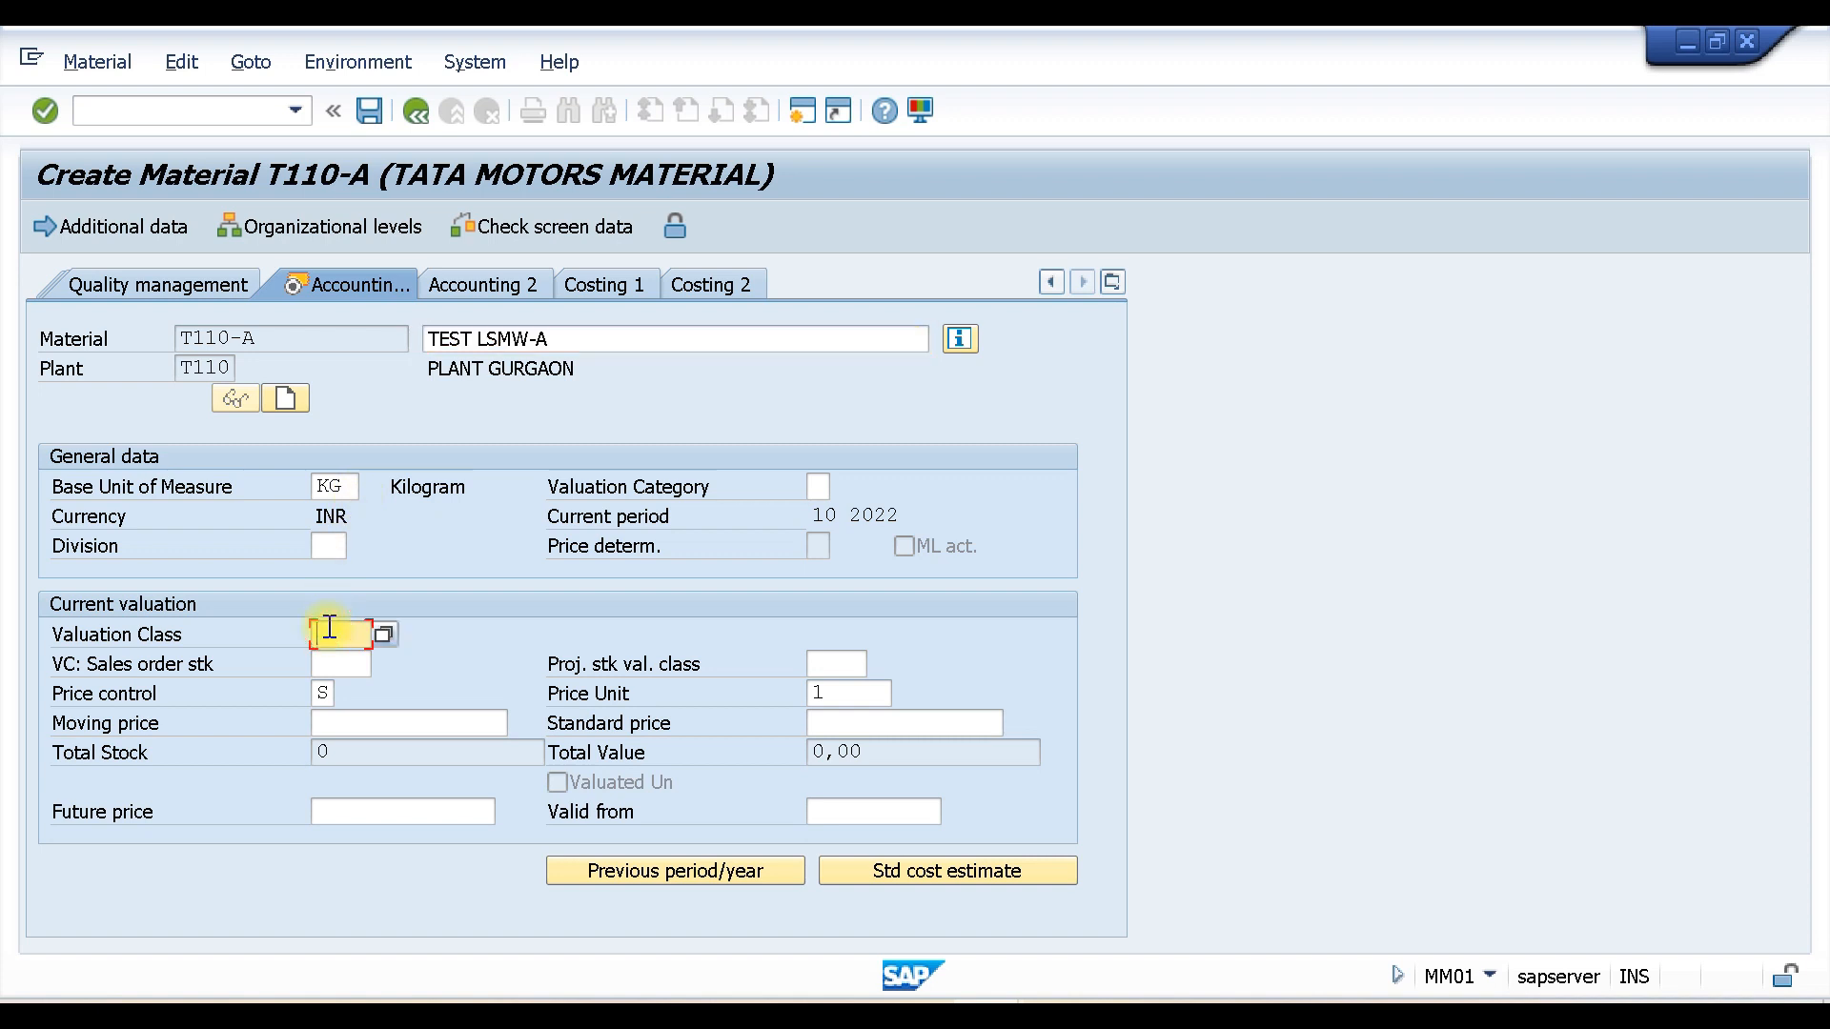
pyautogui.click(329, 631)
pyautogui.click(335, 657)
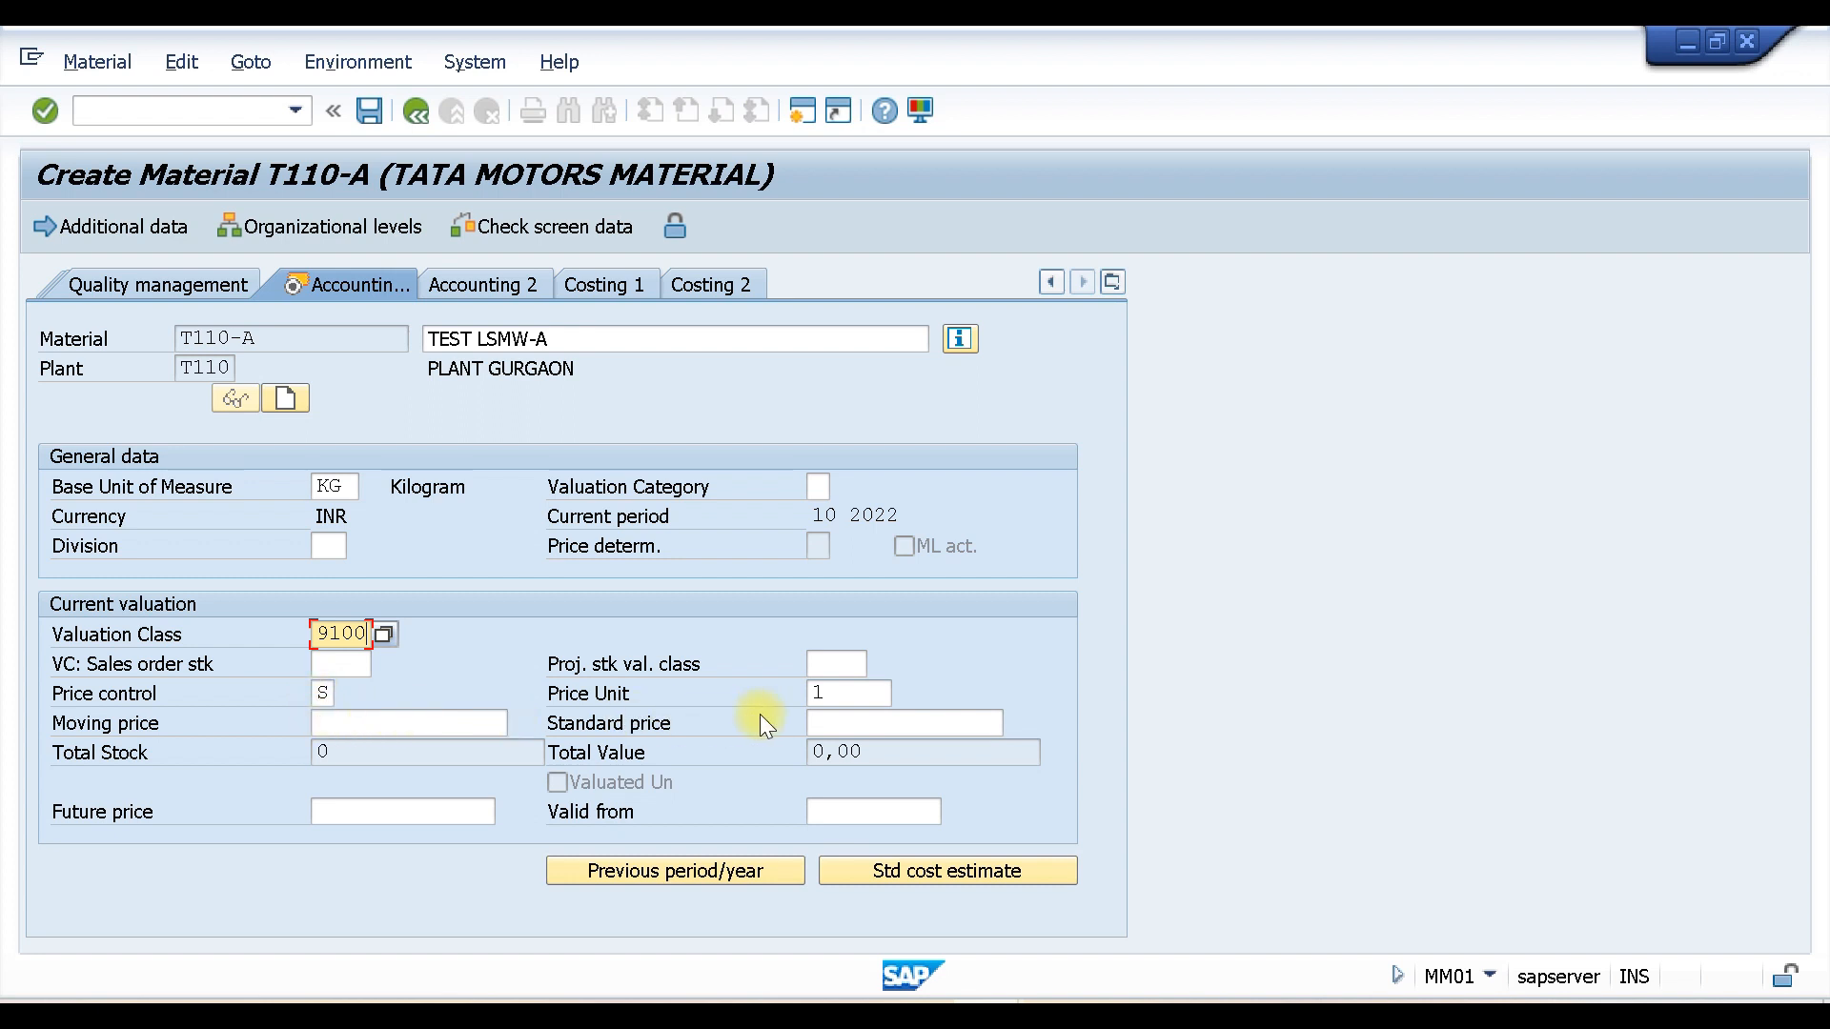
pyautogui.click(879, 728)
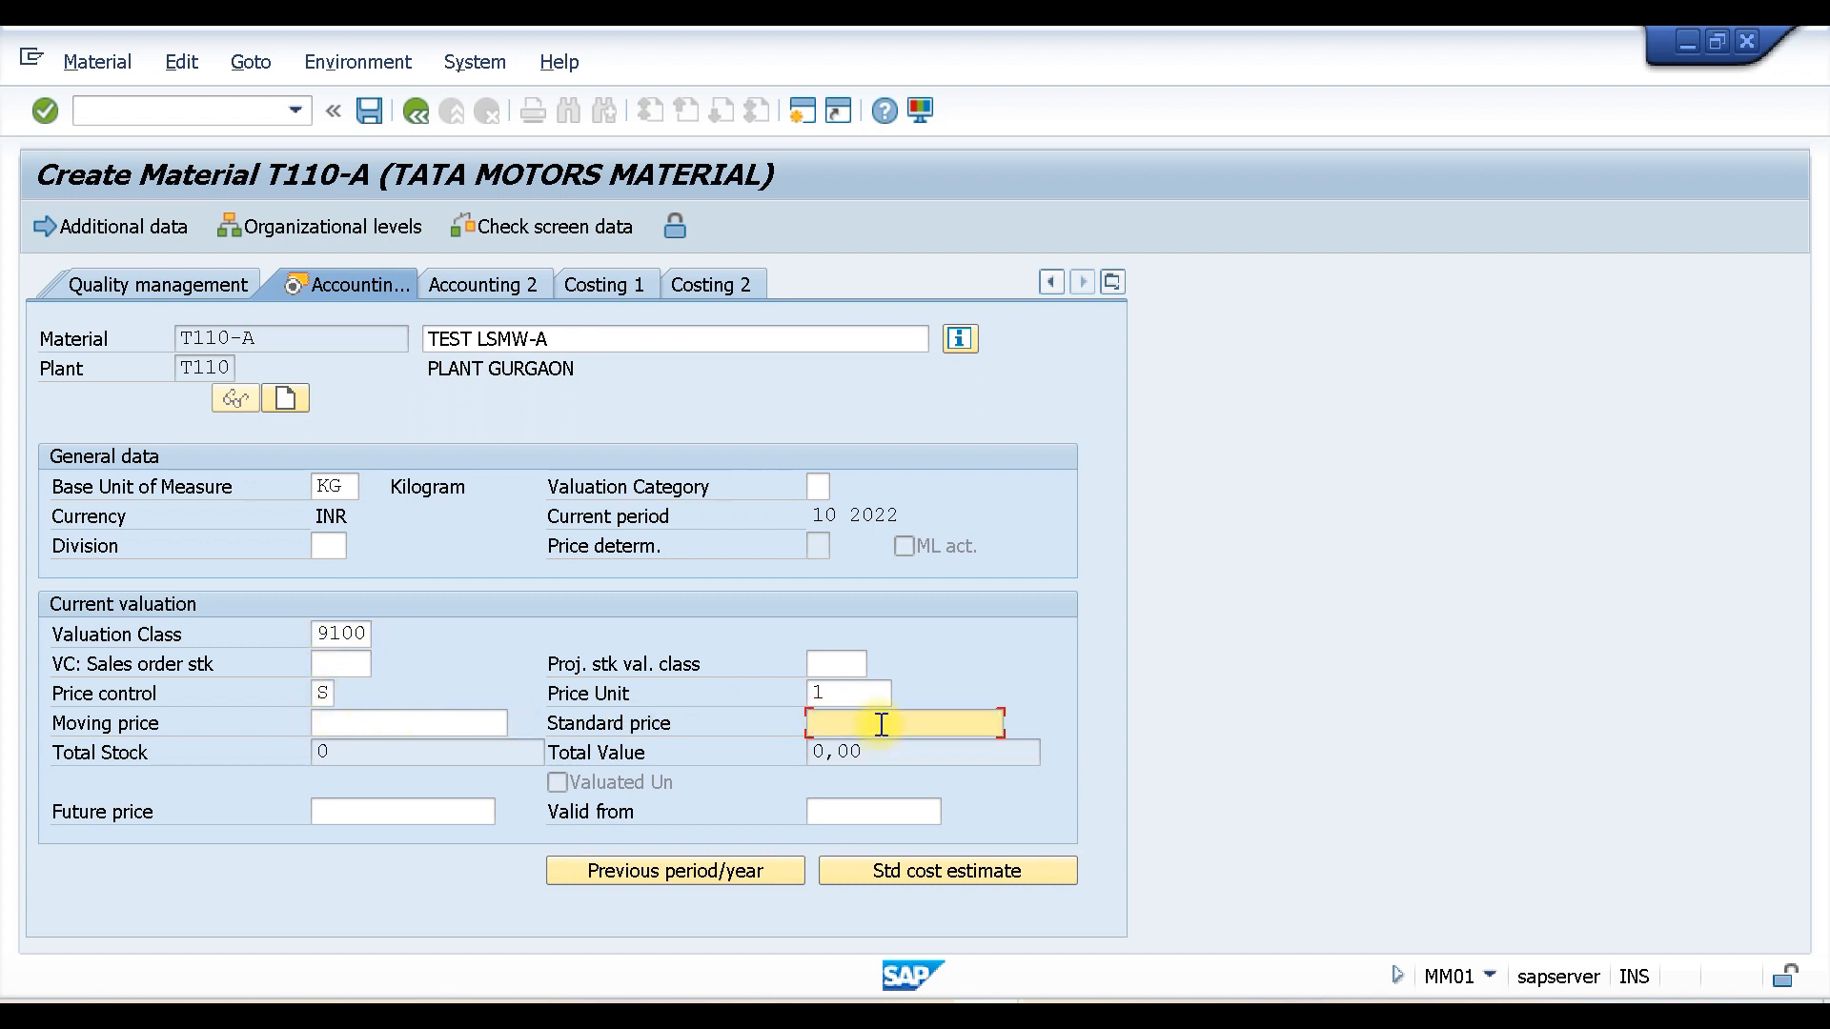
pyautogui.write('10')
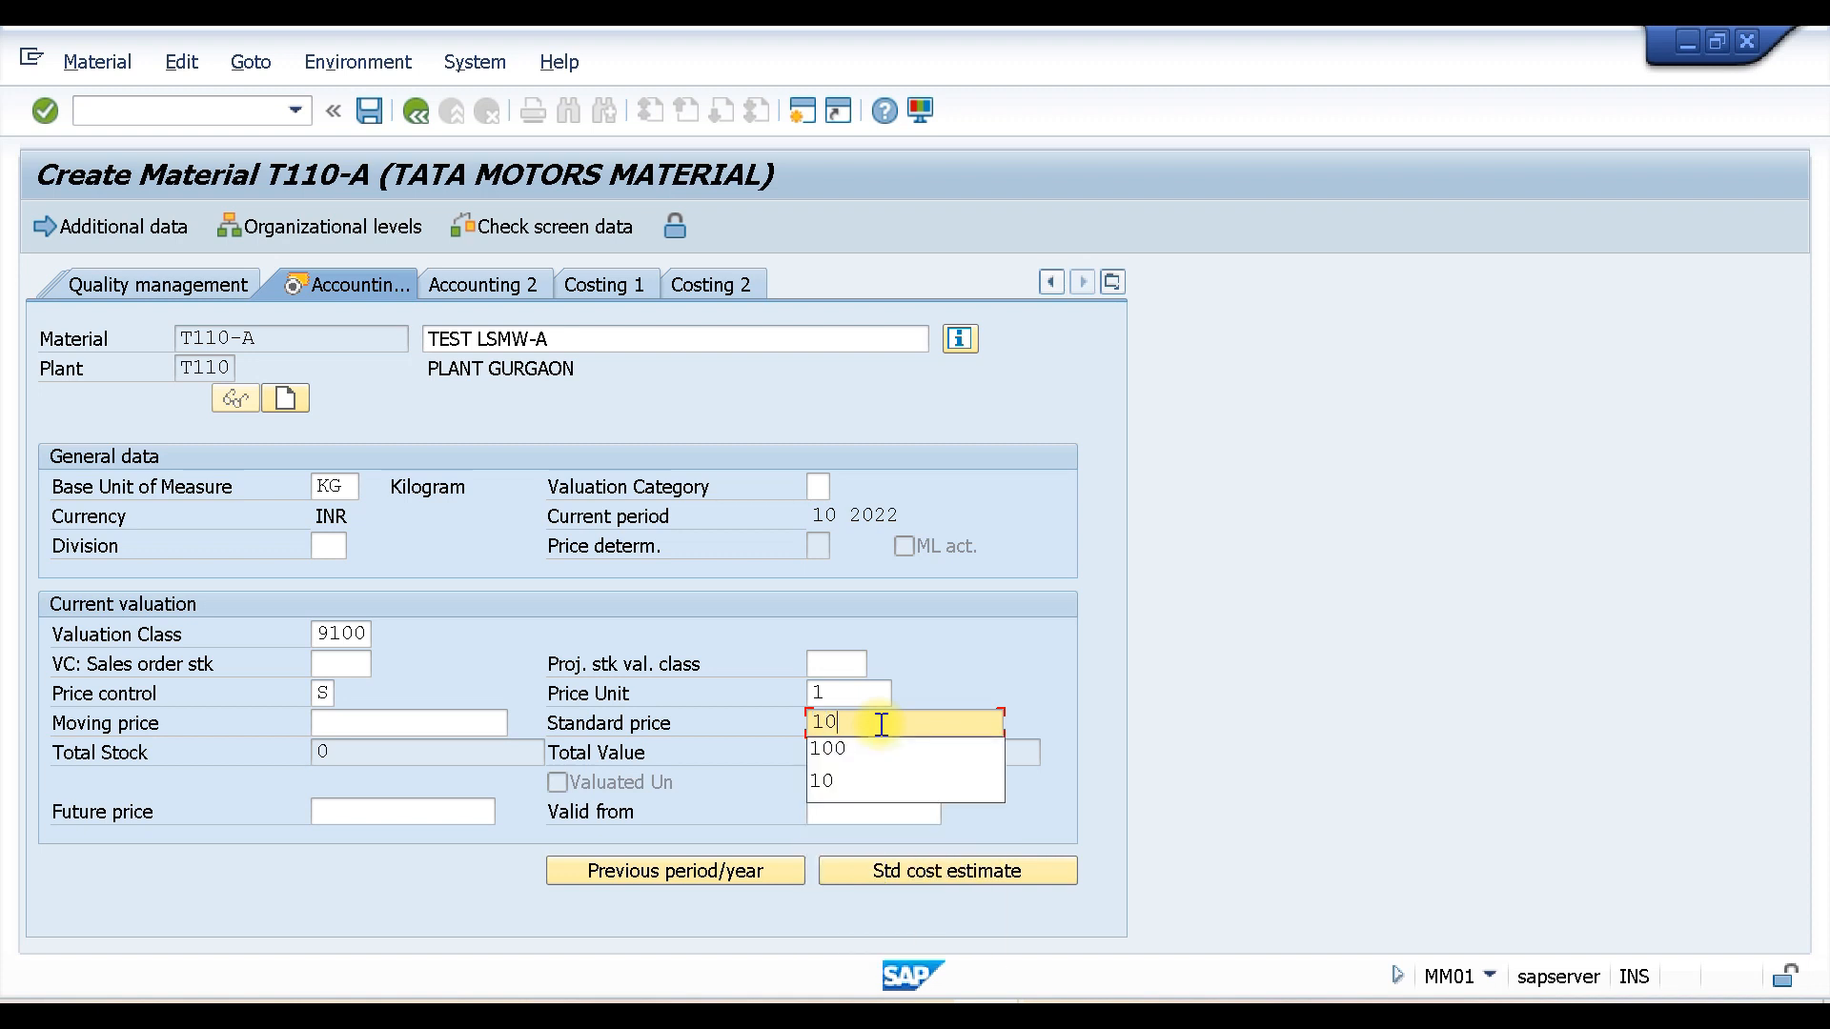
pyautogui.press('Return')
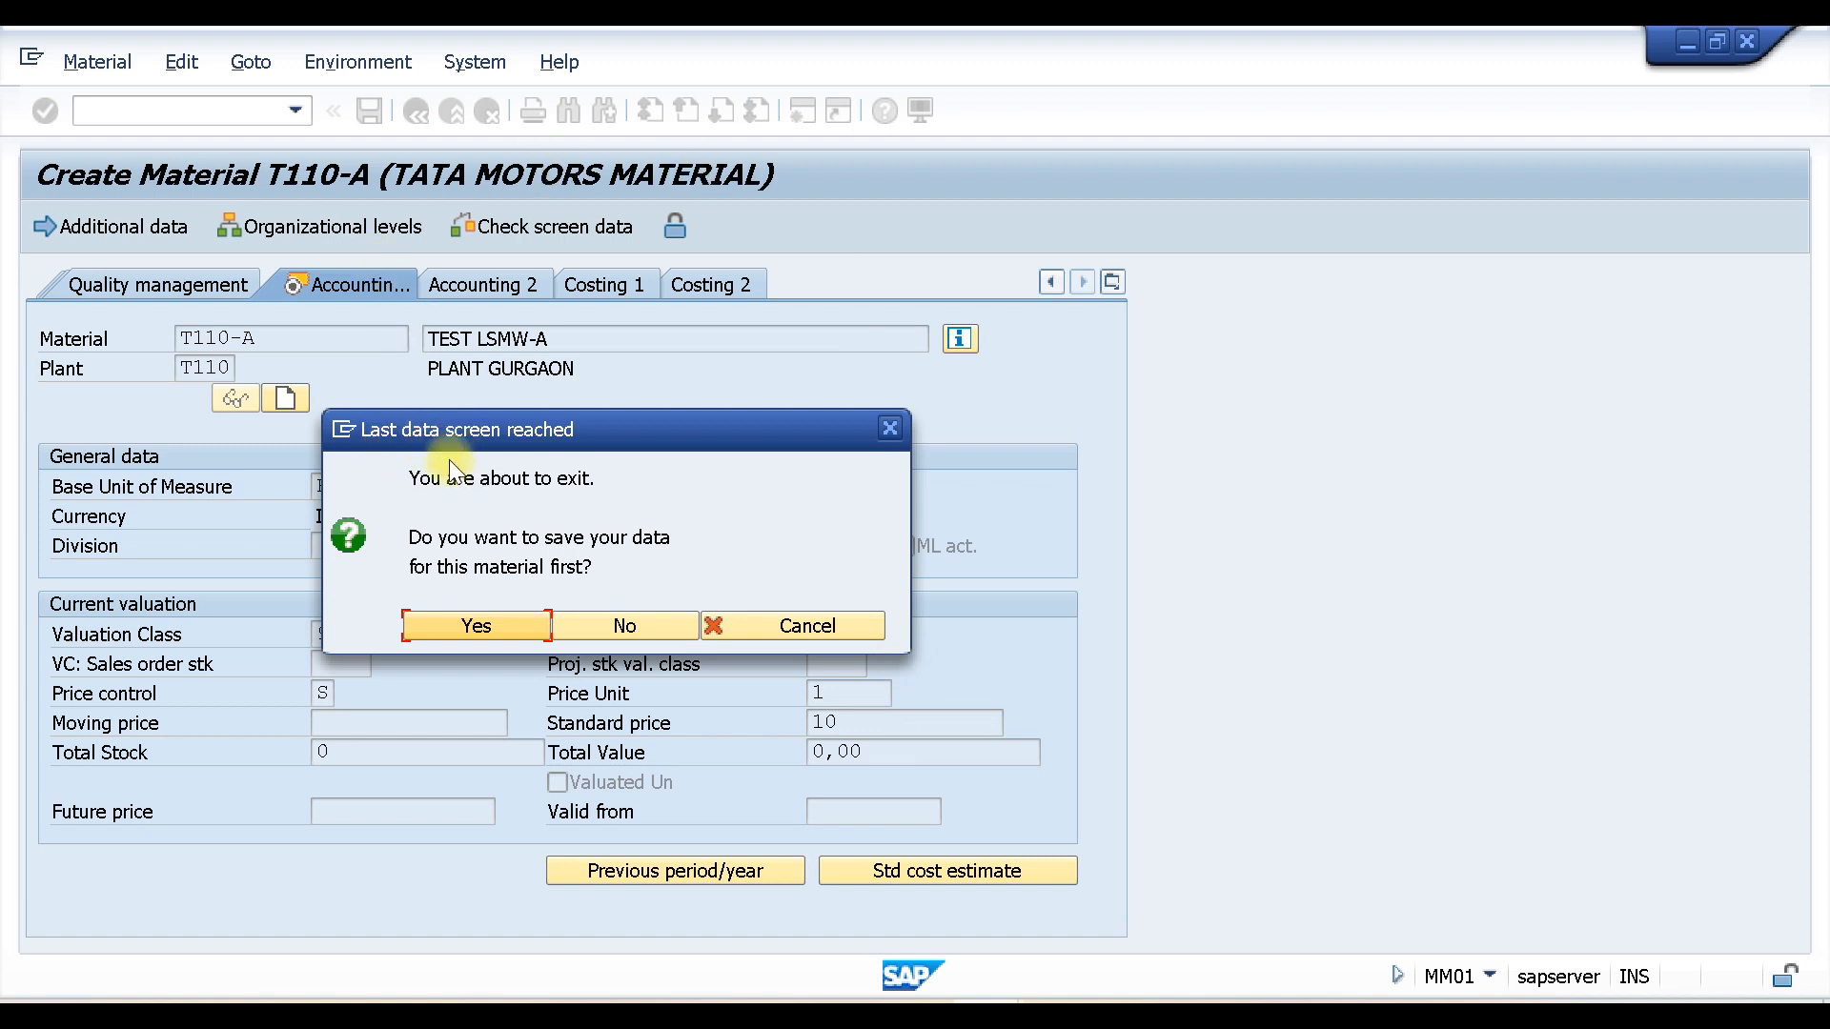
pyautogui.click(473, 617)
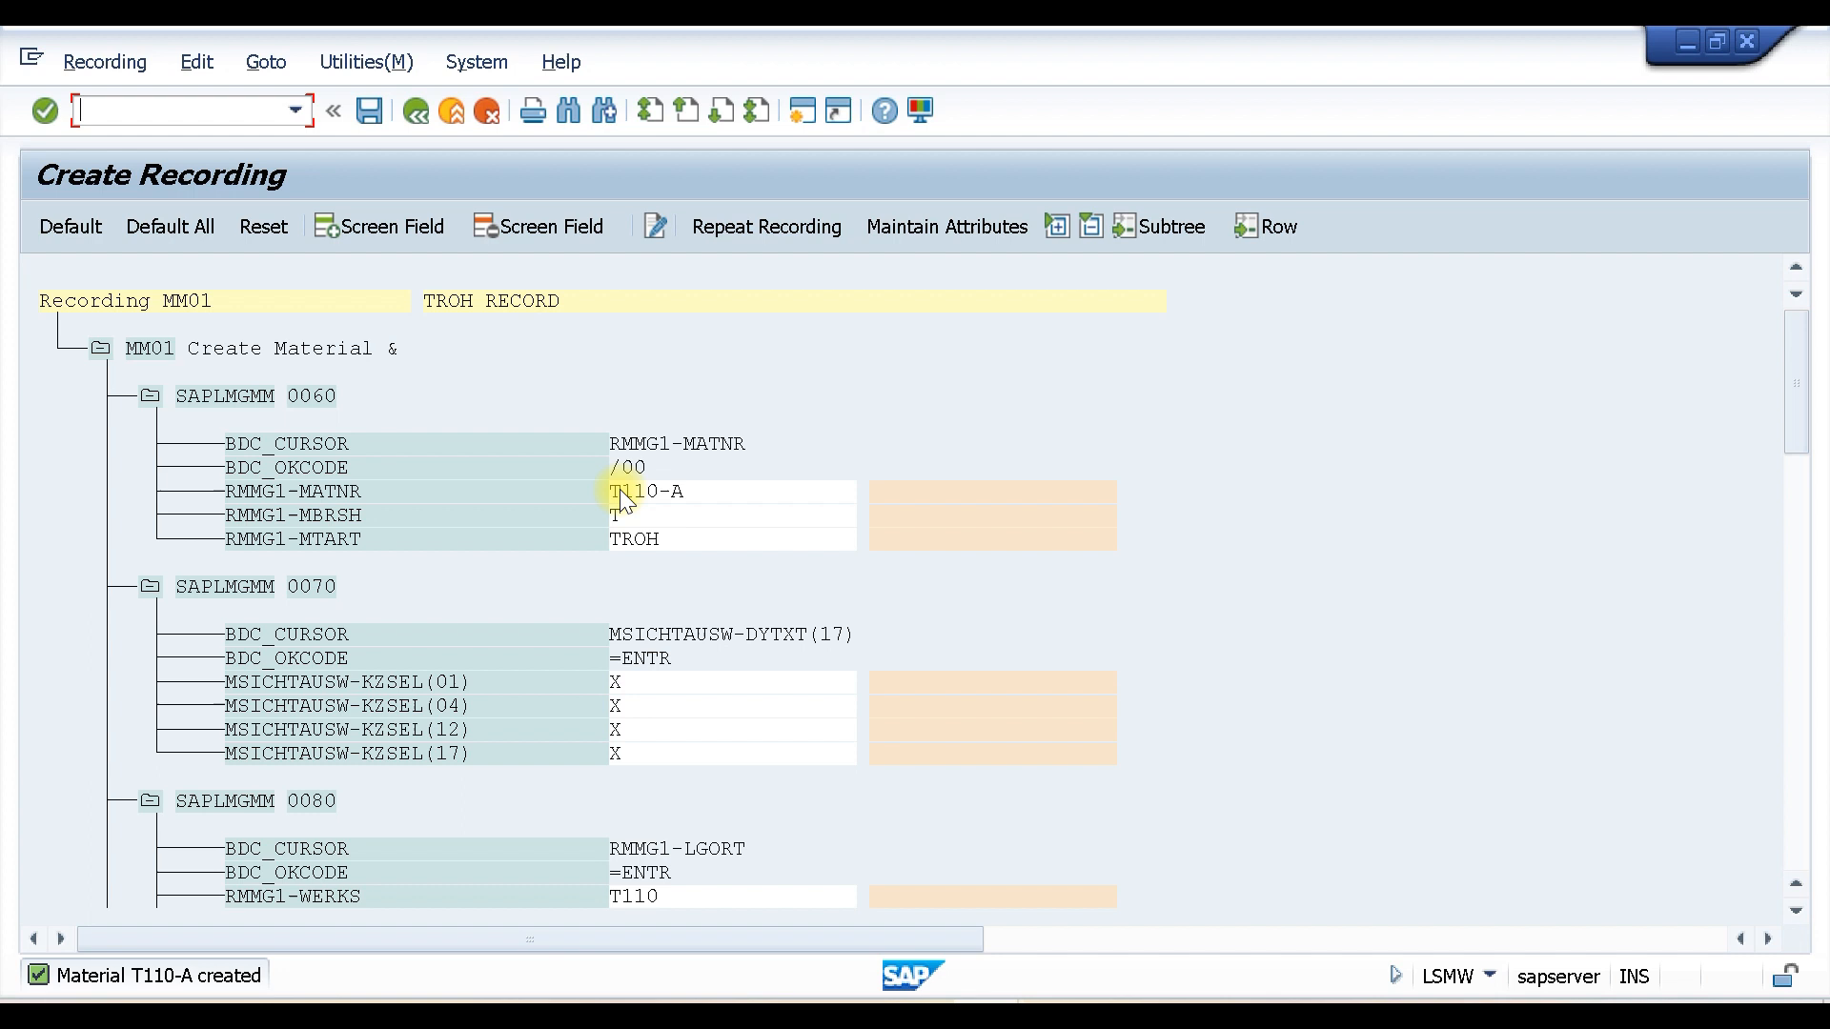
# Step: Assign default field names and descriptions to all recorded fields of MM01, and return to the object attributes
pyautogui.write('T')
pyautogui.click(627, 678)
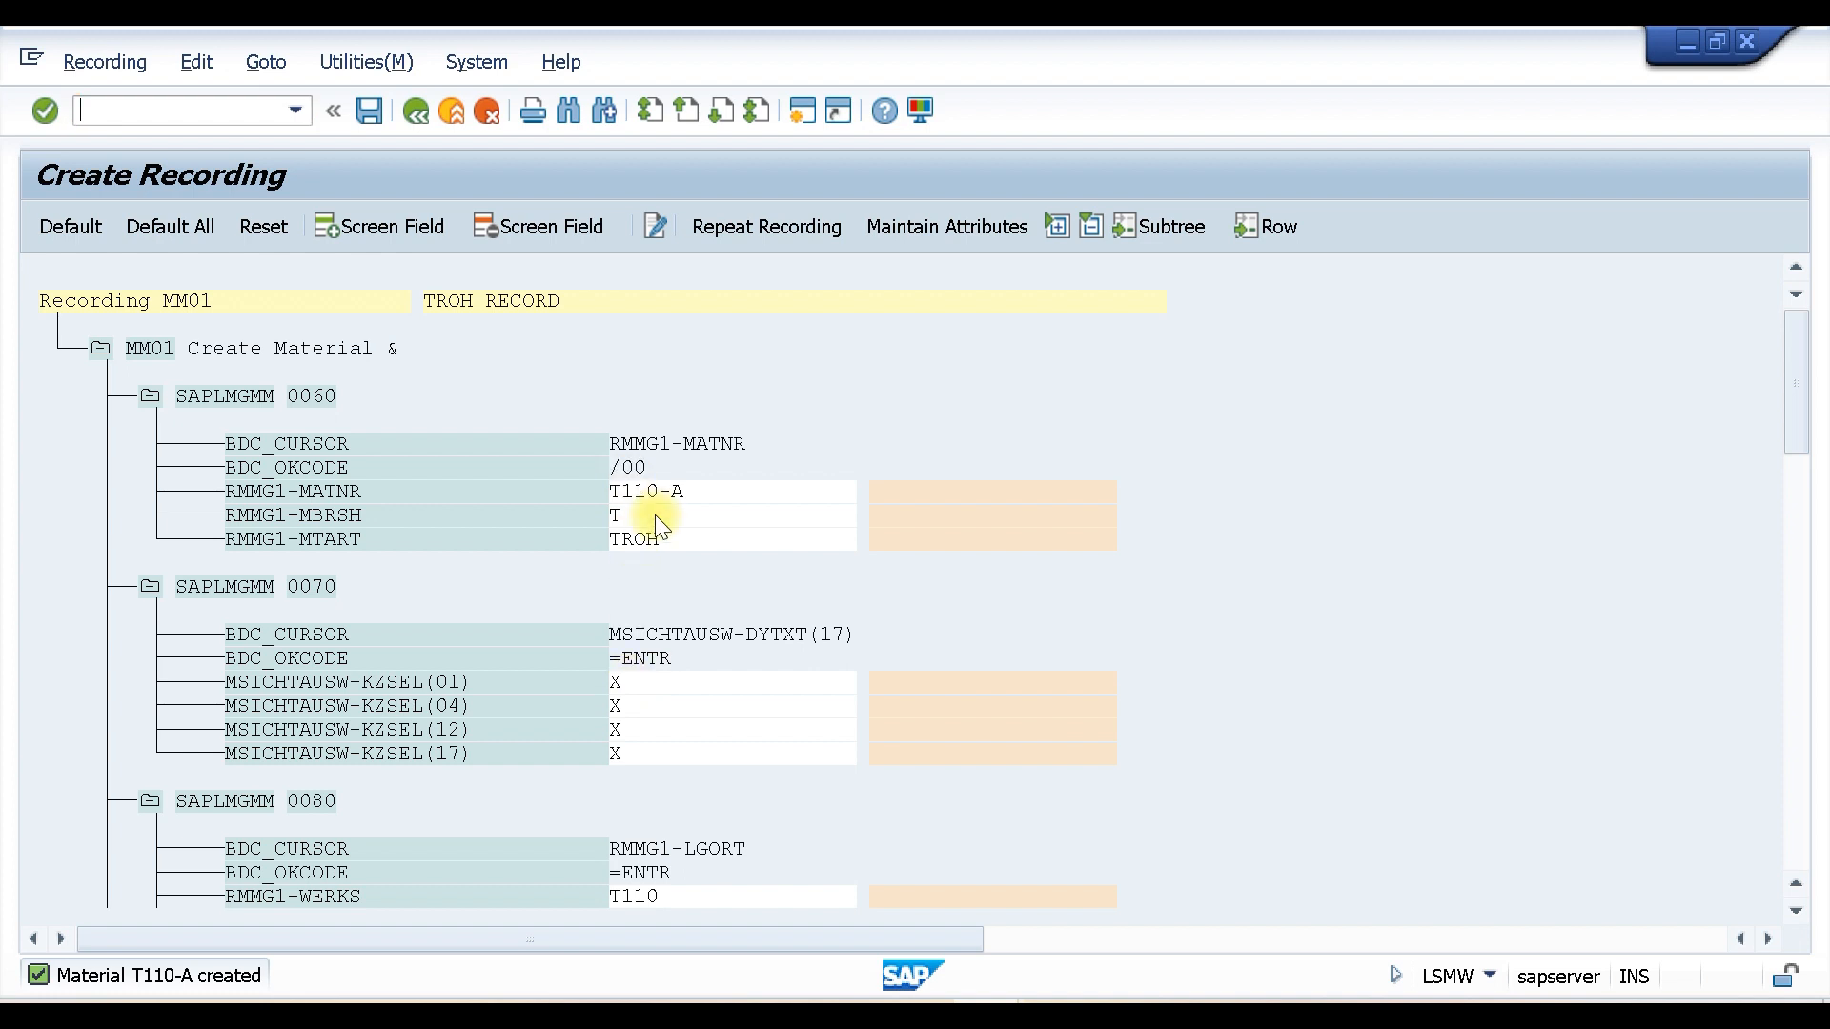
pyautogui.scroll(-1, 675, 555)
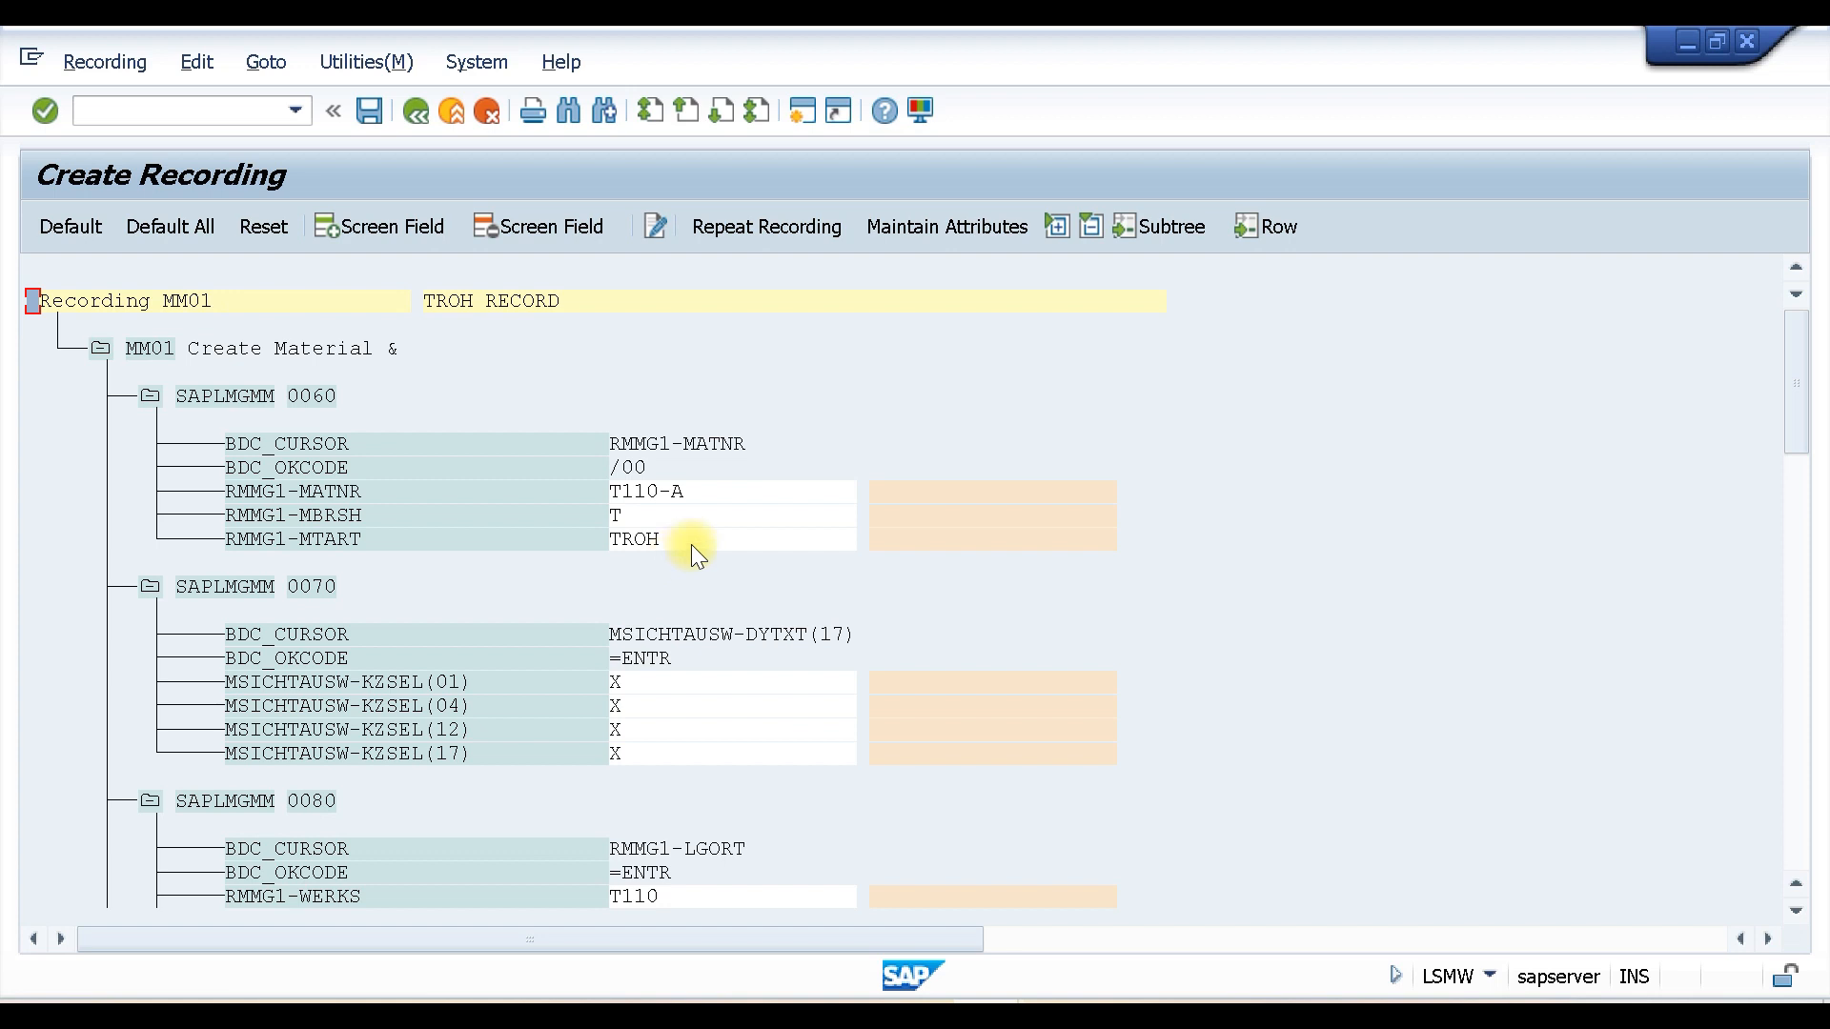
pyautogui.click(153, 220)
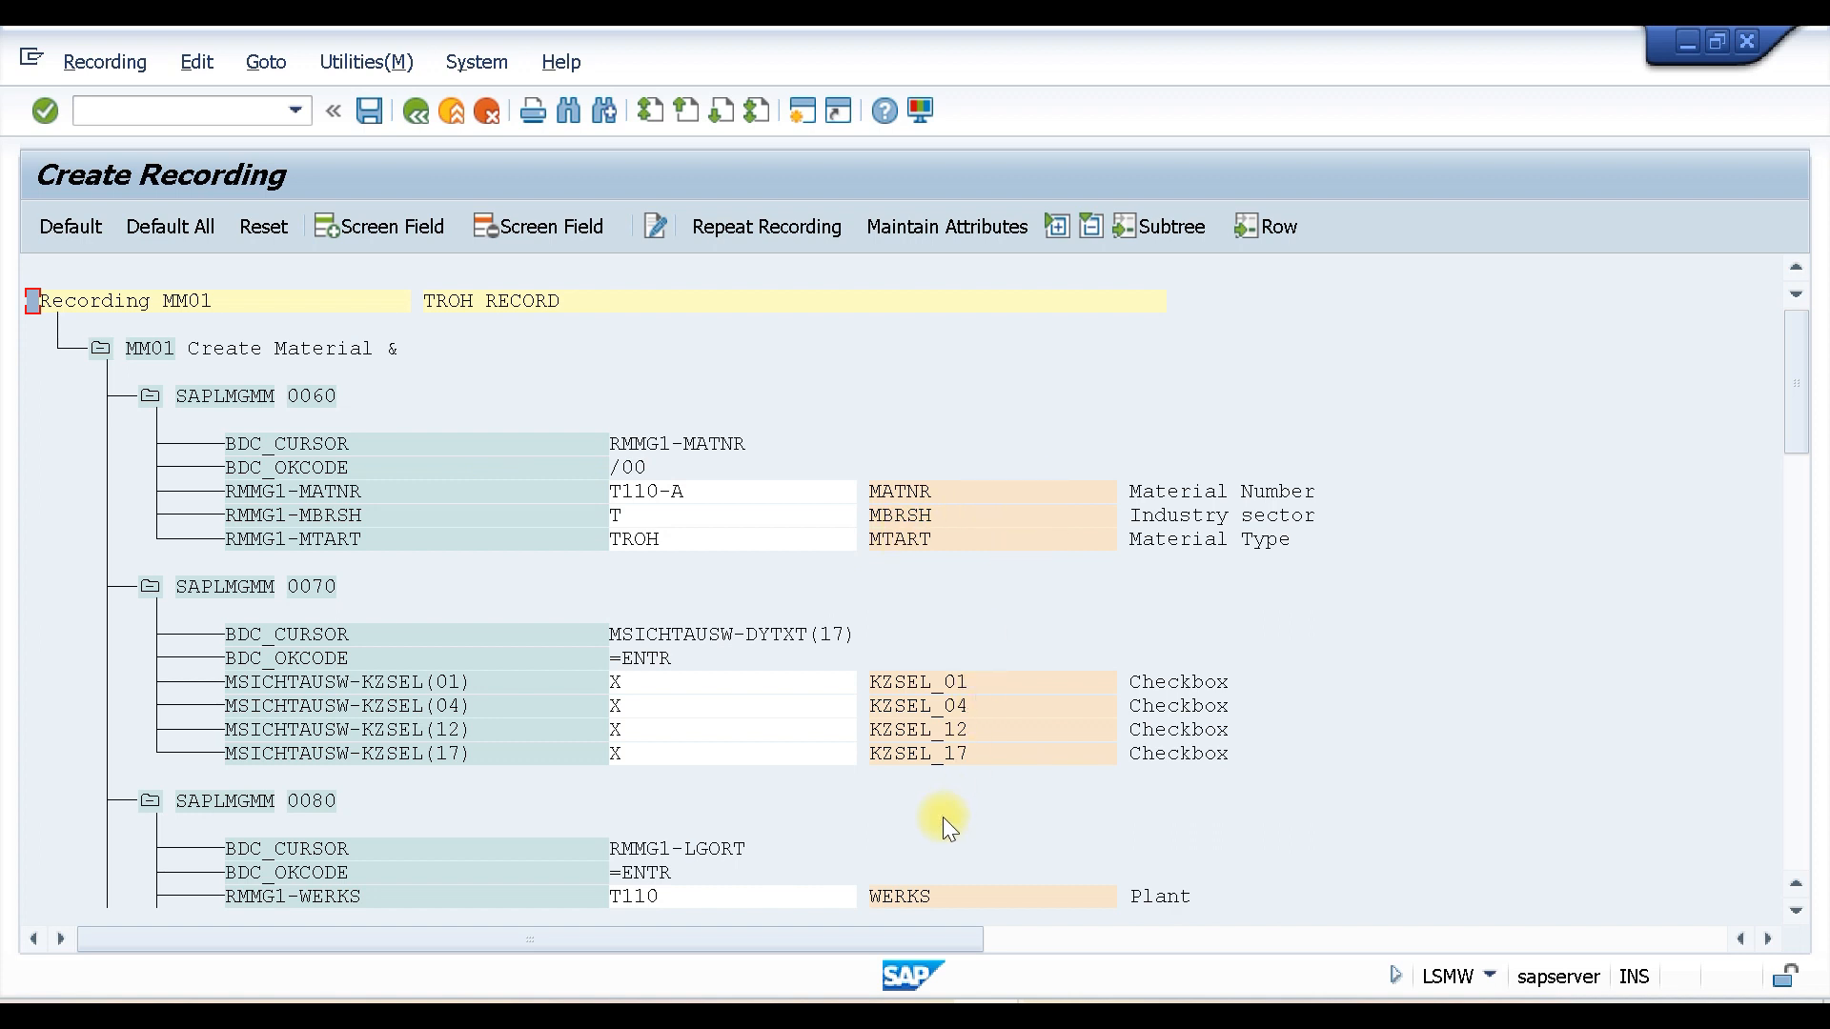
pyautogui.scroll(-3, 953, 821)
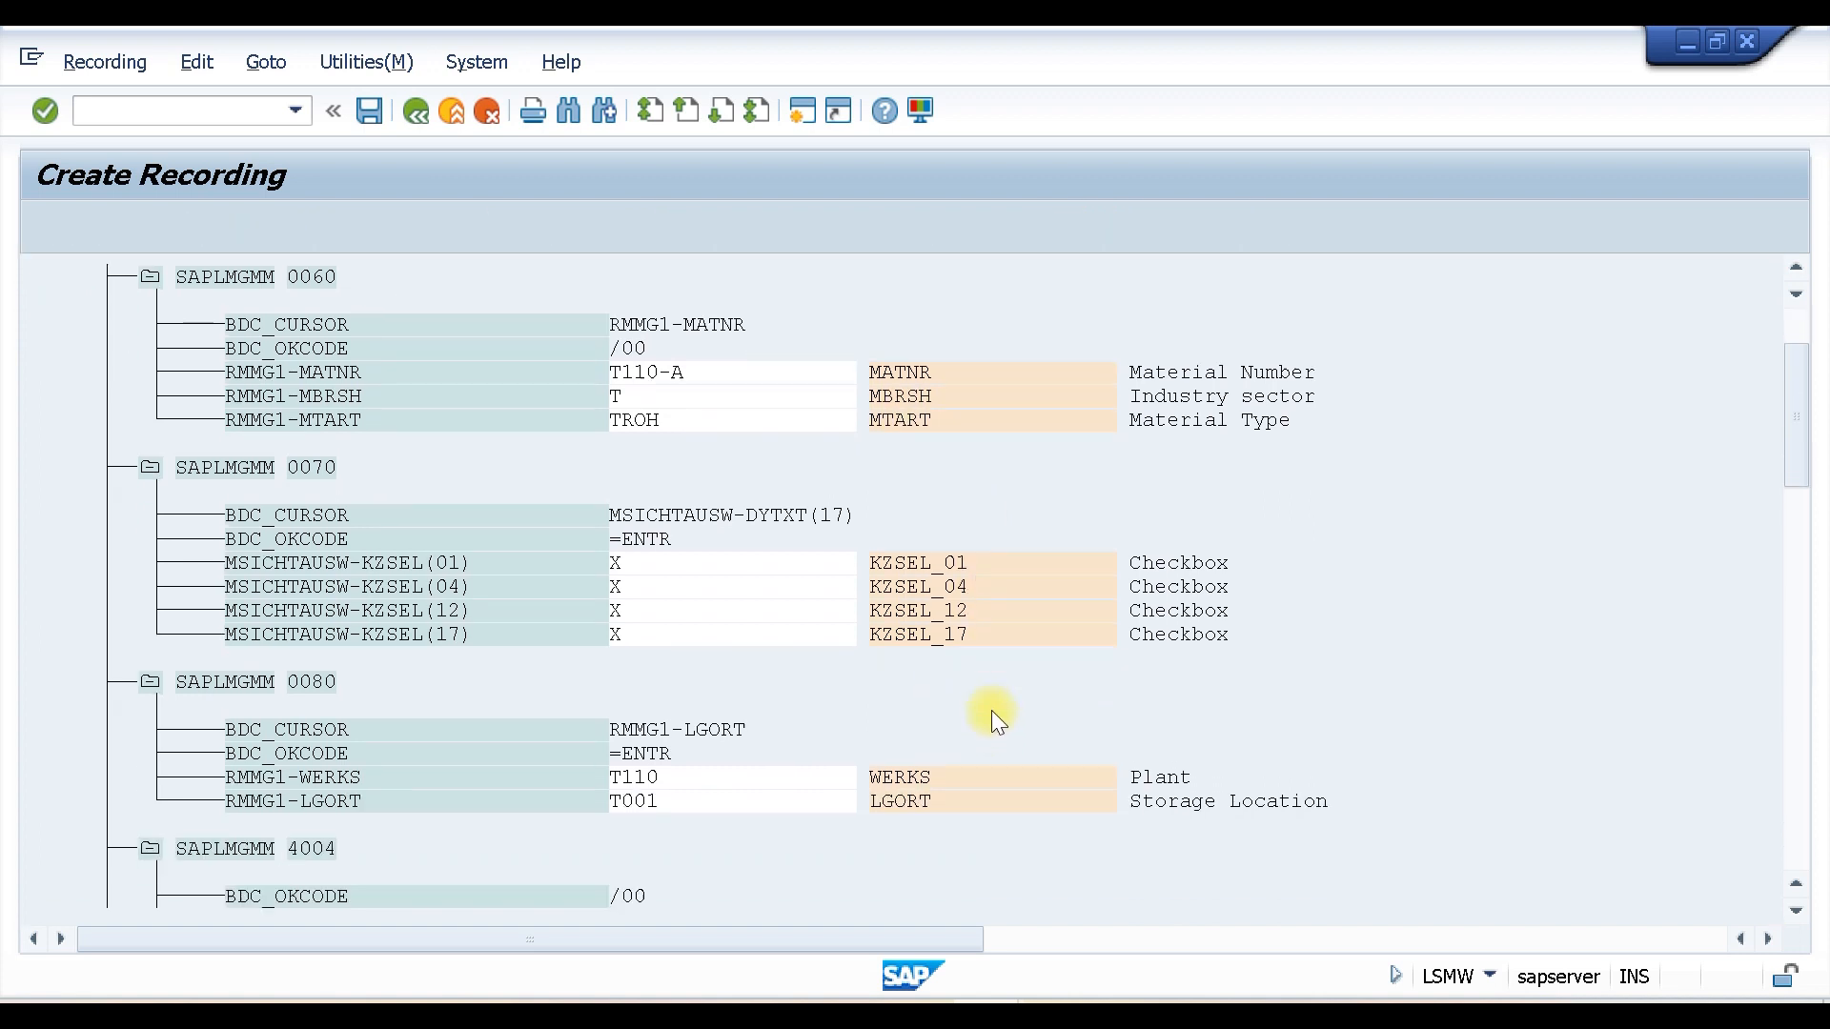
pyautogui.scroll(-5, 991, 711)
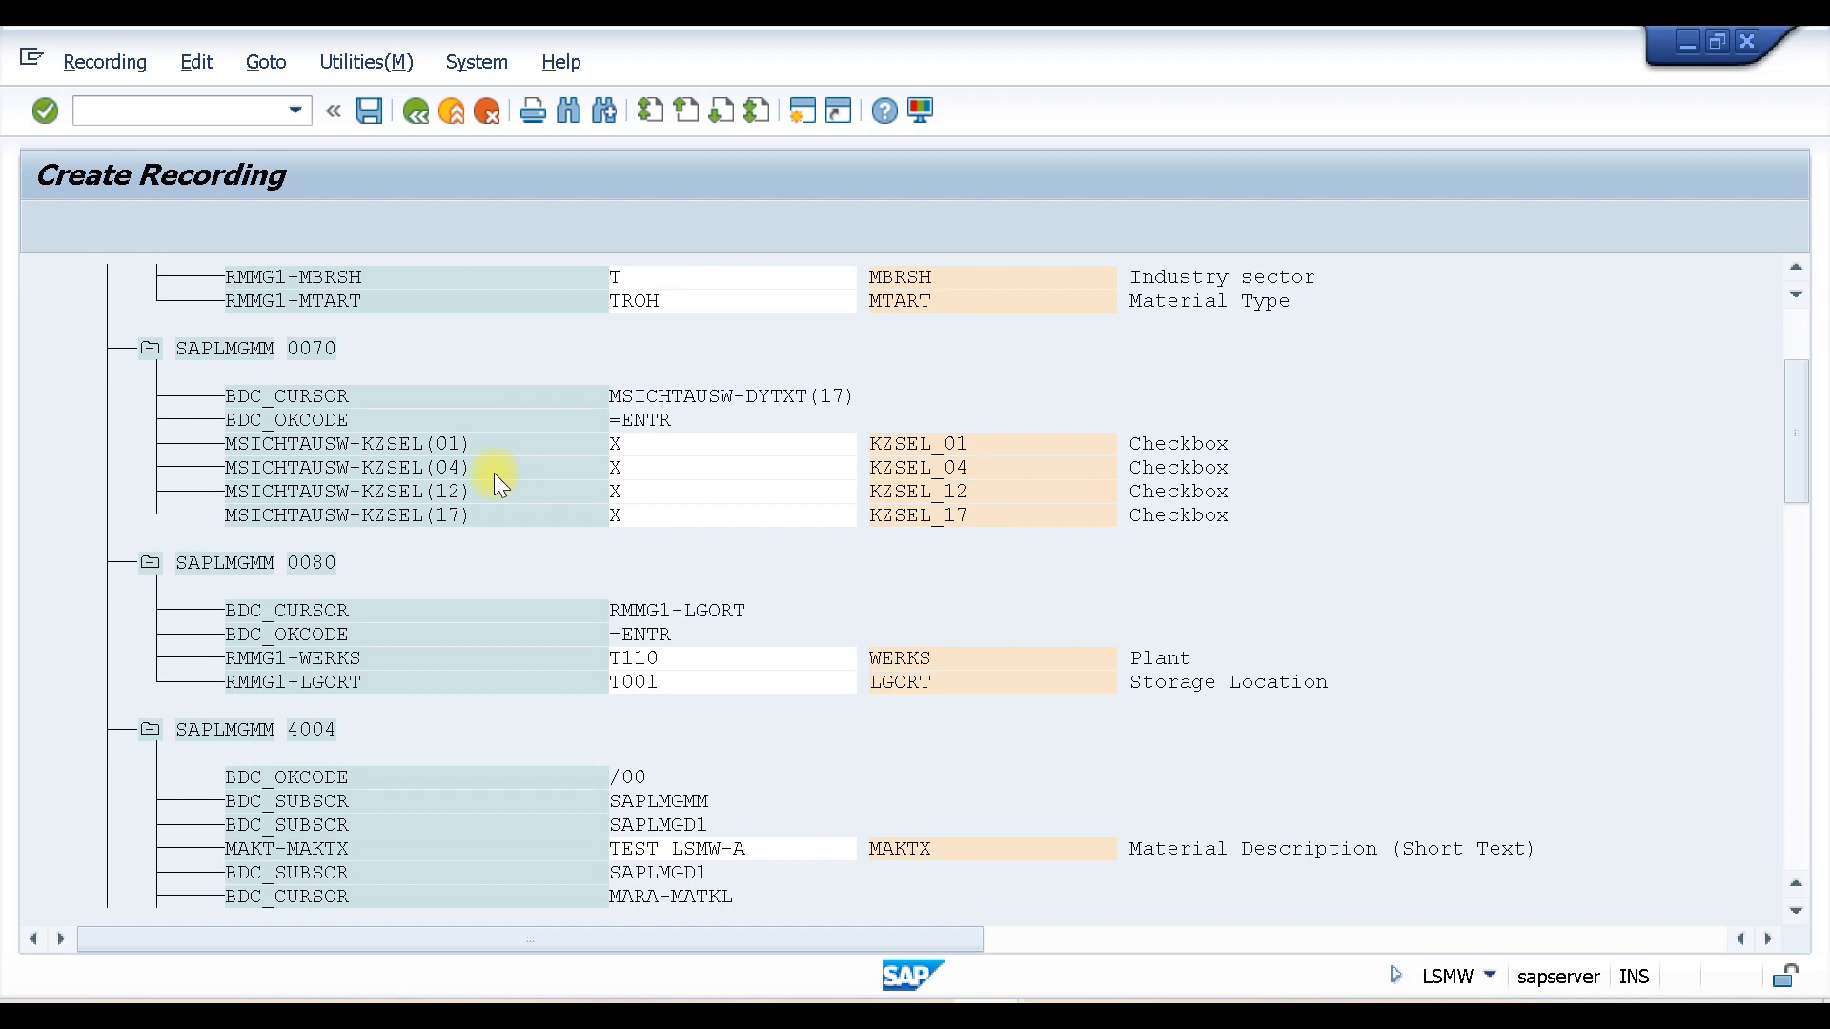
pyautogui.scroll(3, 493, 473)
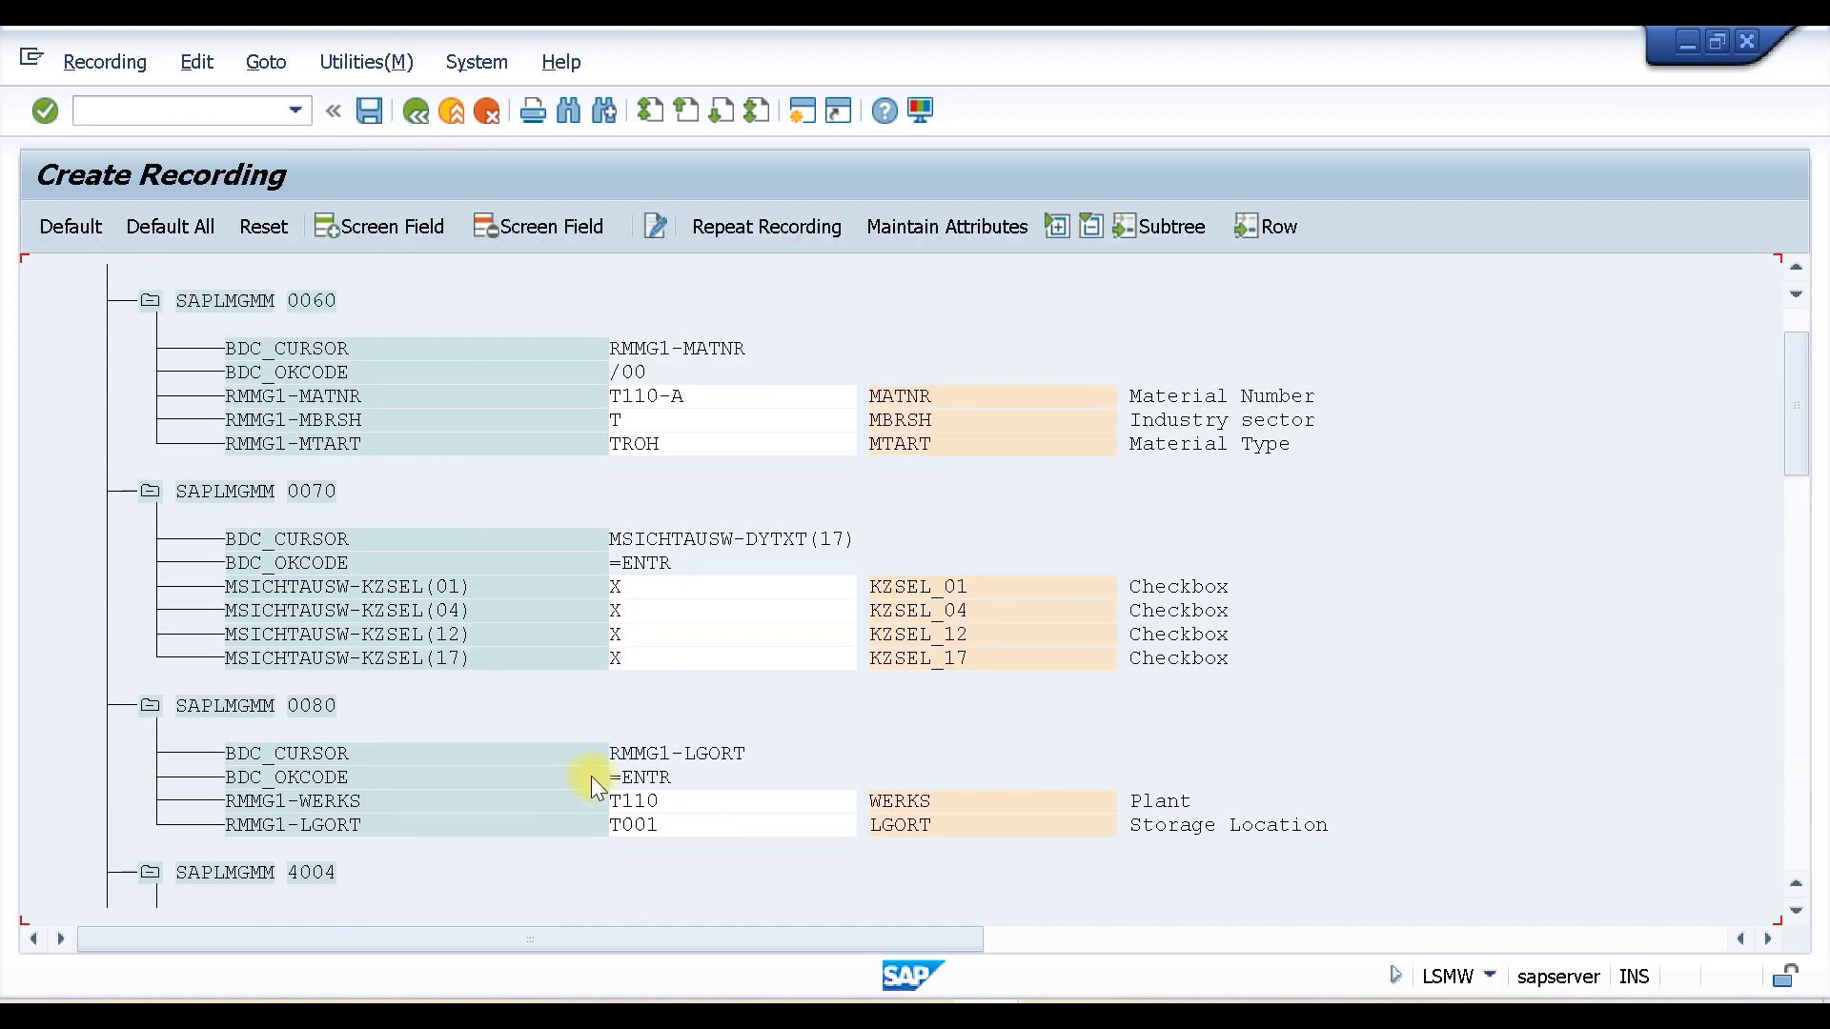
pyautogui.click(413, 110)
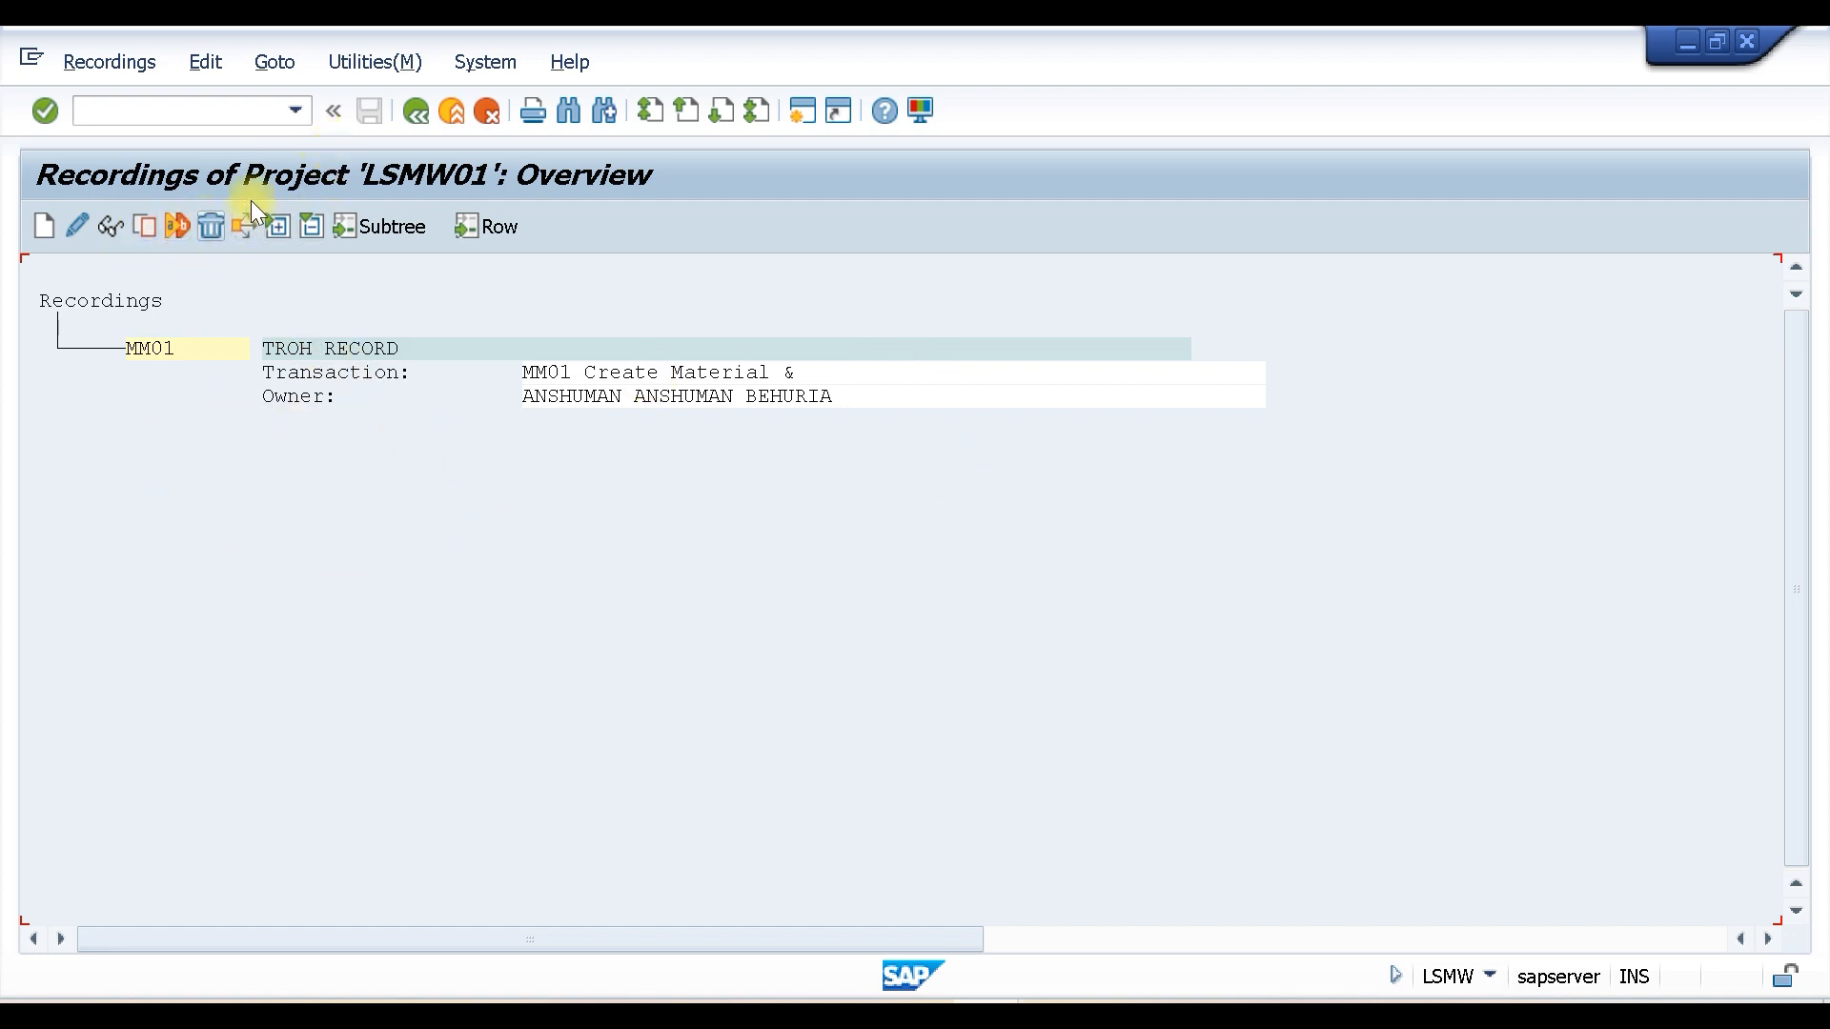
pyautogui.click(415, 111)
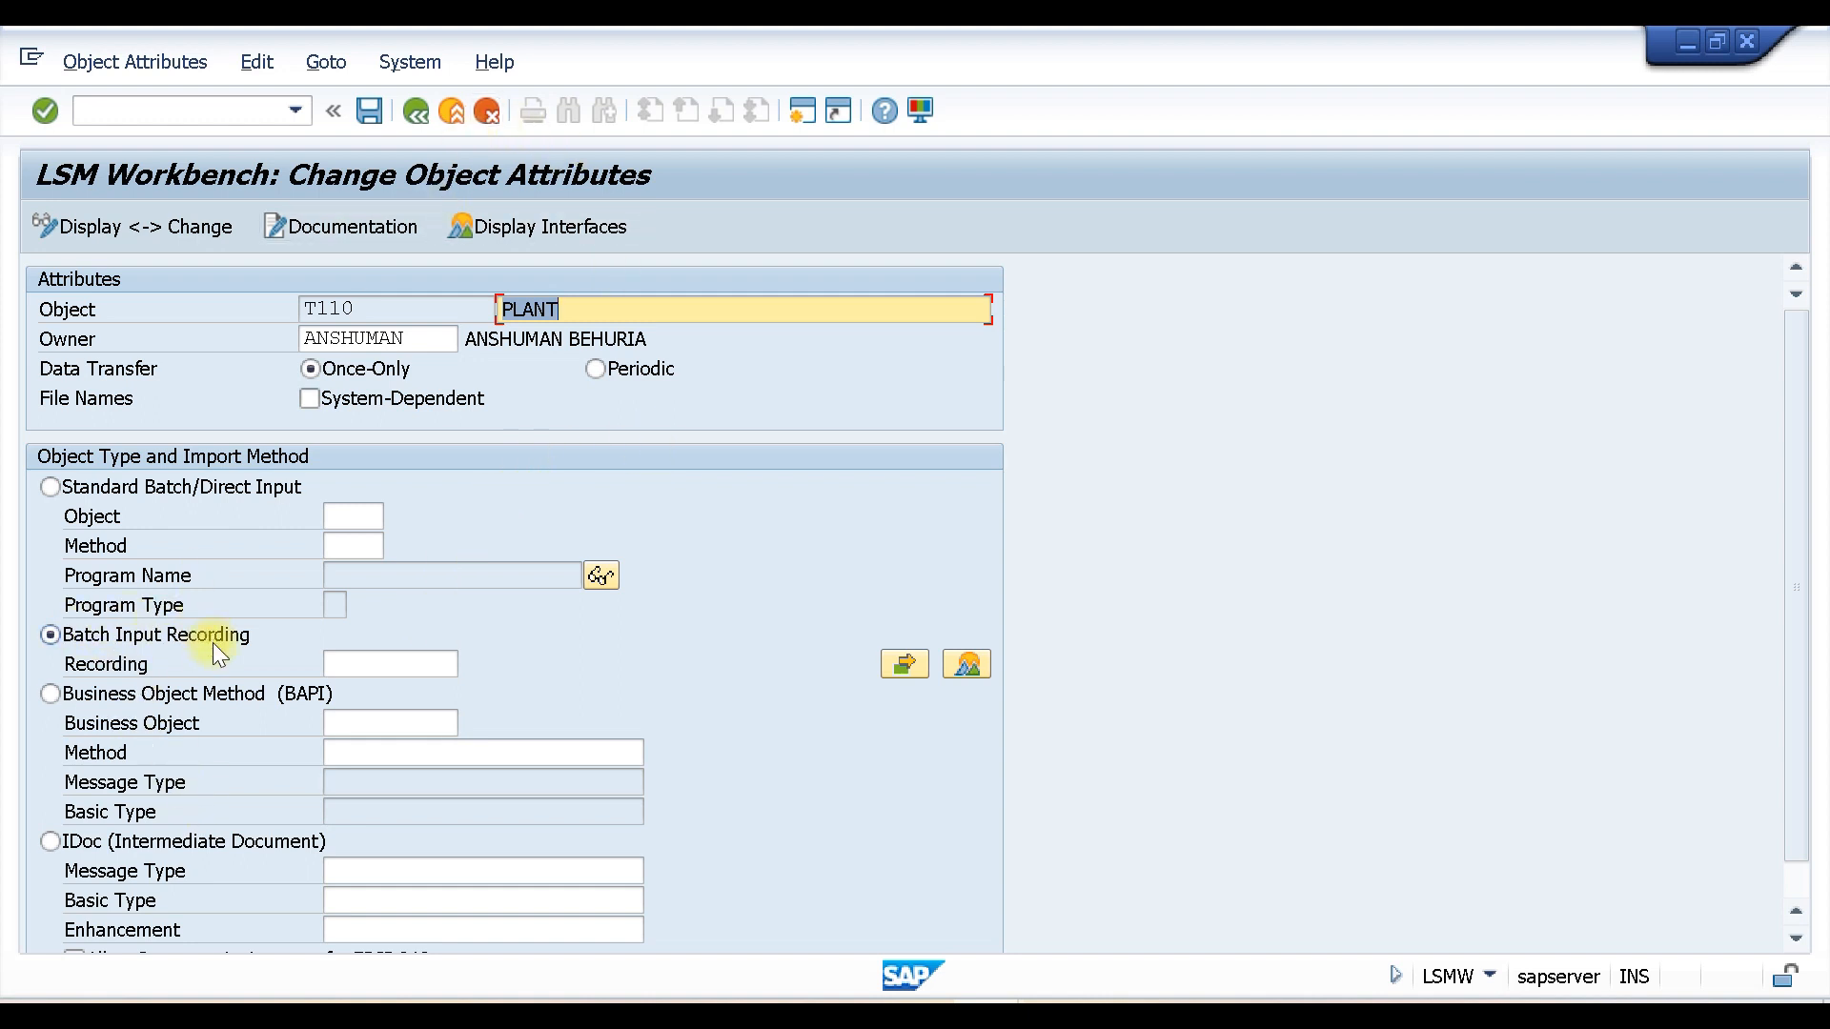
# Step: Assign recording MM01 to the object's batch input recording, save the attributes and return to the process steps
pyautogui.click(360, 661)
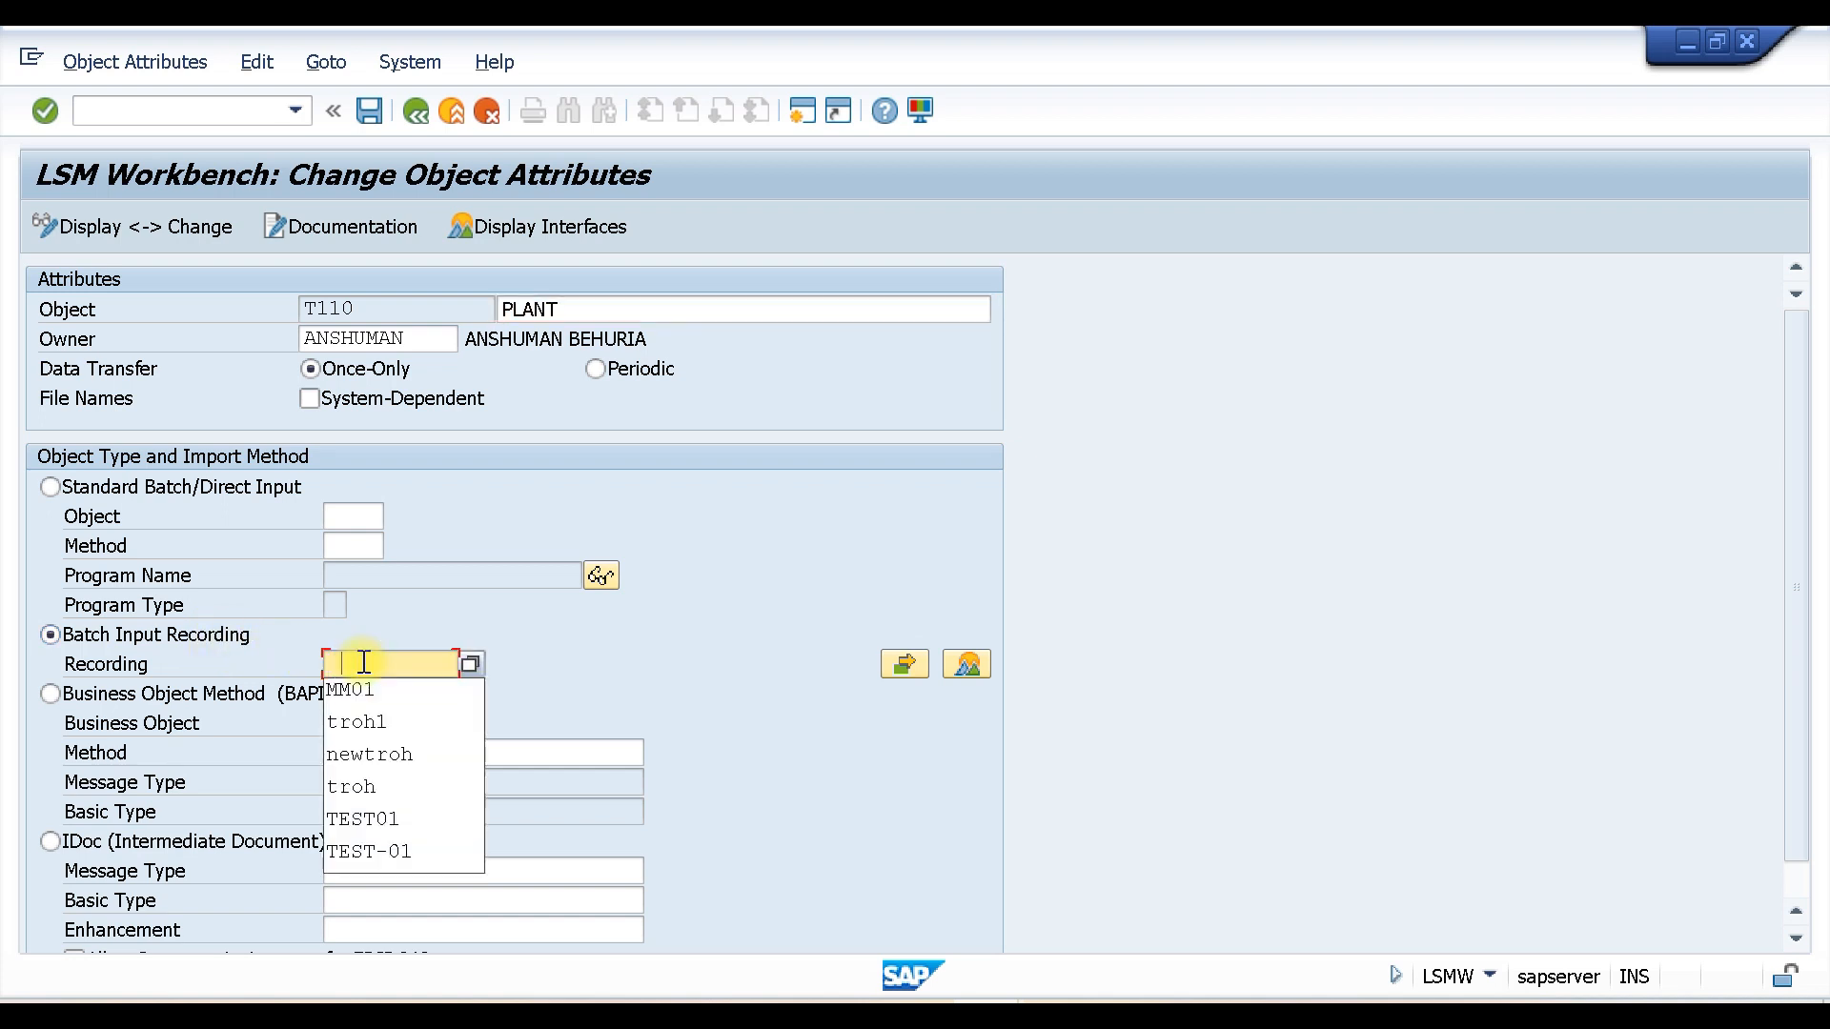
pyautogui.click(355, 686)
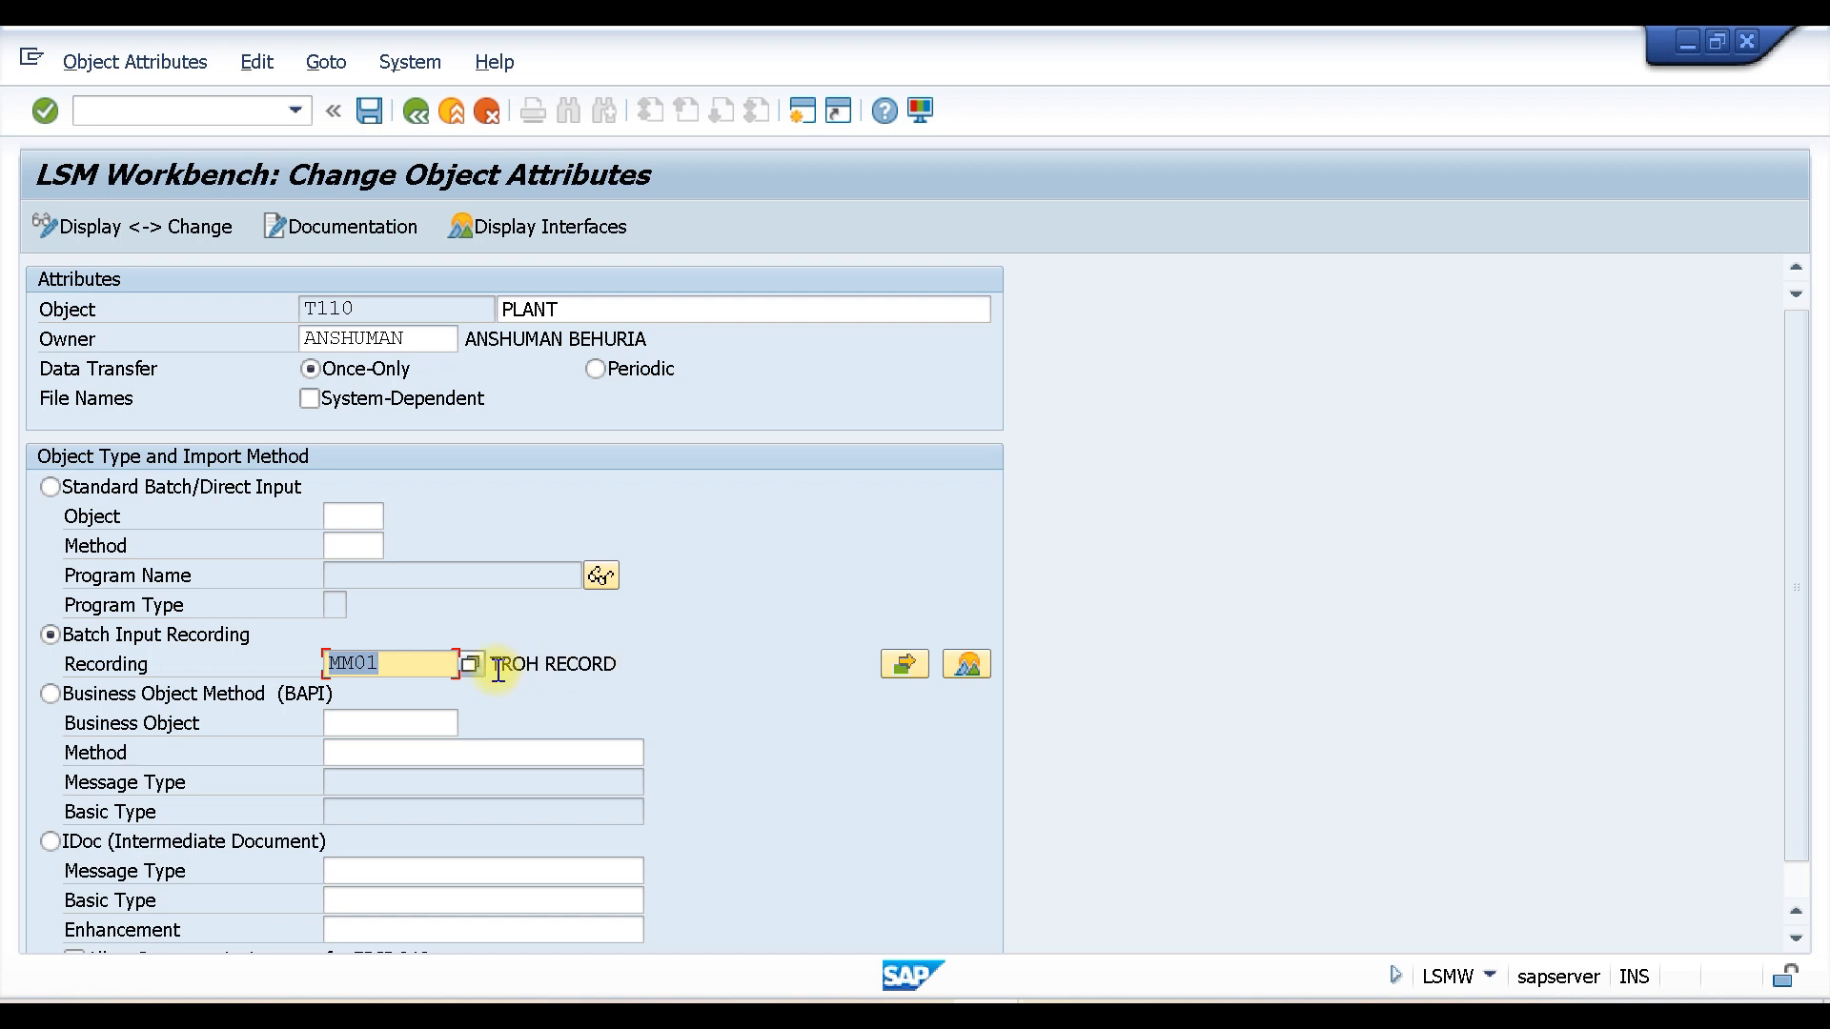
pyautogui.click(394, 661)
pyautogui.moveTo(394, 661); pyautogui.dragTo(322, 663)
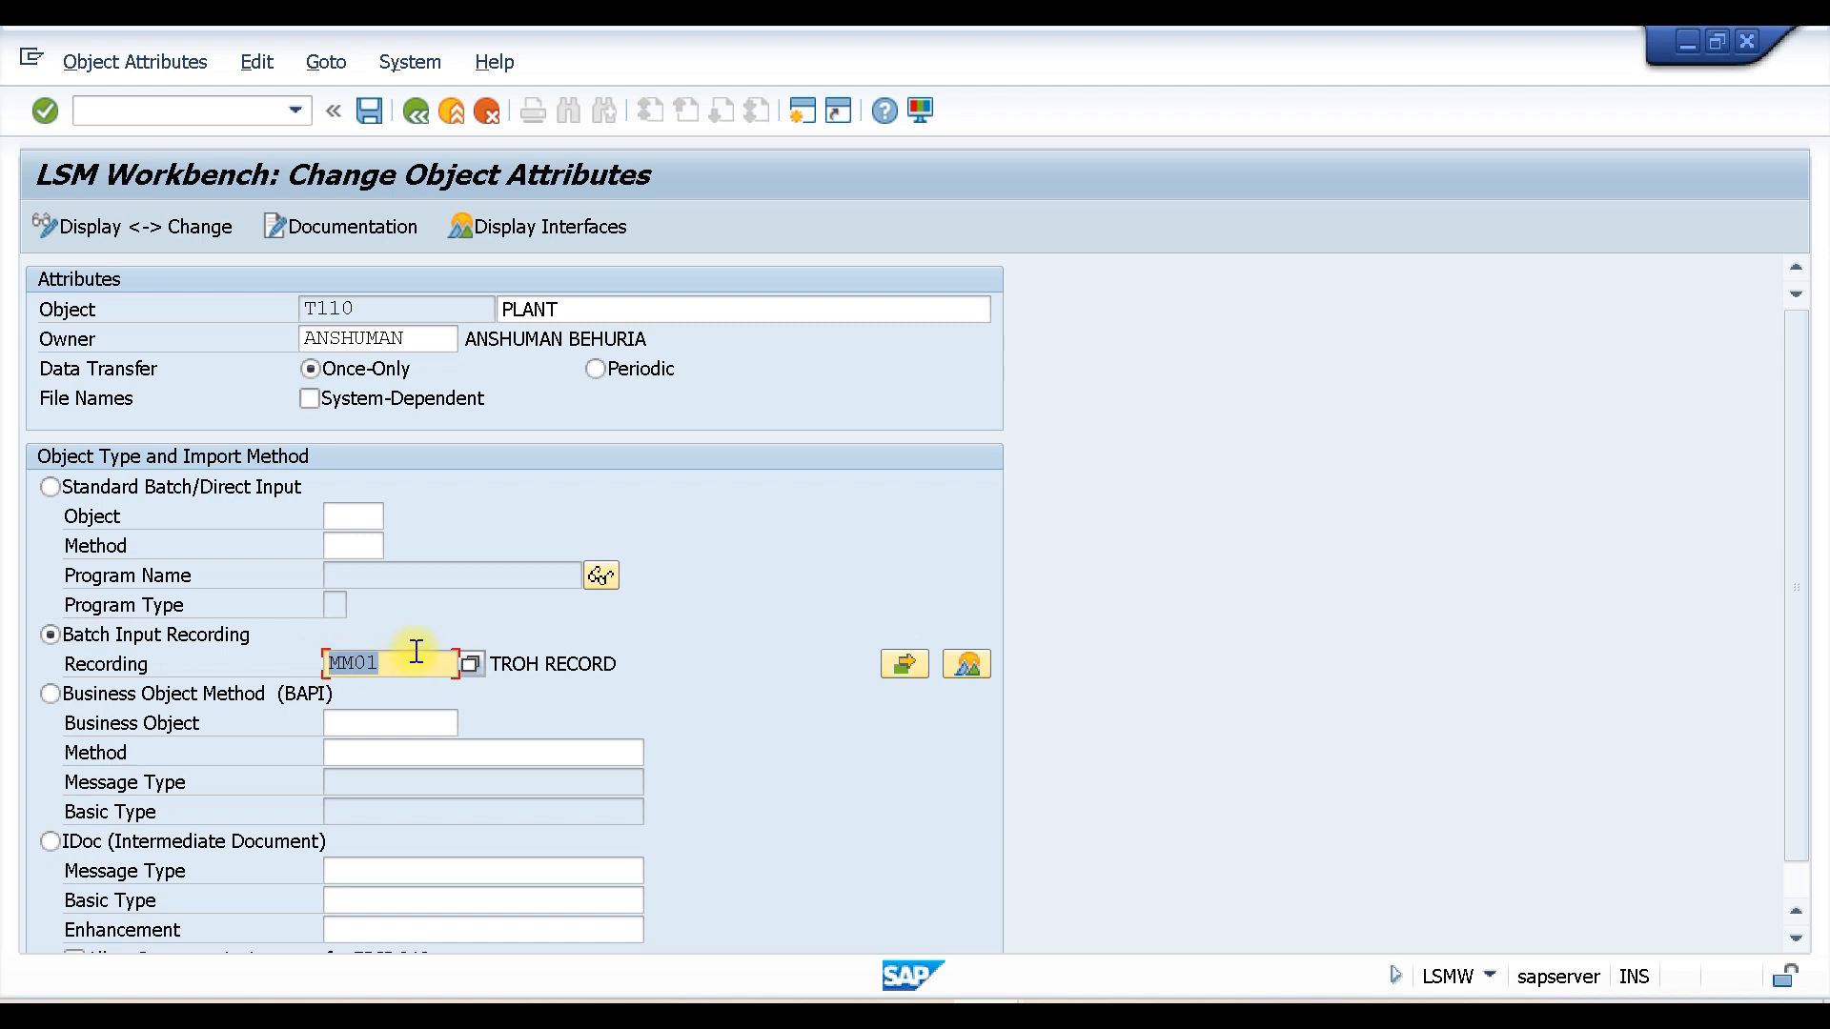
pyautogui.click(468, 665)
pyautogui.click(467, 664)
pyautogui.moveTo(397, 659); pyautogui.dragTo(332, 658)
pyautogui.click(368, 110)
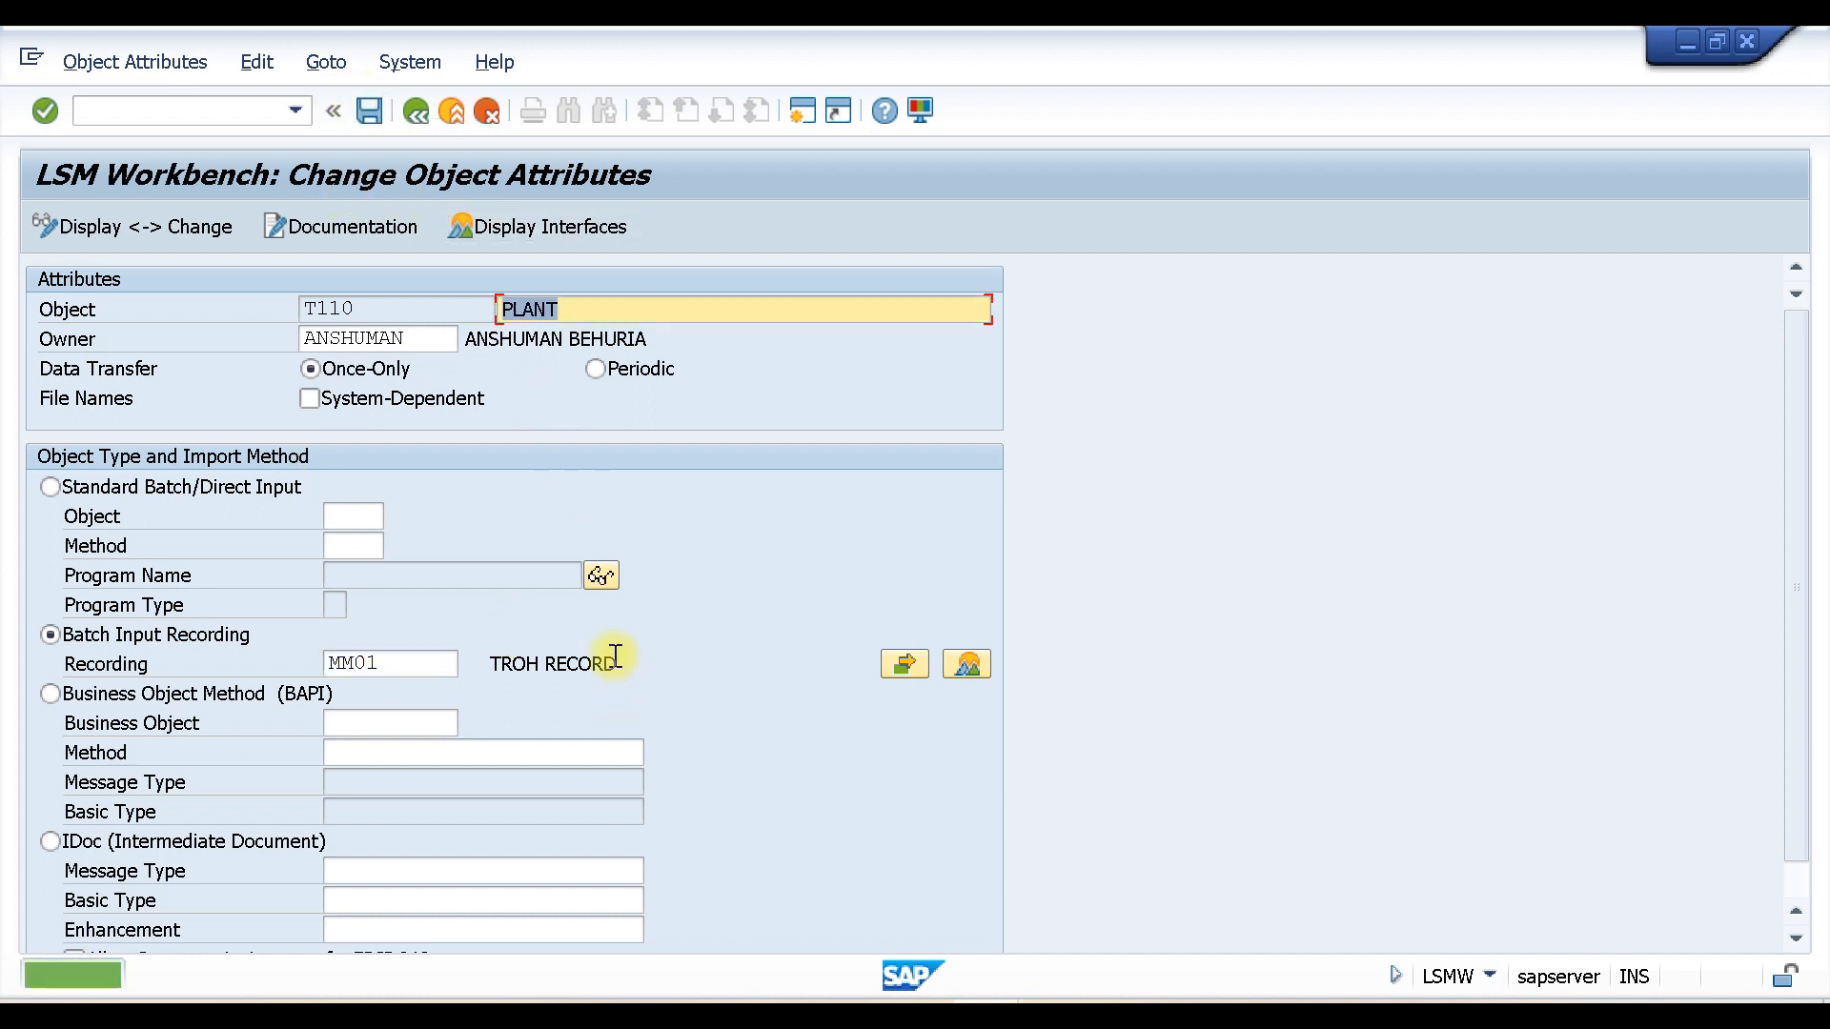
pyautogui.click(417, 106)
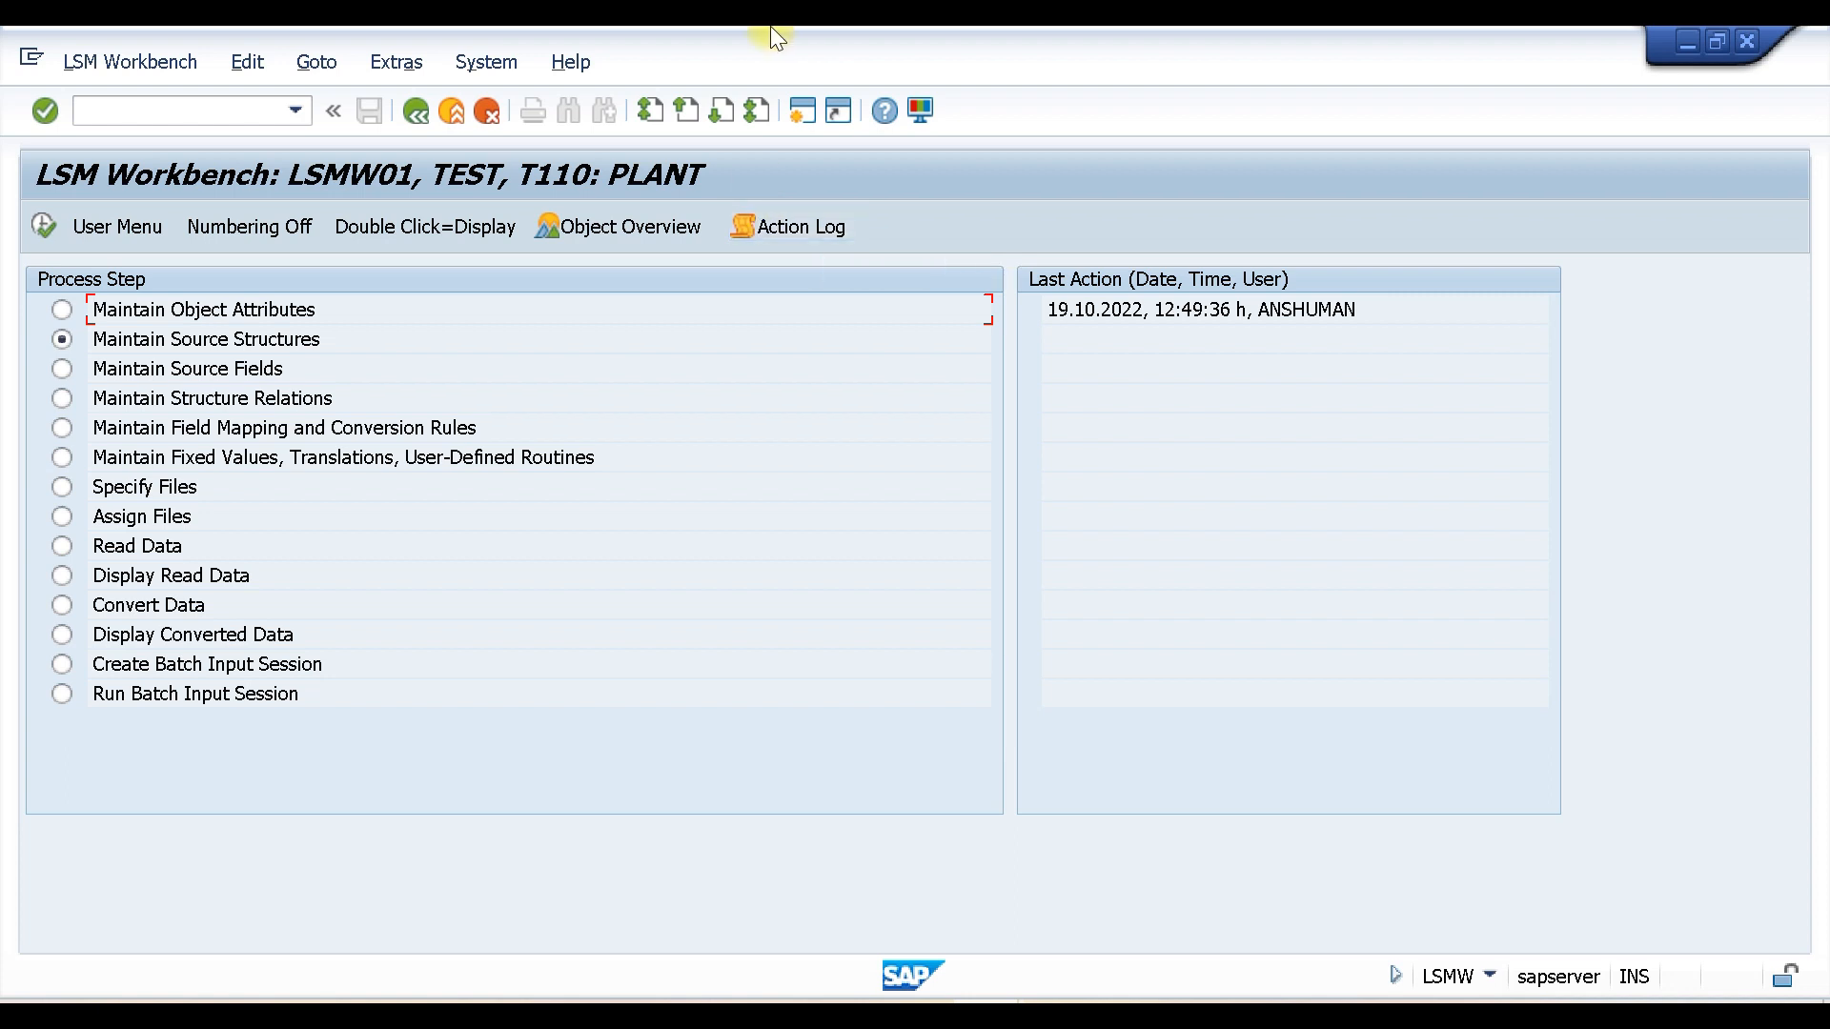
# Step: Display the object overview in table form to examine the recording's target fields
pyautogui.click(591, 226)
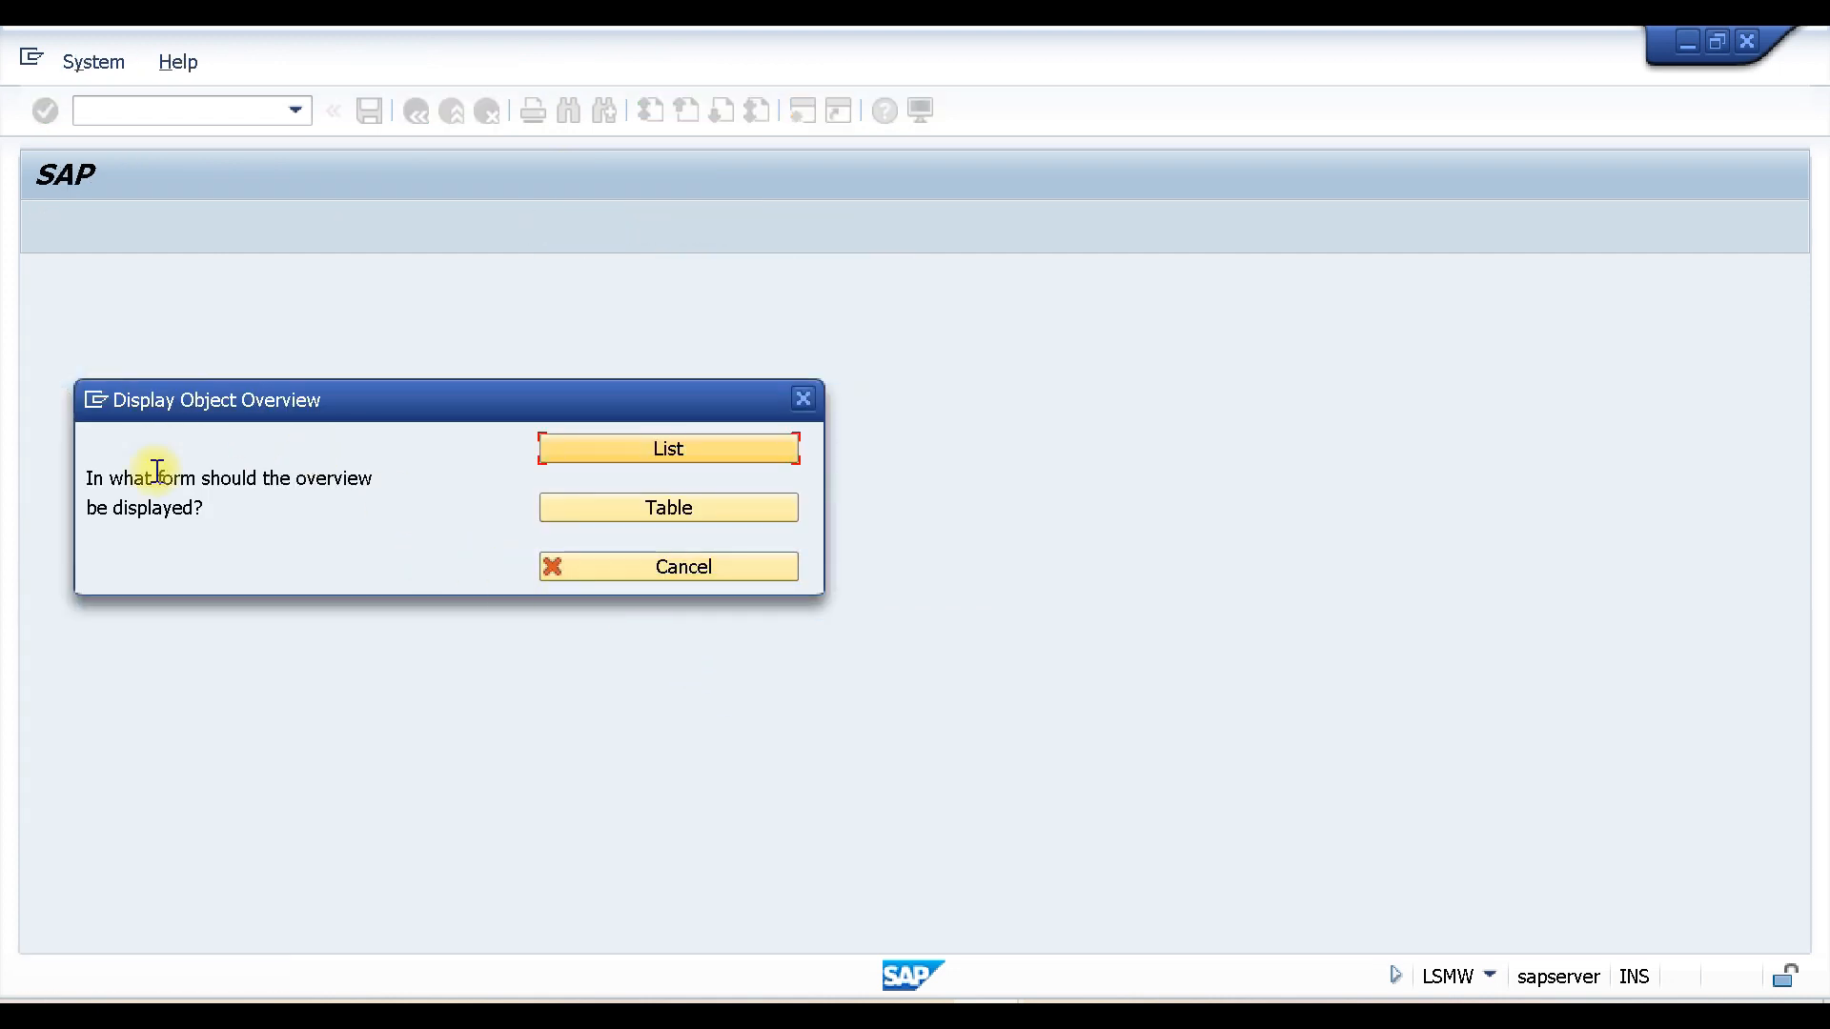
pyautogui.click(664, 513)
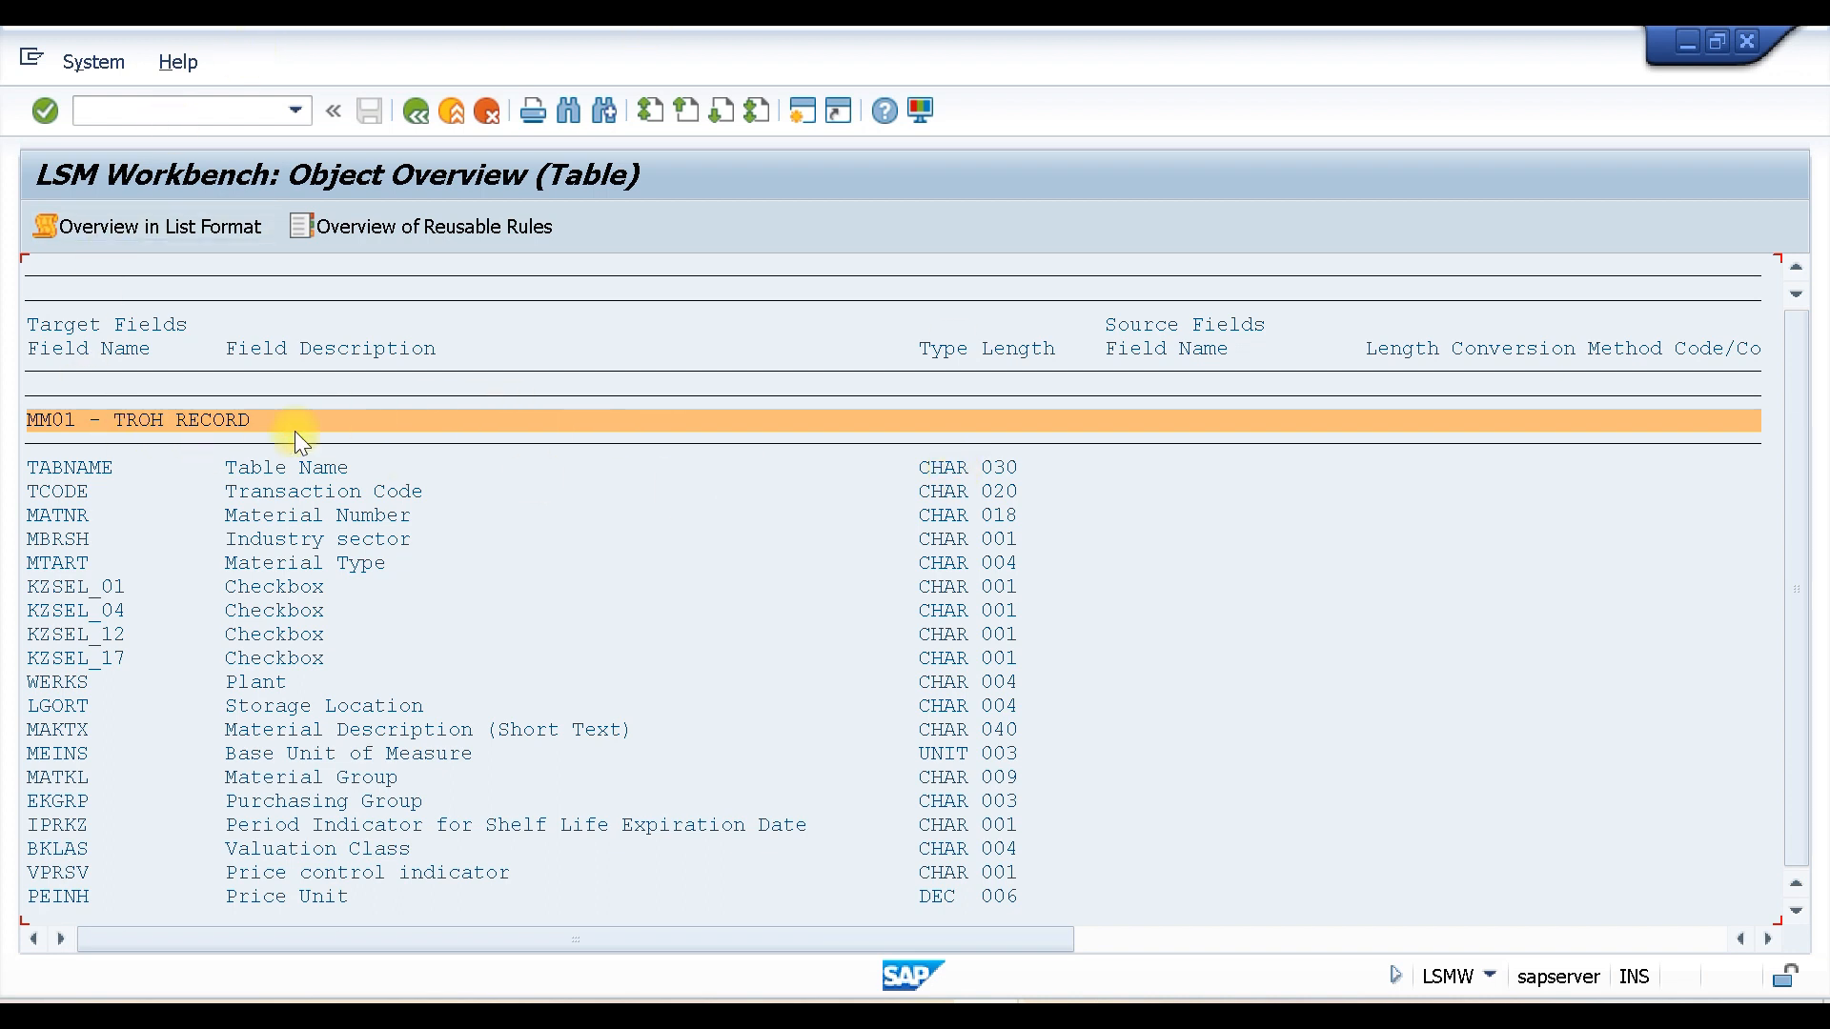
pyautogui.click(28, 513)
pyautogui.hotkey('ctrl', 'y')
pyautogui.moveTo(27, 507); pyautogui.dragTo(1243, 934)
pyautogui.hotkey('ctrl', 'c')
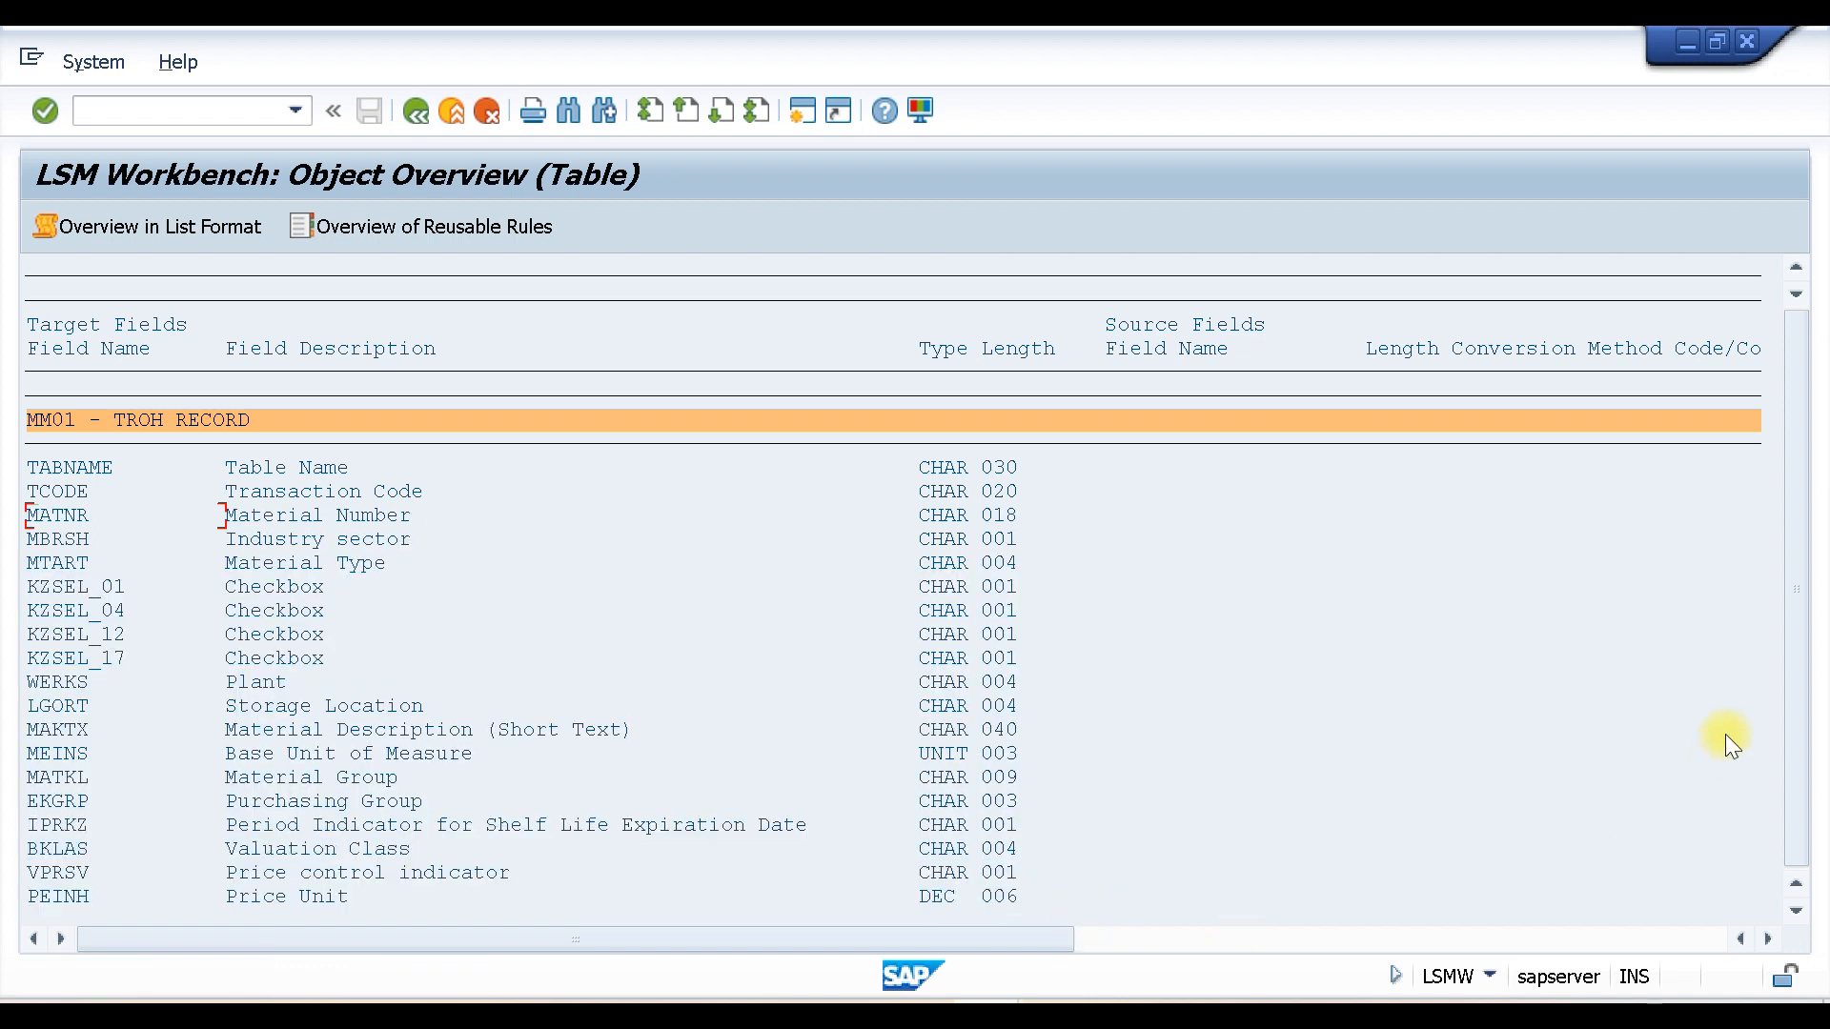
# Step: Copy the target field rows from MATNR through STPRS, including their descriptions, types and lengths
pyautogui.moveTo(1795, 707); pyautogui.dragTo(1805, 780)
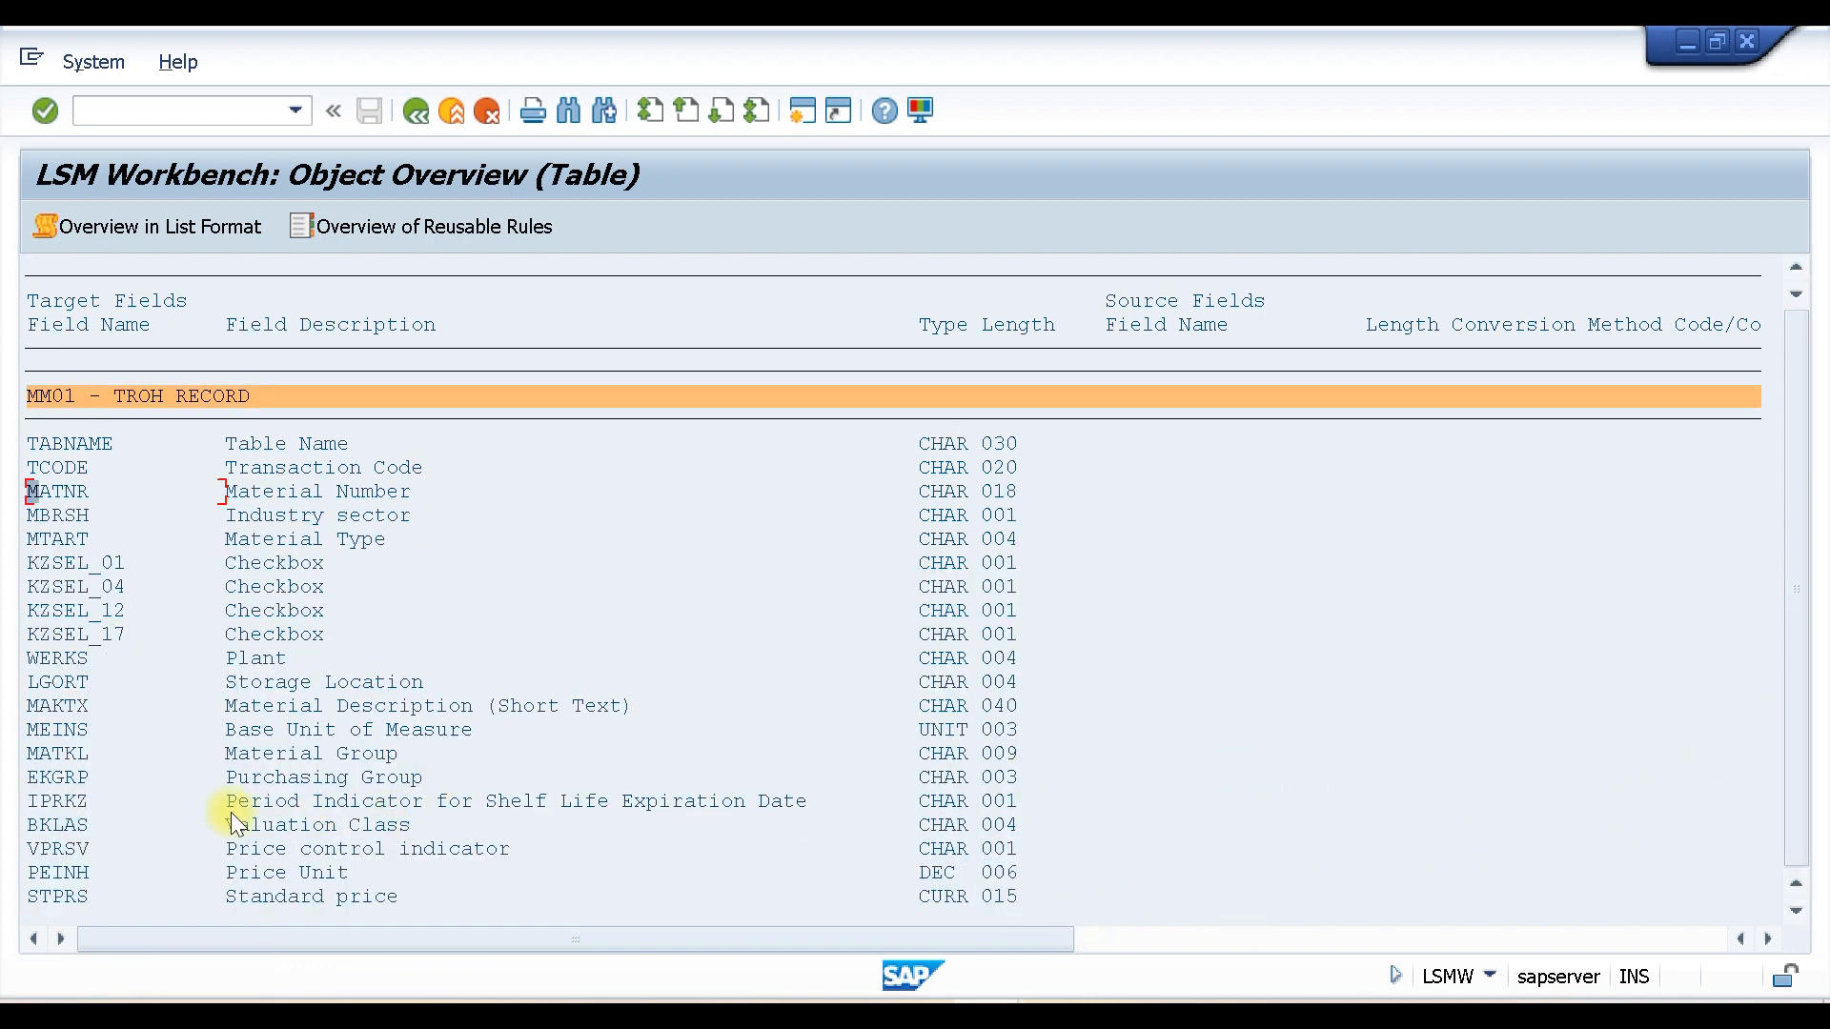
pyautogui.hotkey('ctrl', 'y')
pyautogui.moveTo(22, 484); pyautogui.dragTo(1109, 922)
pyautogui.hotkey('ctrl', 'c')
# Step: Create a new Microsoft Excel worksheet file on the desktop and name it TEST LSMW
pyautogui.press('super+d')
pyautogui.moveTo(1361, 552); pyautogui.dragTo(715, 386)
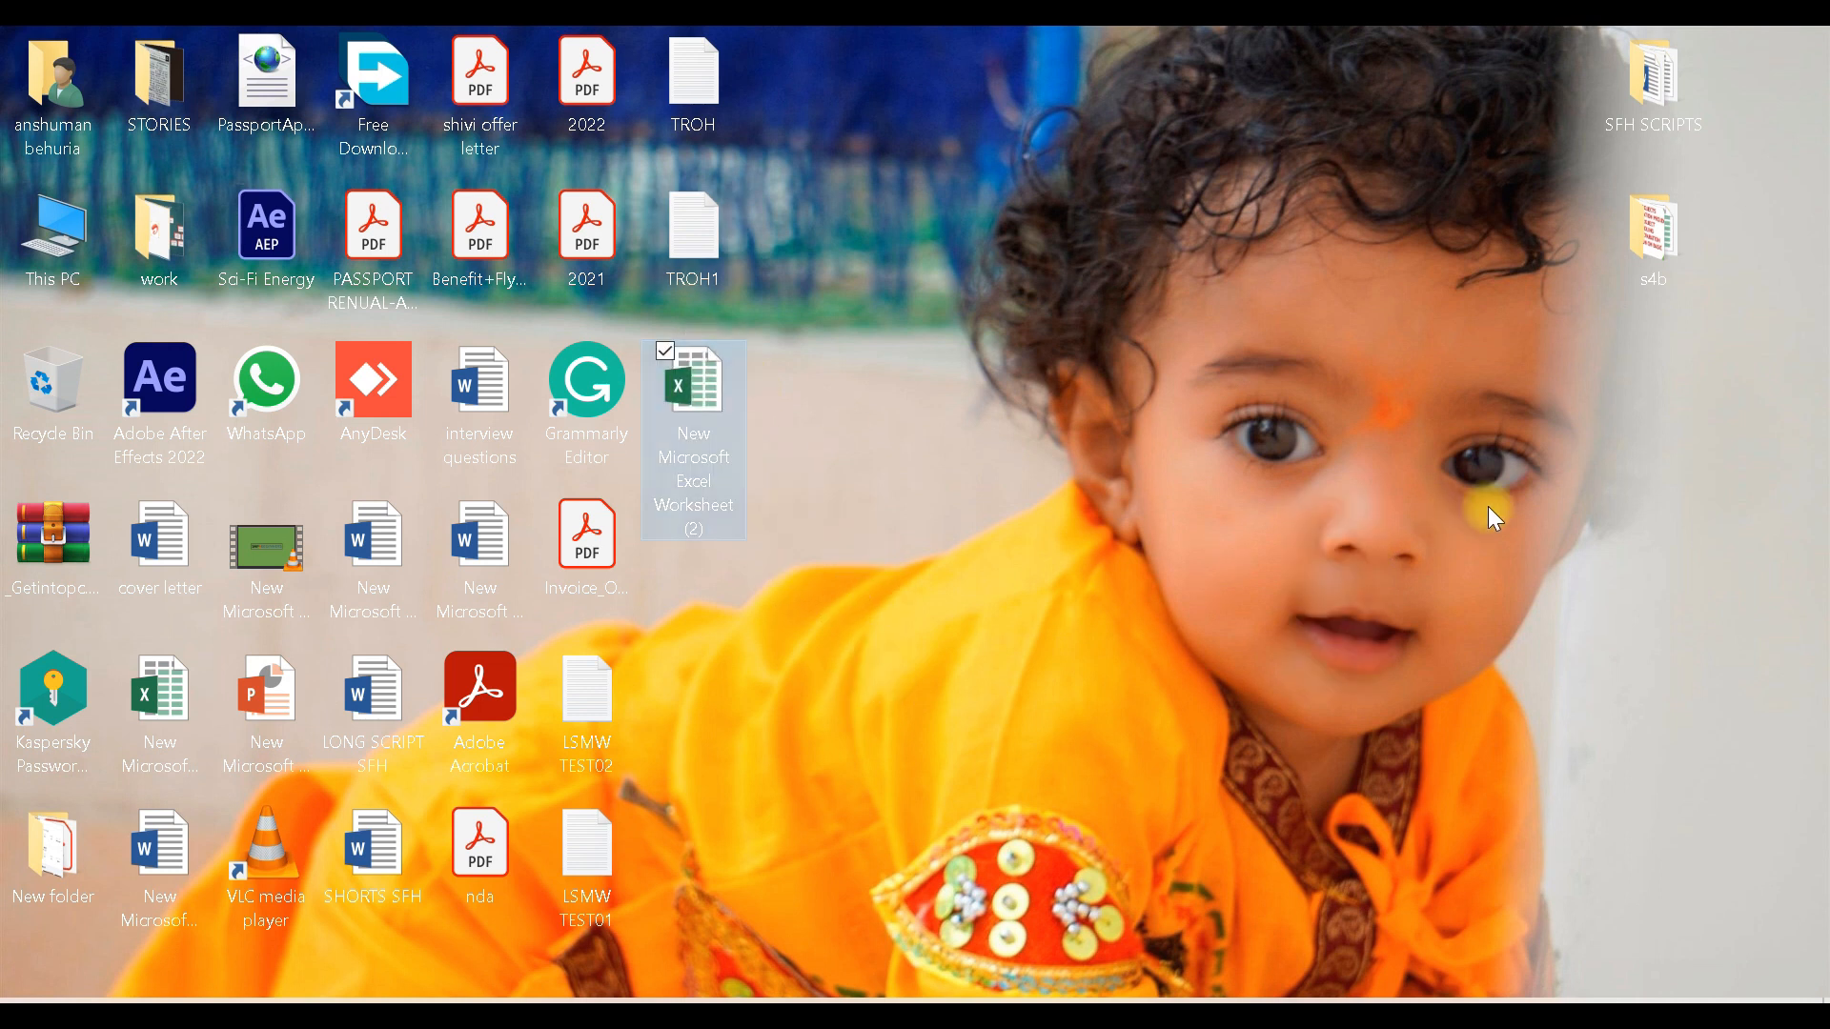
pyautogui.rightClick(1537, 426)
pyautogui.moveTo(1354, 702)
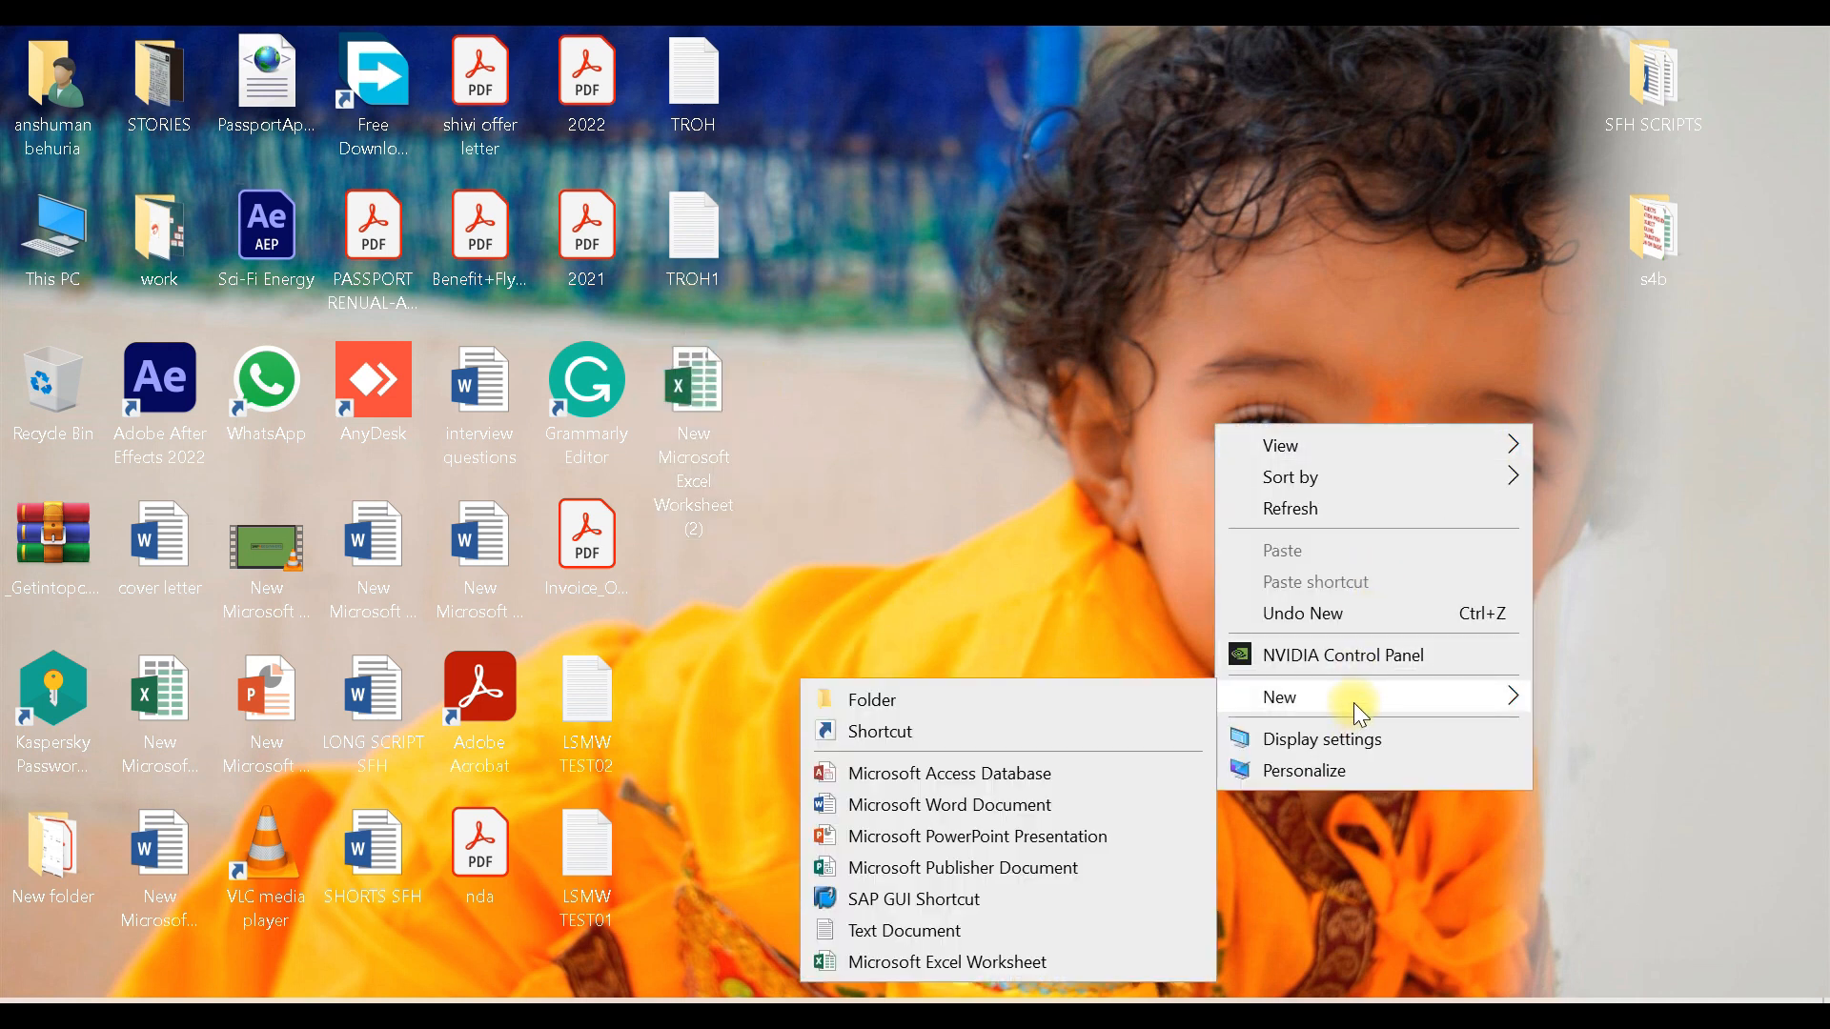
pyautogui.click(985, 962)
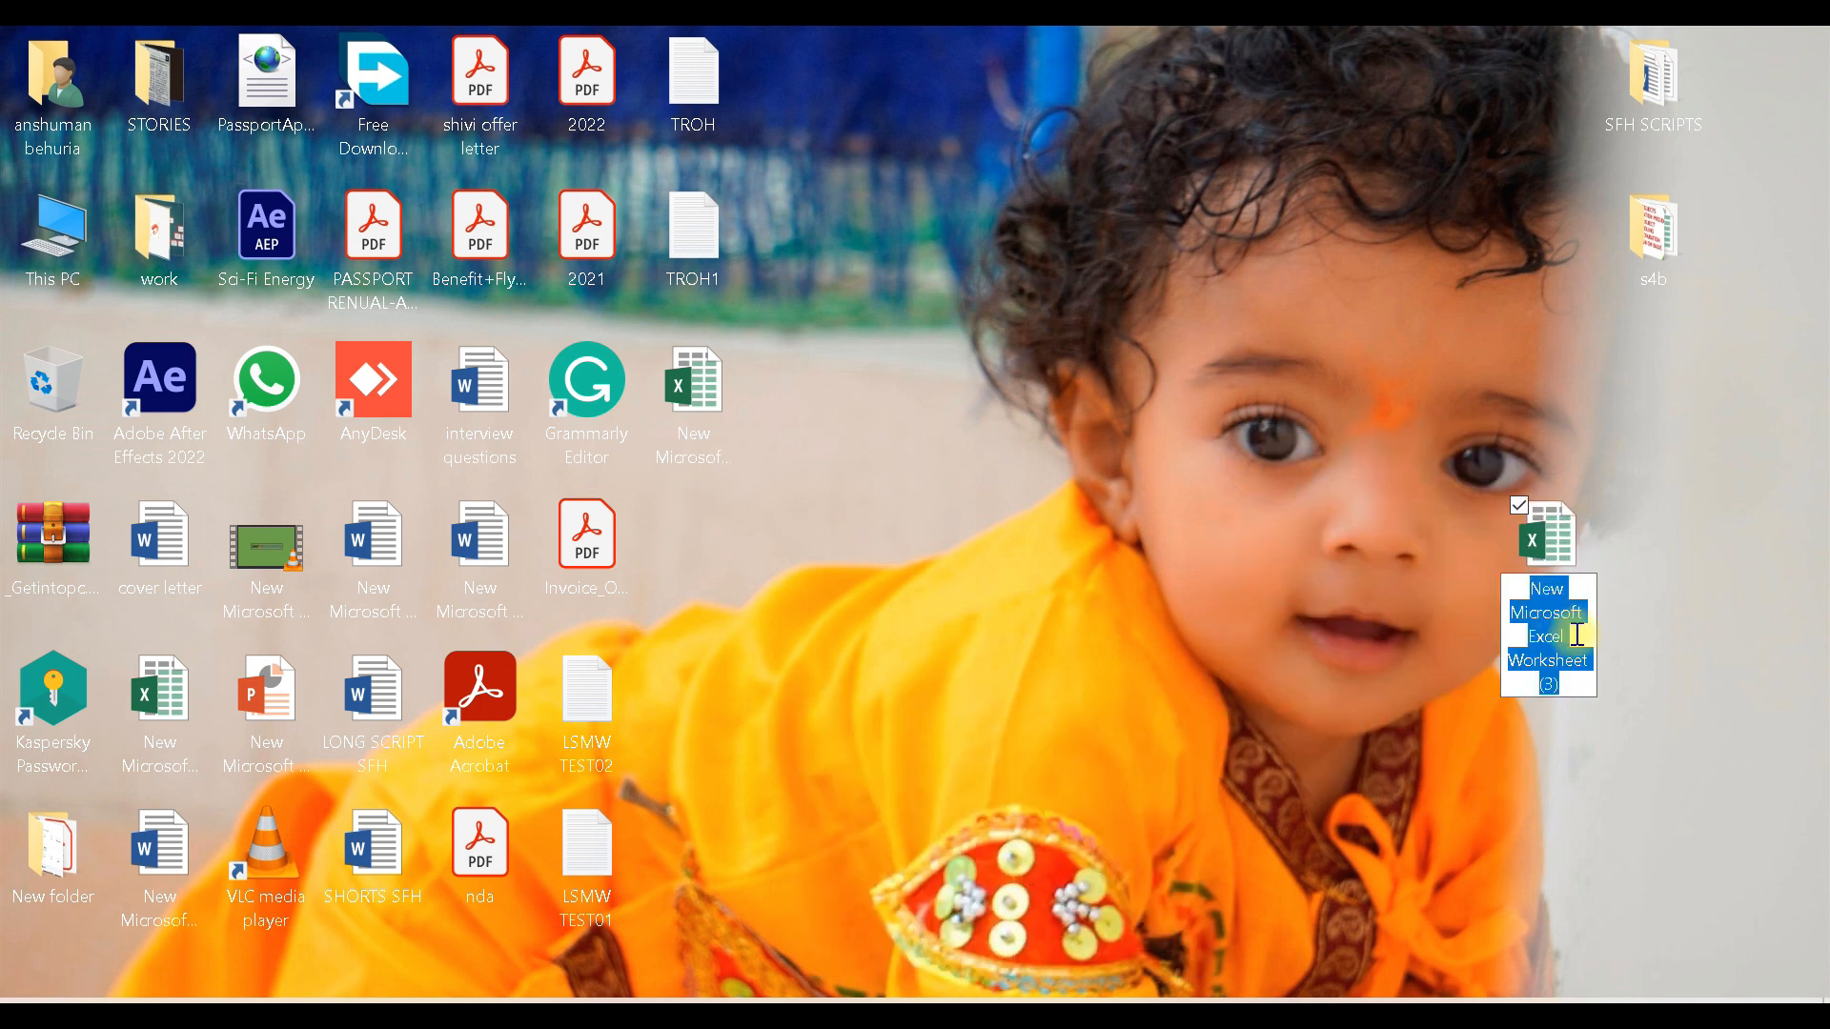
pyautogui.write('TEST LSMW')
pyautogui.press('Return')
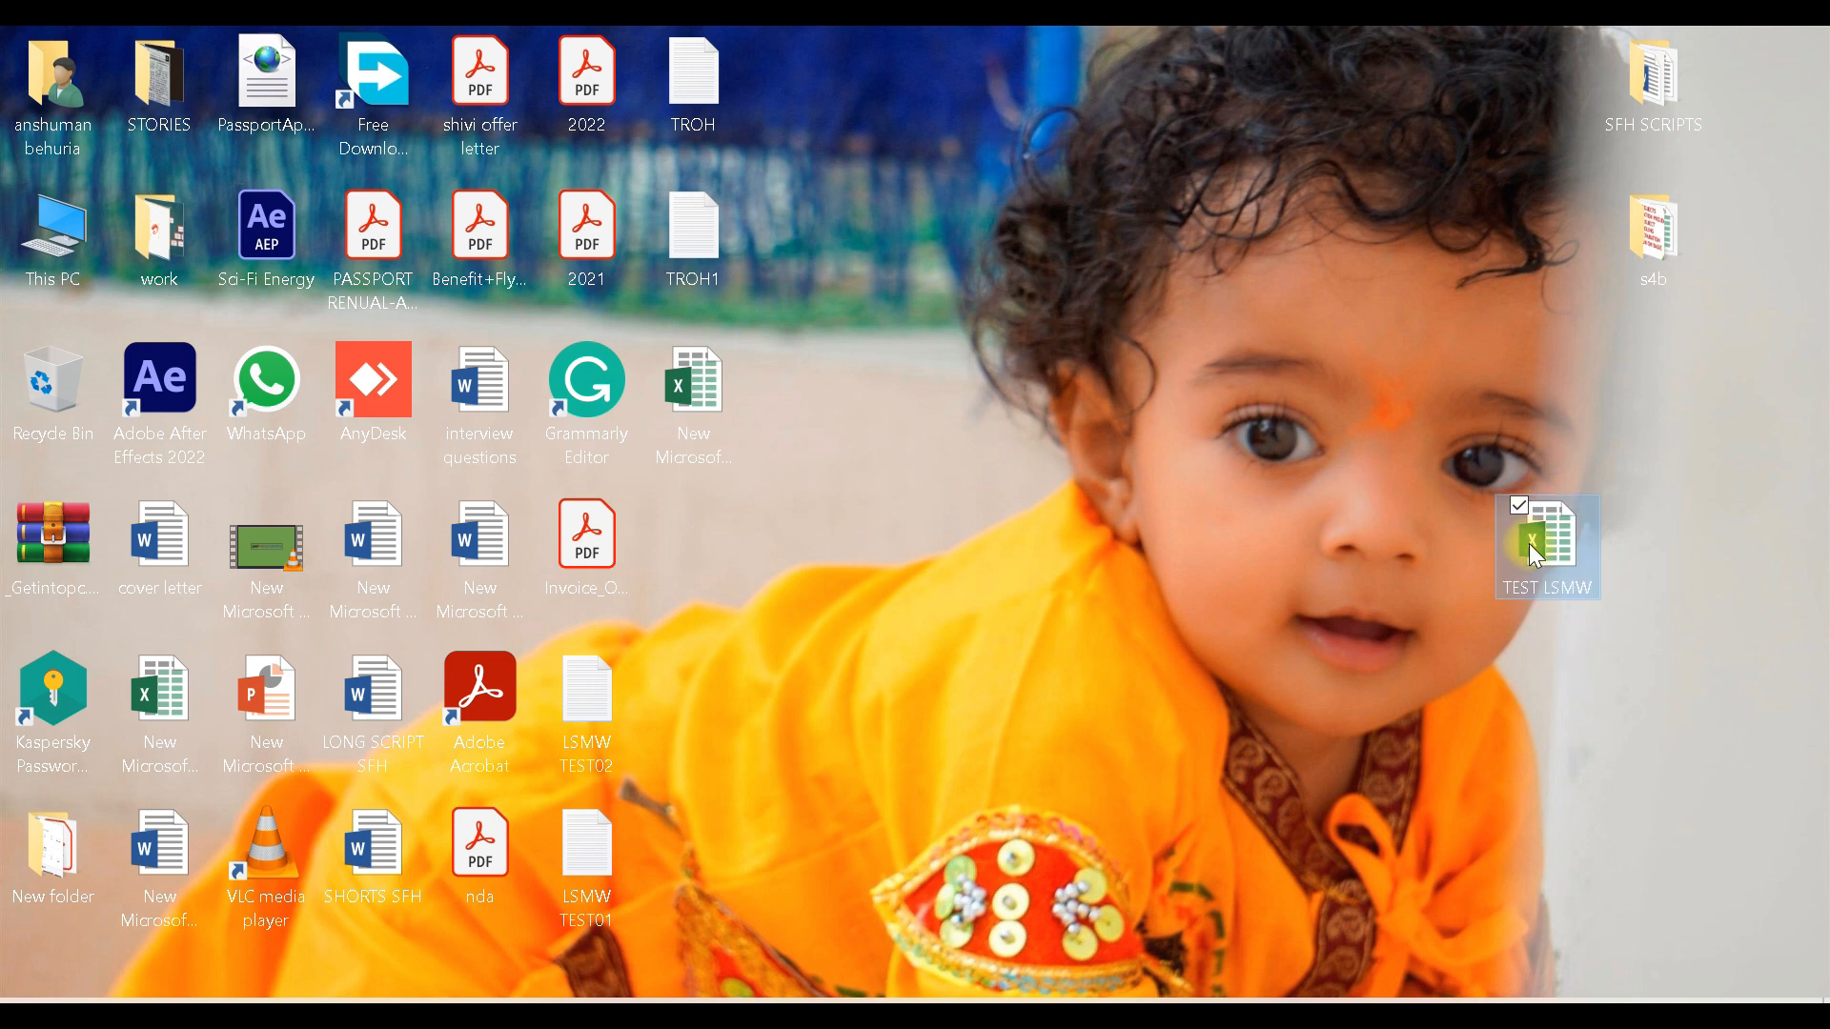
# Step: Open the TEST LSMW workbook in Excel and paste the copied target fields starting at cell A1
pyautogui.doubleClick(1528, 544)
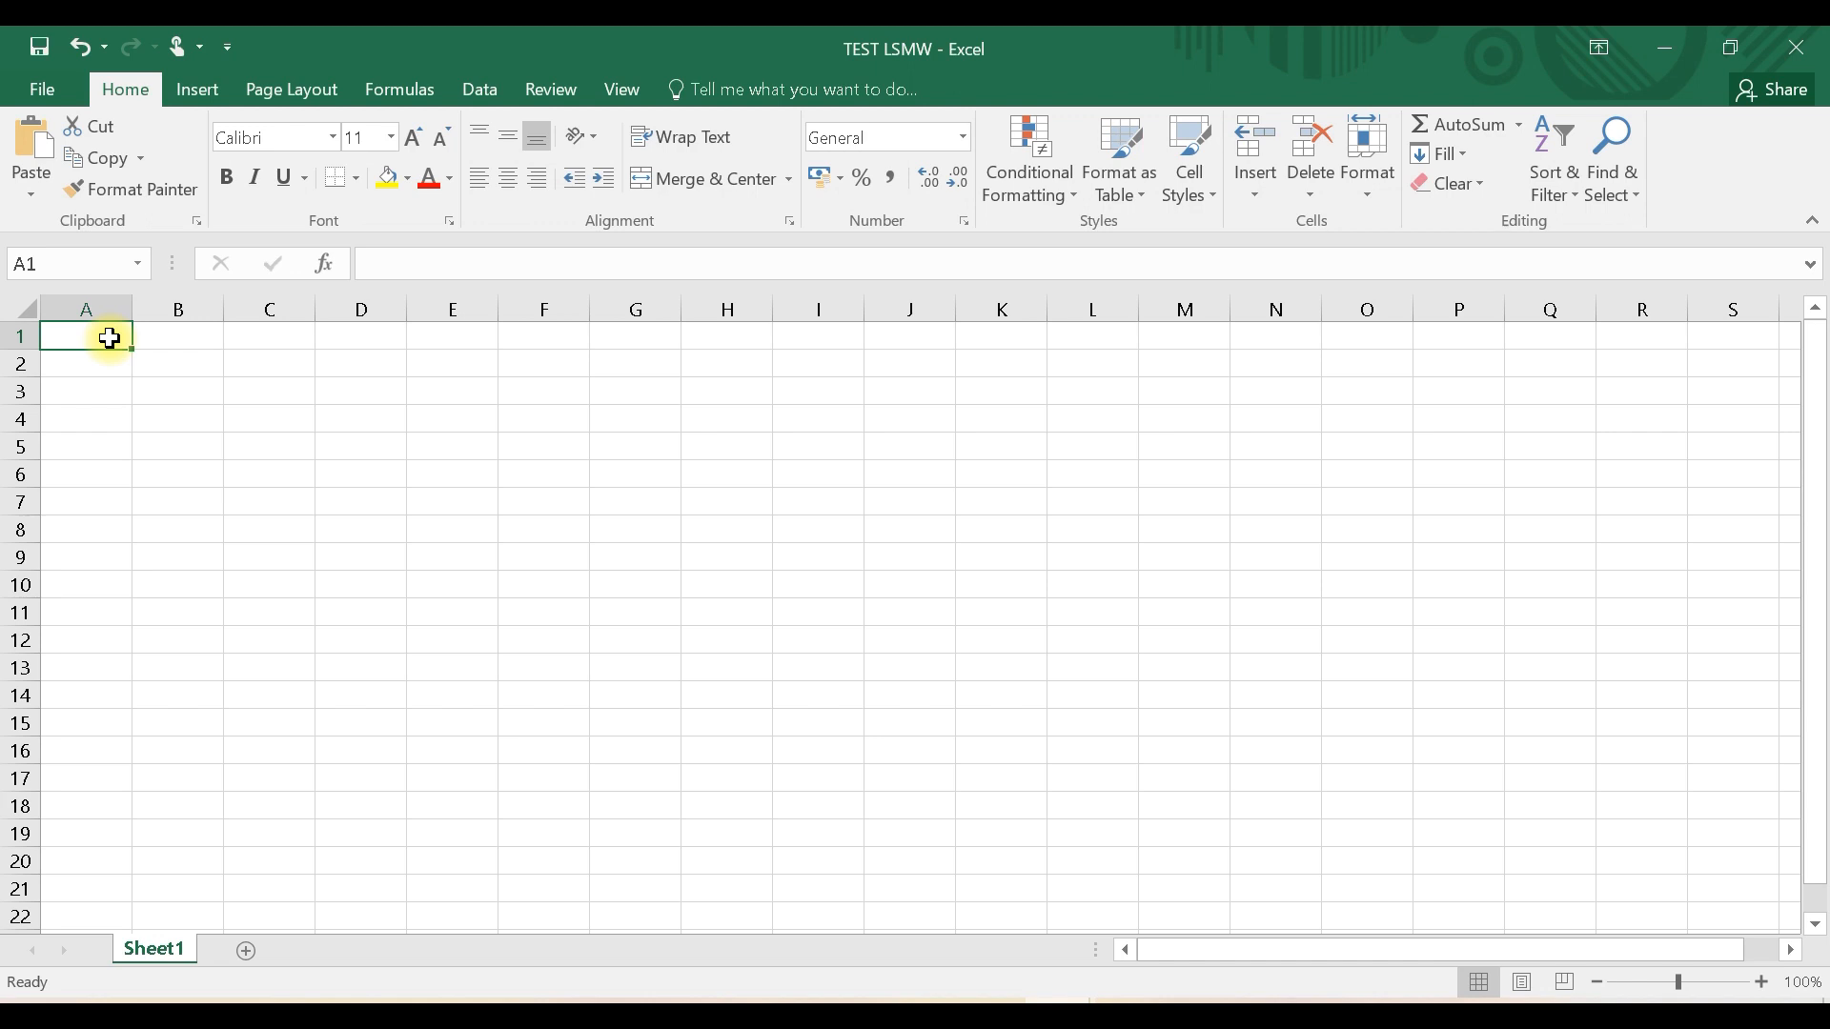
pyautogui.hotkey('ctrl', 'v')
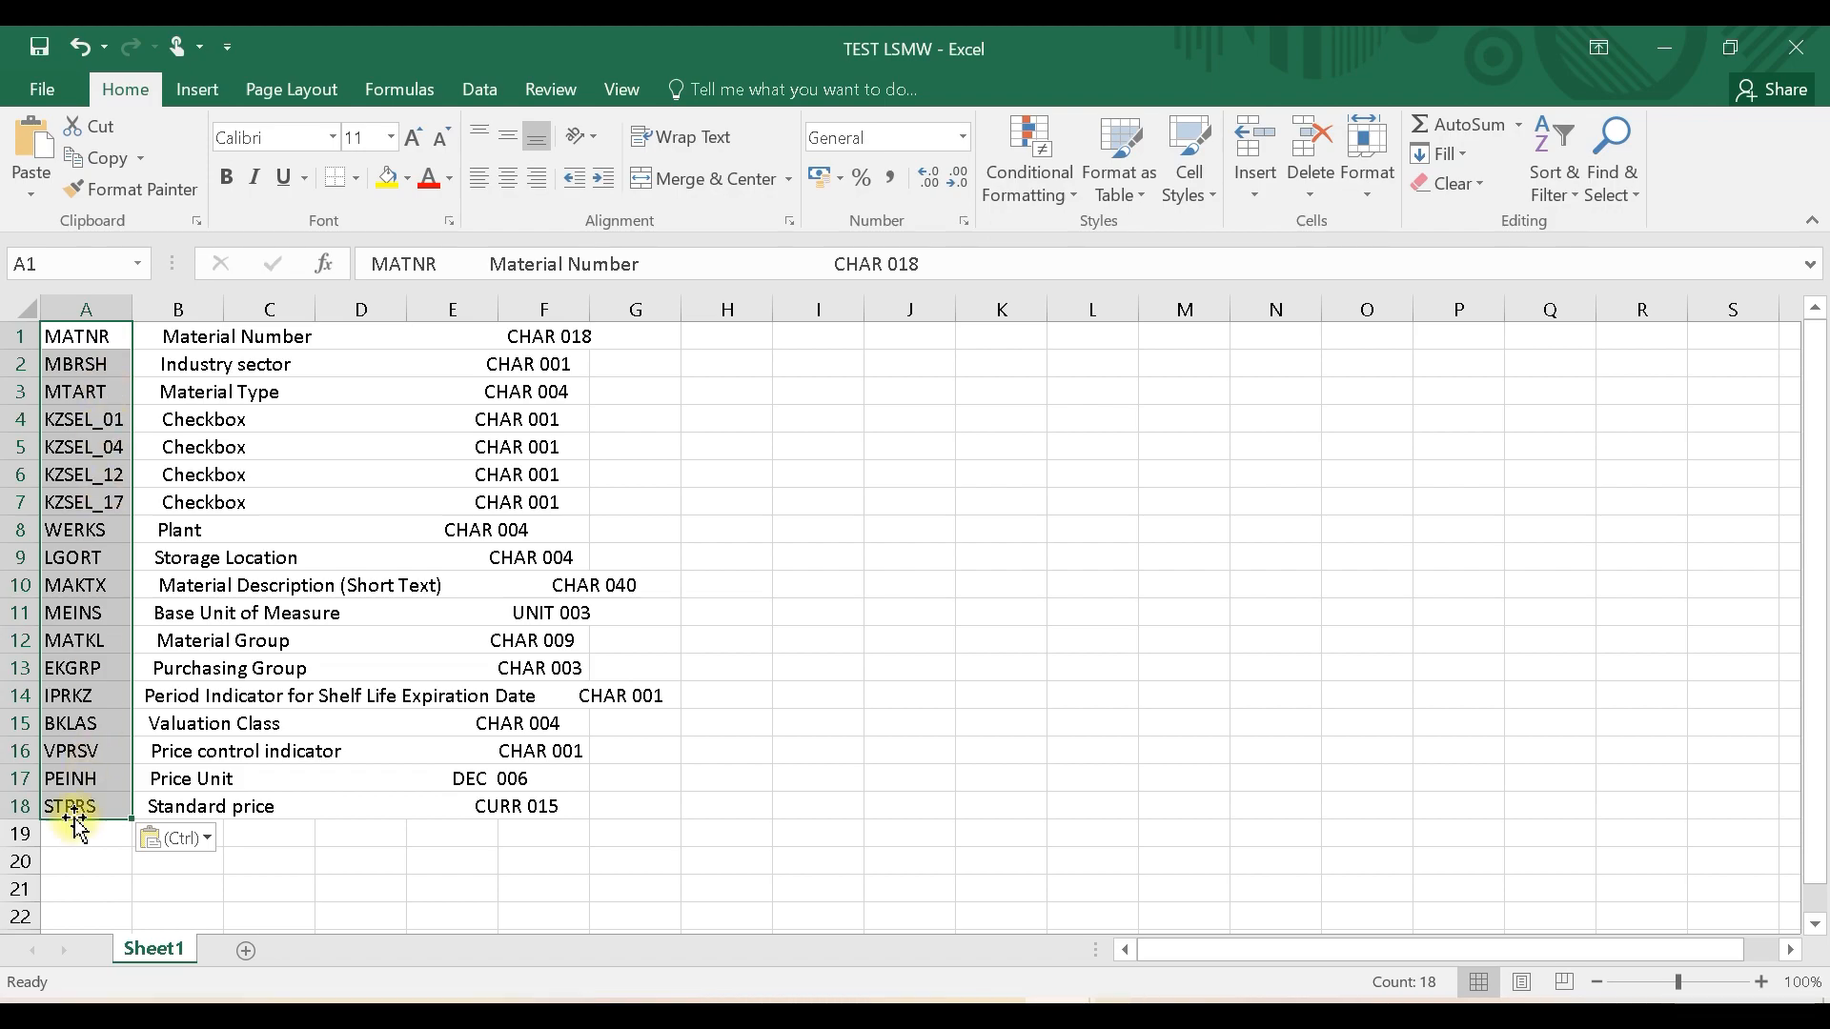
pyautogui.hotkey('alt', 'Tab')
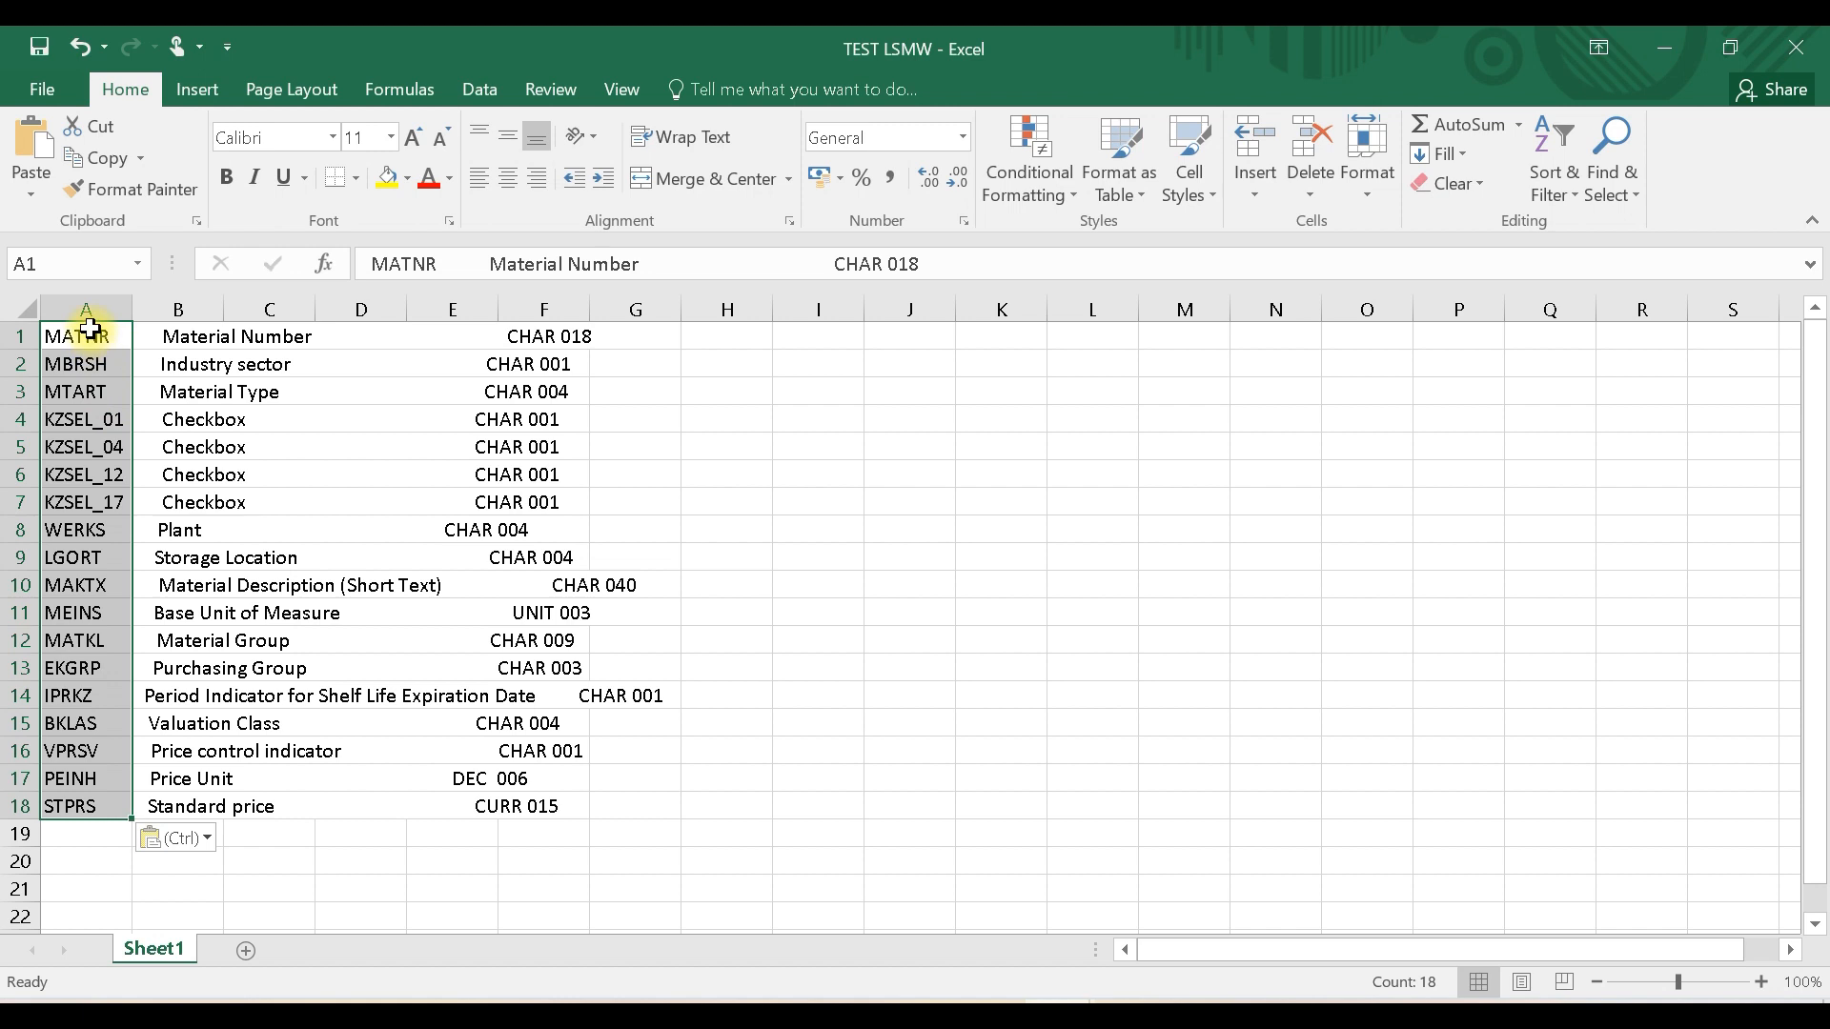
pyautogui.moveTo(89, 331); pyautogui.dragTo(81, 821)
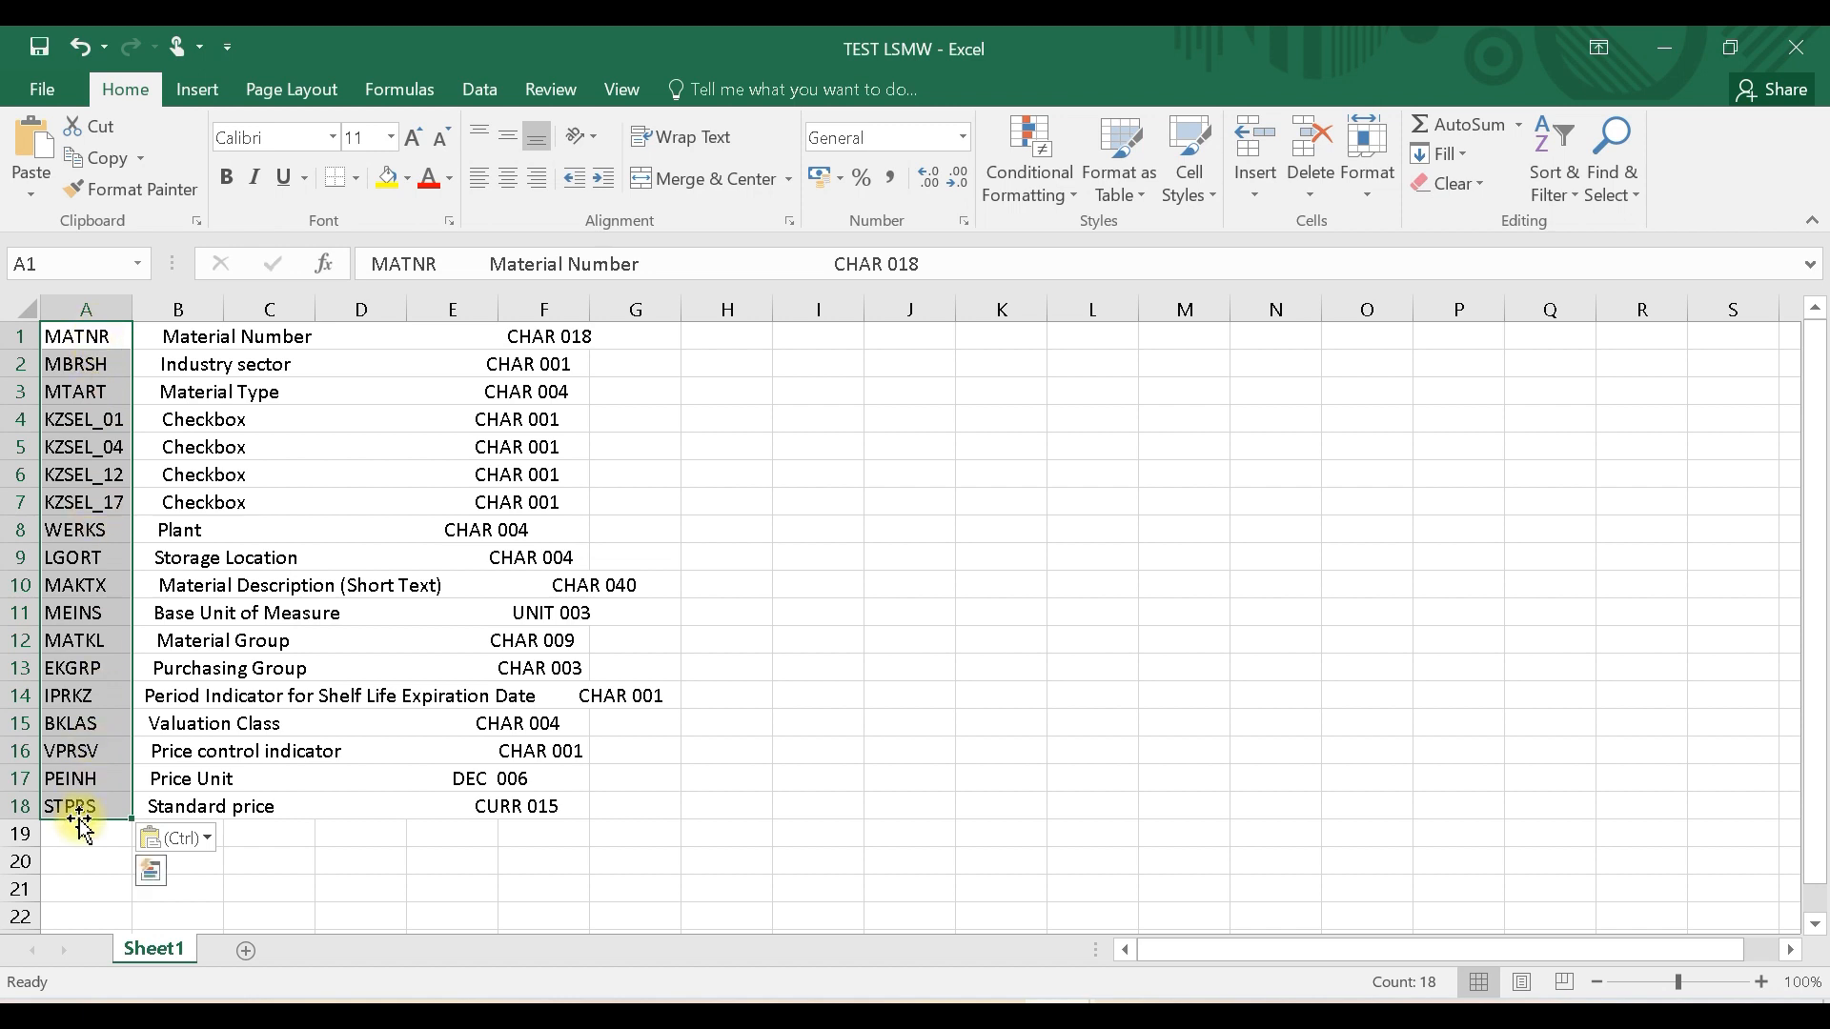
# Step: Try to split the pasted rows with Text to Columns on the whole sheet and on the range A1:F18
pyautogui.hotkey('ctrl', 'a')
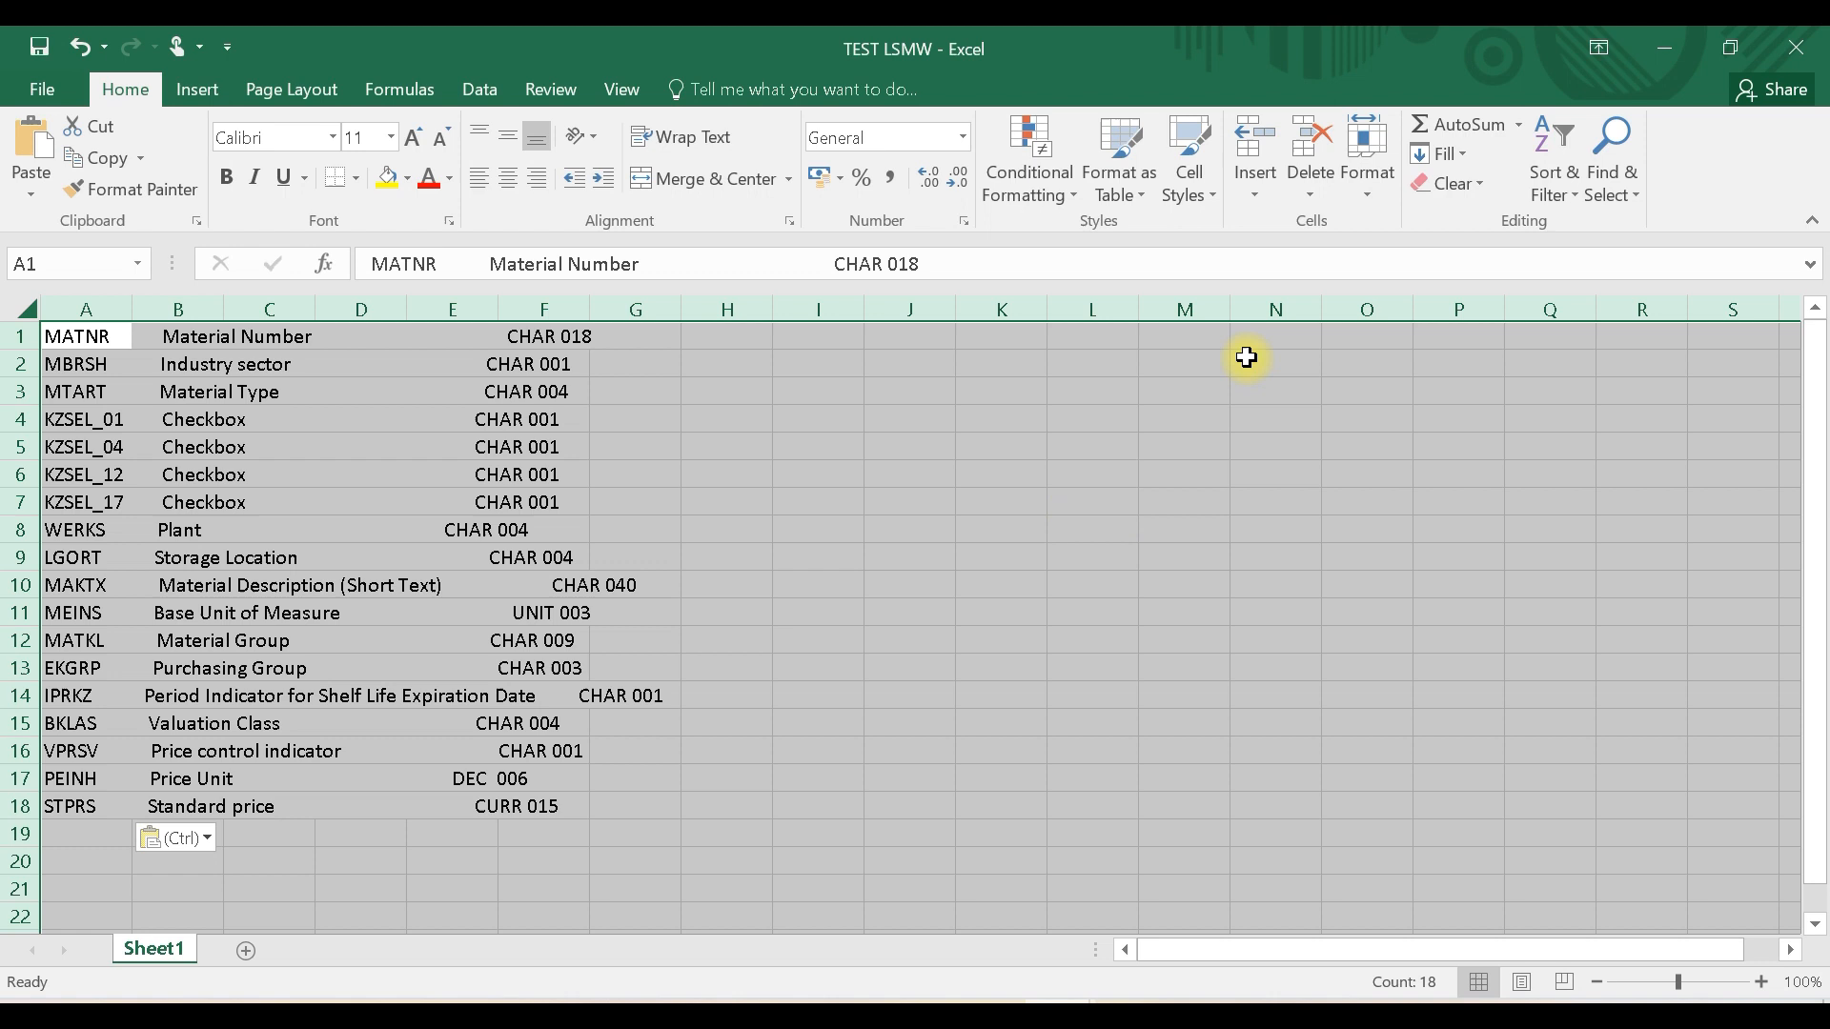
pyautogui.click(476, 90)
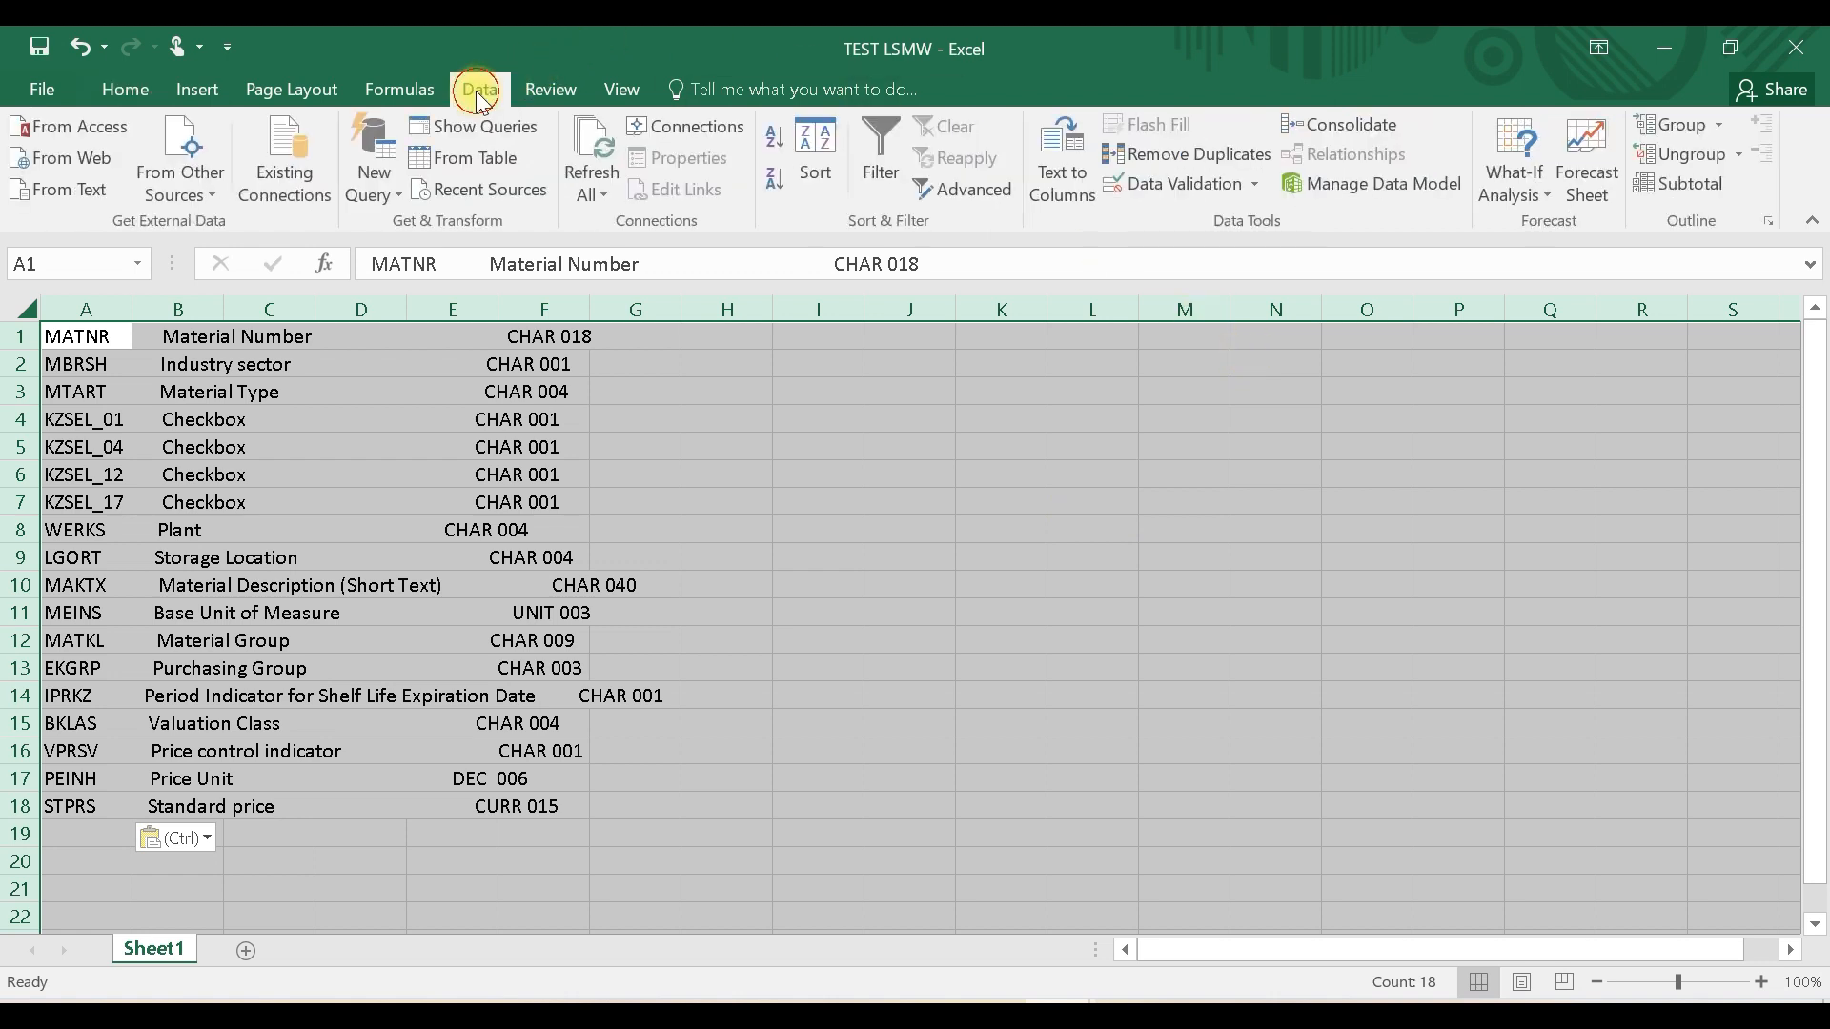
pyautogui.click(1067, 174)
pyautogui.click(926, 606)
pyautogui.moveTo(86, 337); pyautogui.dragTo(550, 803)
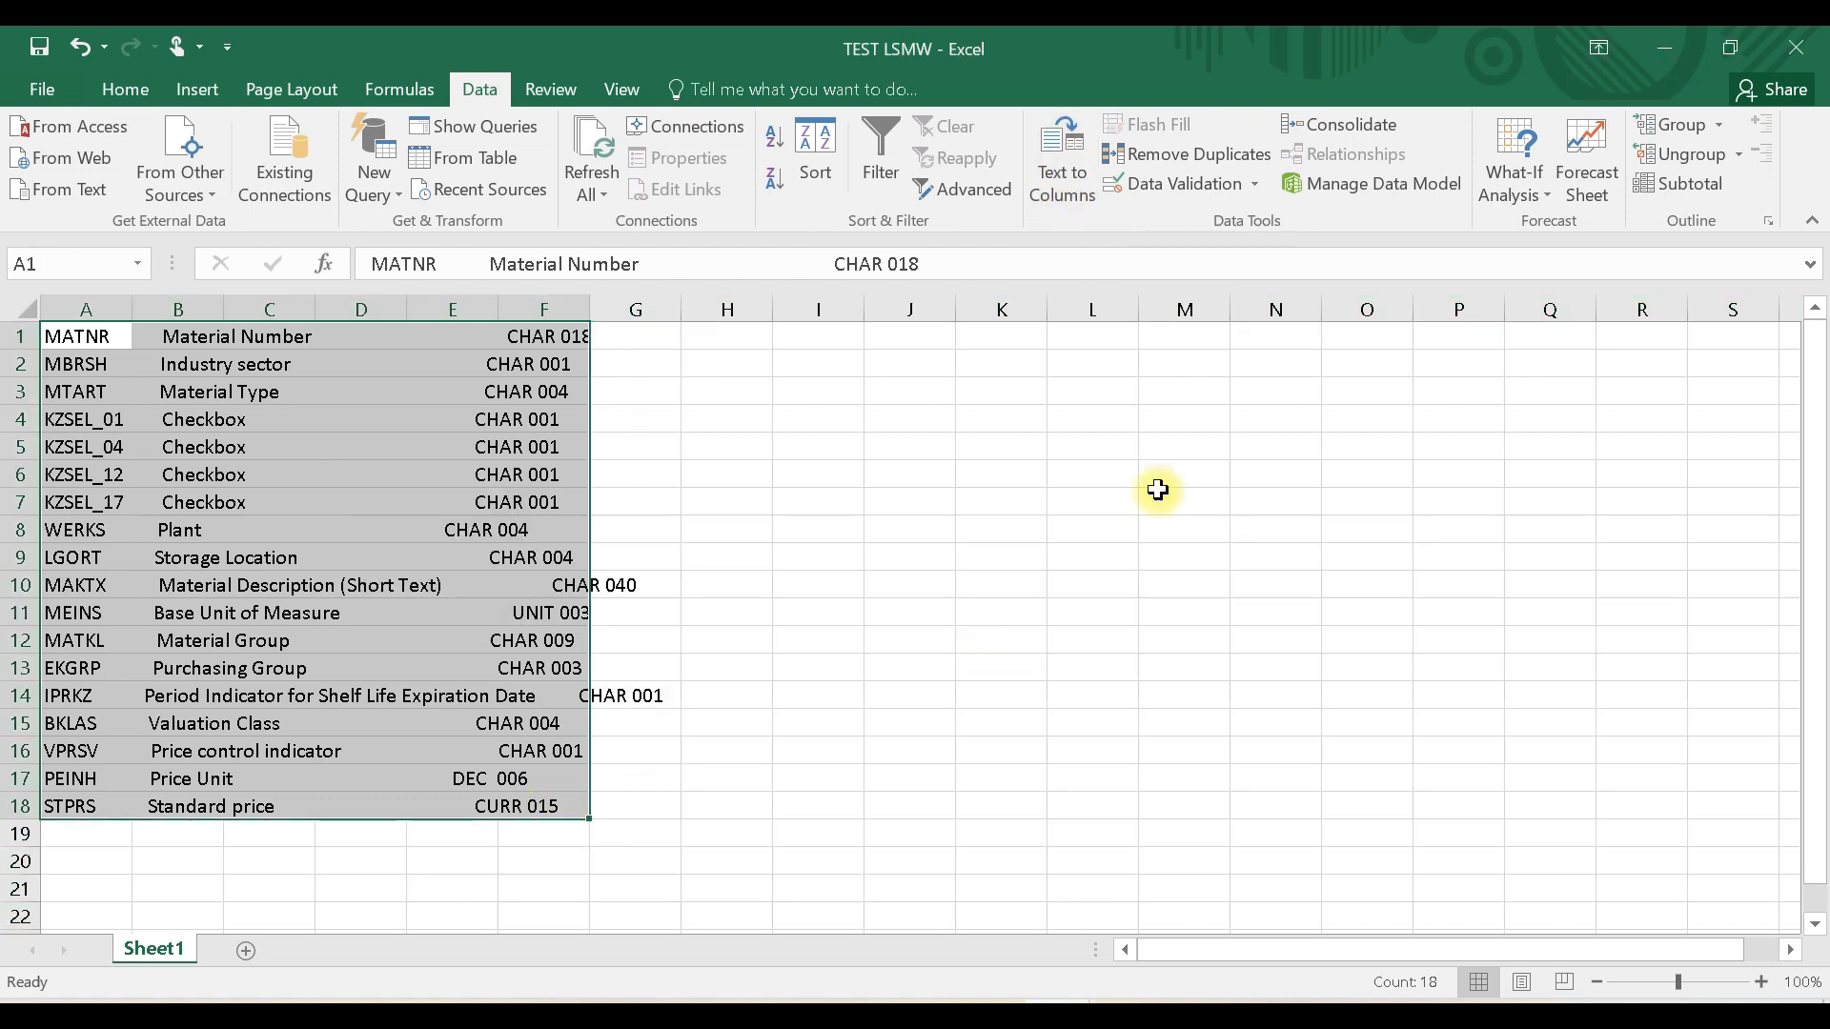
pyautogui.click(1061, 181)
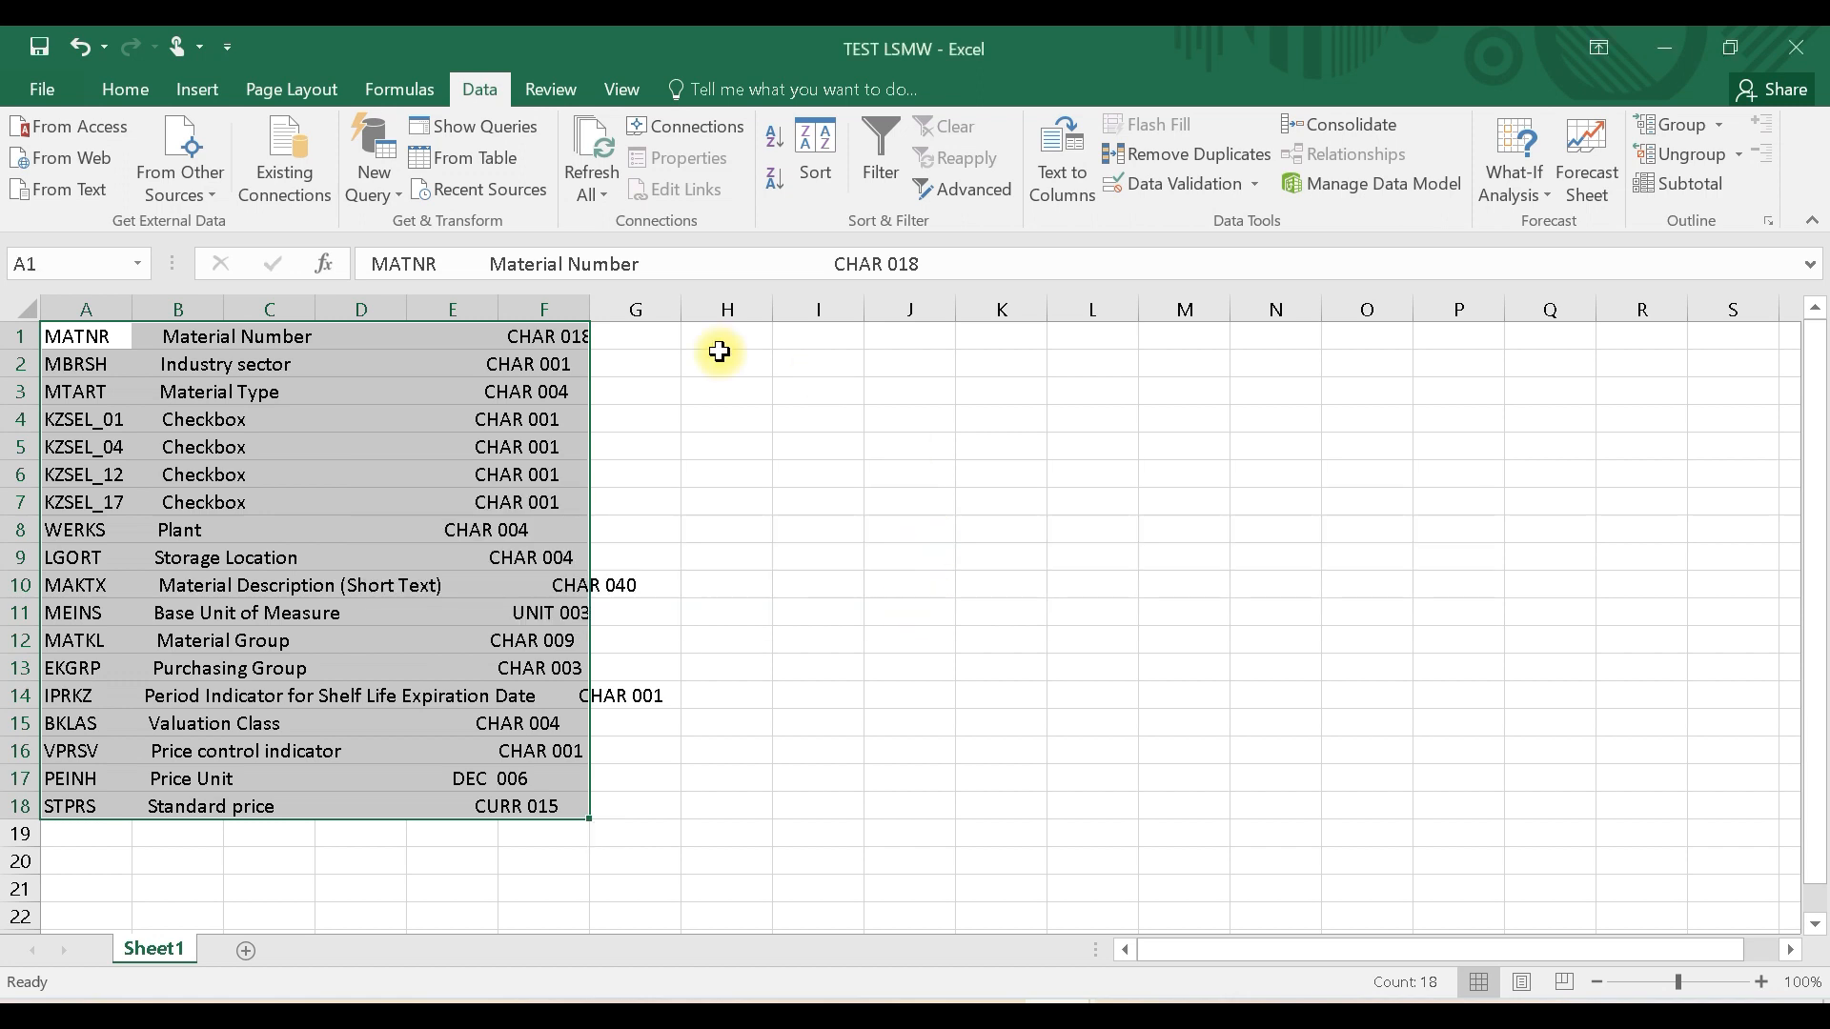
pyautogui.click(384, 449)
# Step: Split the text in A1:A18 into columns with Text to Columns, using fixed width, the suggested breaks and General format
pyautogui.moveTo(82, 335); pyautogui.dragTo(74, 806)
pyautogui.click(1061, 174)
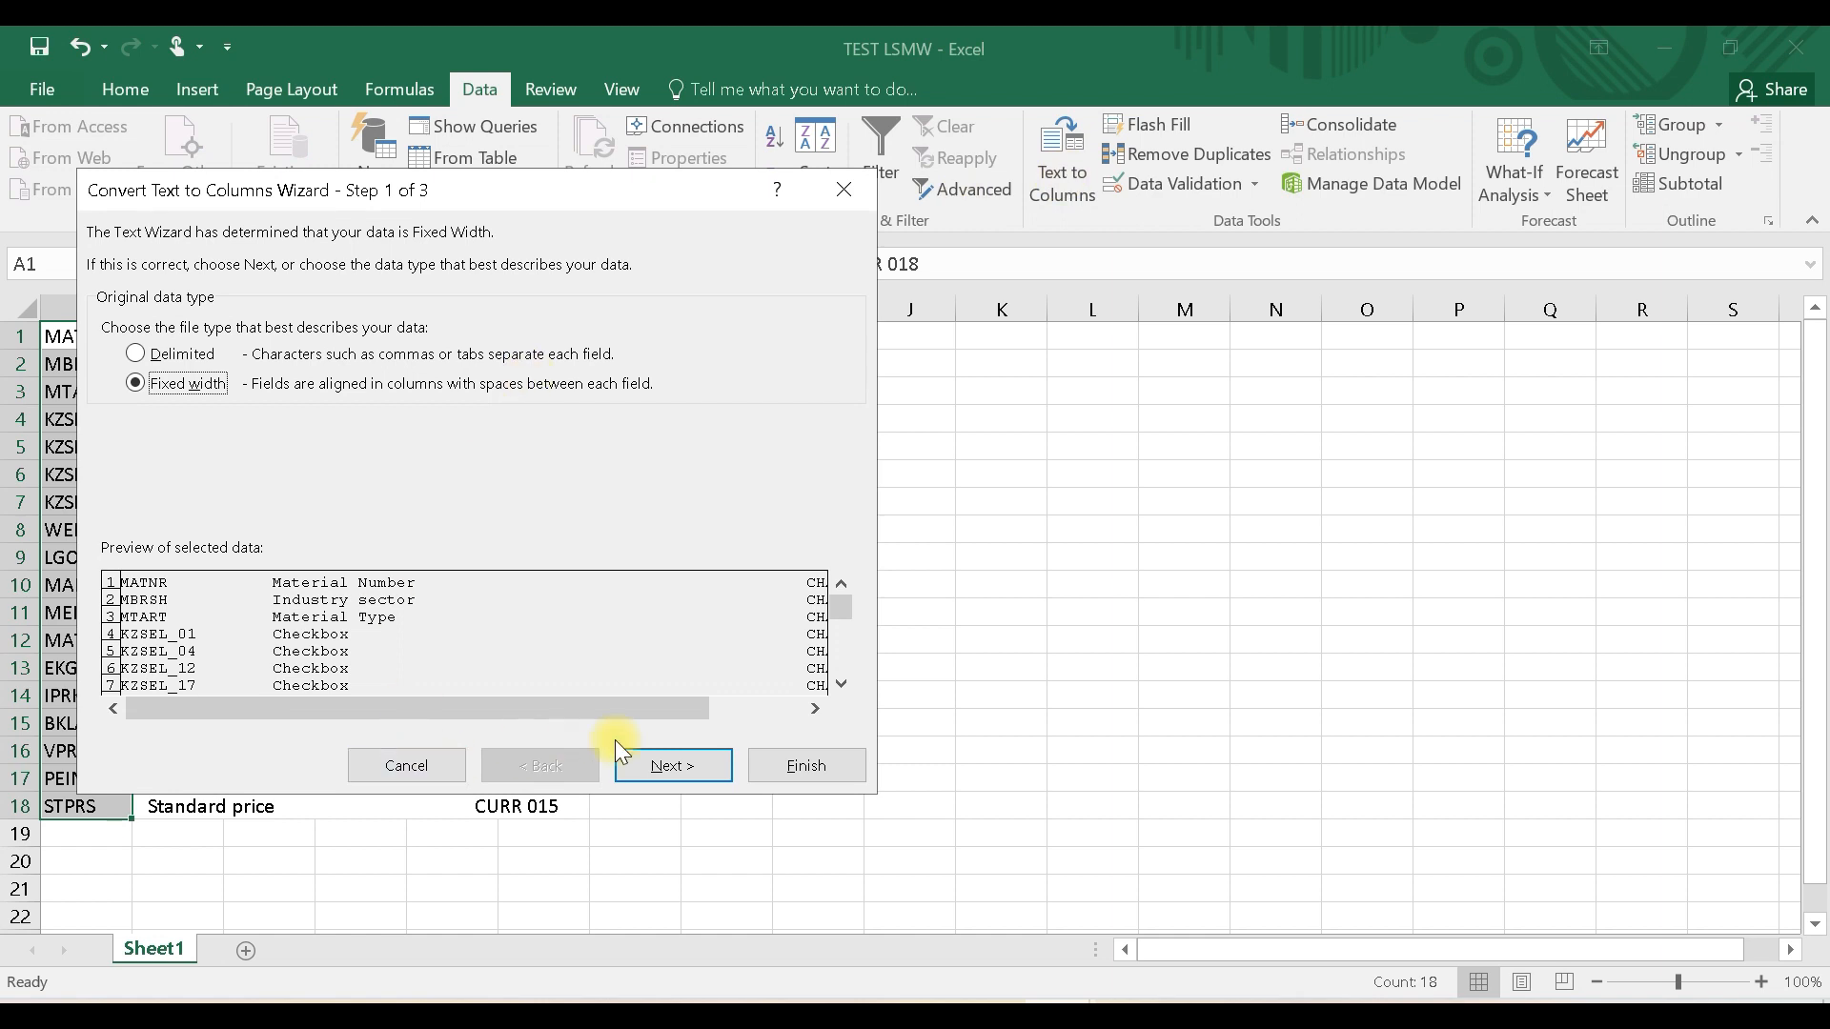
pyautogui.click(671, 766)
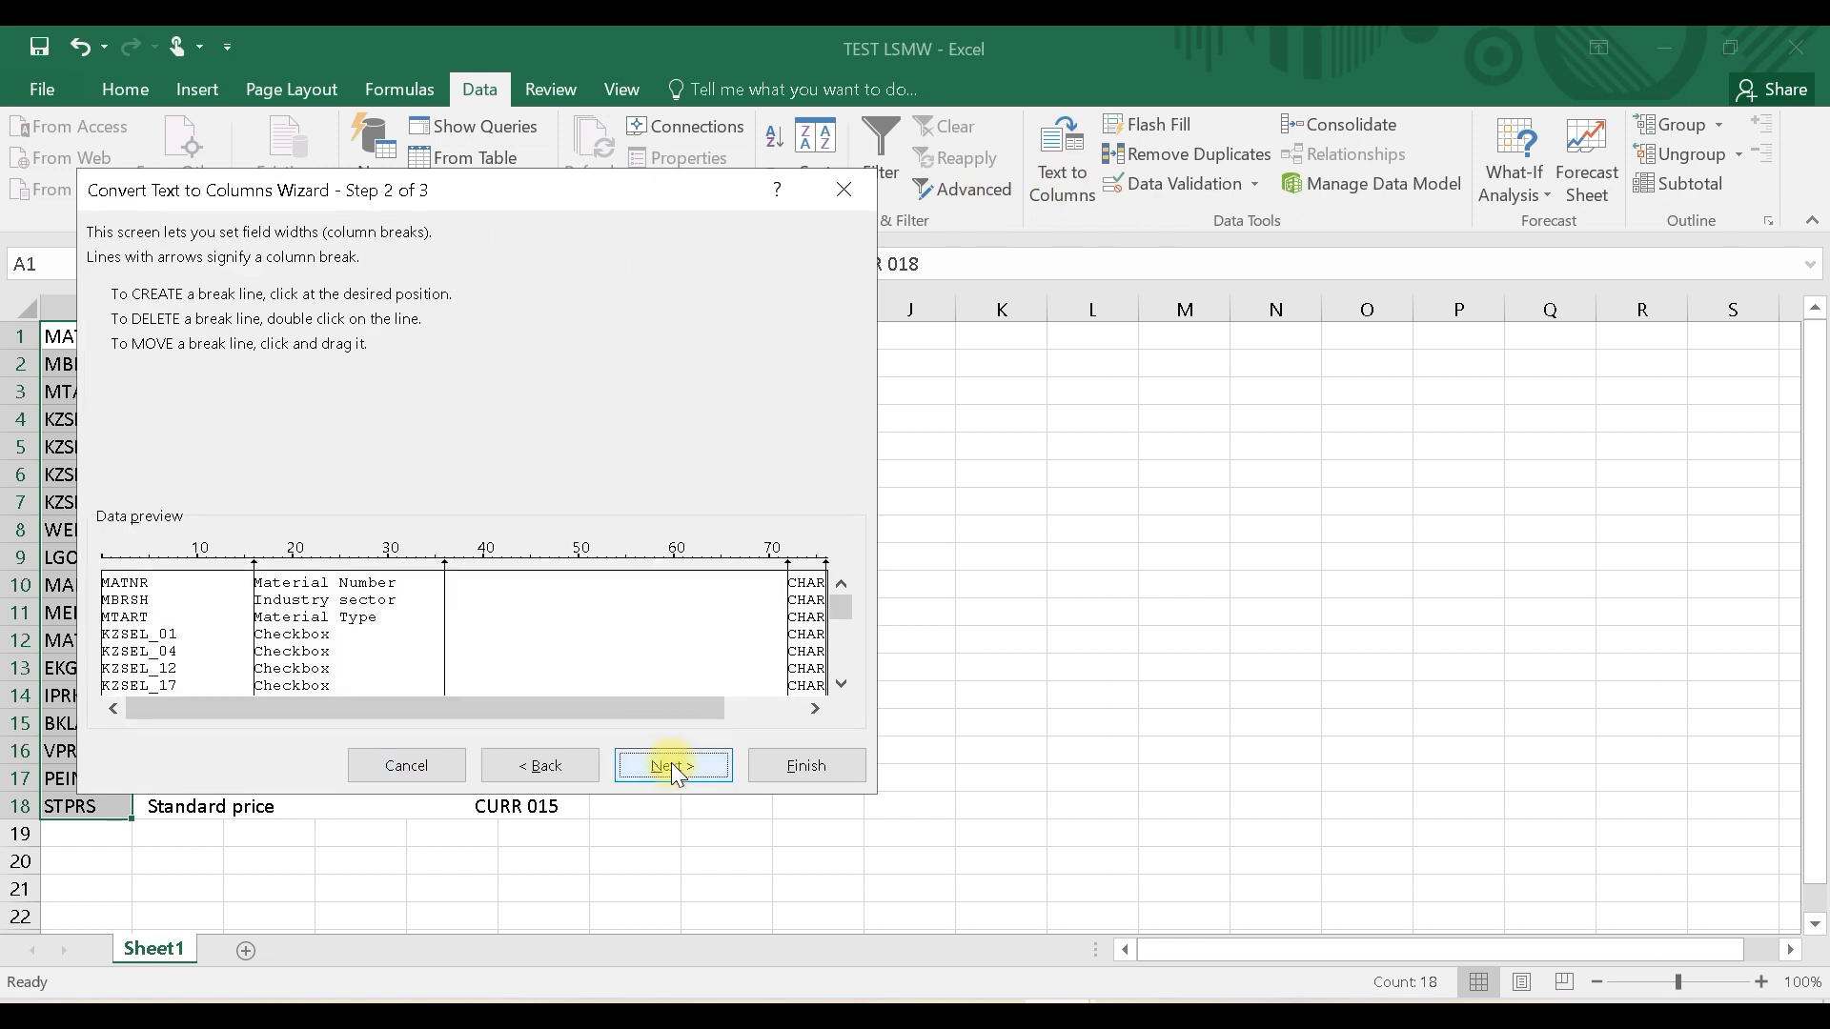
pyautogui.click(671, 766)
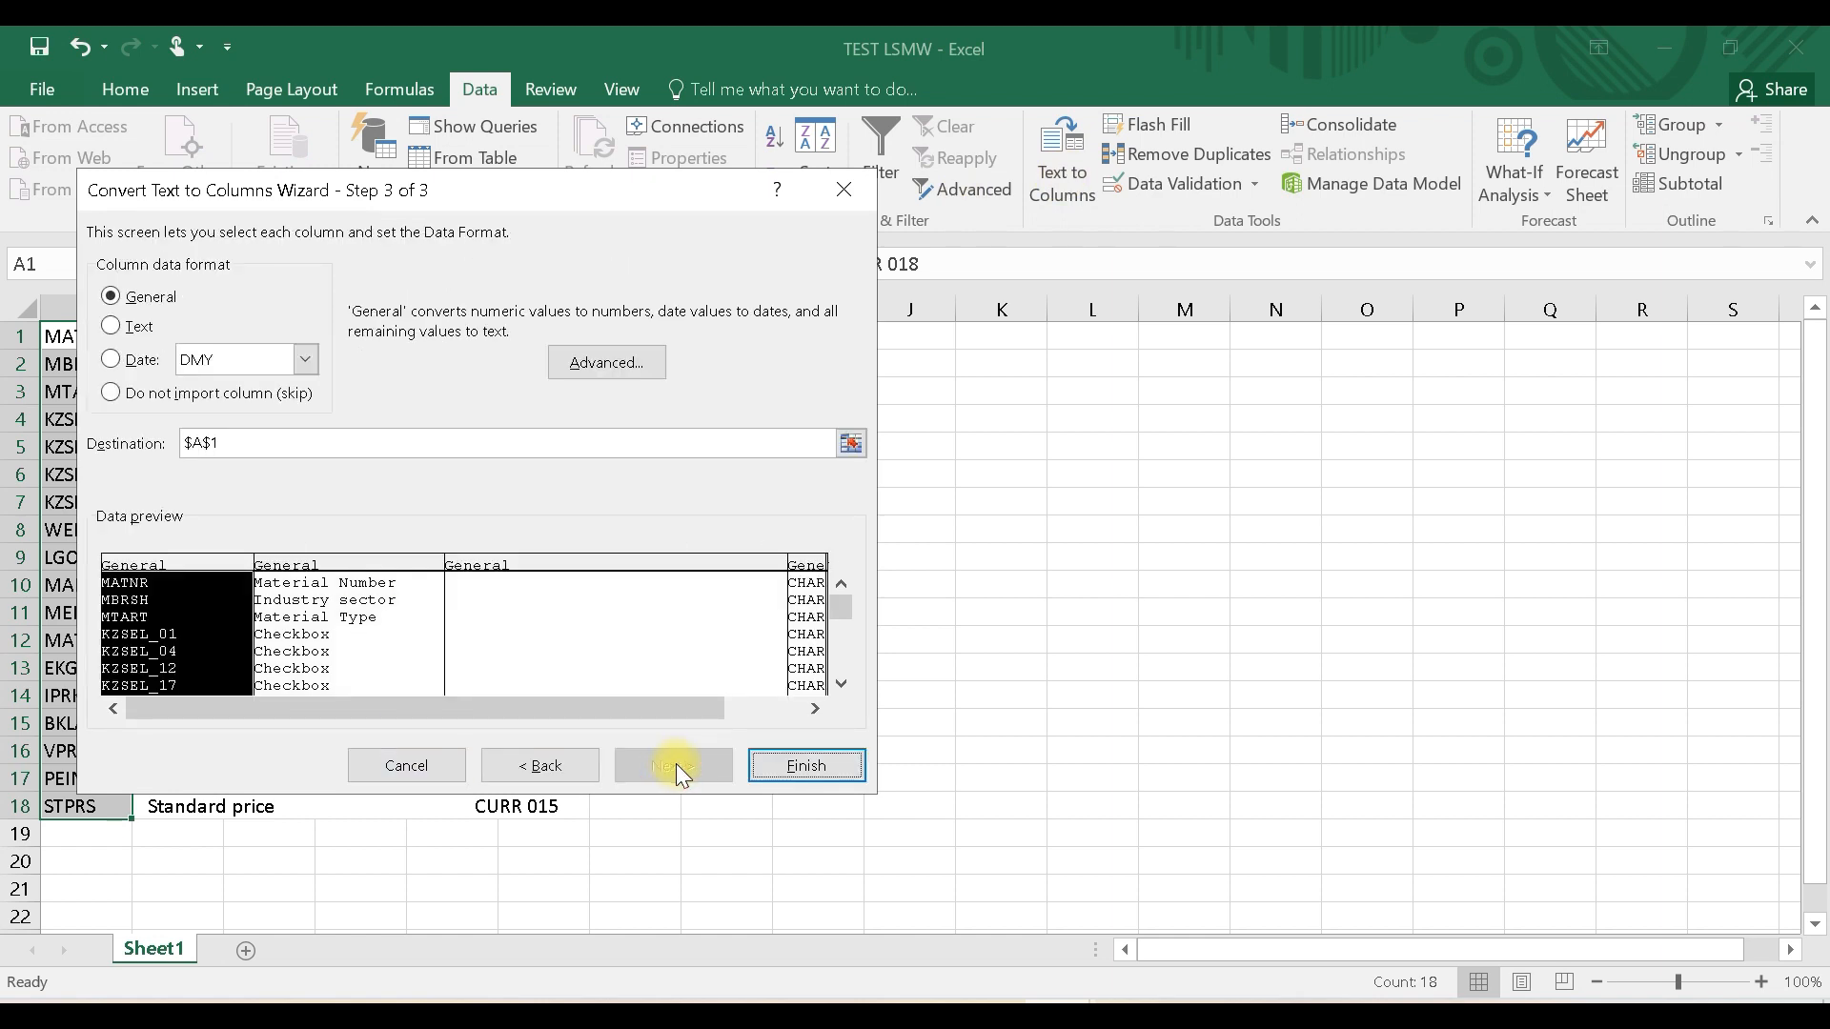
pyautogui.click(806, 766)
# Step: Try to apply Text to Columns to the field descriptions in B1:C18
pyautogui.moveTo(169, 337); pyautogui.dragTo(251, 773)
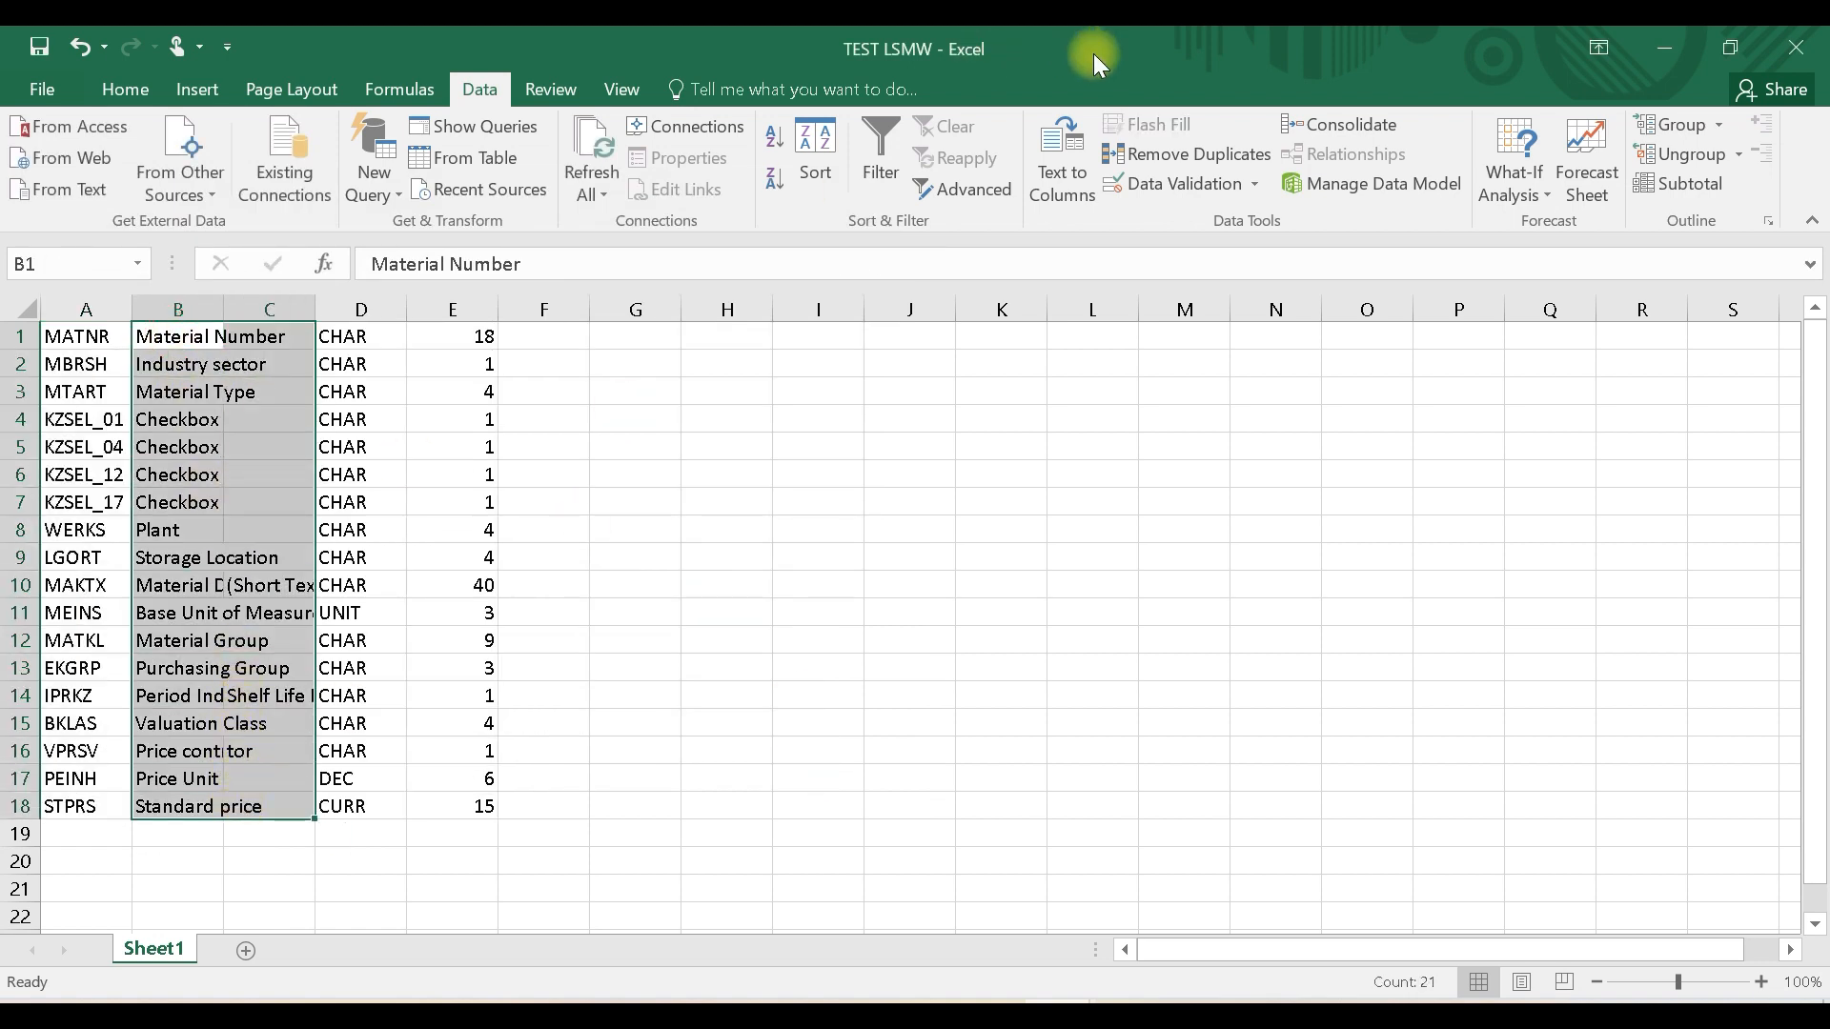
pyautogui.click(1080, 187)
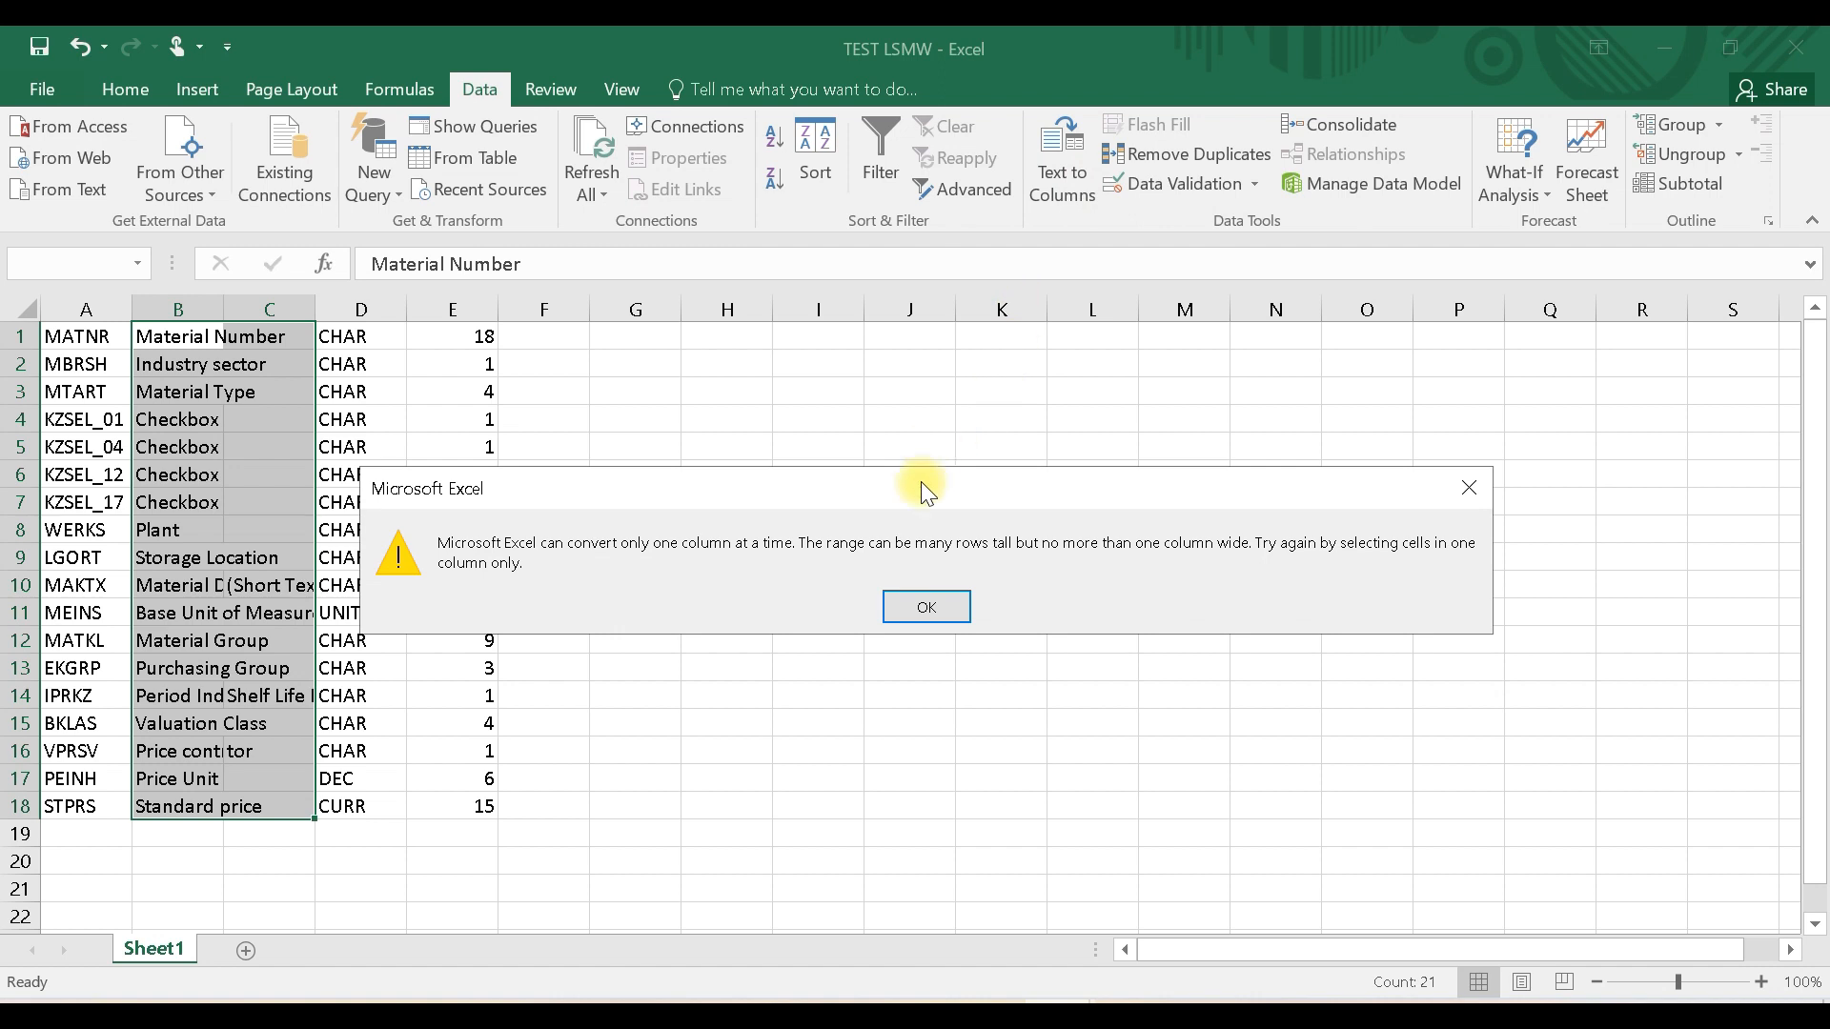
pyautogui.click(1468, 488)
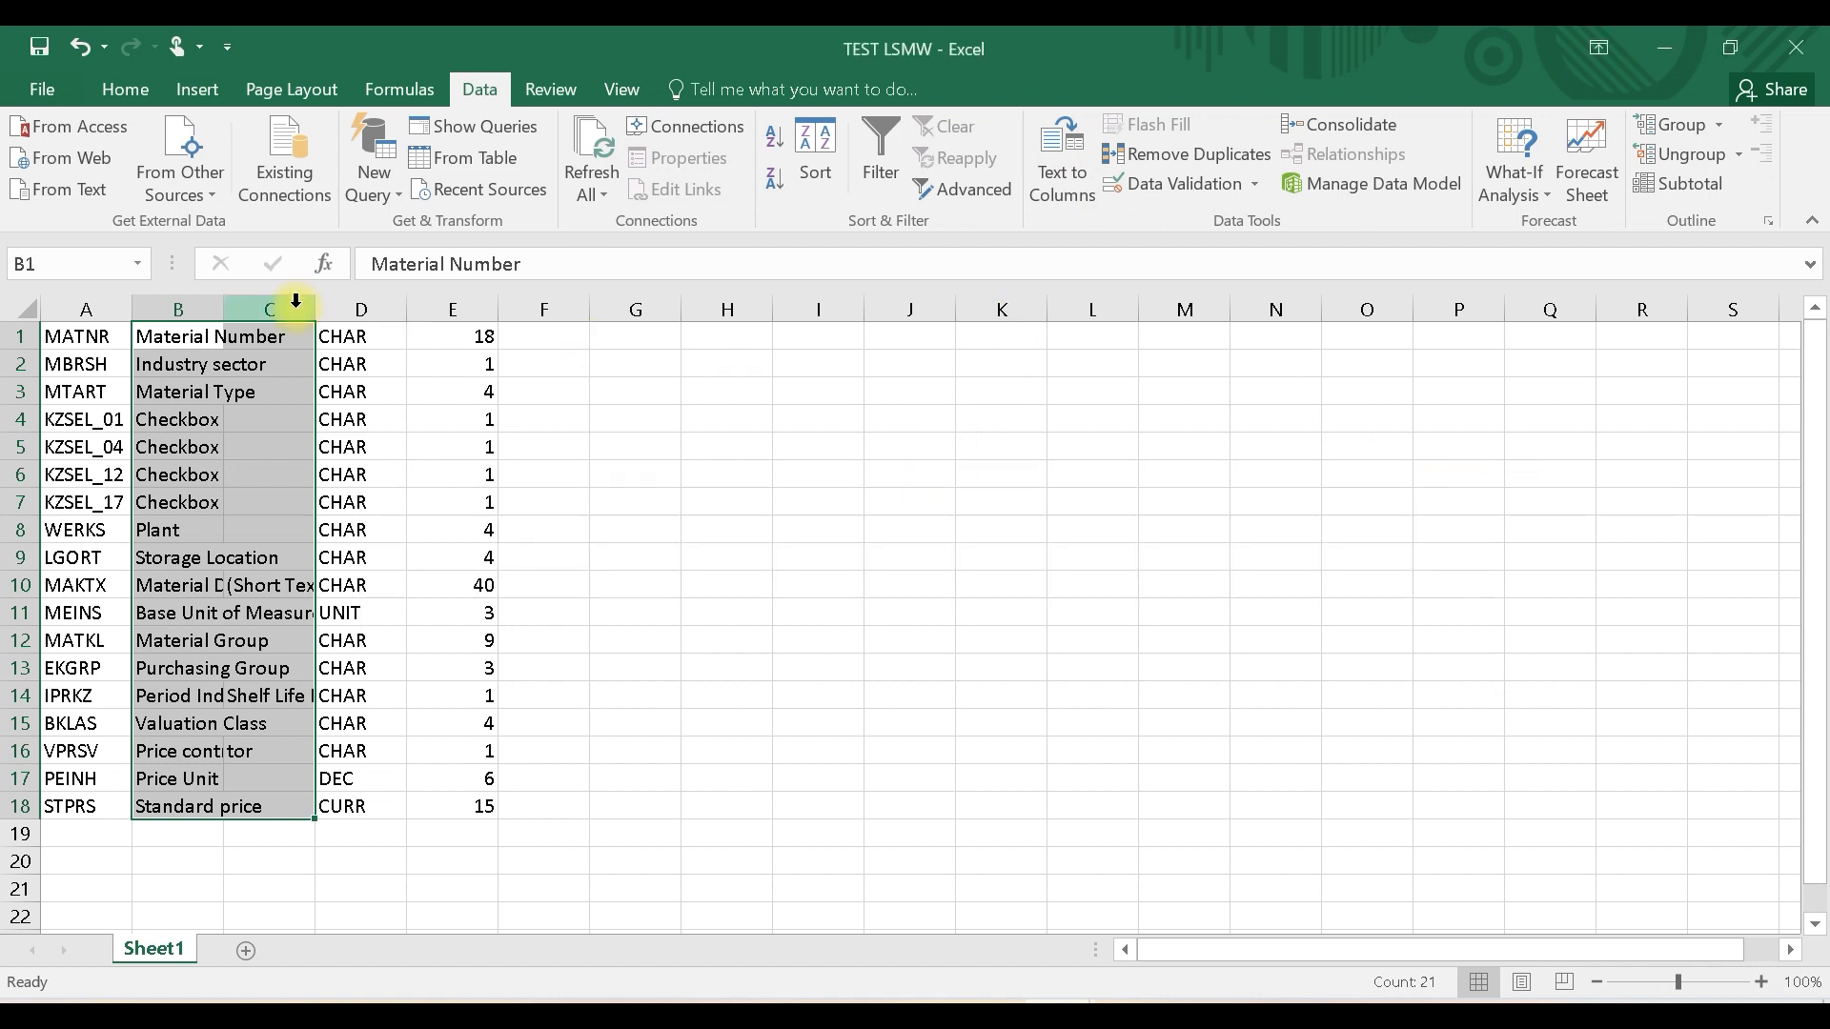
pyautogui.click(246, 350)
# Step: Run Text to Columns on the descriptions in B1:B18 with fixed width and General format
pyautogui.moveTo(150, 336); pyautogui.dragTo(193, 807)
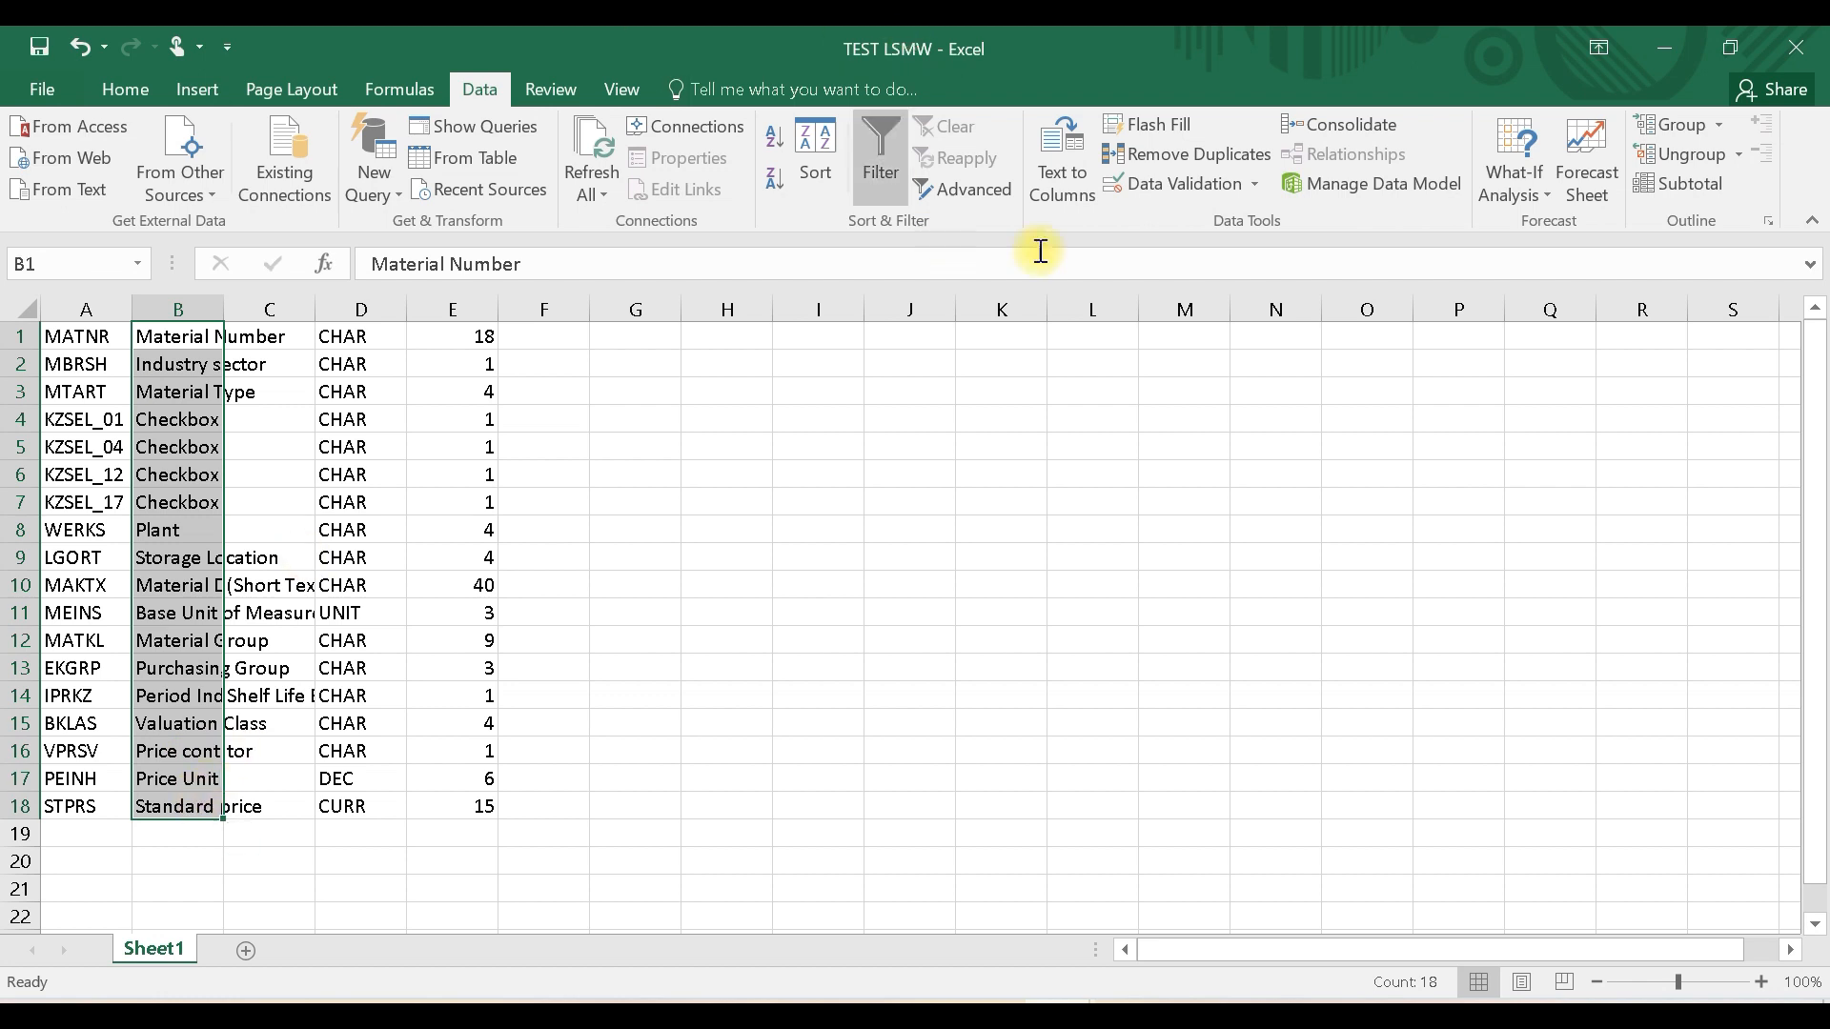
pyautogui.click(1064, 191)
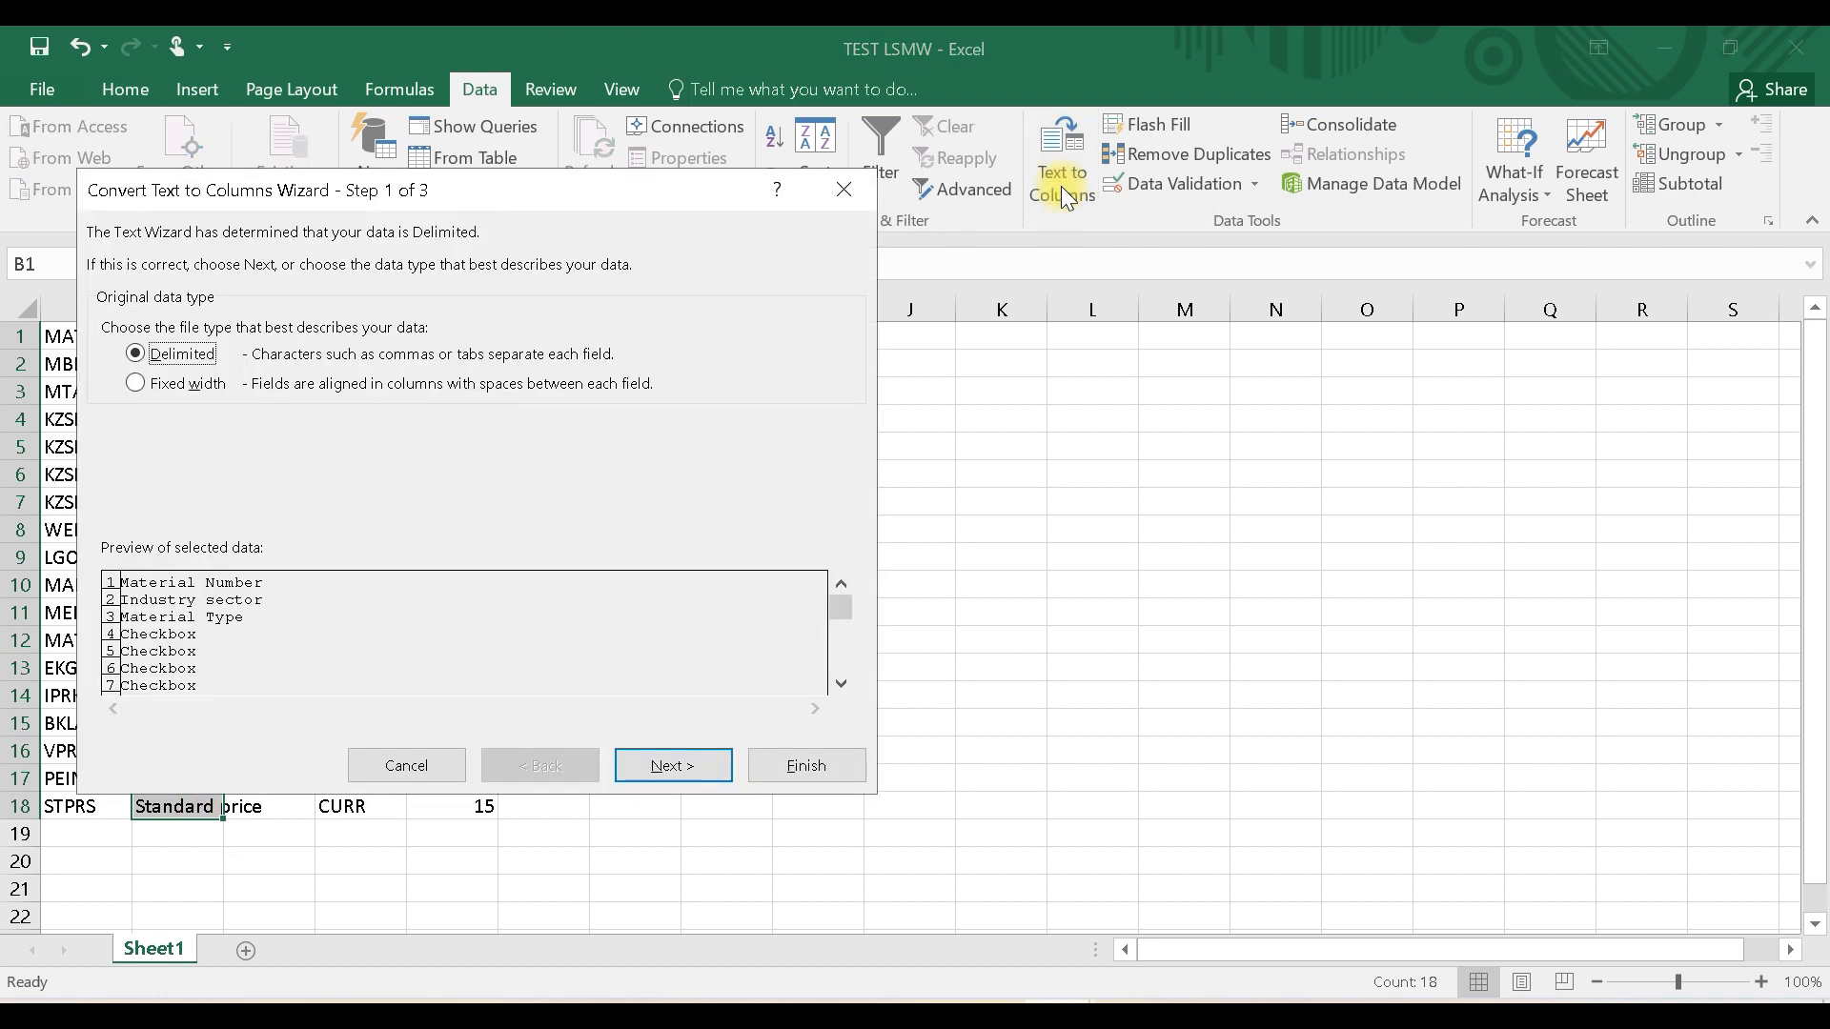
pyautogui.click(674, 770)
pyautogui.click(523, 763)
pyautogui.click(131, 384)
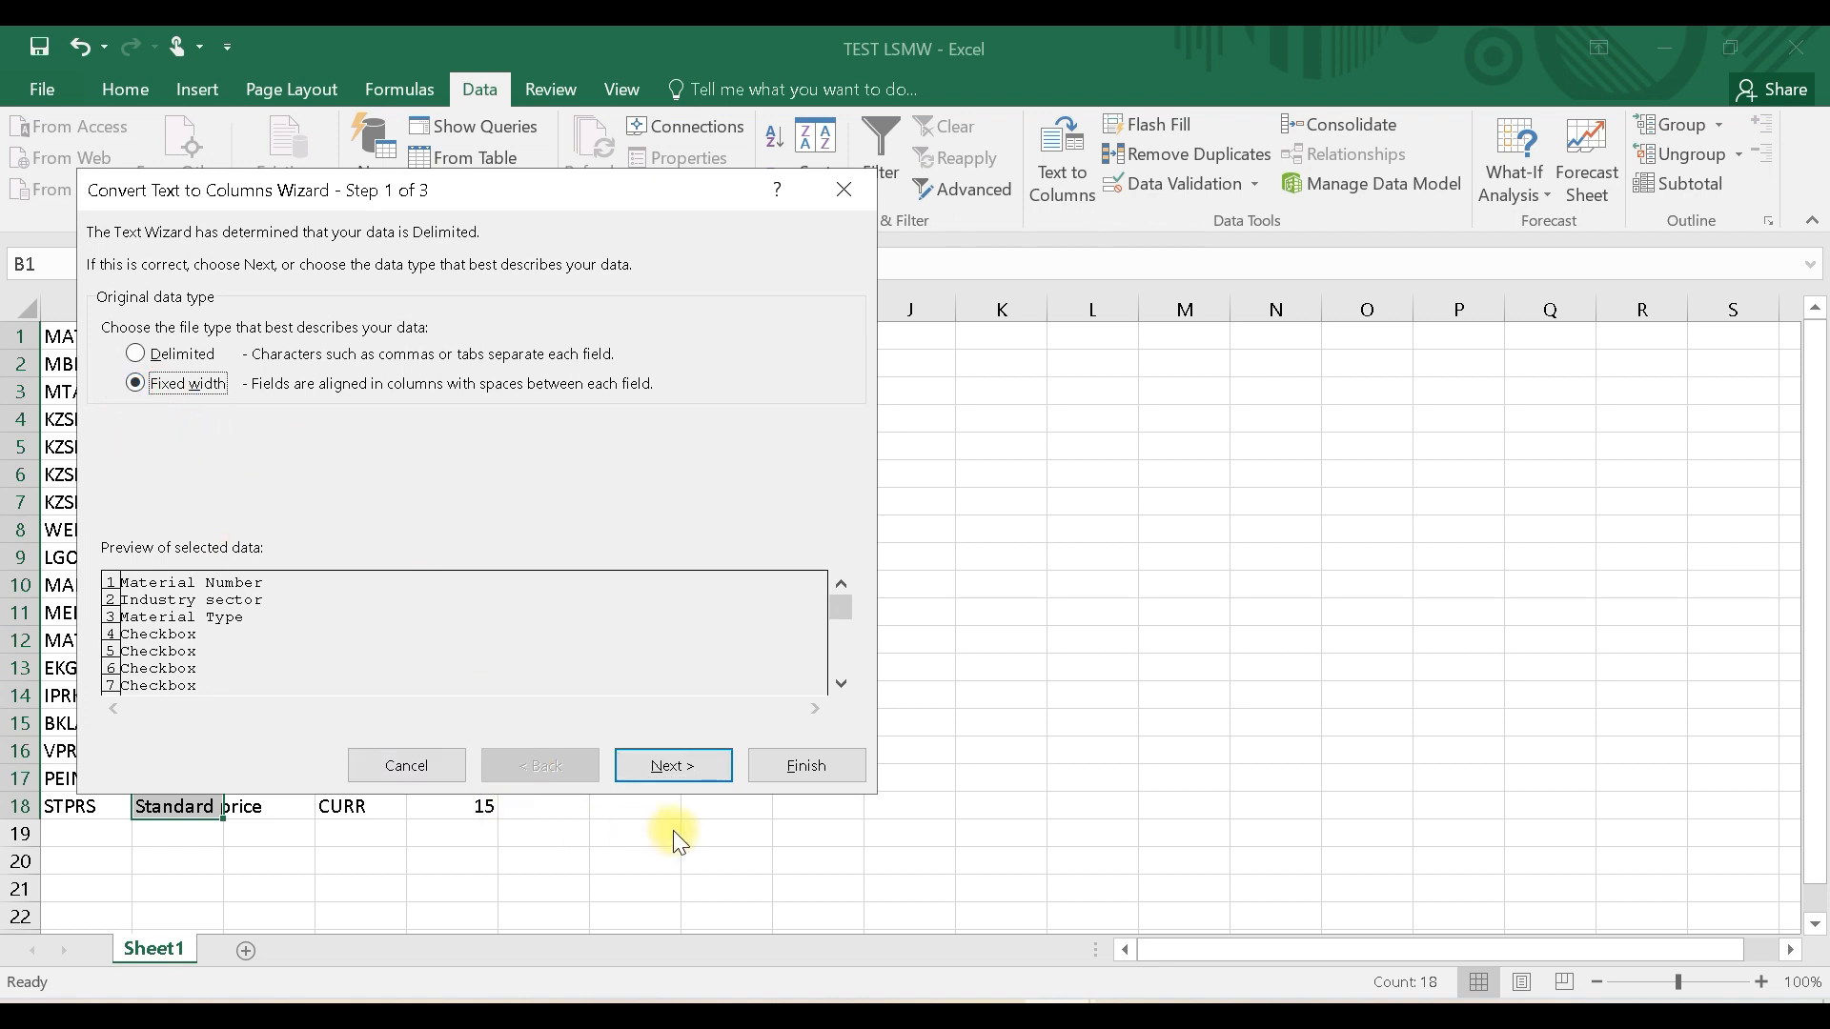
pyautogui.click(677, 762)
pyautogui.click(677, 758)
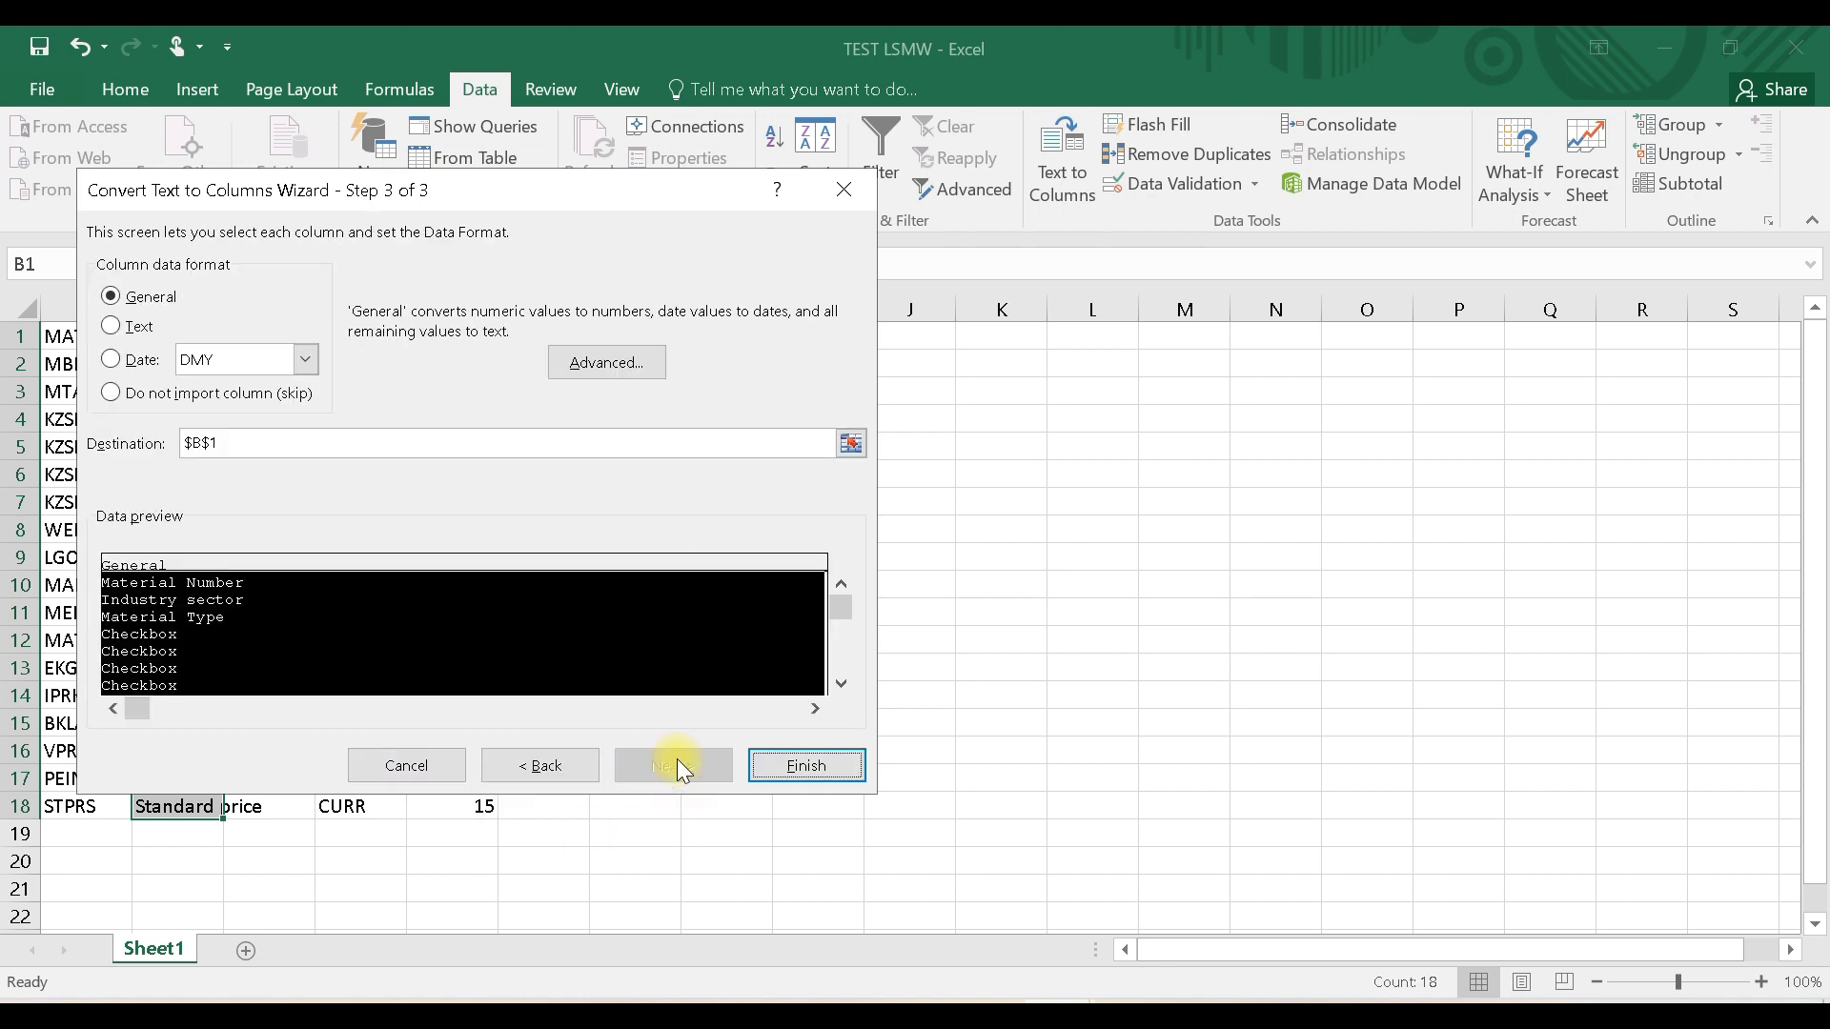
pyautogui.click(753, 768)
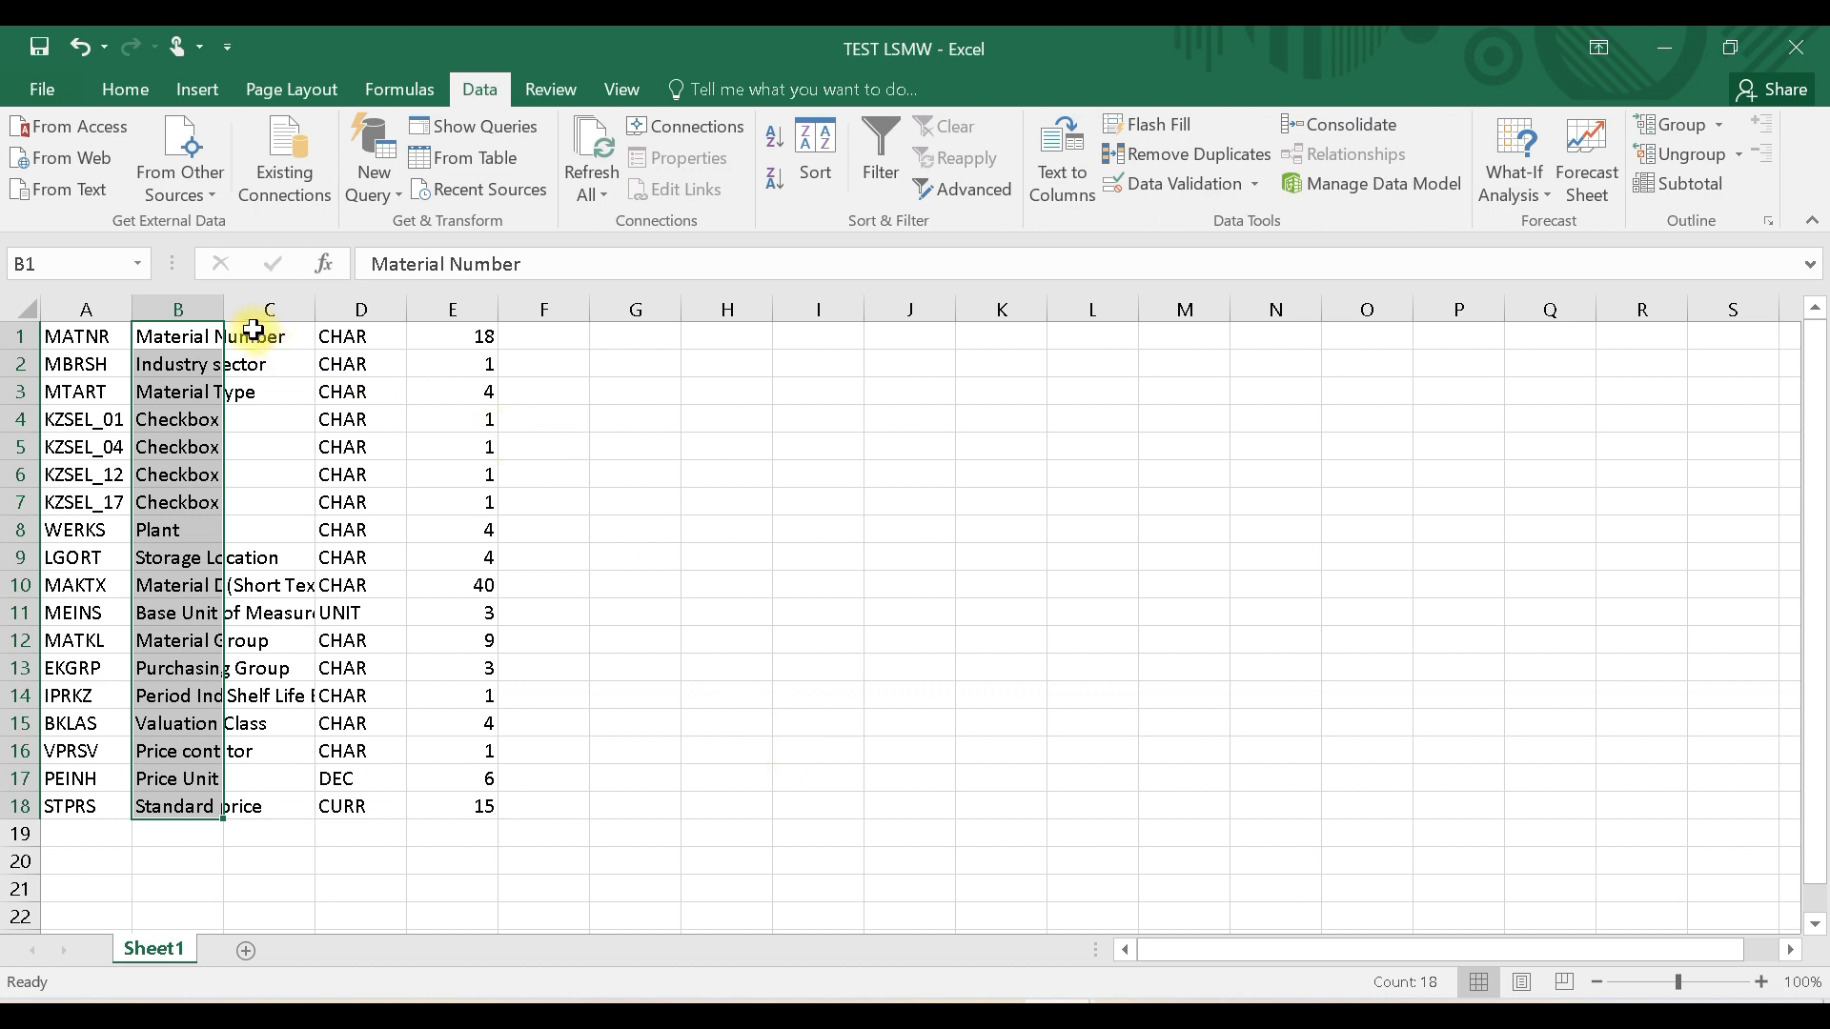
# Step: Run Text to Columns on the field types in D1:D18 with fixed width and General format
pyautogui.click(379, 332)
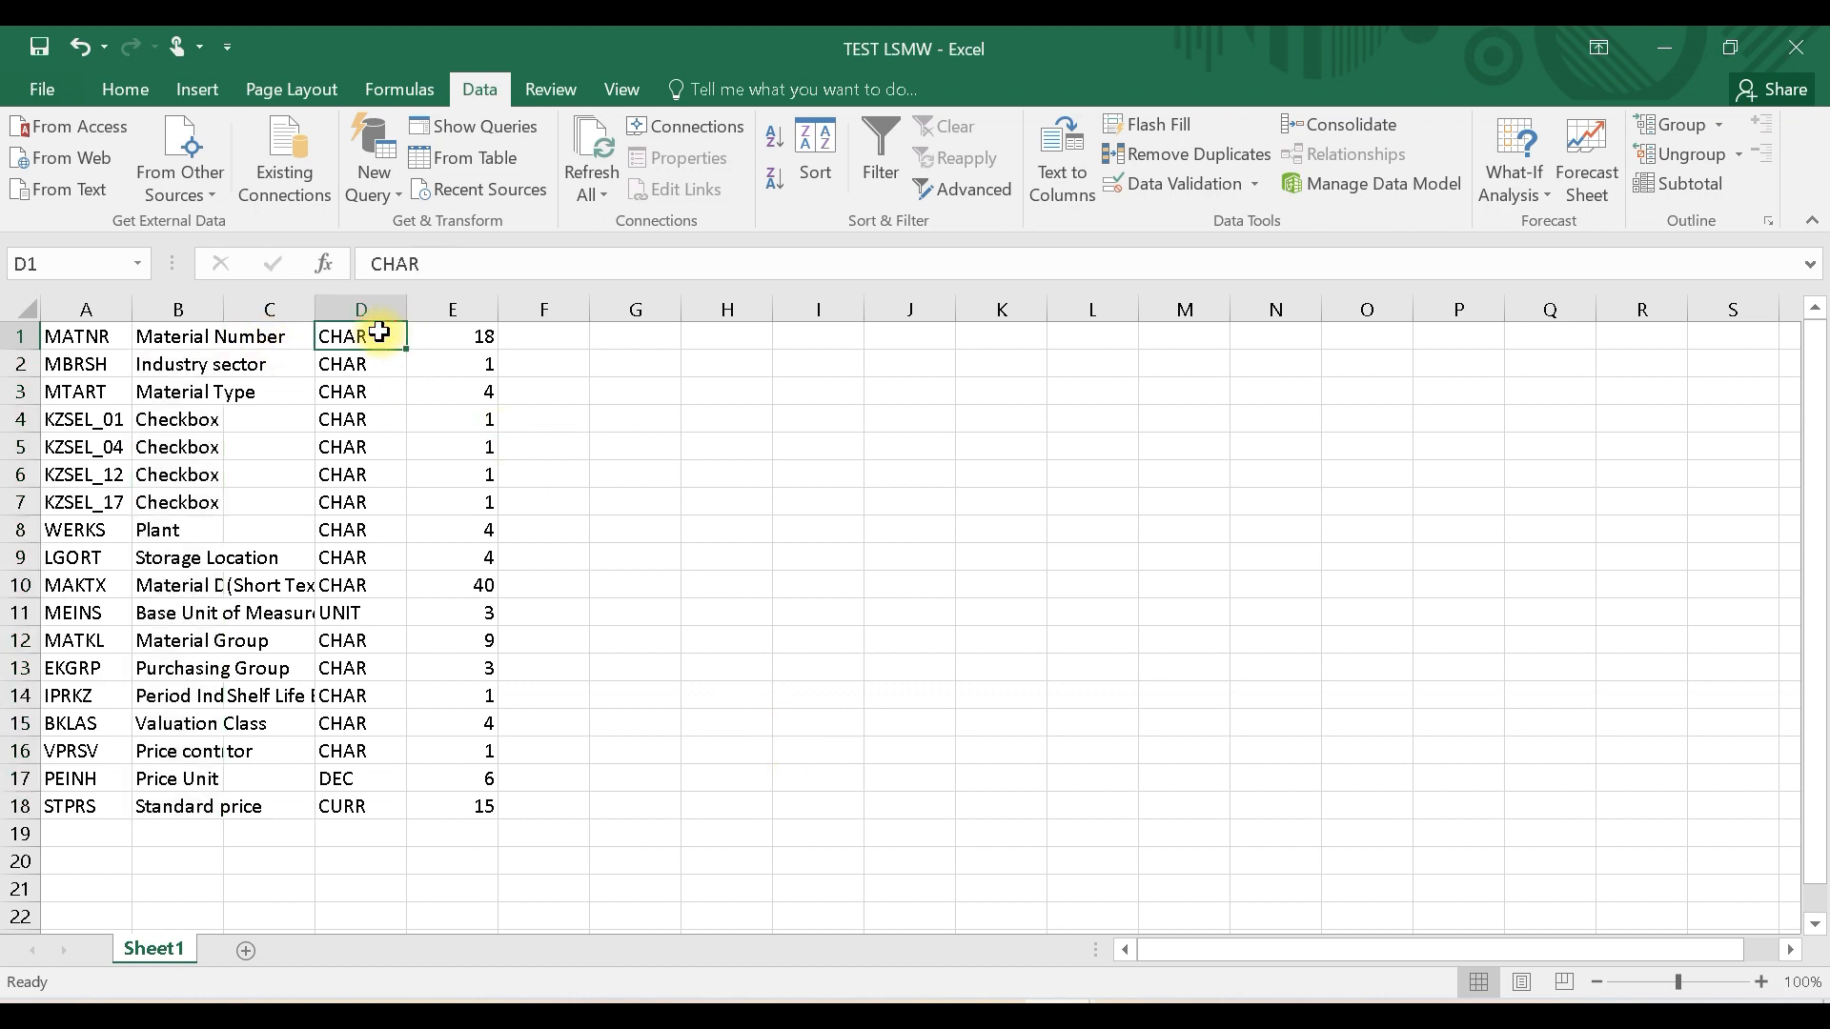
pyautogui.click(634, 416)
pyautogui.moveTo(359, 340); pyautogui.dragTo(368, 805)
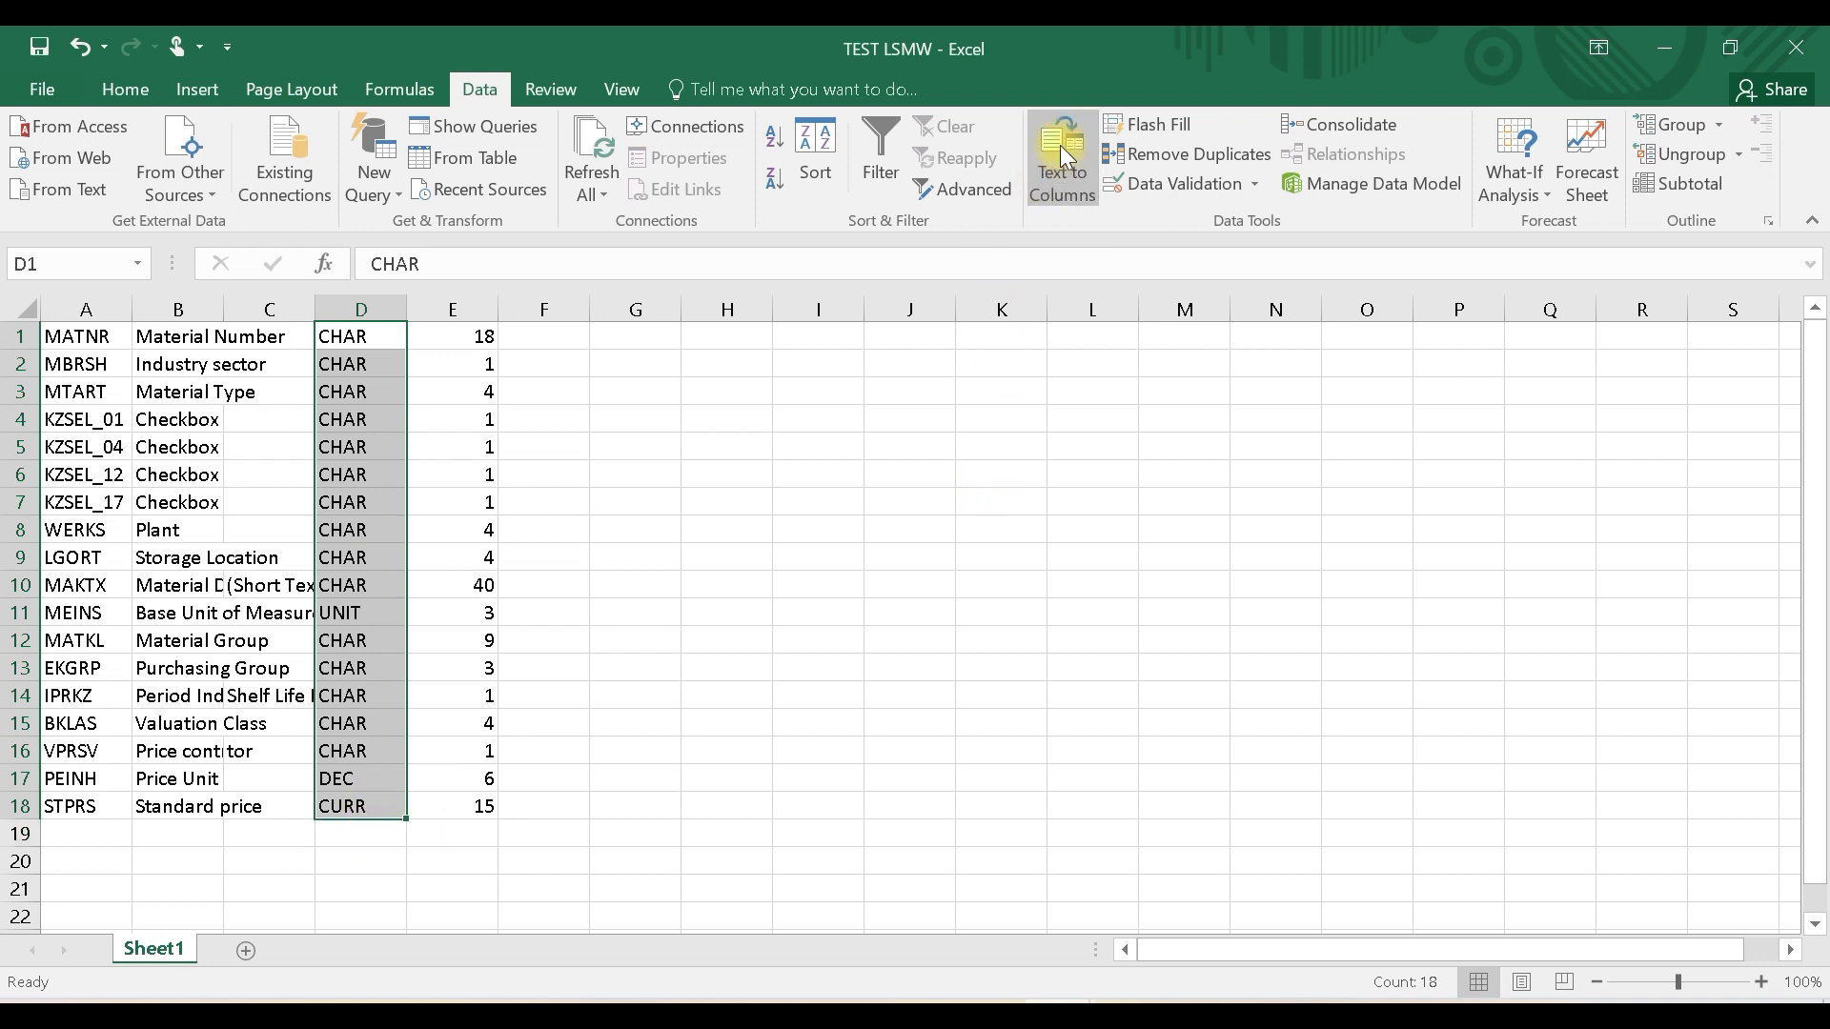
pyautogui.click(1059, 148)
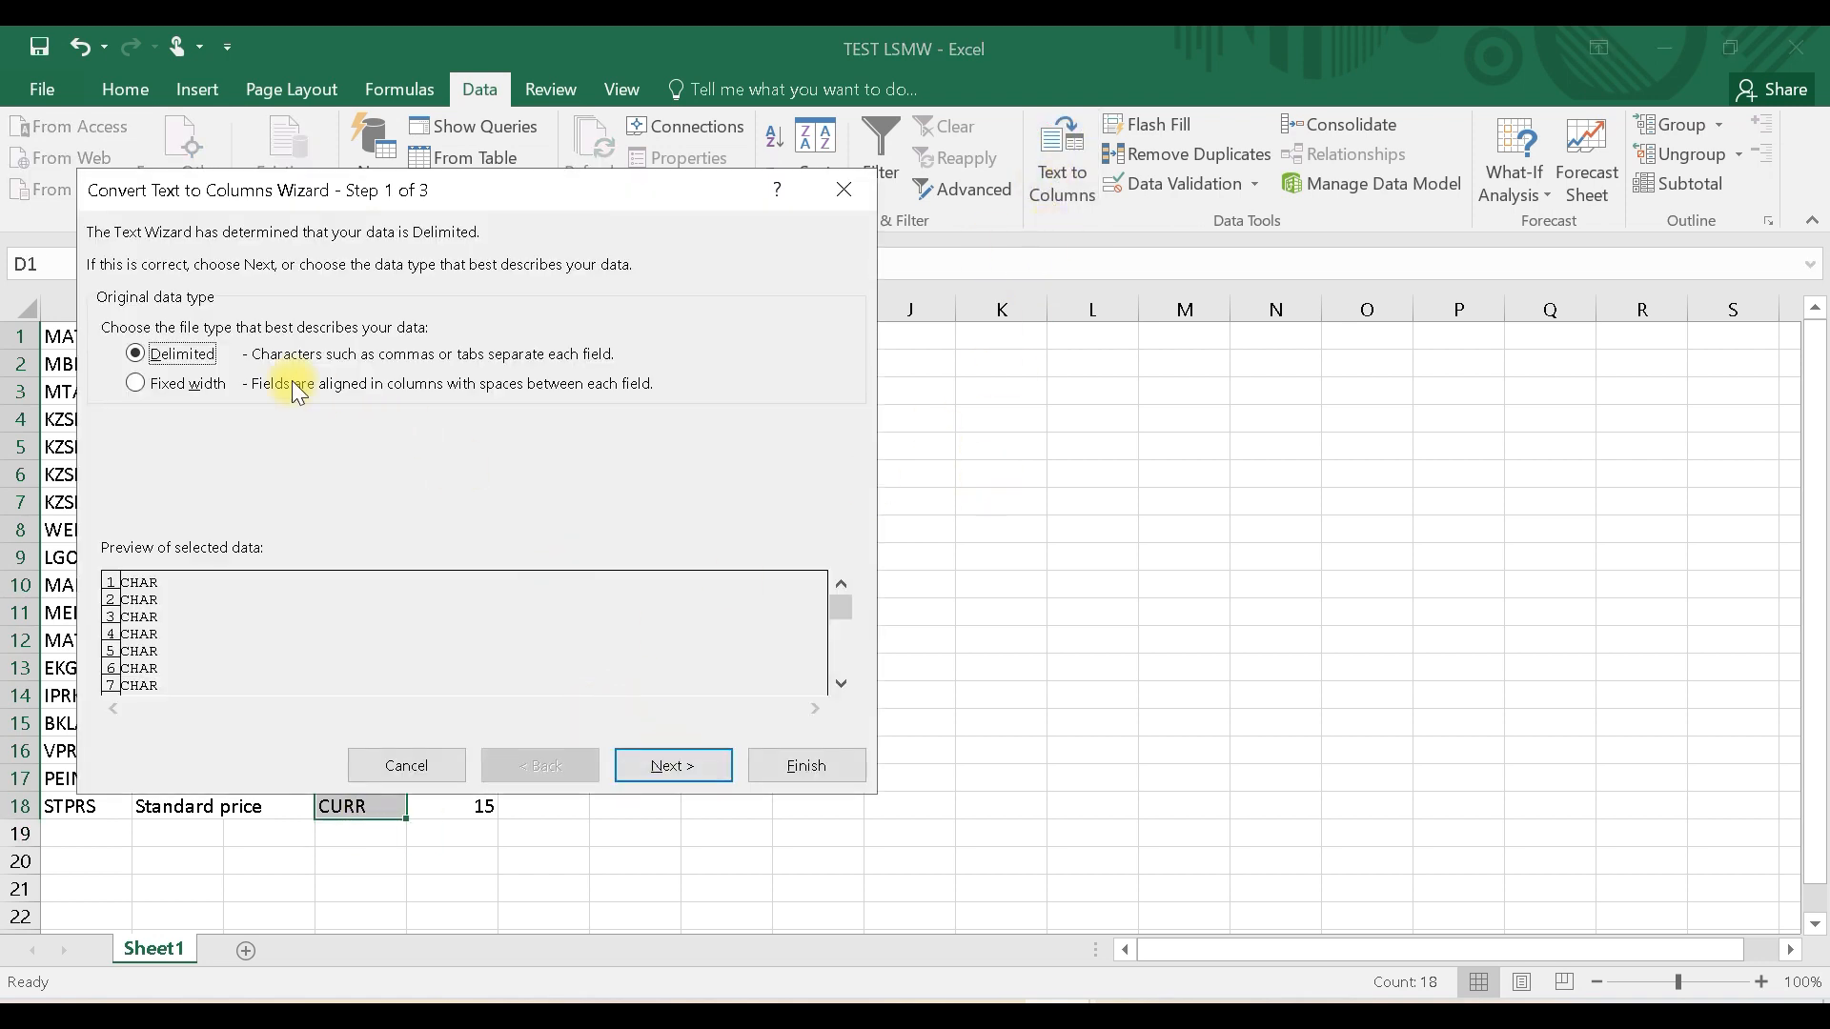
pyautogui.click(135, 383)
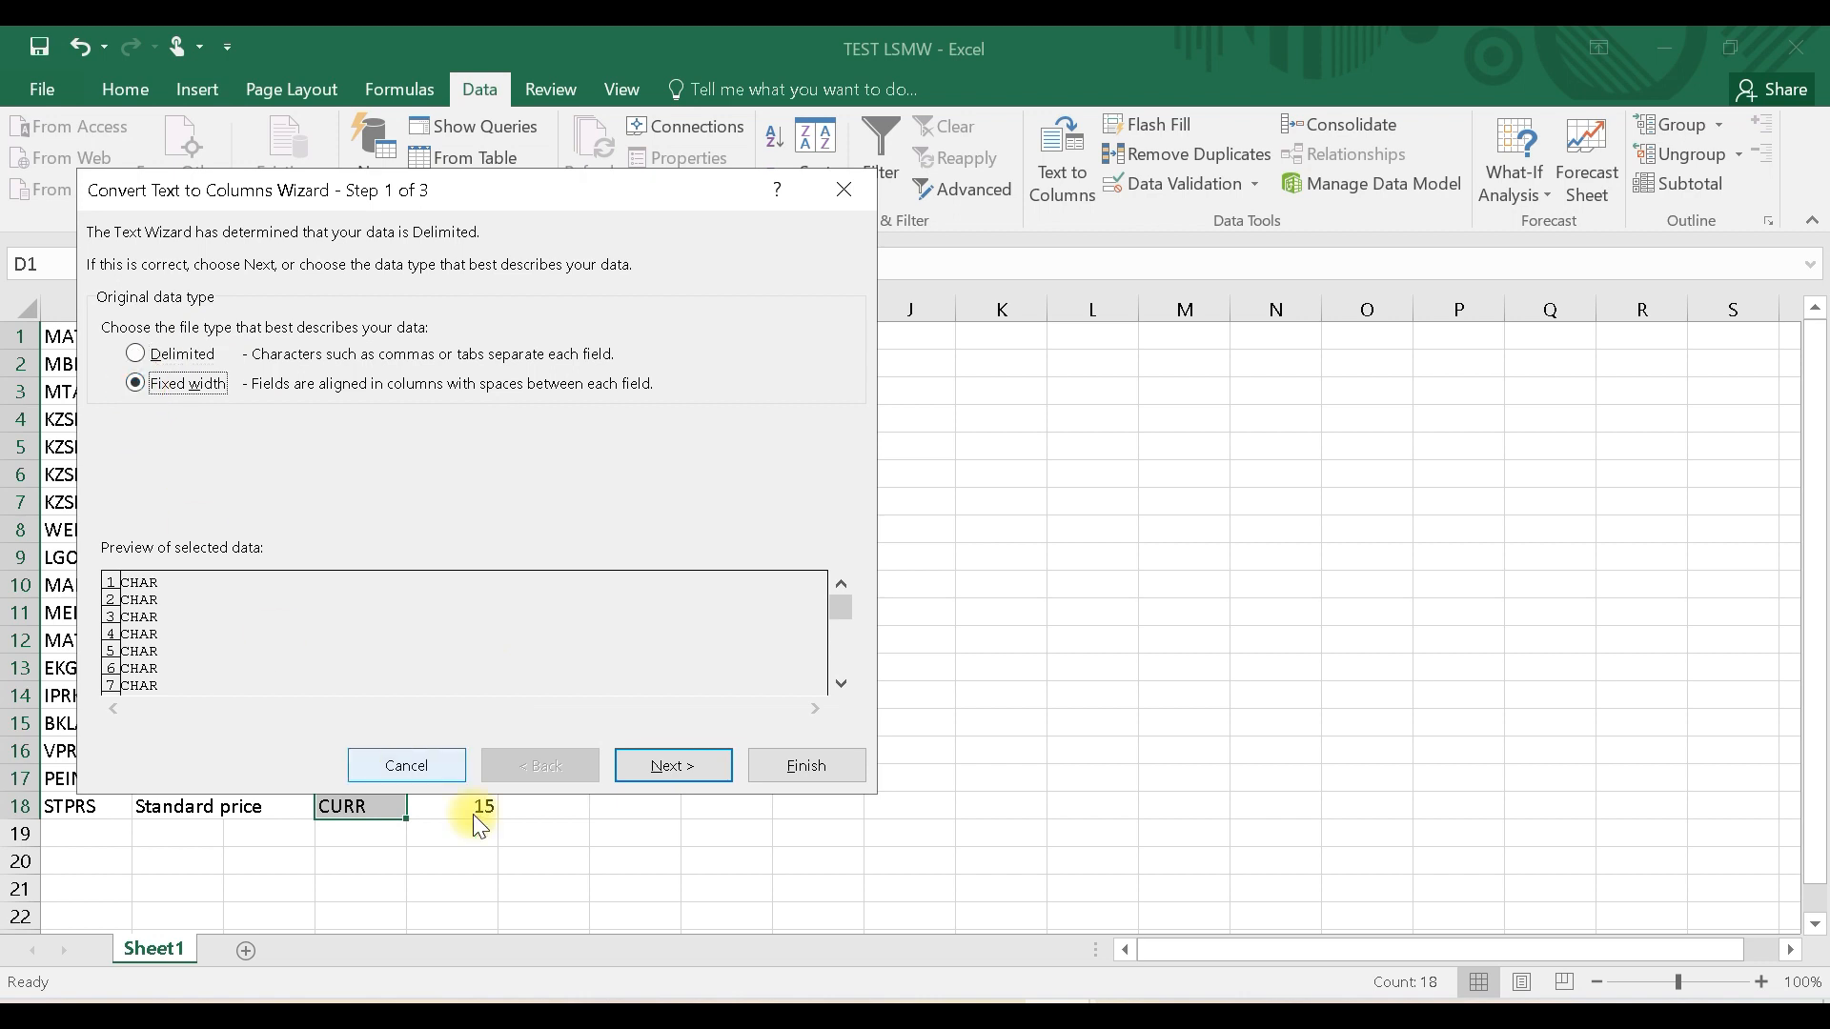
pyautogui.click(656, 766)
pyautogui.click(656, 766)
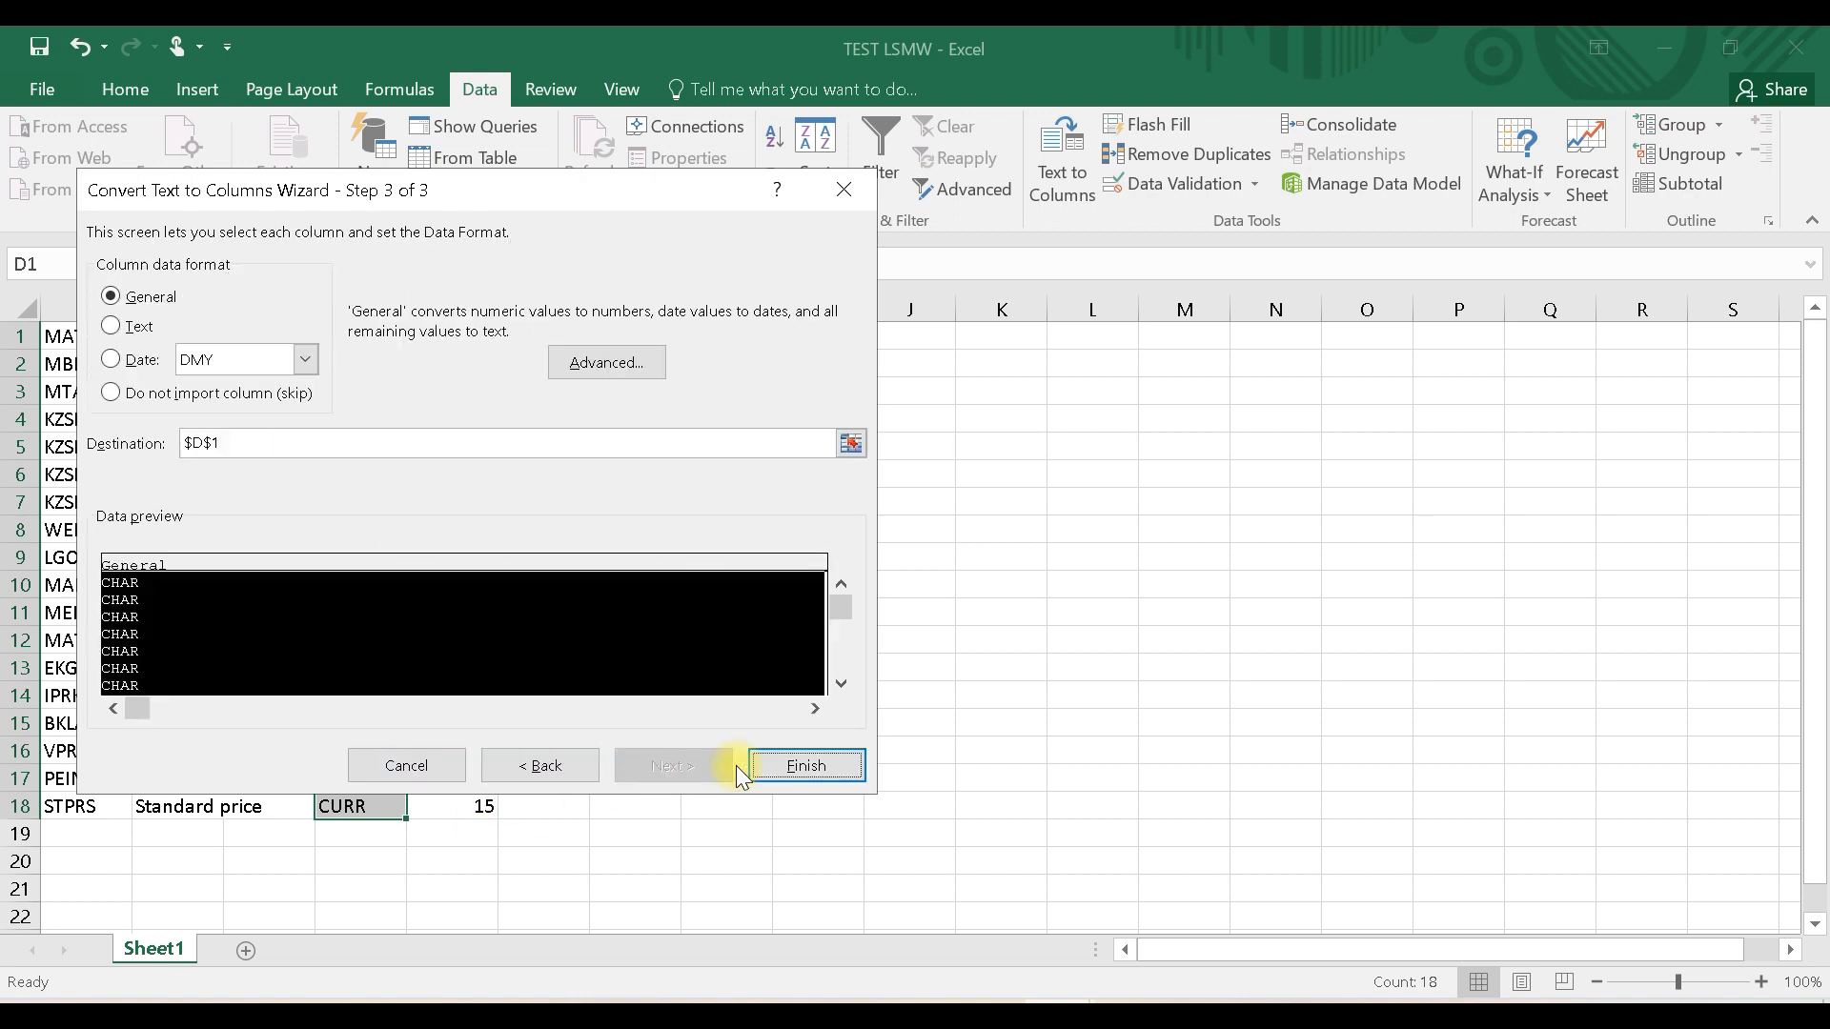
pyautogui.click(776, 766)
# Step: AutoFit the column widths of the field table in A1:E18
pyautogui.moveTo(453, 335); pyautogui.dragTo(438, 804)
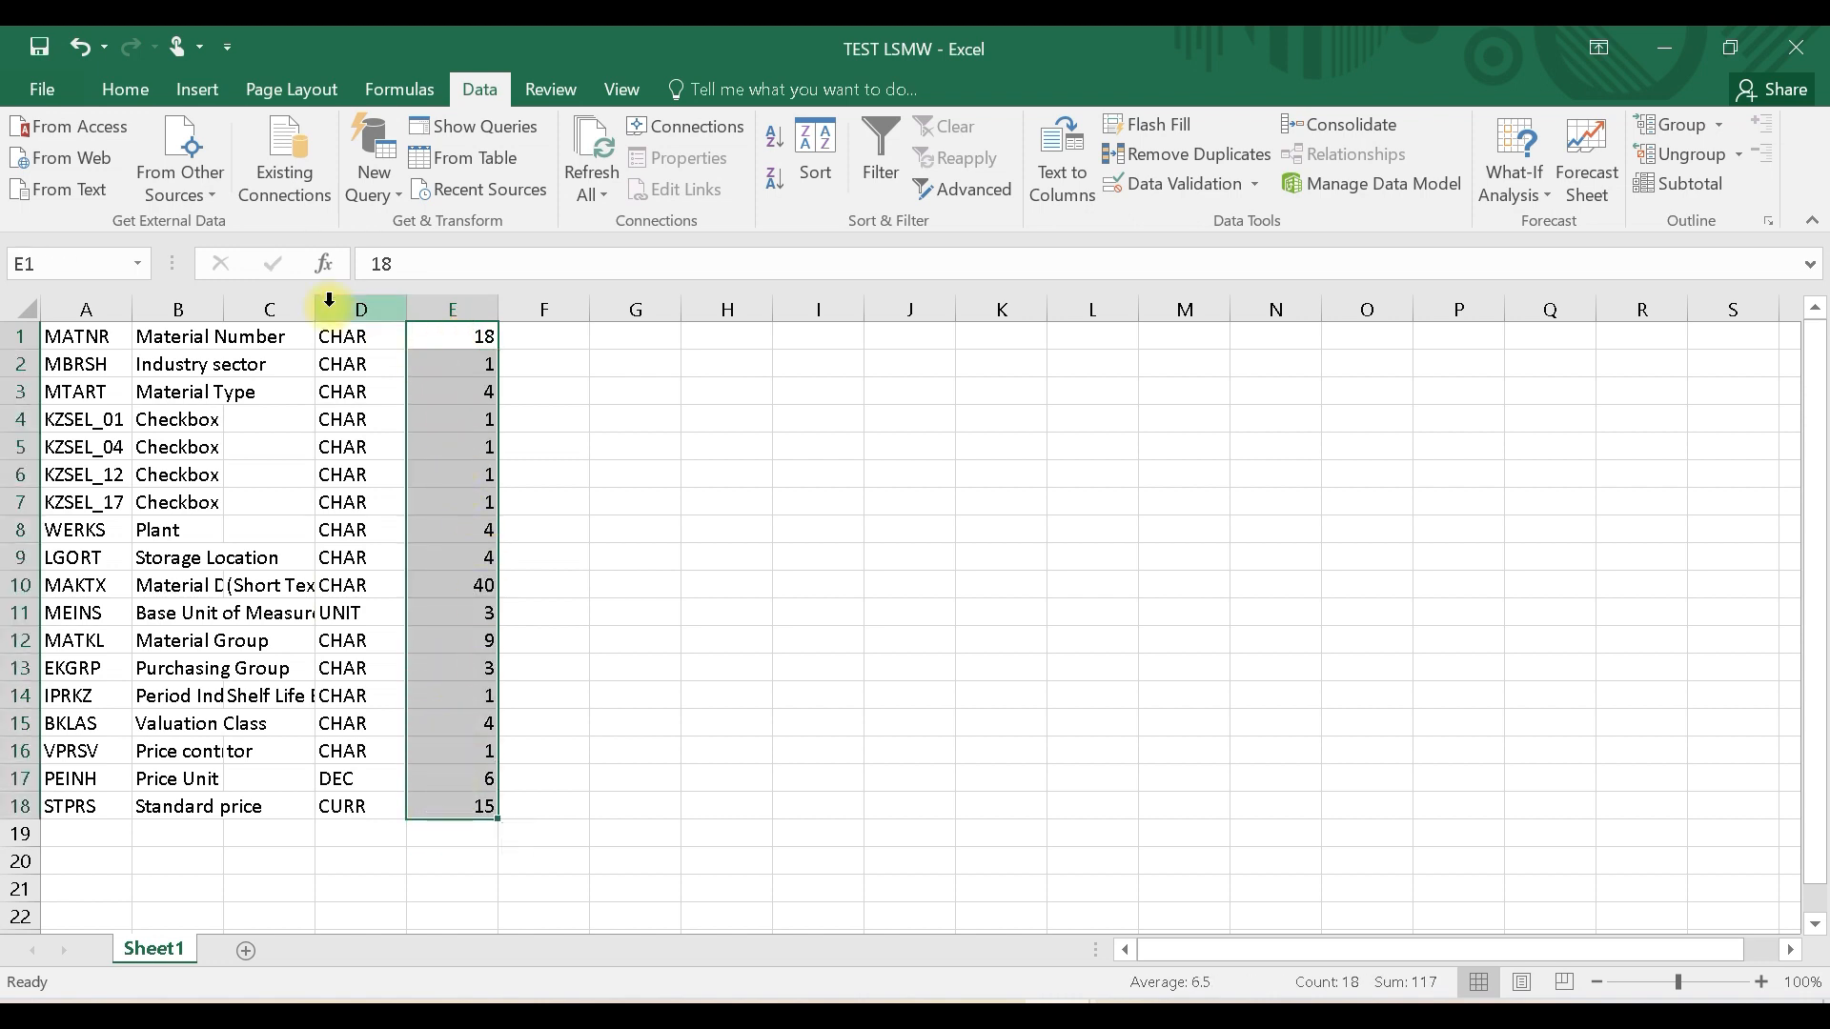
pyautogui.moveTo(54, 329); pyautogui.dragTo(484, 815)
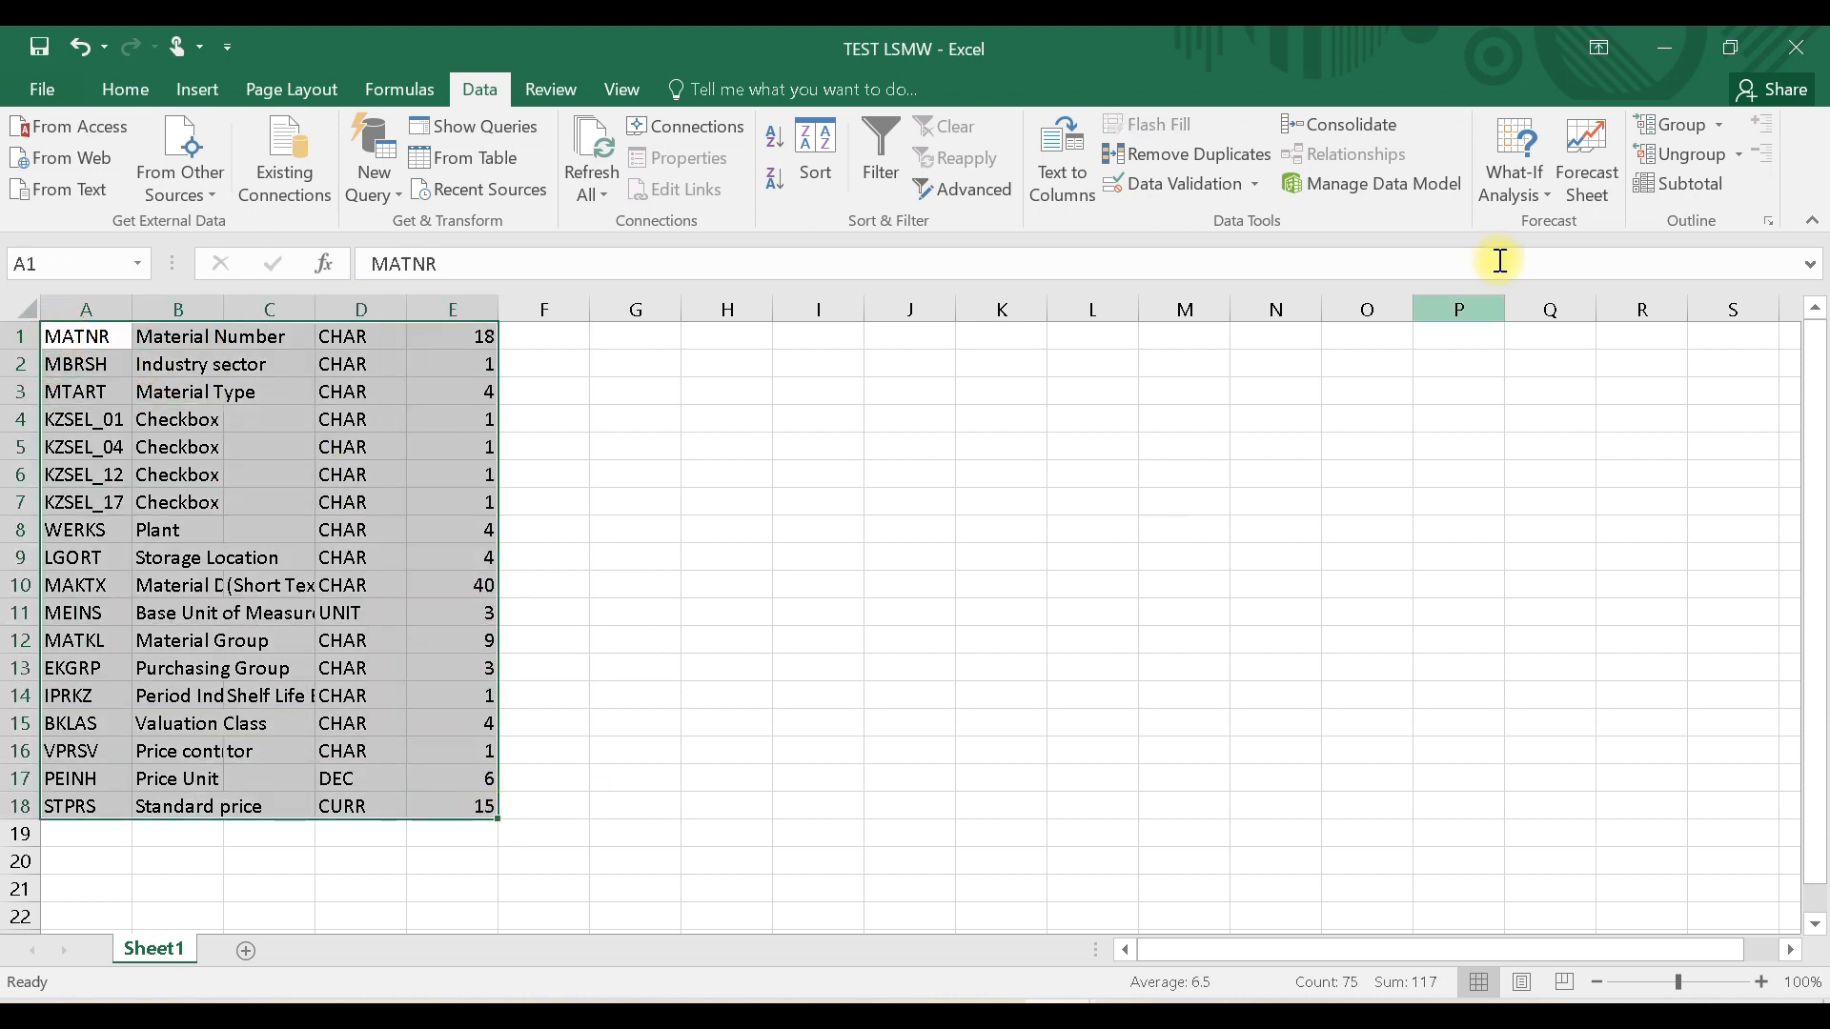
pyautogui.click(123, 88)
pyautogui.click(1369, 195)
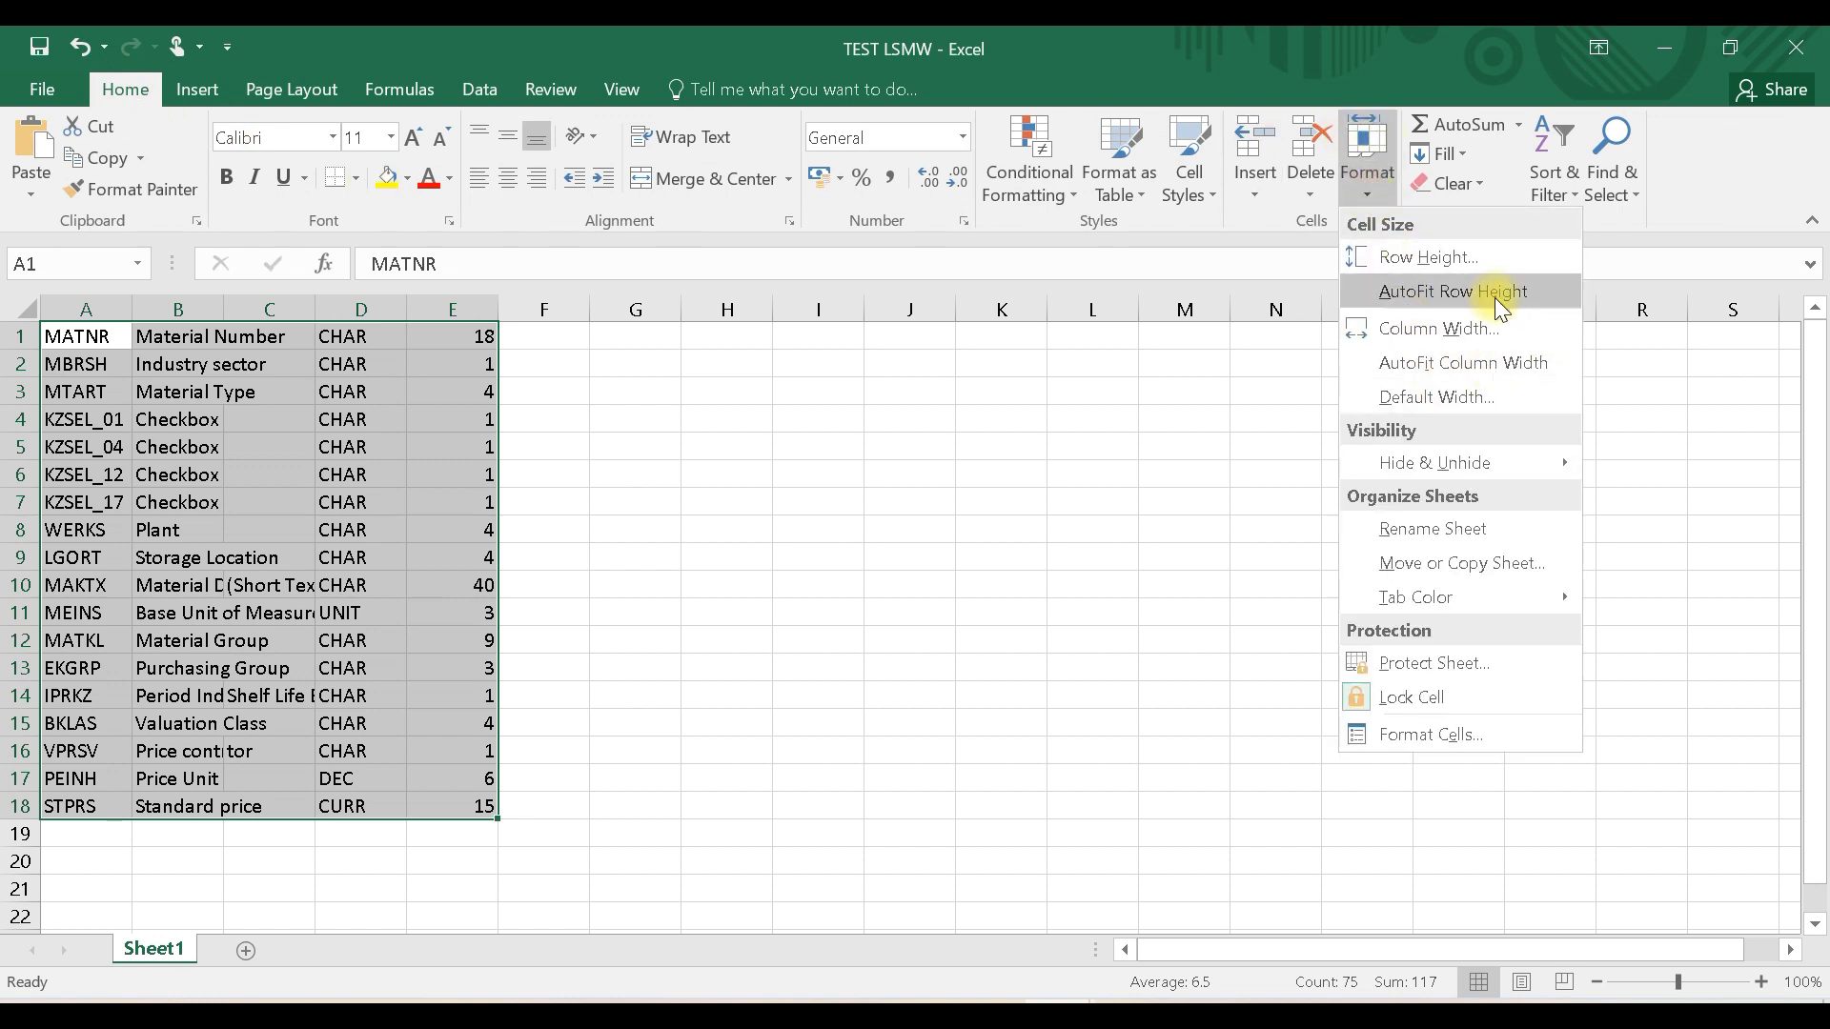
pyautogui.click(1489, 363)
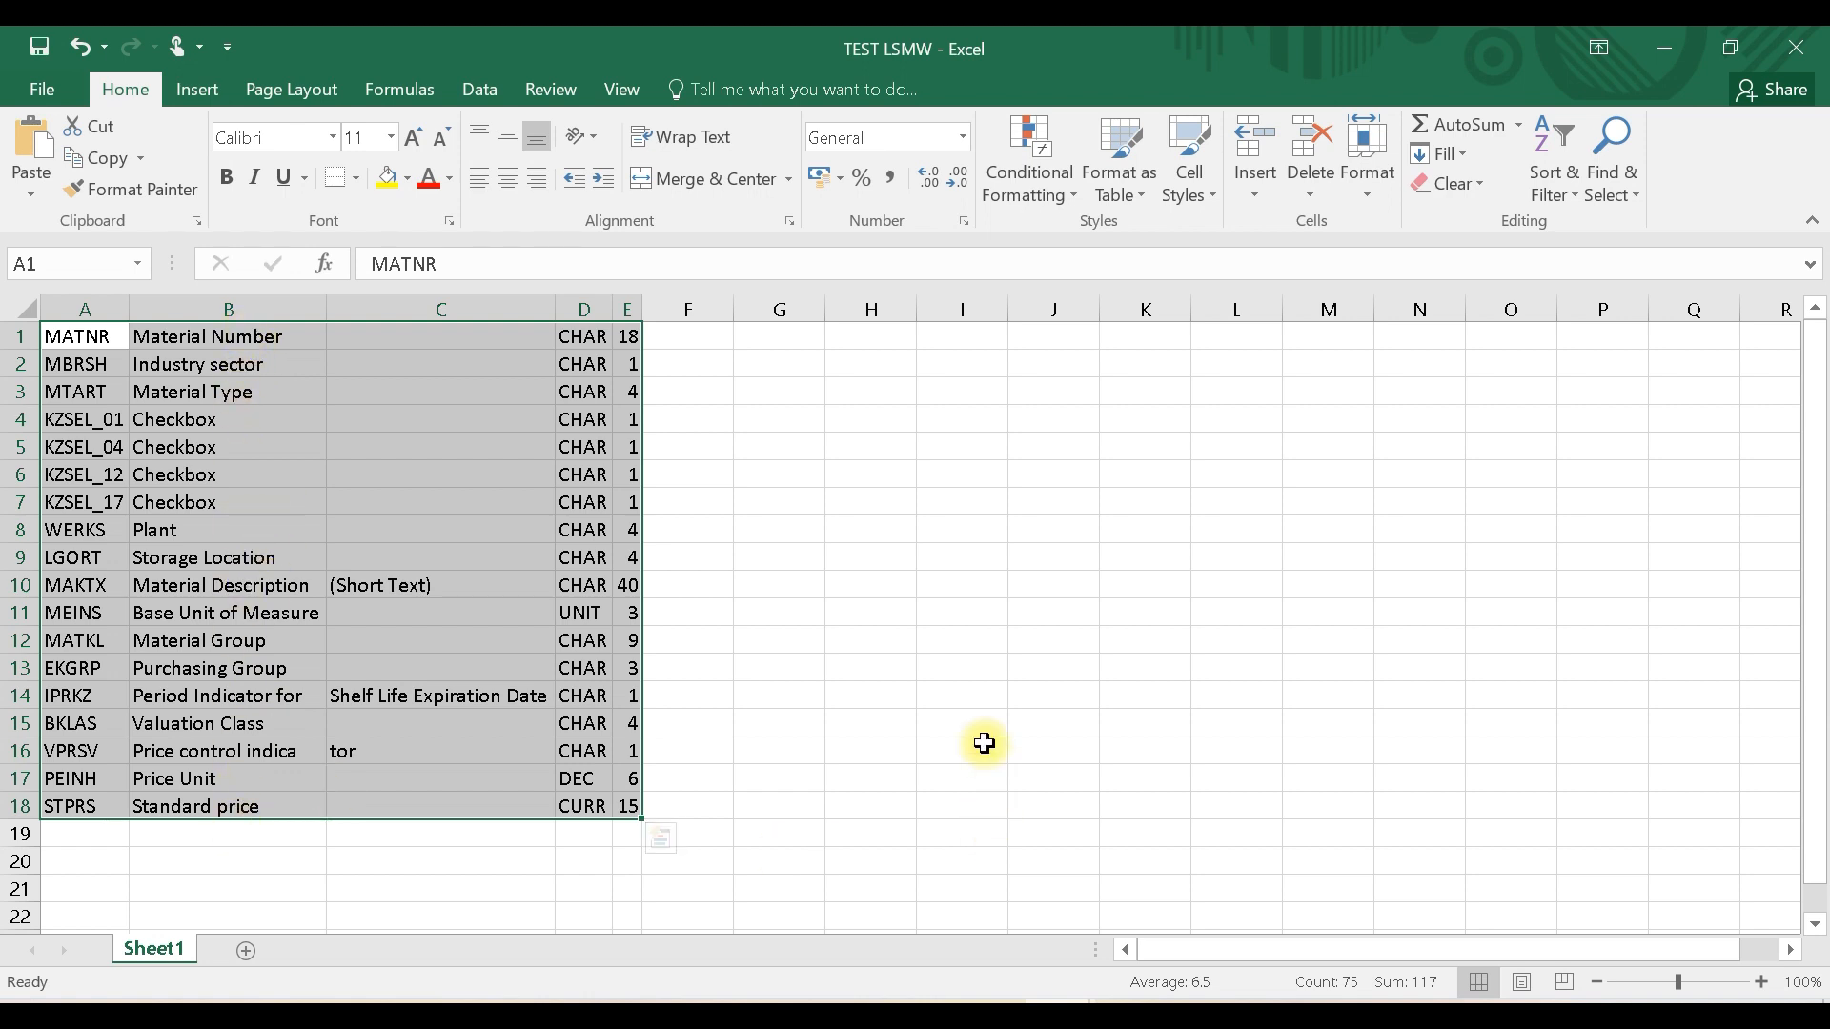
pyautogui.click(848, 611)
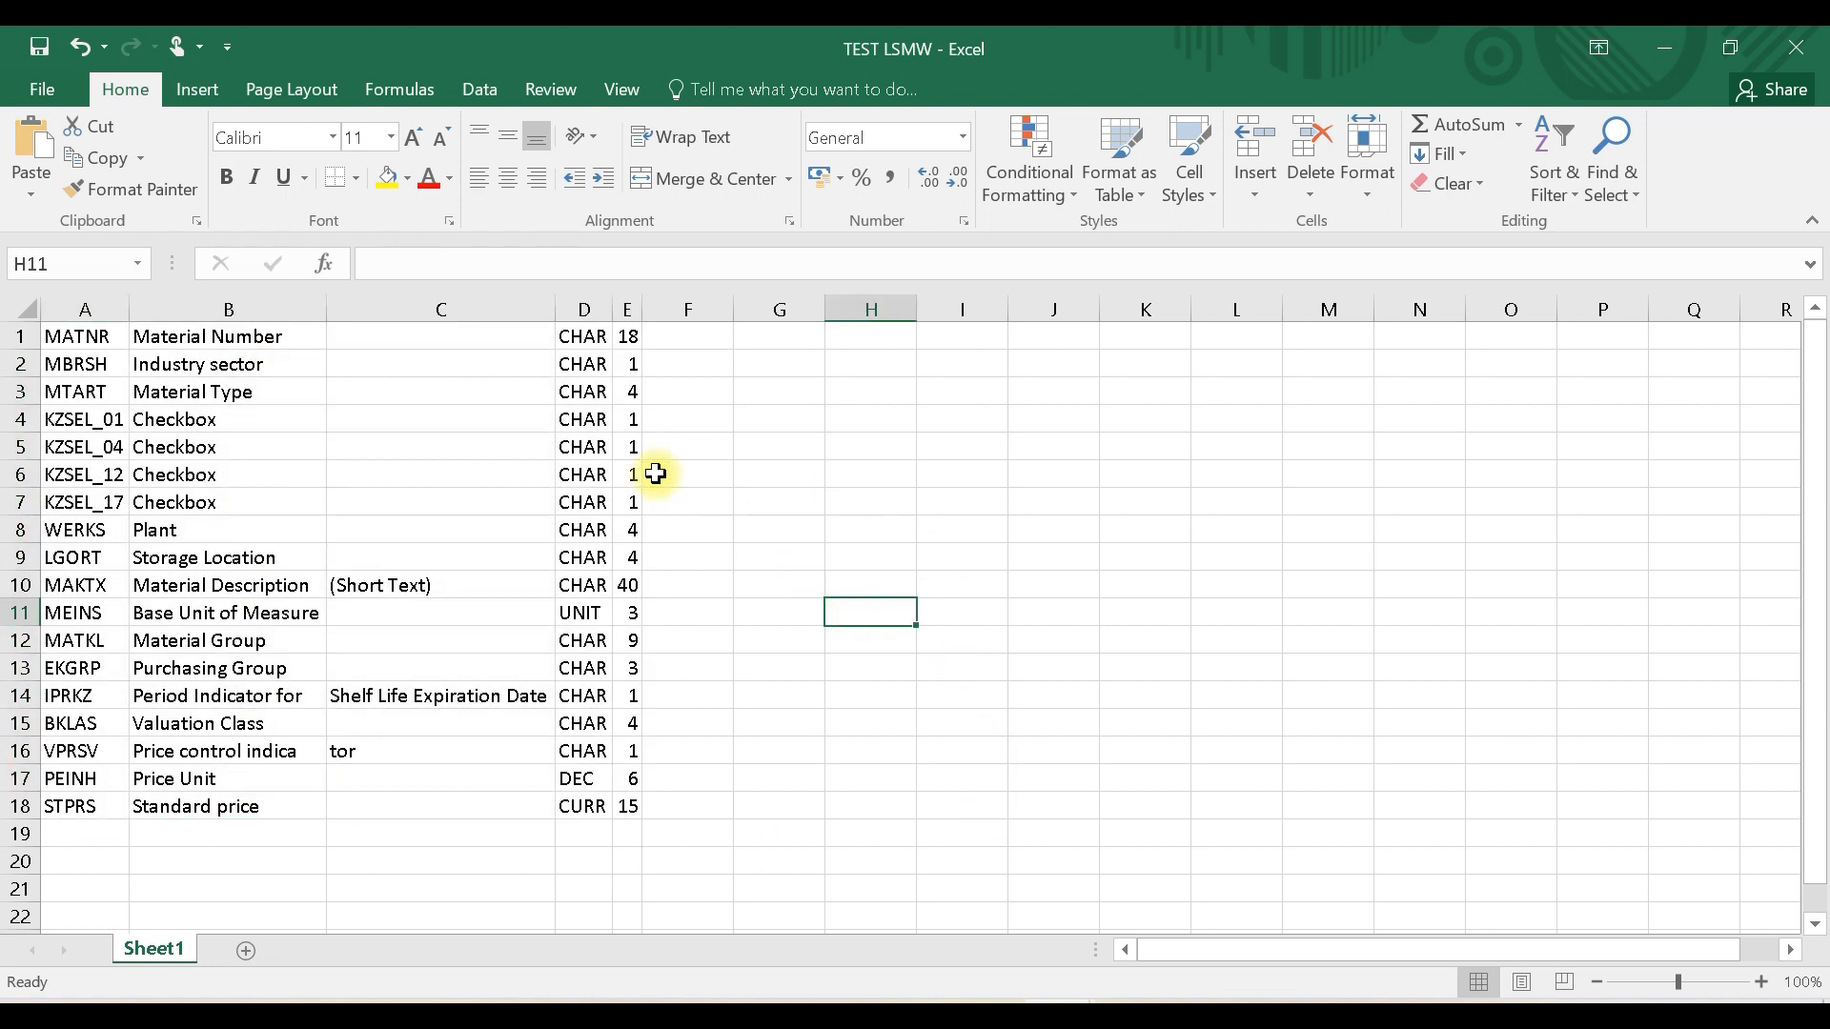
# Step: Delete column C, which holds the split-off remainders of the field descriptions
pyautogui.click(441, 305)
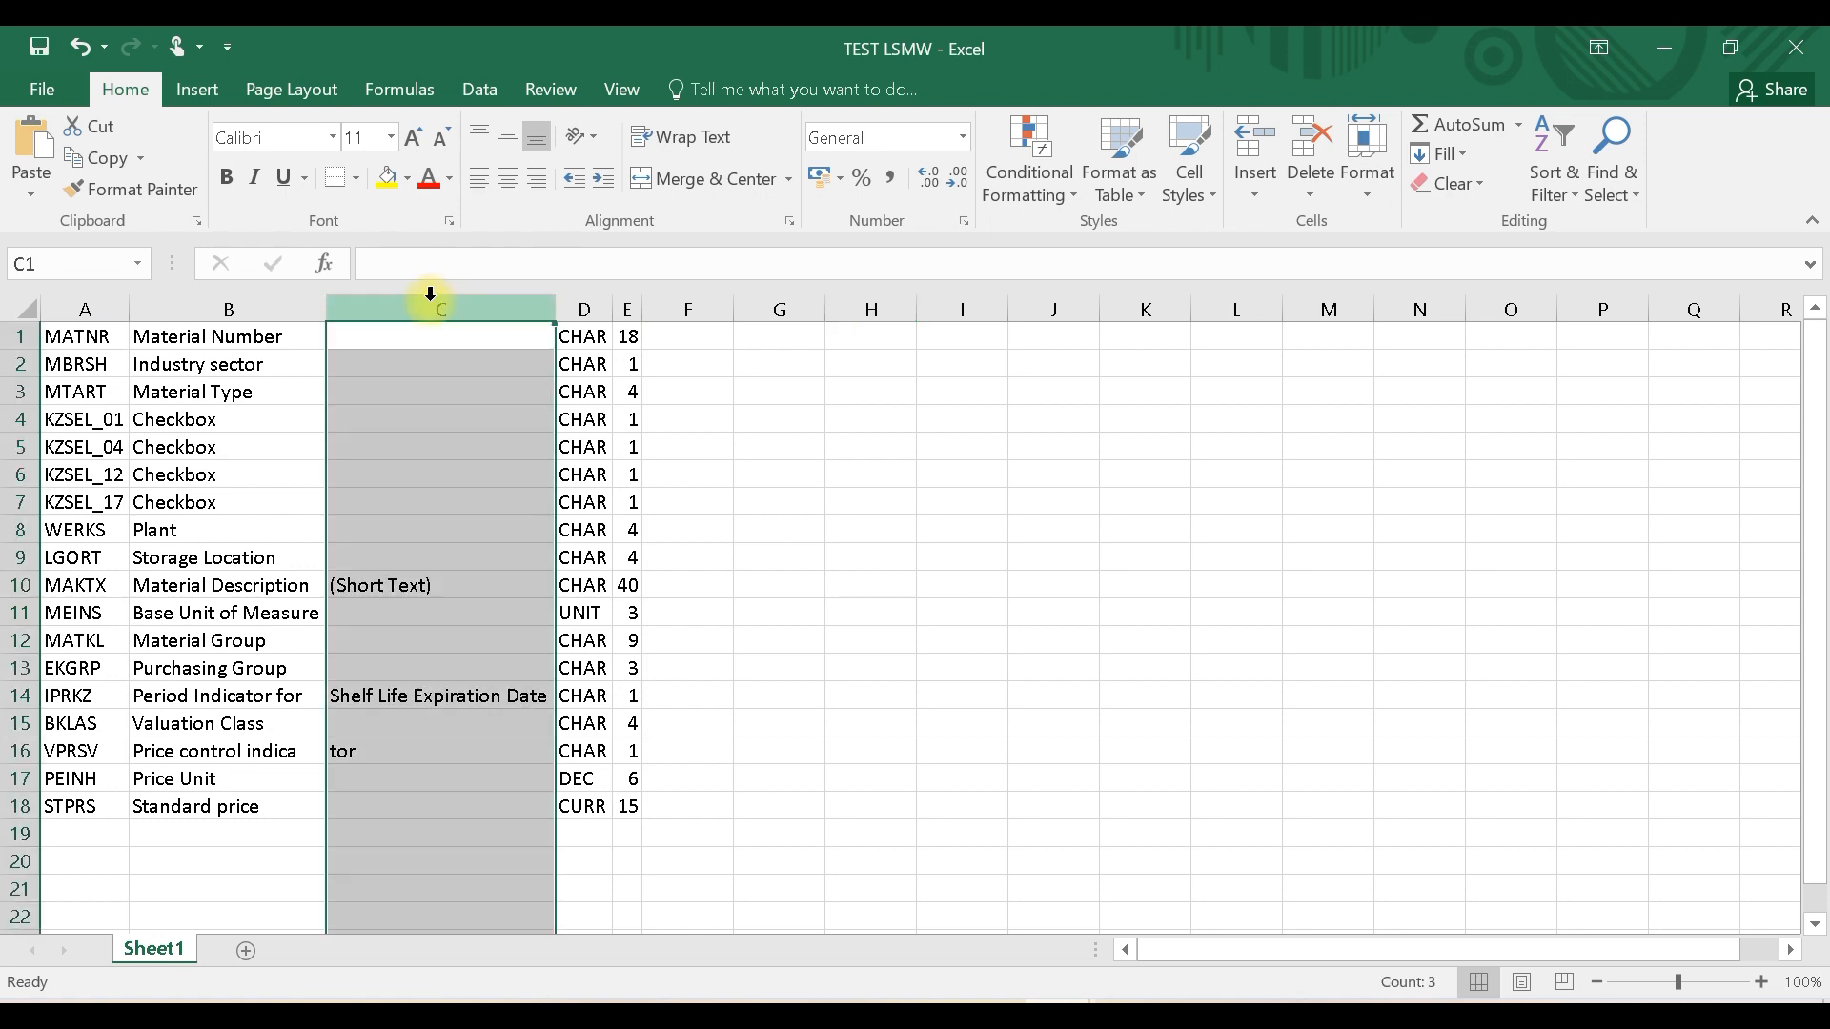
pyautogui.rightClick(431, 306)
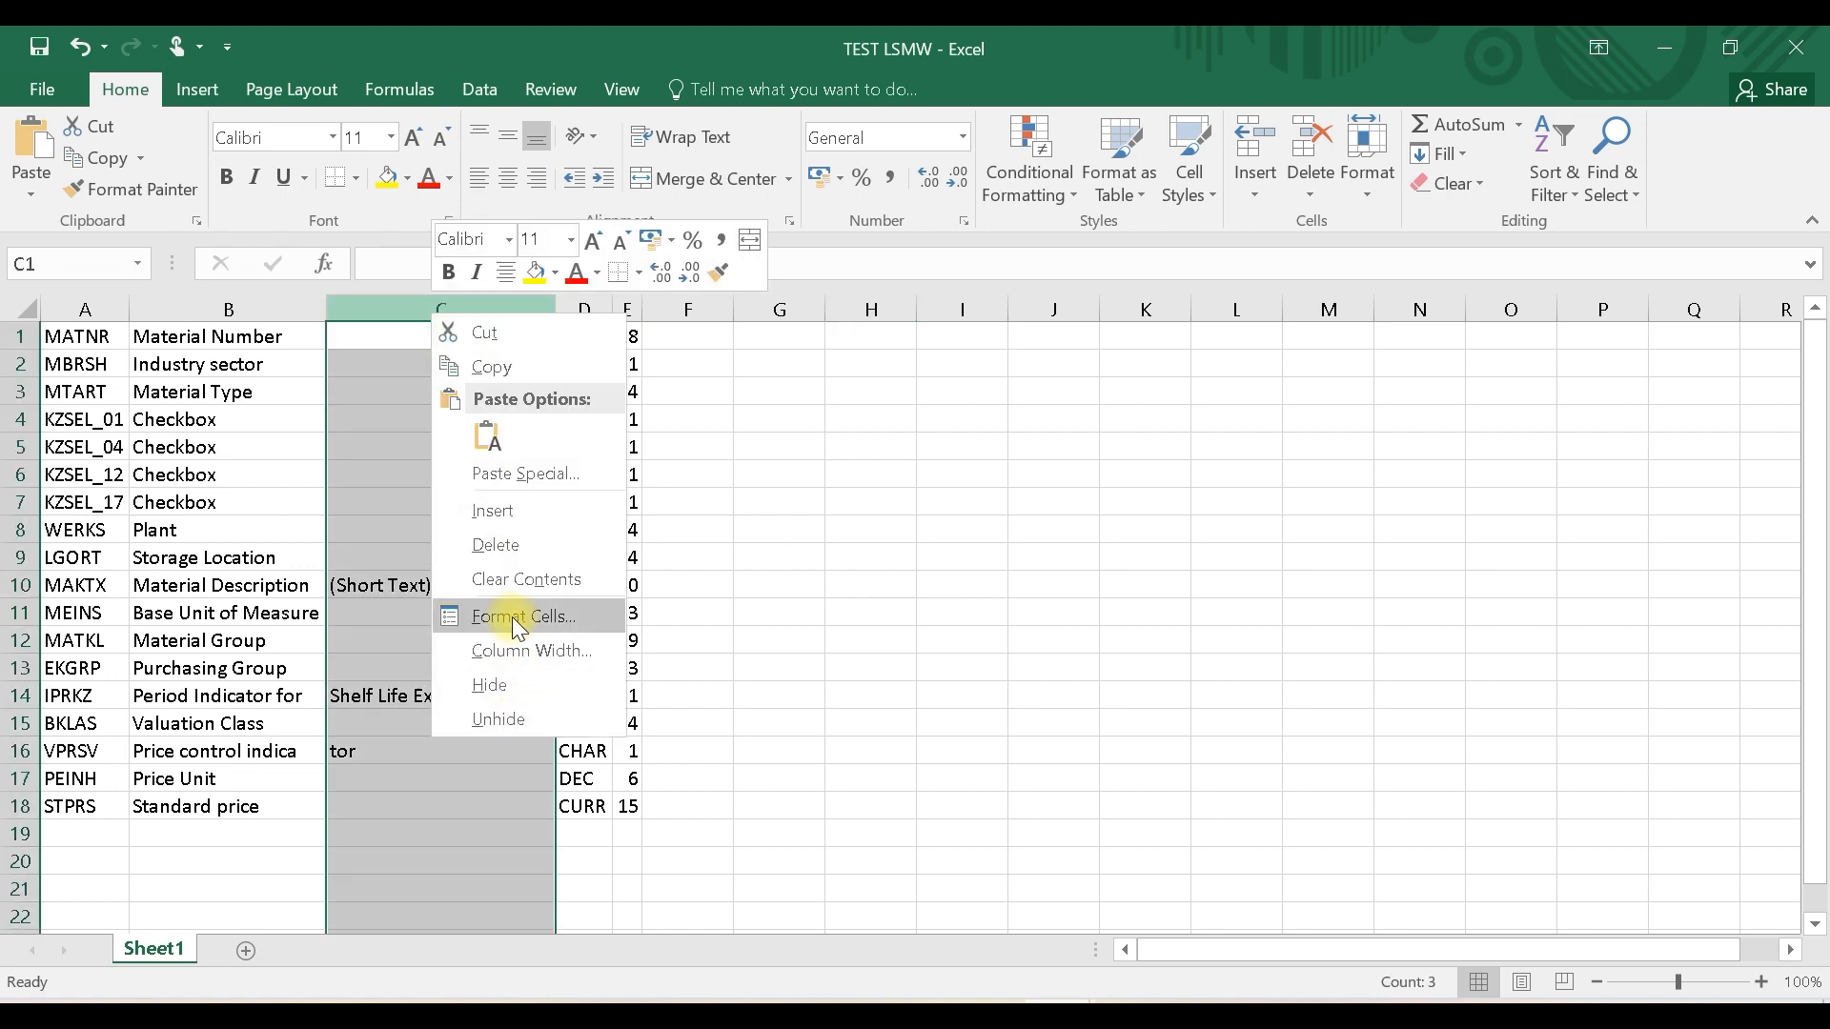
pyautogui.click(512, 545)
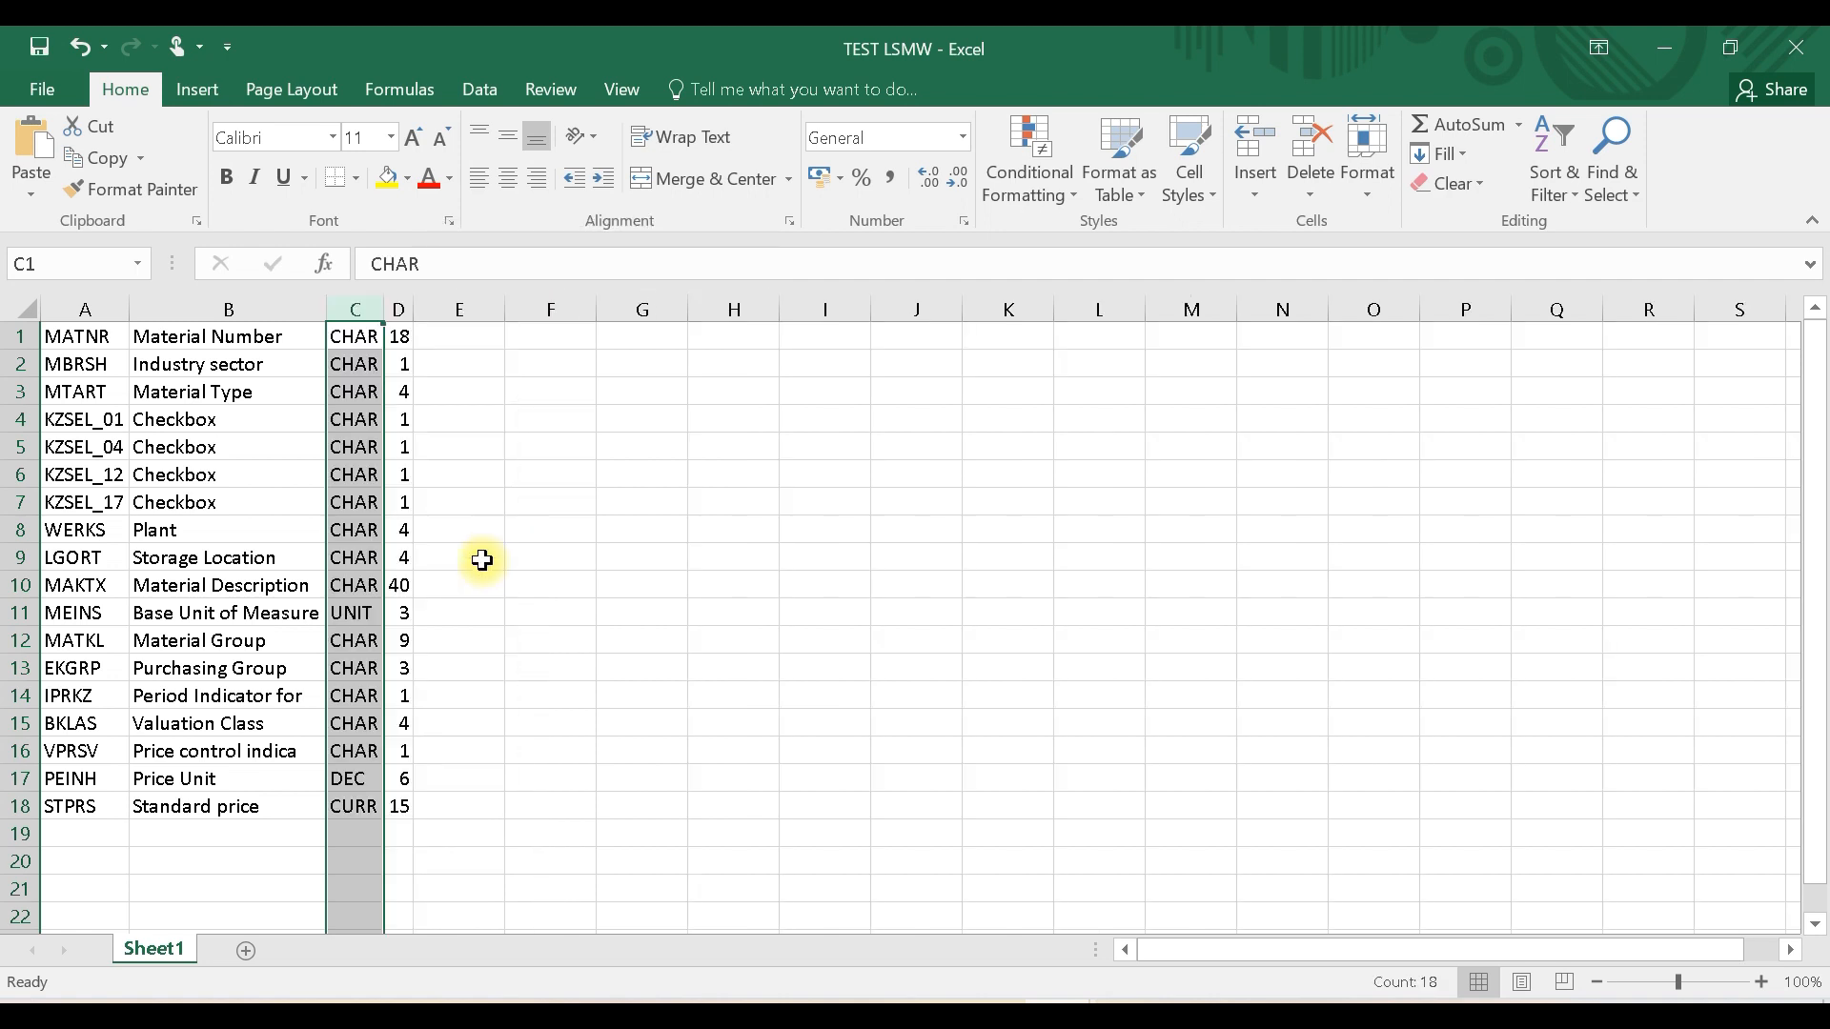
pyautogui.click(591, 804)
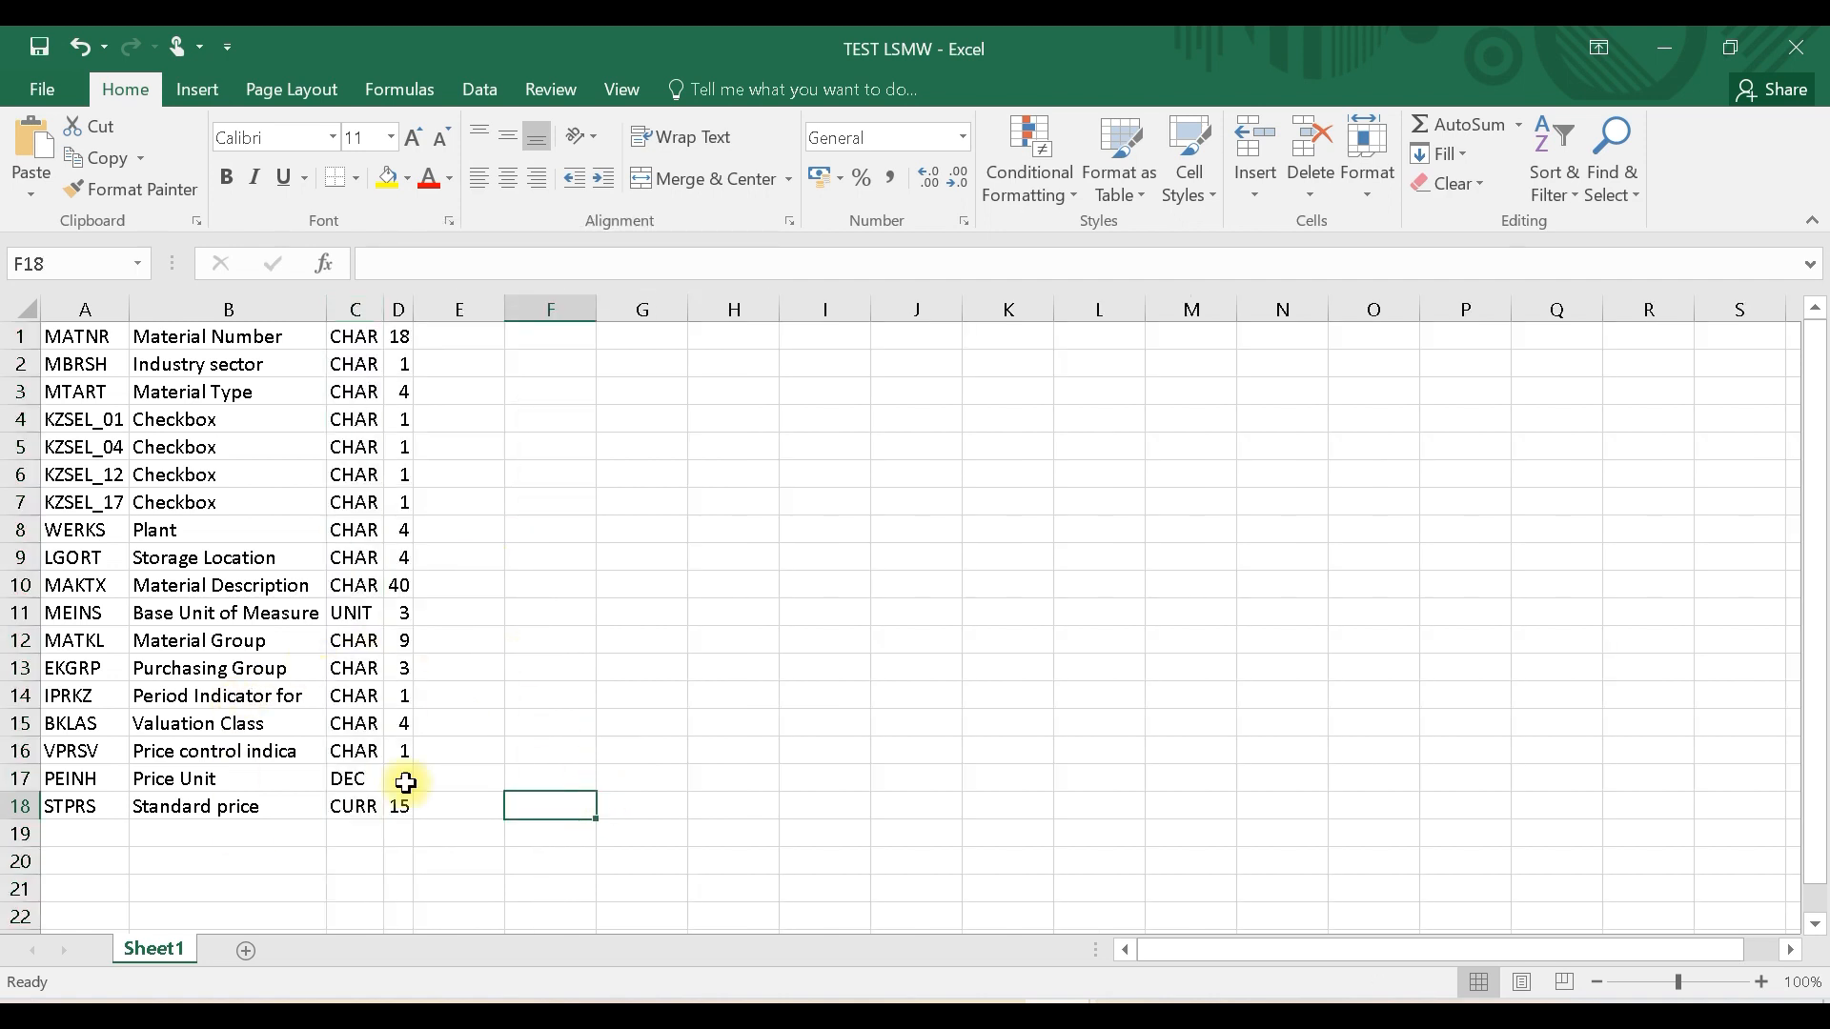
# Step: Replace all field types in C1:C18 with C by entering it in C1 and filling it down
pyautogui.click(359, 340)
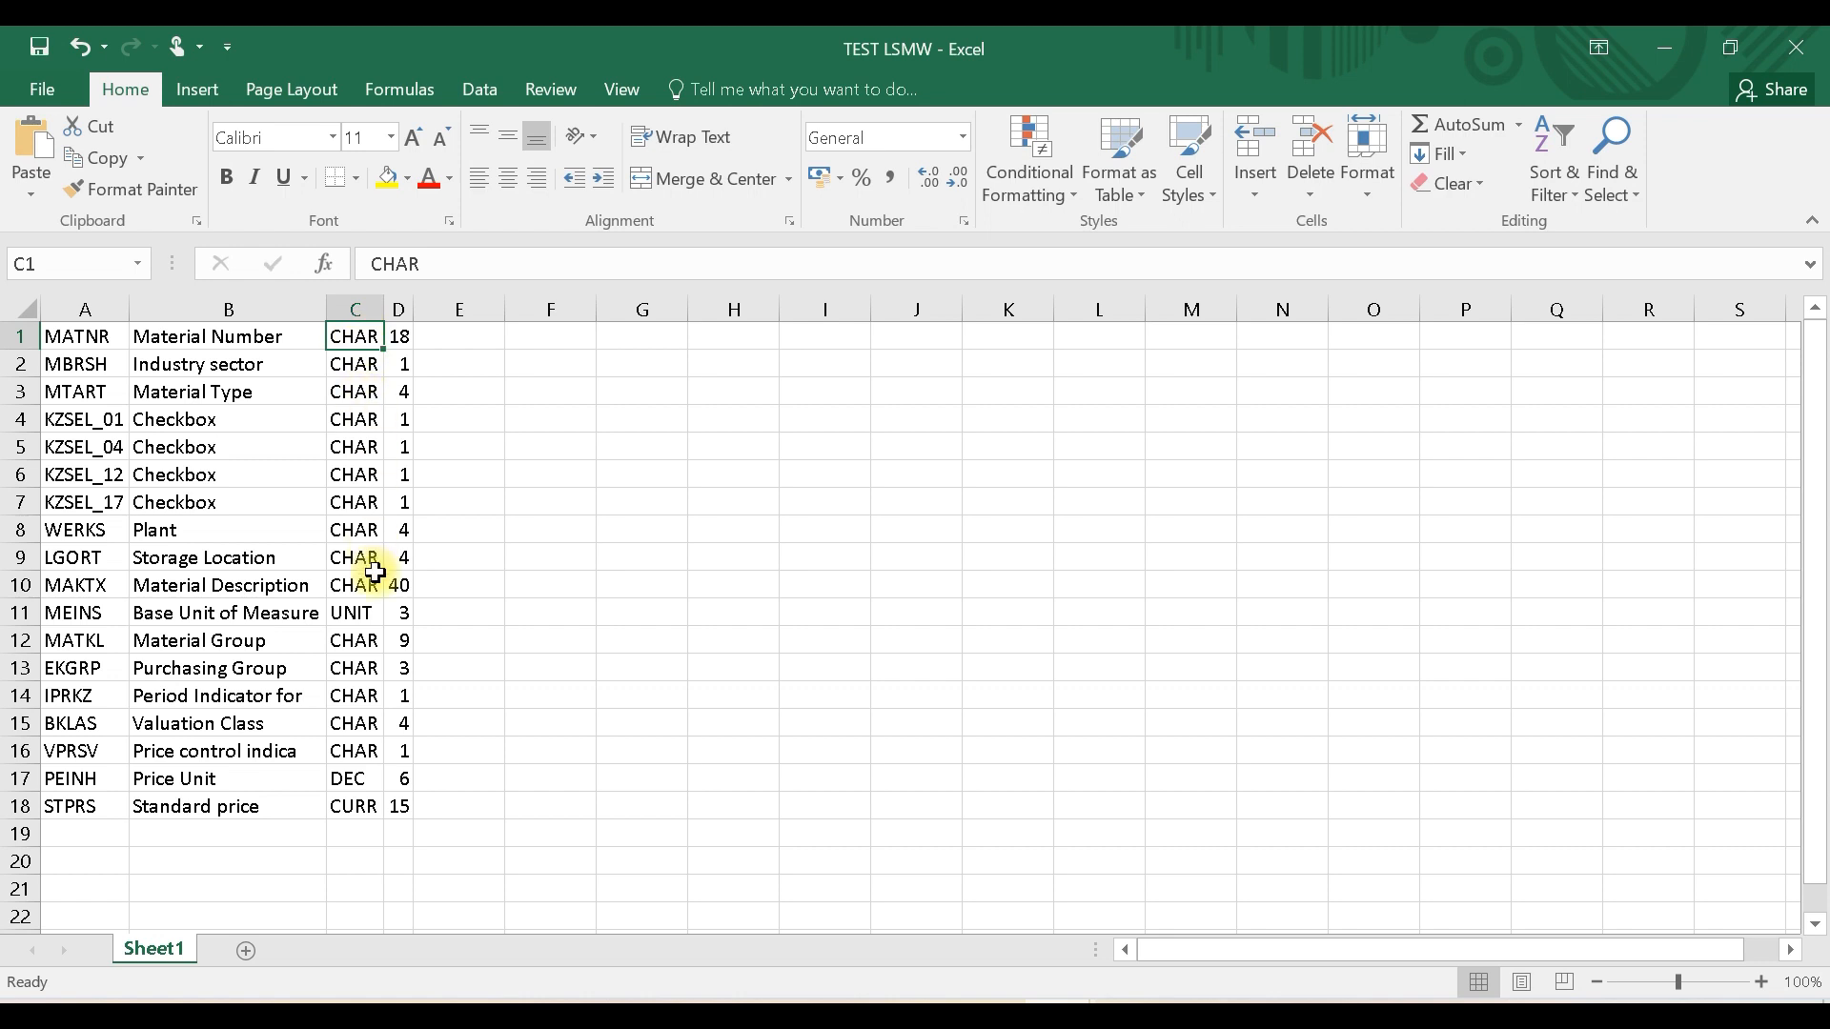
pyautogui.write('C')
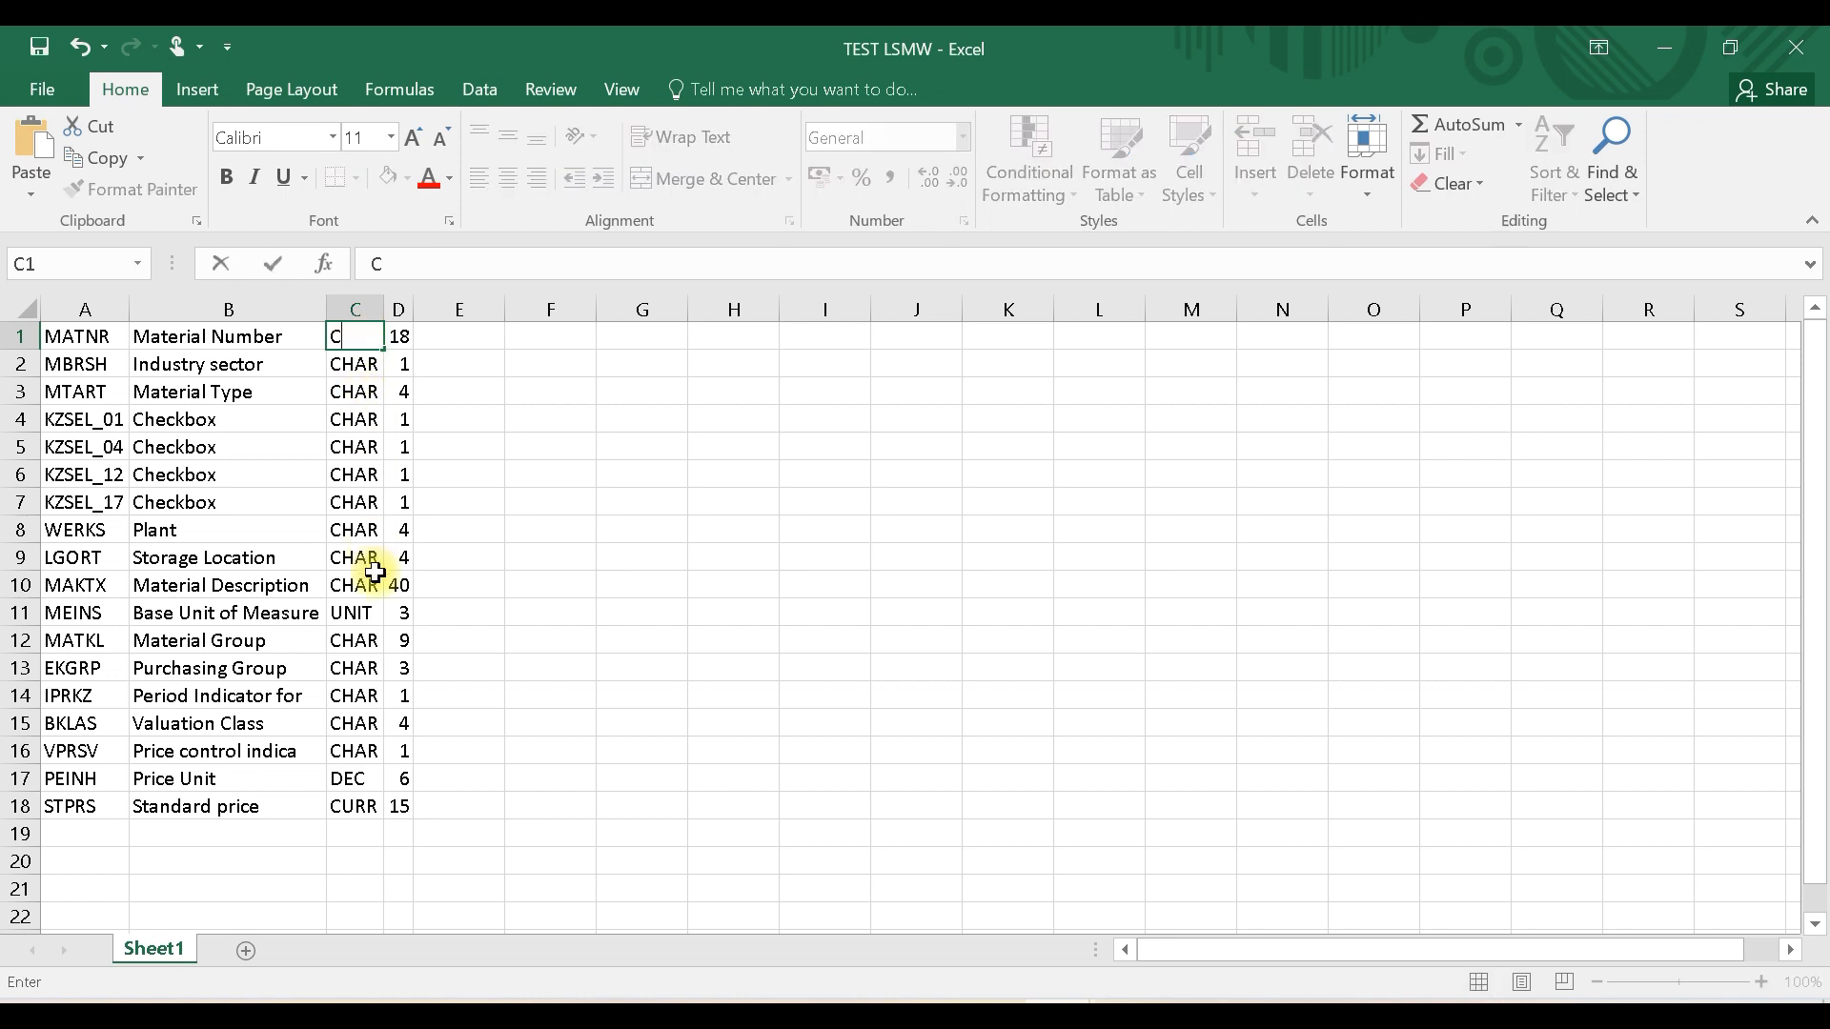
pyautogui.press('Return')
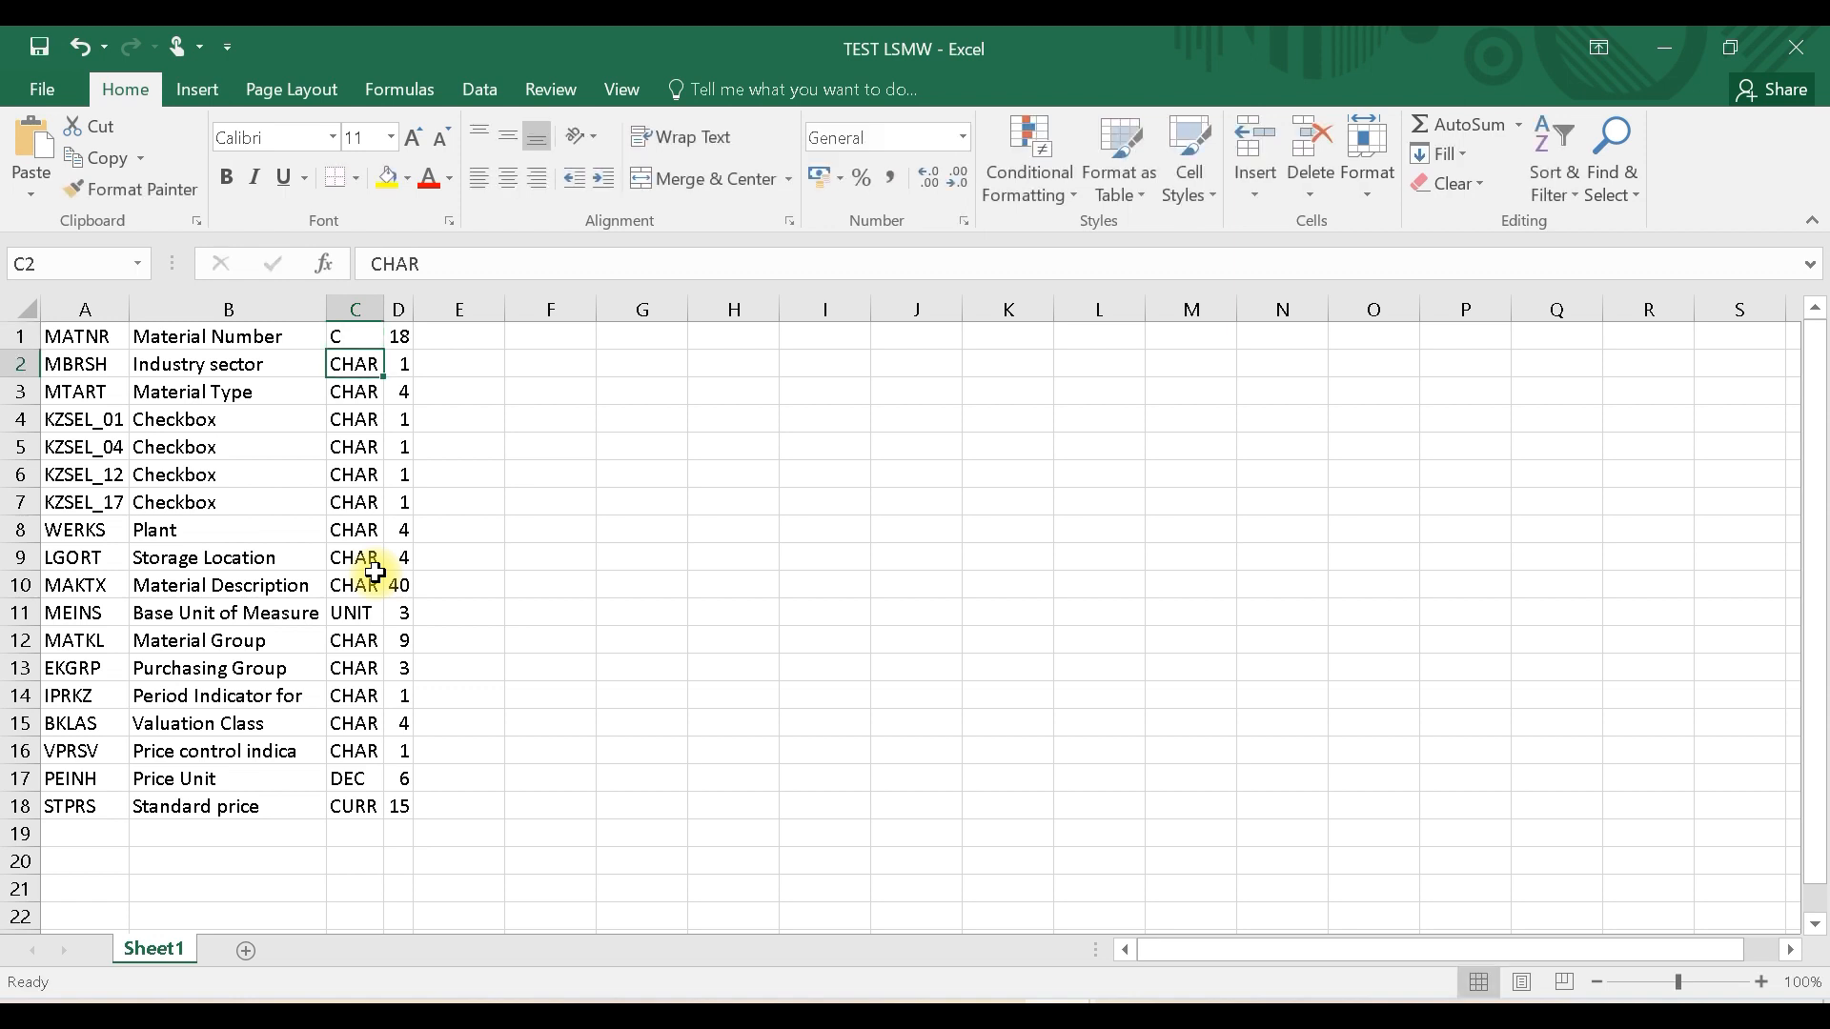
pyautogui.click(355, 339)
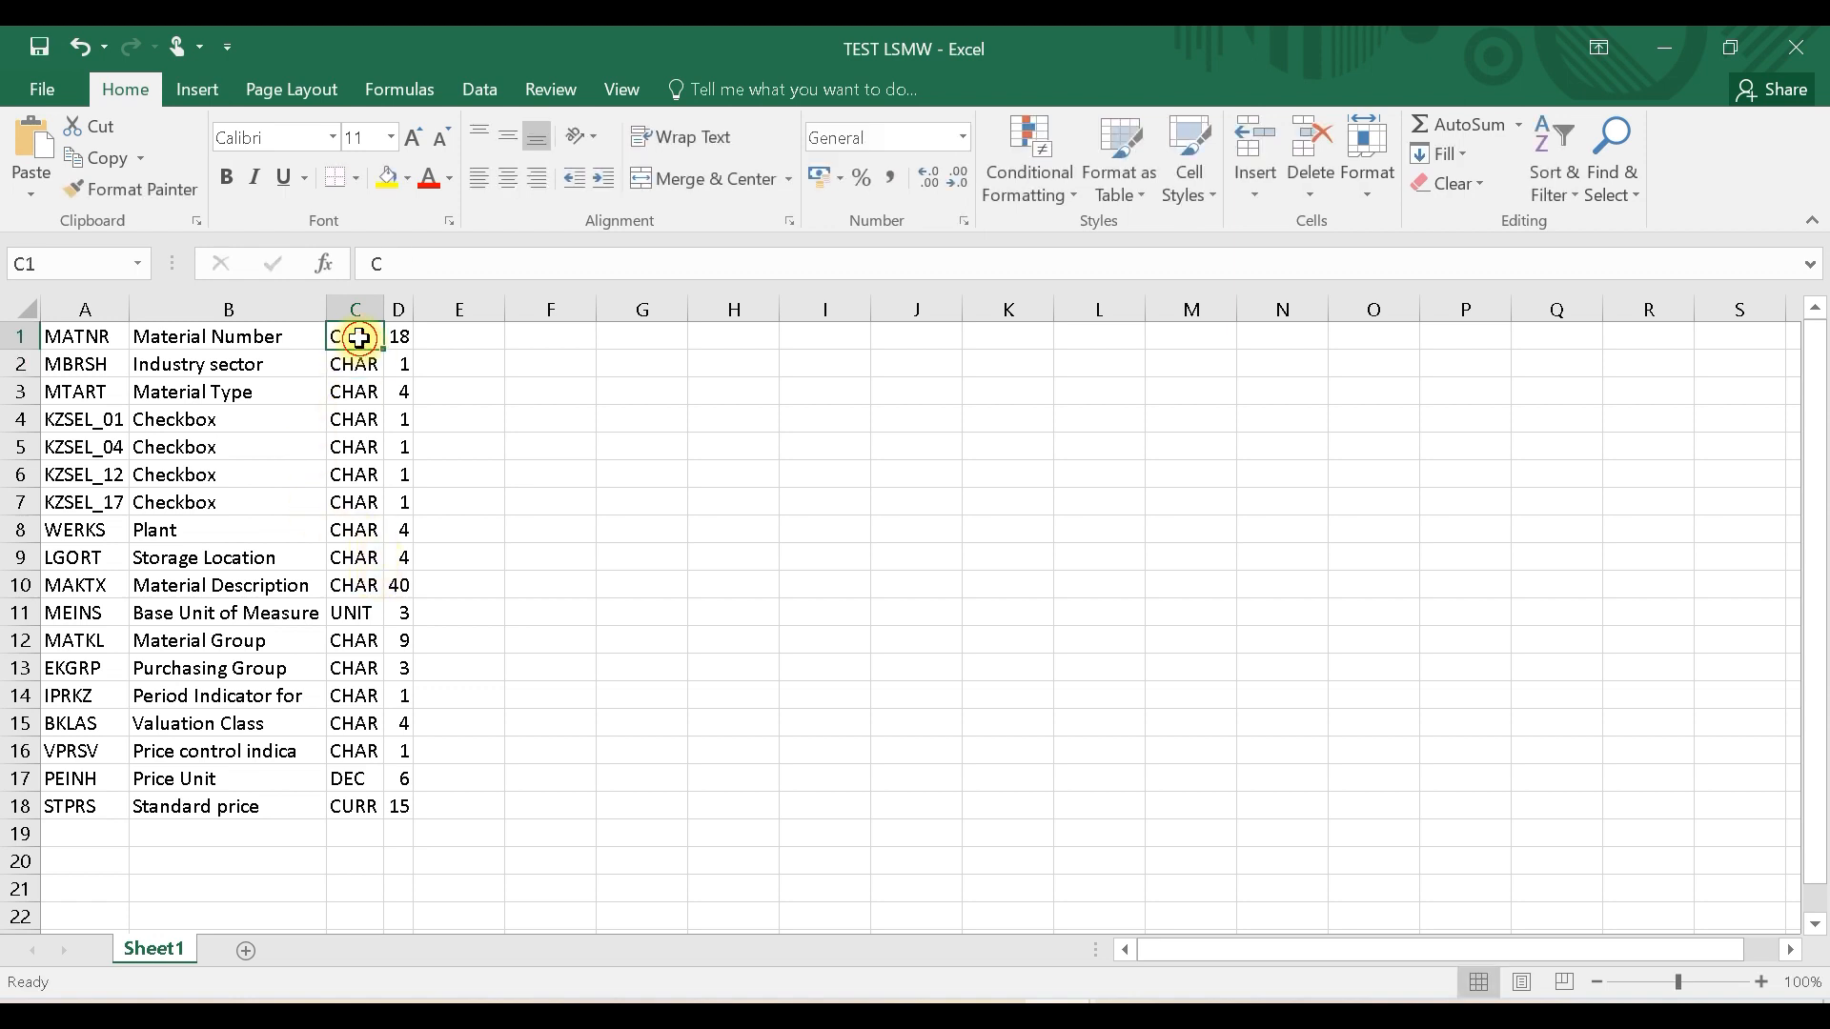
pyautogui.moveTo(382, 350); pyautogui.dragTo(399, 815)
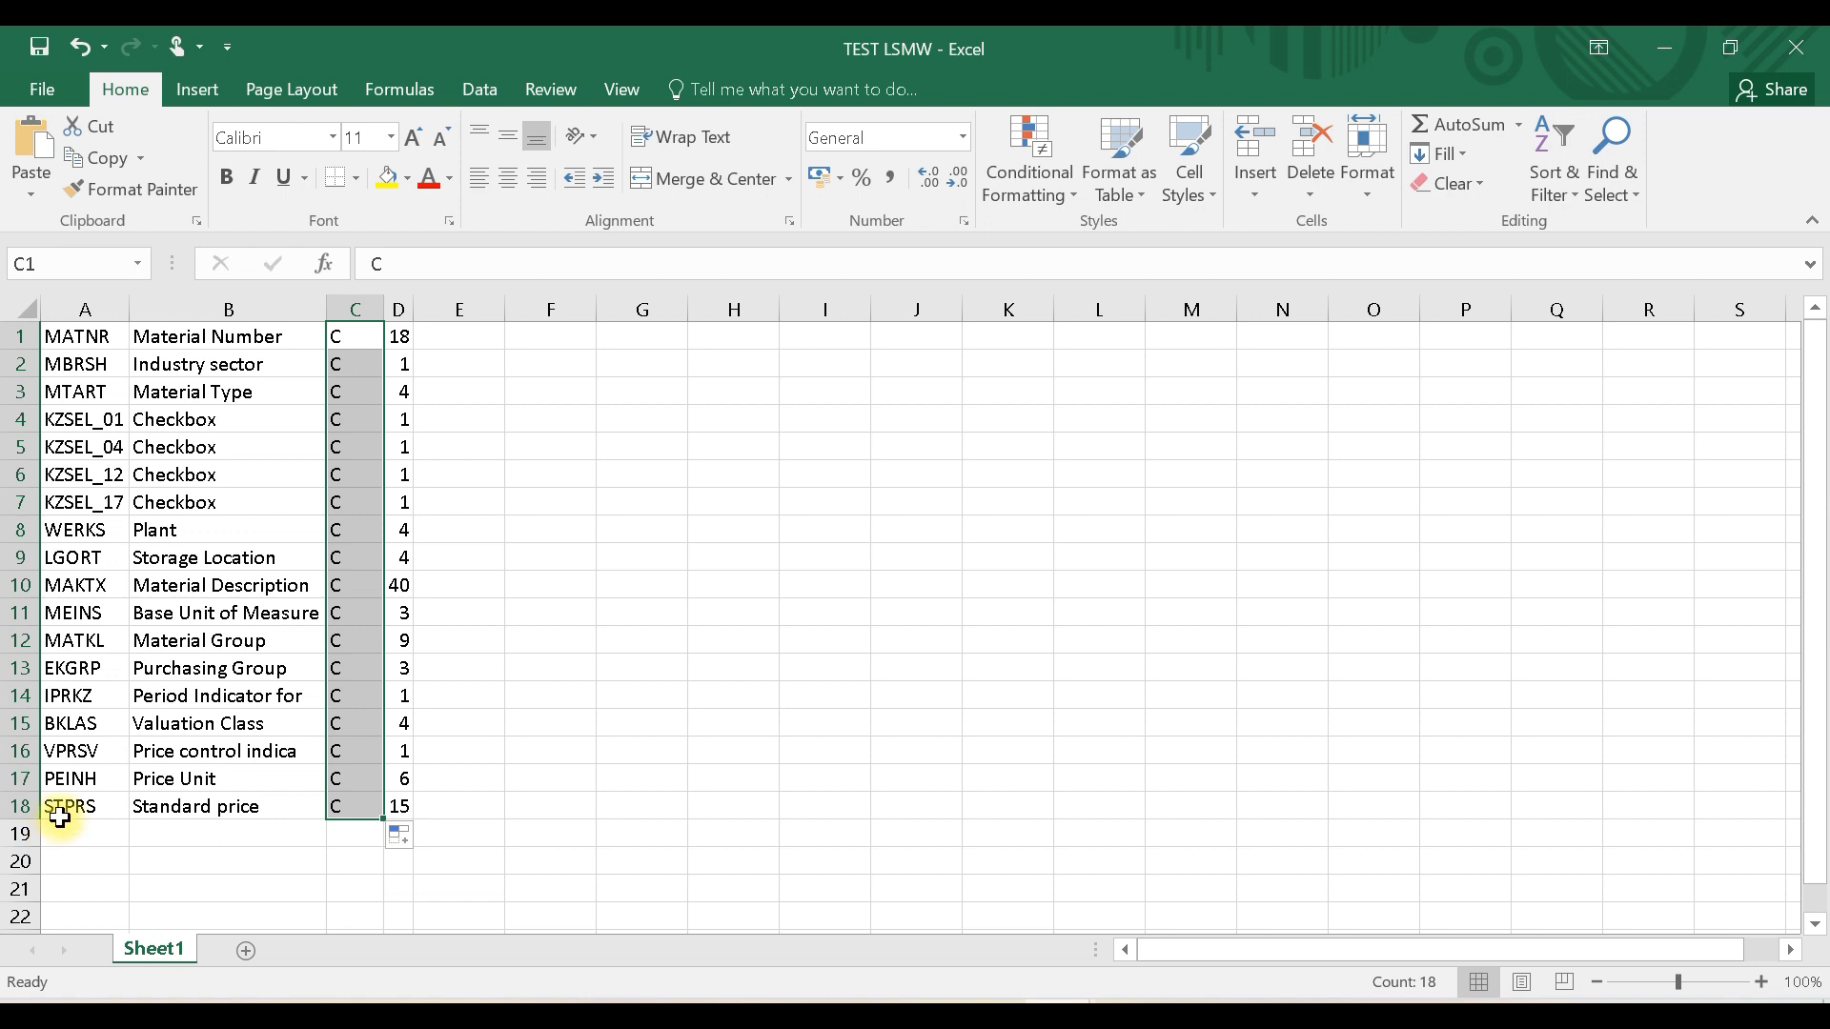
# Step: Copy the field table A1:D18 to cell A1 of a new sheet and left-align it
pyautogui.moveTo(55, 808); pyautogui.dragTo(393, 339)
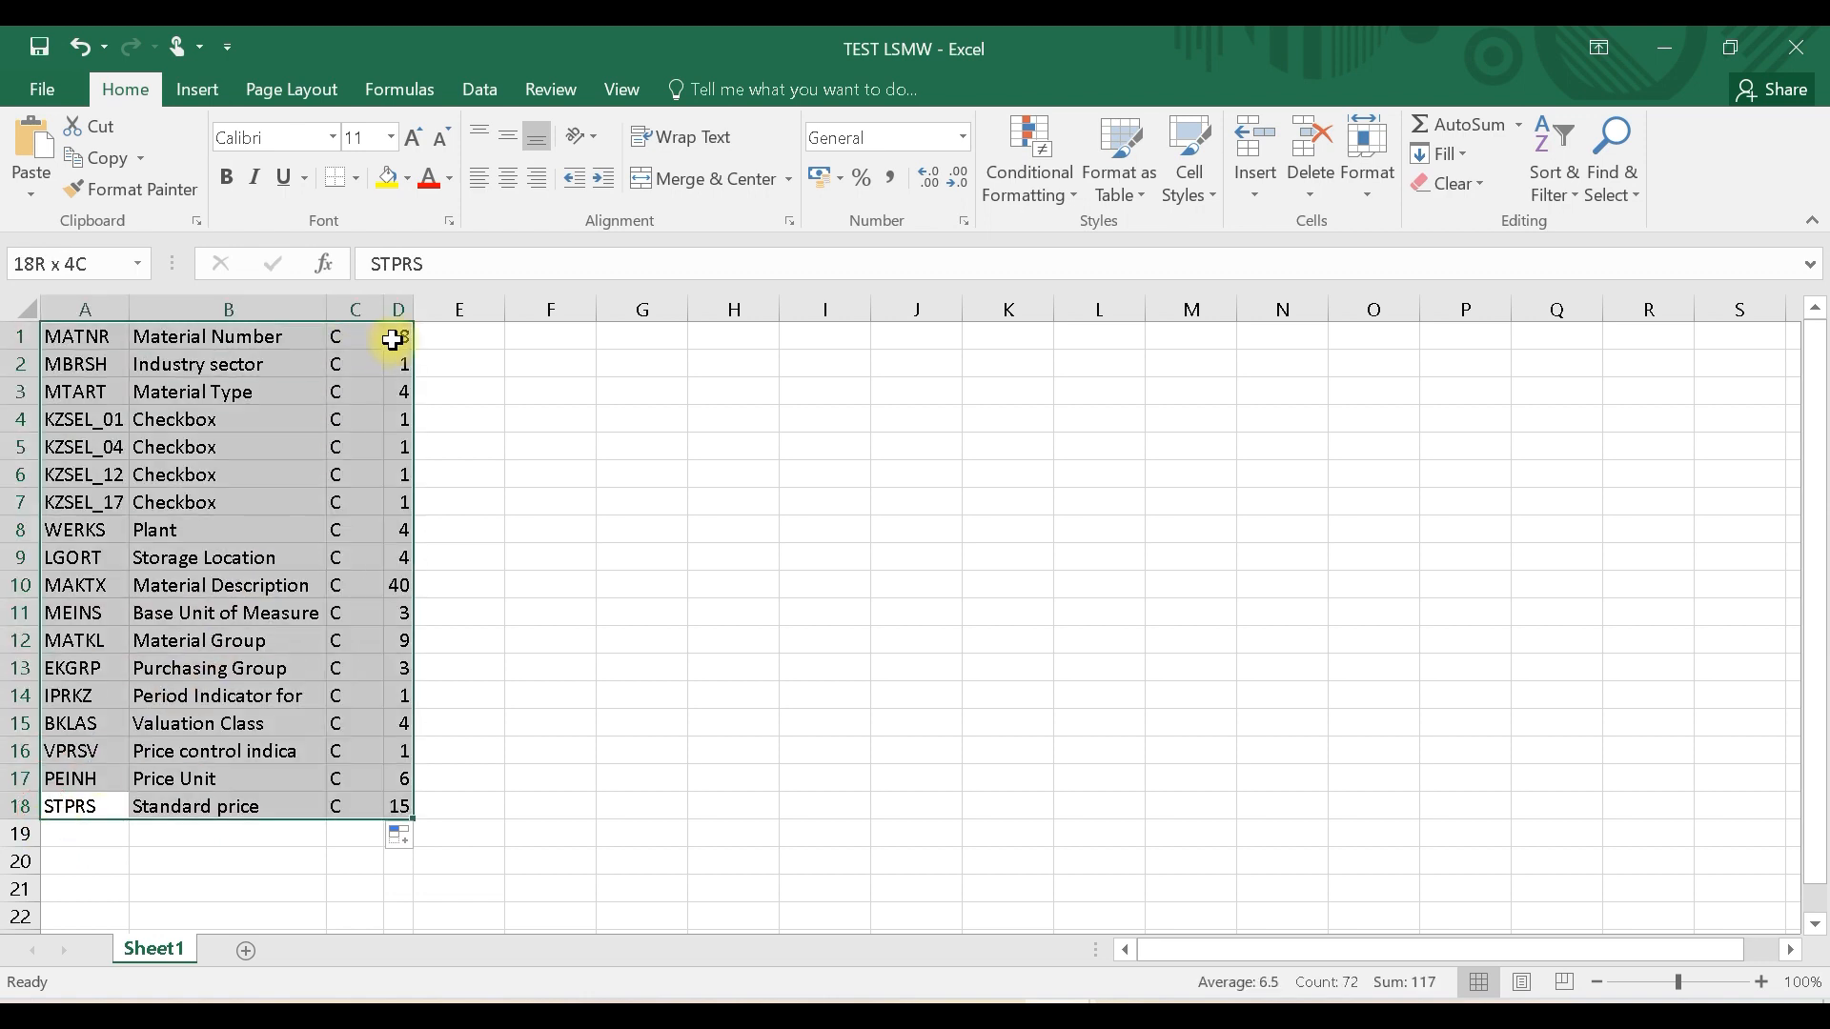
pyautogui.hotkey('ctrl', 'c')
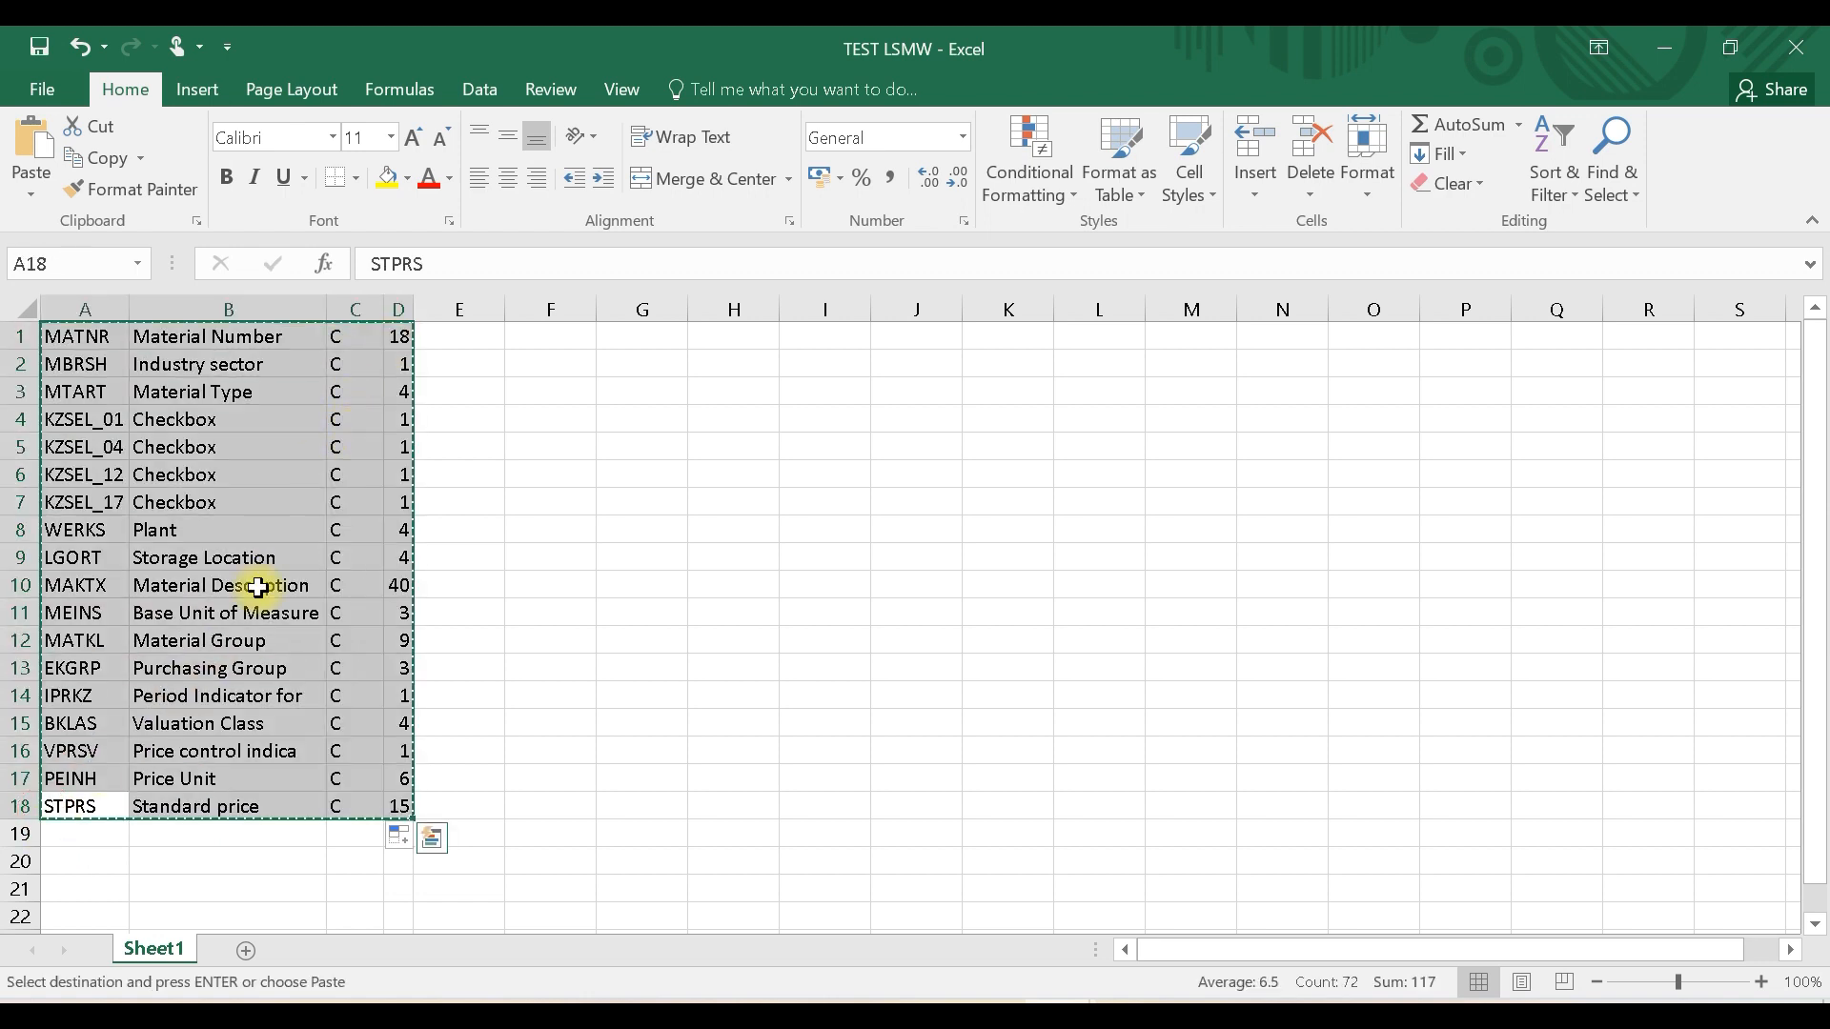
pyautogui.click(246, 950)
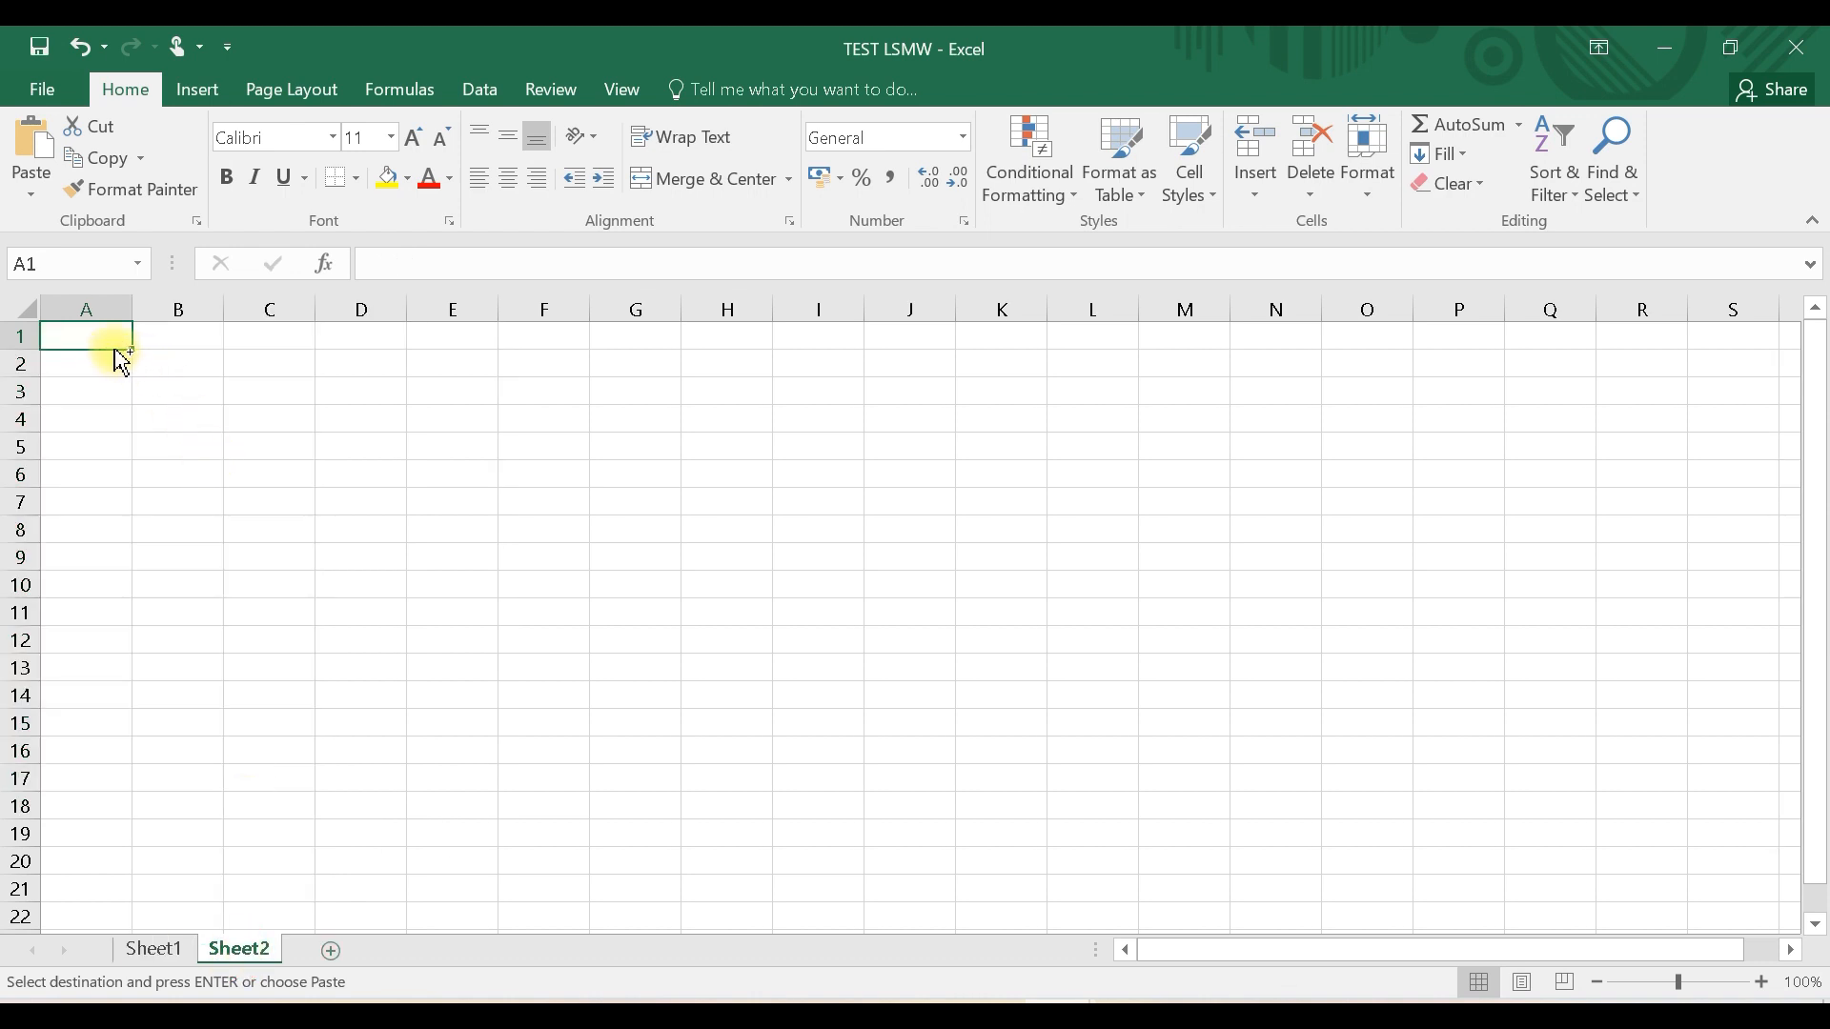
pyautogui.hotkey('ctrl', 'v')
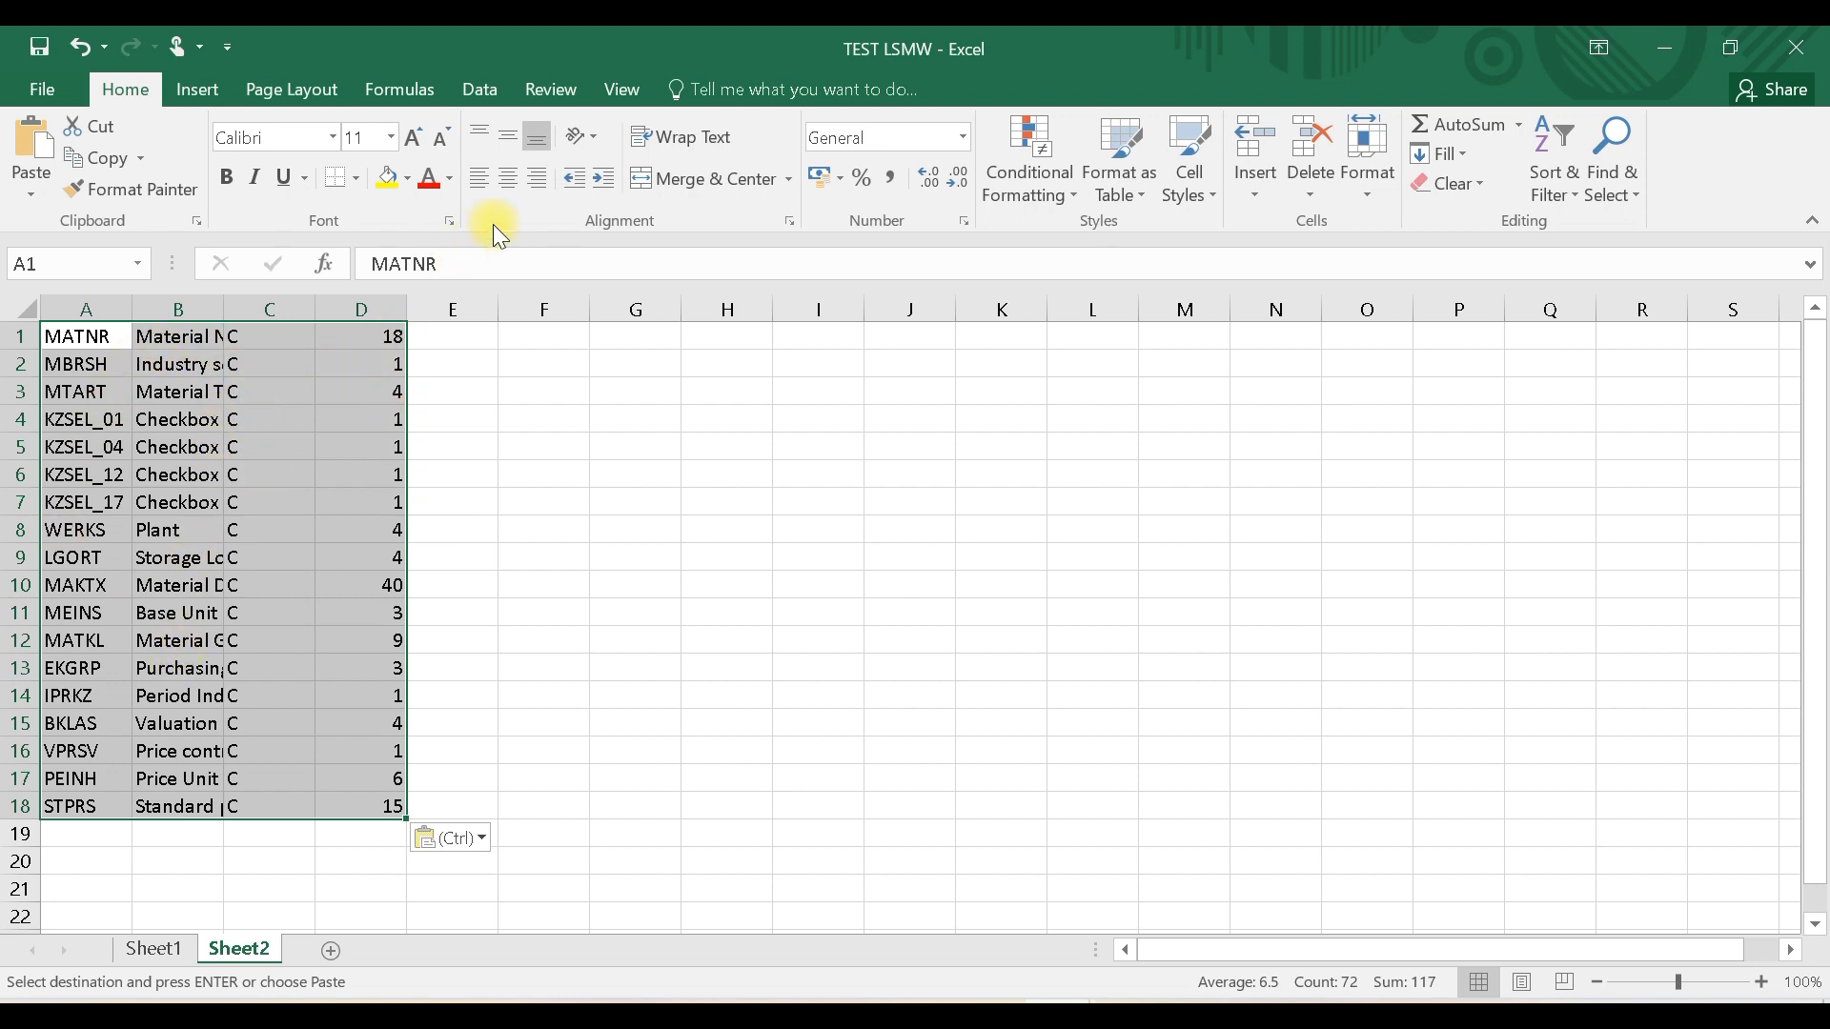
pyautogui.click(480, 176)
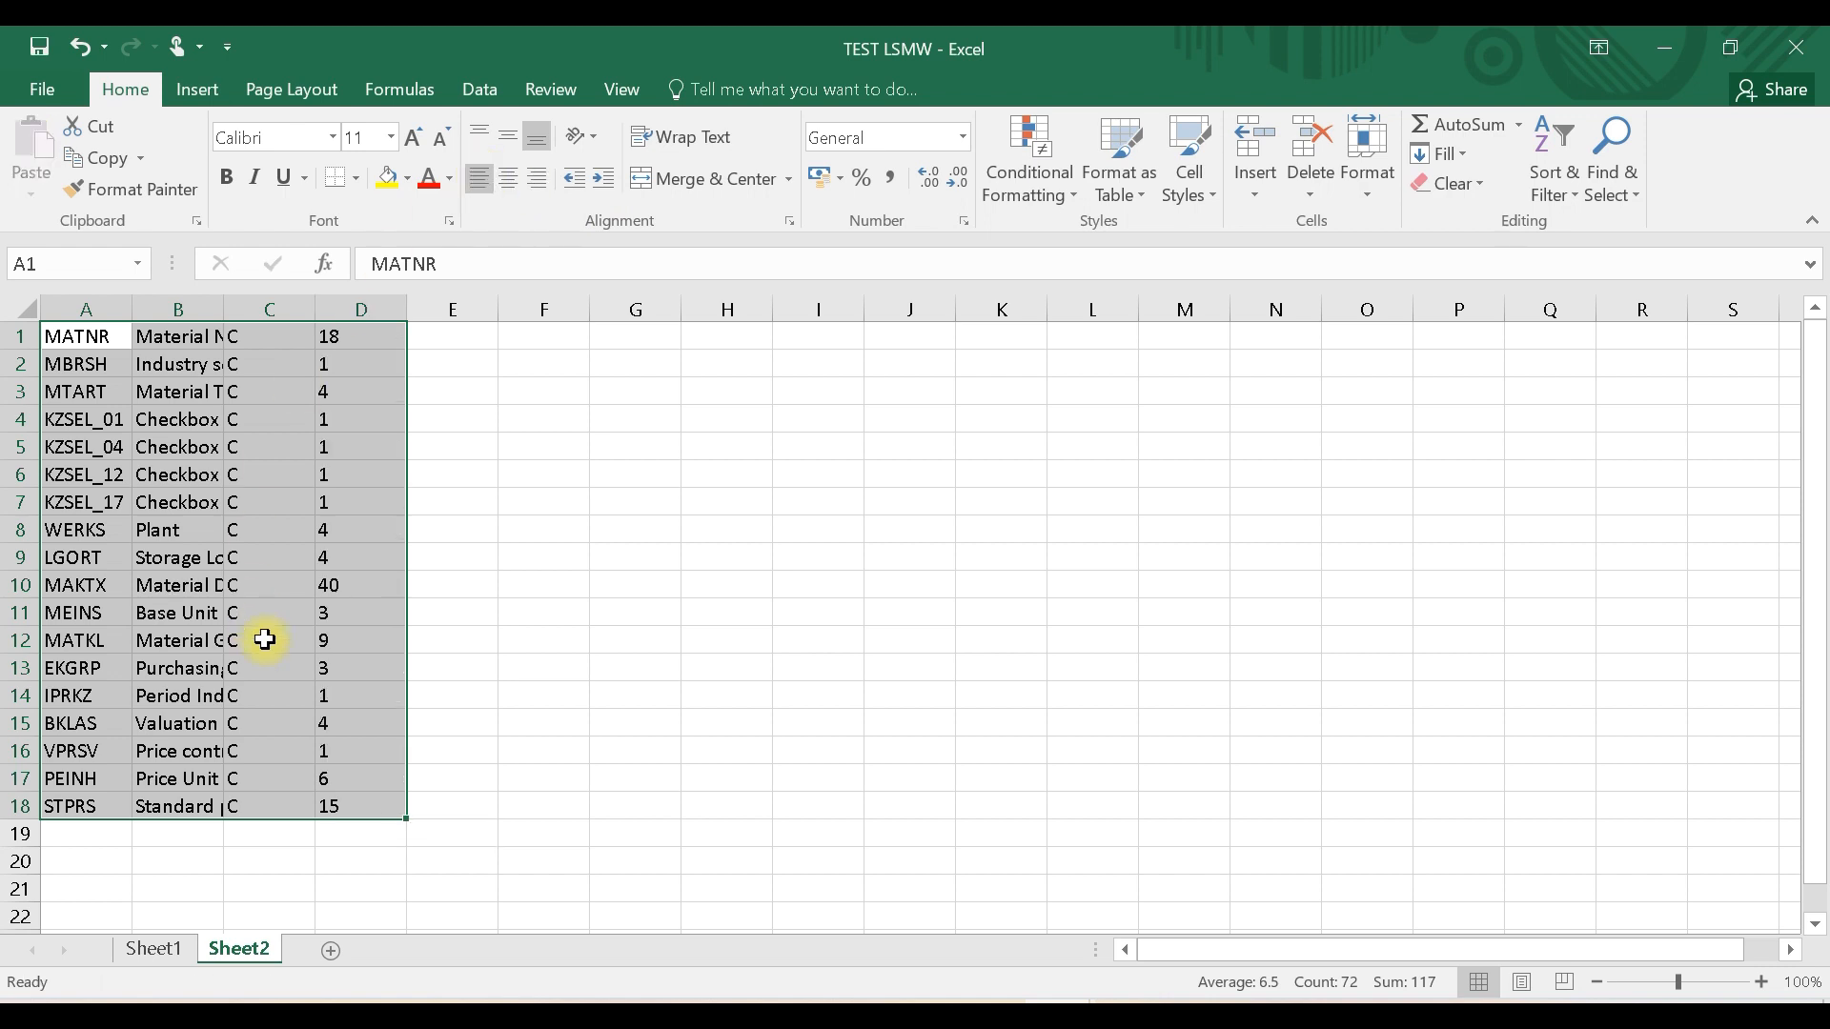
# Step: Delete the field description column B from Sheet2, keeping only the names, types and lengths
pyautogui.click(185, 303)
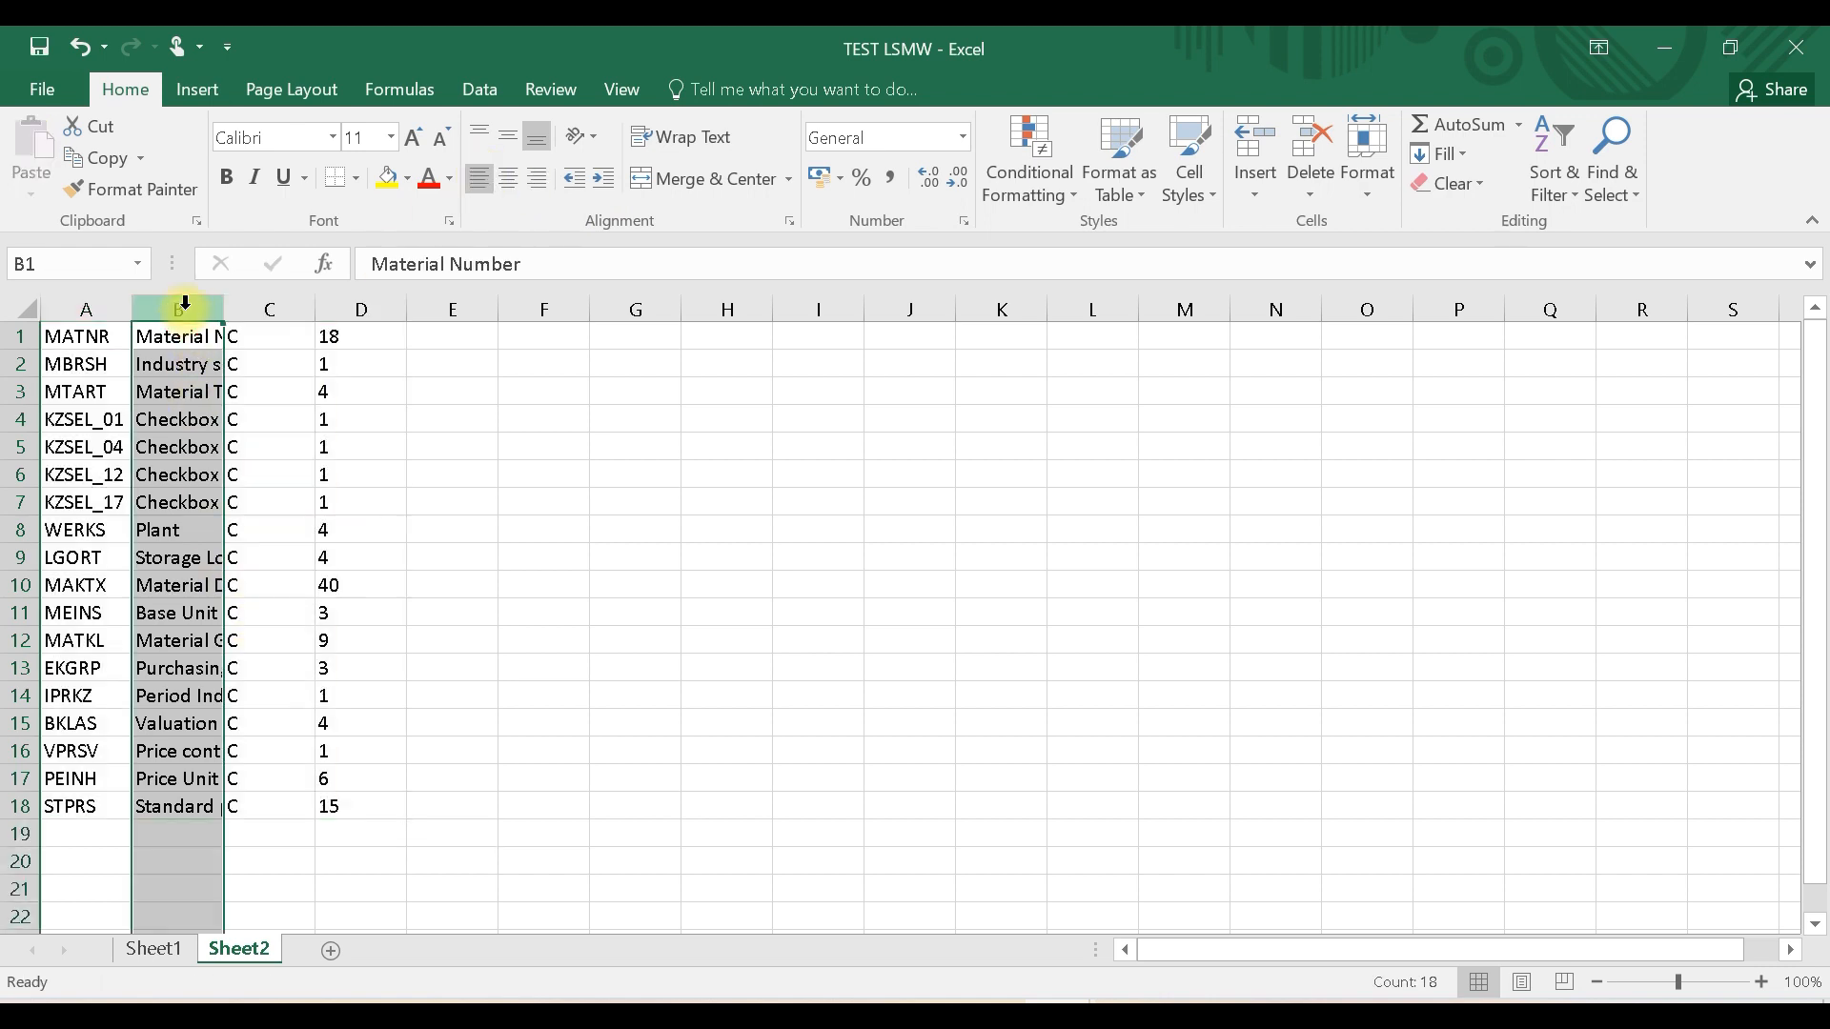
pyautogui.rightClick(182, 303)
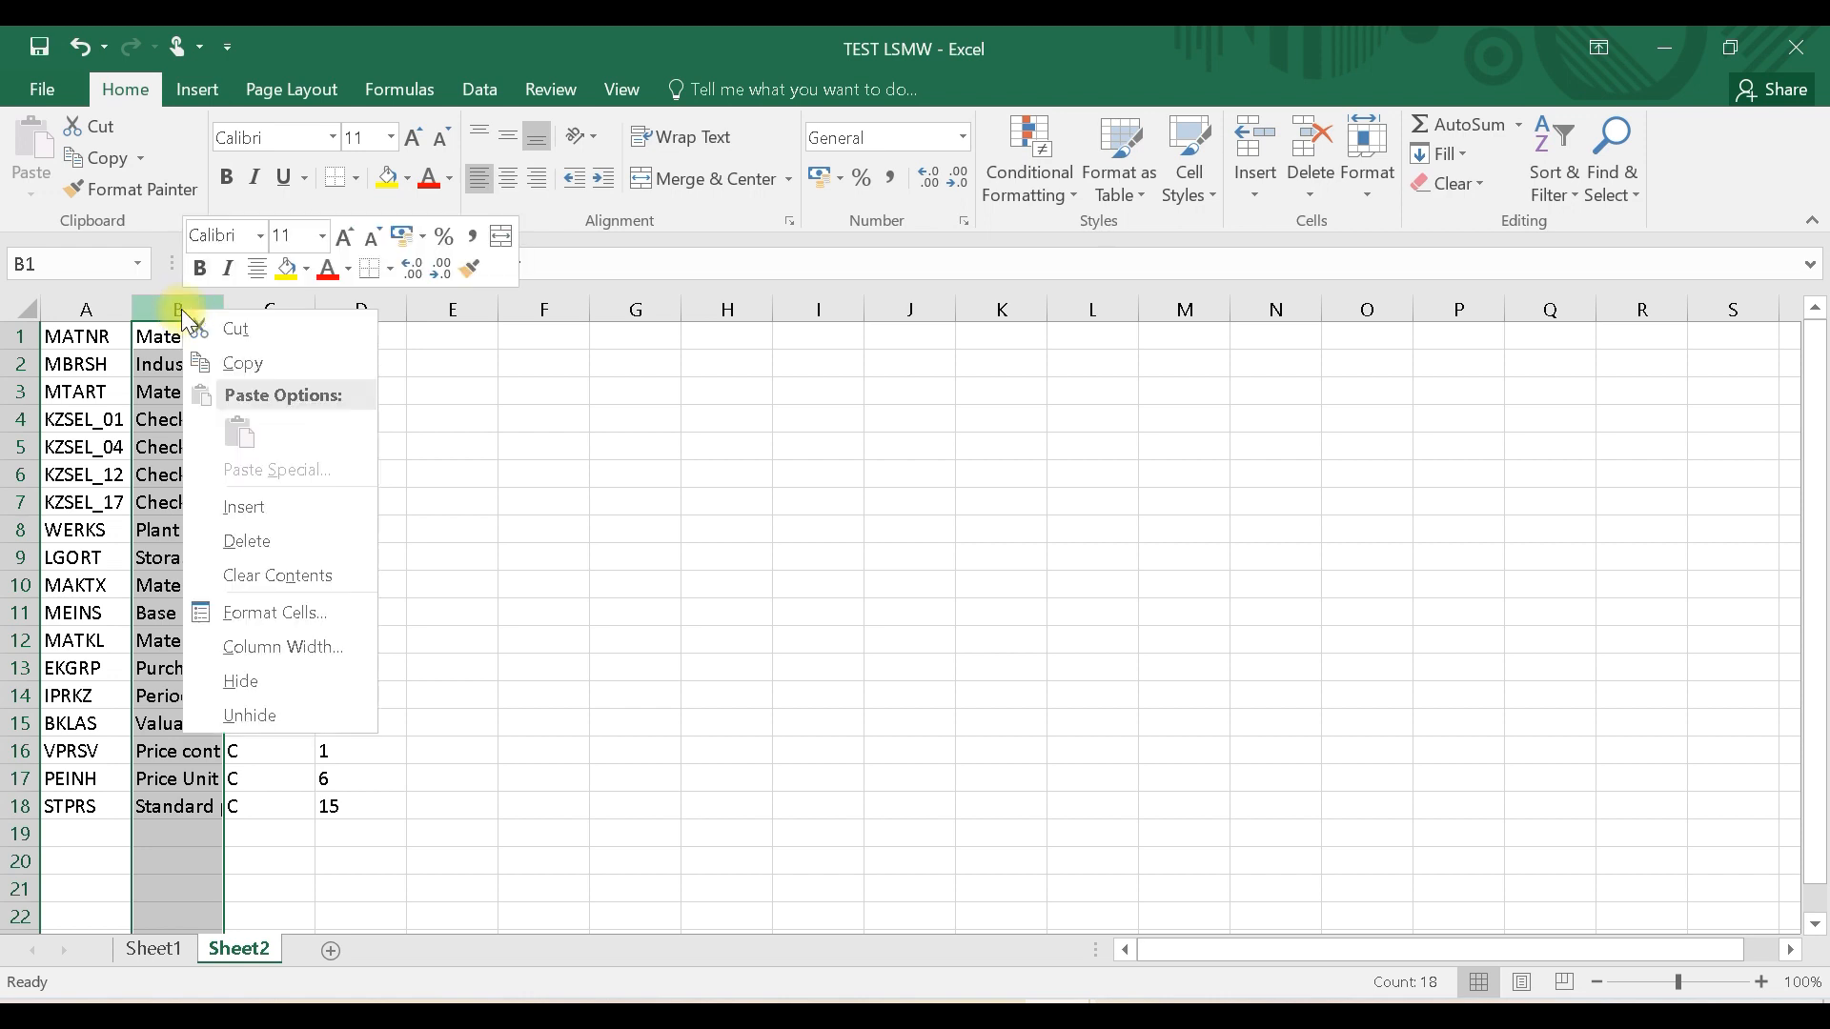
pyautogui.click(259, 529)
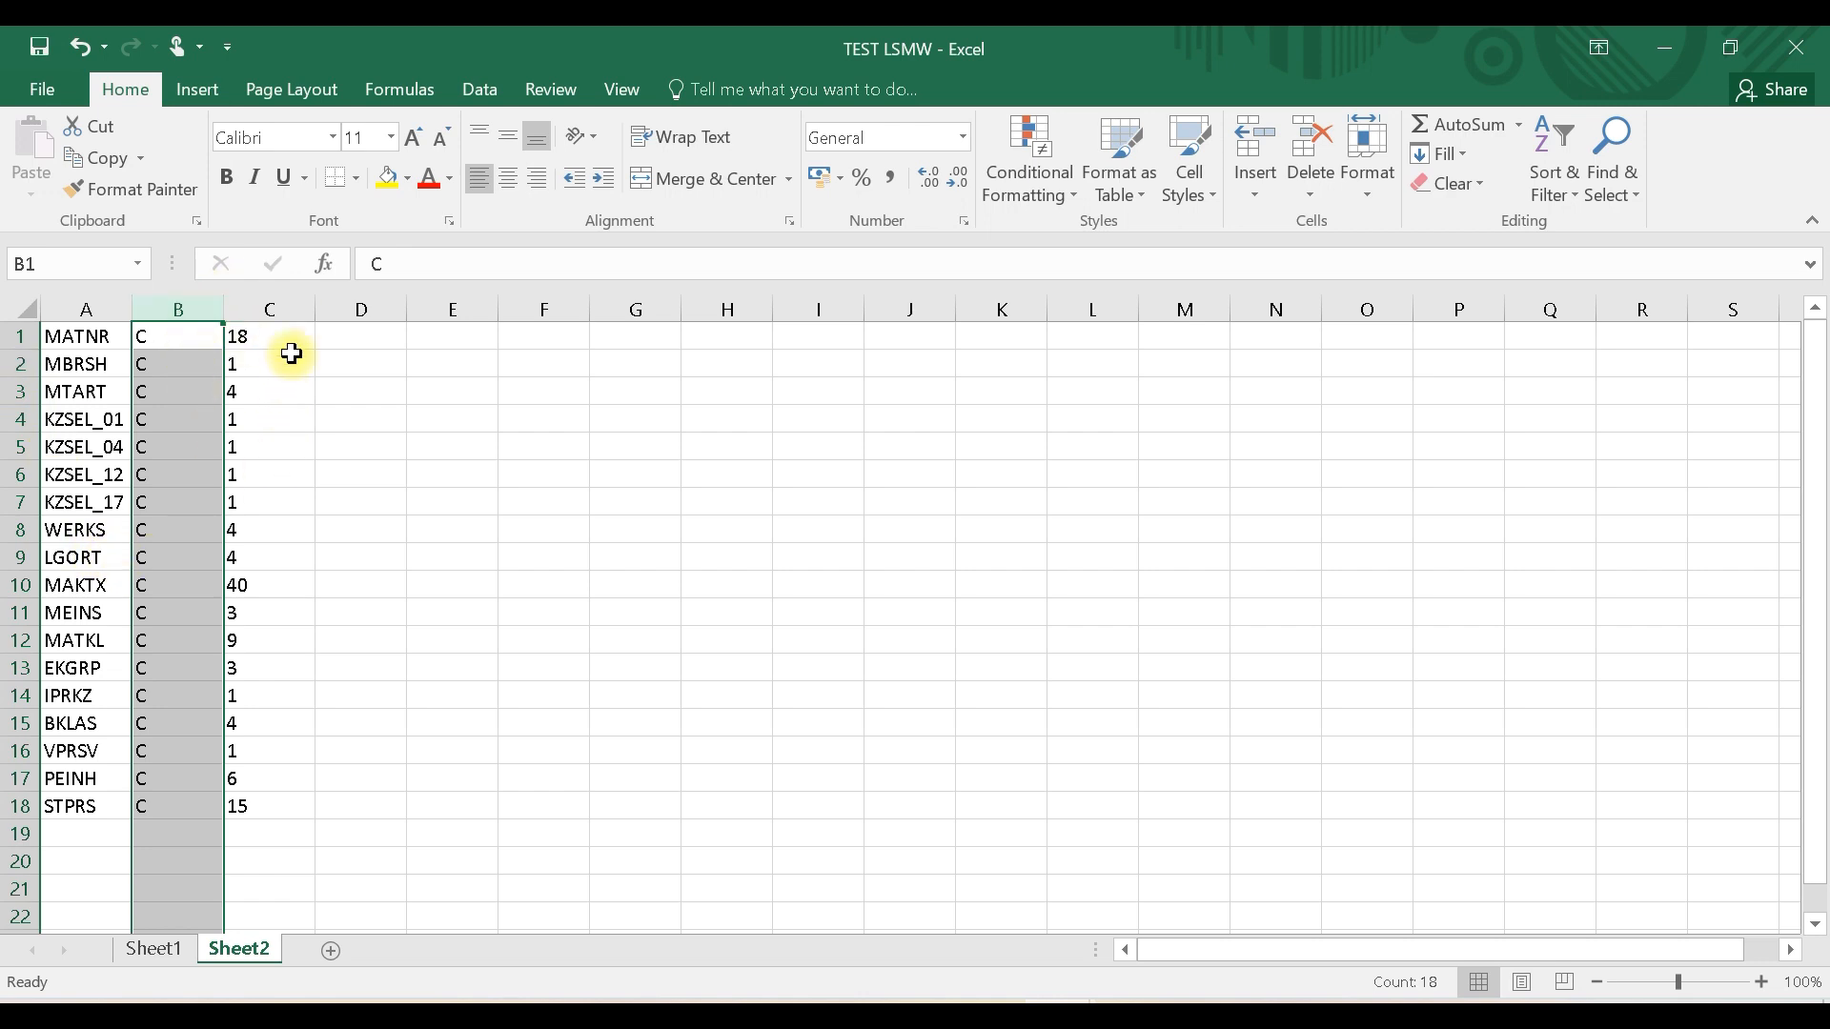
pyautogui.click(290, 355)
pyautogui.moveTo(73, 329); pyautogui.dragTo(257, 802)
pyautogui.click(432, 779)
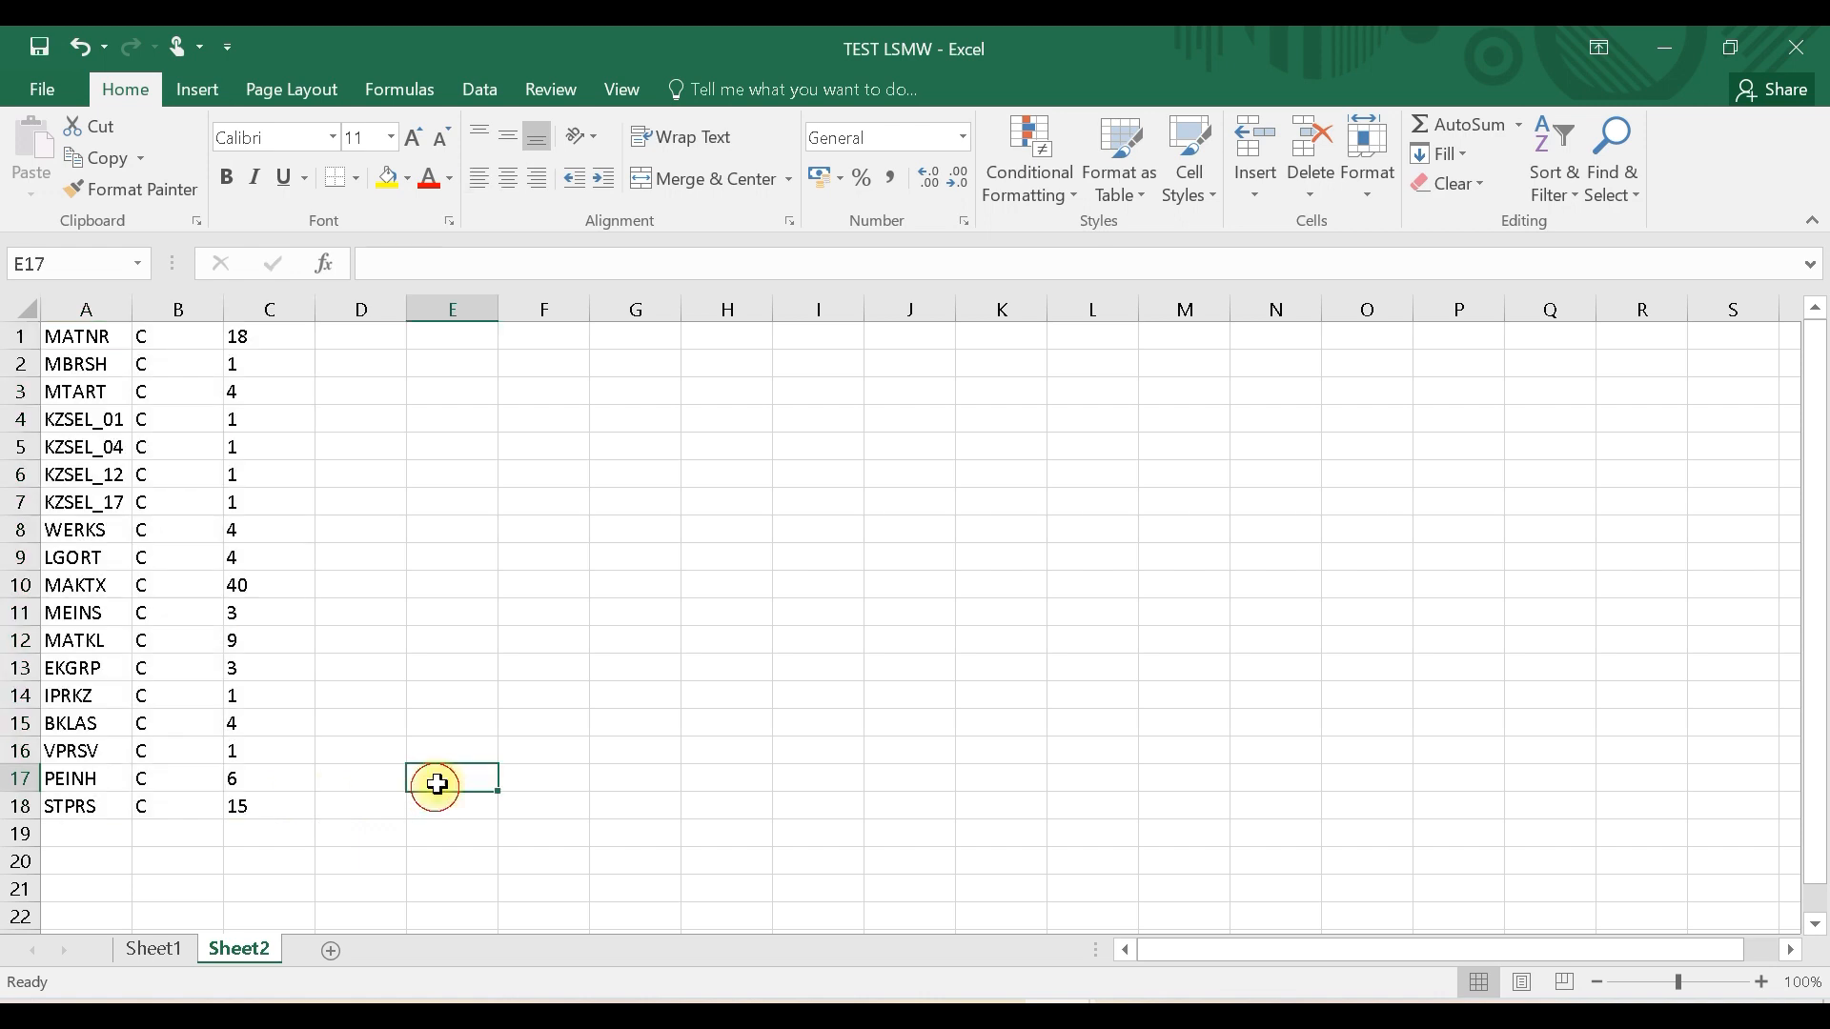
# Step: Copy the field names in A1:A18 and paste them transposed into row 1 of a new sheet
pyautogui.click(56, 334)
pyautogui.moveTo(56, 333); pyautogui.dragTo(124, 806)
pyautogui.hotkey('ctrl', 'c')
pyautogui.click(332, 951)
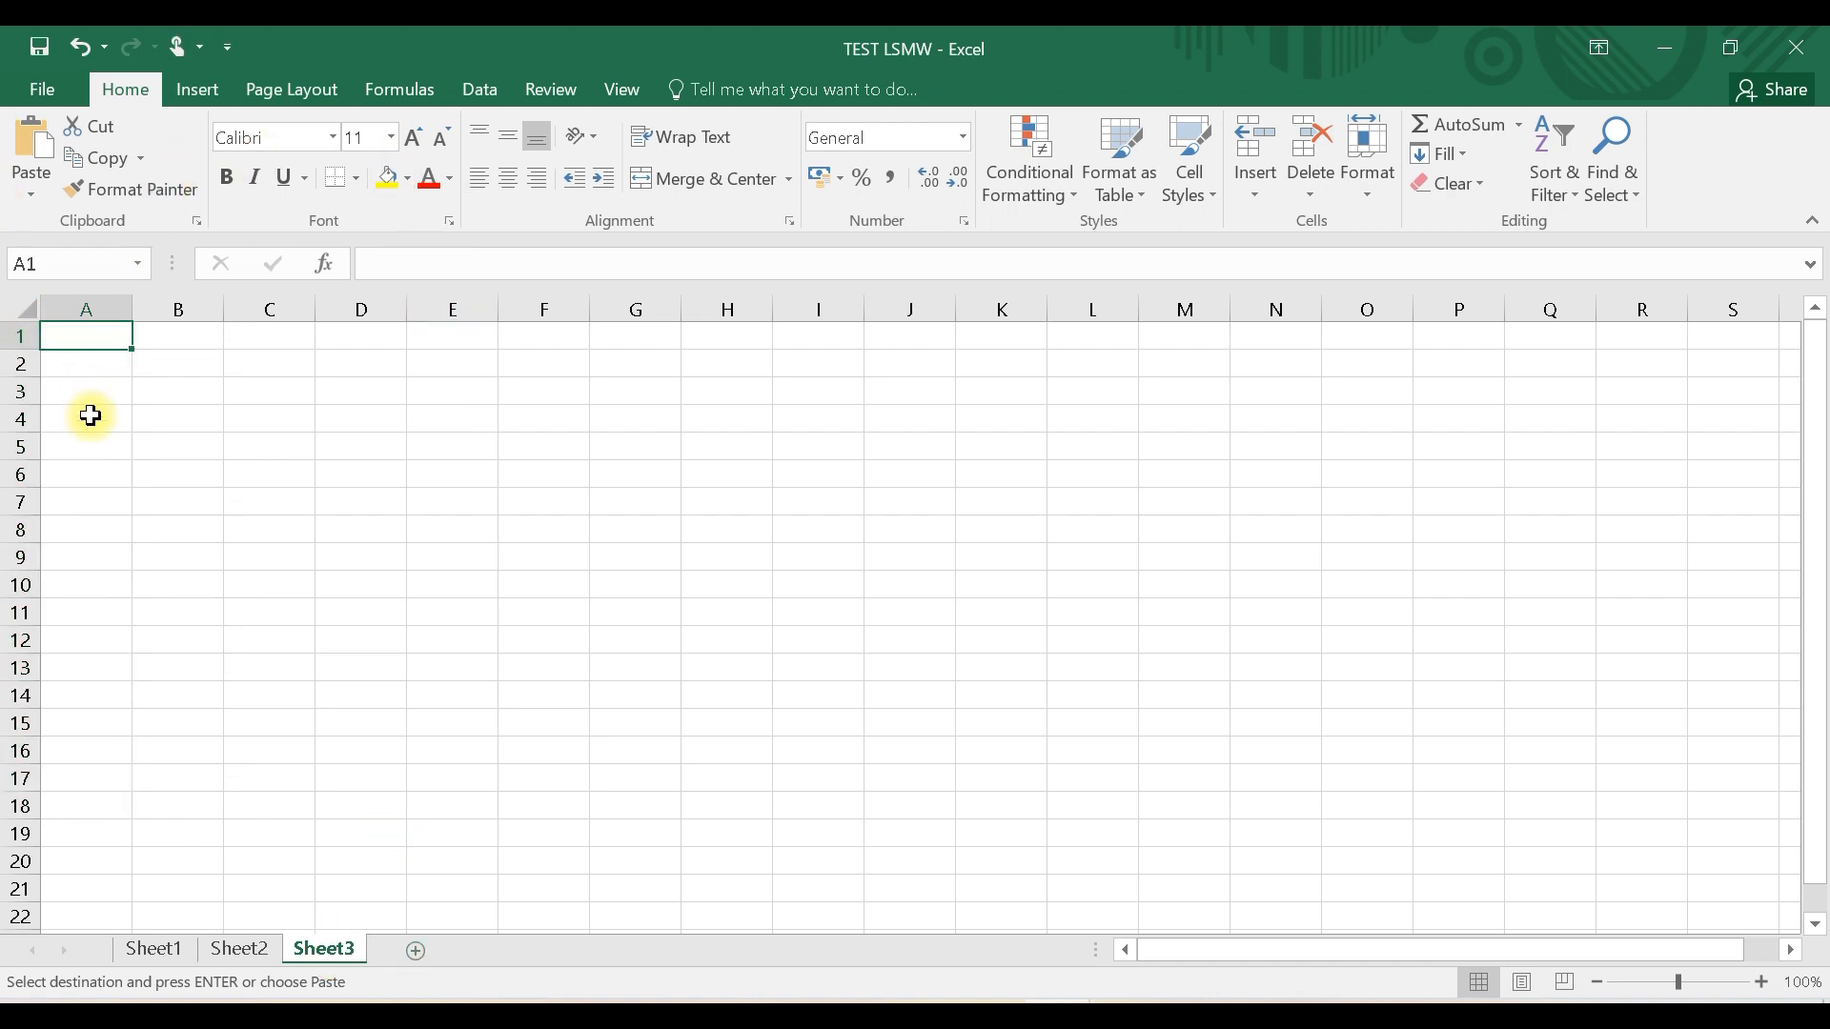
pyautogui.rightClick(84, 333)
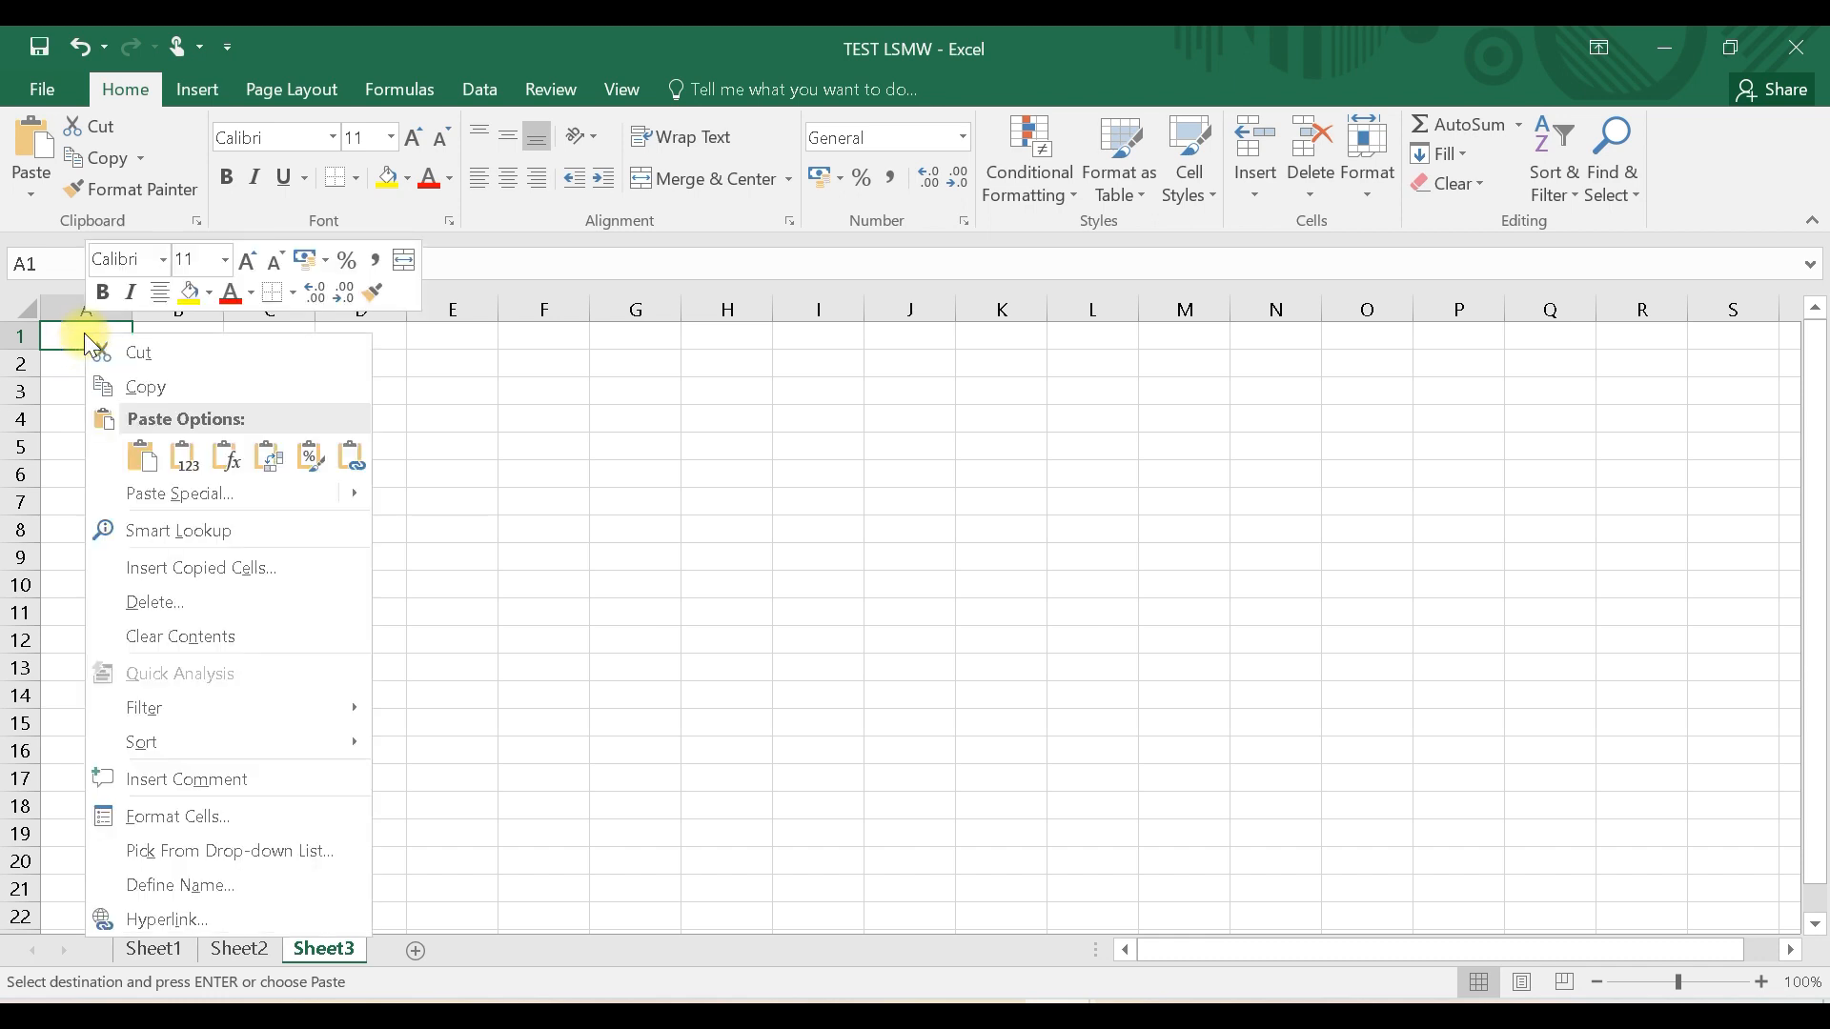
pyautogui.moveTo(181, 494)
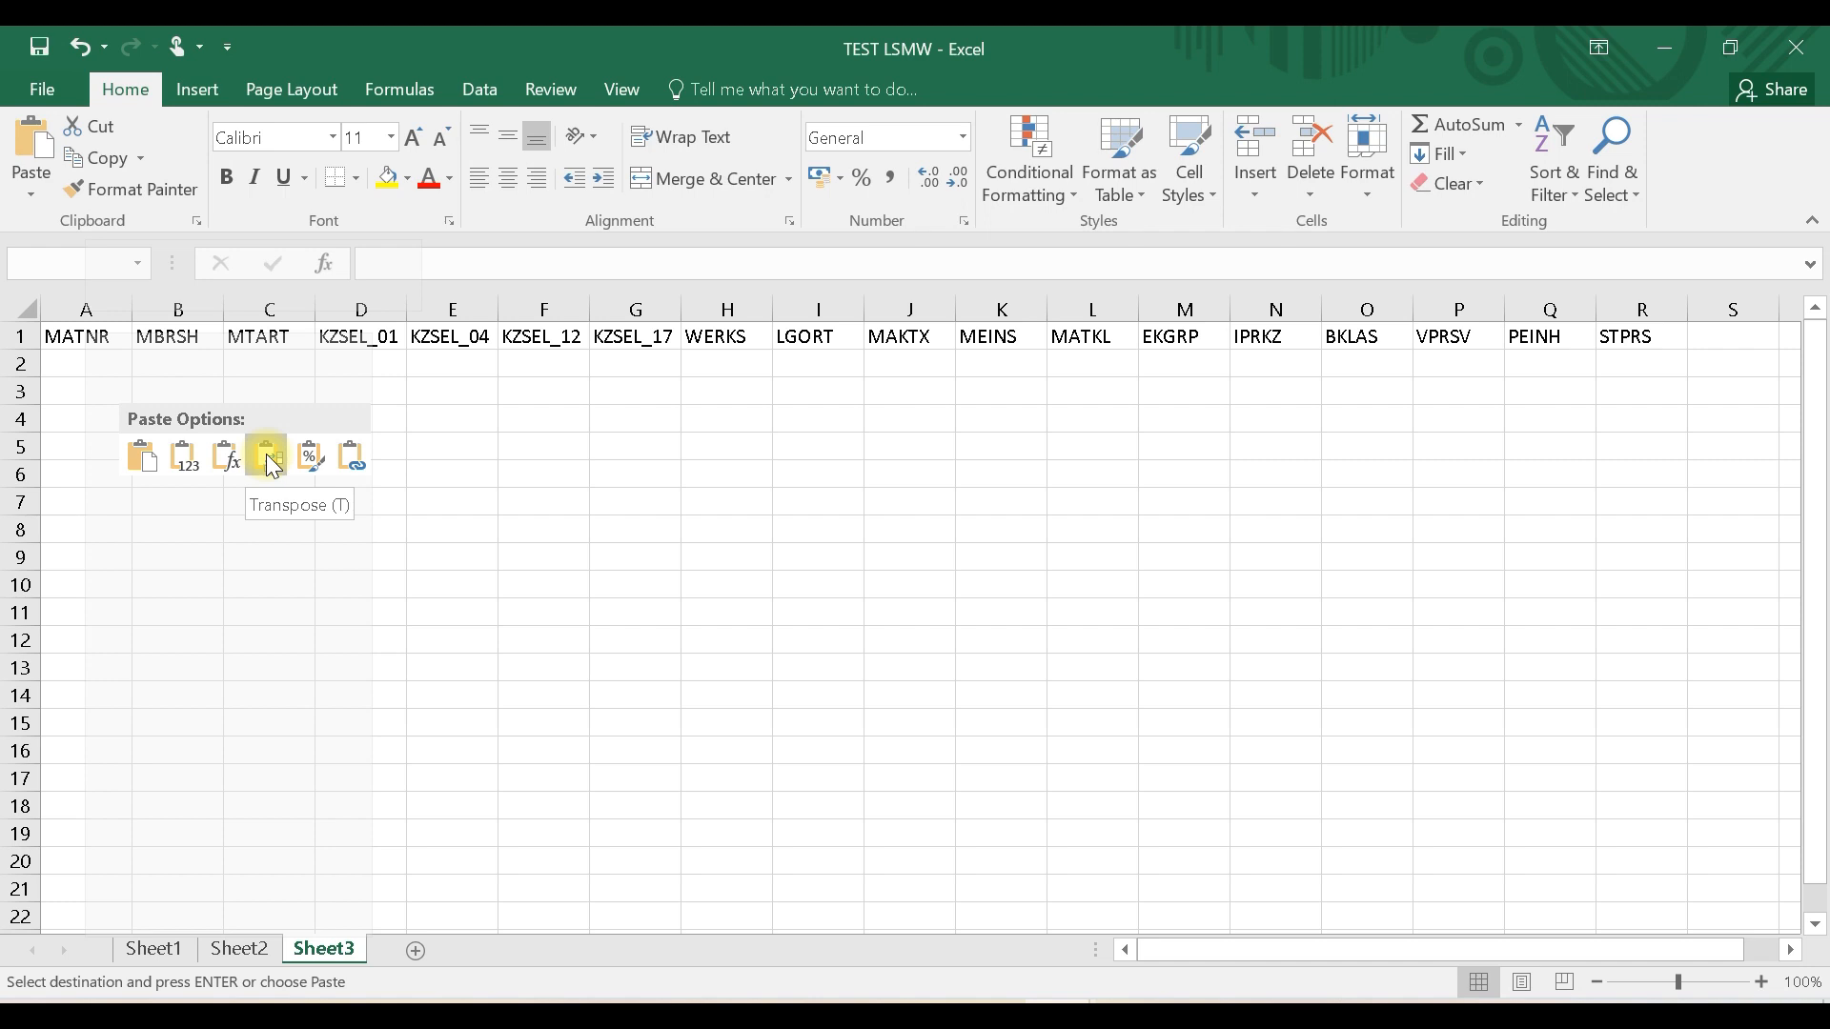
pyautogui.click(272, 465)
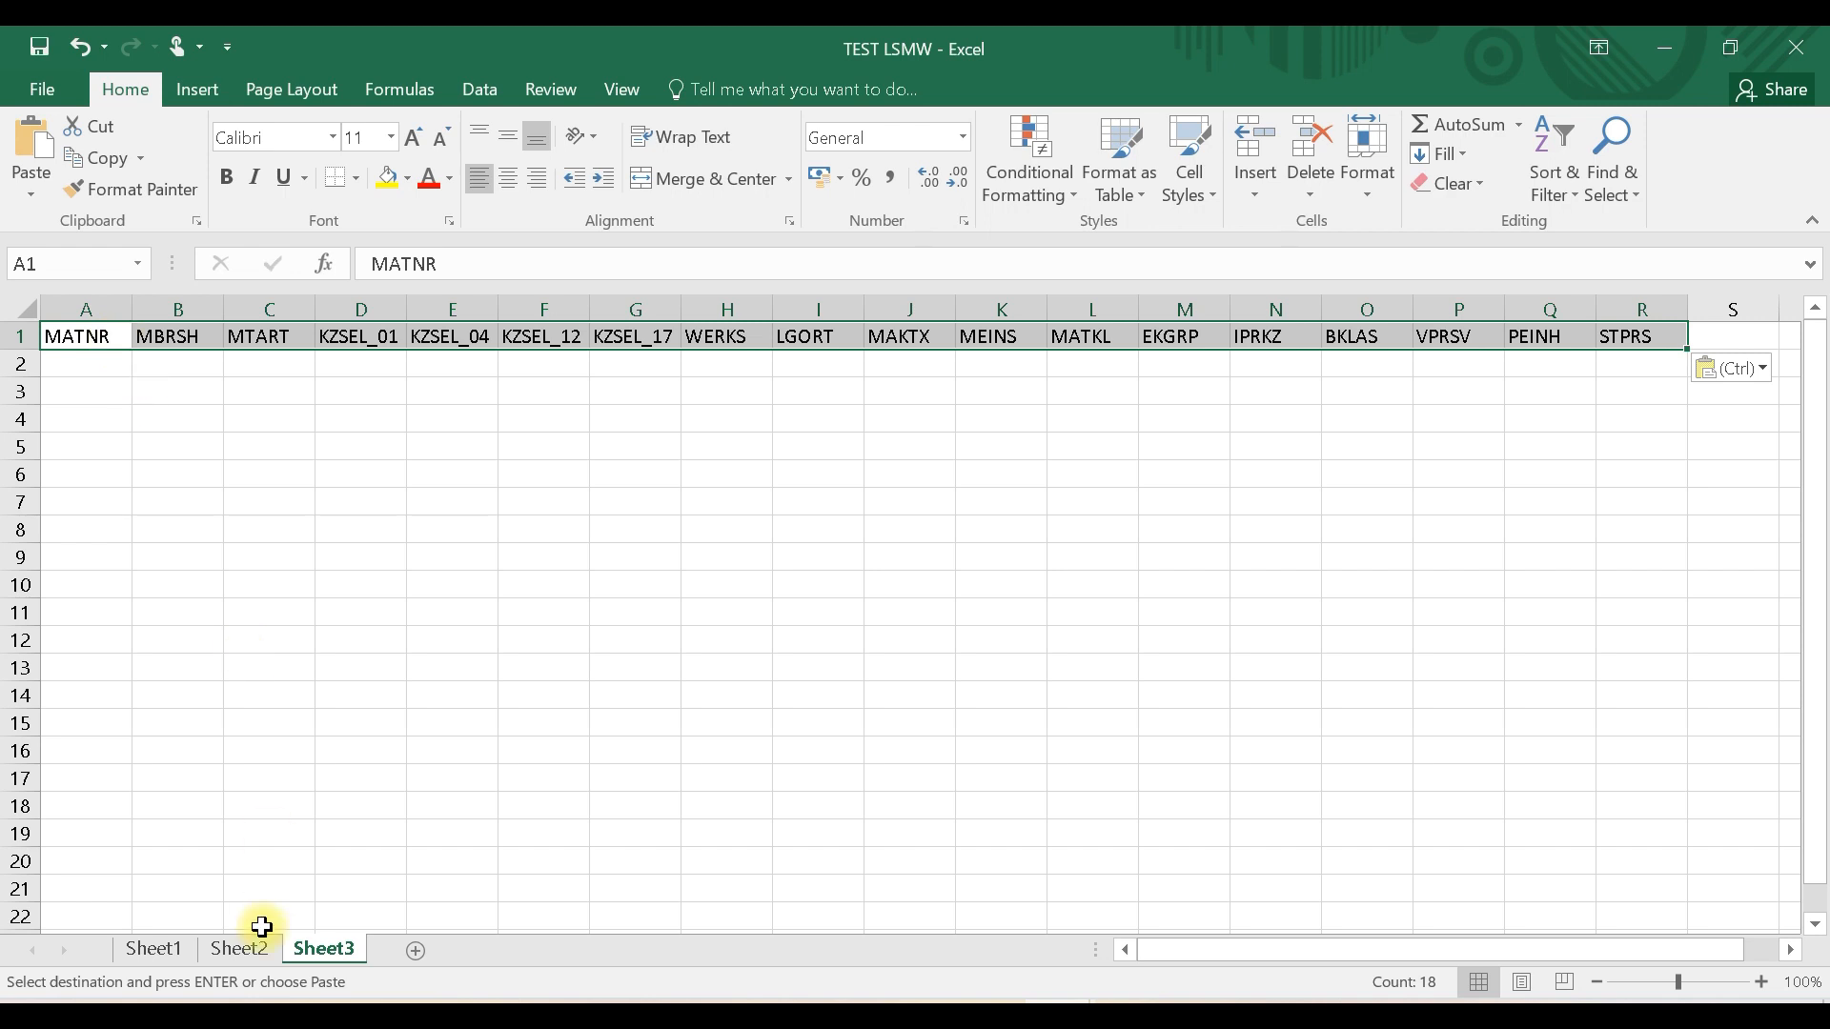
# Step: Select the field names and descriptions in A1:B18 of Sheet1, and clear the entire contents of Sheet3
pyautogui.click(150, 947)
pyautogui.click(472, 696)
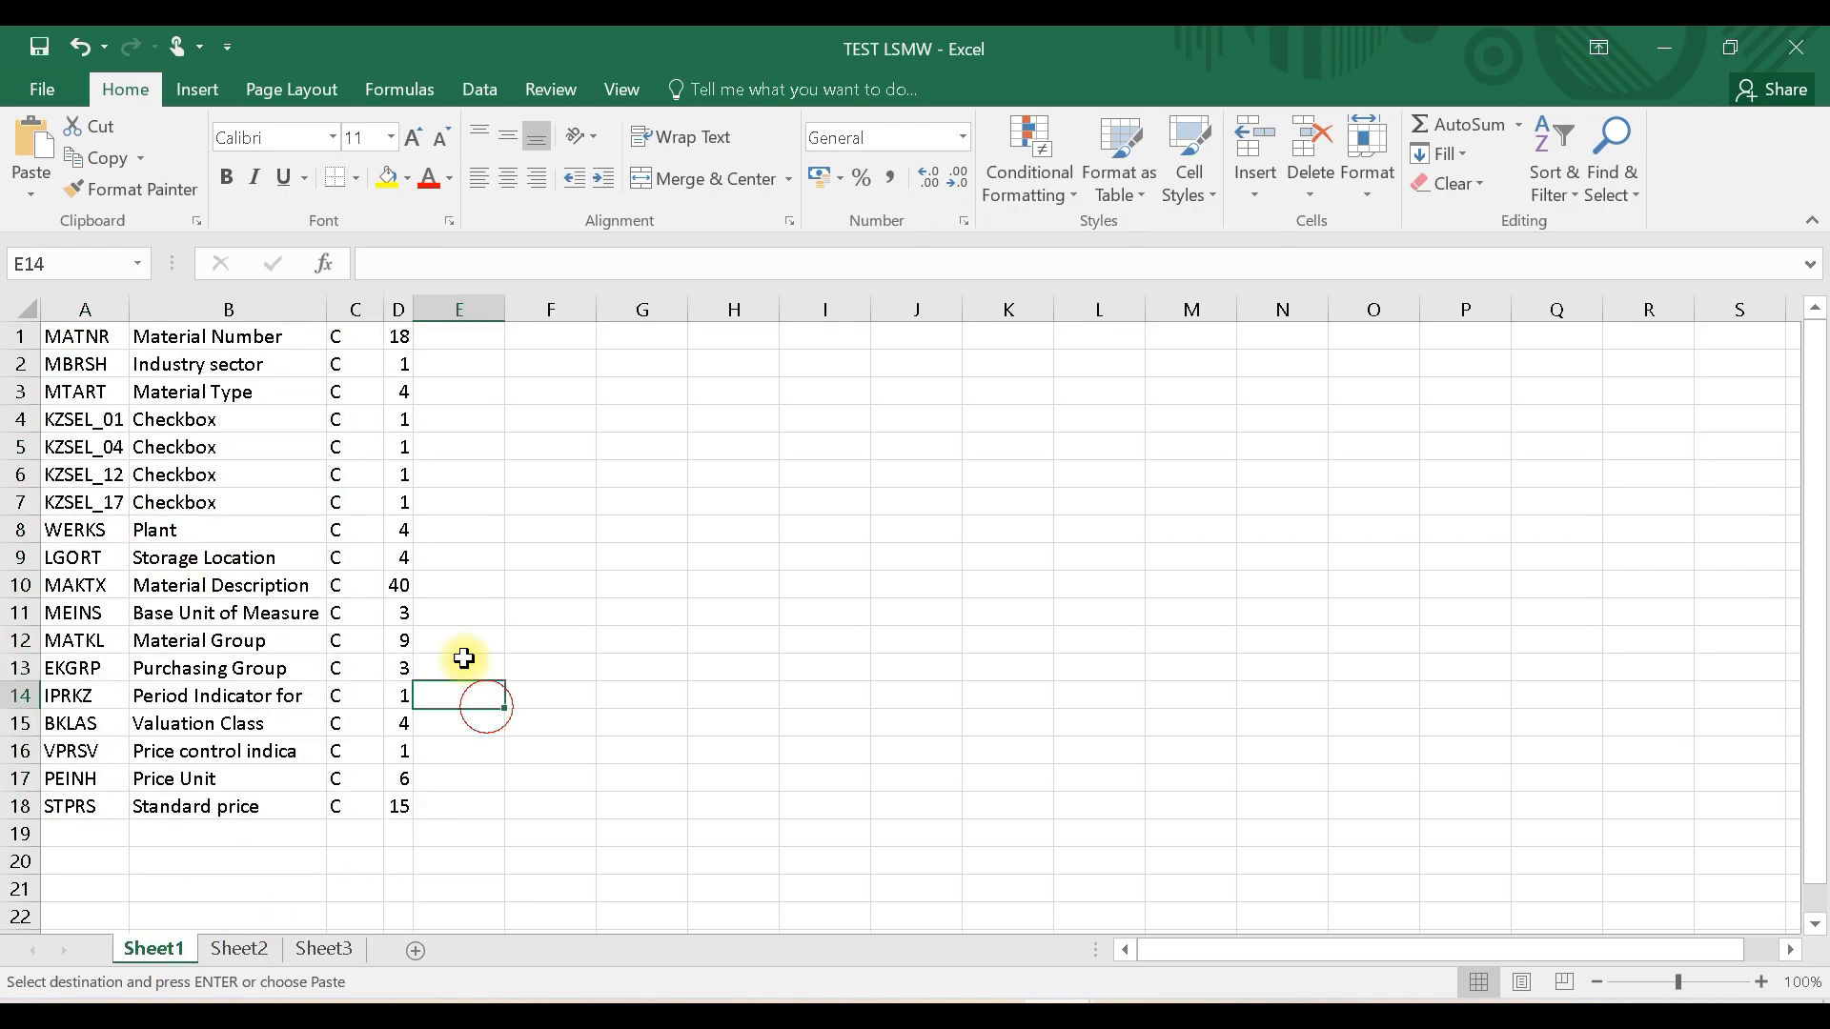
pyautogui.moveTo(70, 333); pyautogui.dragTo(270, 812)
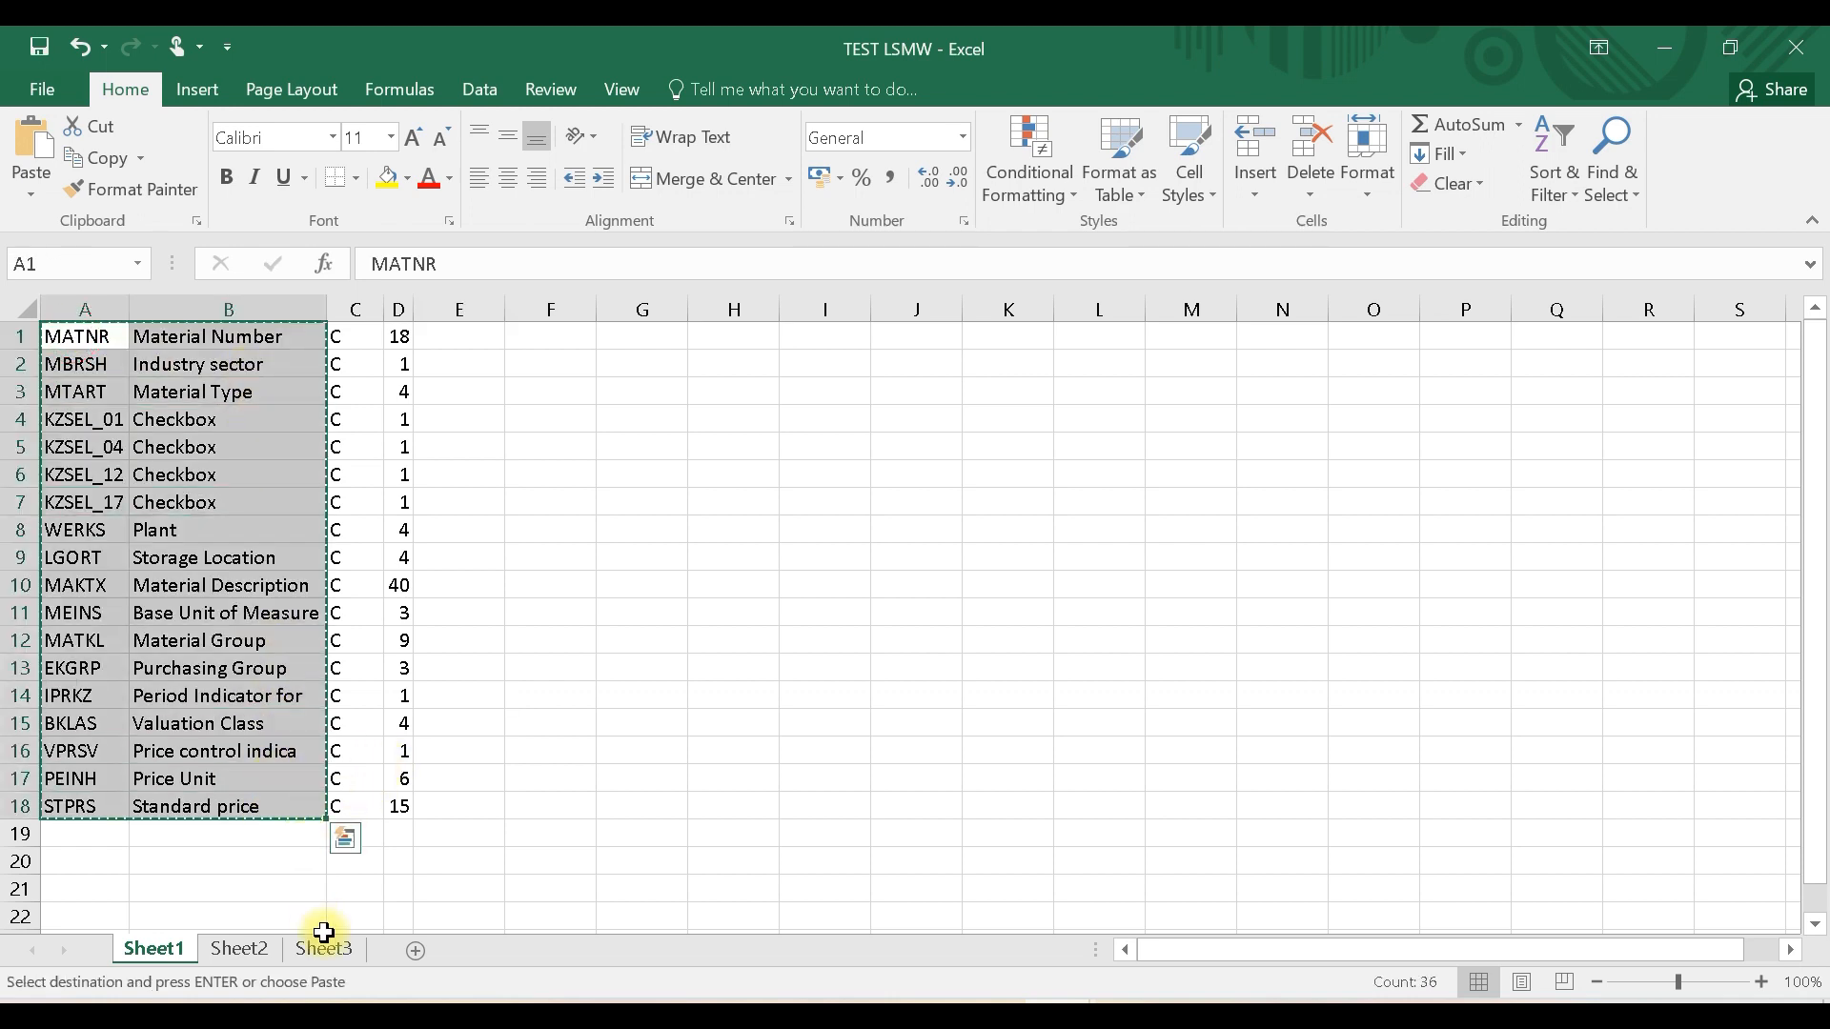
pyautogui.click(322, 947)
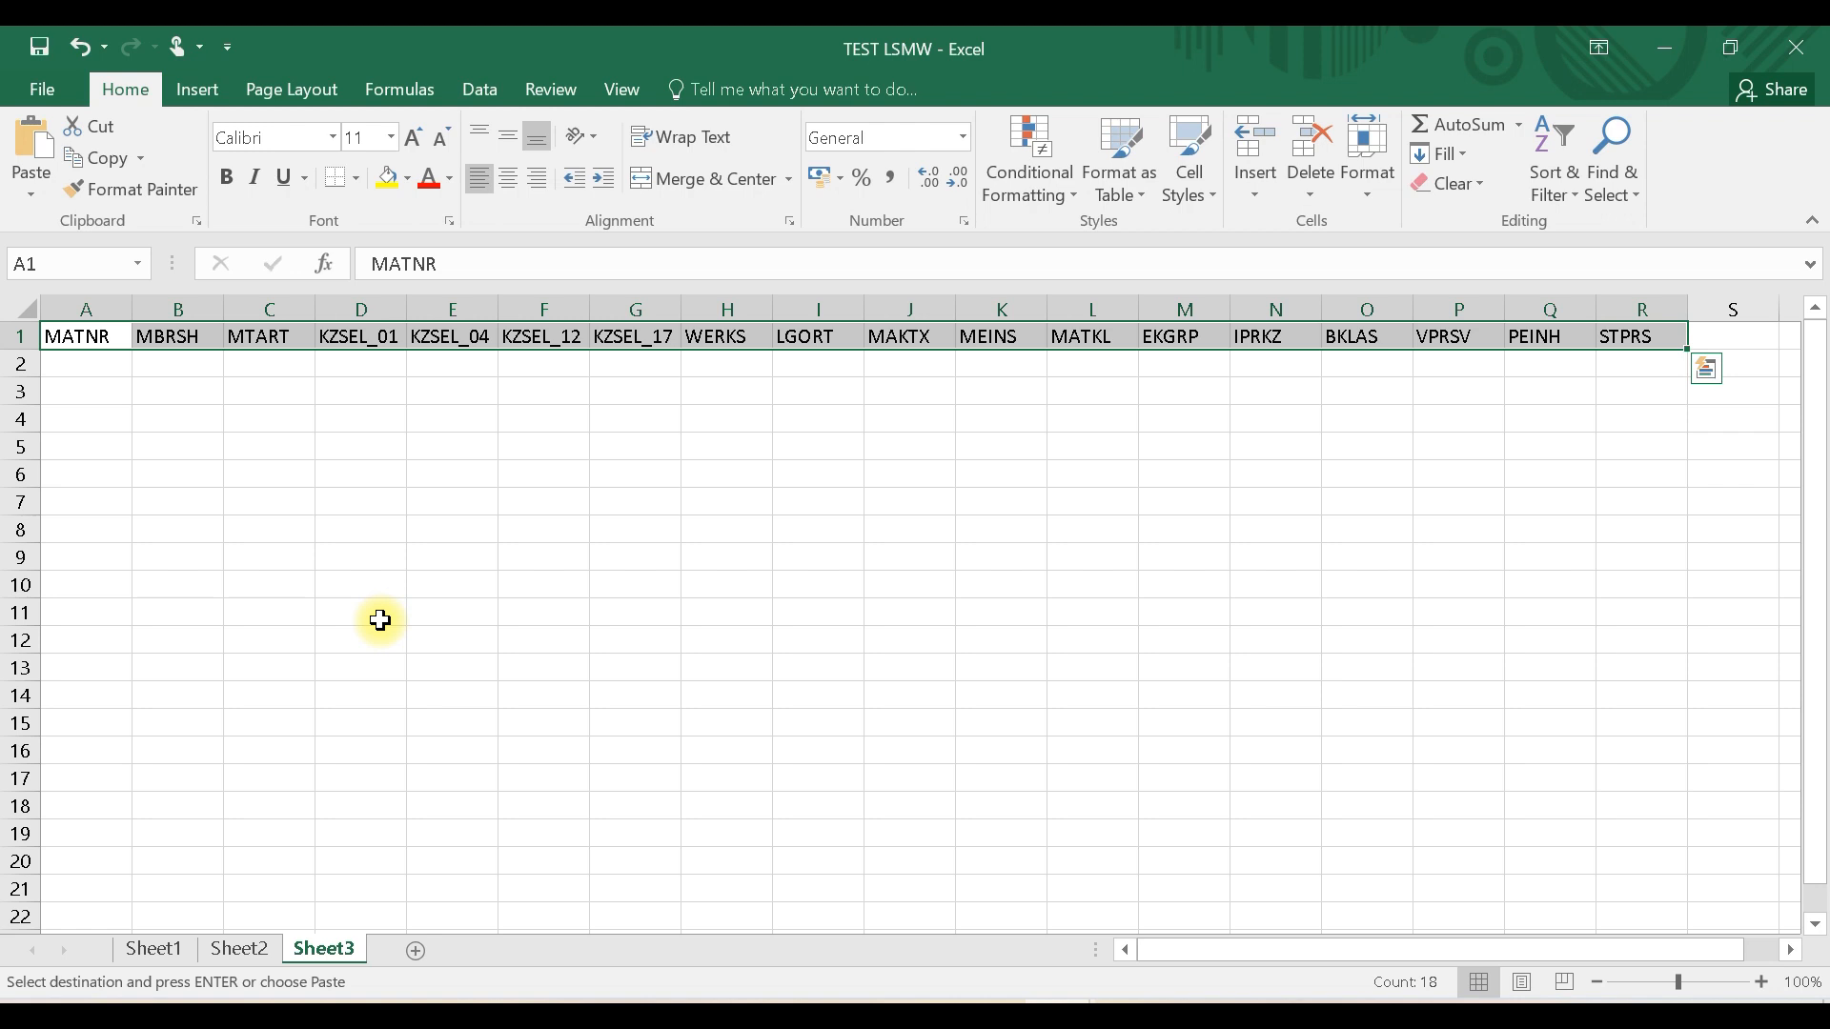
pyautogui.hotkey('ctrl', 'q')
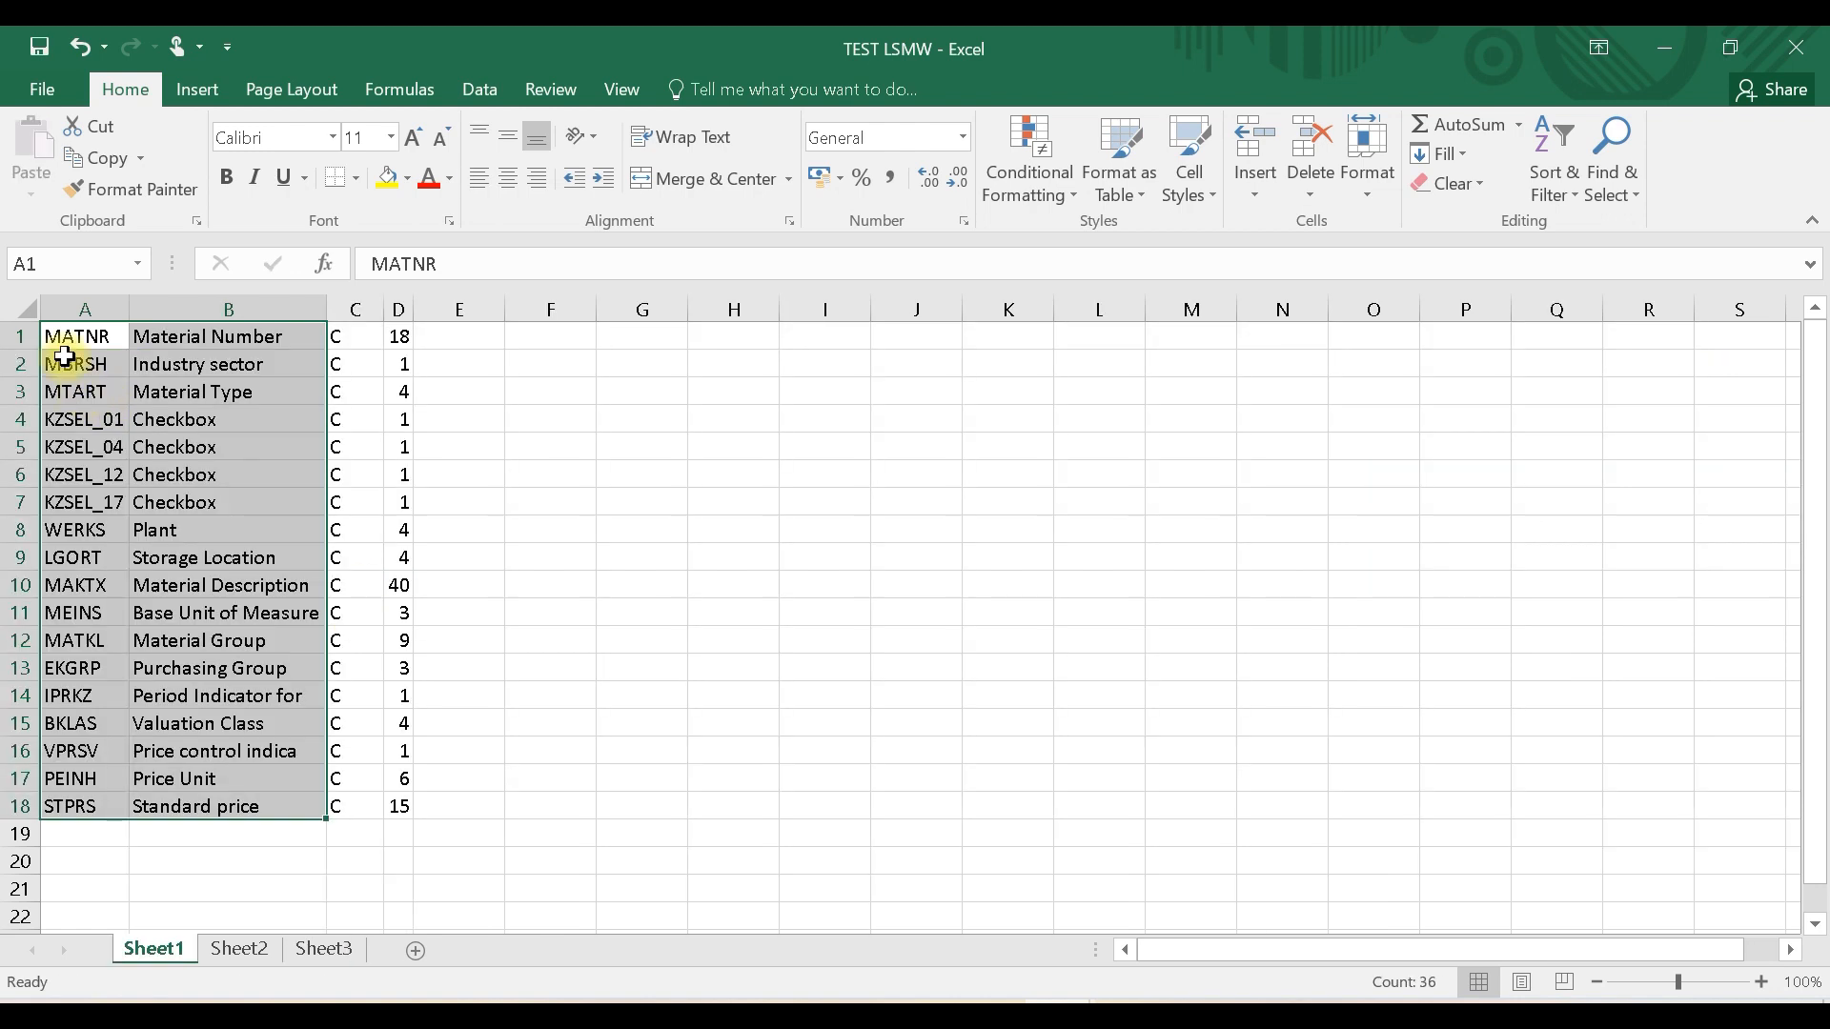
# Step: Copy the field names and descriptions in A1:B18 of Sheet1 and paste them transposed into Sheet3
pyautogui.hotkey('ctrl', 'c')
pyautogui.click(324, 949)
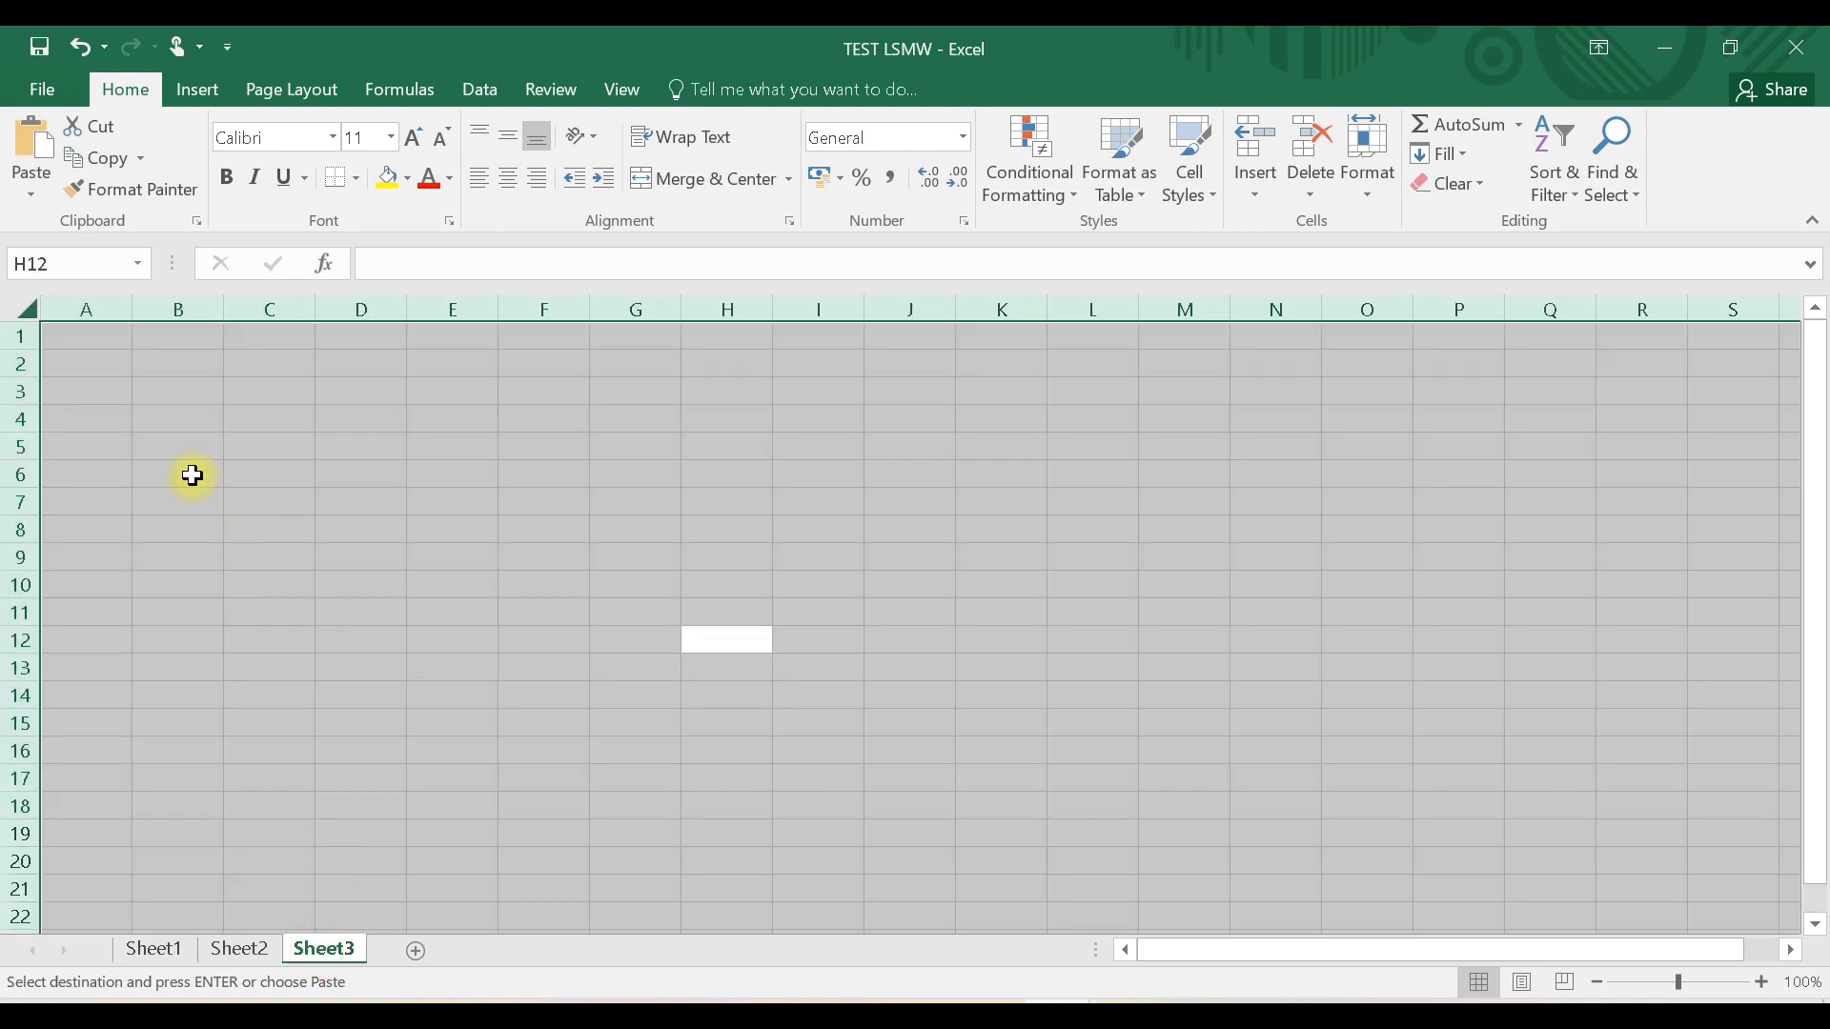
pyautogui.rightClick(96, 342)
pyautogui.moveTo(253, 507)
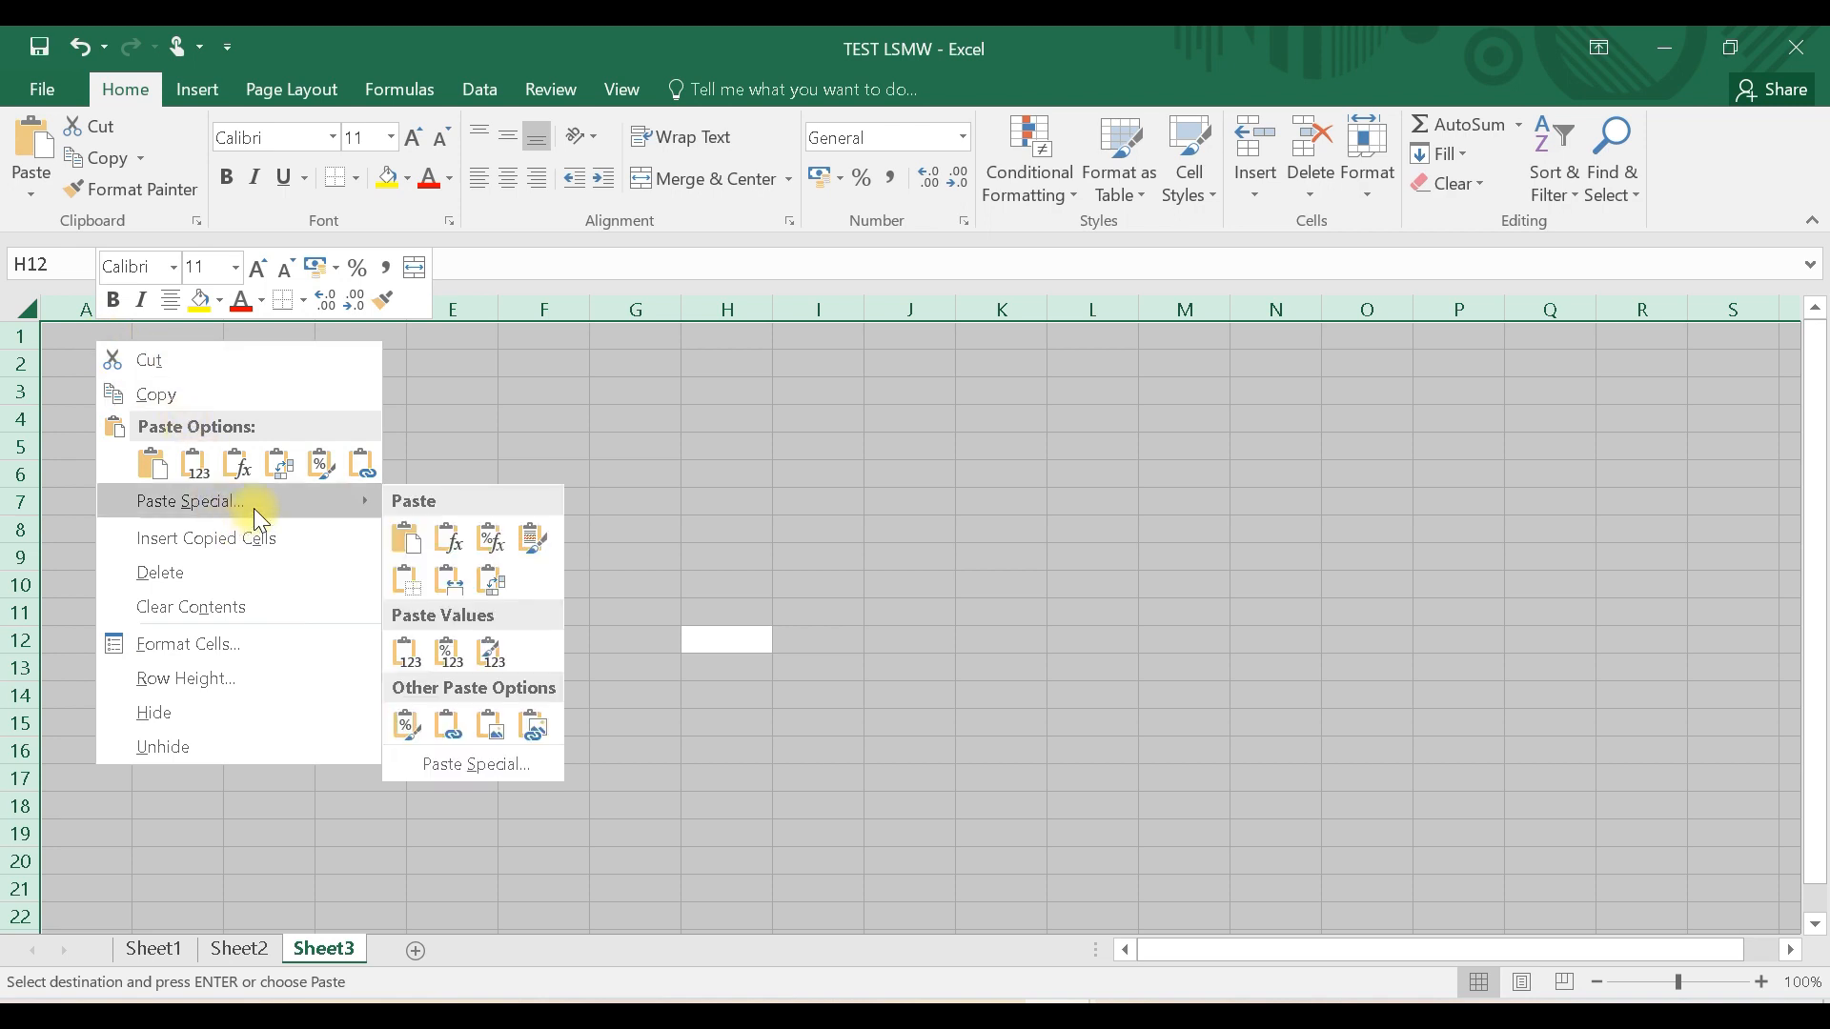
pyautogui.click(486, 584)
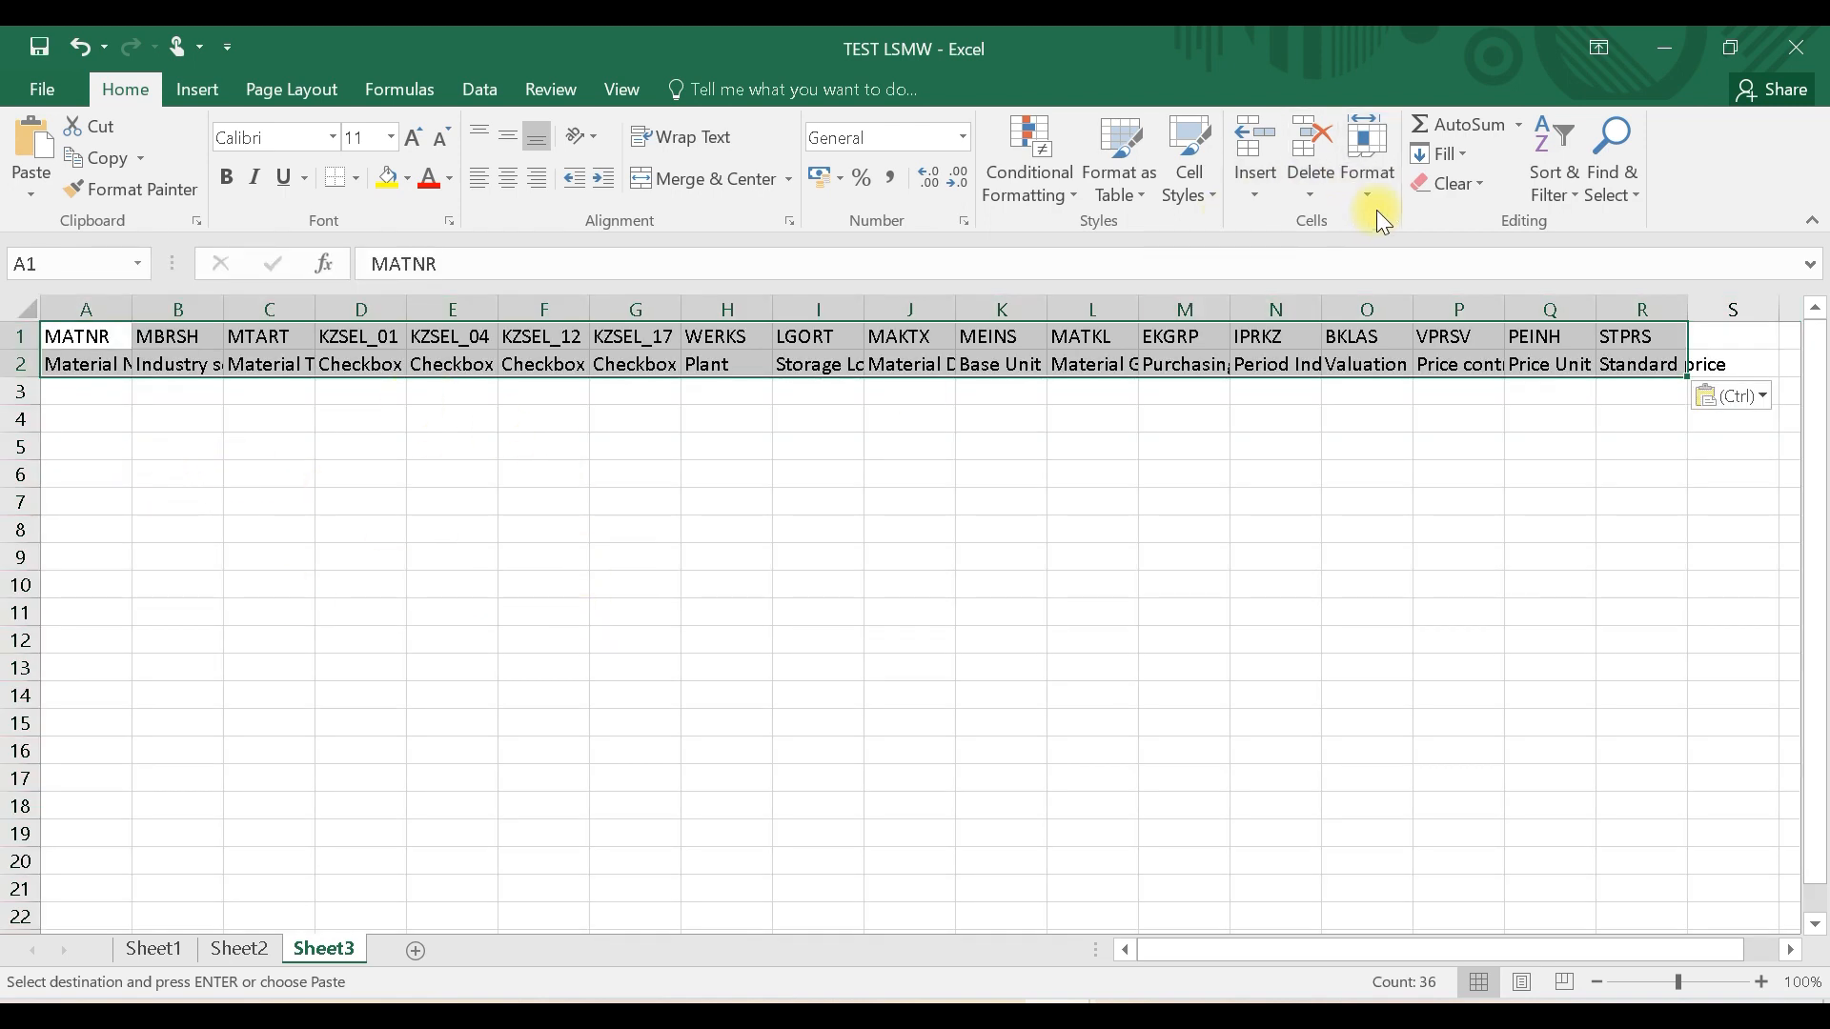
# Step: AutoFit the column widths and row heights of the two header rows in Sheet3
pyautogui.click(1365, 186)
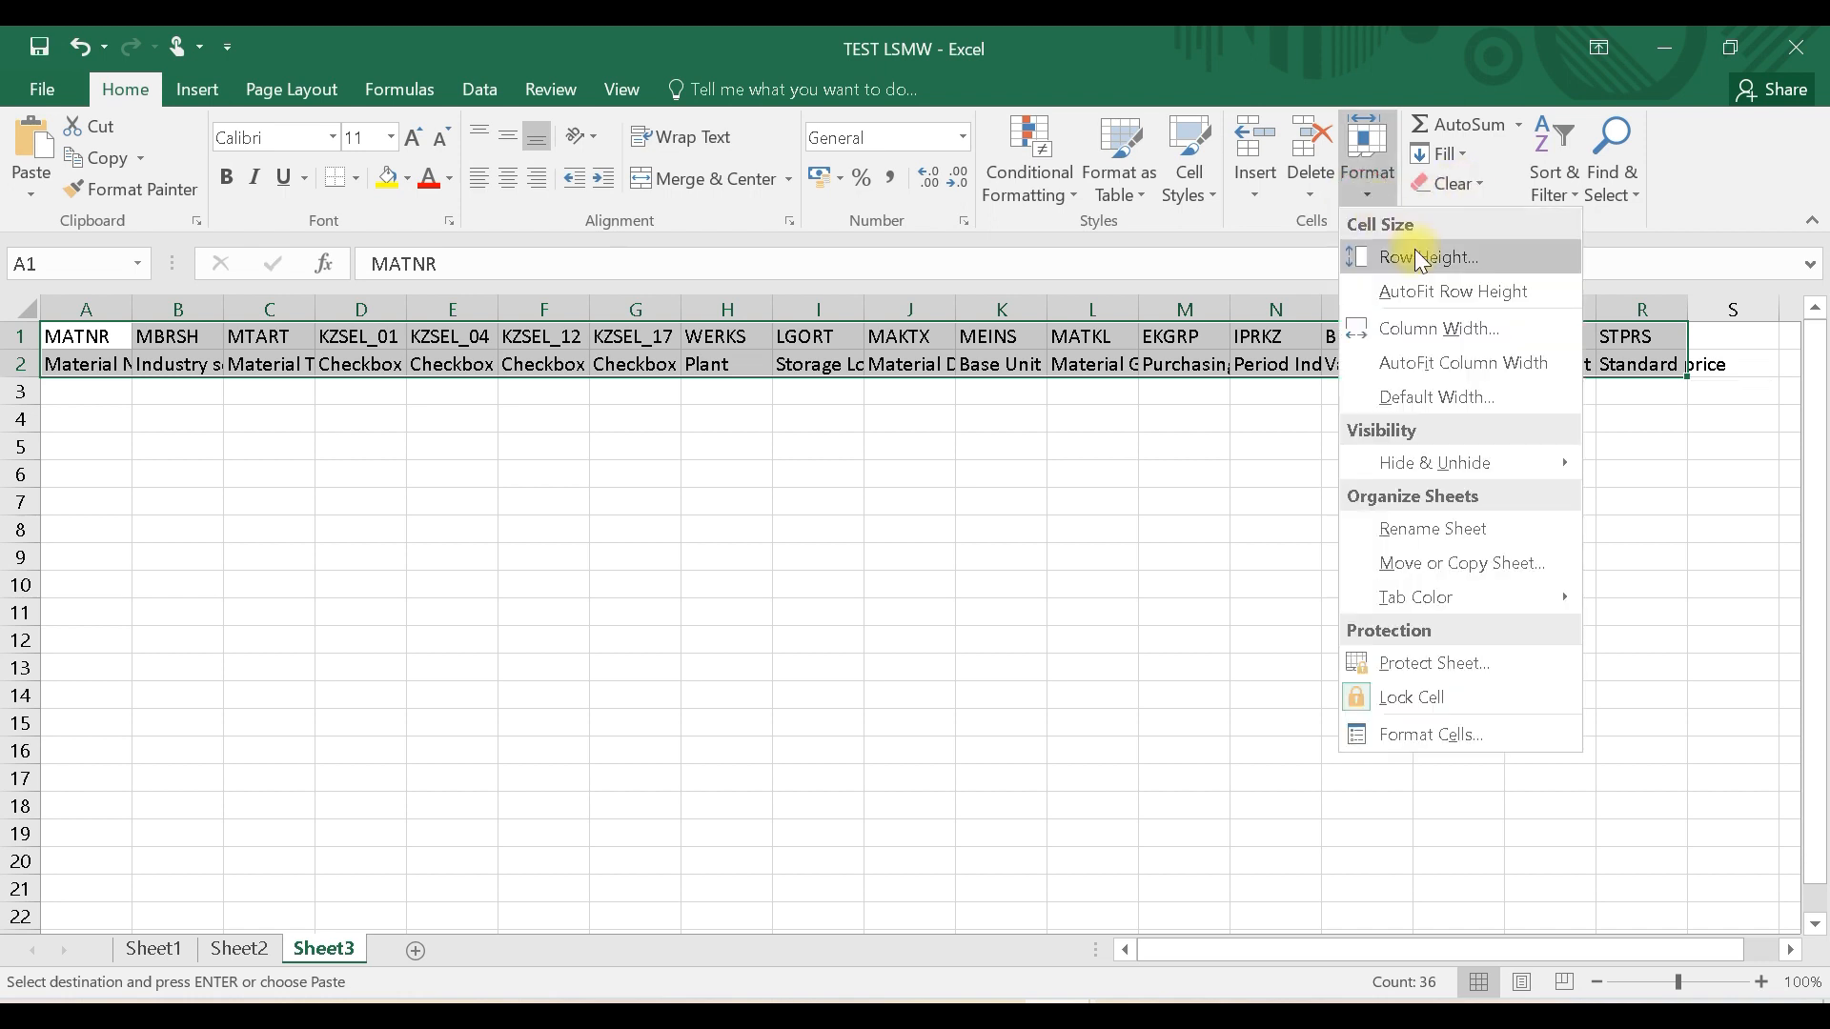
pyautogui.click(1462, 365)
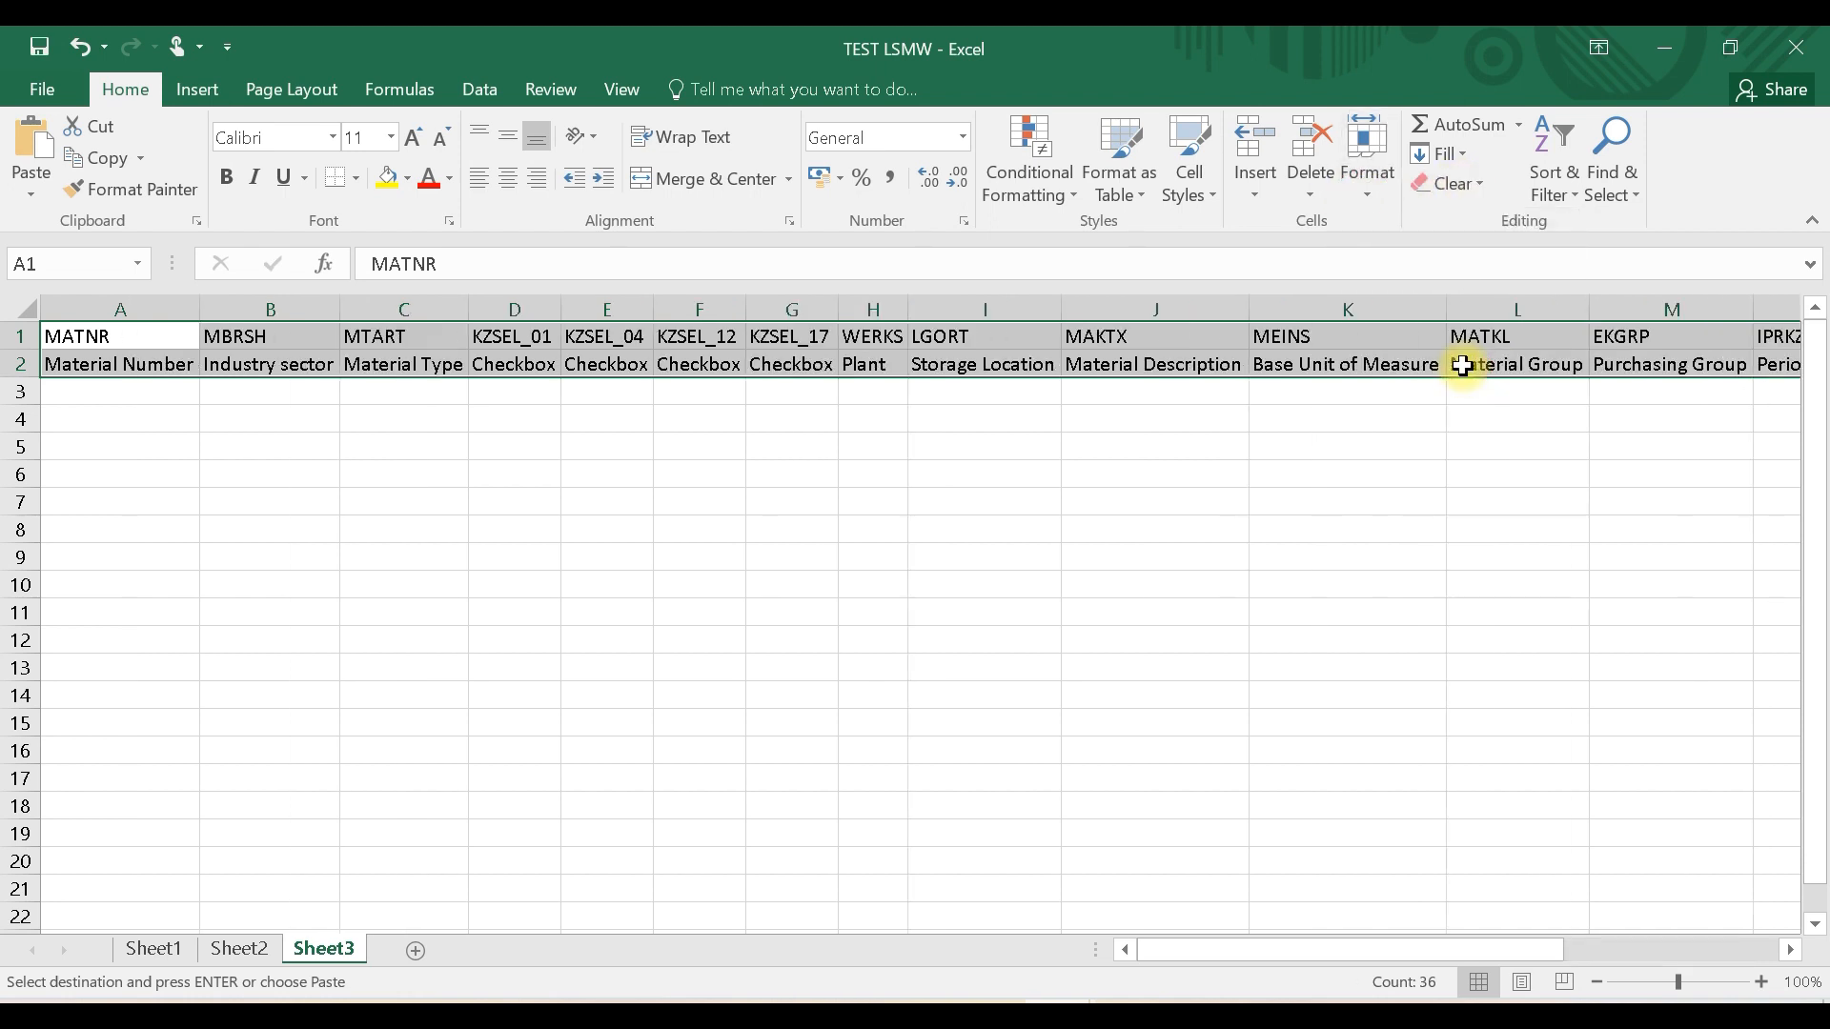
pyautogui.click(1371, 191)
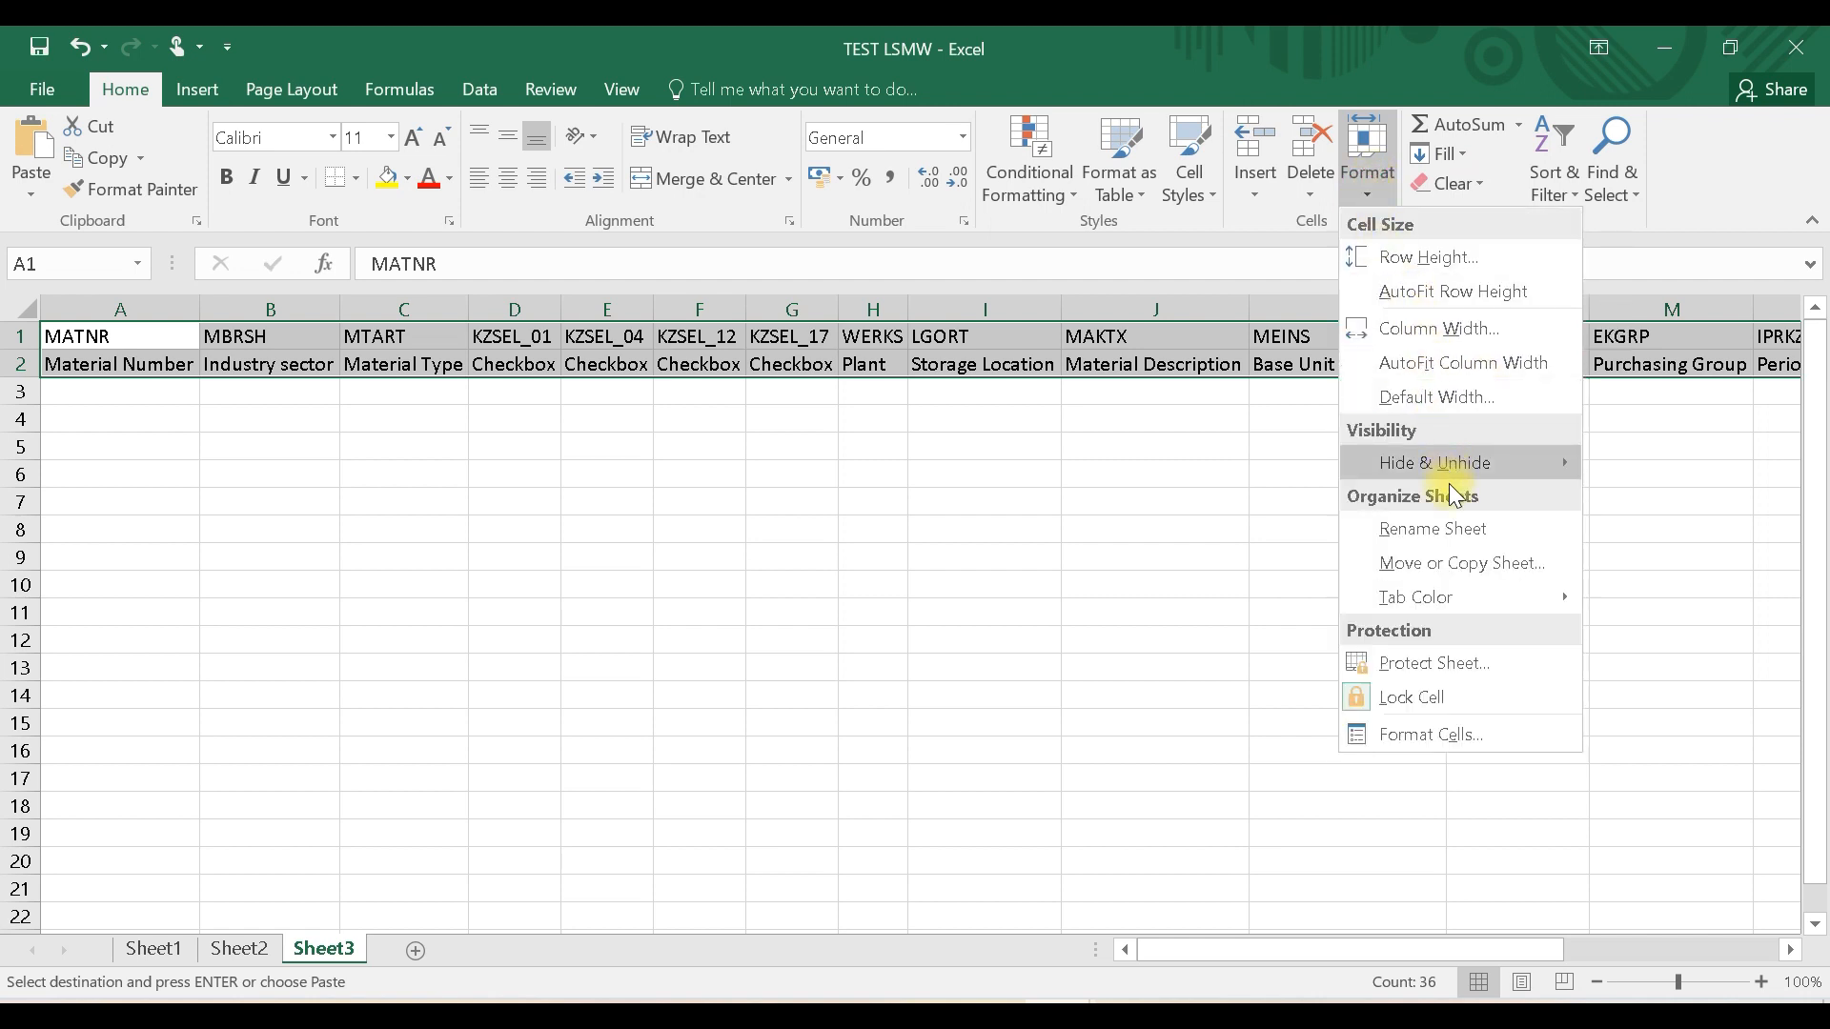
pyautogui.click(1445, 288)
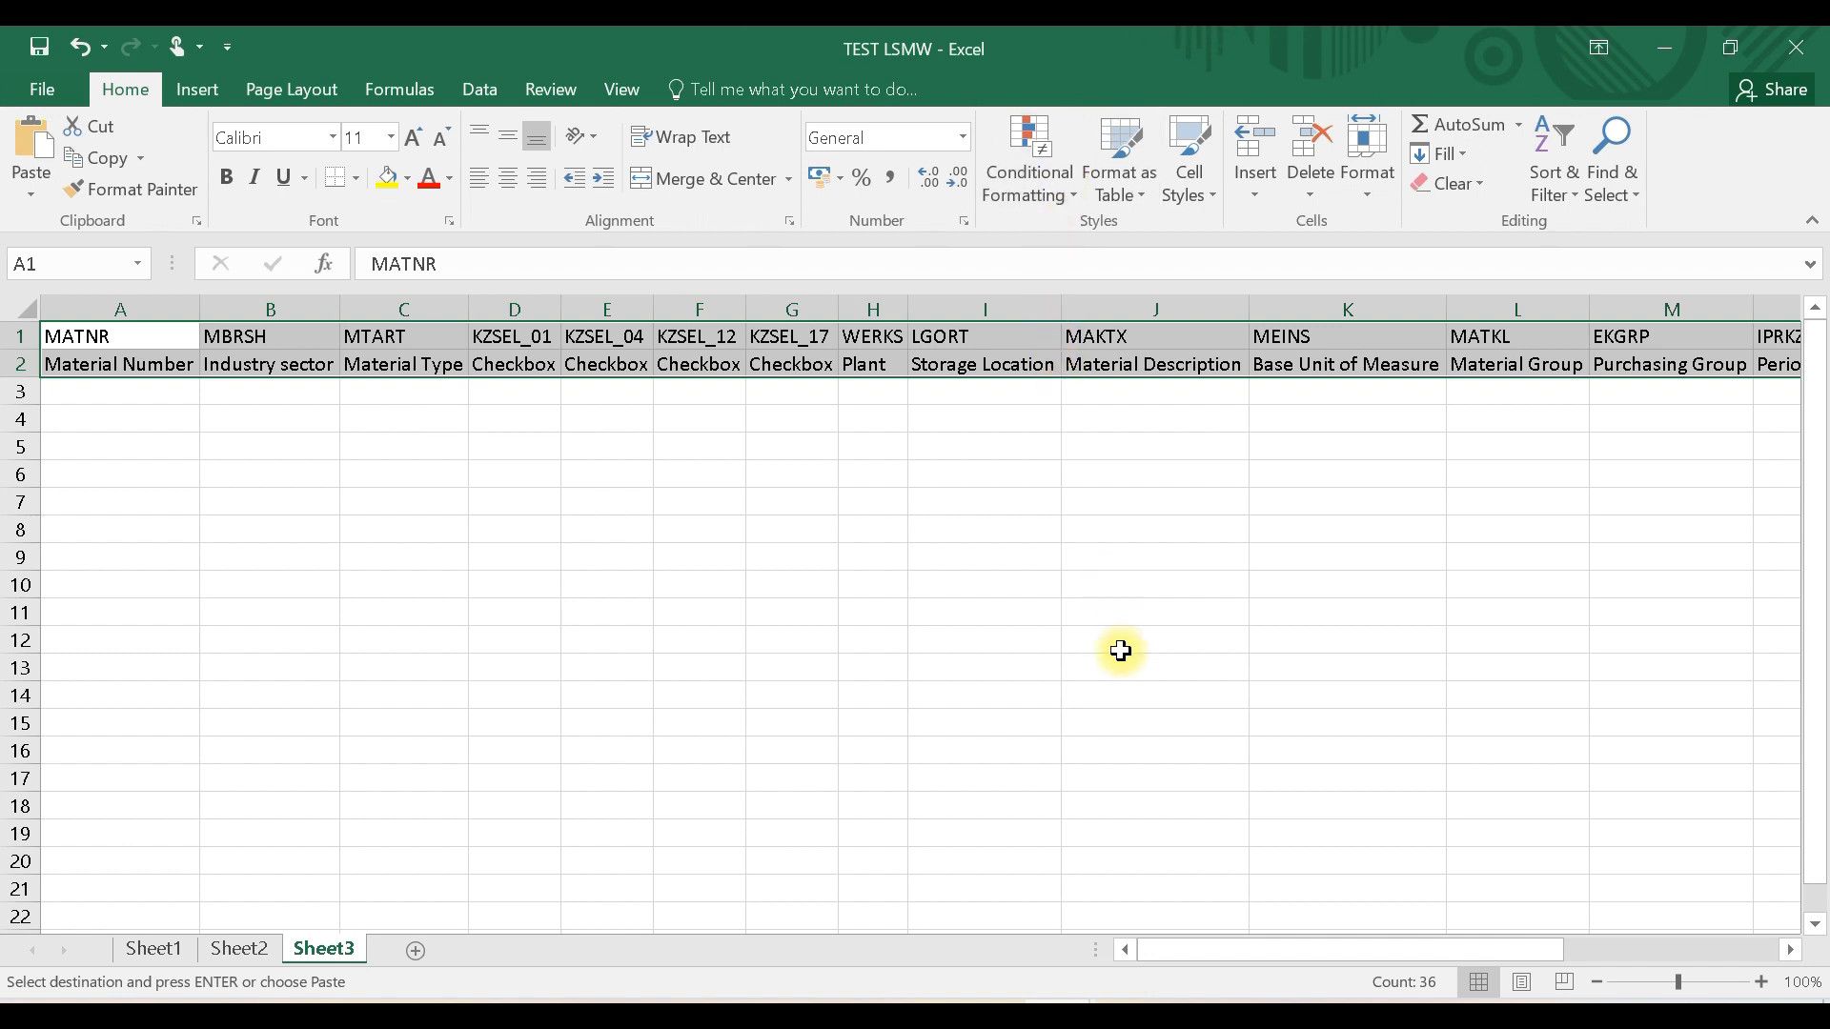
# Step: Check the sample material rows in the TROH workbook and return to the TEST LSMW workbook
pyautogui.moveTo(1058, 1001)
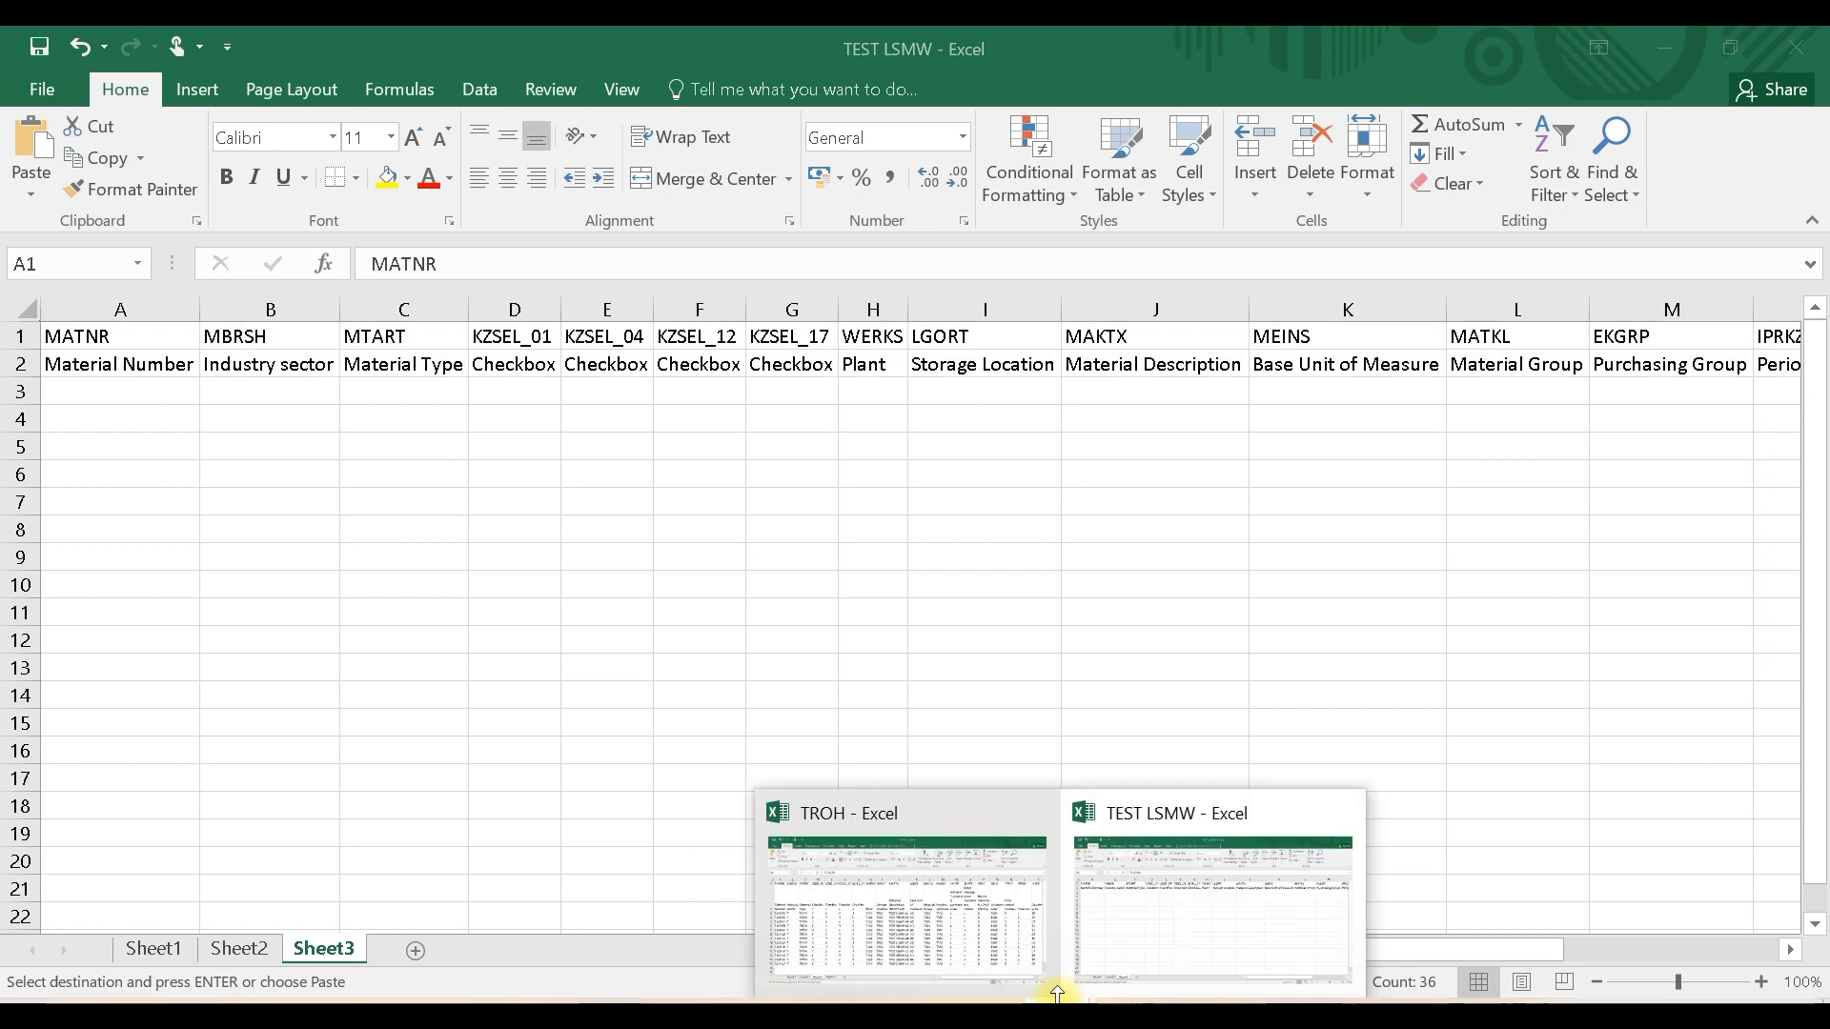
pyautogui.click(942, 930)
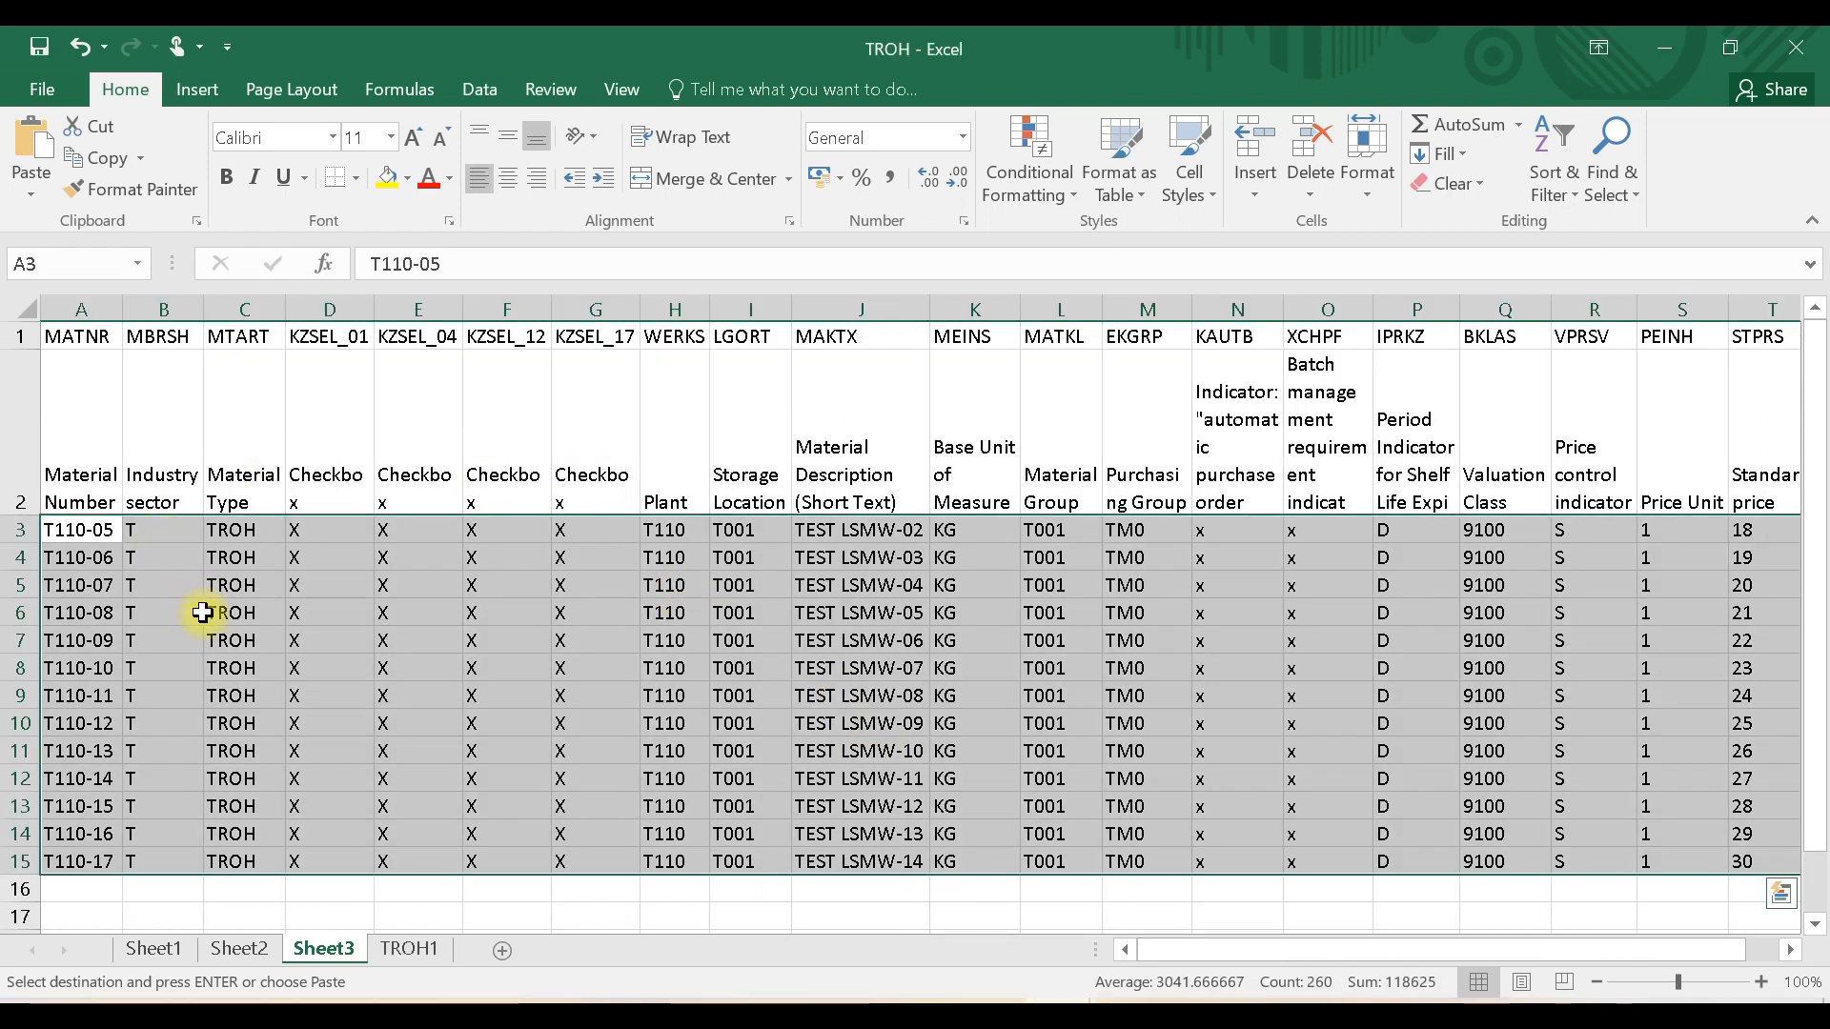
pyautogui.hotkey('alt', 'Tab')
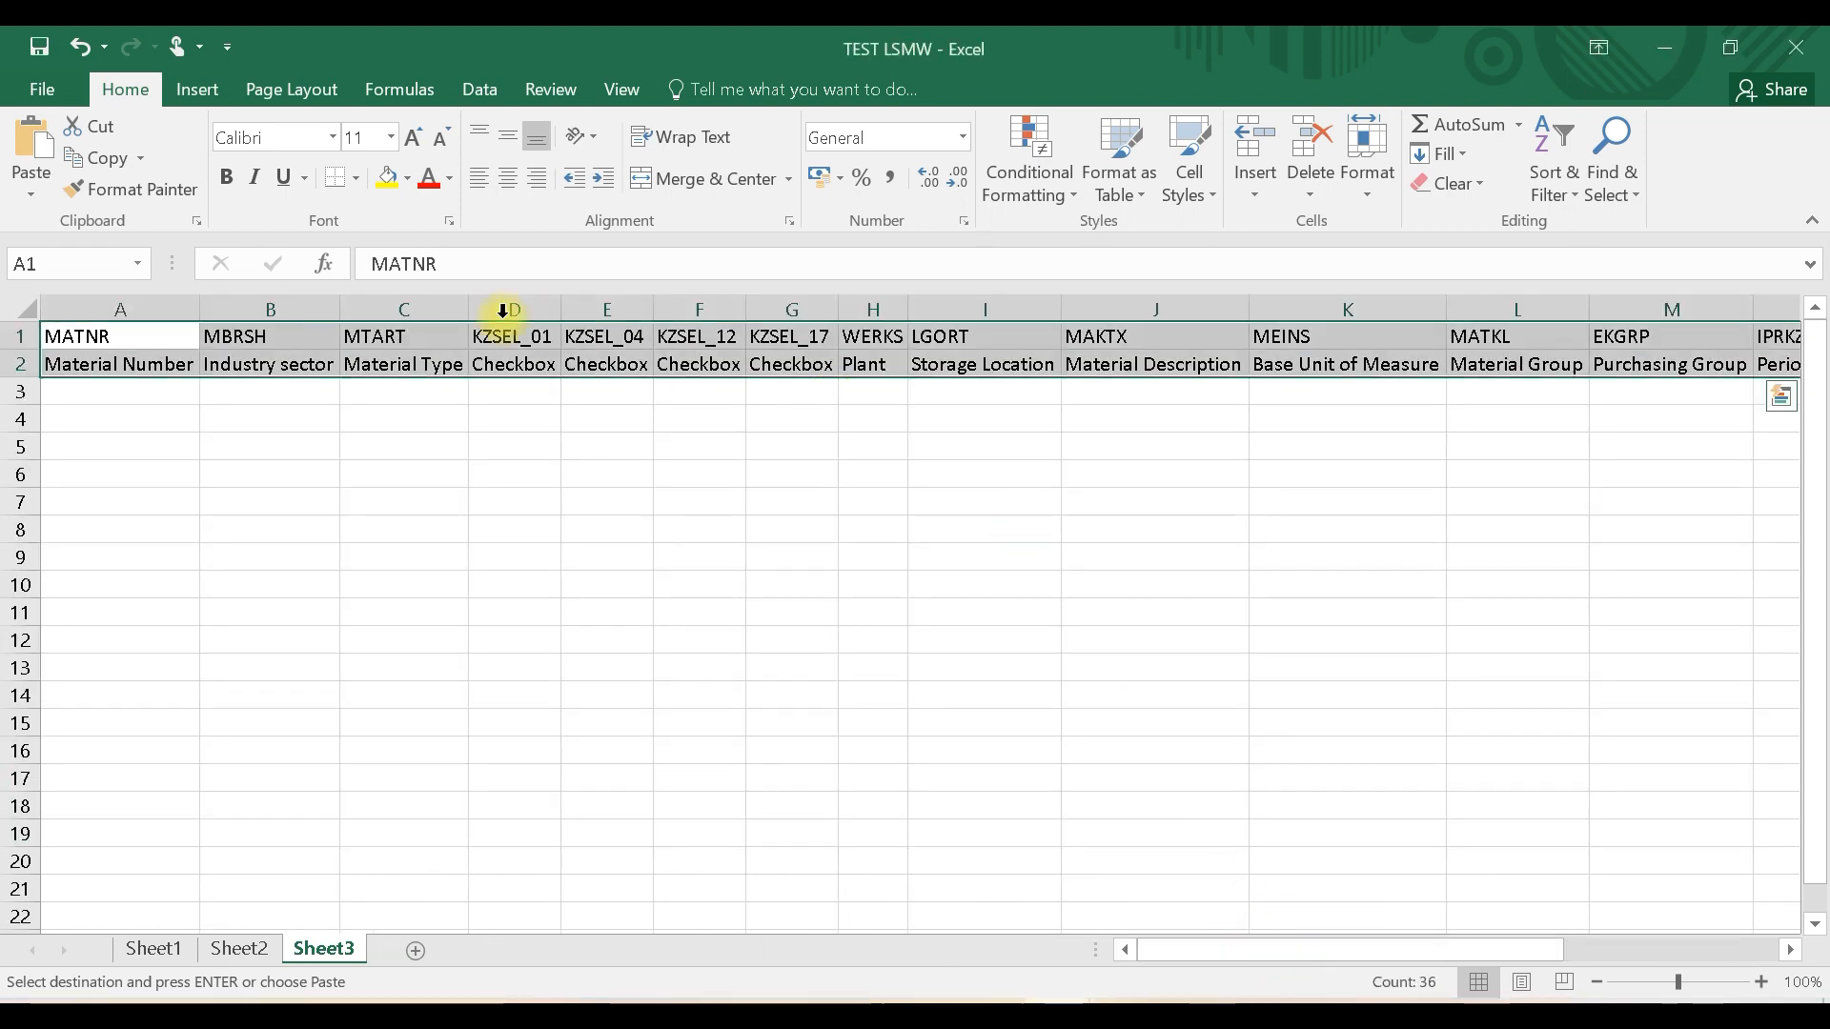
# Step: In row 3 of Sheet3, enter material number T110-B, industry sector T and material type TROH
pyautogui.click(113, 392)
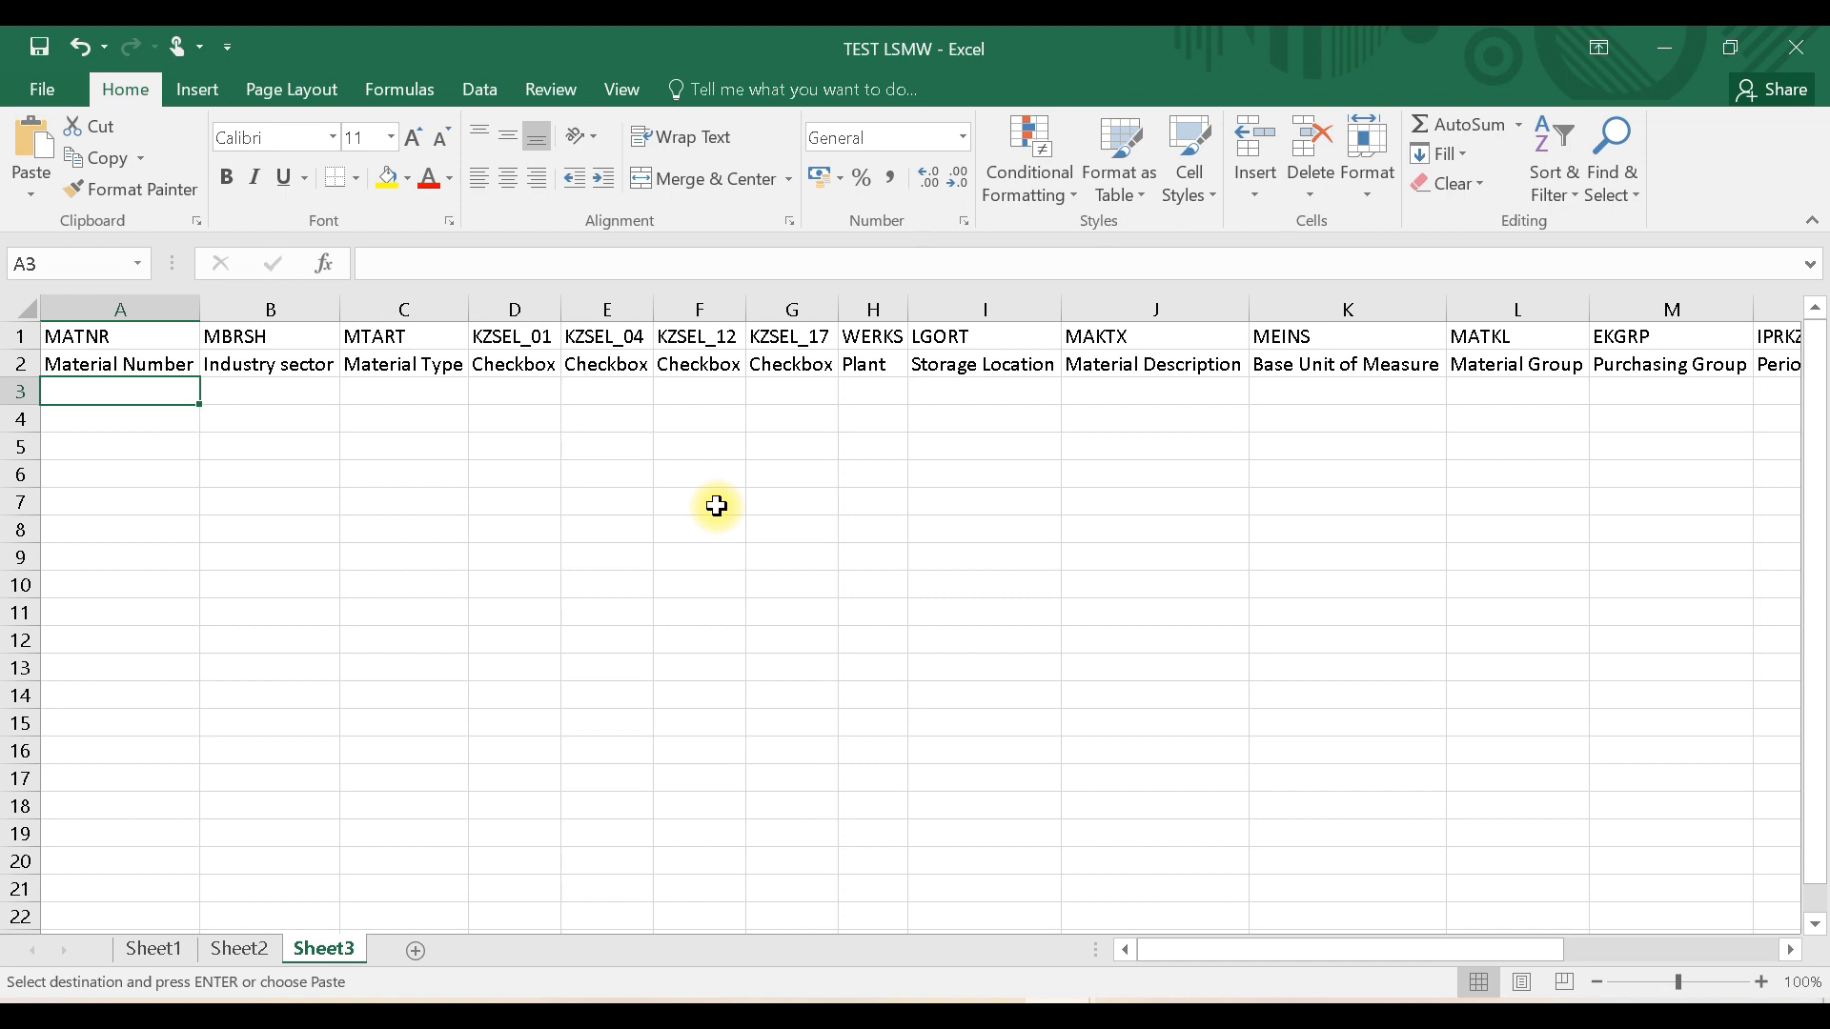
pyautogui.write('T110')
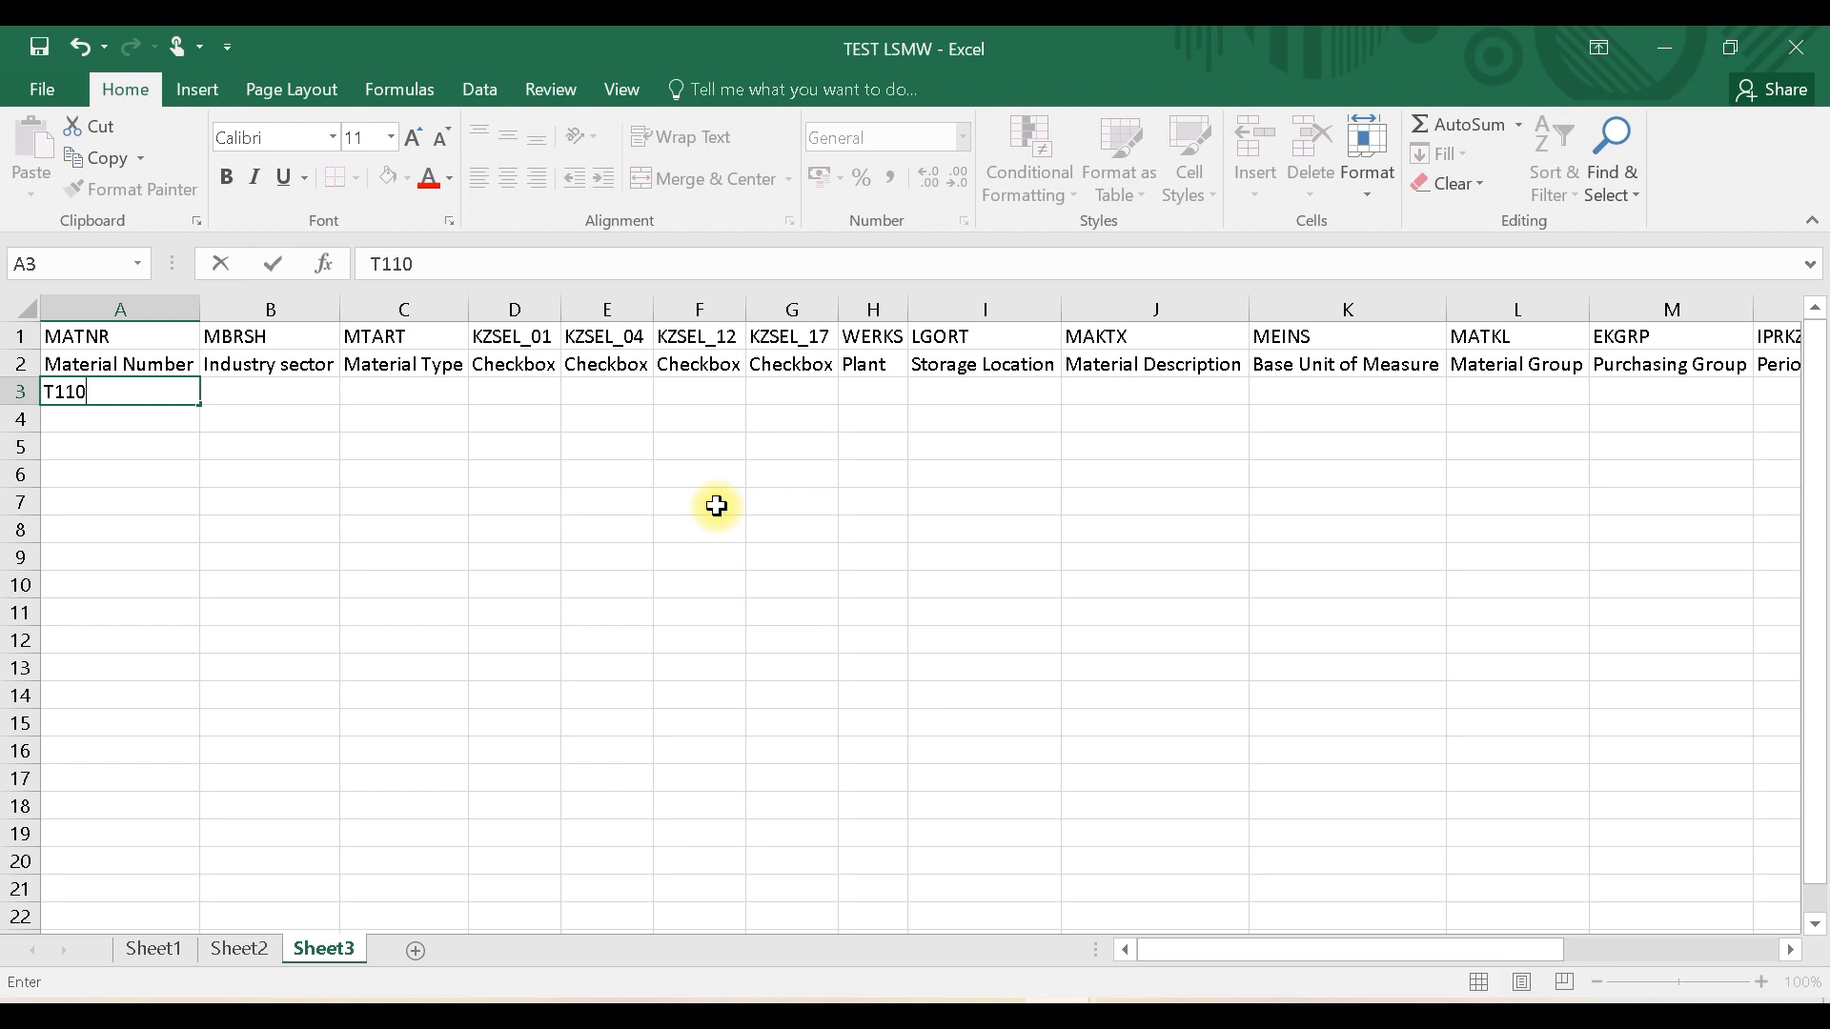
pyautogui.write('-B')
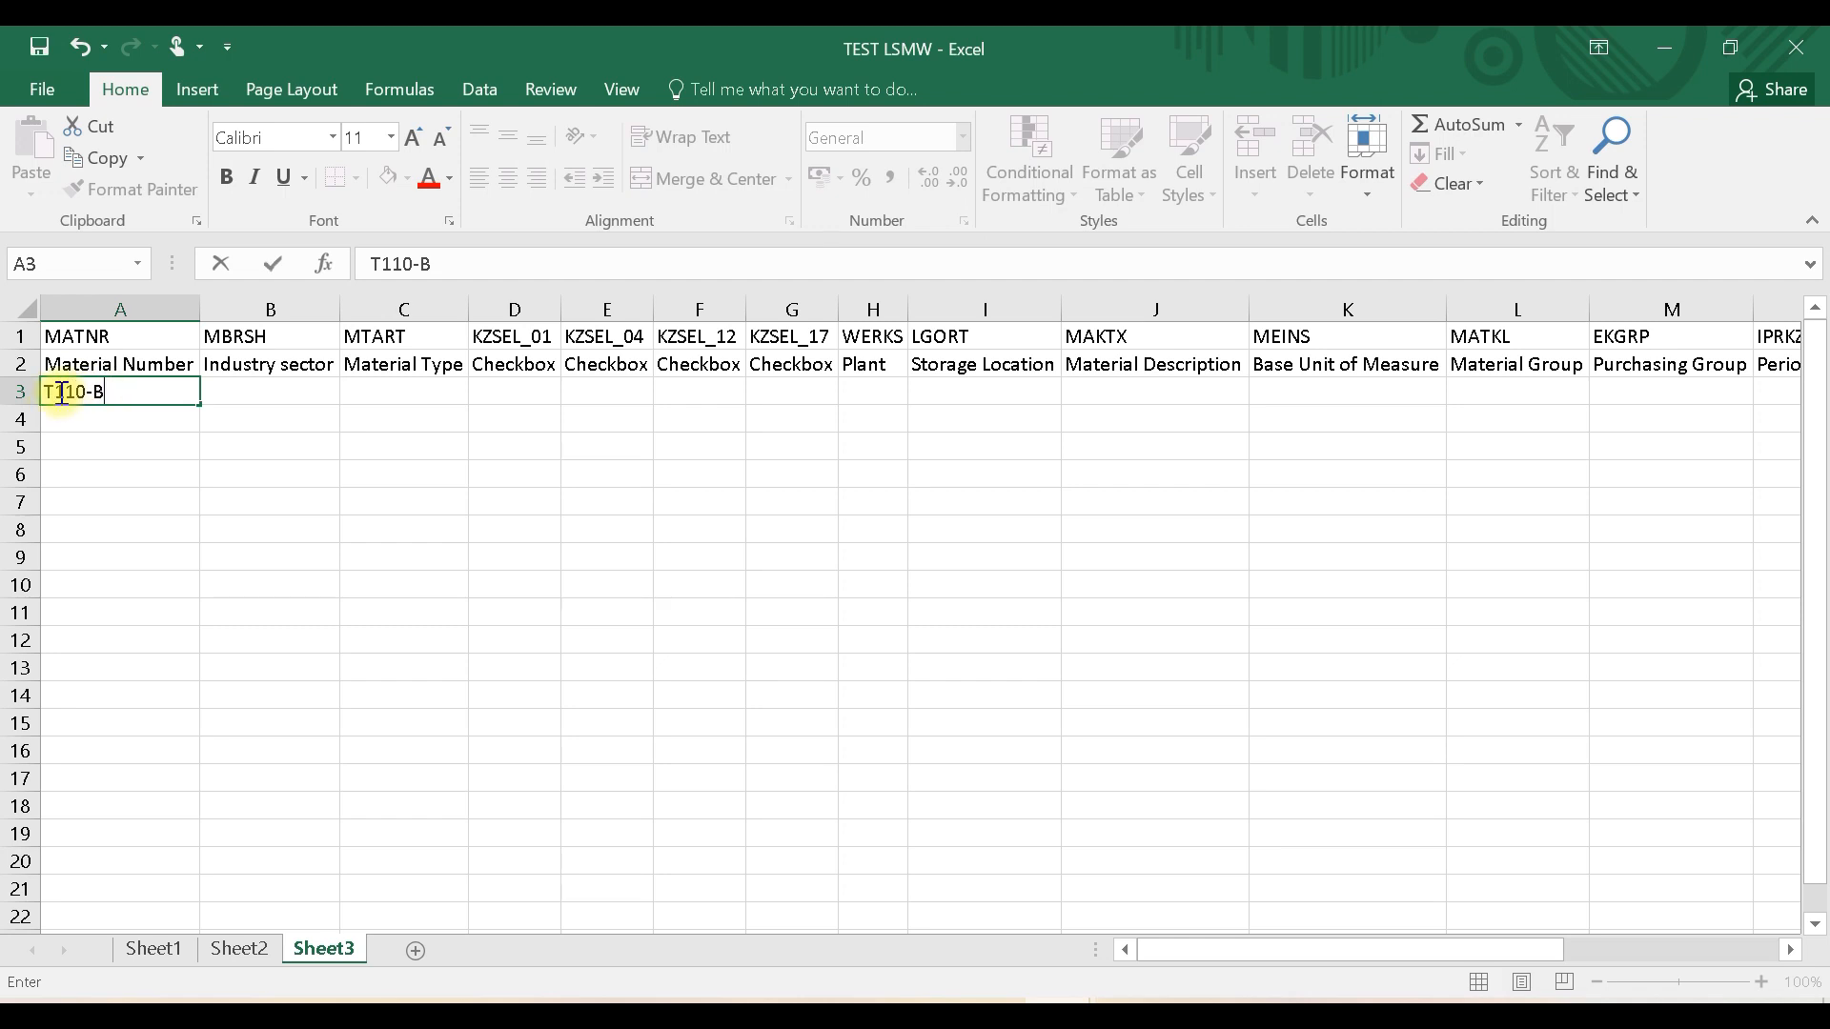
pyautogui.press('Tab')
pyautogui.write('T')
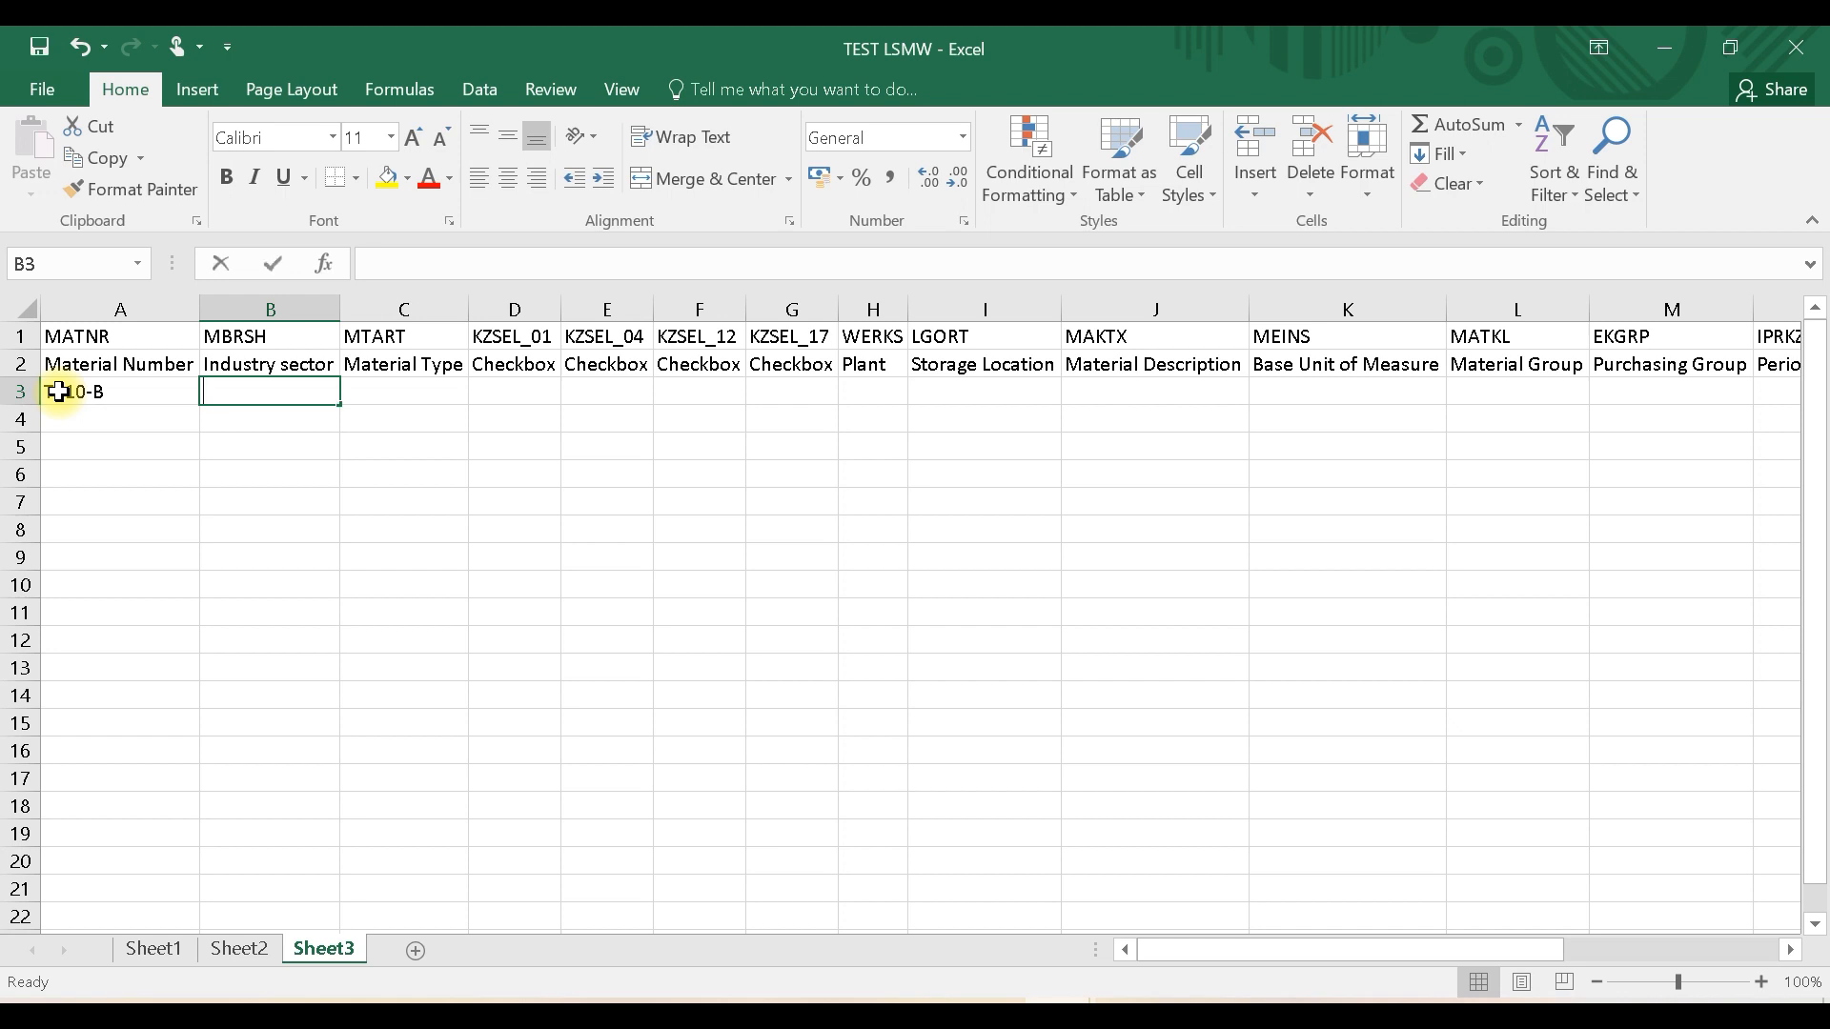
pyautogui.press('Tab')
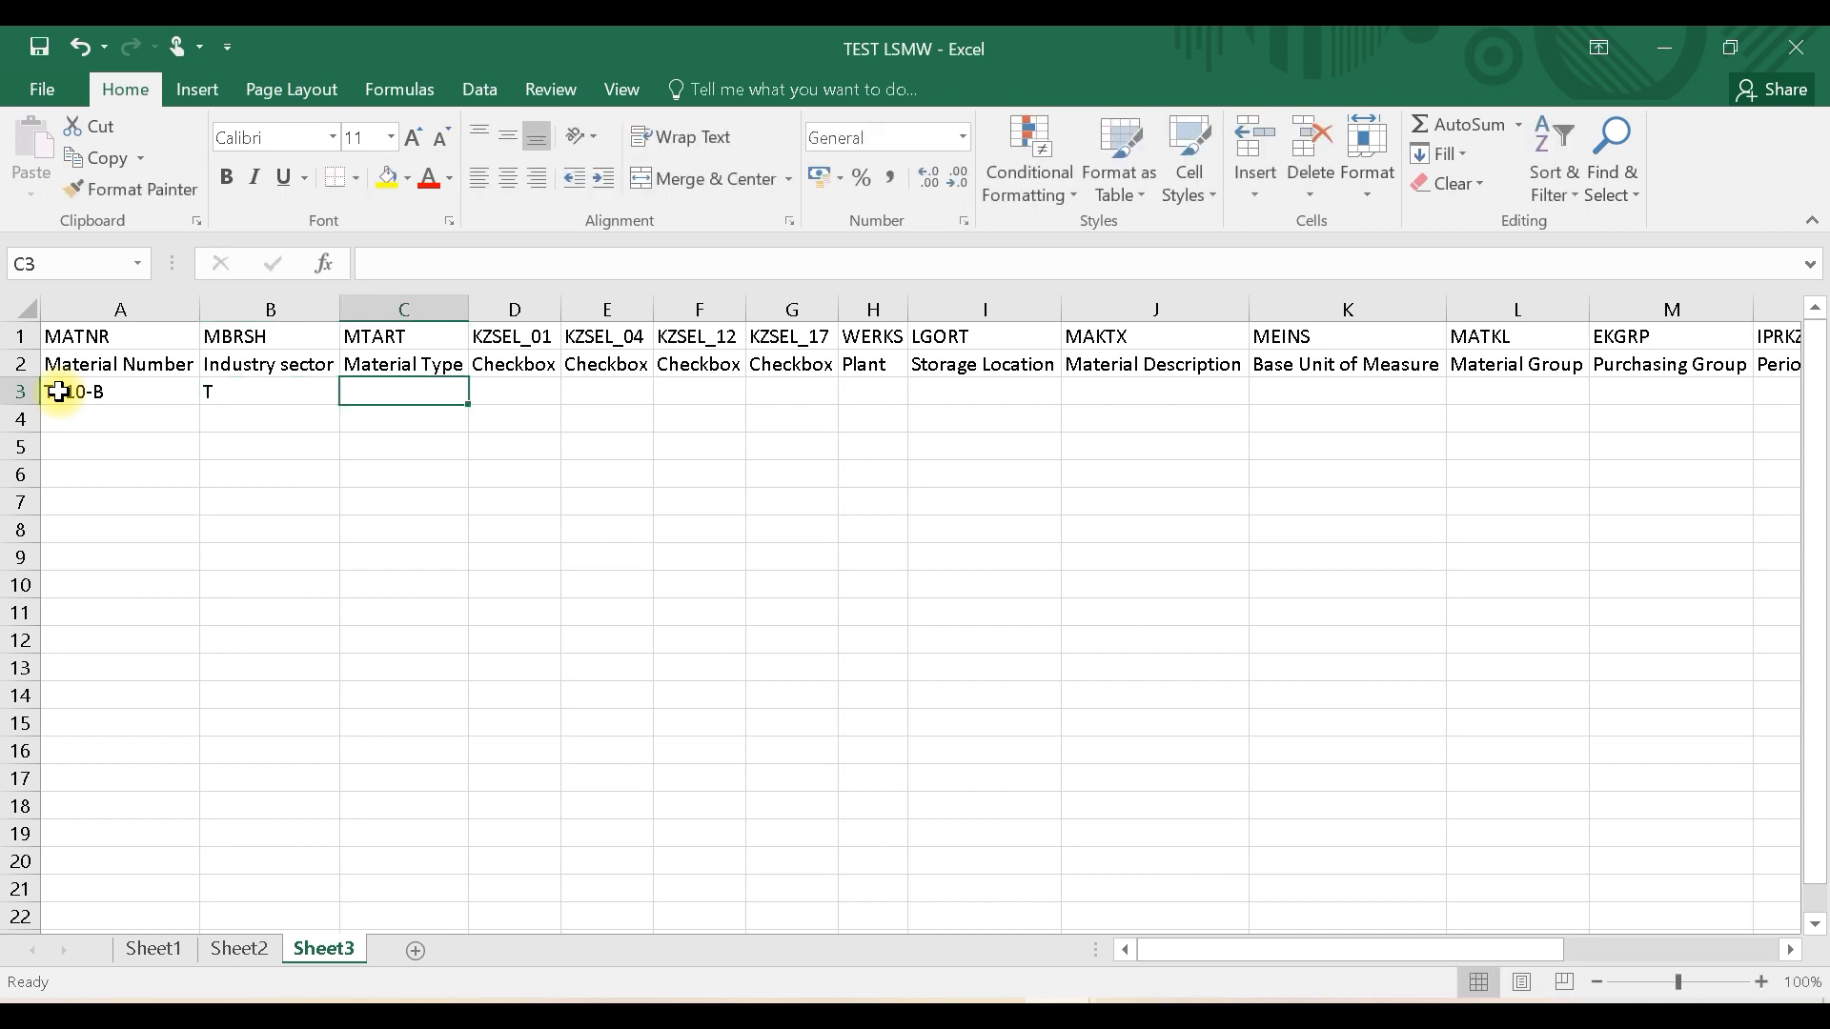
pyautogui.write('TROH')
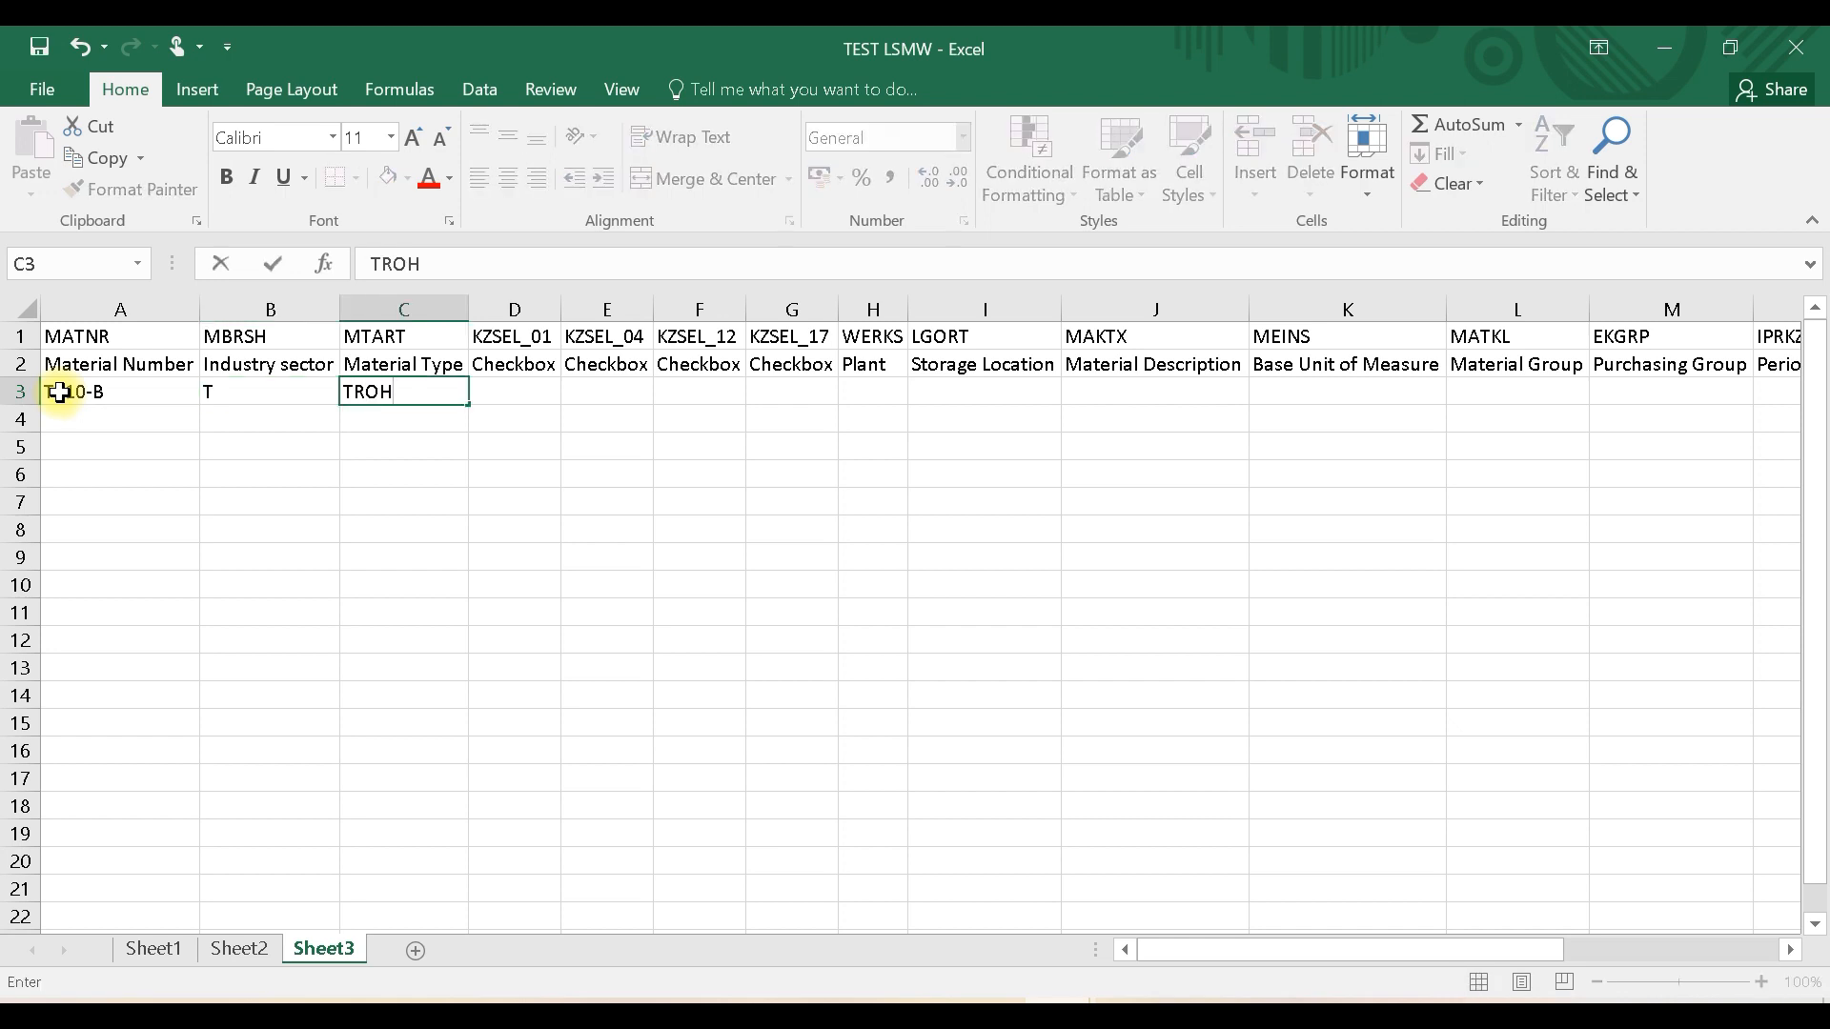
pyautogui.press('Tab')
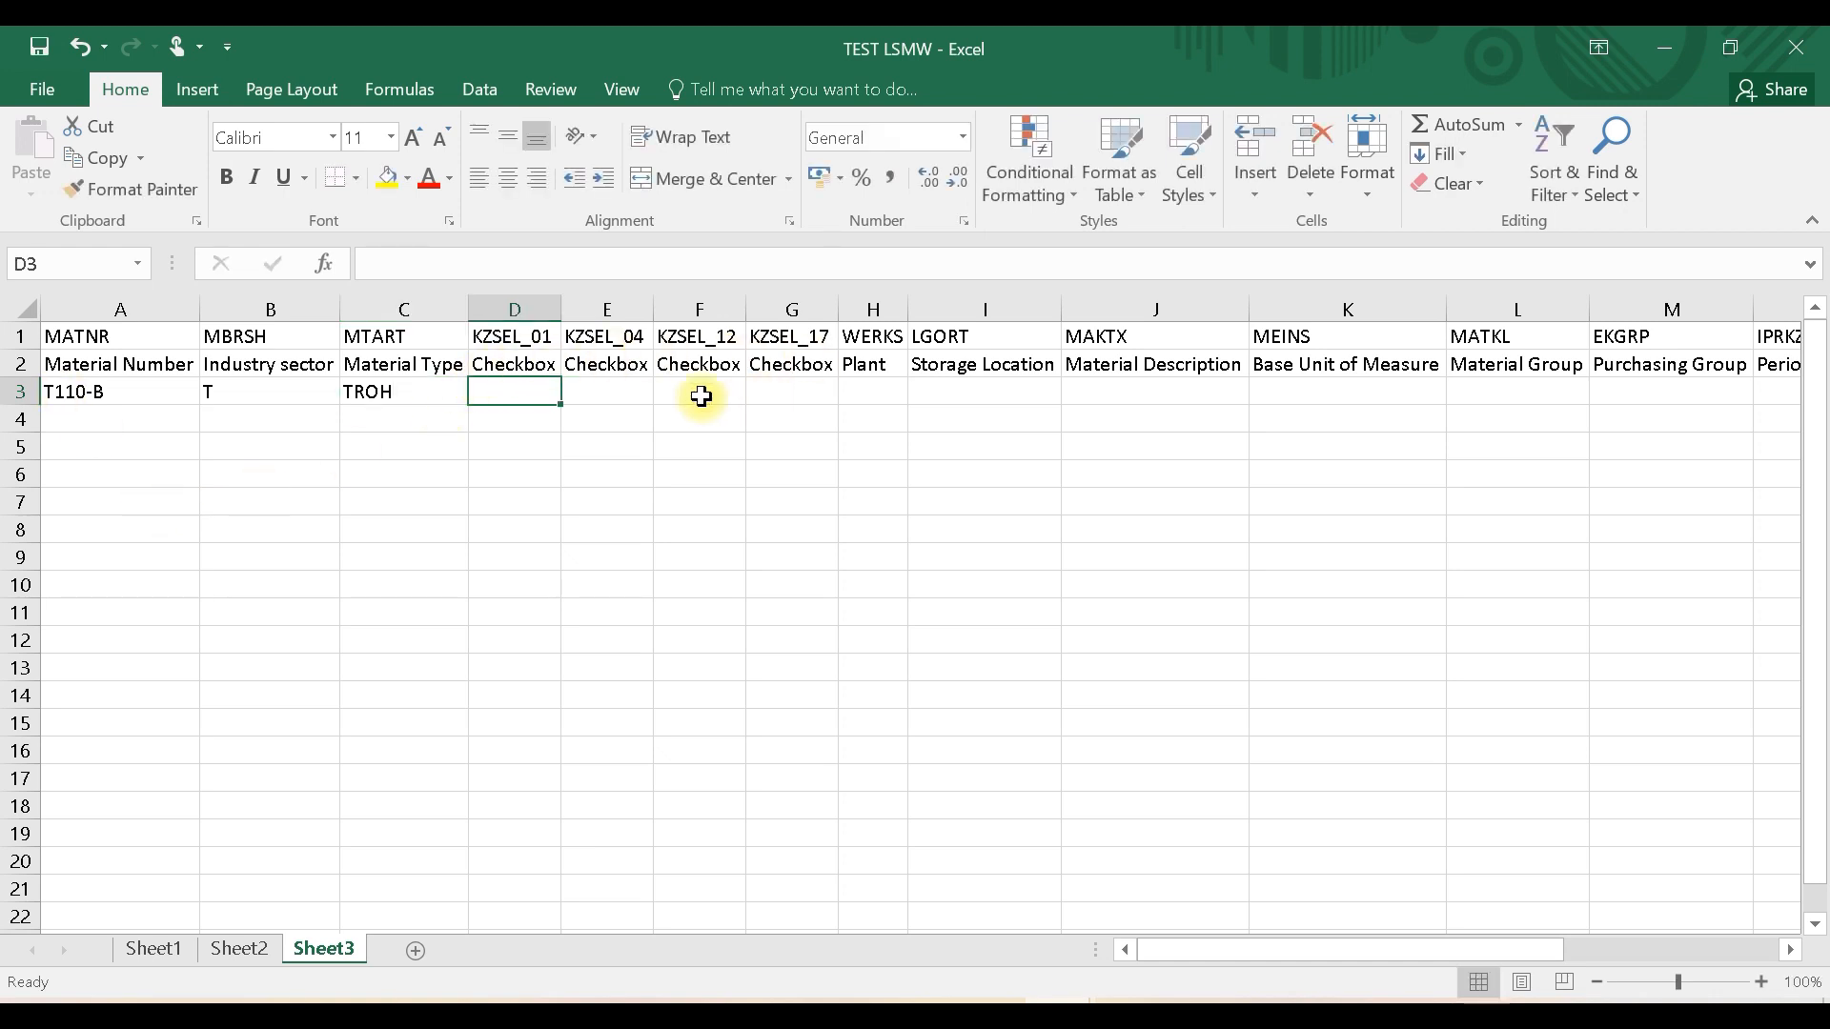
# Step: Mark the four checkbox columns KZSEL_01, KZSEL_04, KZSEL_12 and KZSEL_17 with X in row 3
pyautogui.write('X')
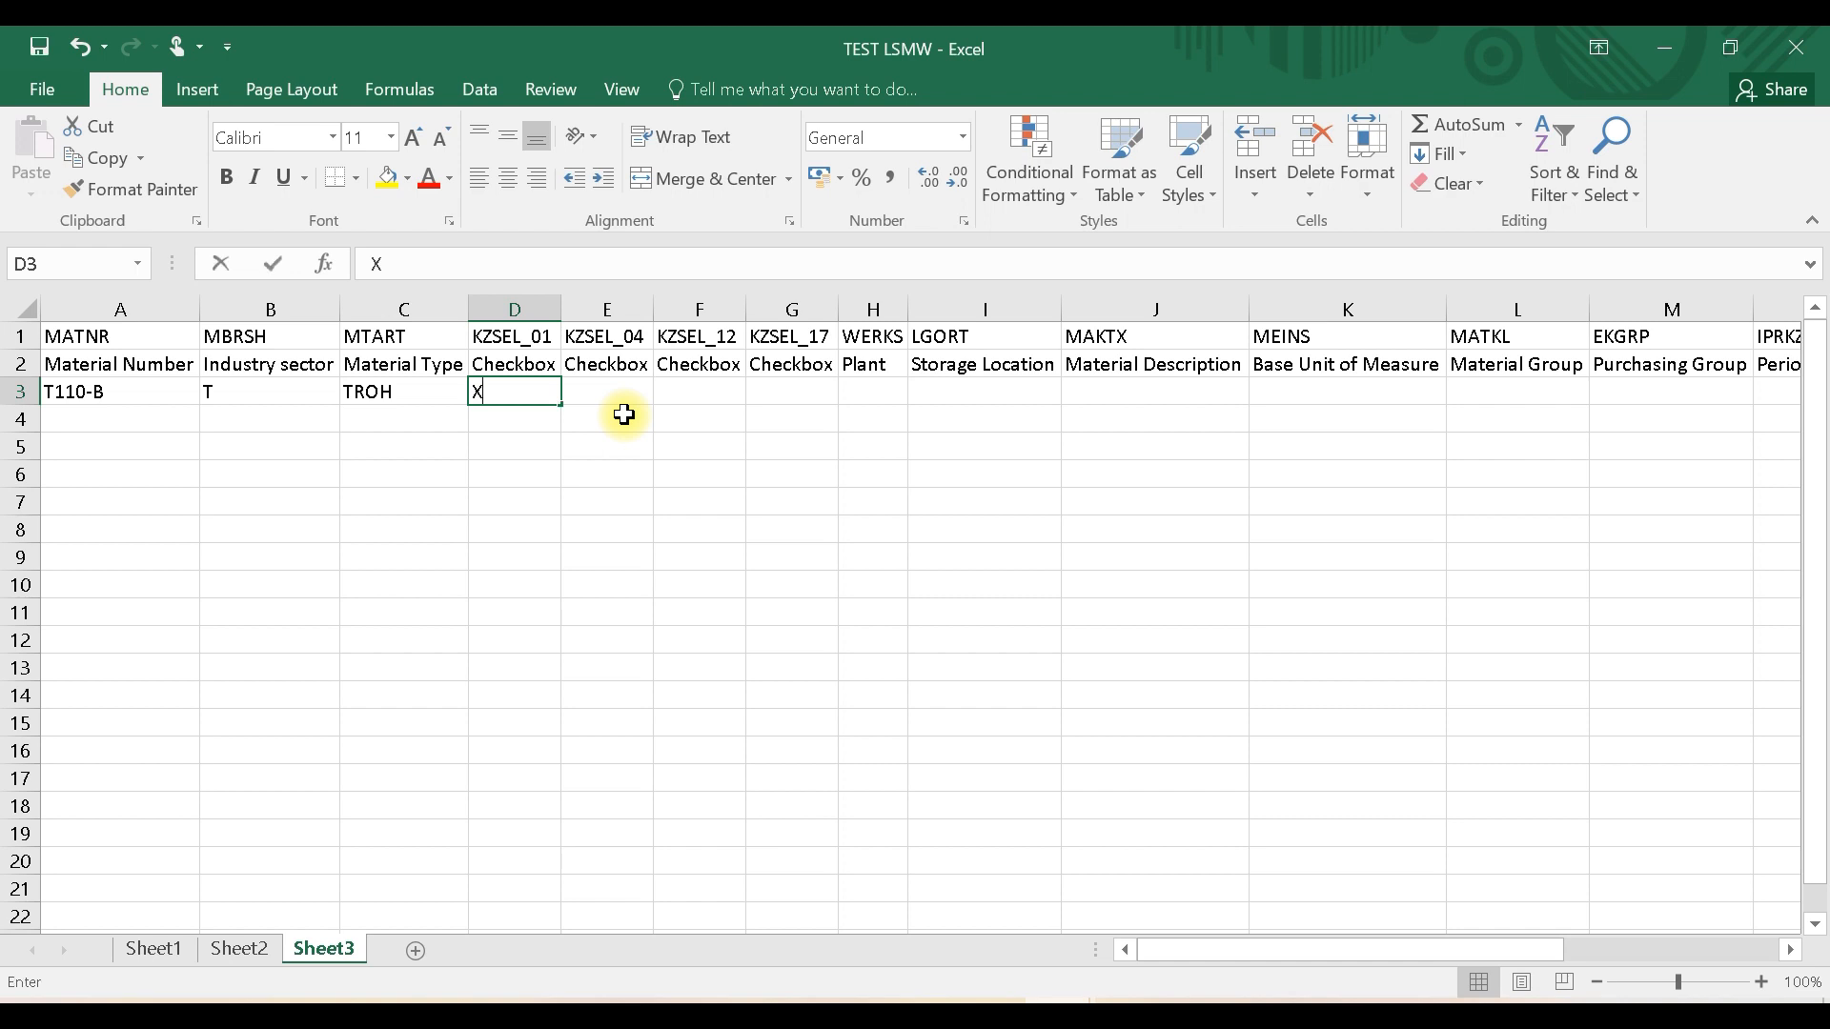
pyautogui.press('Tab')
pyautogui.write('X')
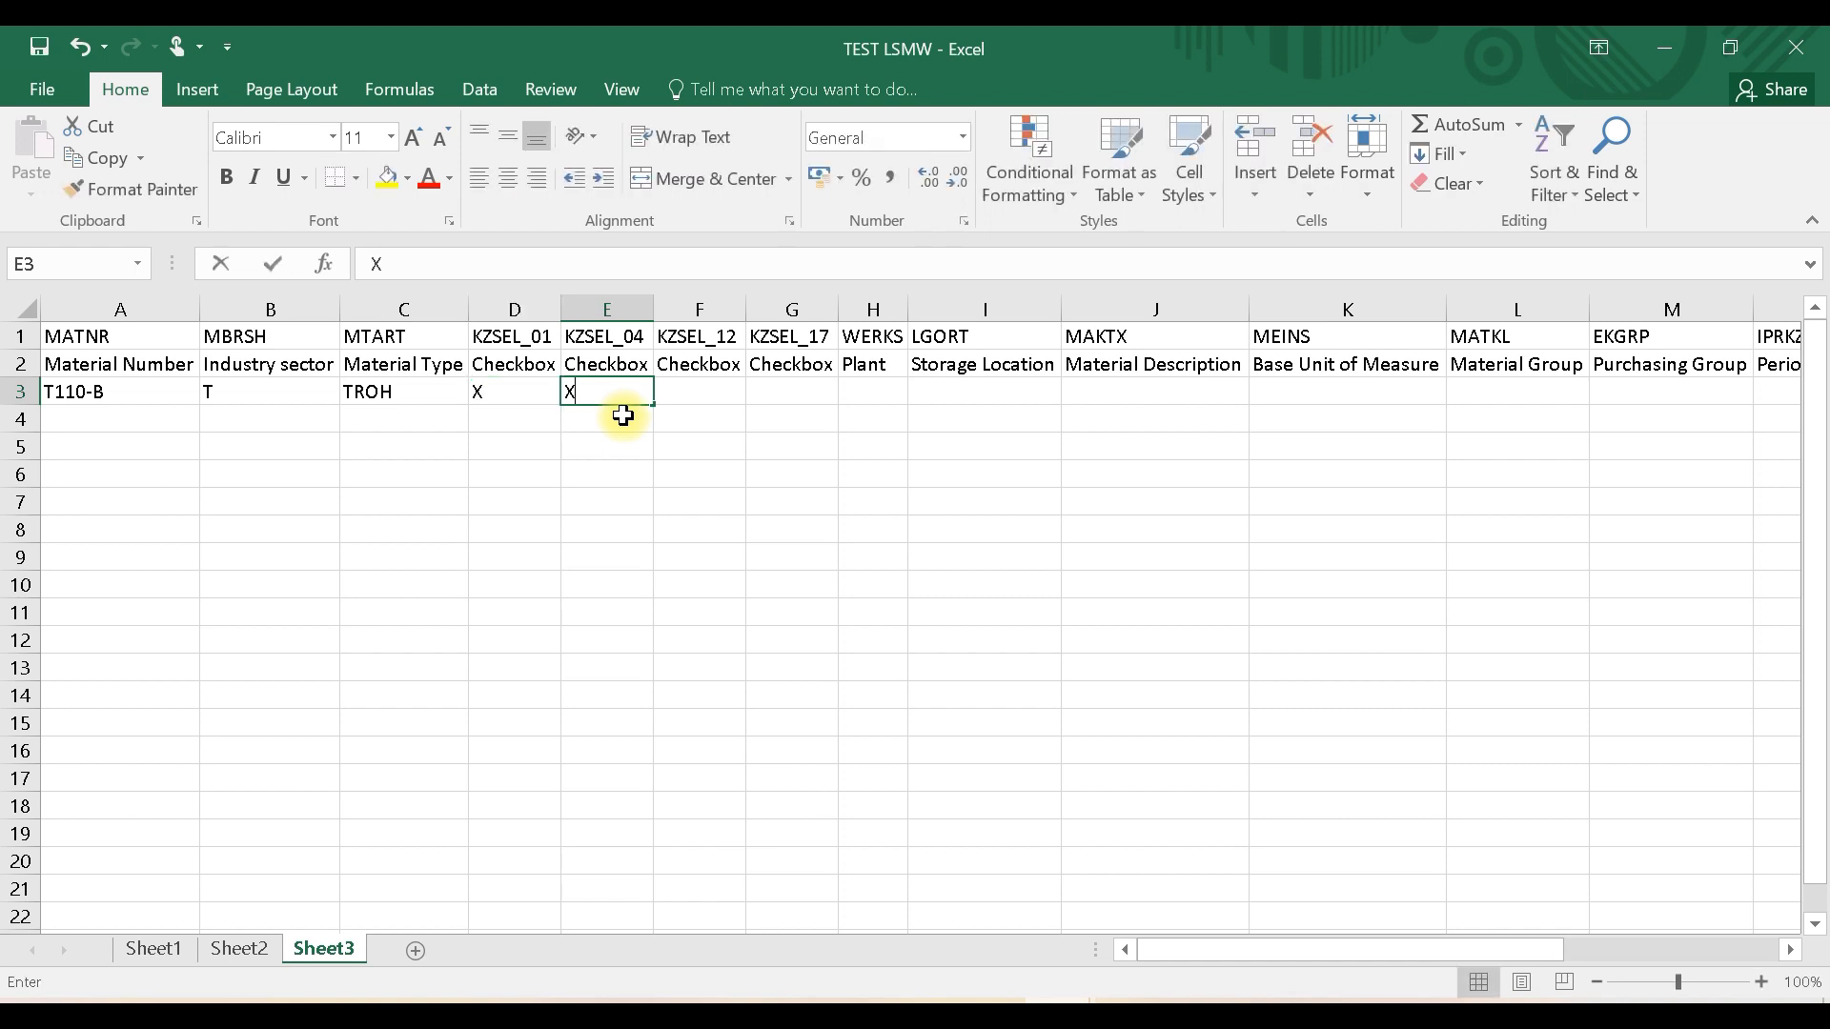
pyautogui.press('Tab')
pyautogui.write('X')
pyautogui.press('Tab')
pyautogui.write('X')
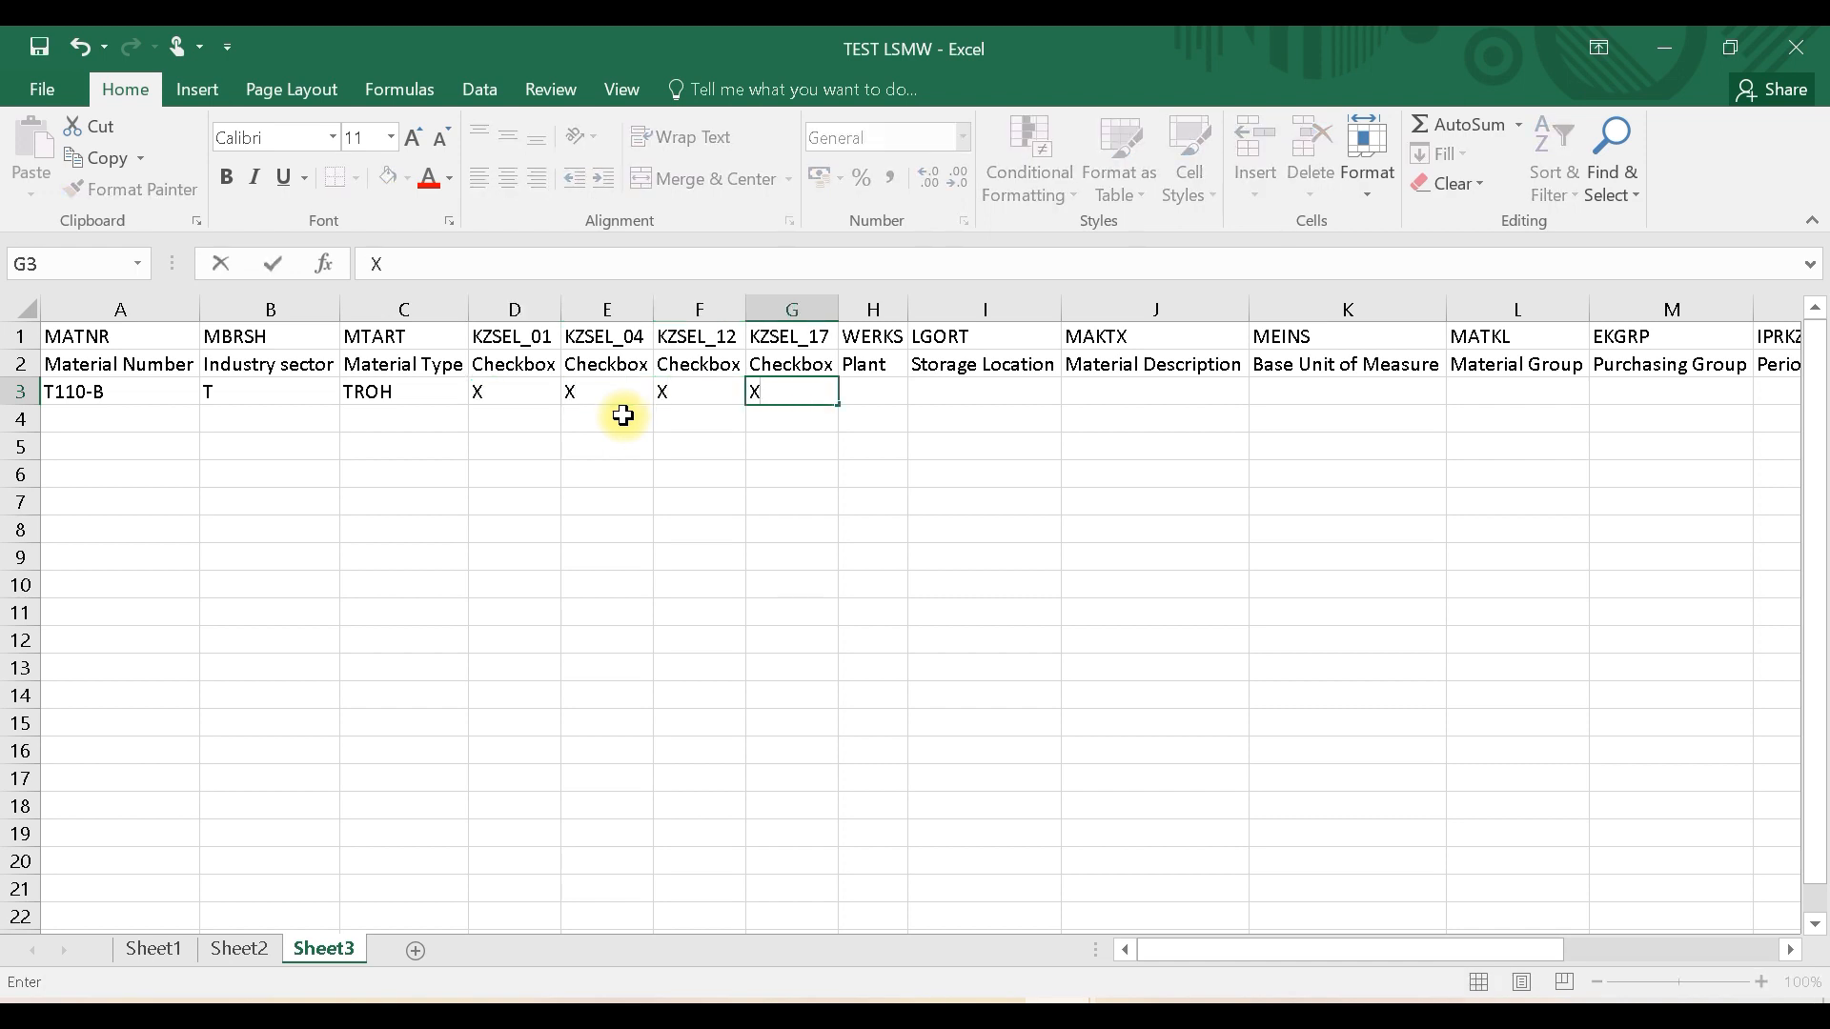
pyautogui.press('Tab')
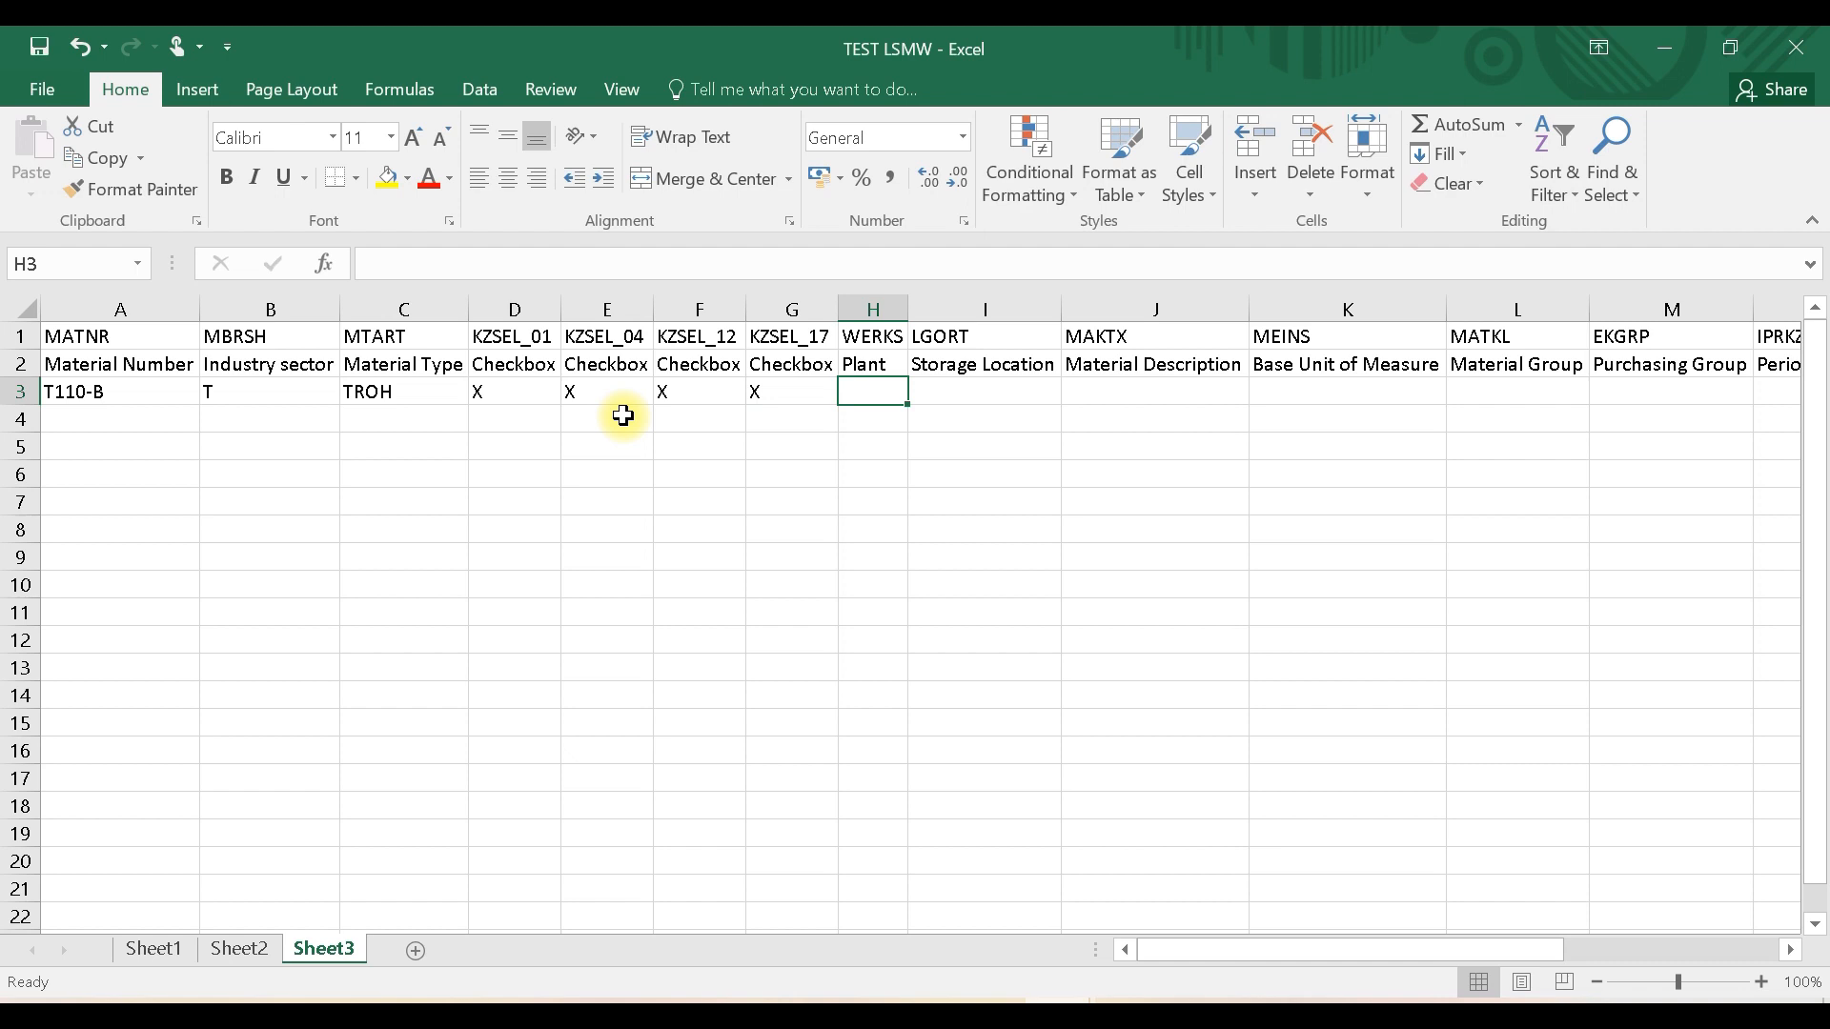
# Step: Enter plant T110, storage location T001 and material description TEST-T110-B in row 3
pyautogui.write('T110')
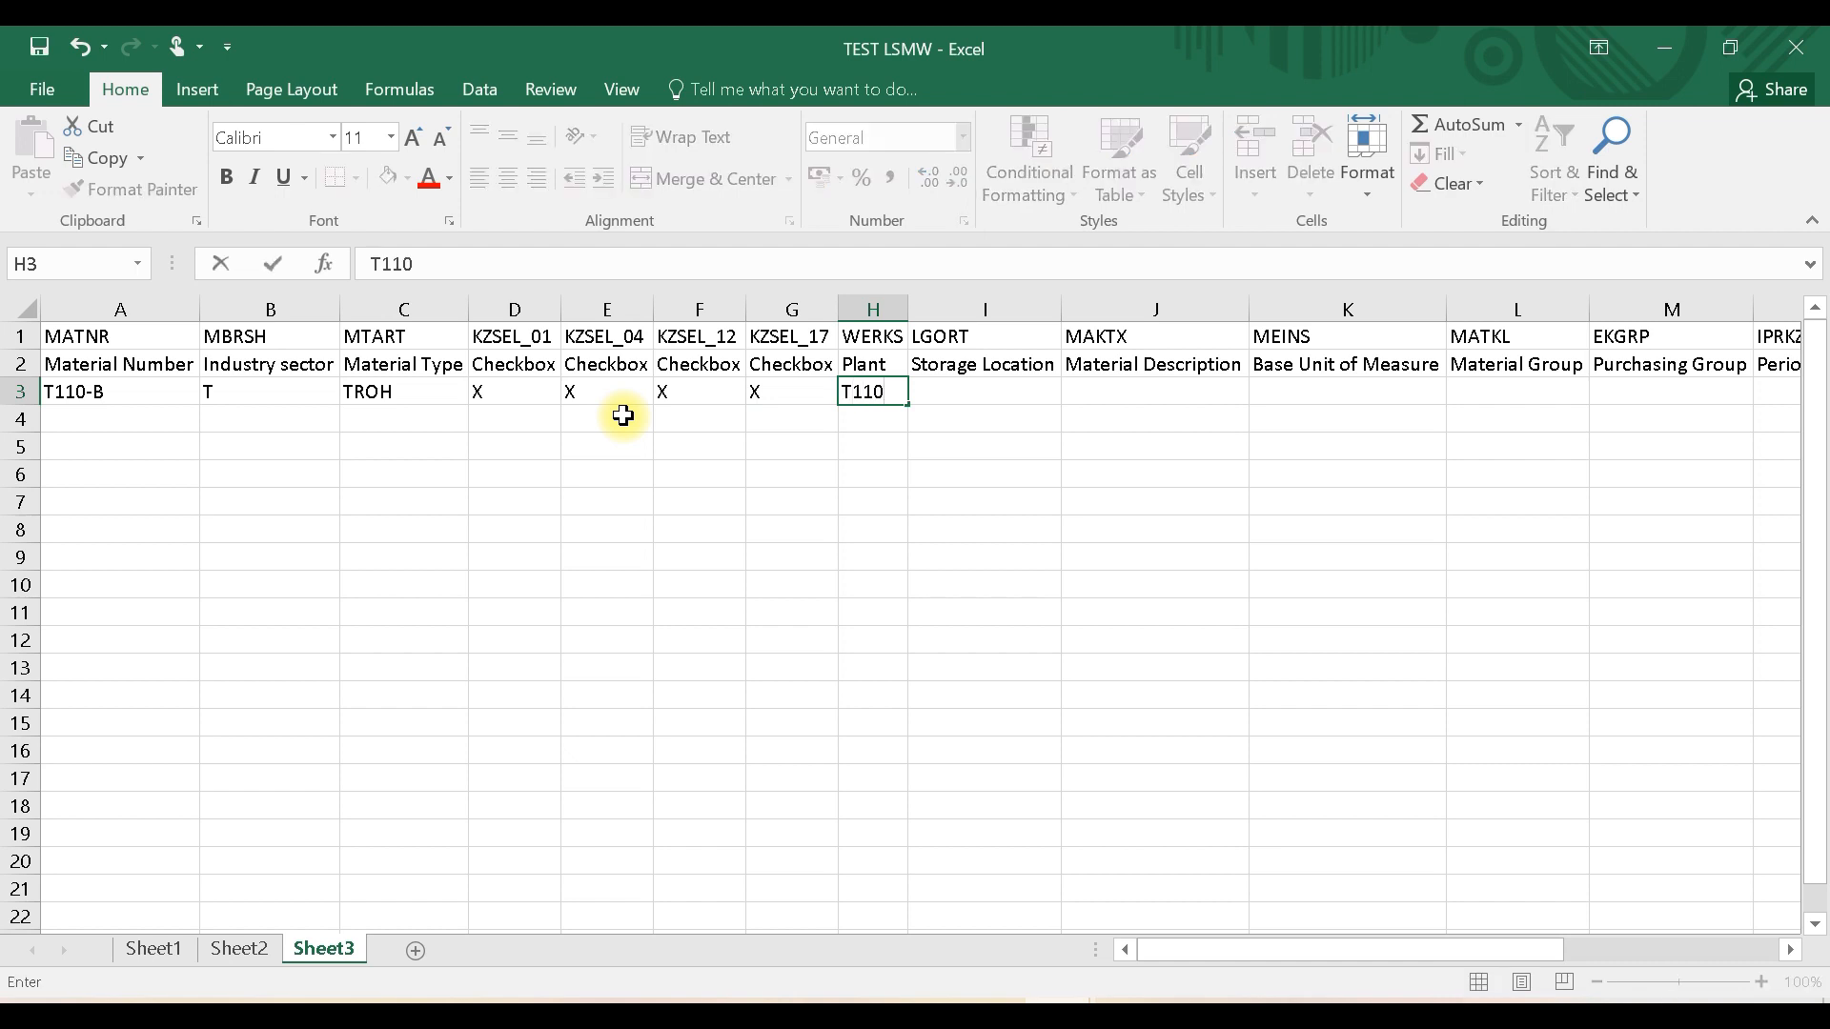
pyautogui.press('Tab')
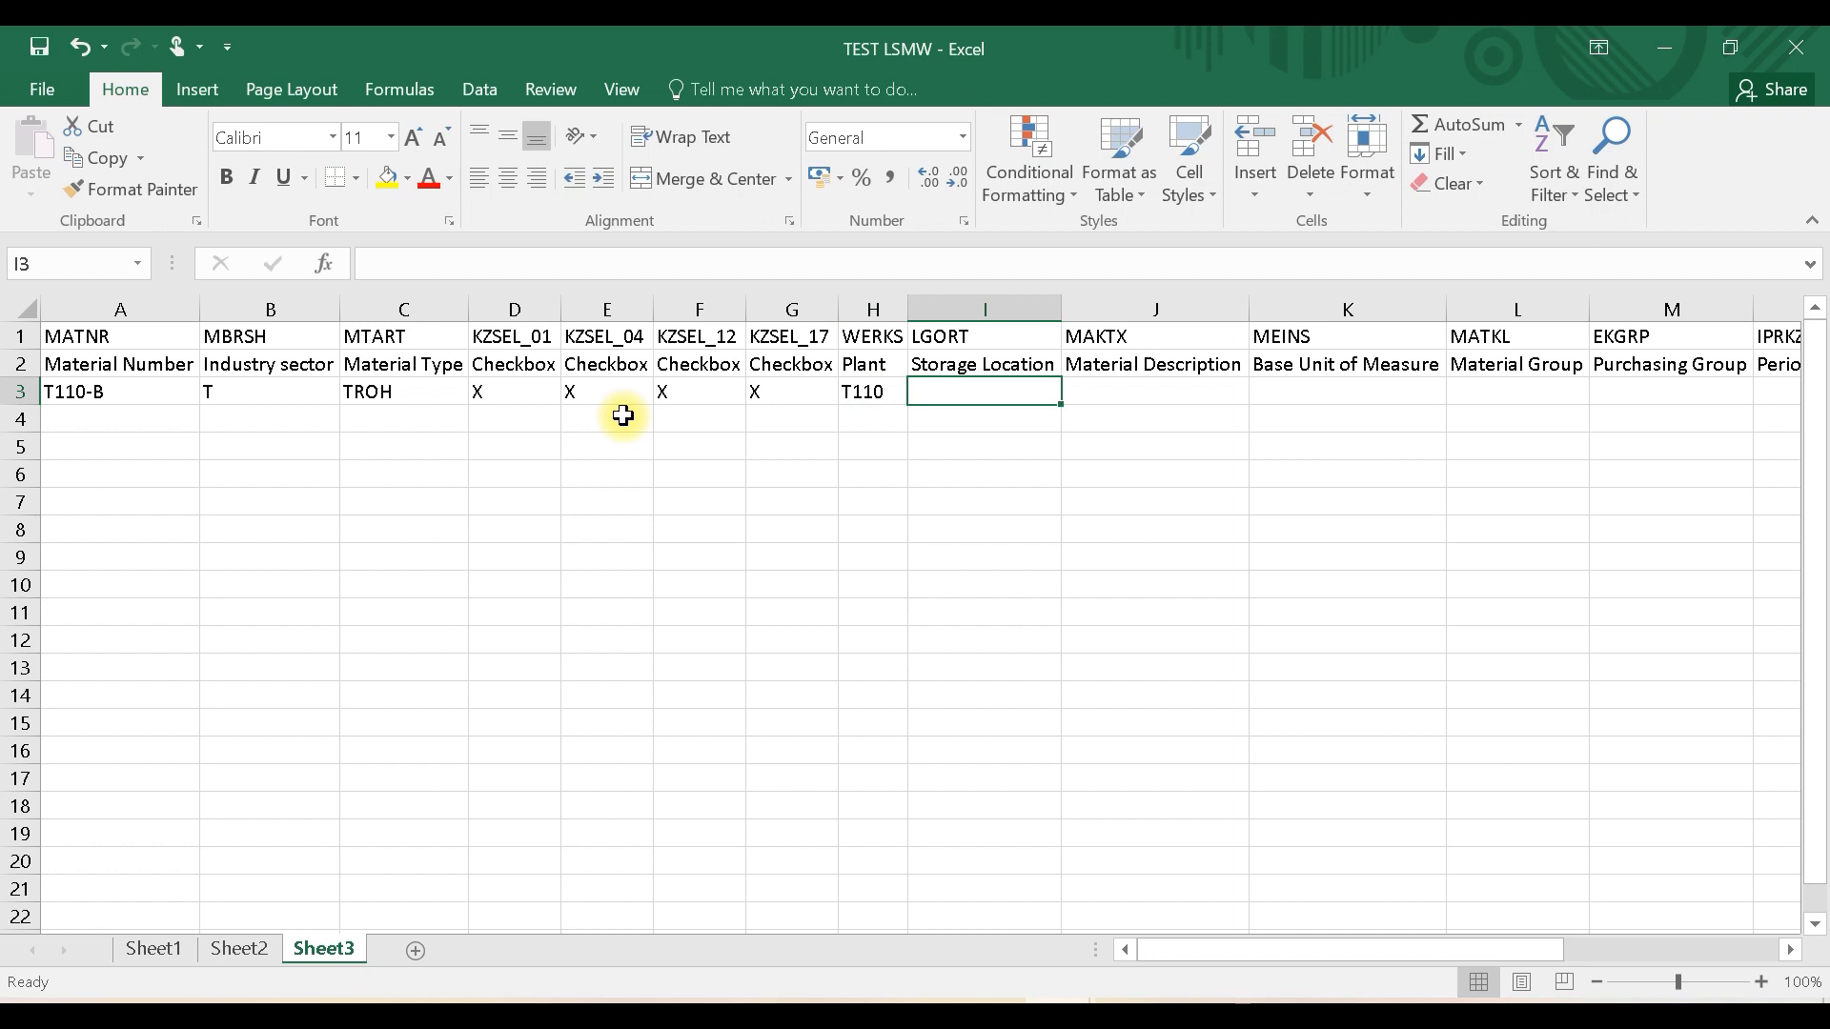
pyautogui.write('T001')
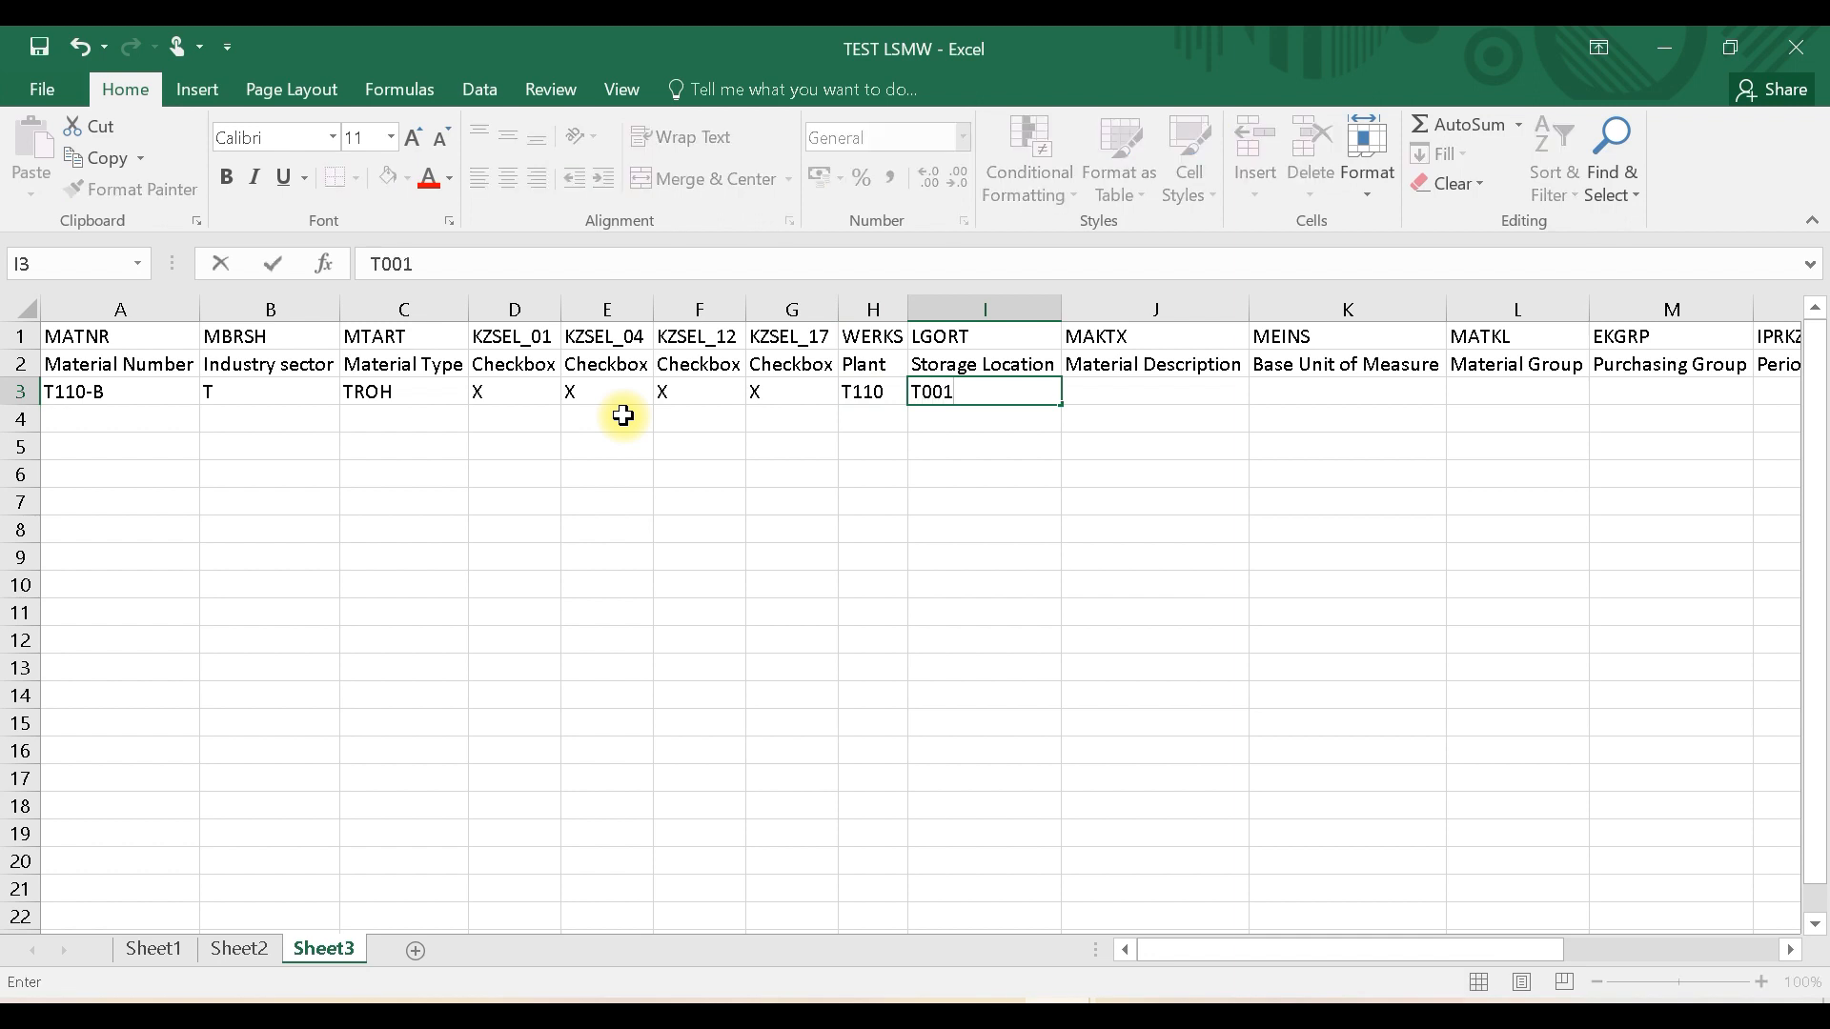
pyautogui.press('Tab')
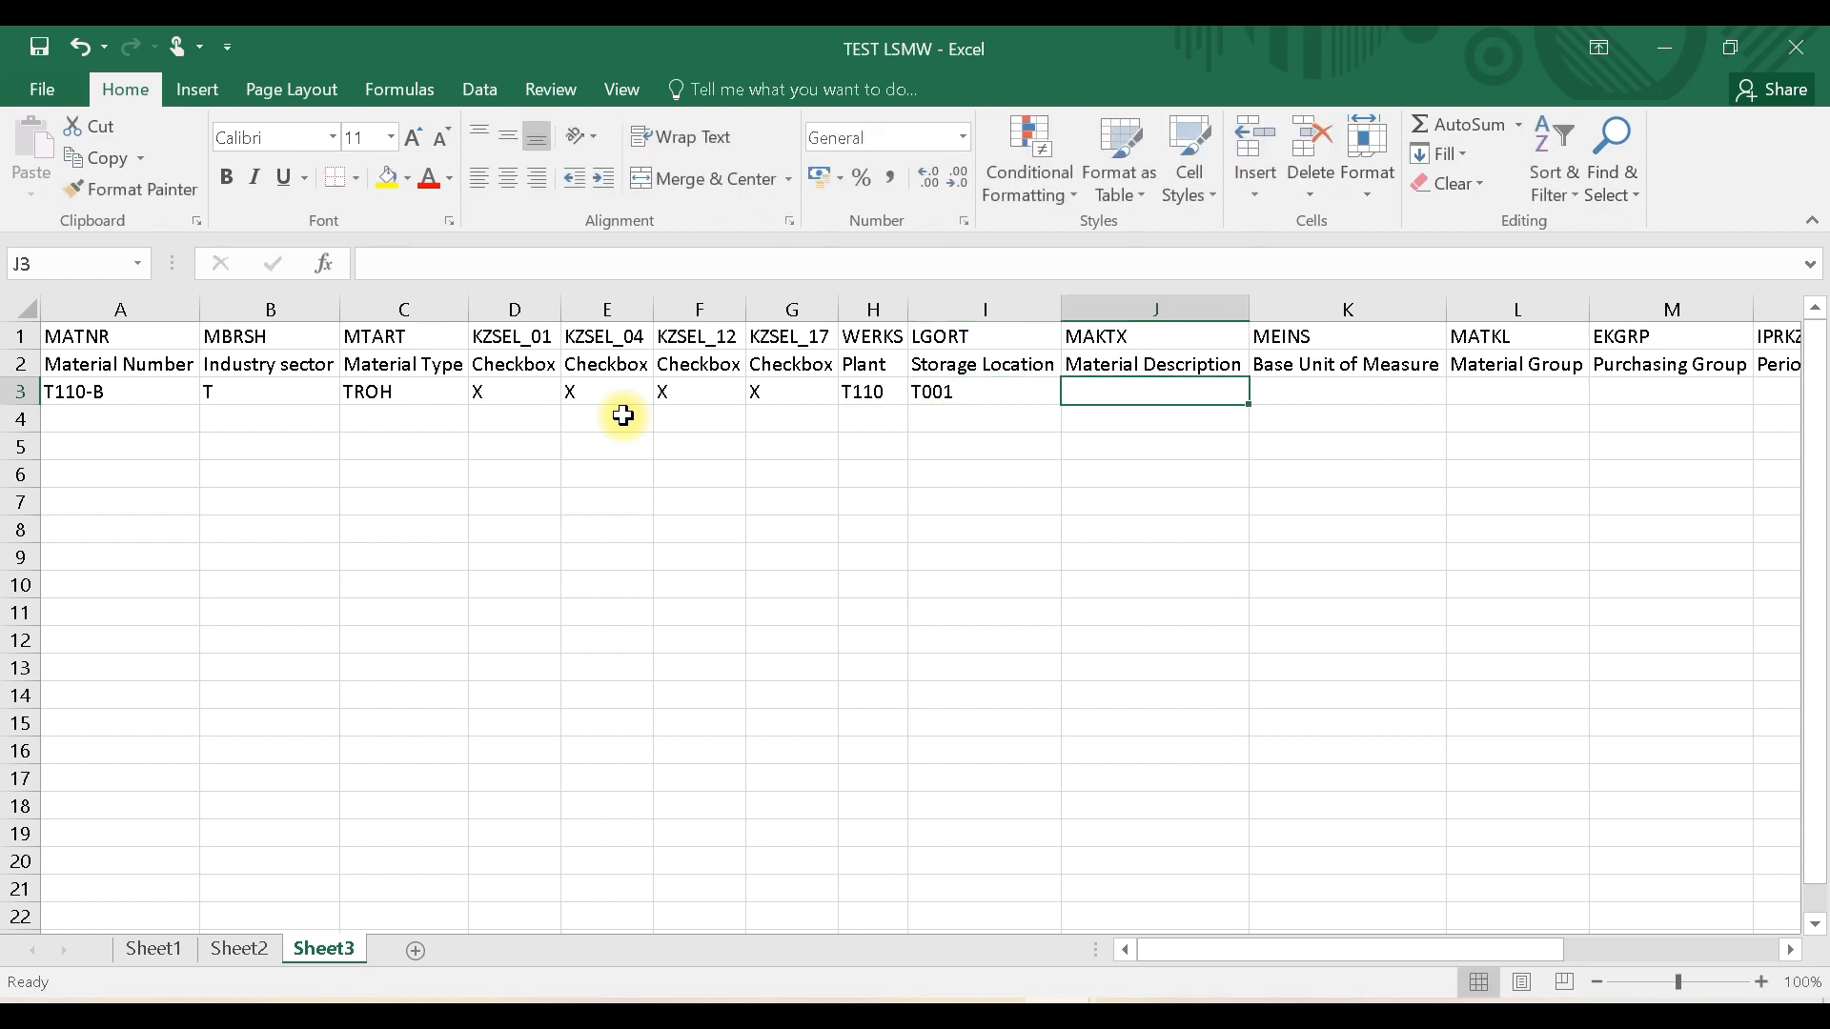
pyautogui.write('TEST')
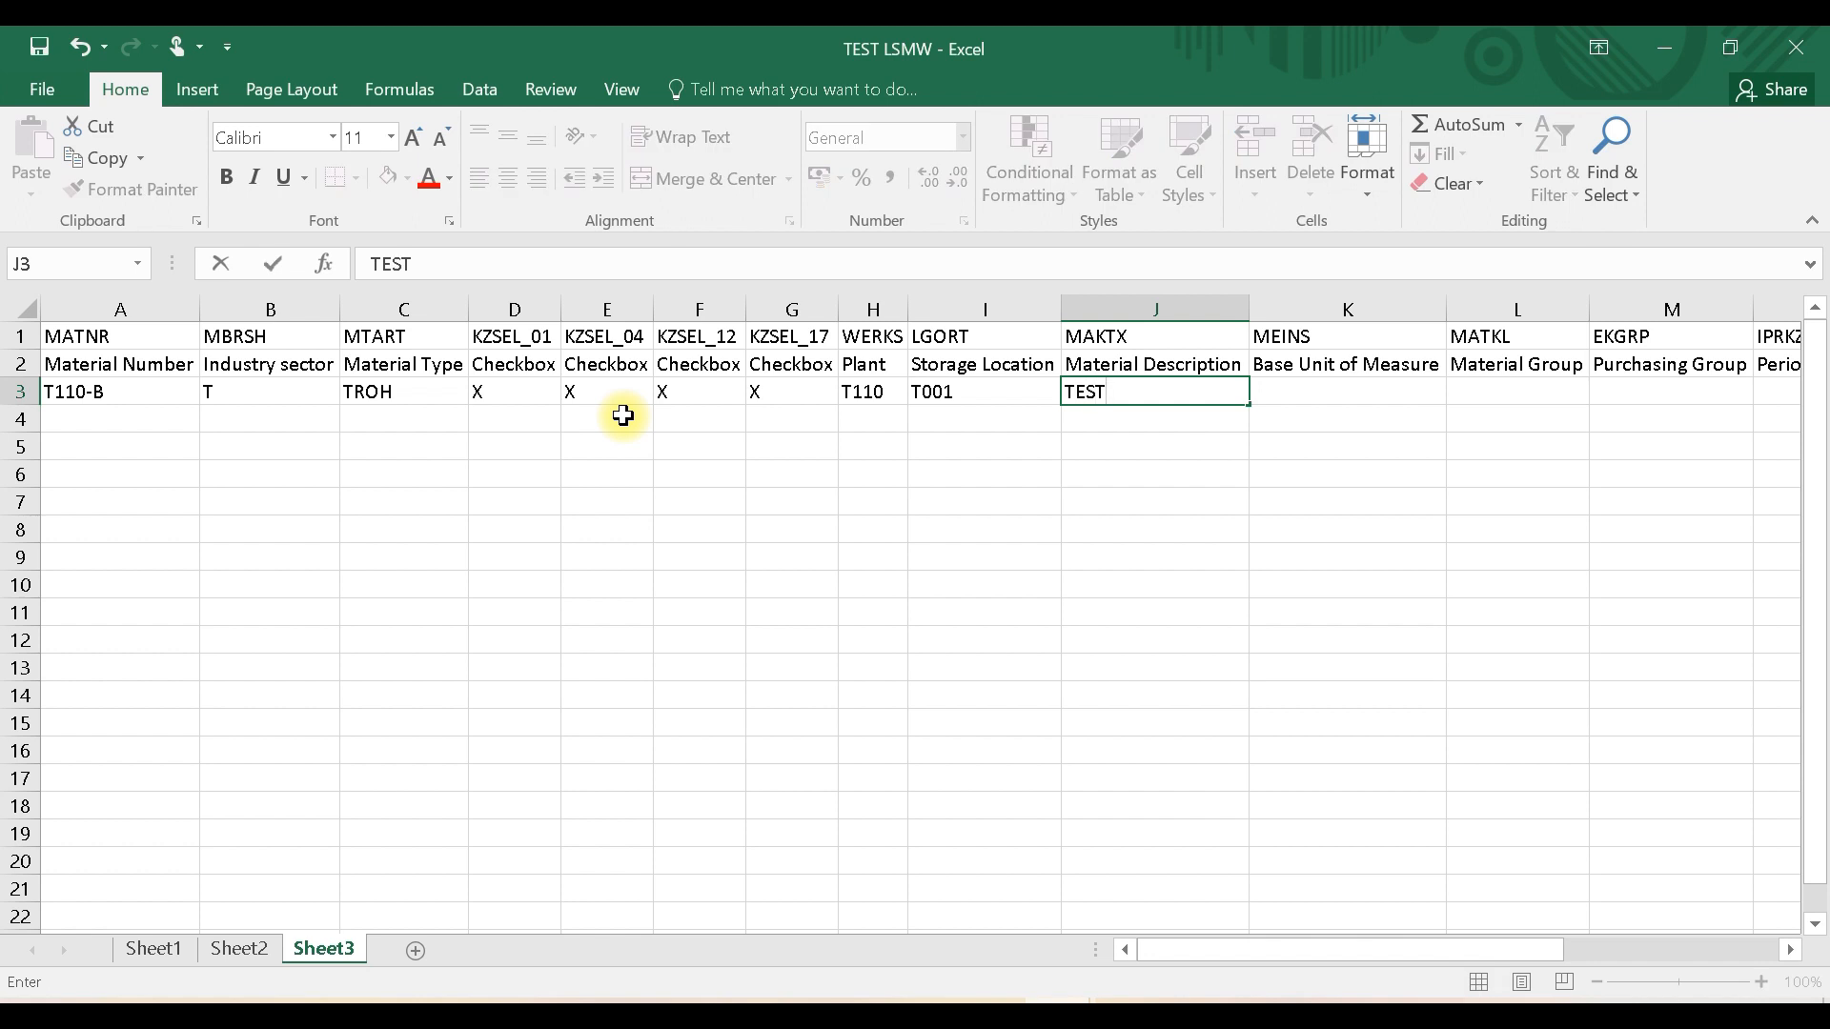
pyautogui.write('-T110-B')
pyautogui.press('Tab')
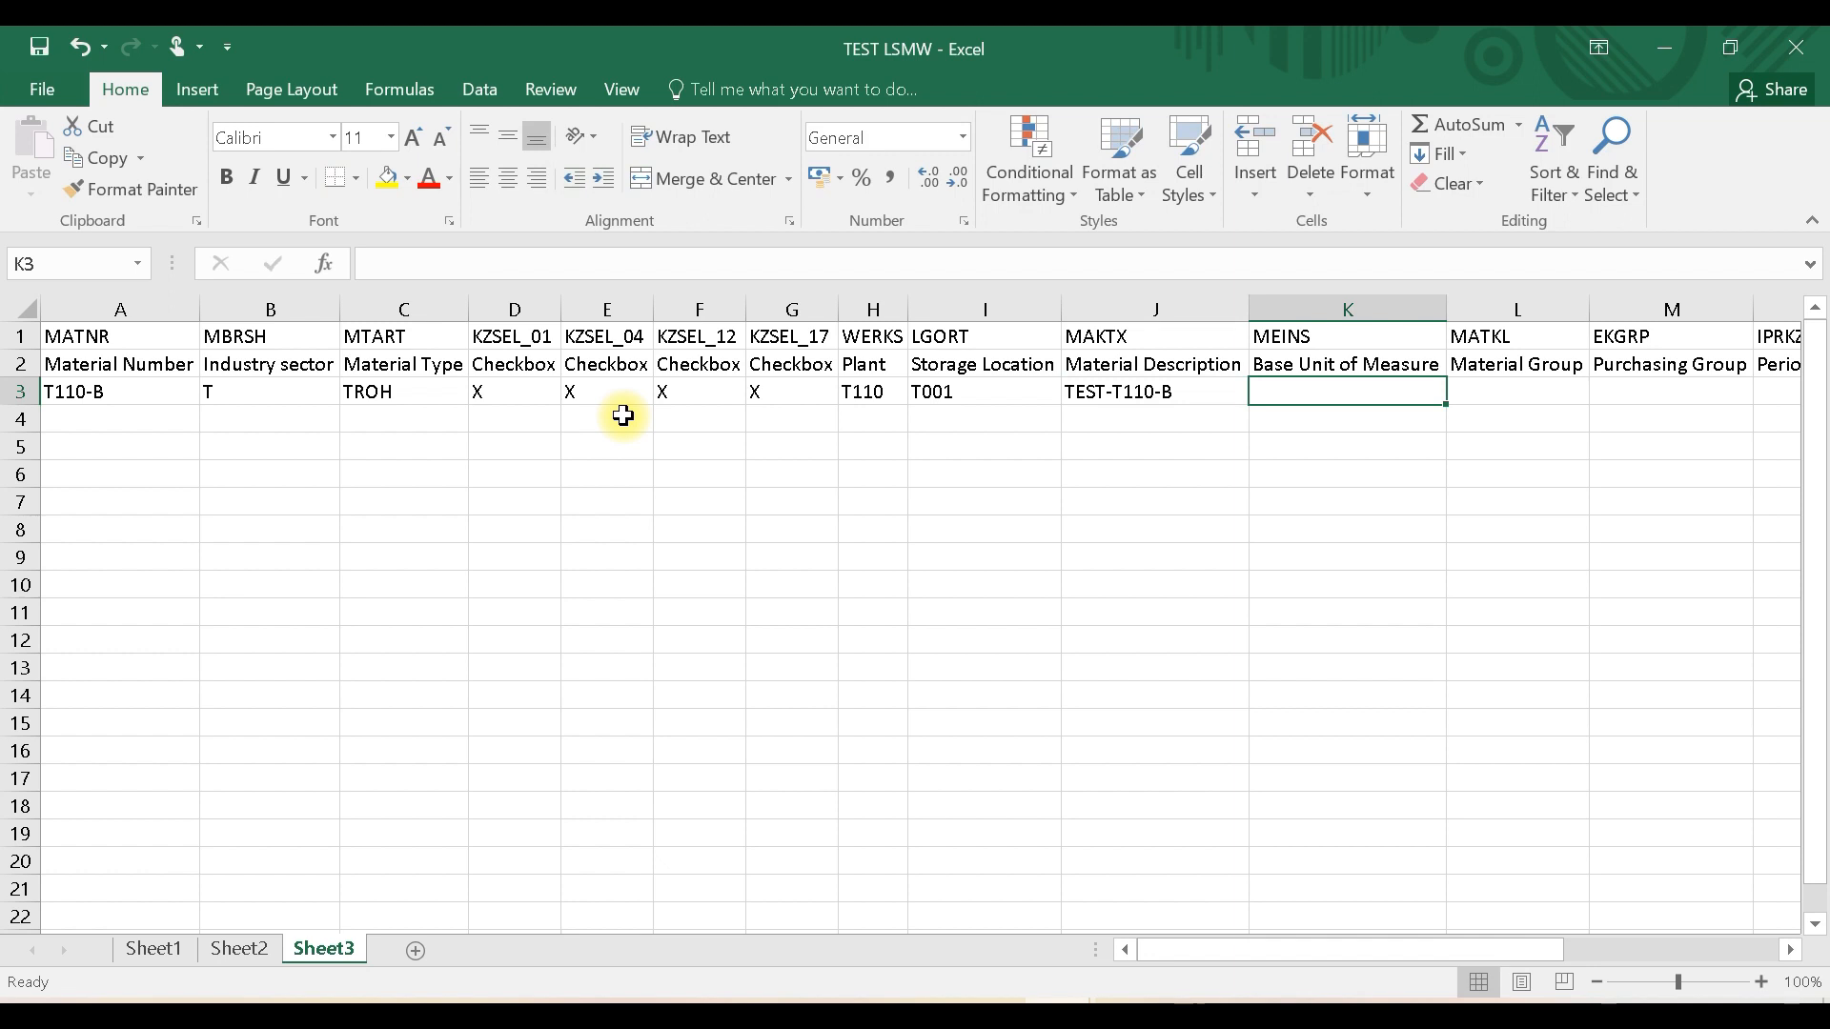
# Step: Fill row 3 with base unit KG, material group T001, purchasing group TM0 and period indicator D
pyautogui.write('KG')
pyautogui.press('Tab')
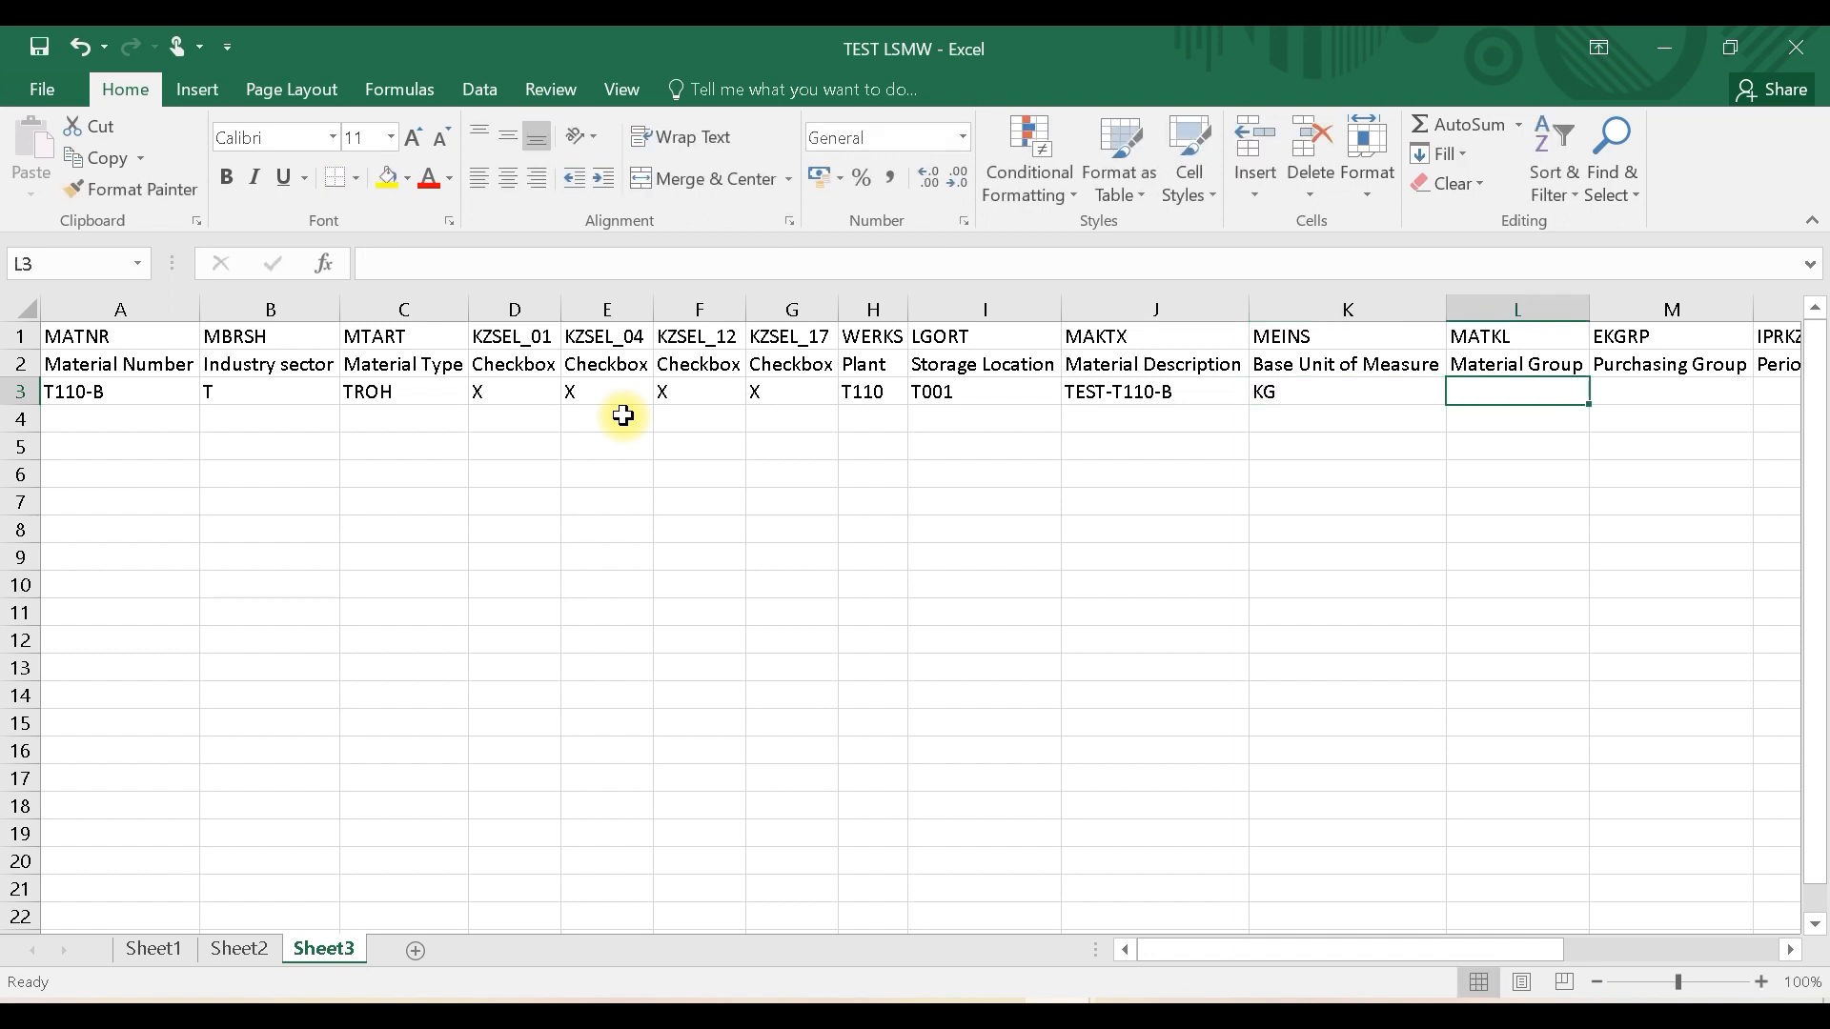
pyautogui.write('T001')
pyautogui.press('Tab')
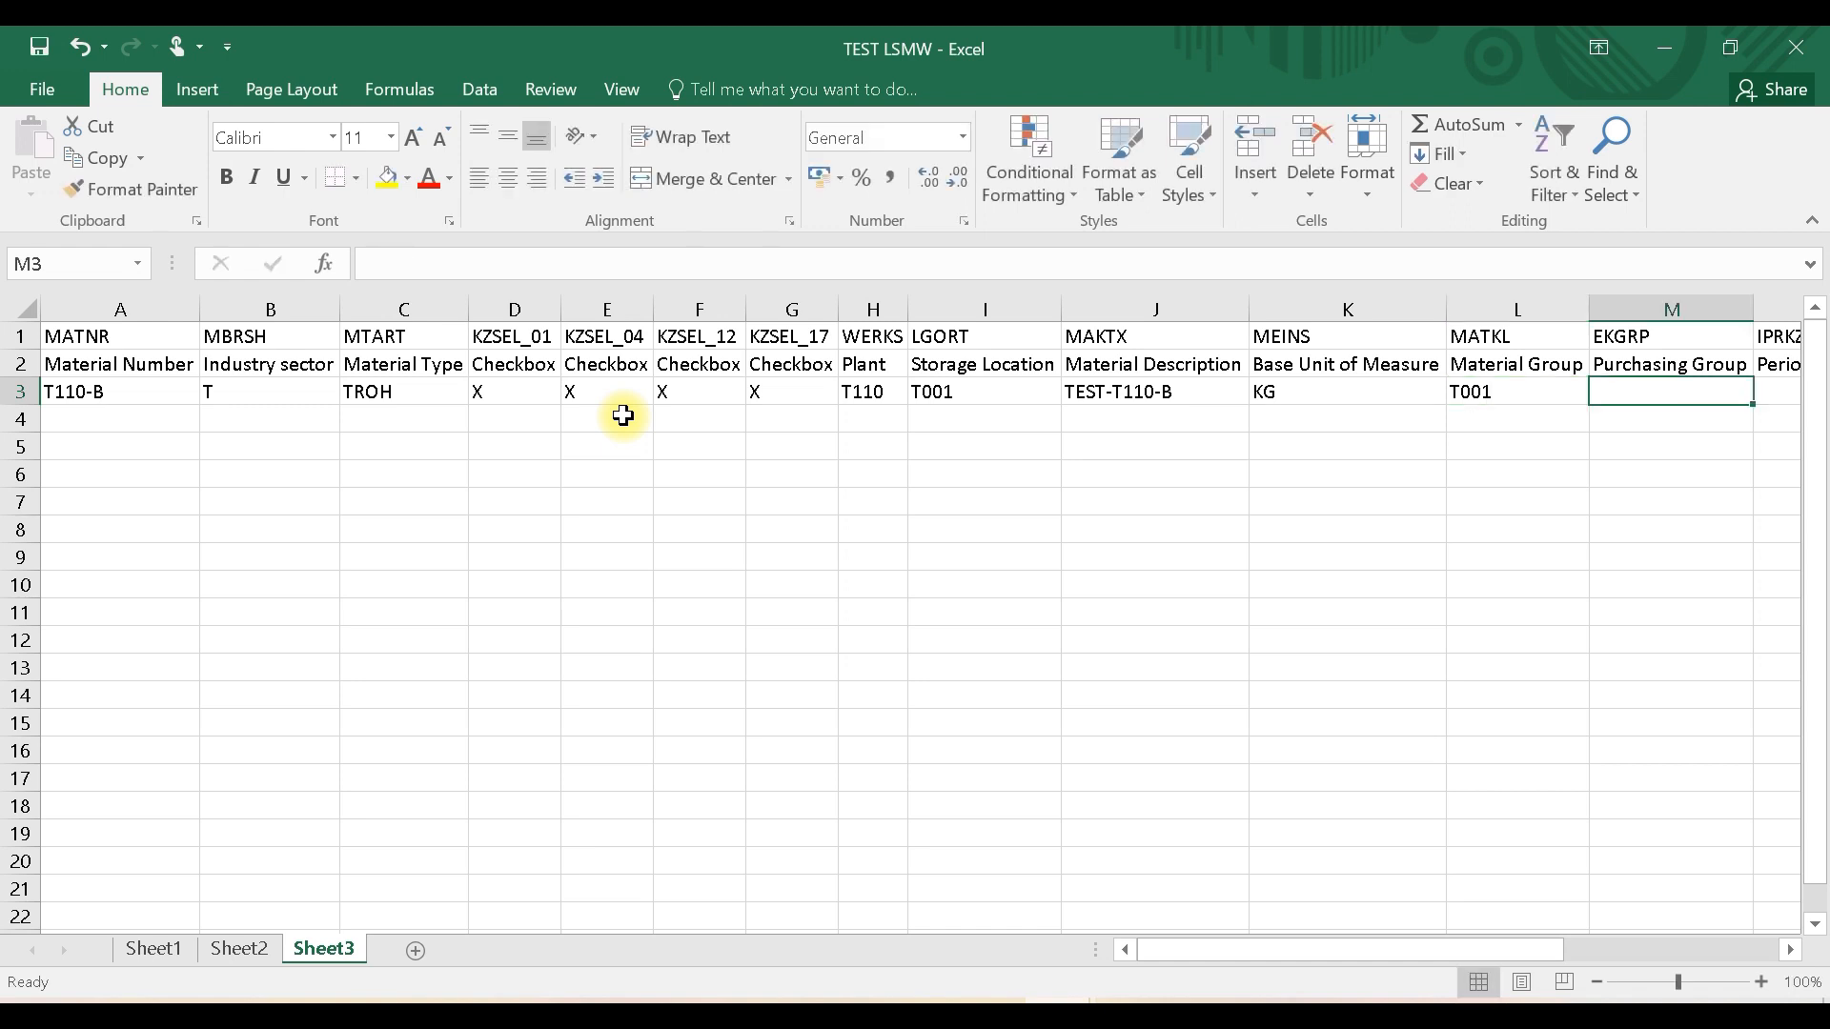
pyautogui.write('TM0')
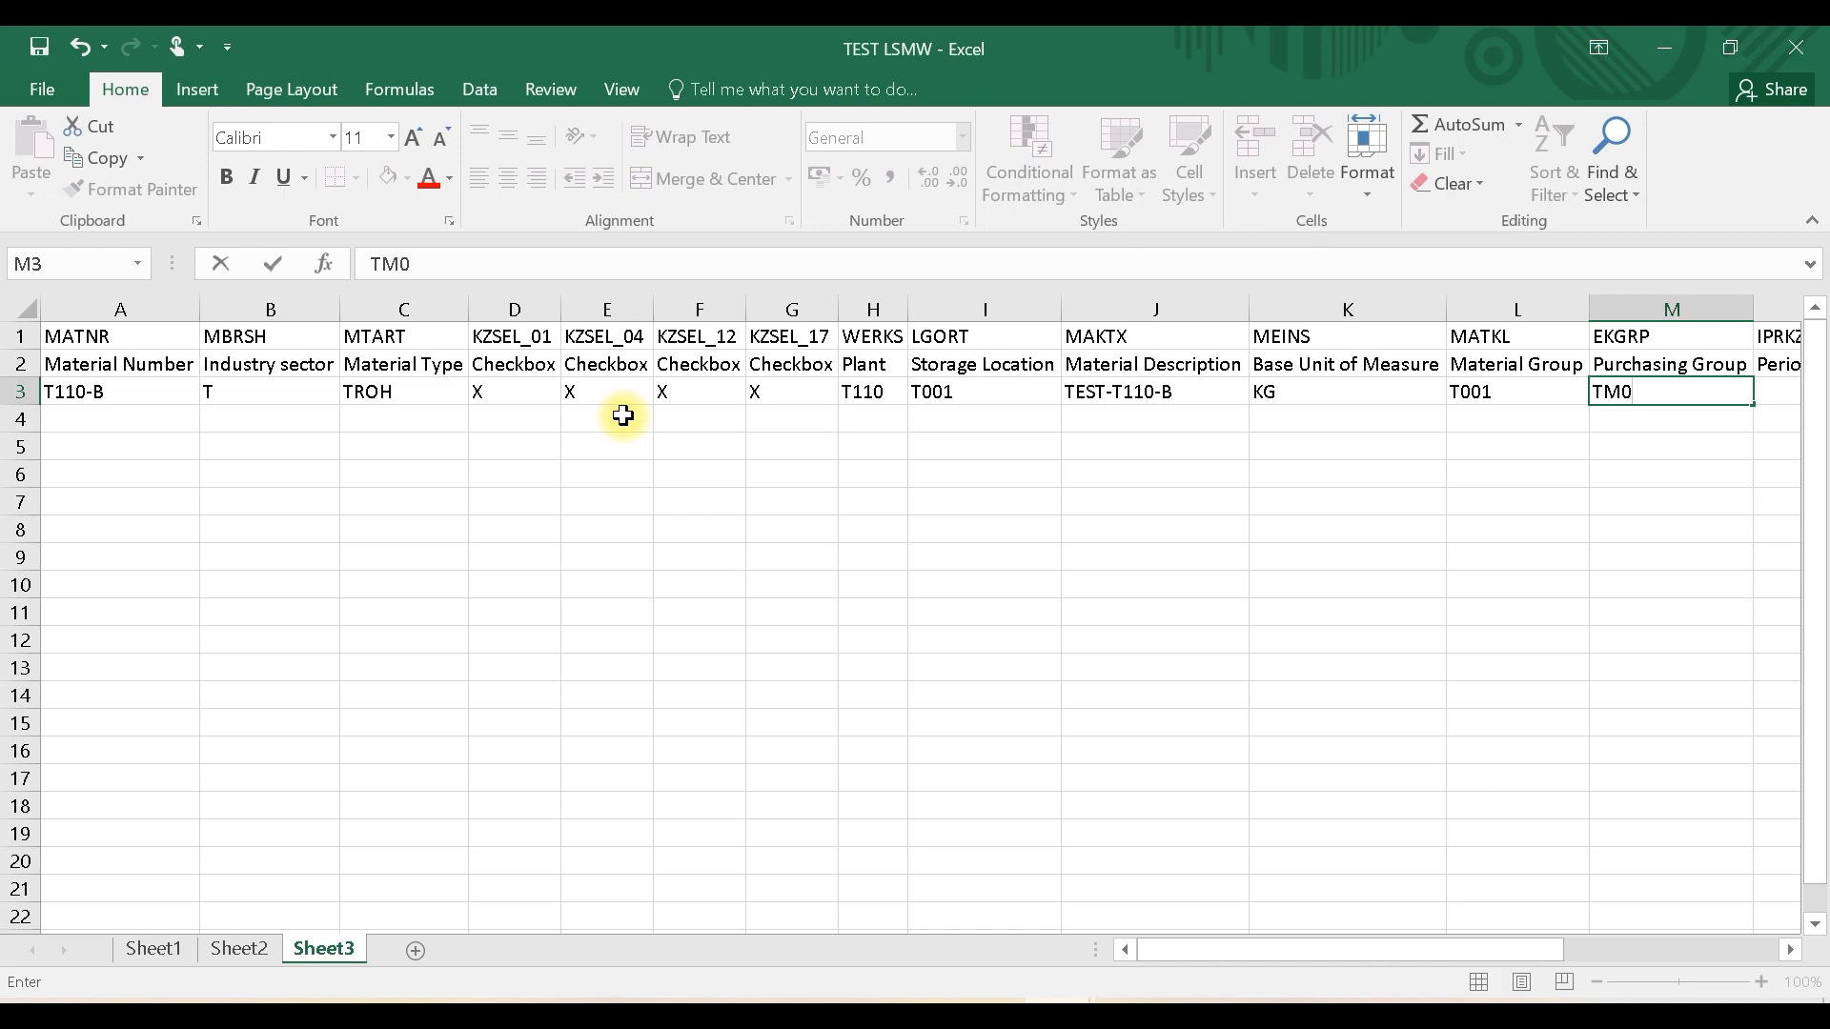
pyautogui.press('Tab')
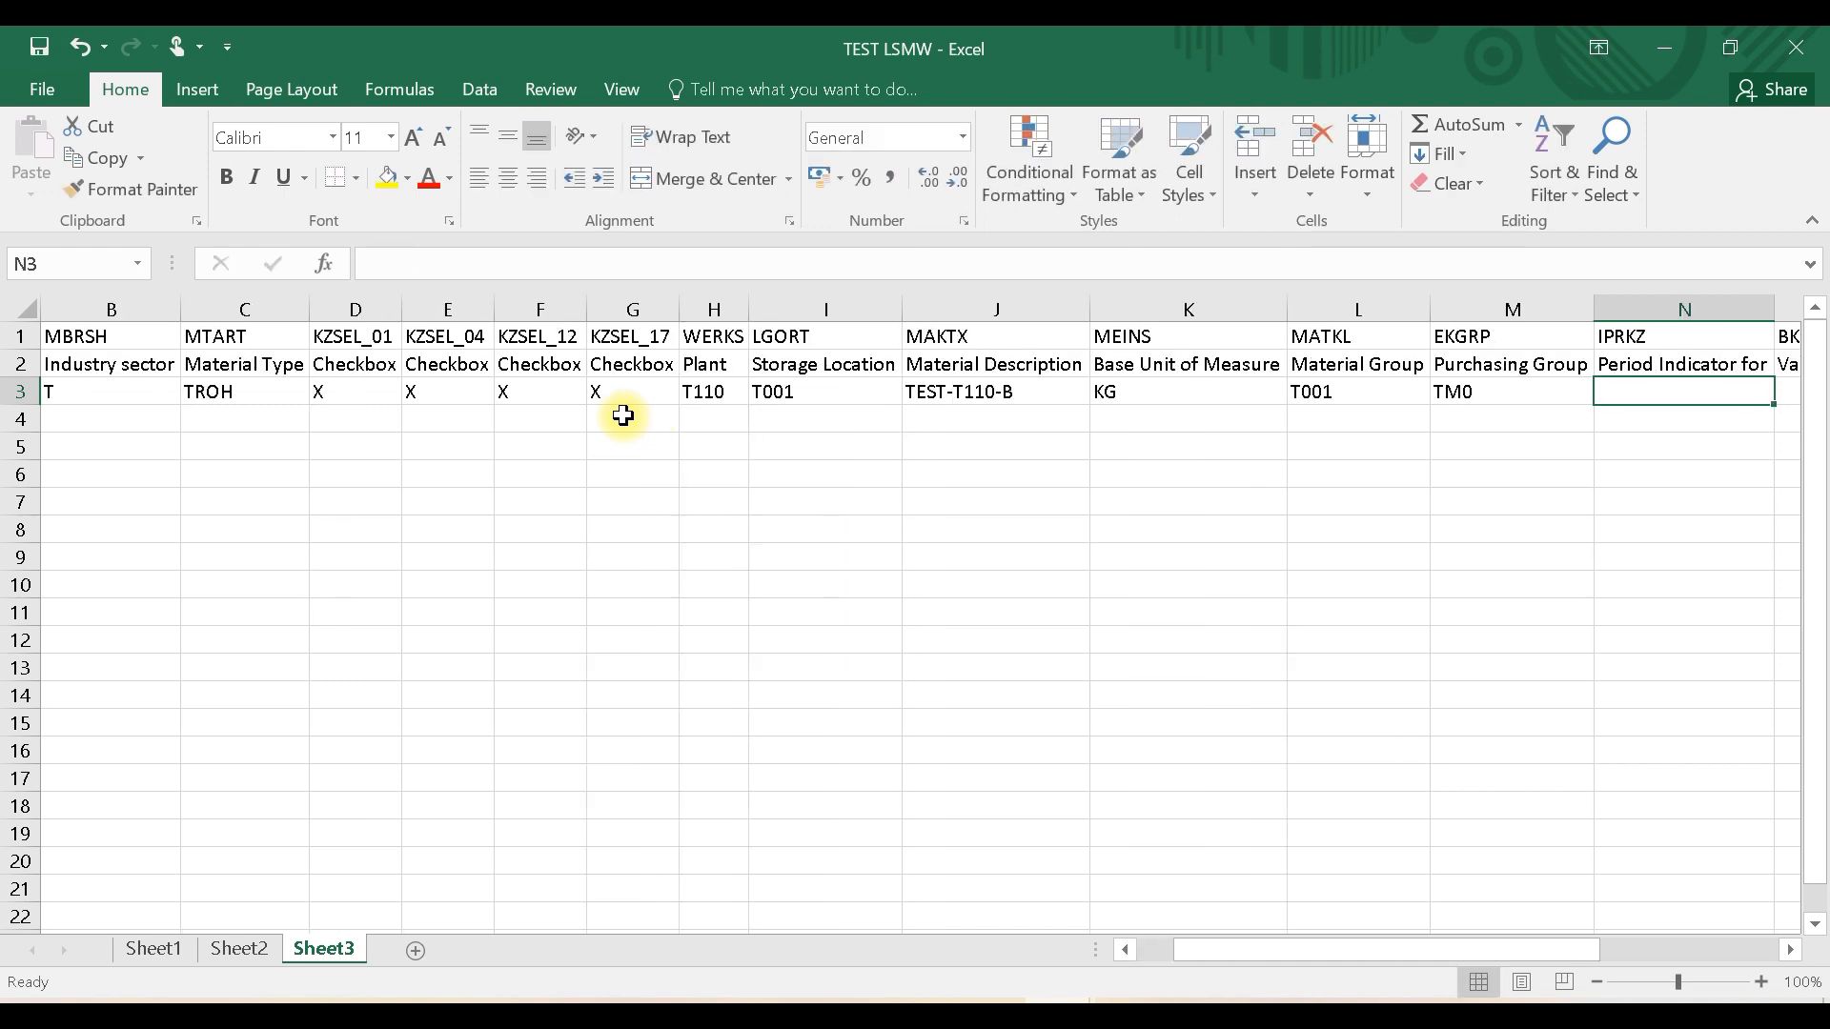
pyautogui.write('D')
pyautogui.press('Tab')
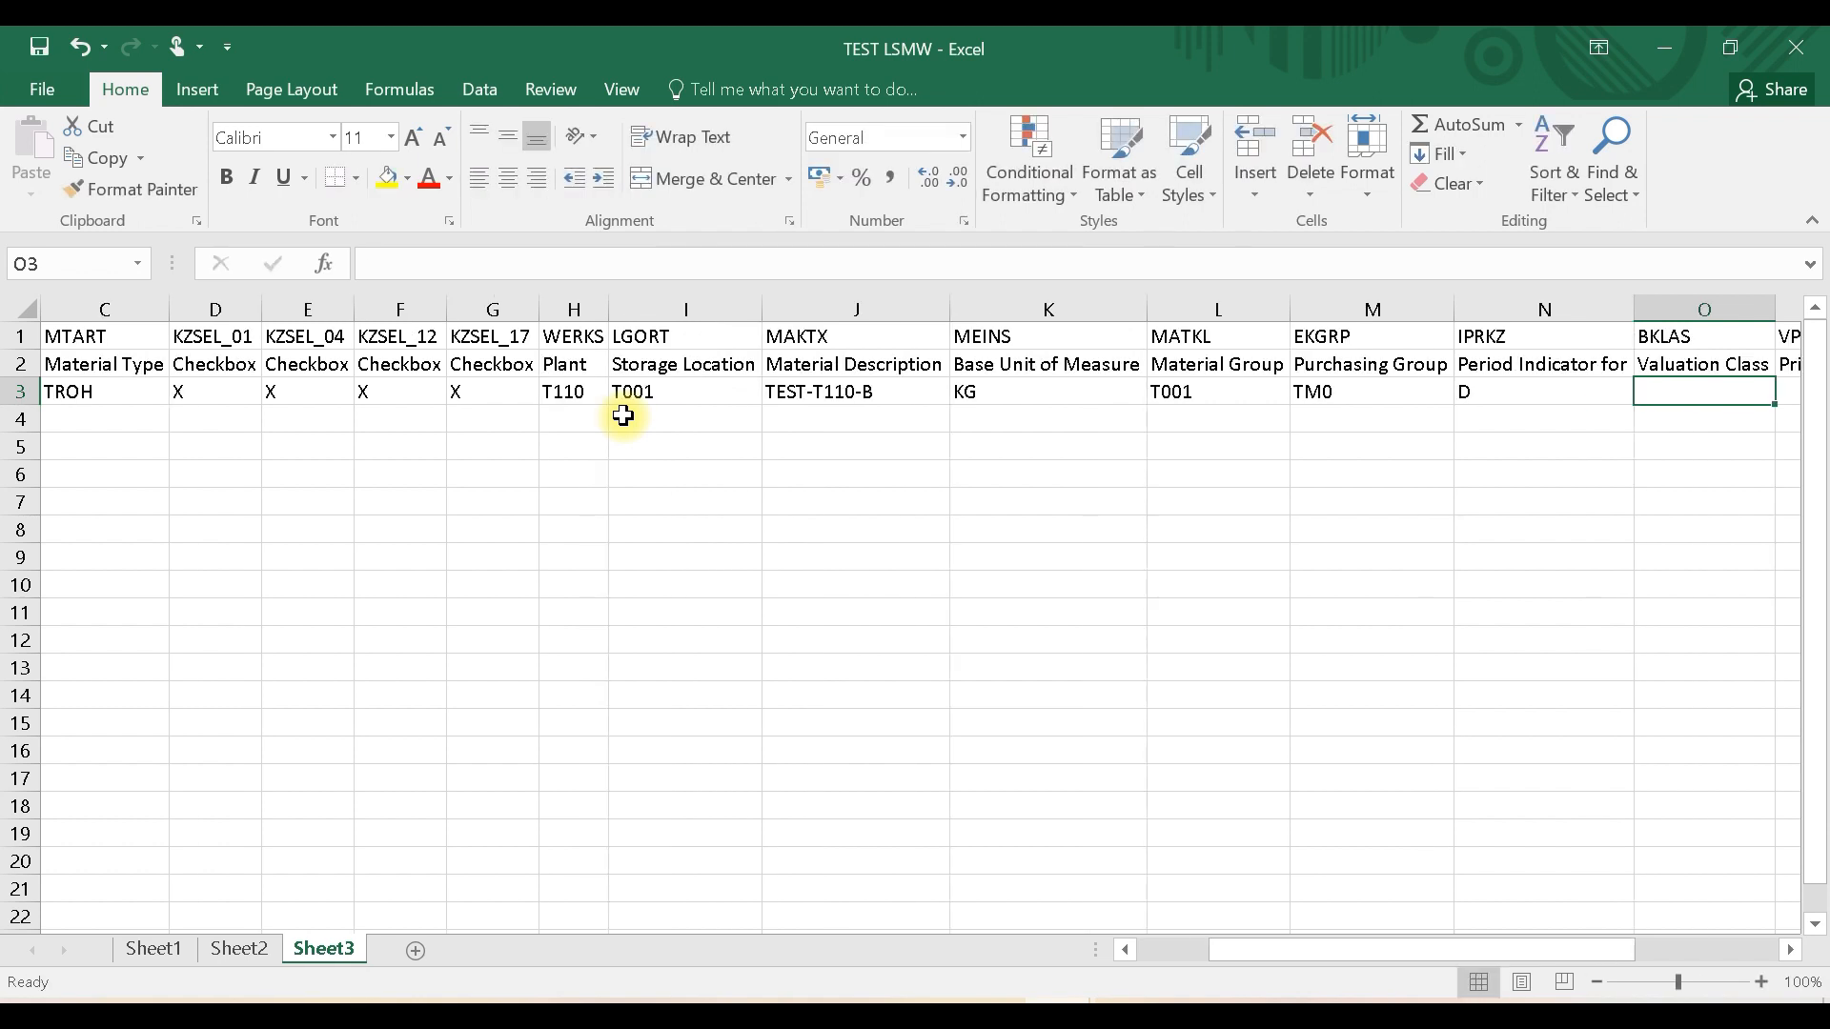
# Step: Try to enter a valuation class with leading zeros in O3 as a plain number
pyautogui.write('9100')
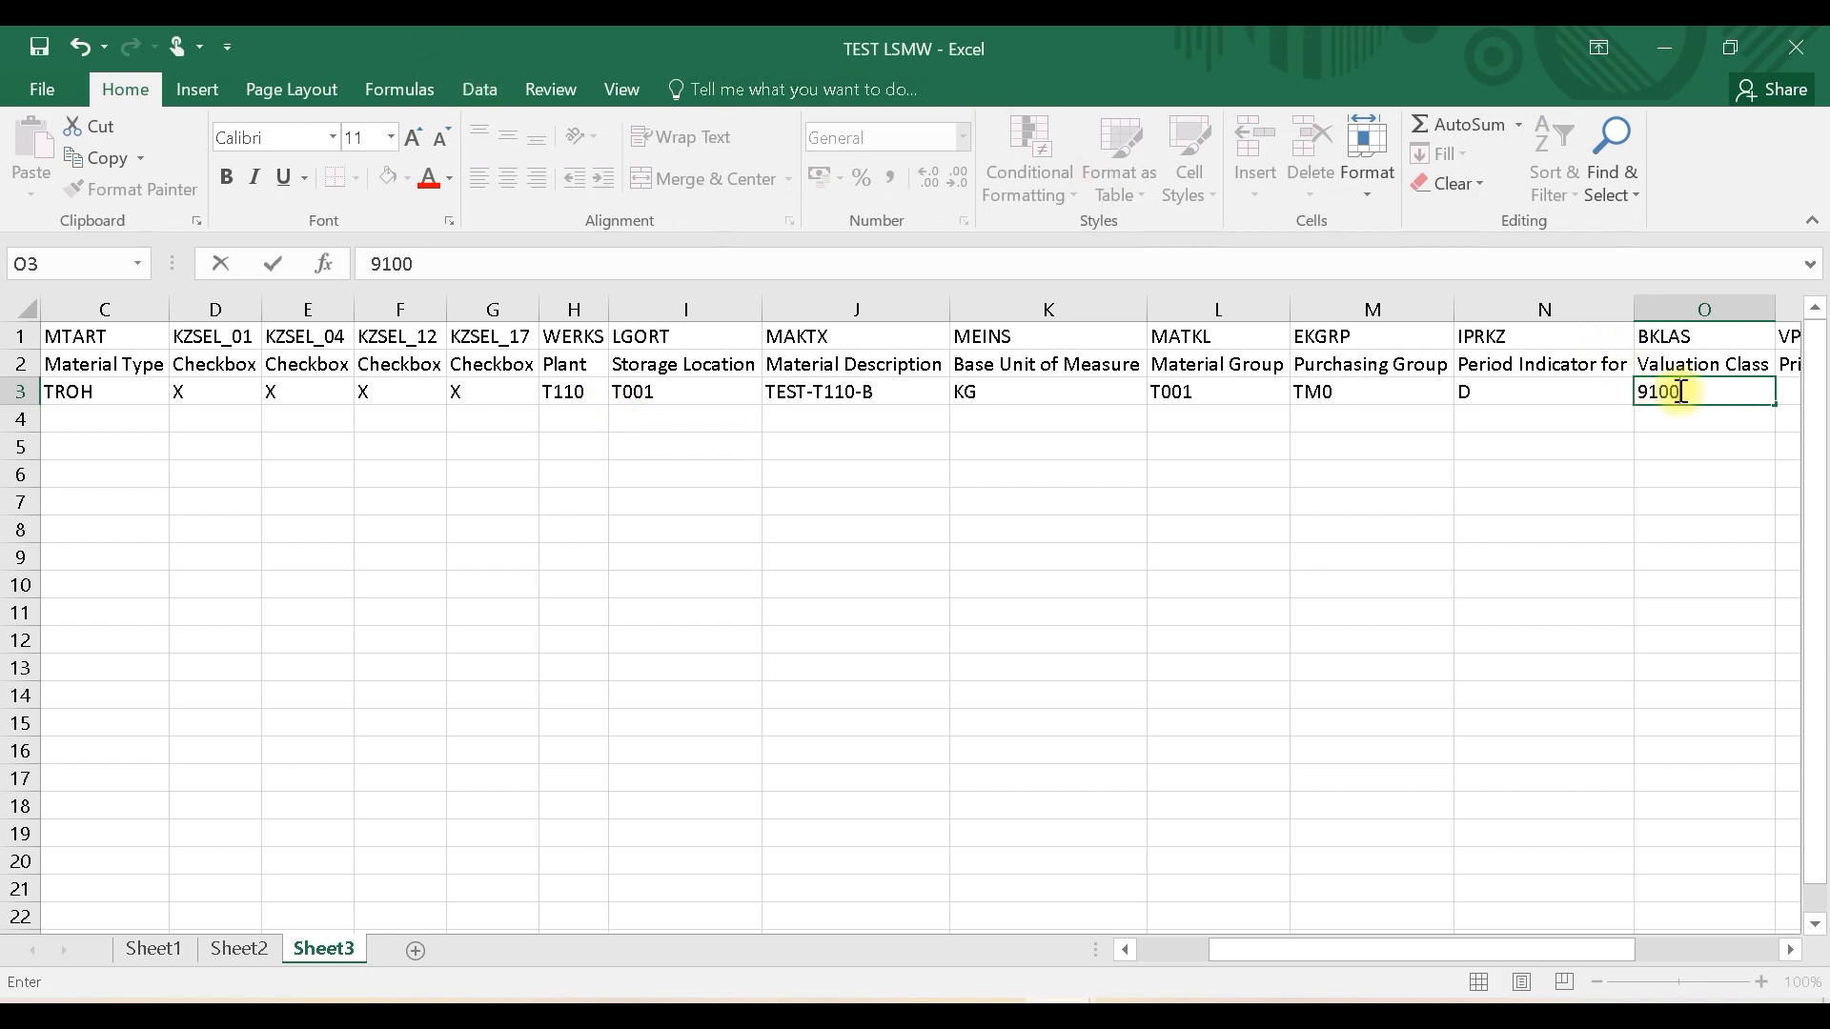
pyautogui.press('BackSpace')
pyautogui.press('BackSpace')
pyautogui.press('BackSpace')
pyautogui.press('BackSpace')
pyautogui.write('001')
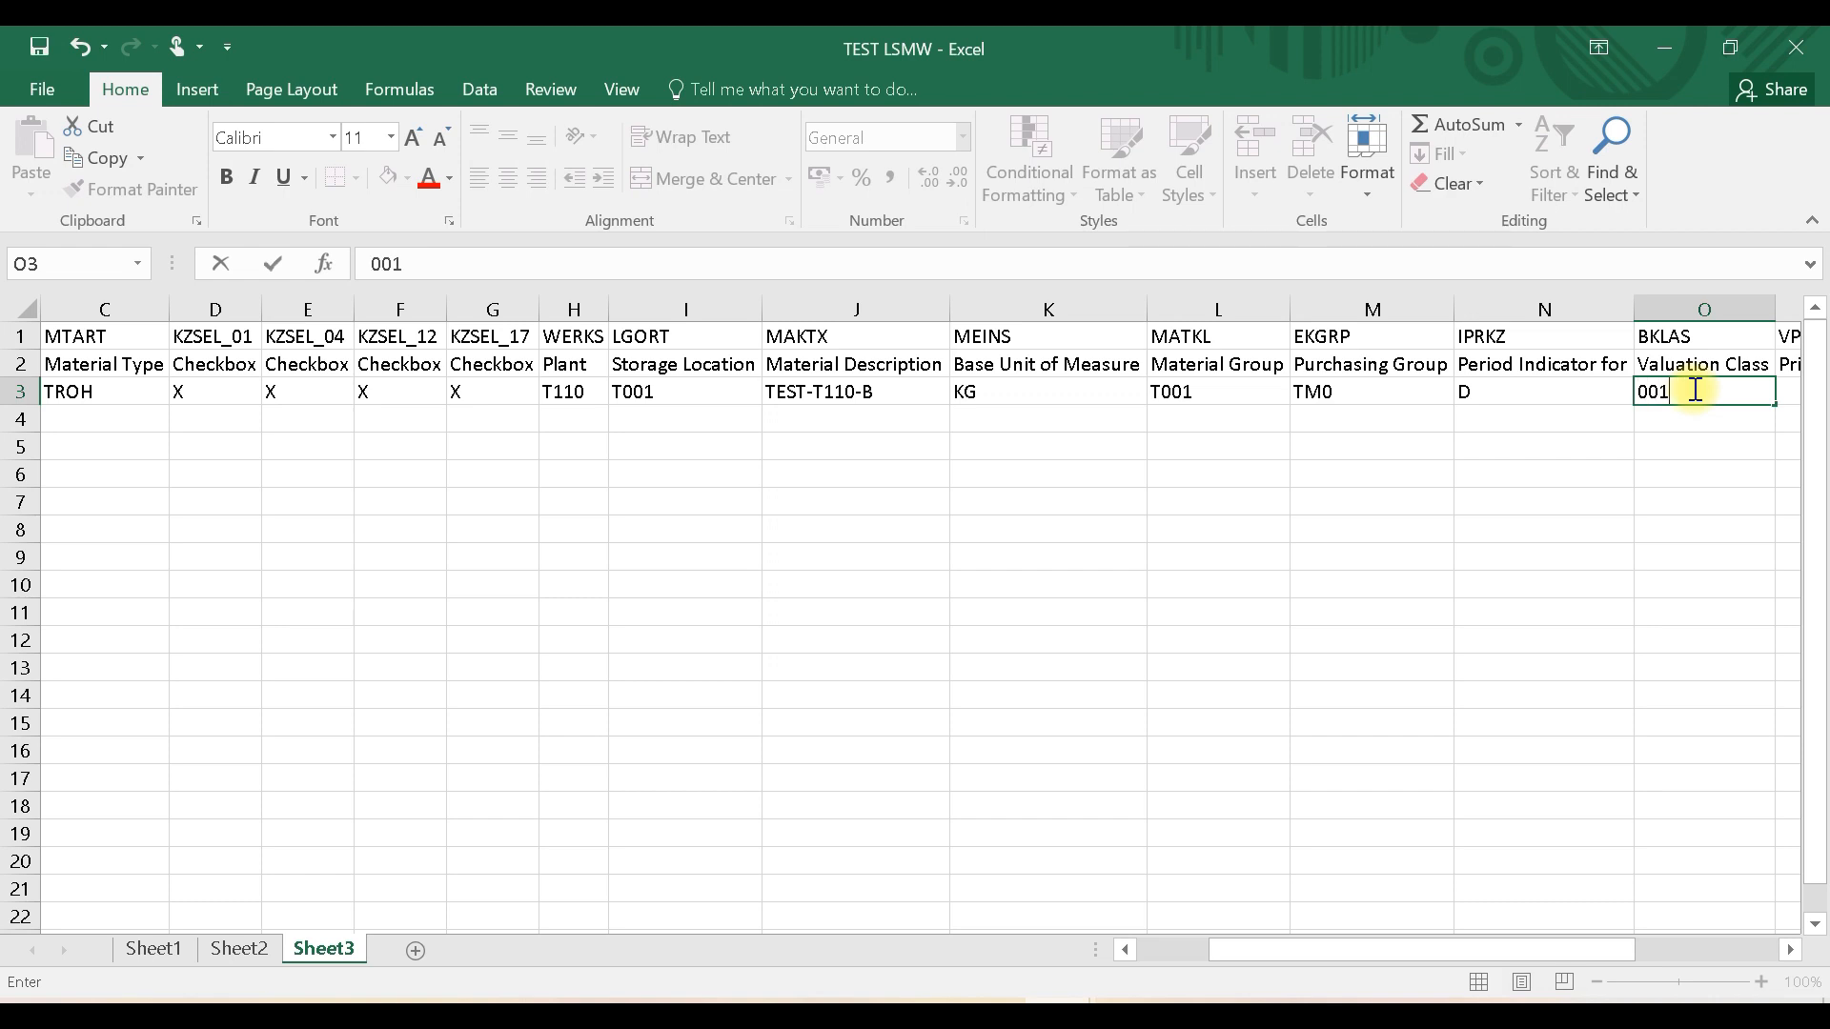
pyautogui.press('BackSpace')
pyautogui.press('BackSpace')
pyautogui.press('BackSpace')
pyautogui.write('0000')
pyautogui.hotkey('ctrl', 'Return')
pyautogui.press('Left')
pyautogui.press('Left')
pyautogui.press('Right')
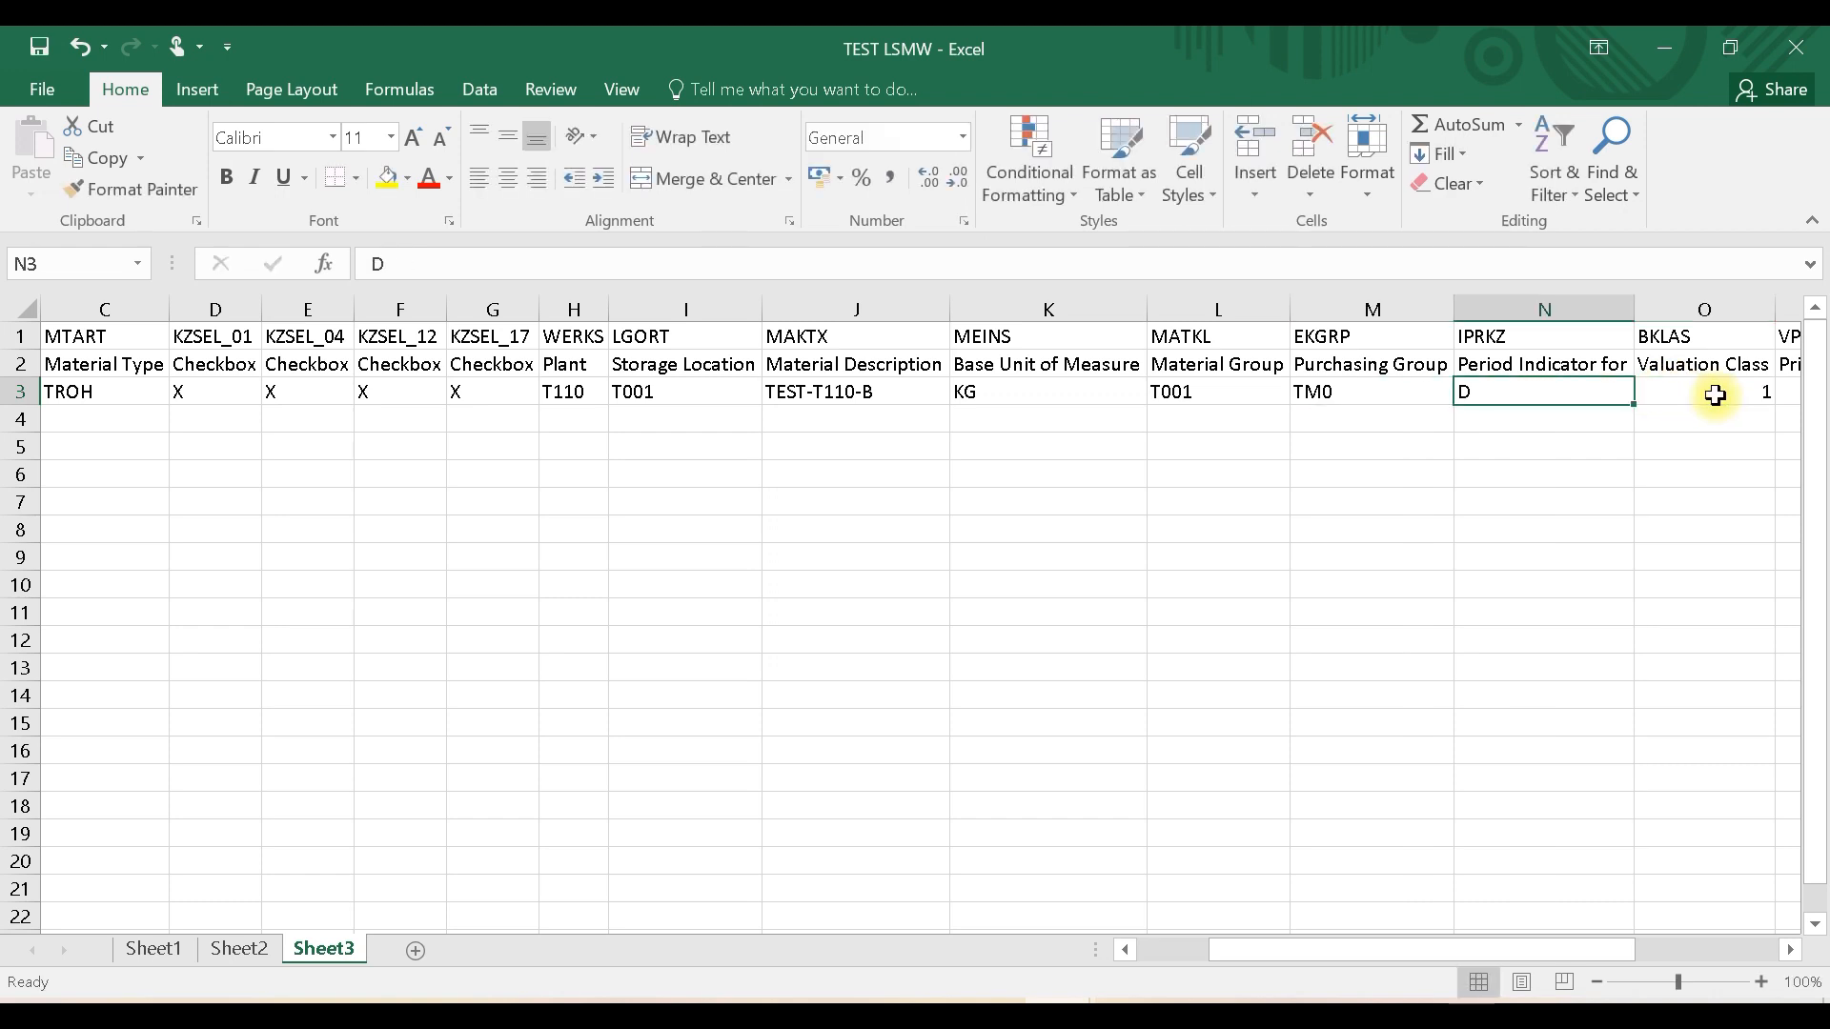
# Step: Enter valuation class 0001 in O3 as text, prefixed with an apostrophe to keep the leading zeros
pyautogui.click(1715, 391)
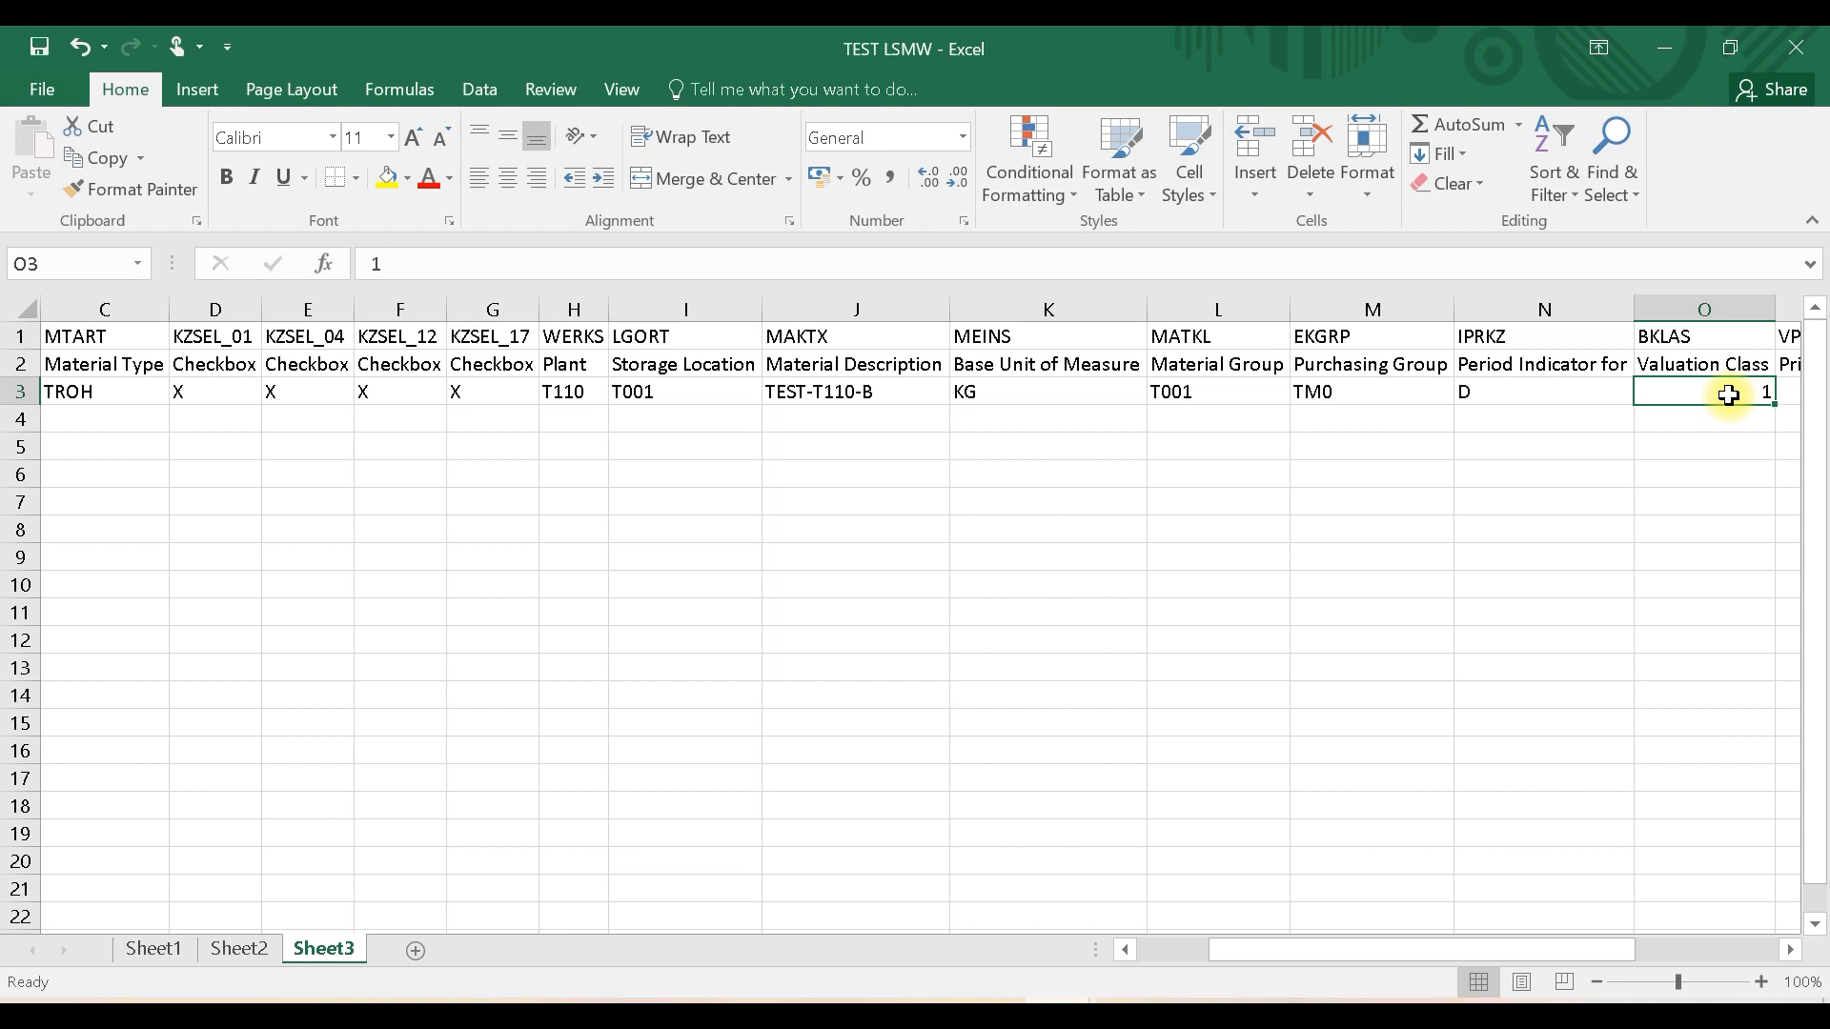
pyautogui.write("'")
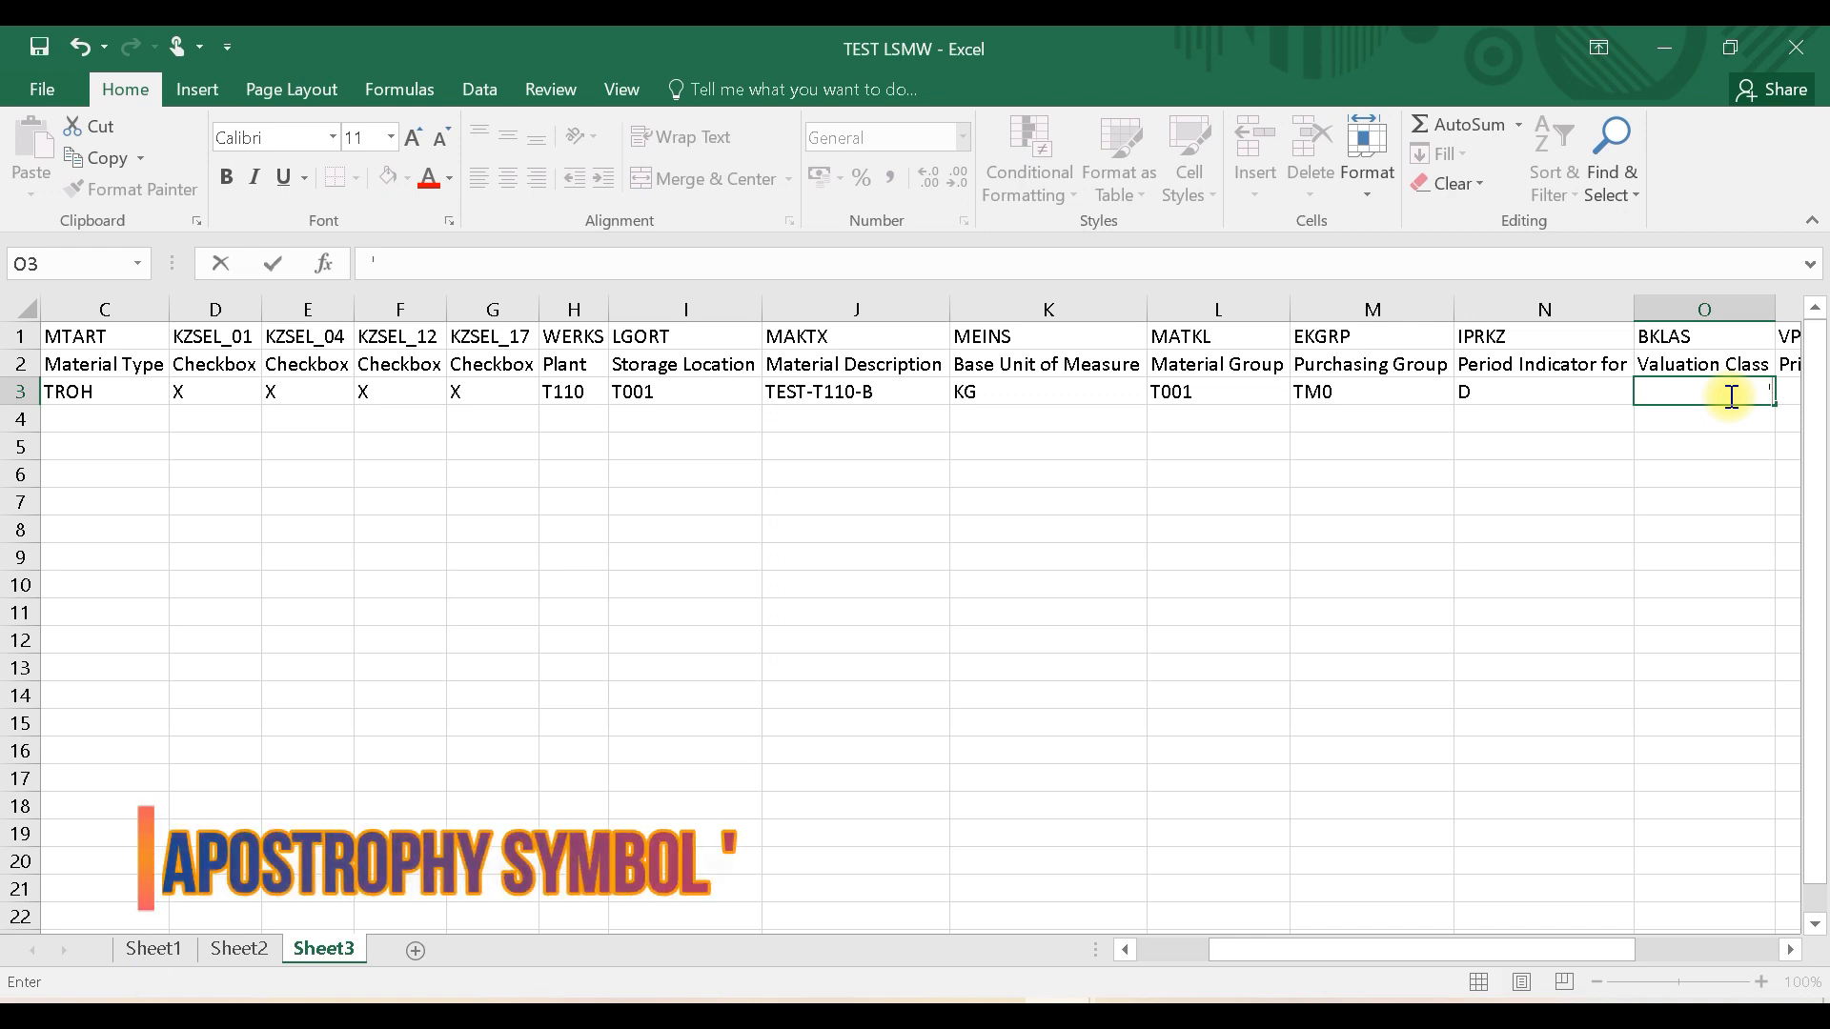
pyautogui.write('0001')
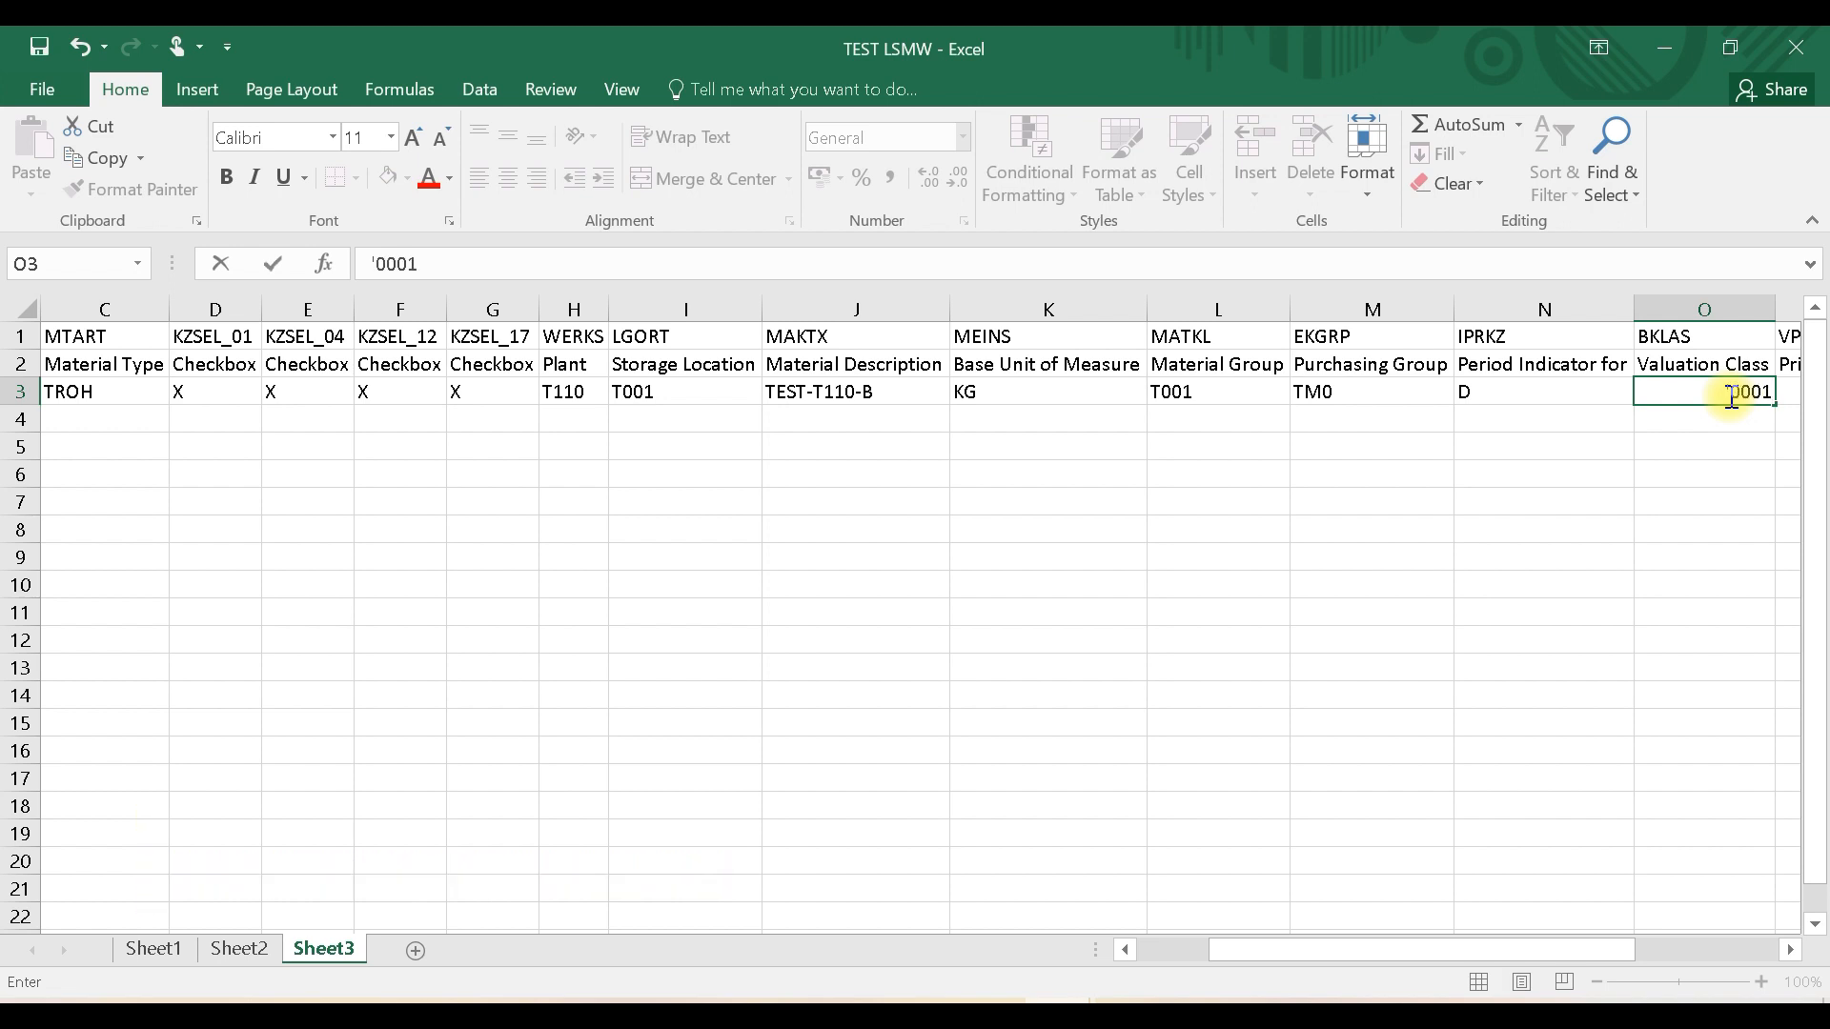
pyautogui.press('Return')
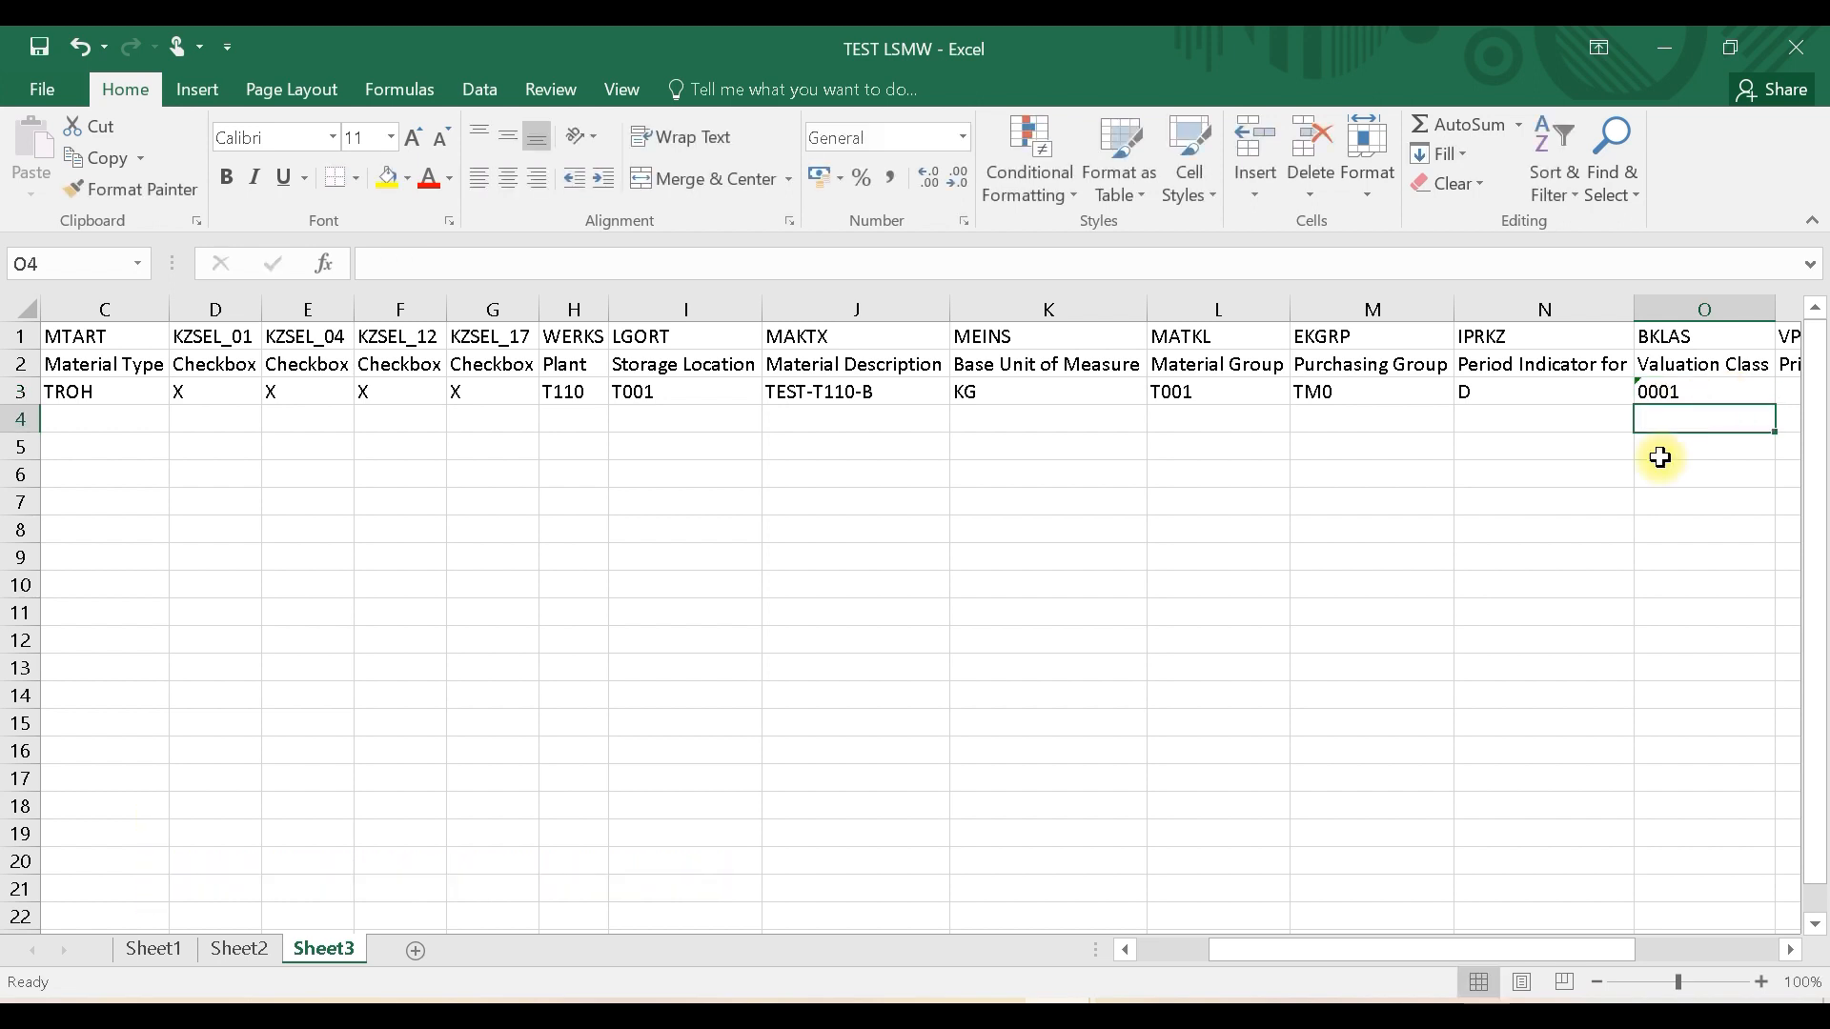
# Step: Set the valuation class in O3 to 9100
pyautogui.click(1690, 393)
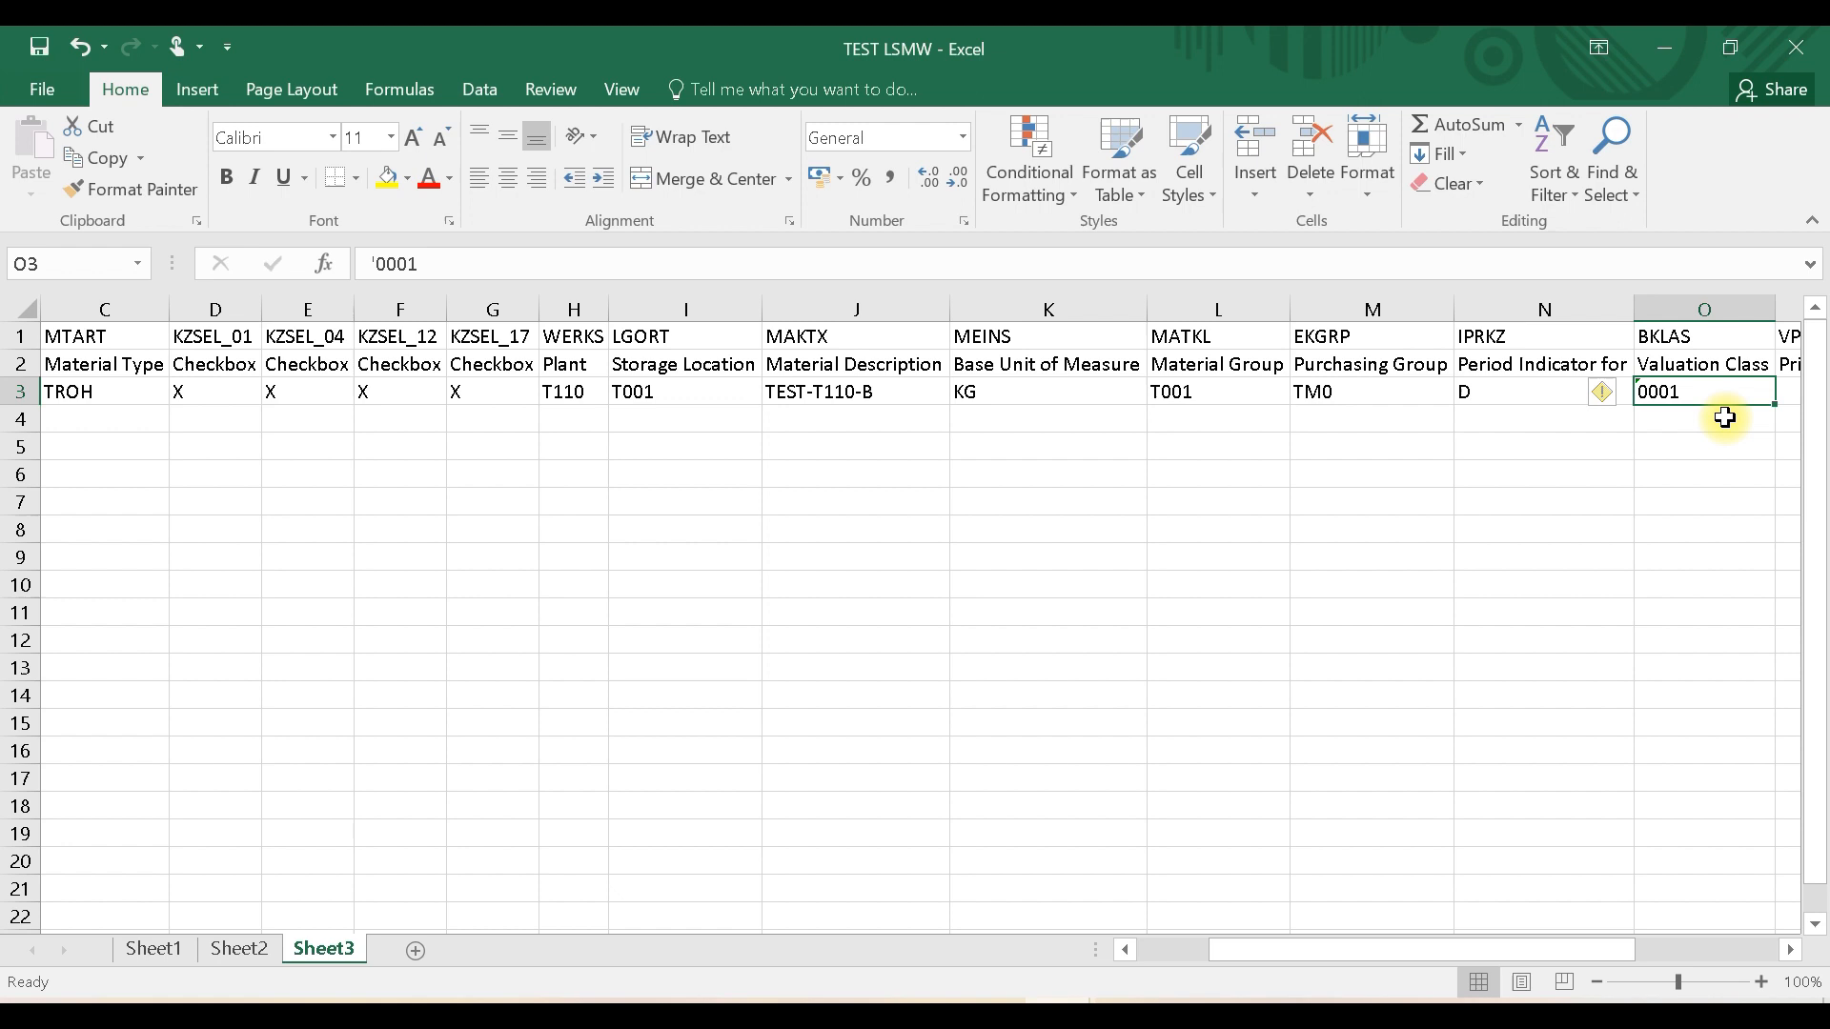
pyautogui.write('9100')
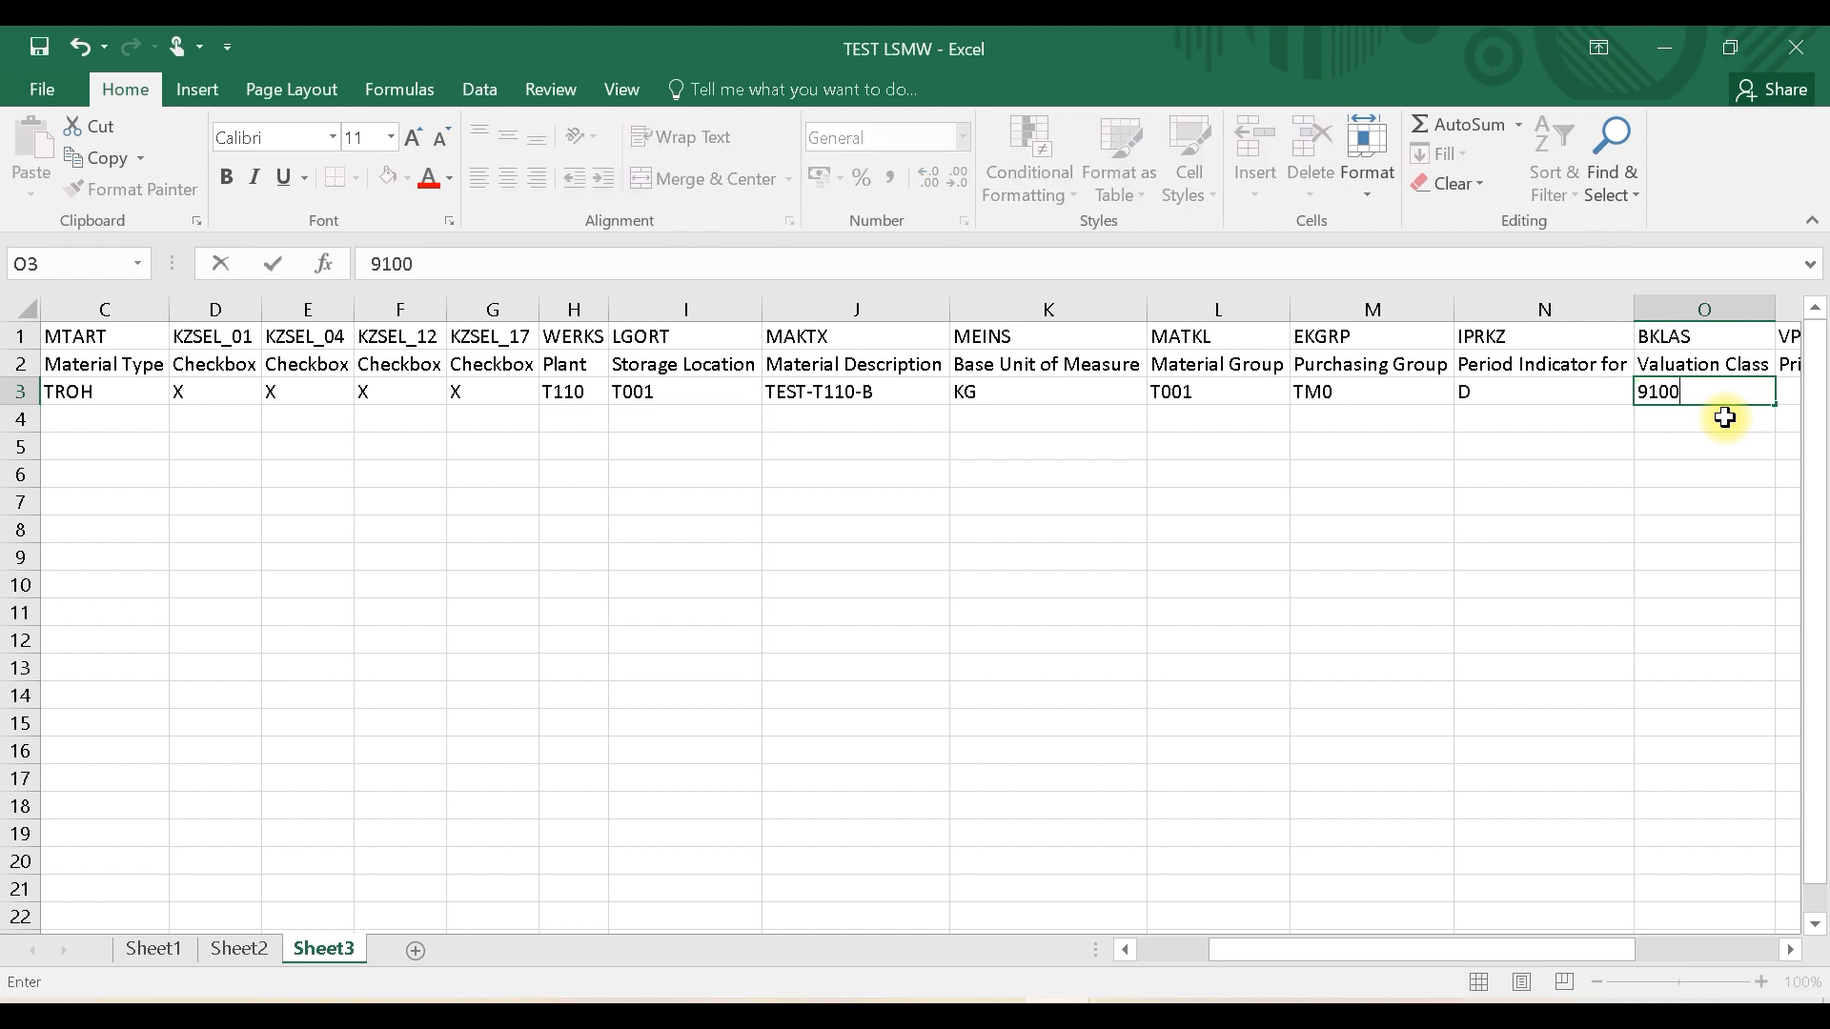
pyautogui.press('Tab')
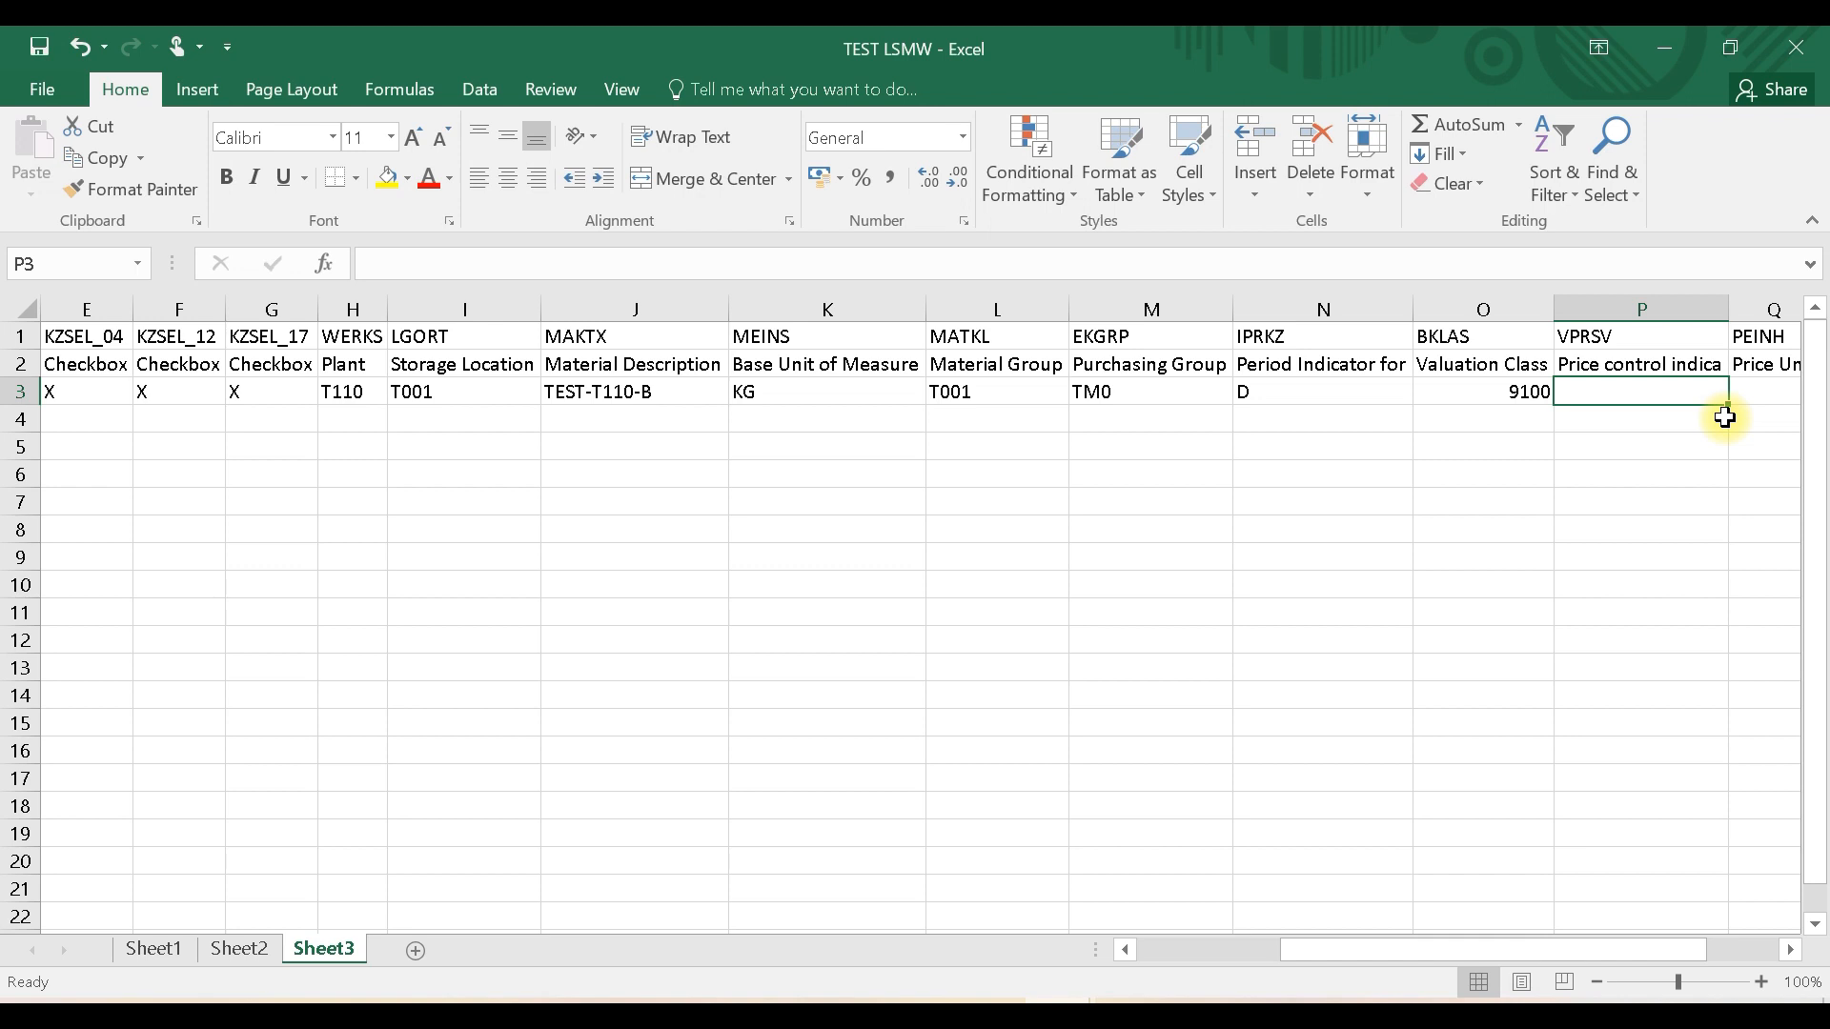
# Step: Fill row 3 with price control indicator S, price unit 1 and standard price 15
pyautogui.write('S')
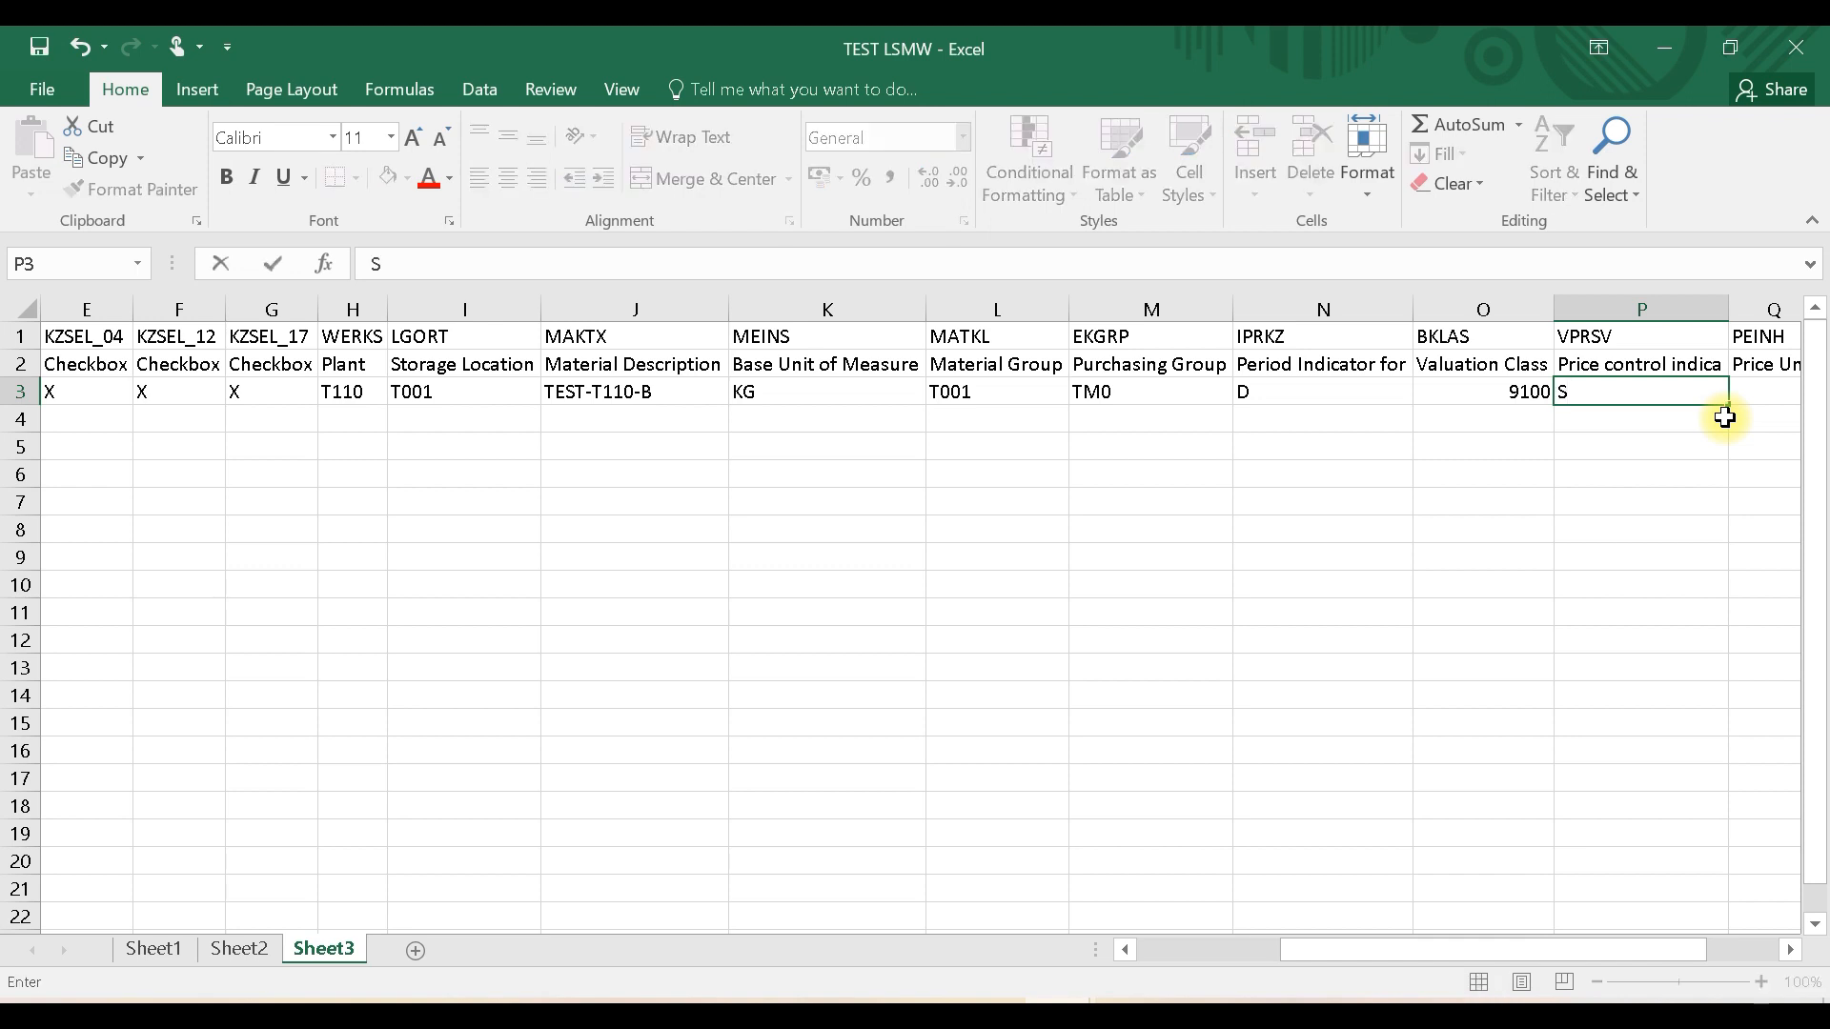
pyautogui.press('Tab')
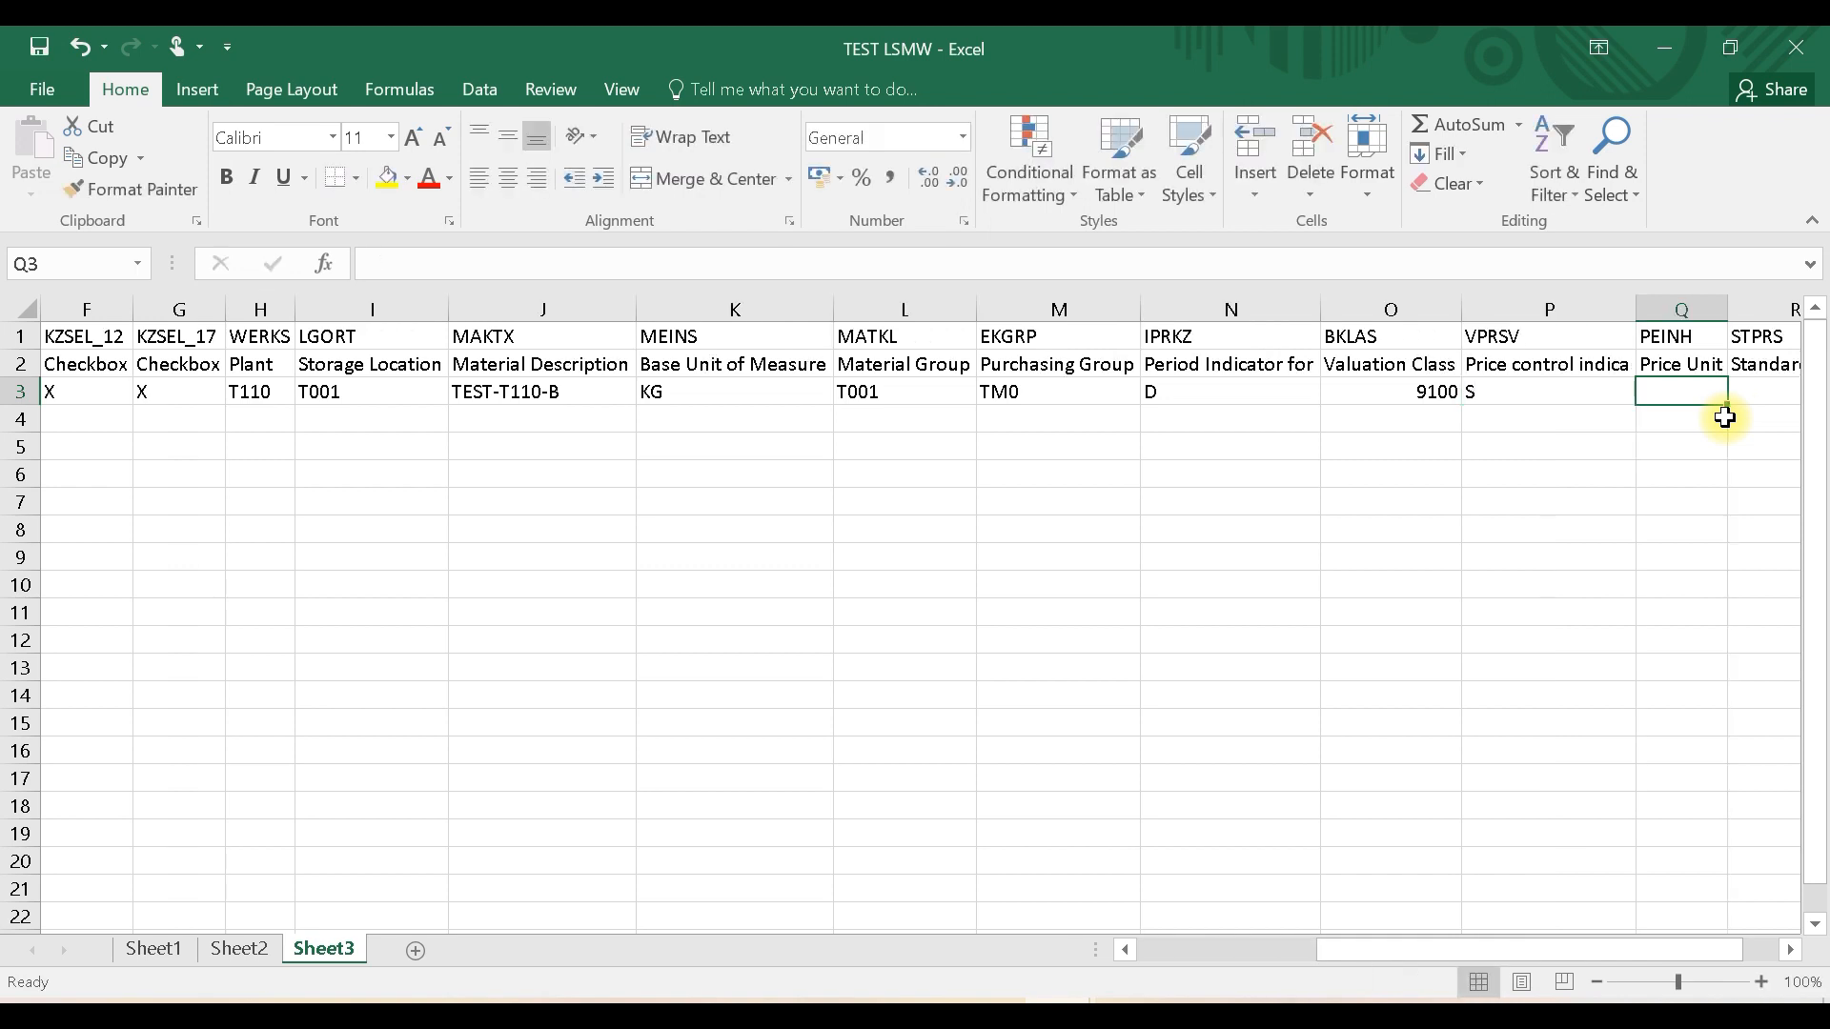
pyautogui.write('1')
pyautogui.press('Tab')
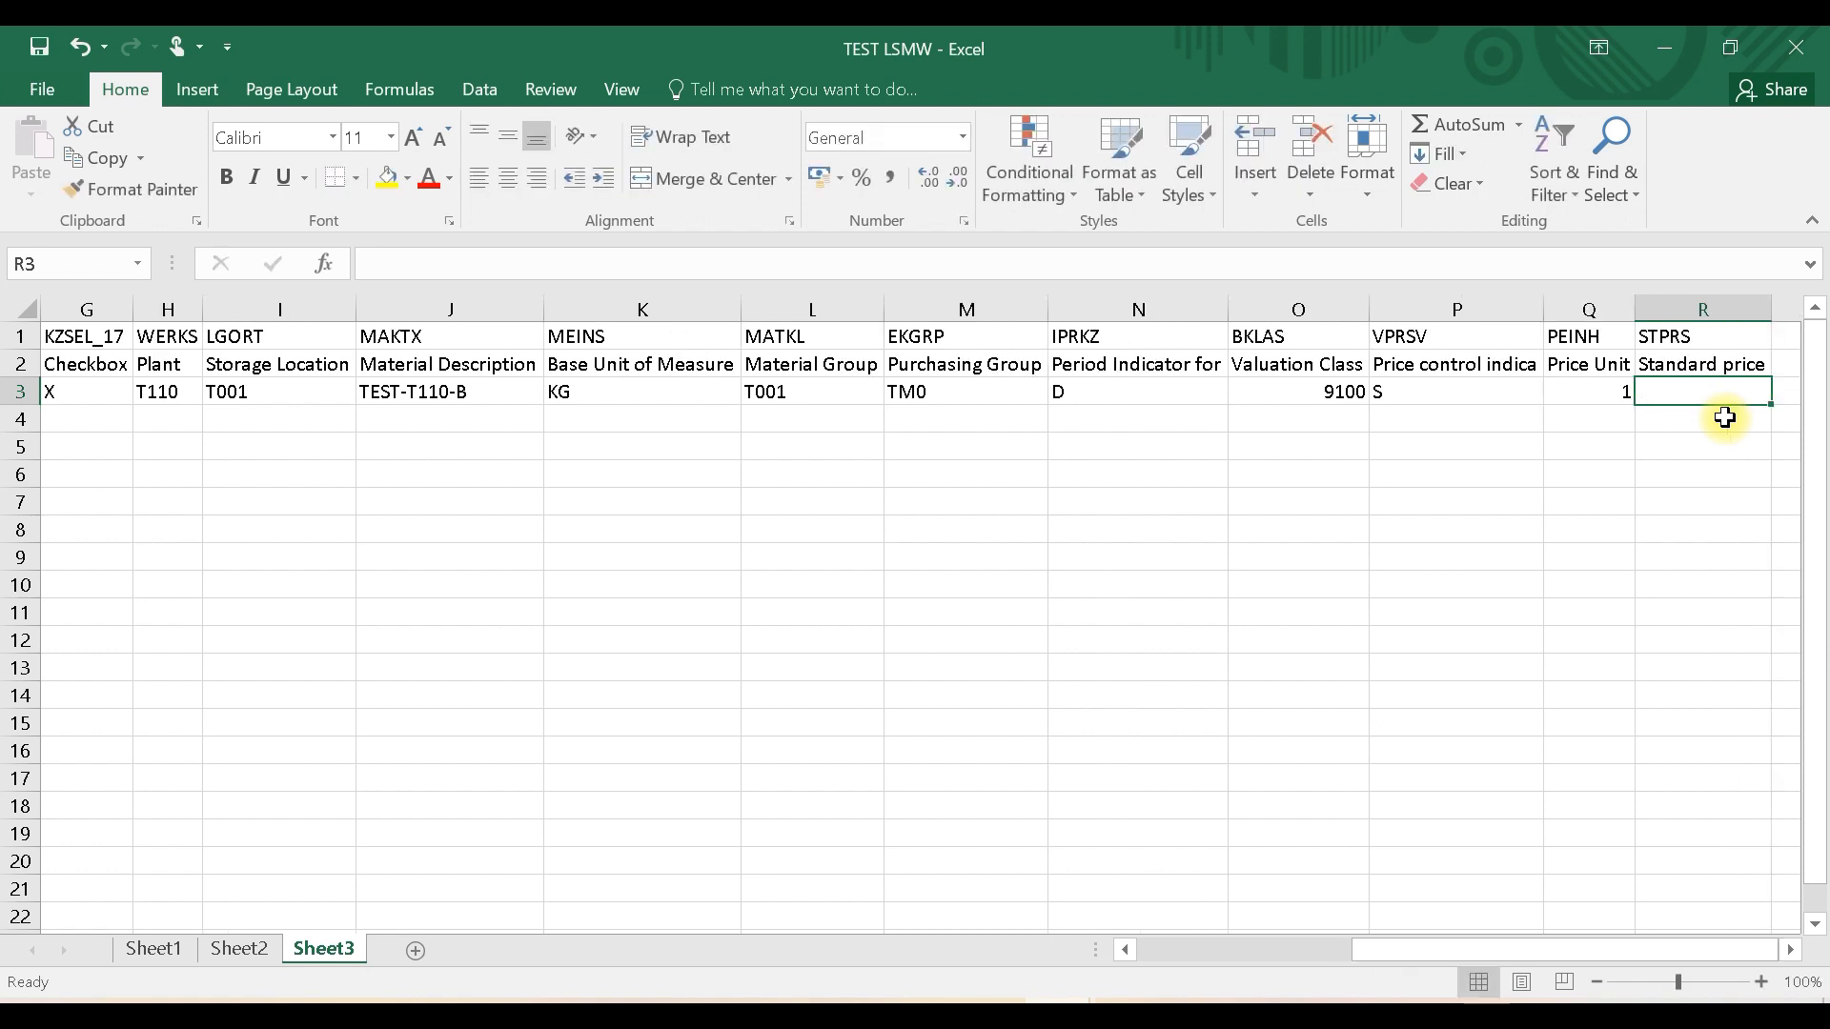
pyautogui.write('15')
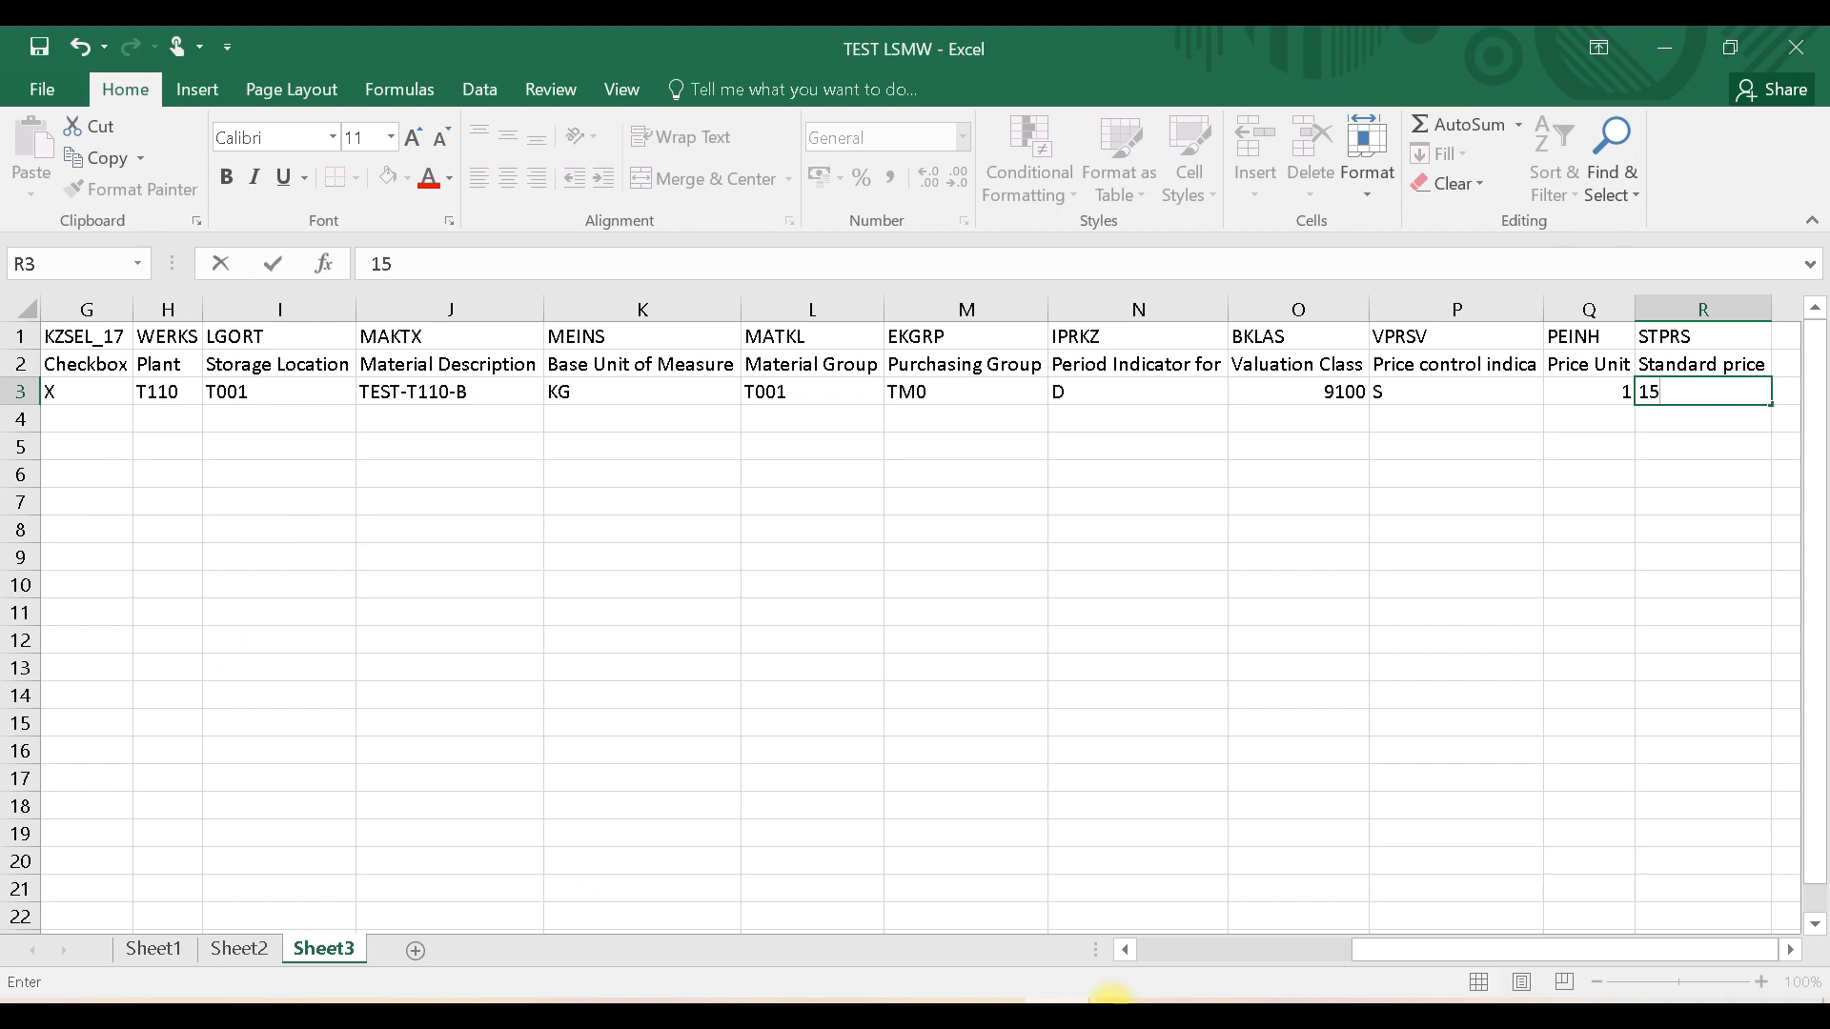
pyautogui.moveTo(1507, 949); pyautogui.dragTo(1222, 946)
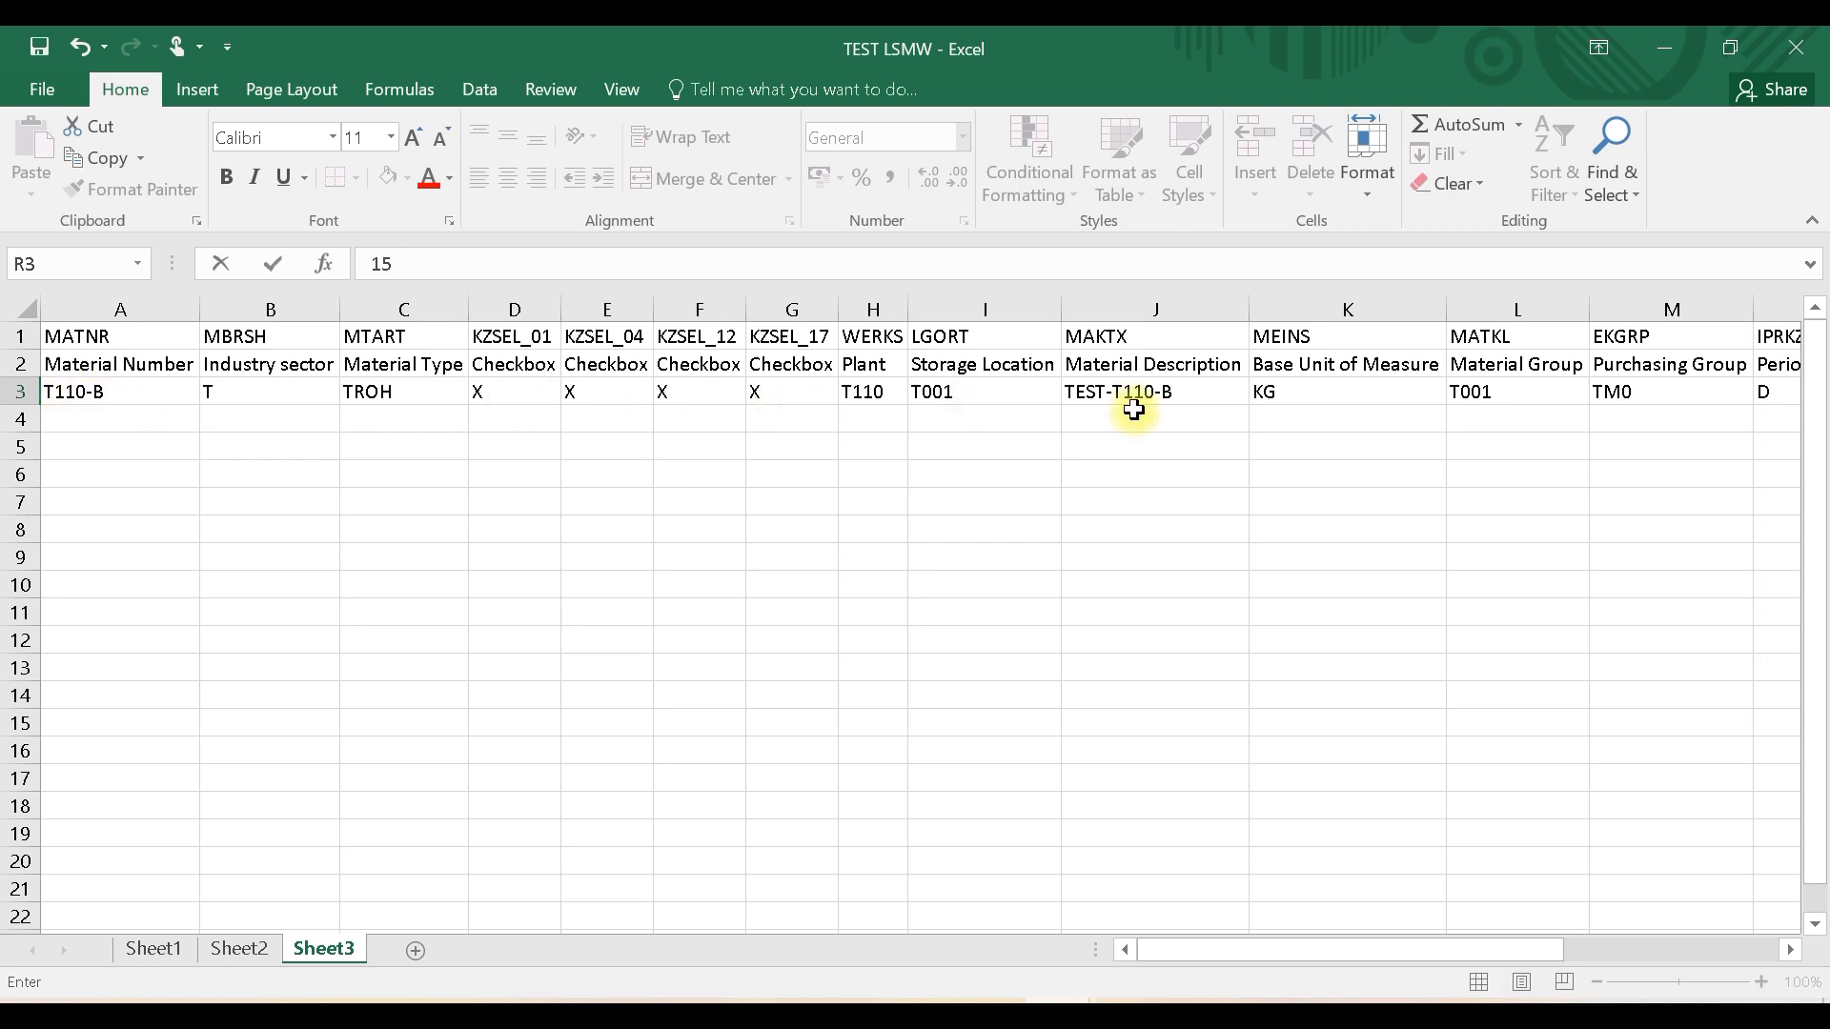
pyautogui.press('Escape')
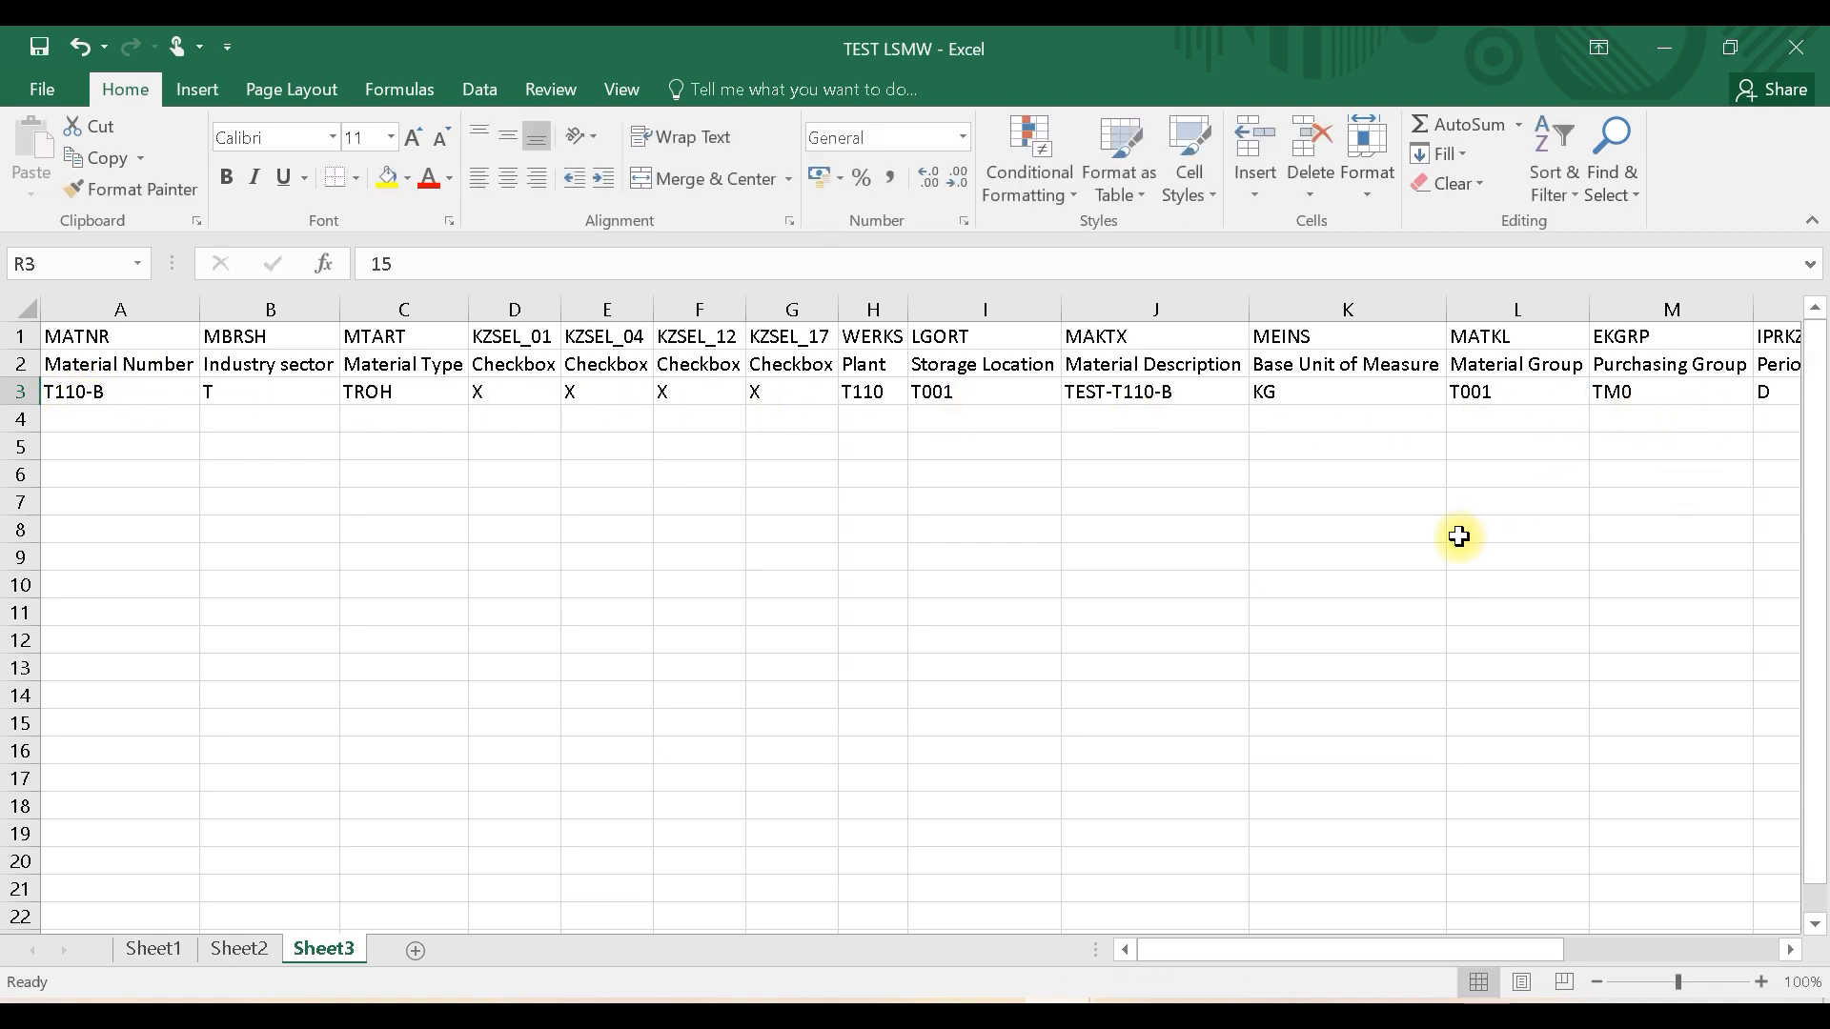
# Step: Copy the completed material data row A3:R3 into cell A1 of a new worksheet
pyautogui.moveTo(43, 389); pyautogui.dragTo(1653, 412)
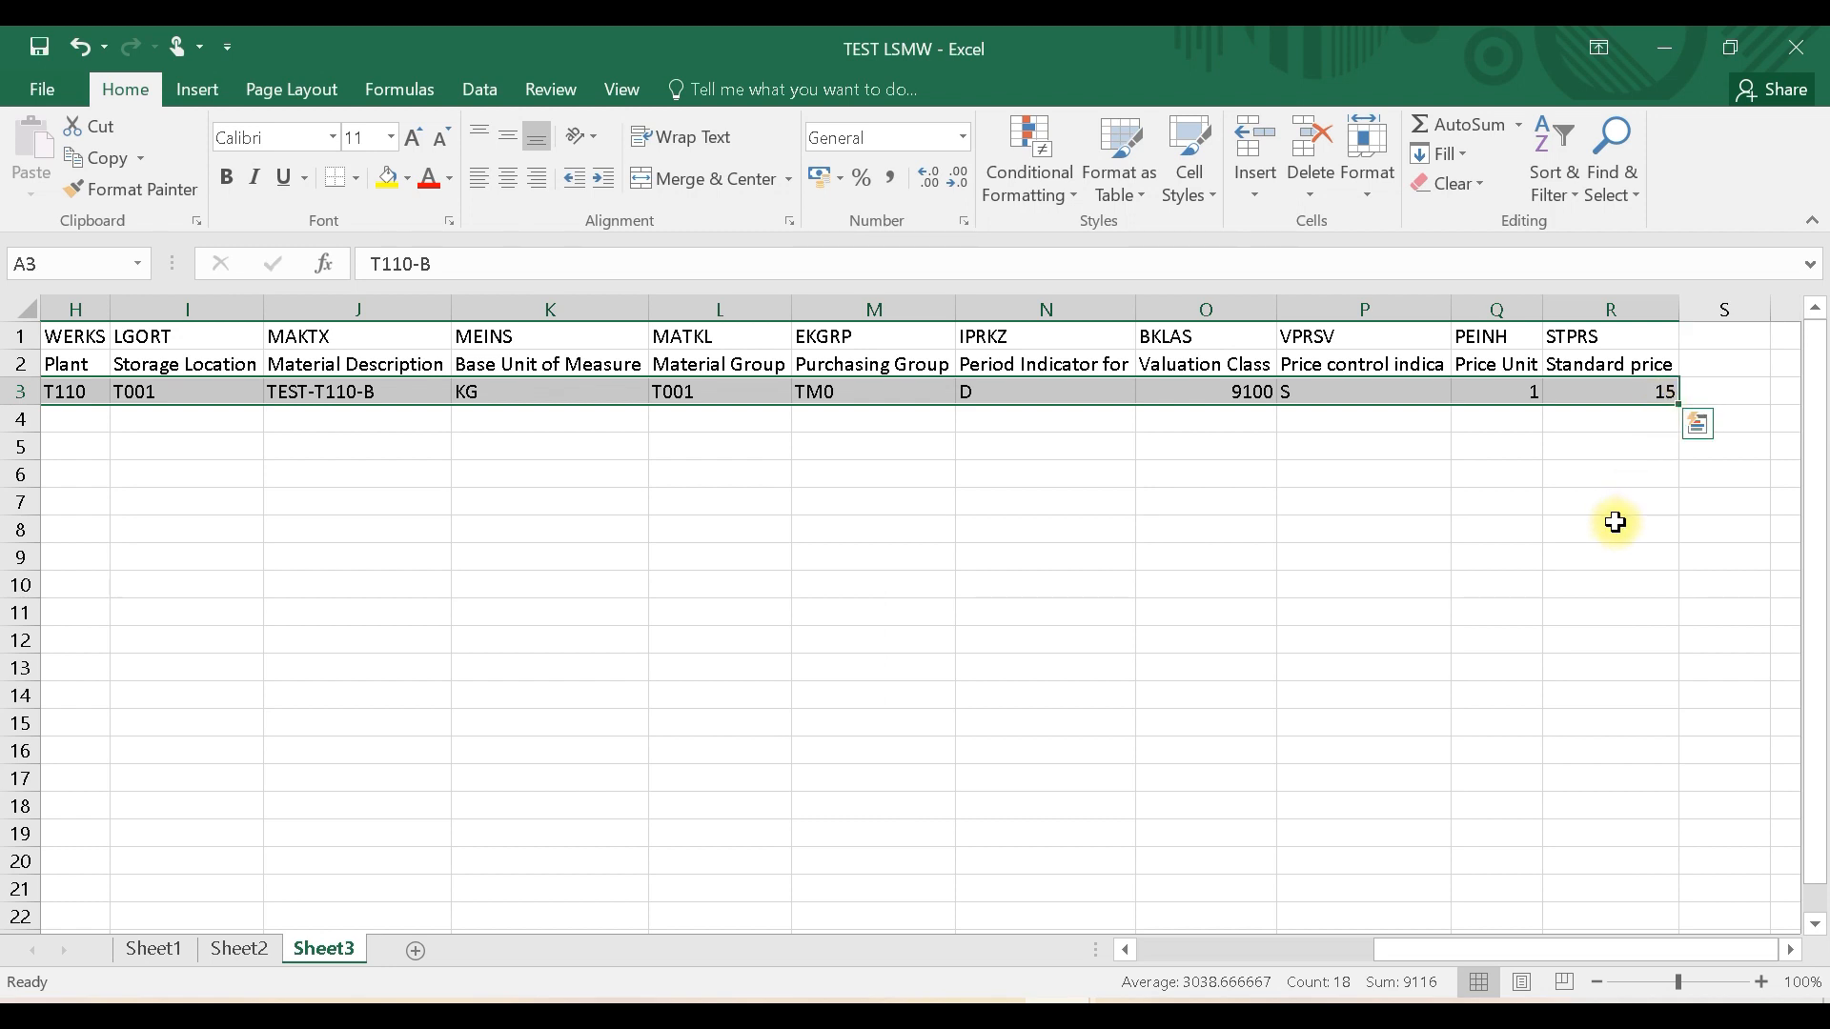
pyautogui.hotkey('ctrl', 'c')
pyautogui.click(415, 950)
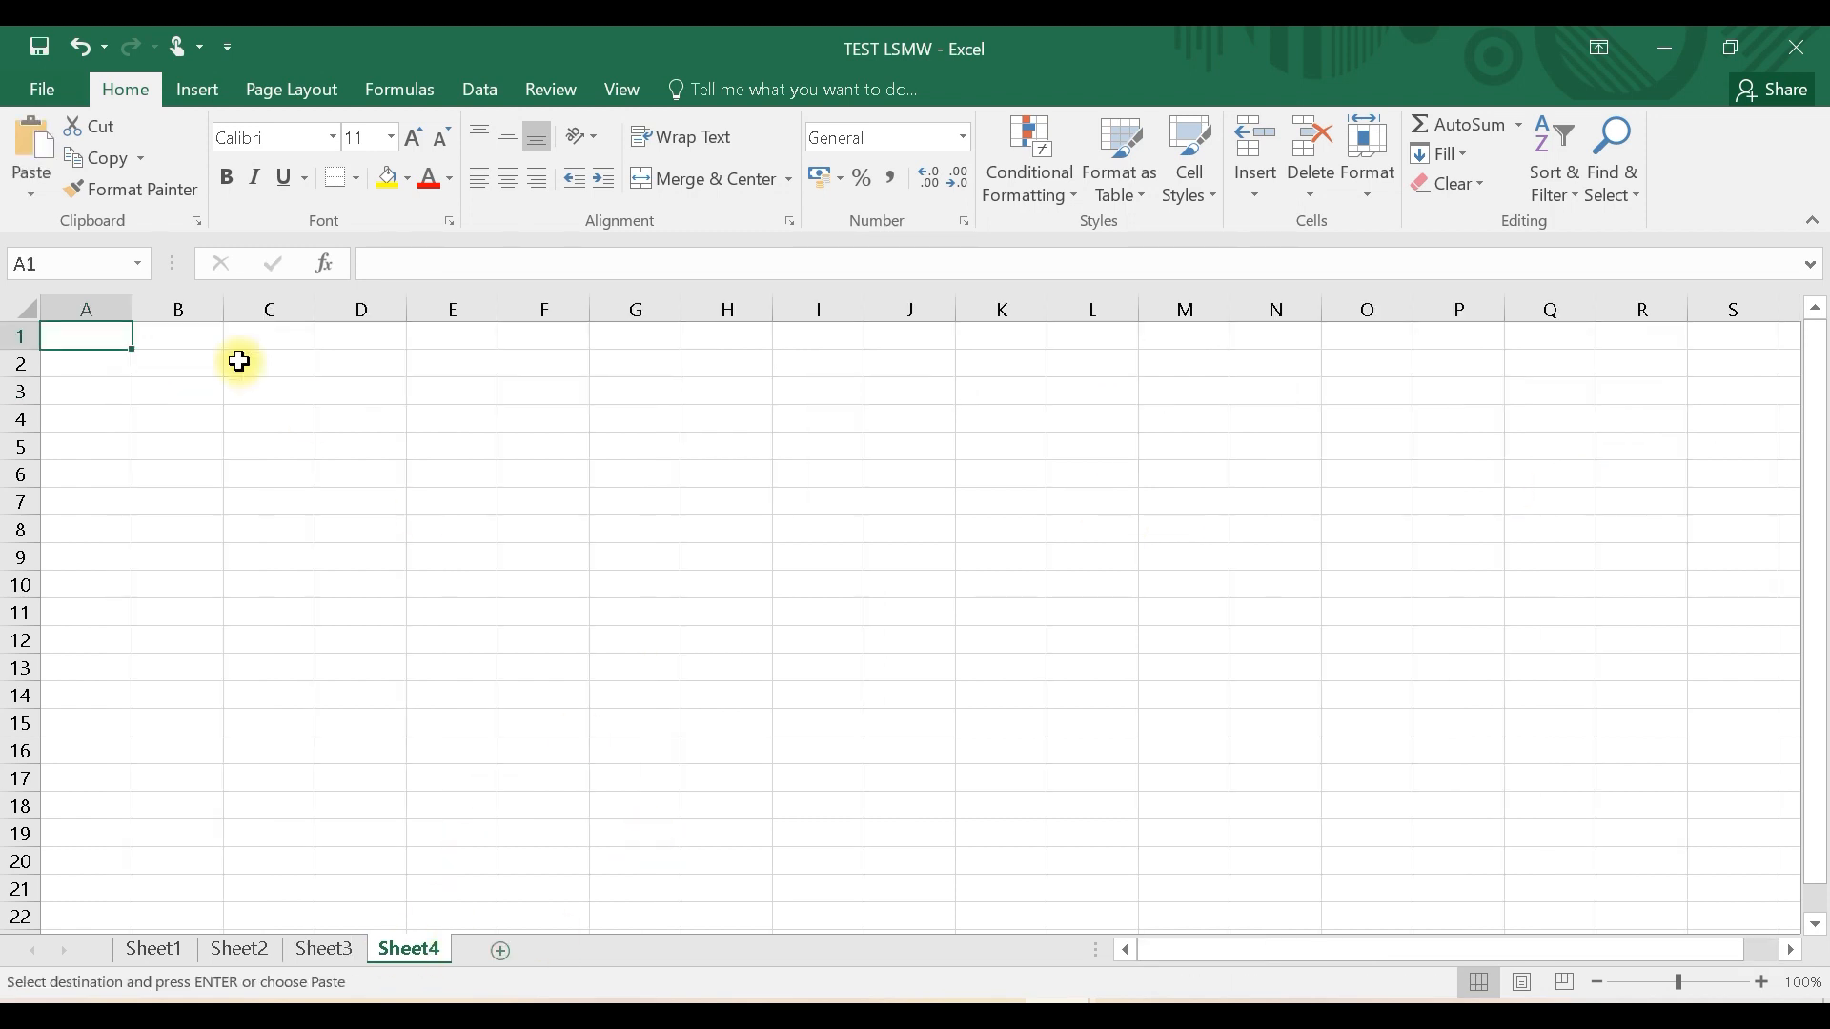
pyautogui.hotkey('ctrl', 'v')
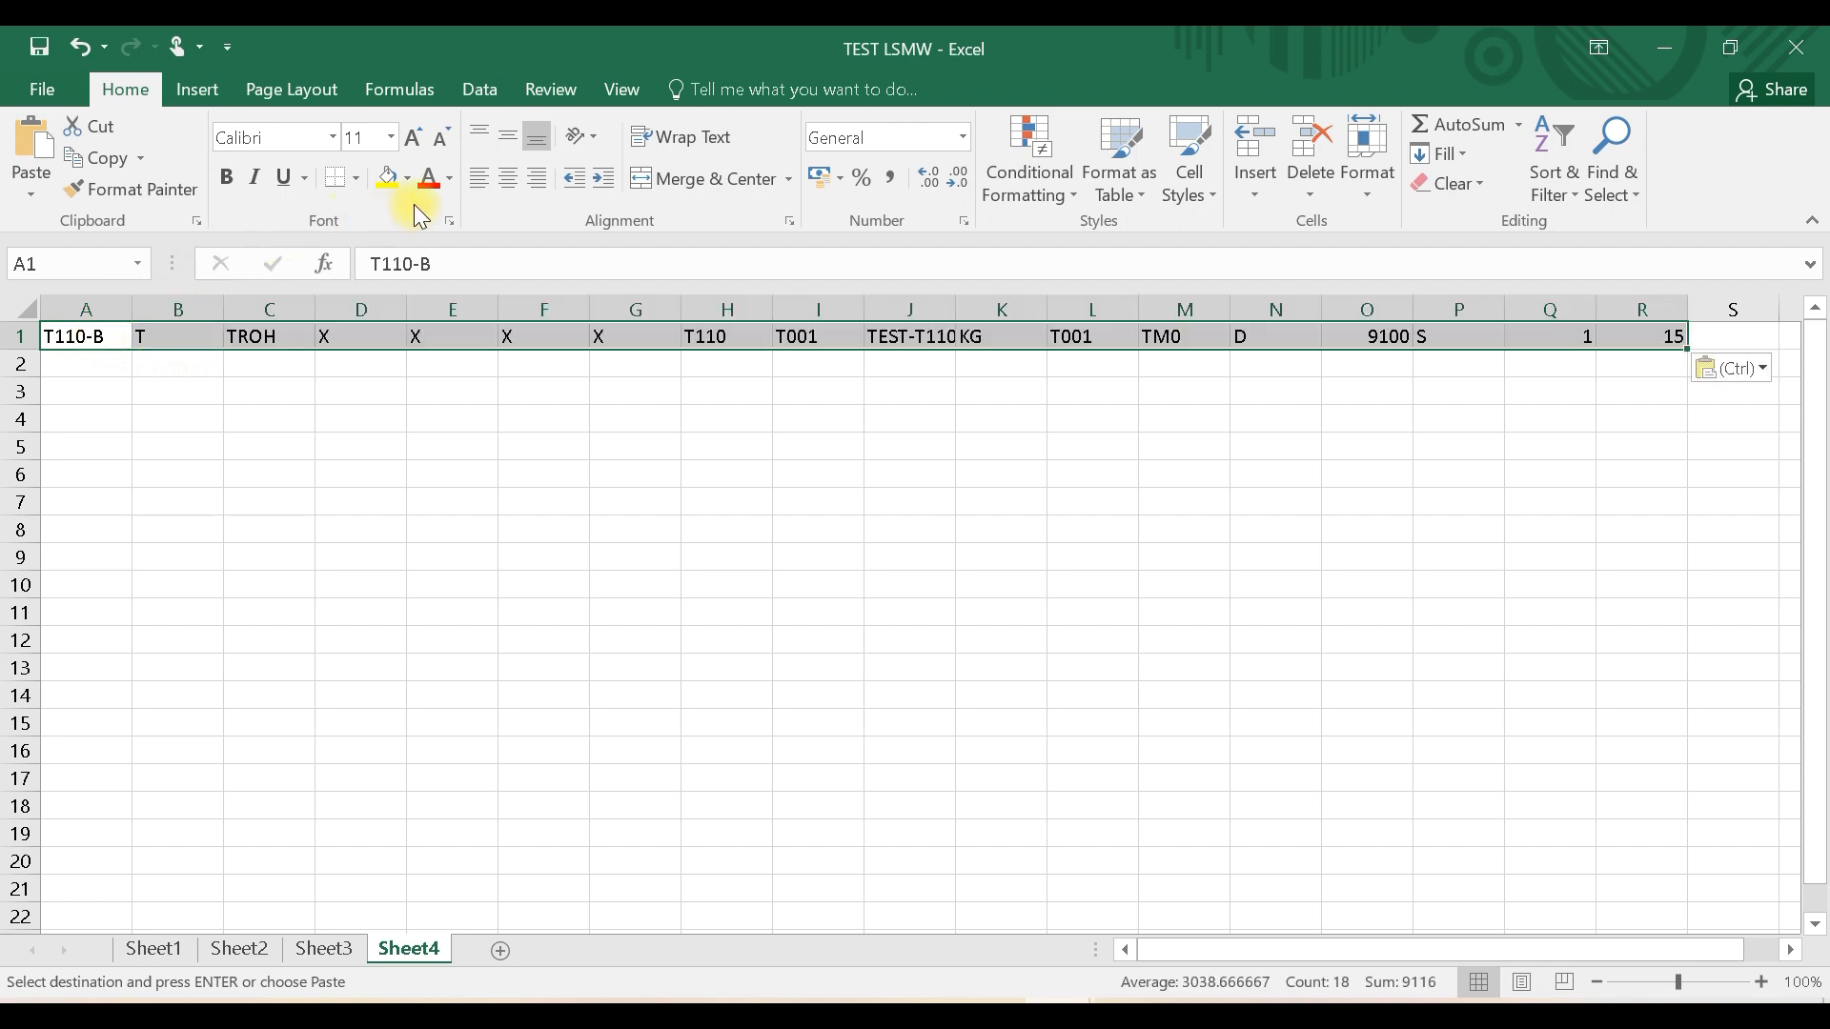
# Step: Left-align the pasted data row and autofit its column widths
pyautogui.click(477, 181)
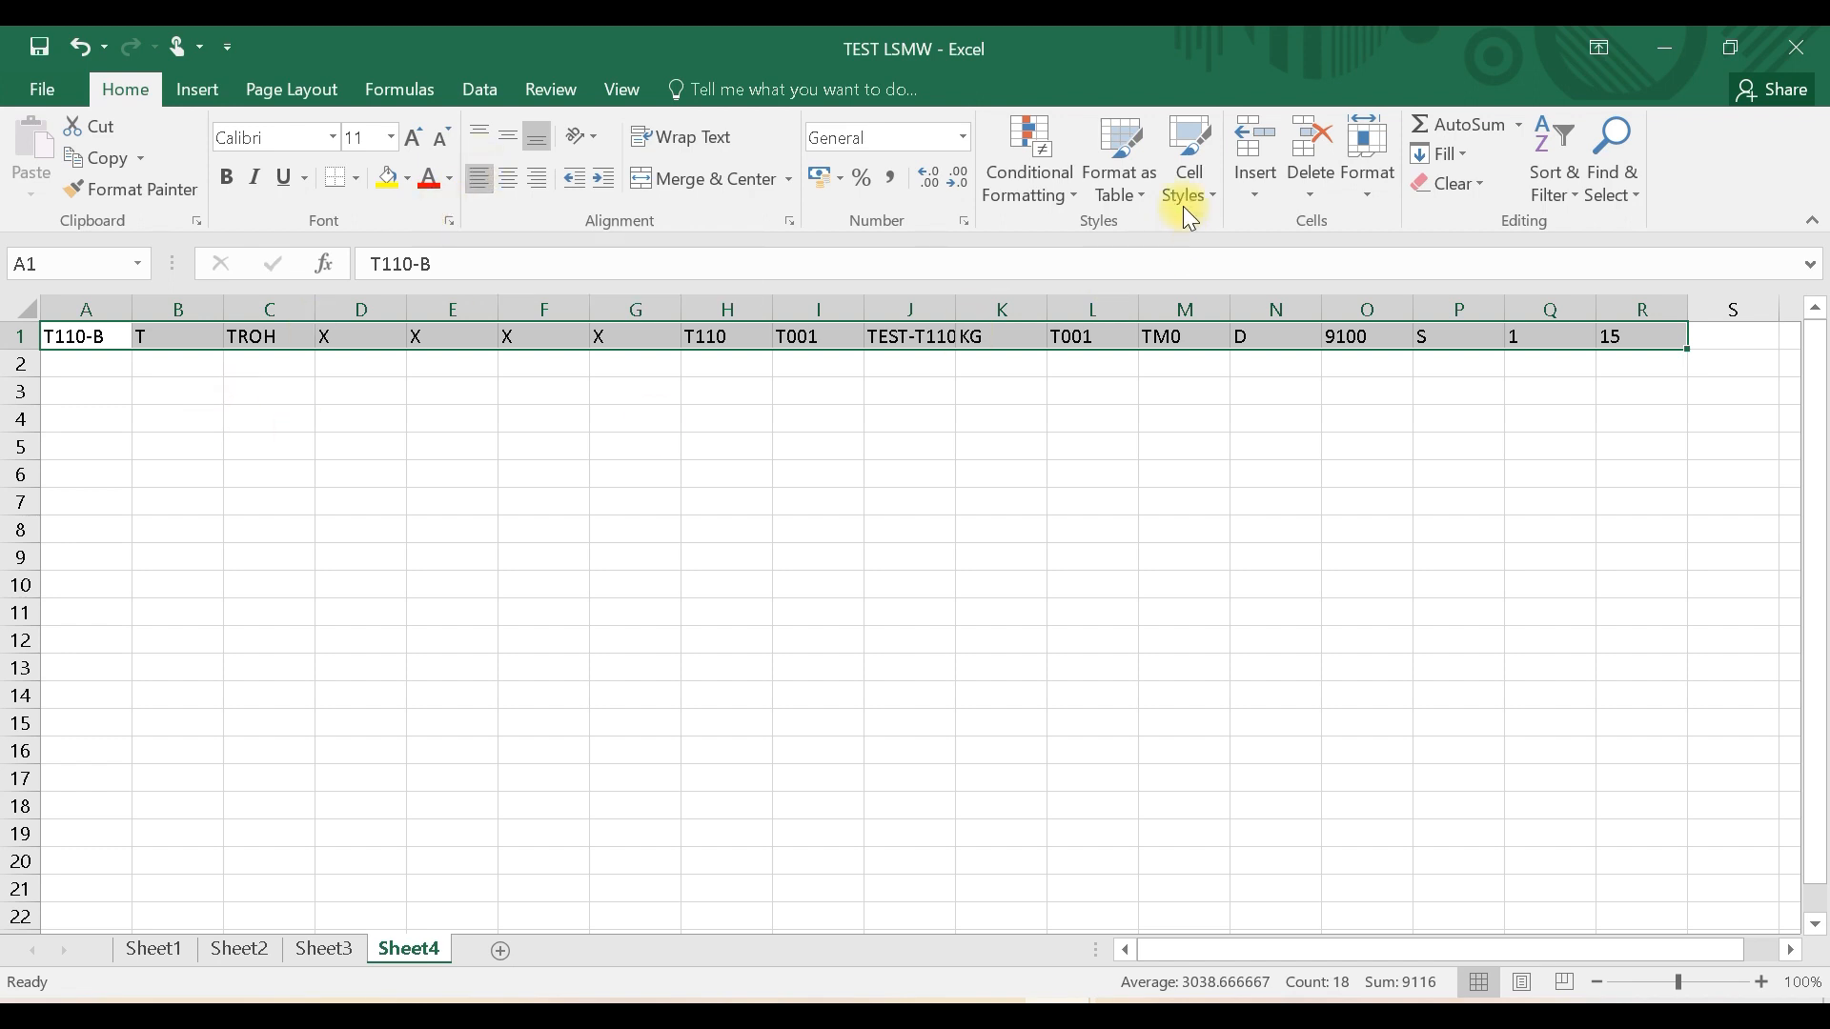
pyautogui.click(1363, 186)
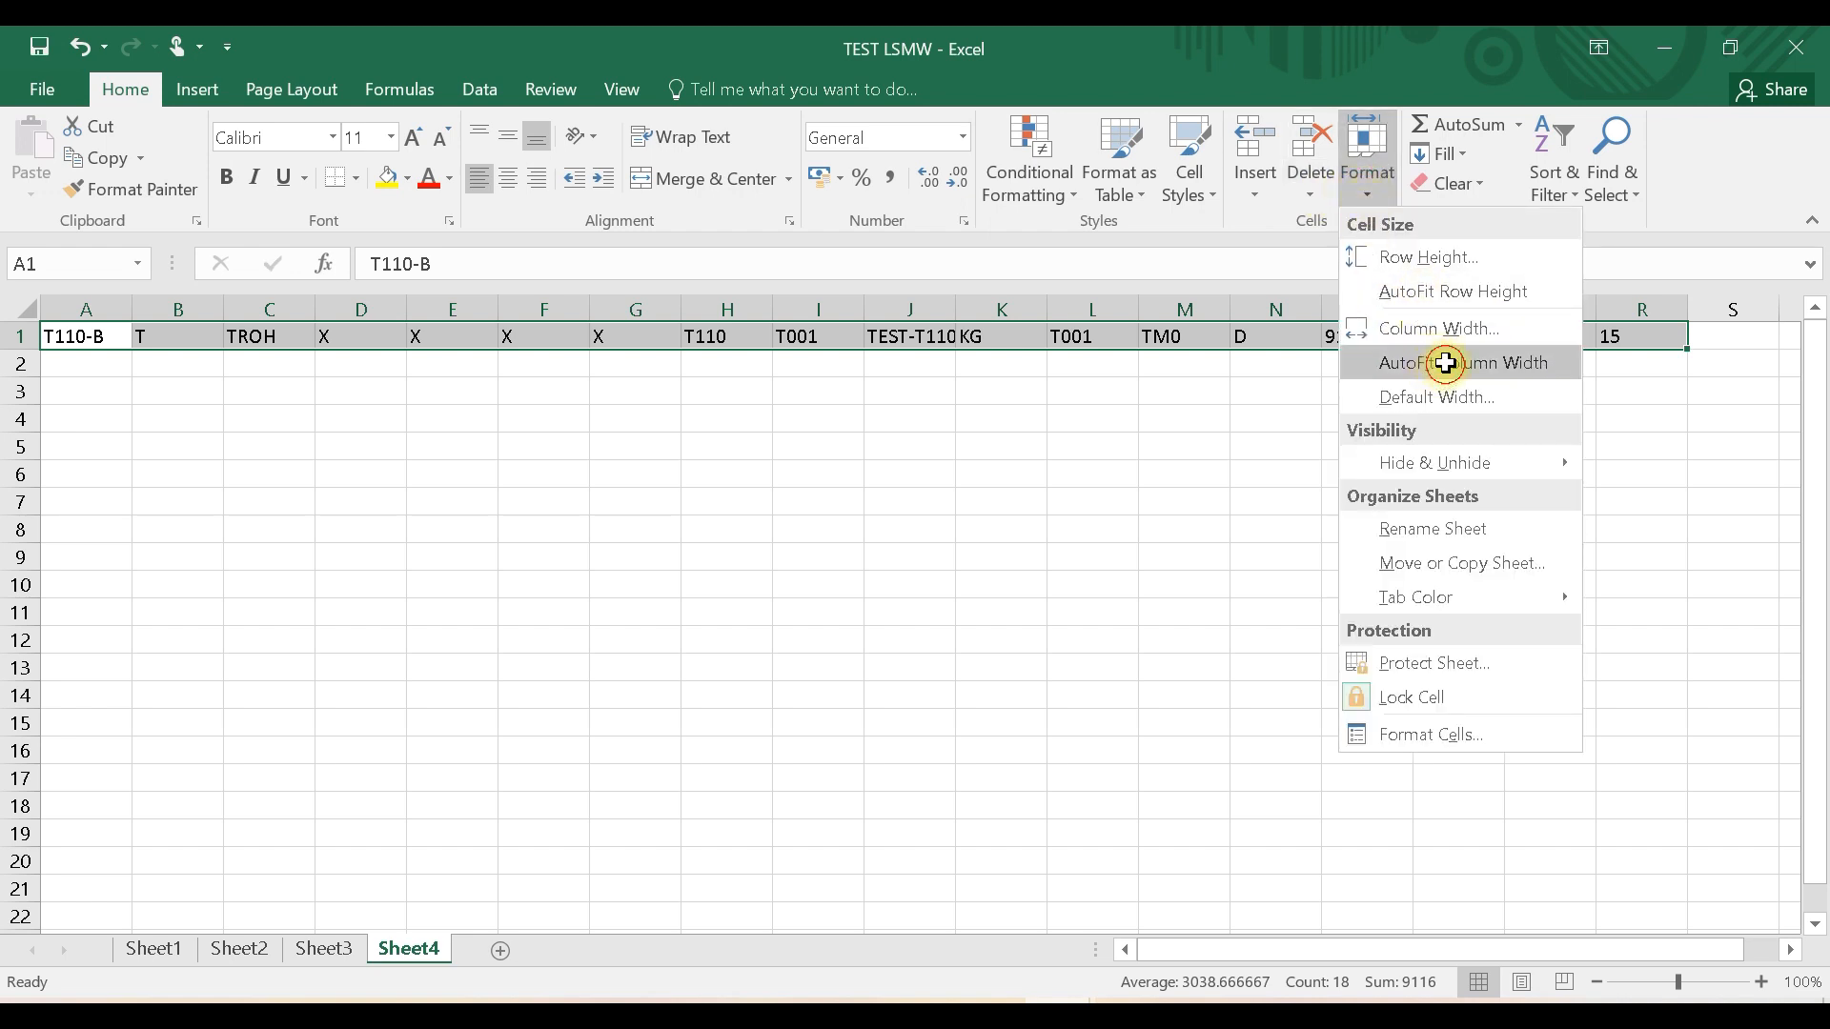
pyautogui.click(1444, 363)
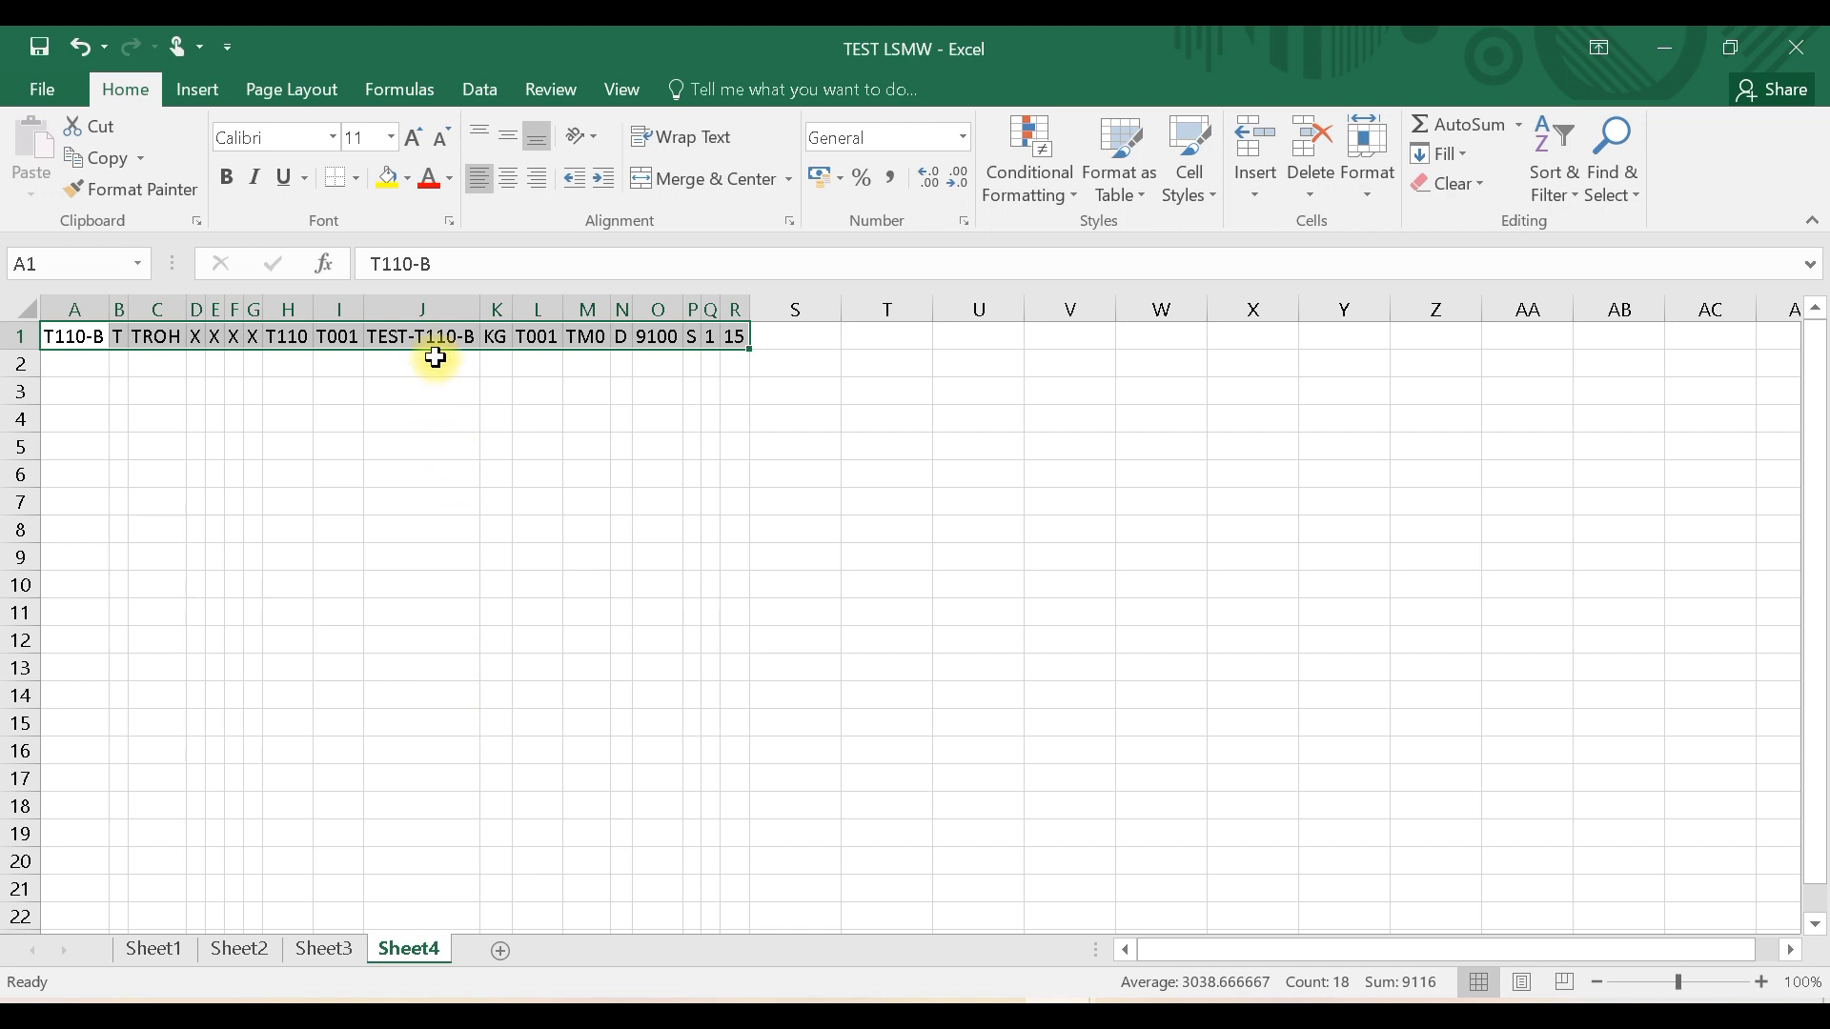
# Step: Compare the field list in Sheet2 and the template columns in Sheet3 with the copied data row in Sheet4
pyautogui.click(160, 953)
pyautogui.click(237, 948)
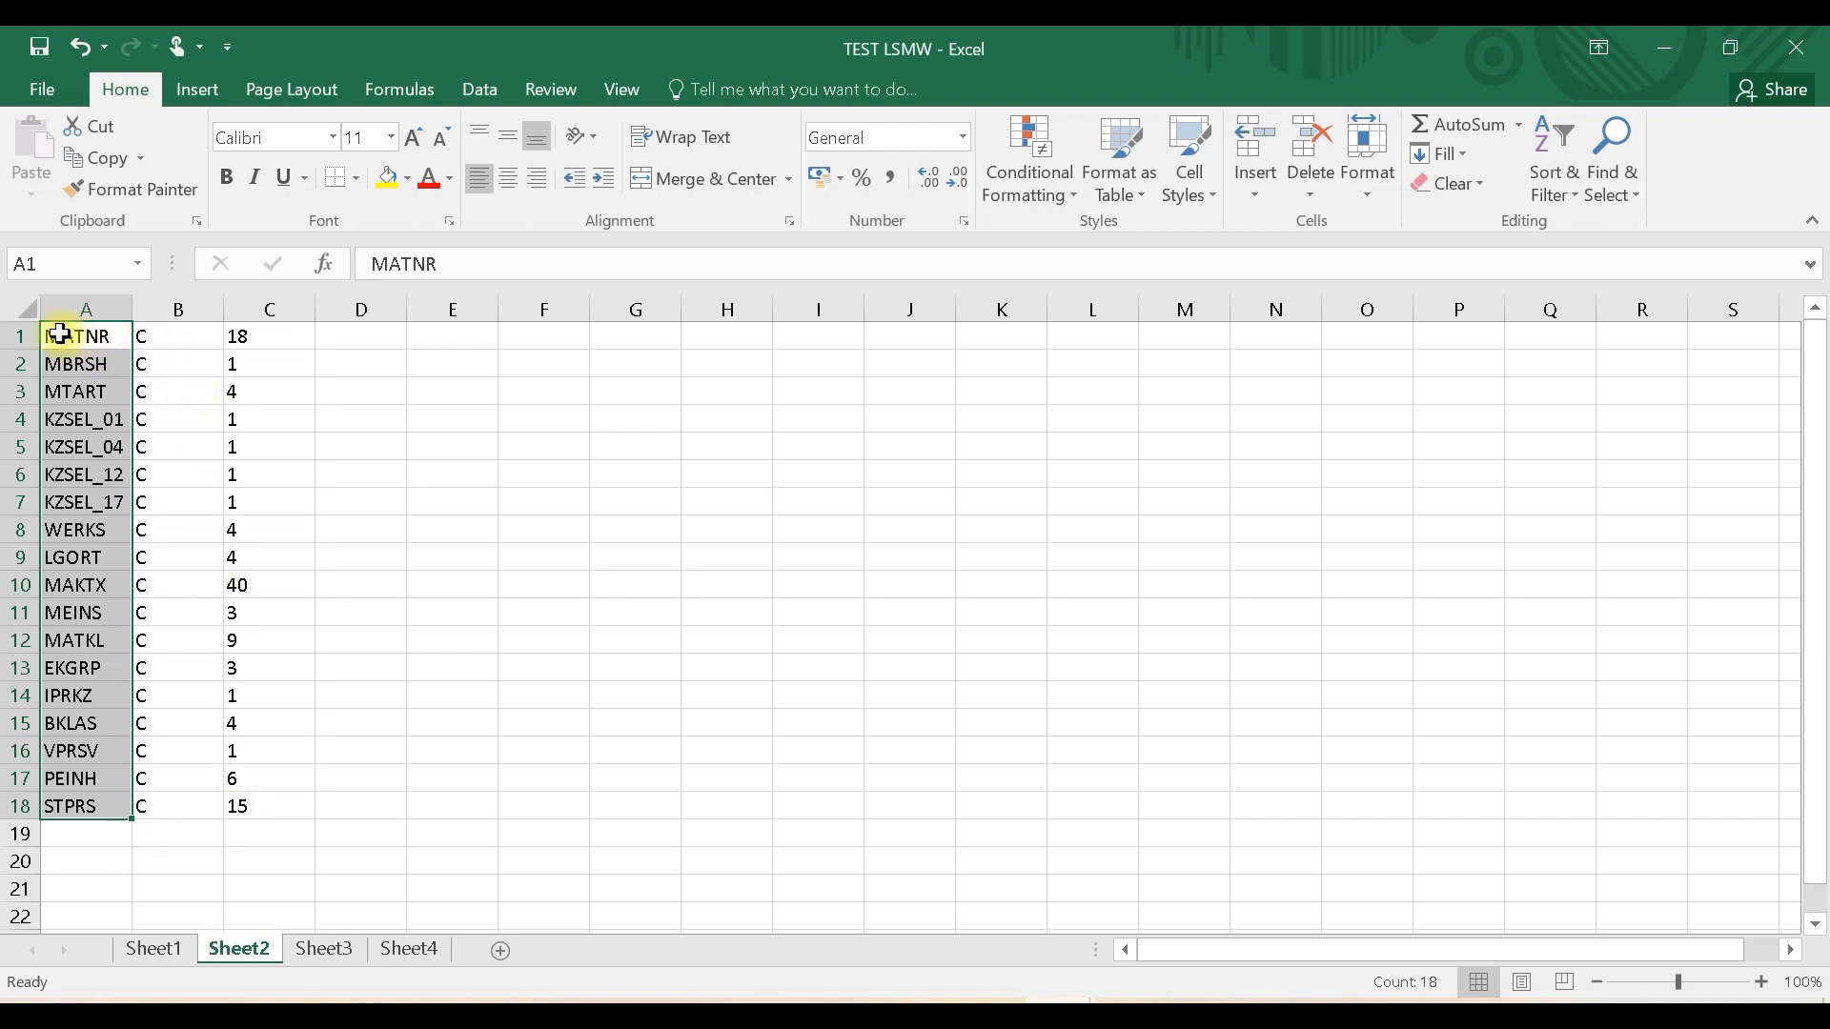
pyautogui.click(417, 948)
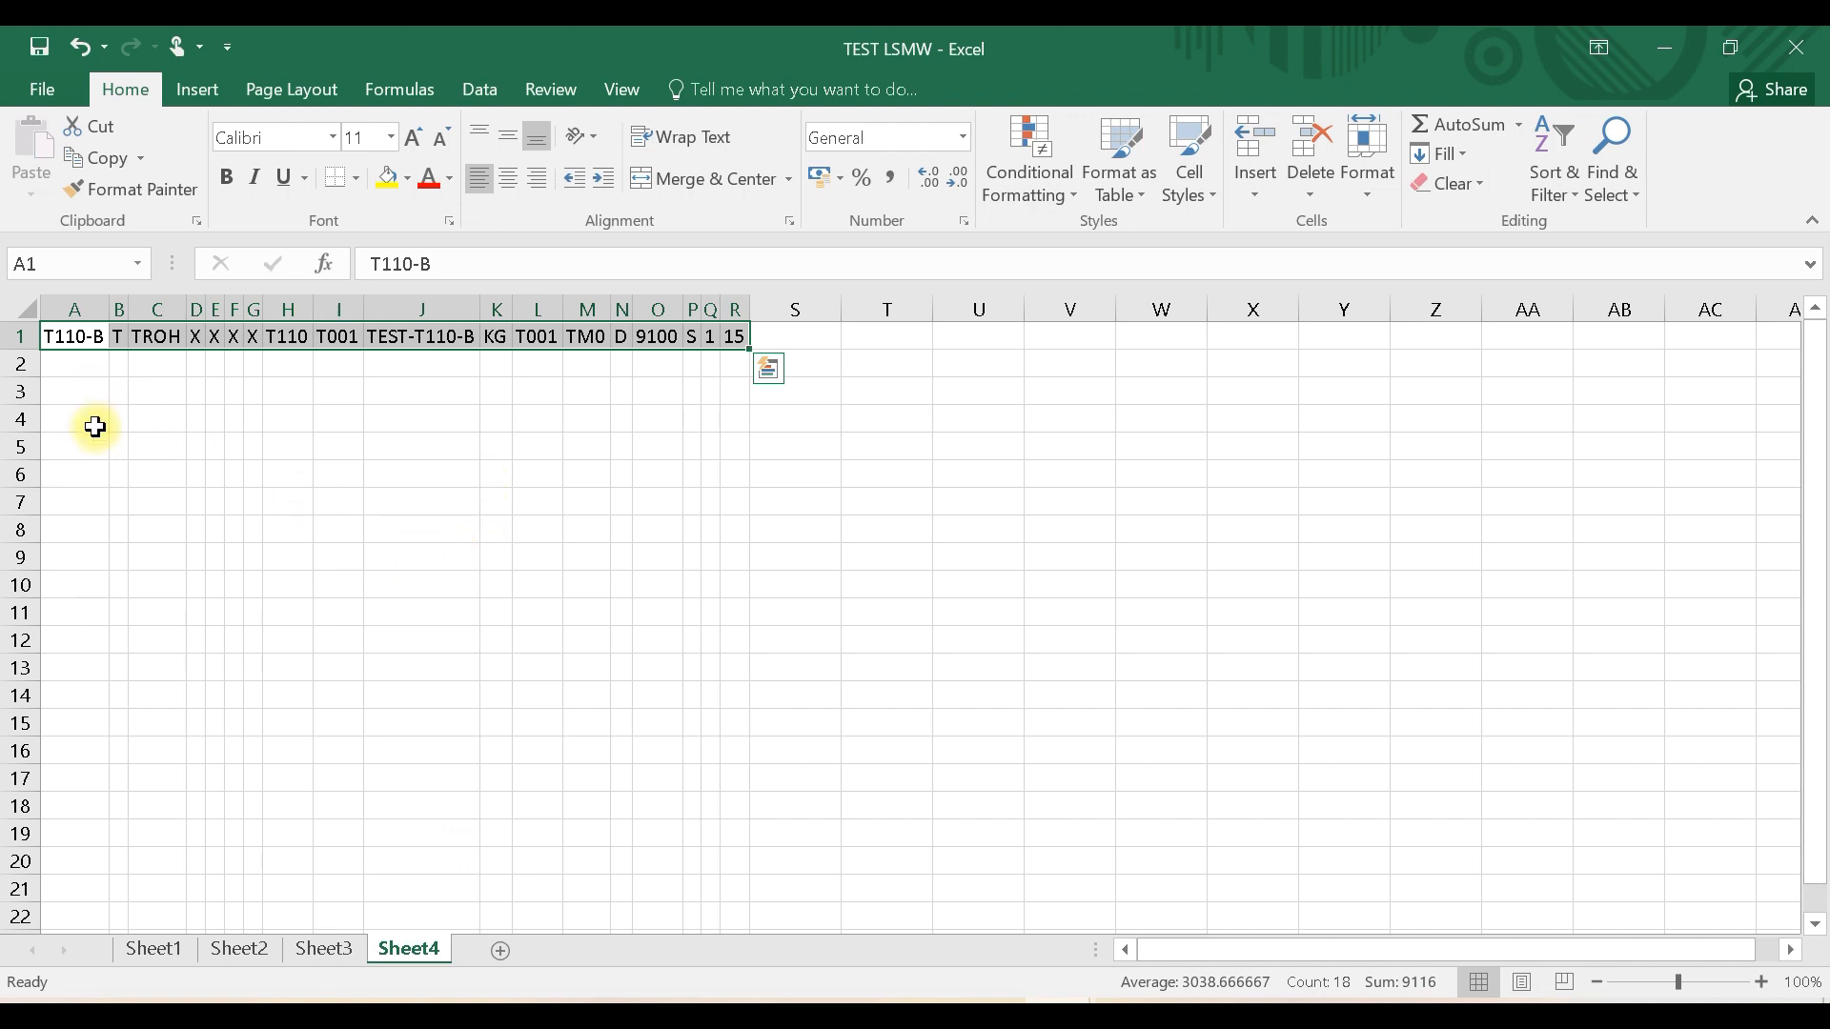
pyautogui.click(315, 948)
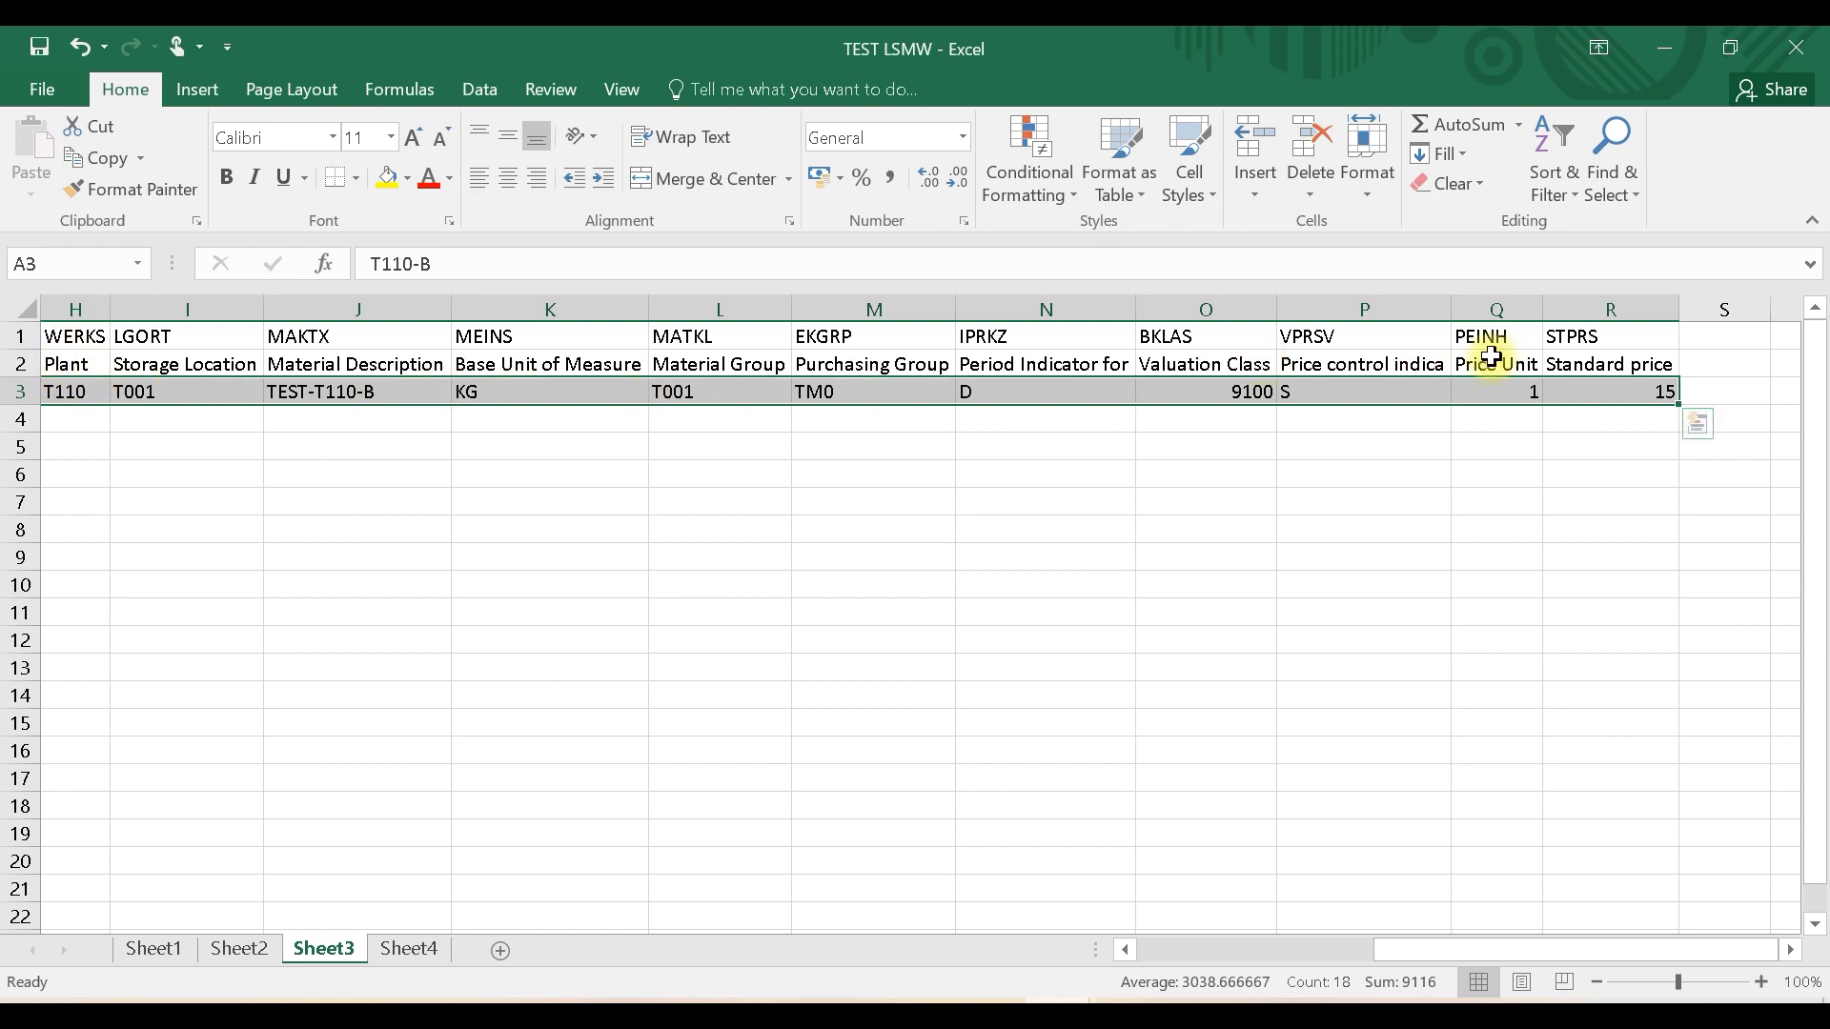
pyautogui.click(215, 947)
pyautogui.click(410, 947)
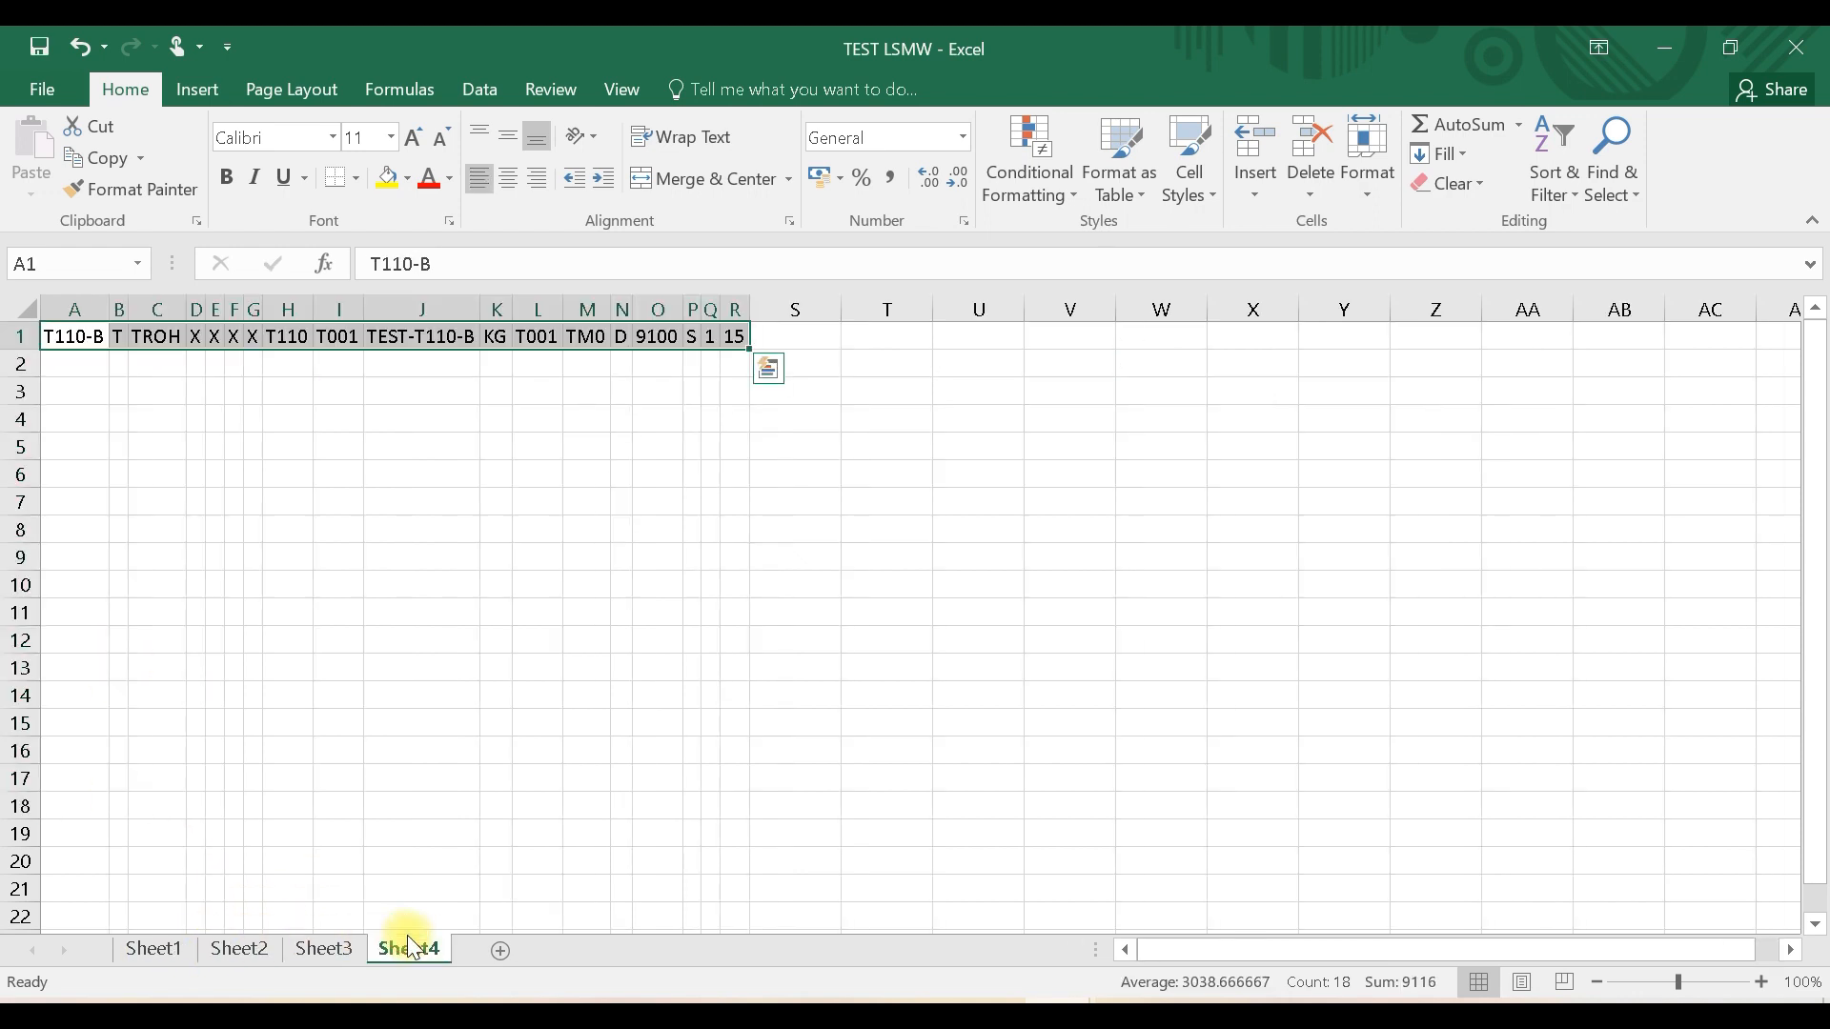
# Step: Rename Sheet1, which holds the field names with descriptions, as SOURCE
pyautogui.click(152, 949)
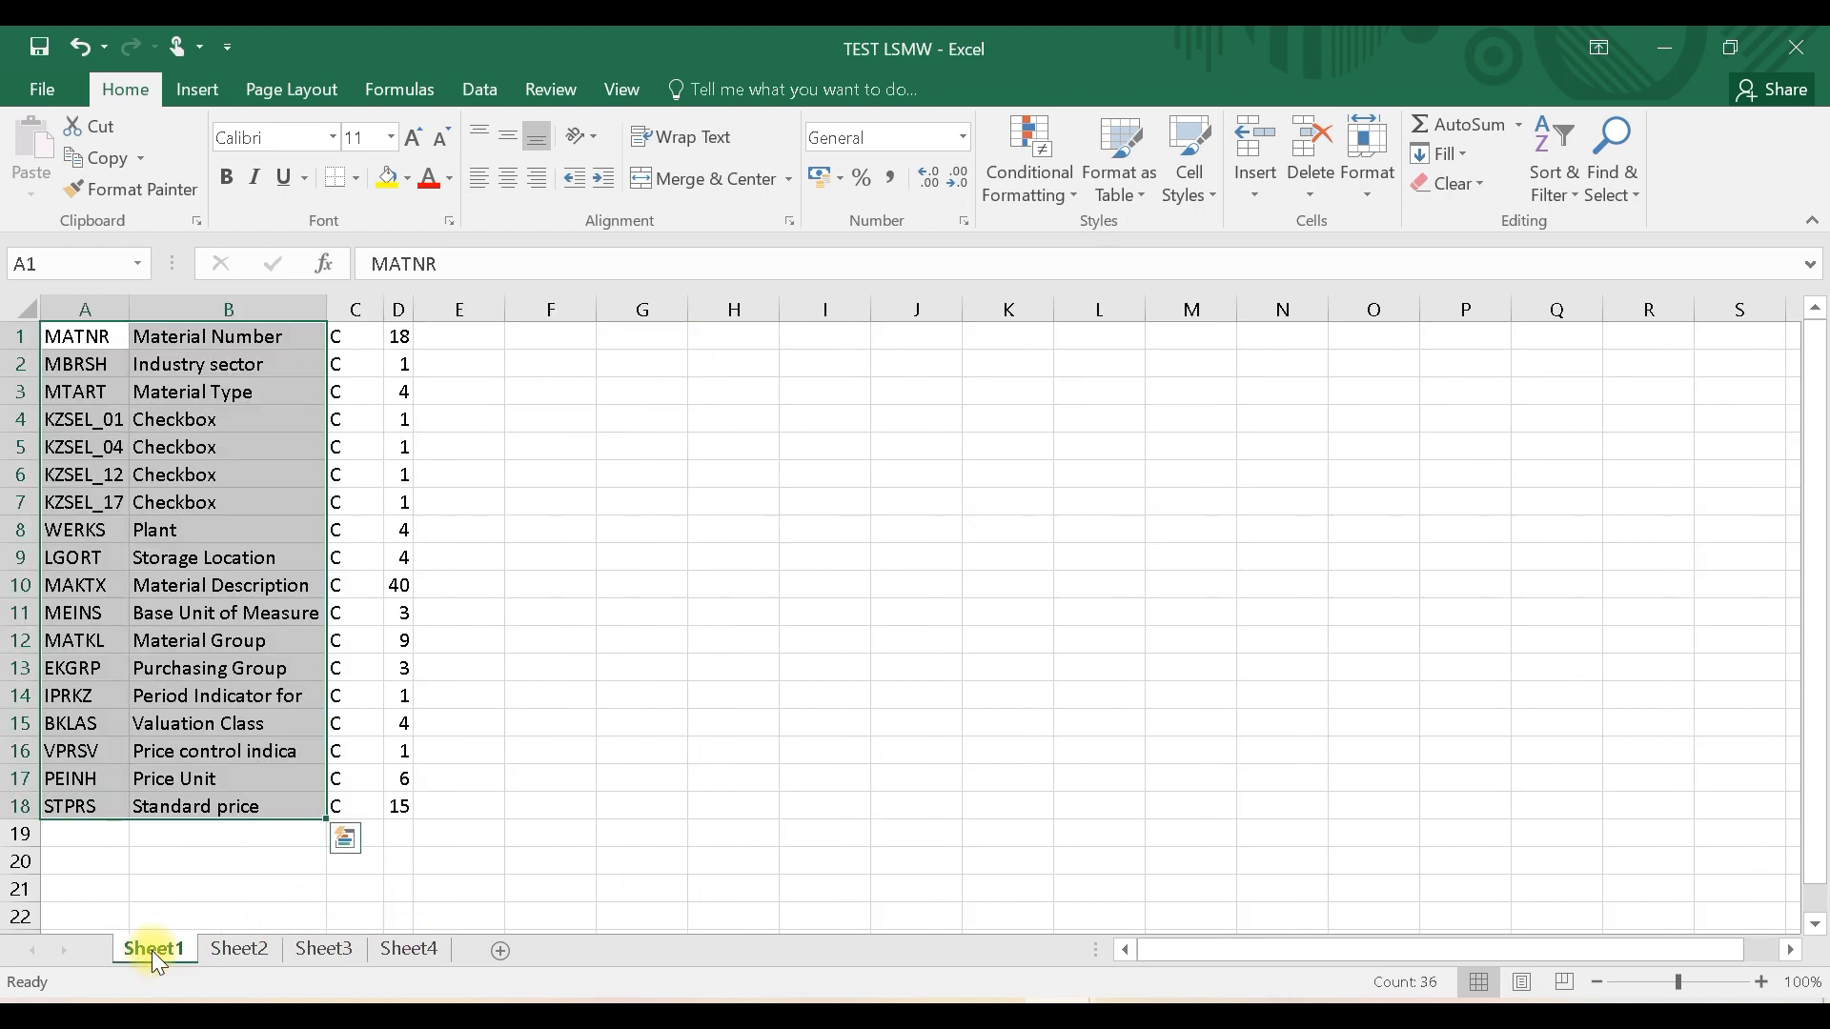
pyautogui.rightClick(151, 951)
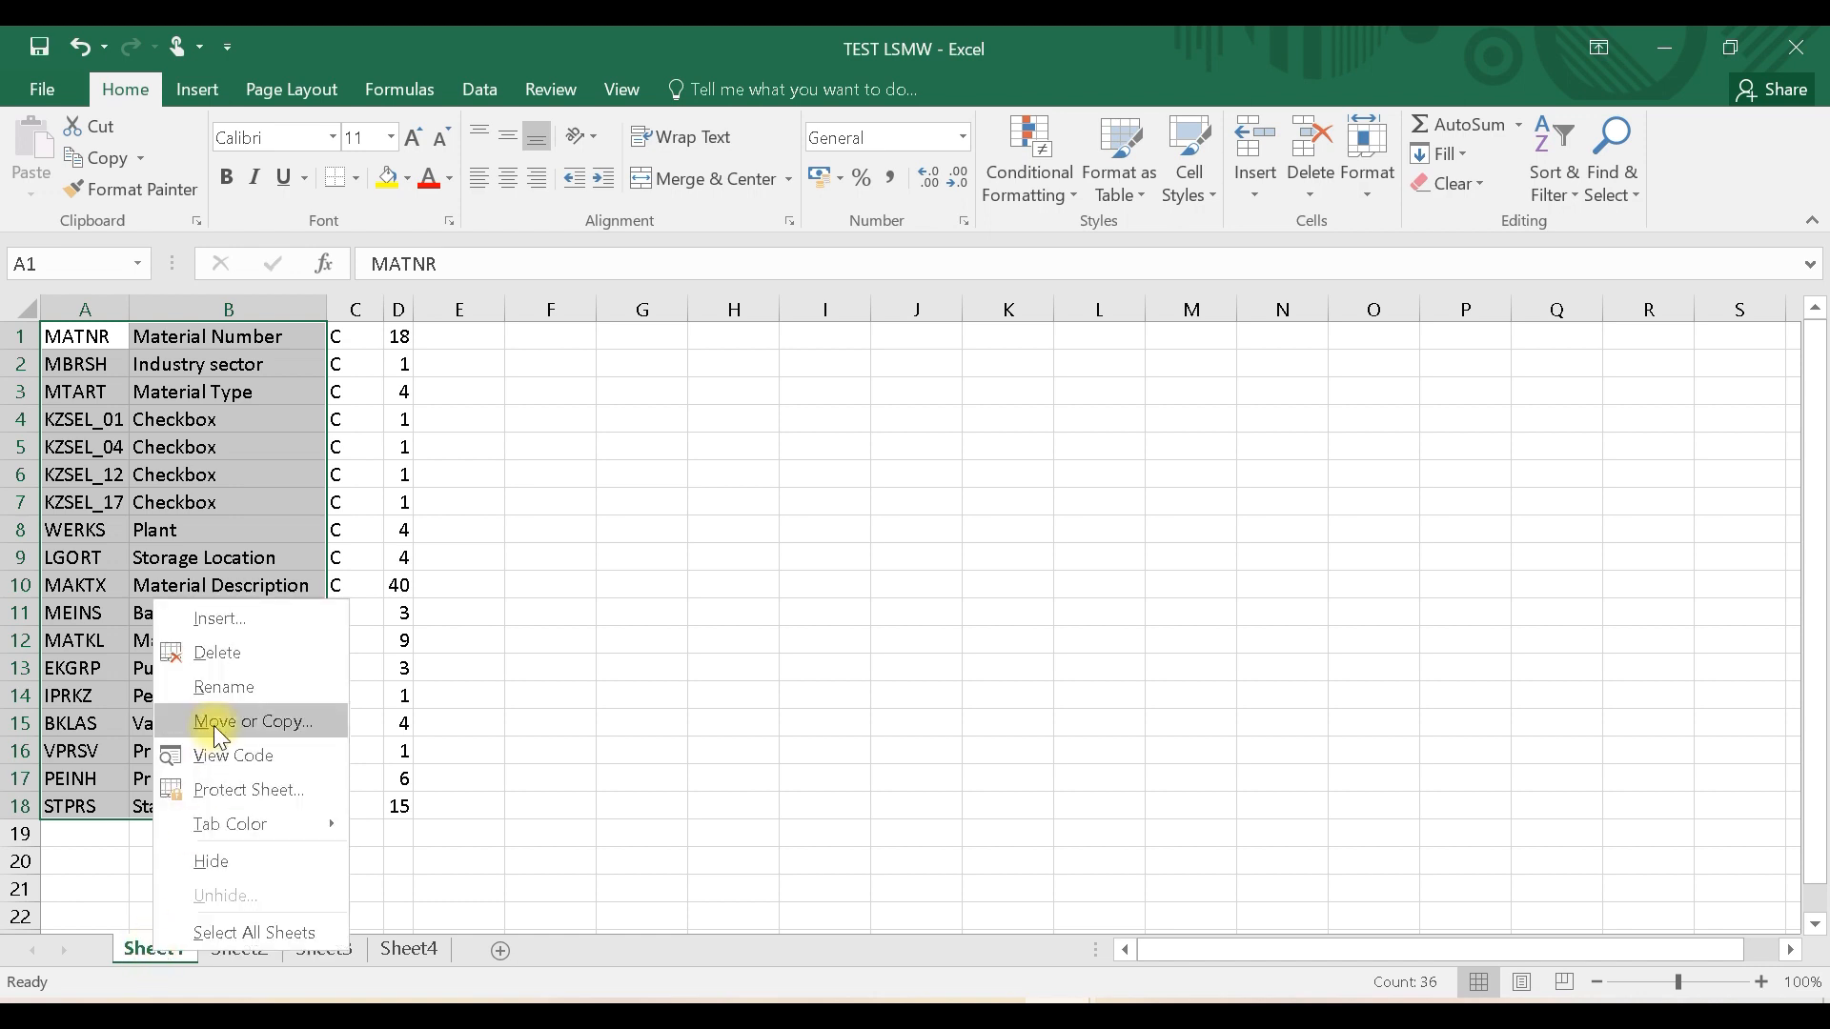
pyautogui.click(225, 687)
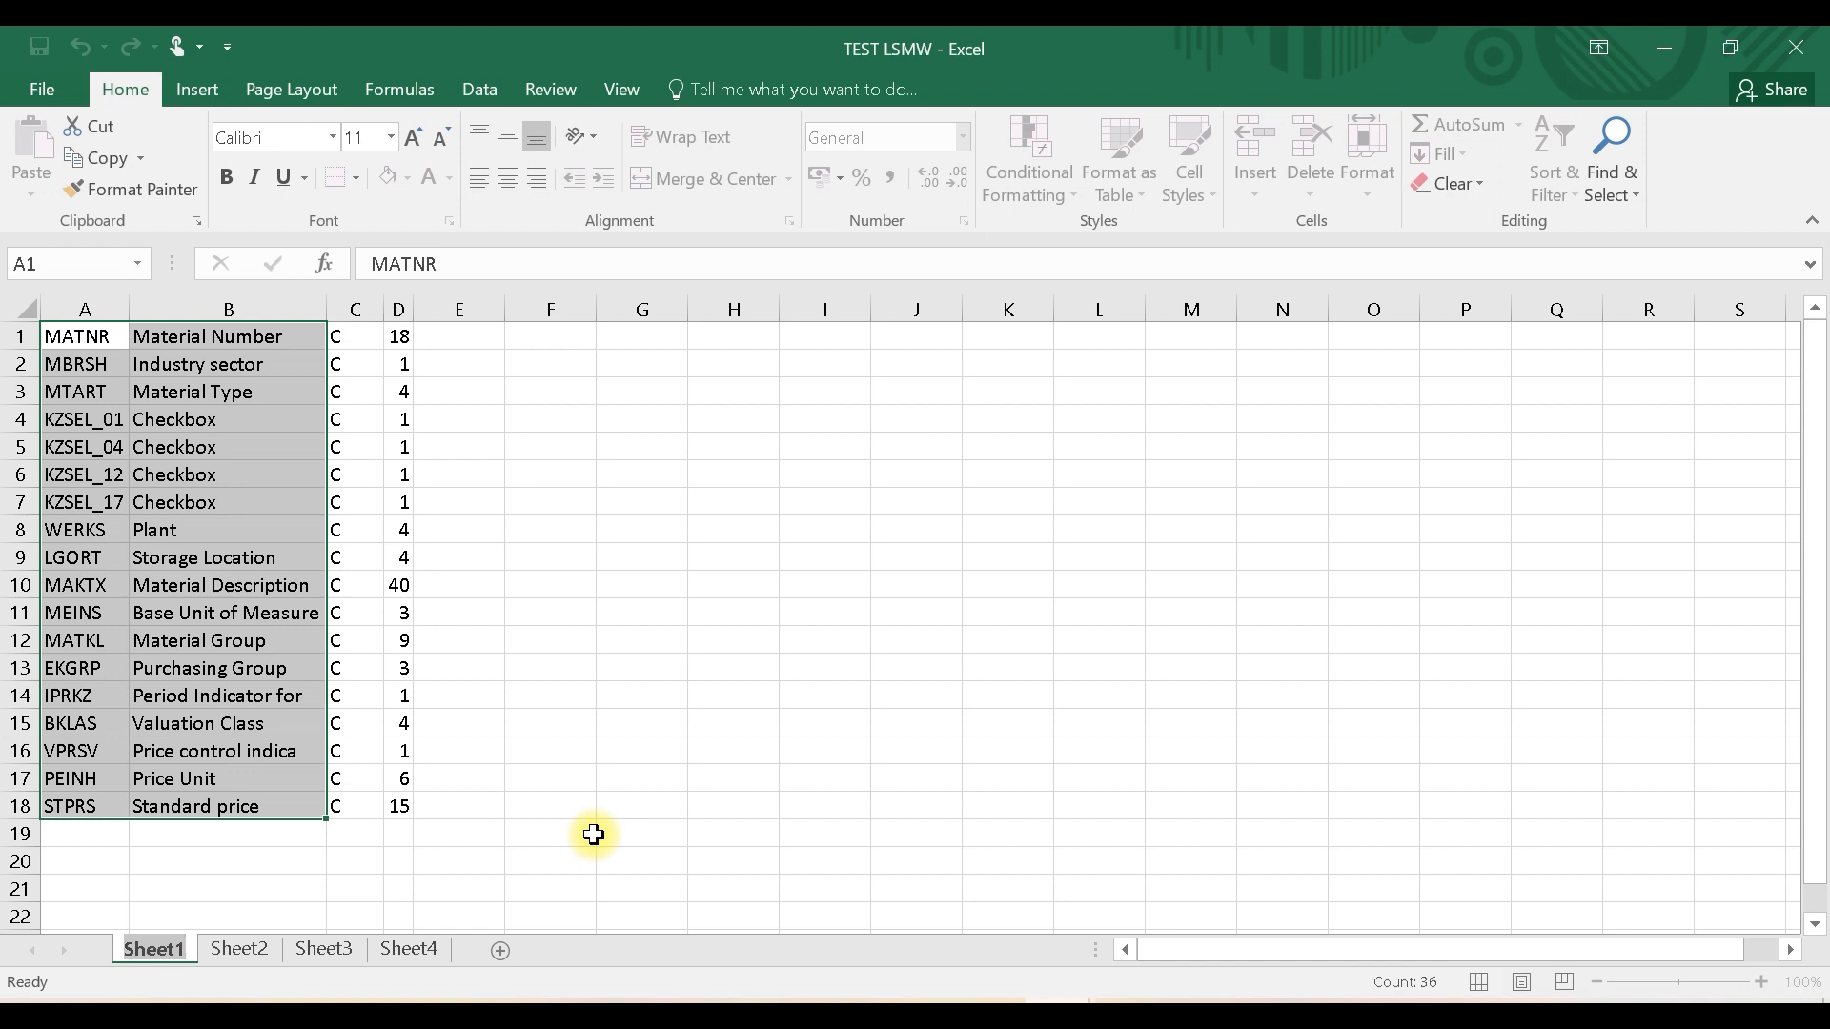
pyautogui.write('SOUREC')
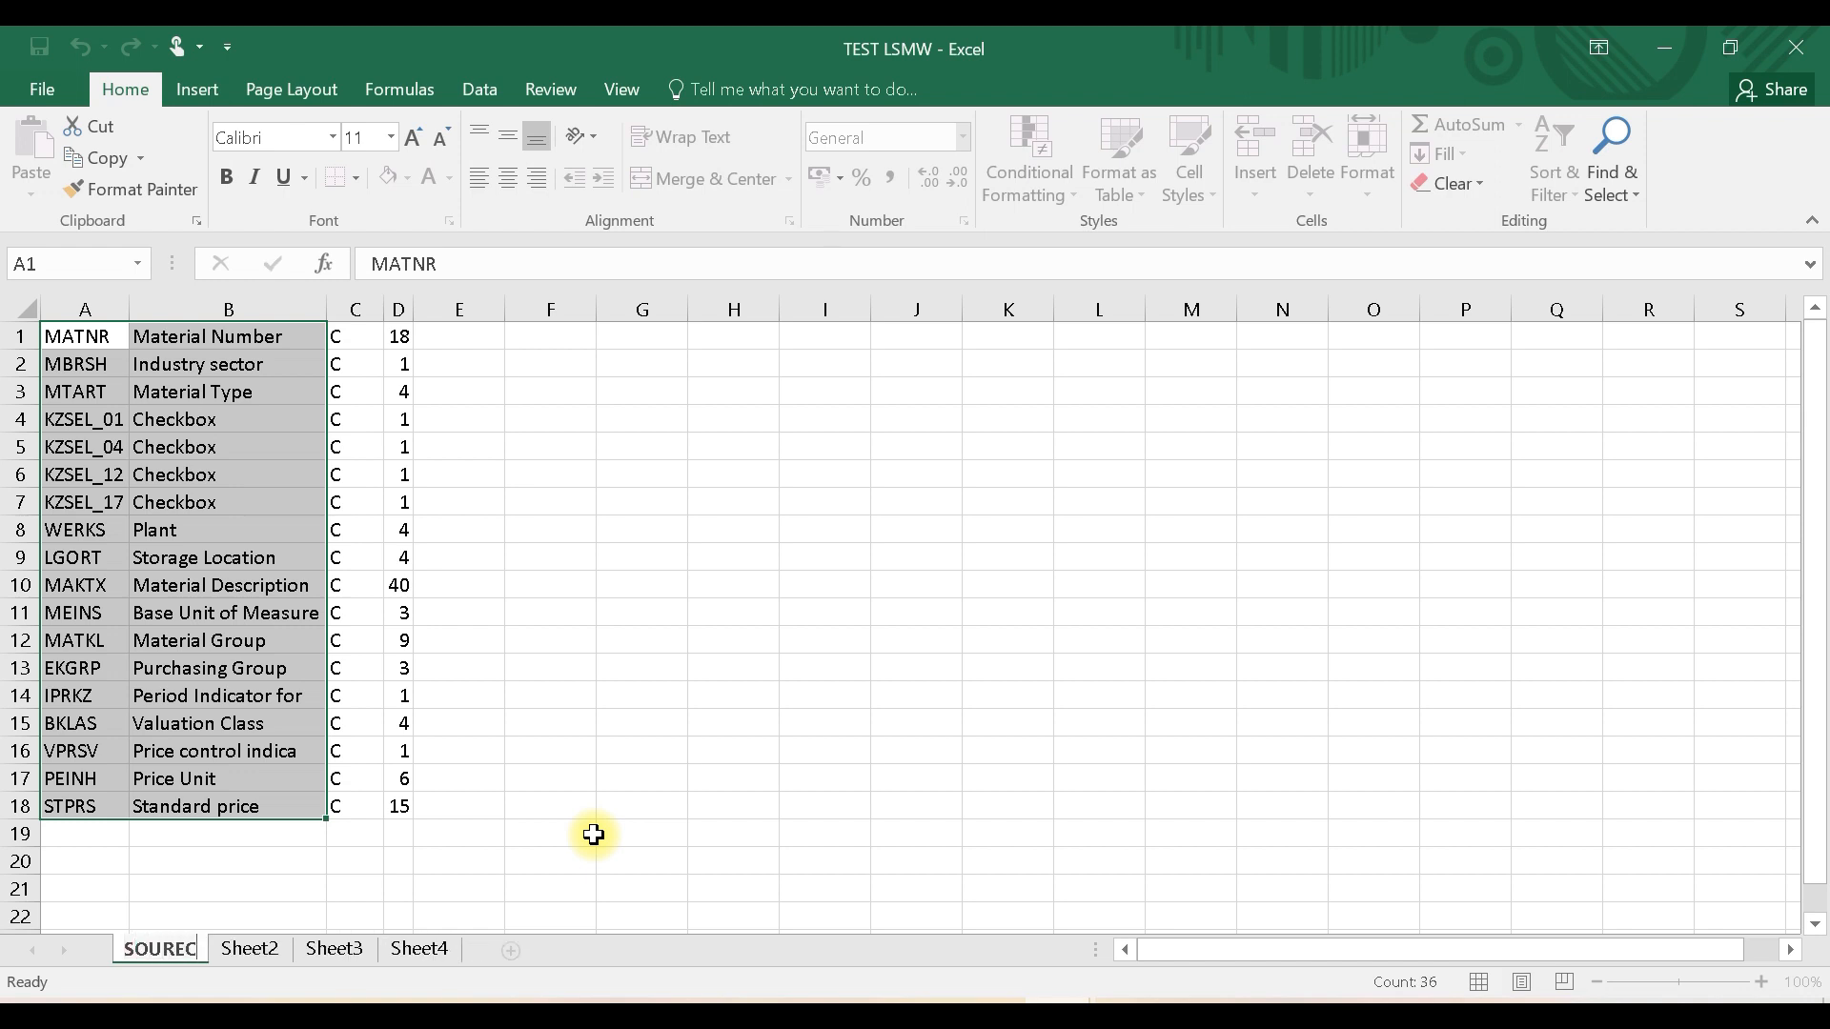
pyautogui.press('Return')
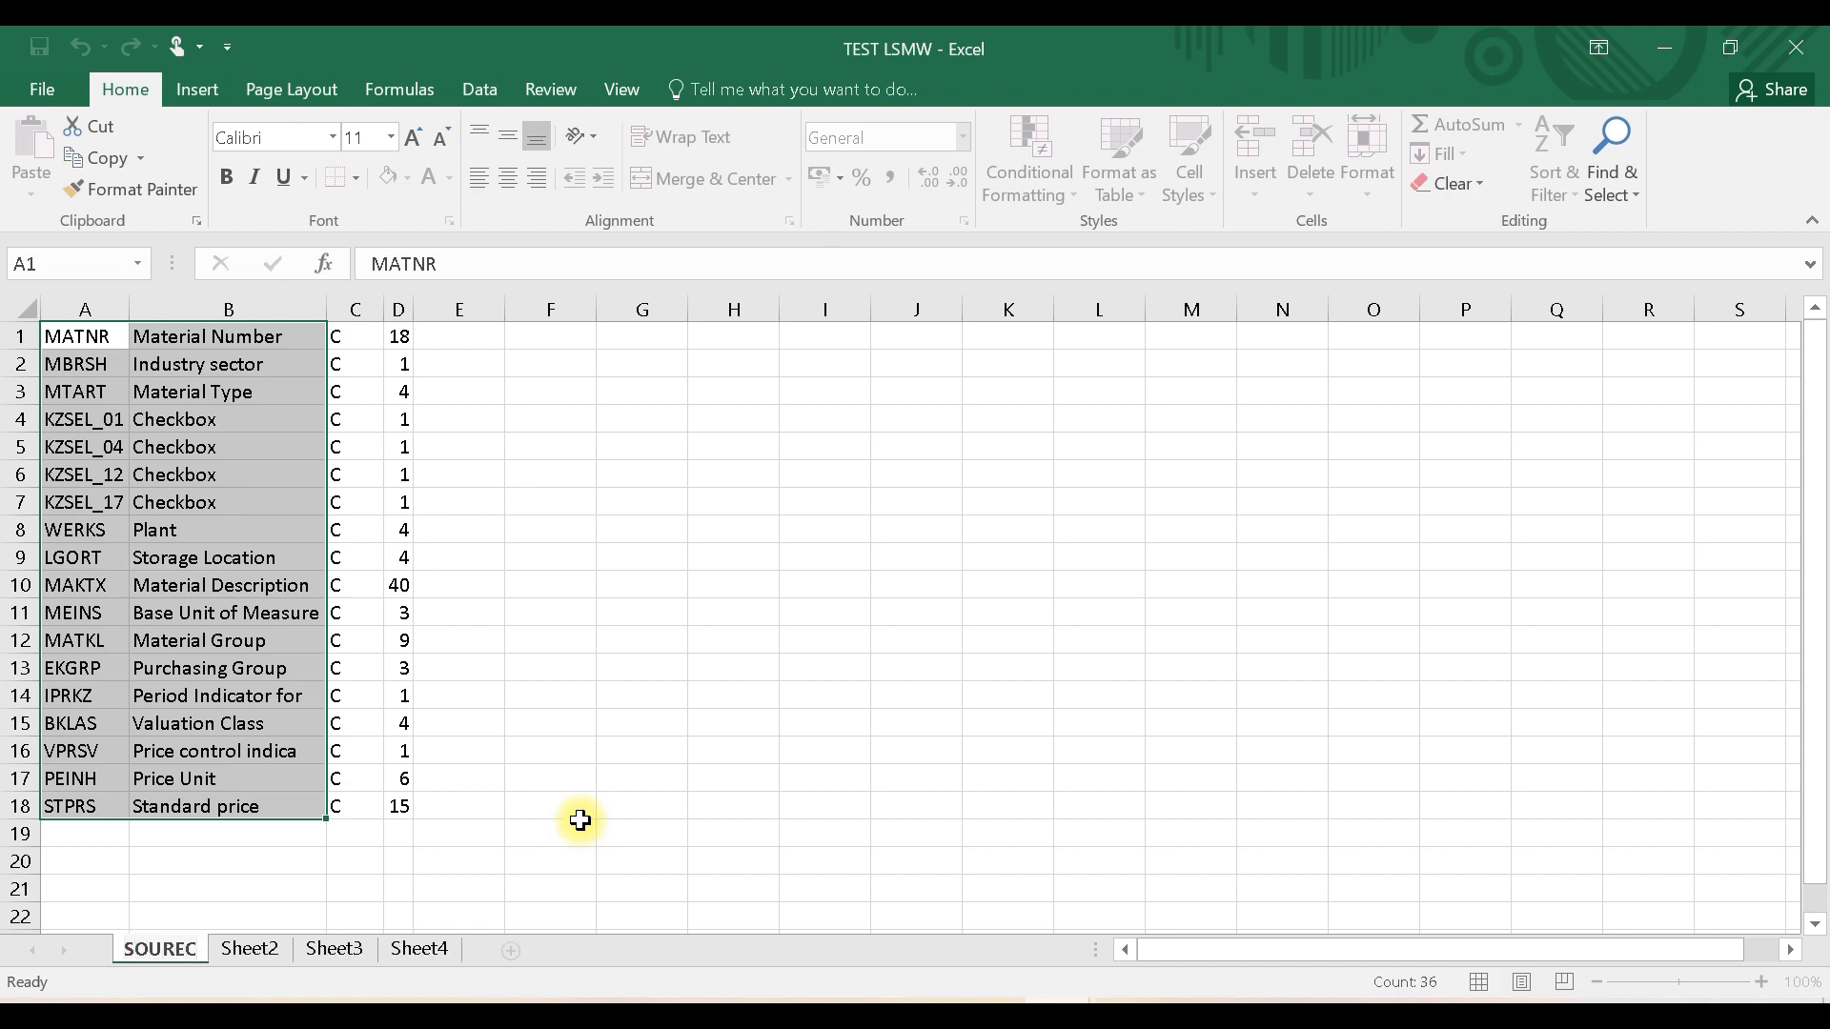
pyautogui.press('BackSpace')
pyautogui.press('BackSpace')
pyautogui.write('CE')
# Step: Rename Sheet2, which holds the field names, types and lengths, as MAINTAIN
pyautogui.click(248, 949)
pyautogui.rightClick(248, 950)
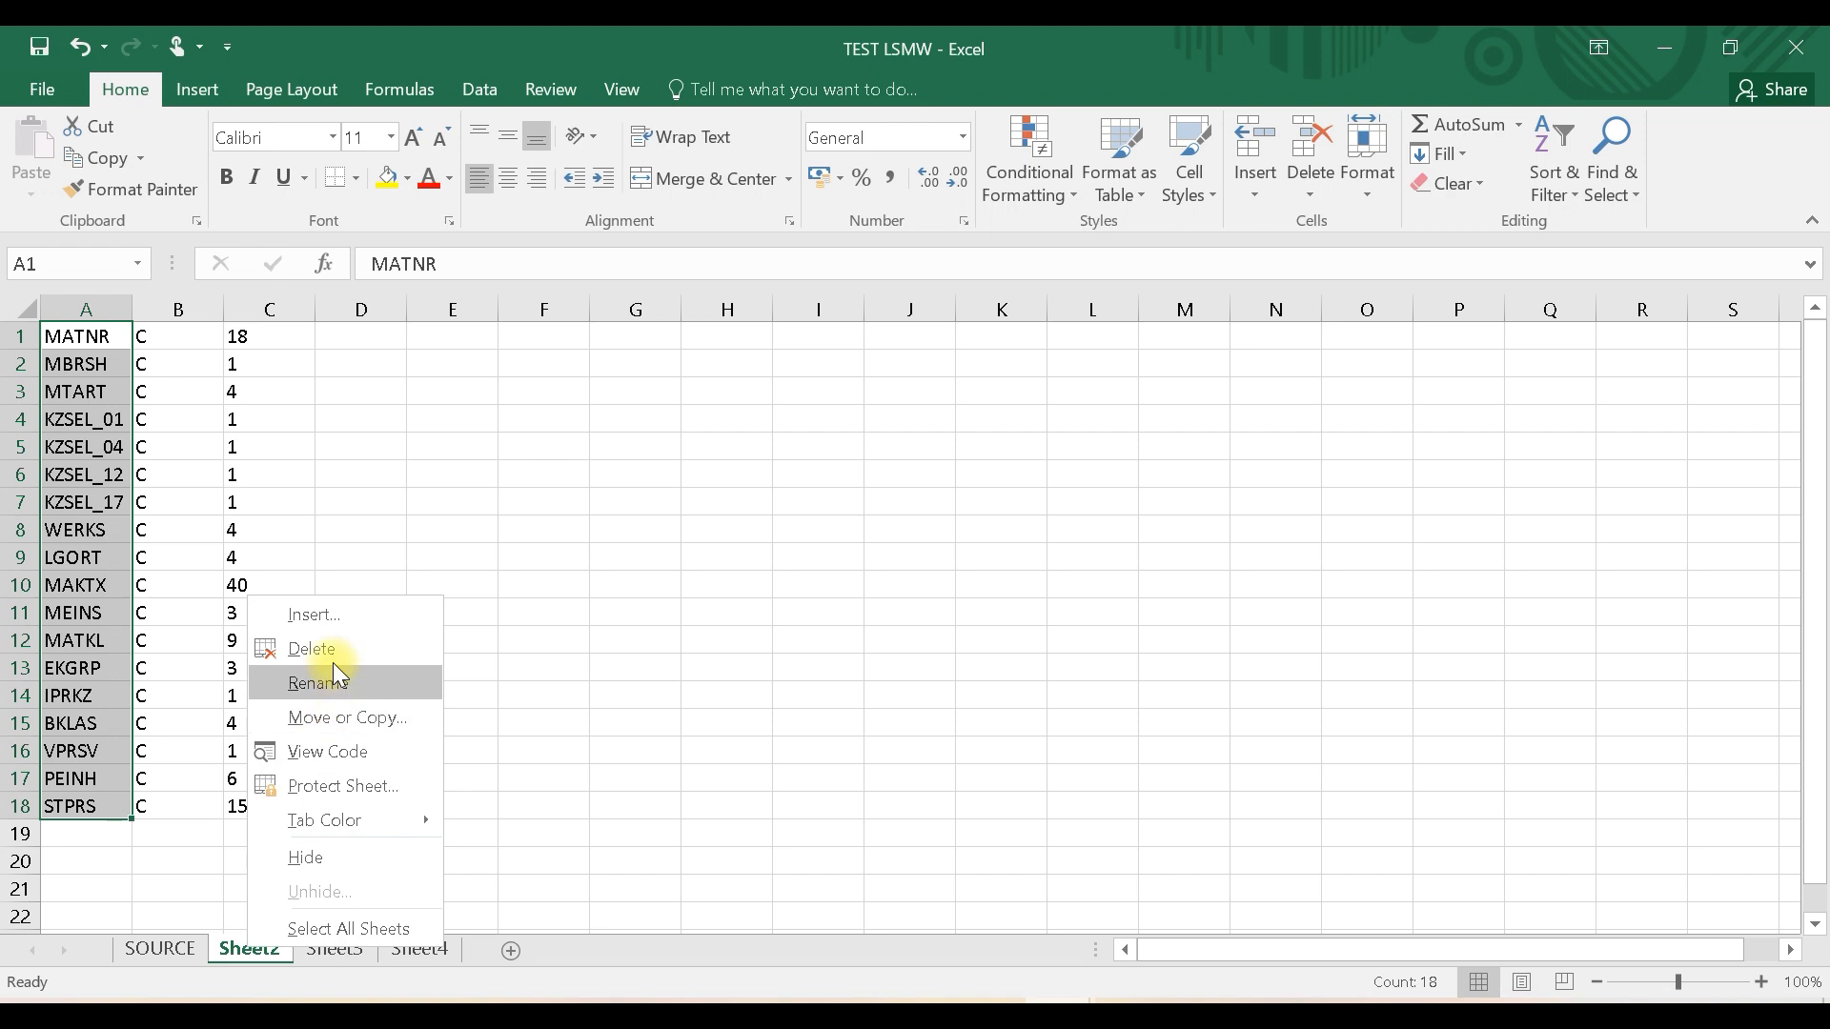
pyautogui.click(329, 683)
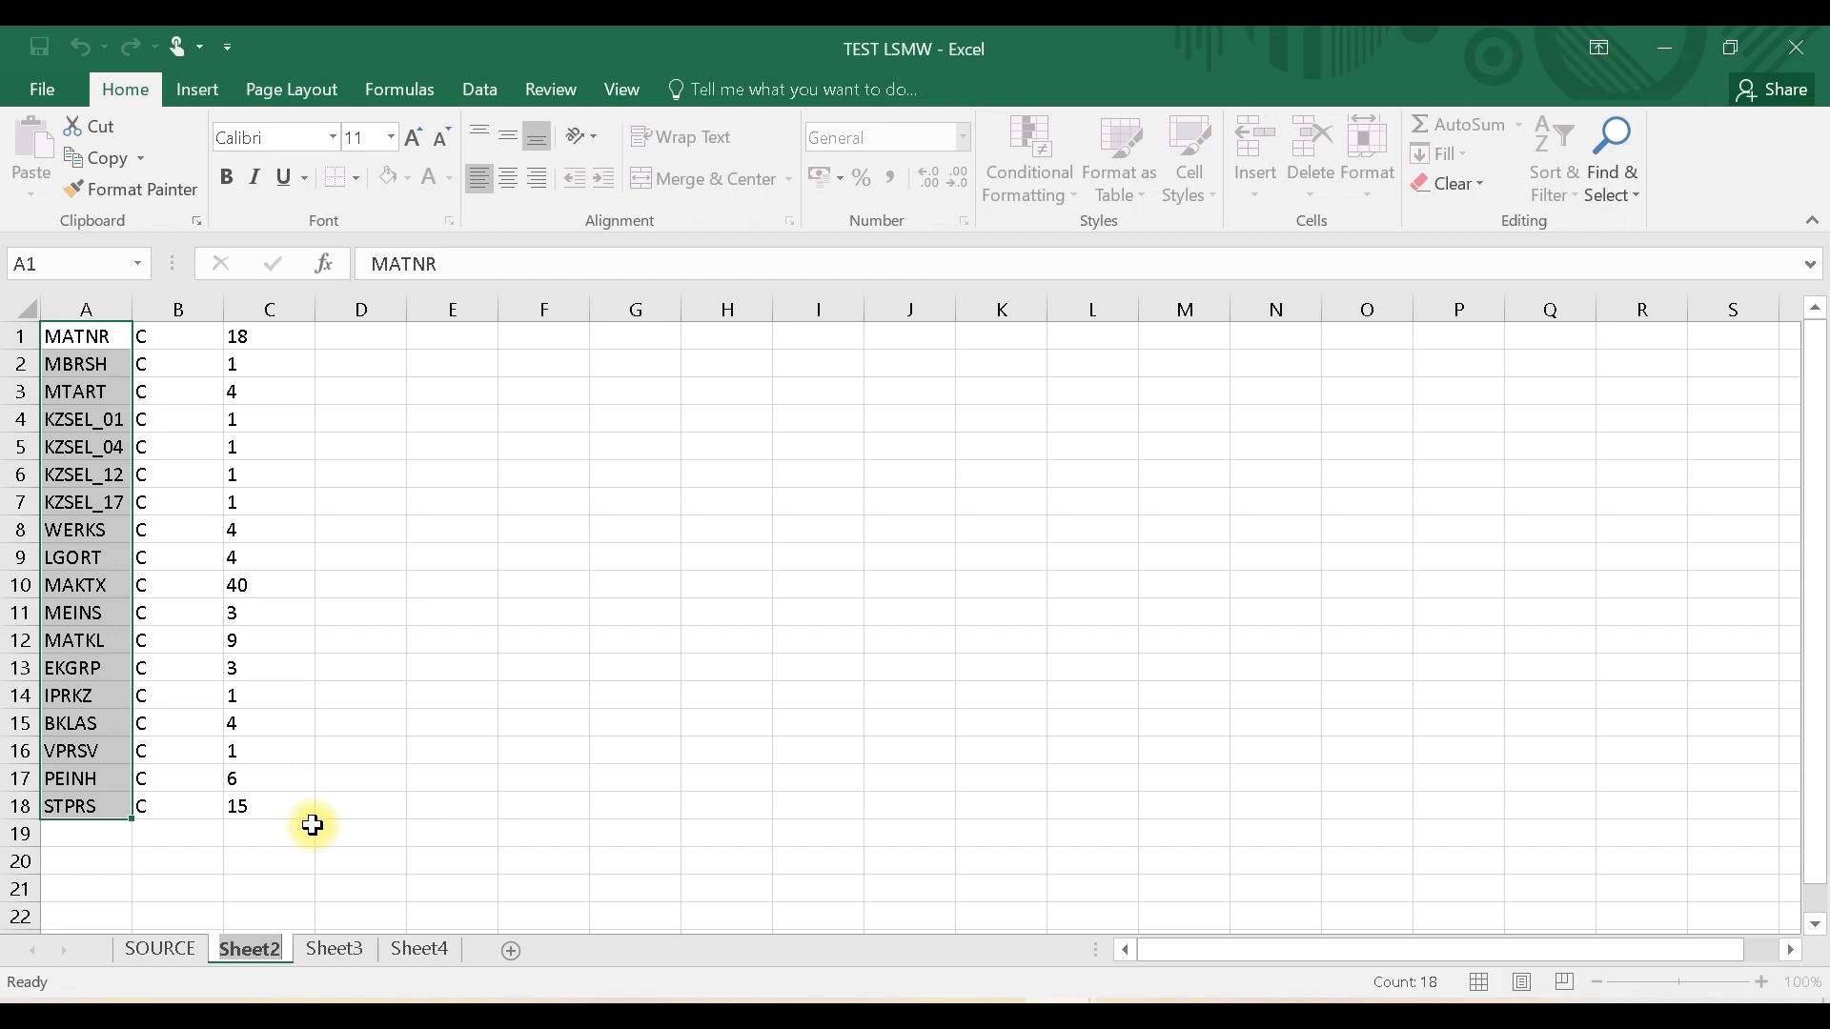
pyautogui.write('MAINTAIN')
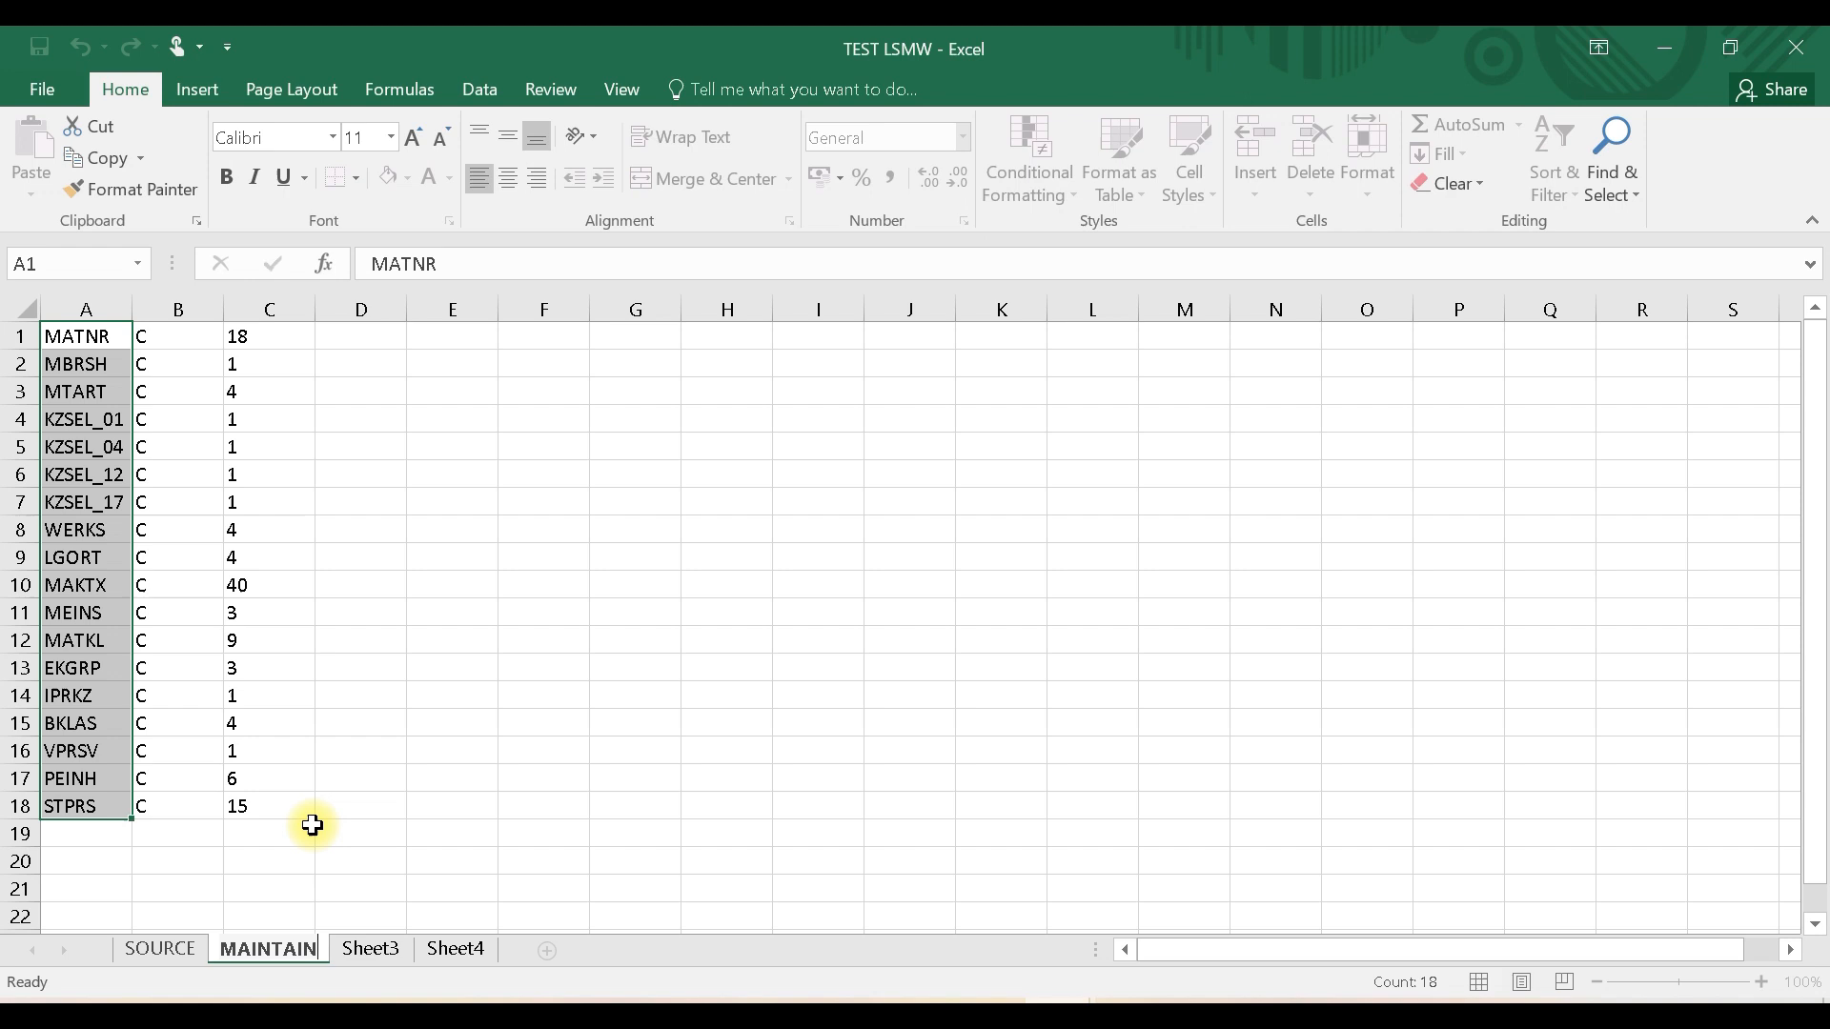
# Step: Rename Sheet3, which holds the filled template with headings, as DATA
pyautogui.click(377, 950)
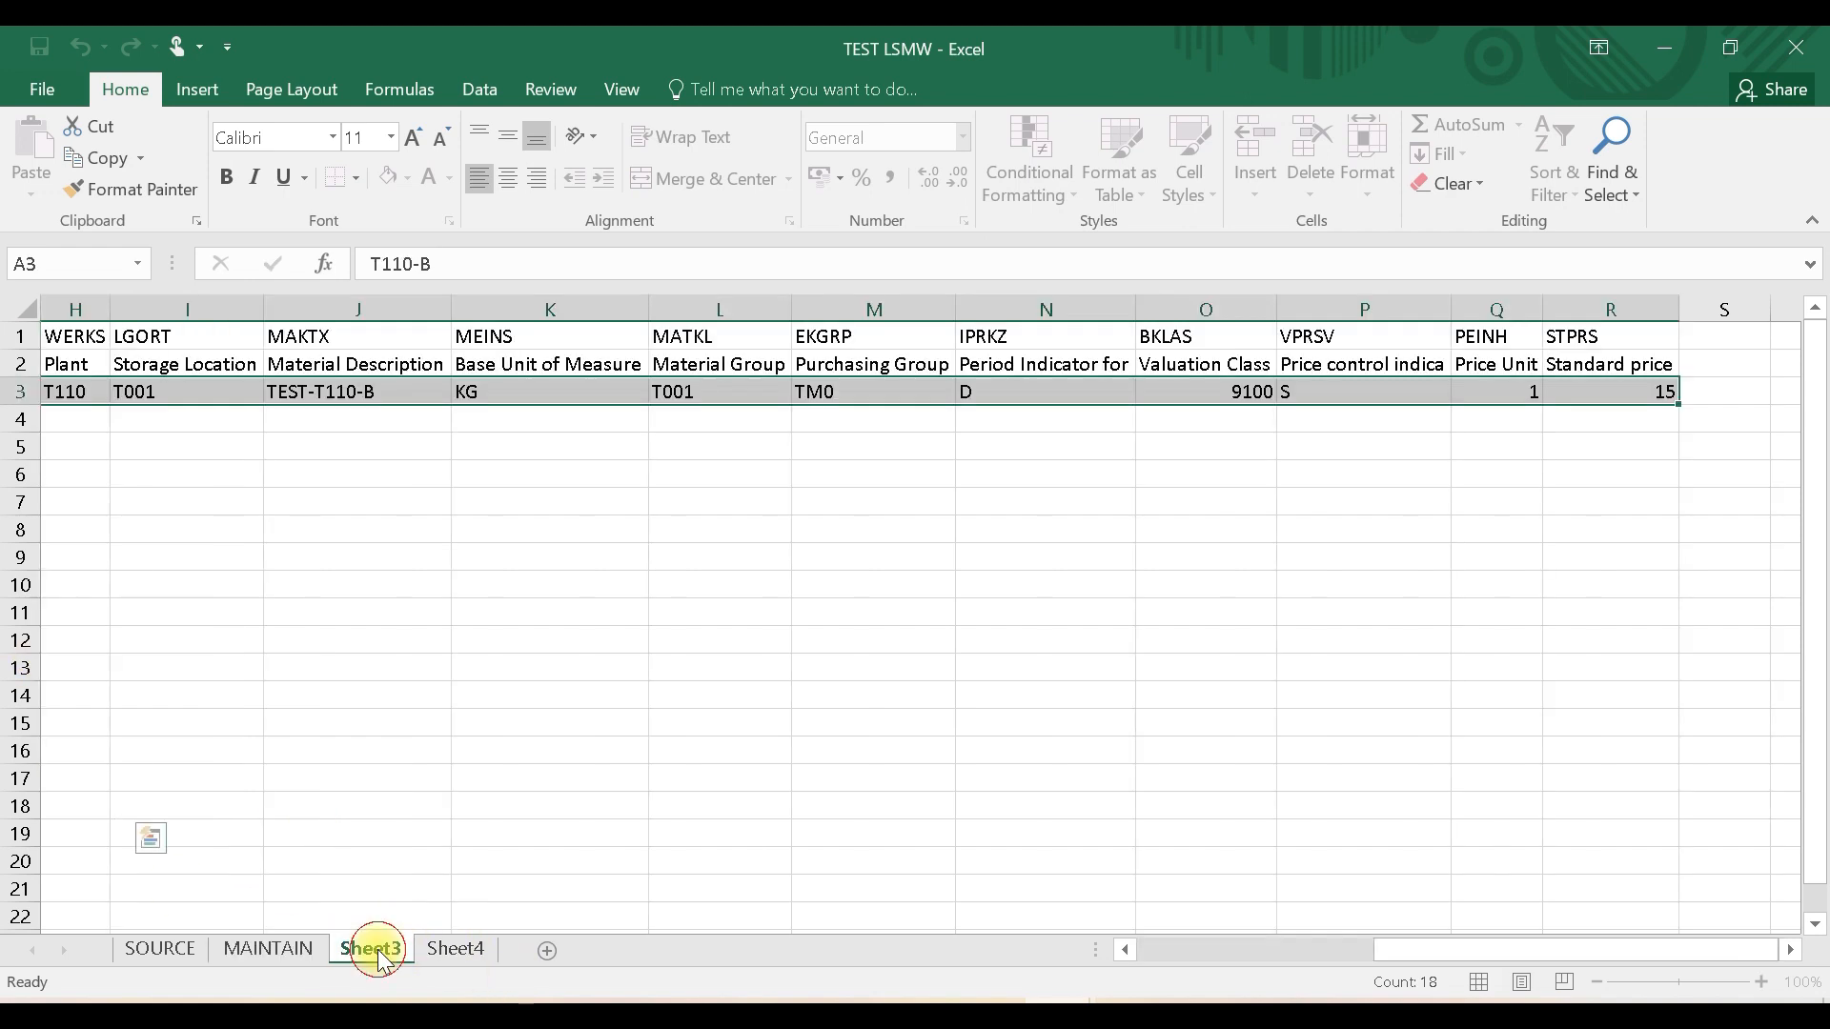
pyautogui.rightClick(377, 952)
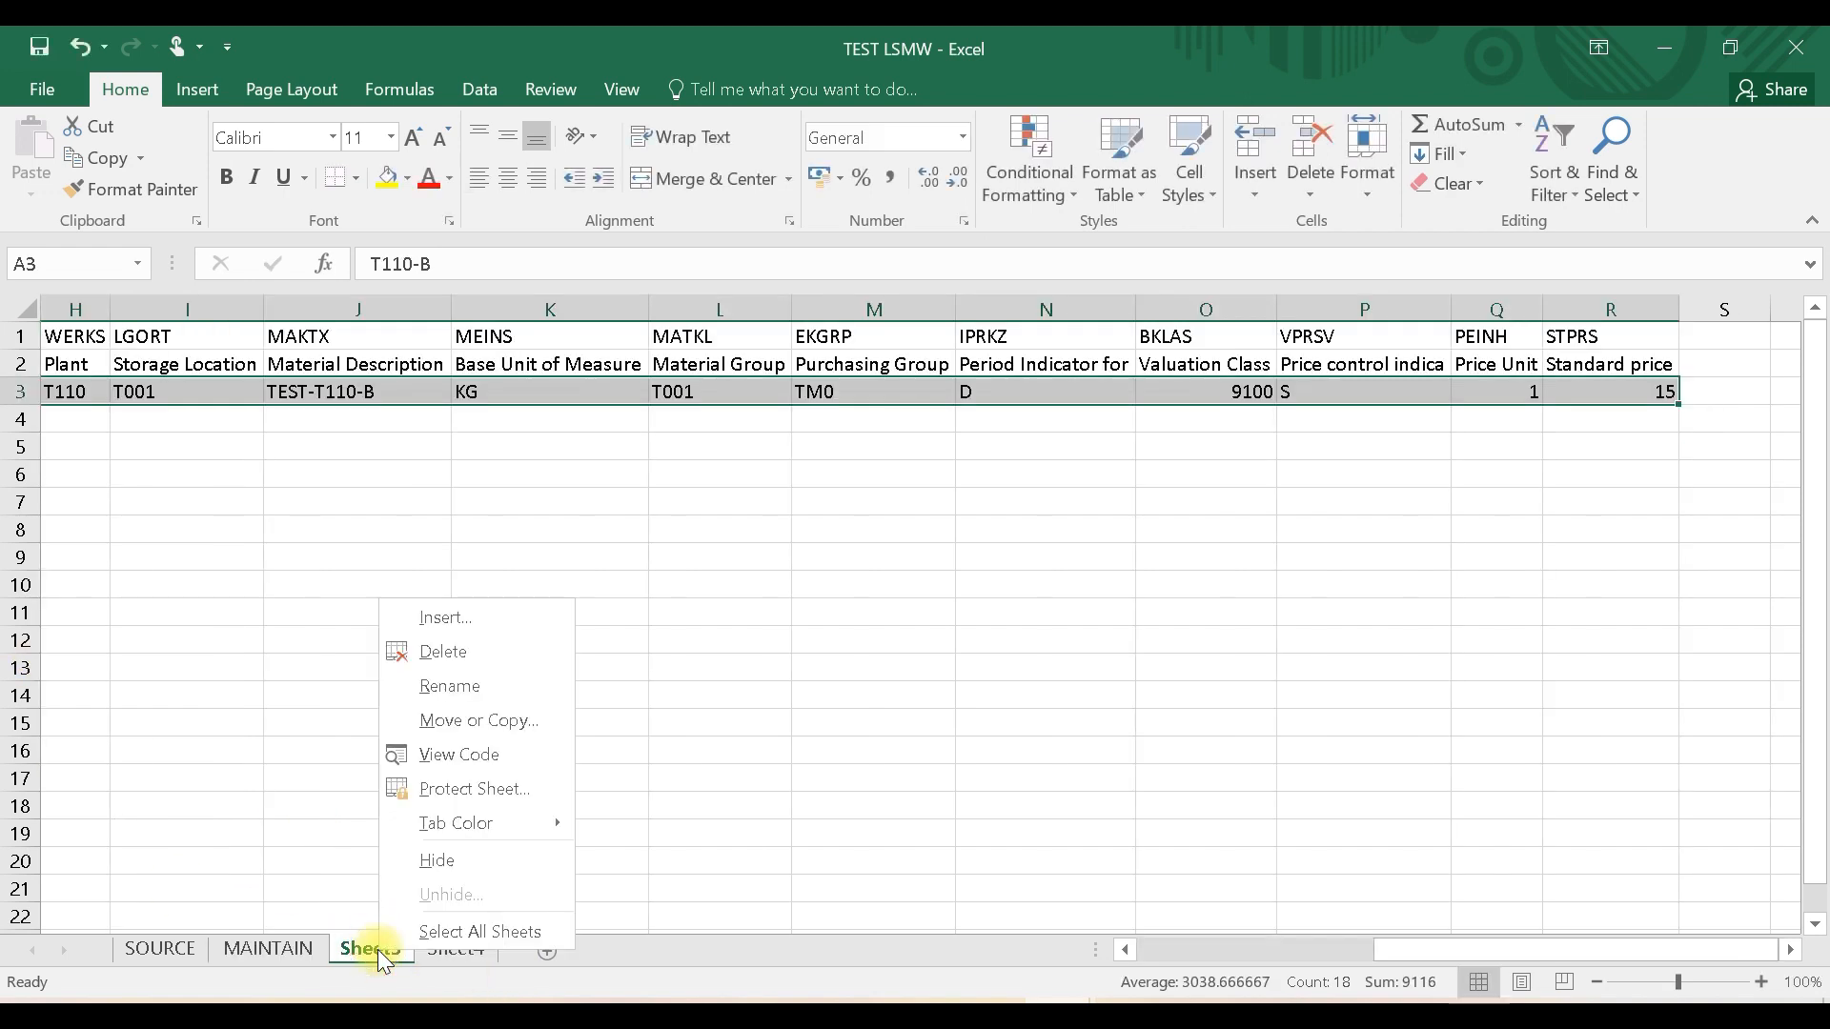
pyautogui.click(467, 688)
pyautogui.write('DATA')
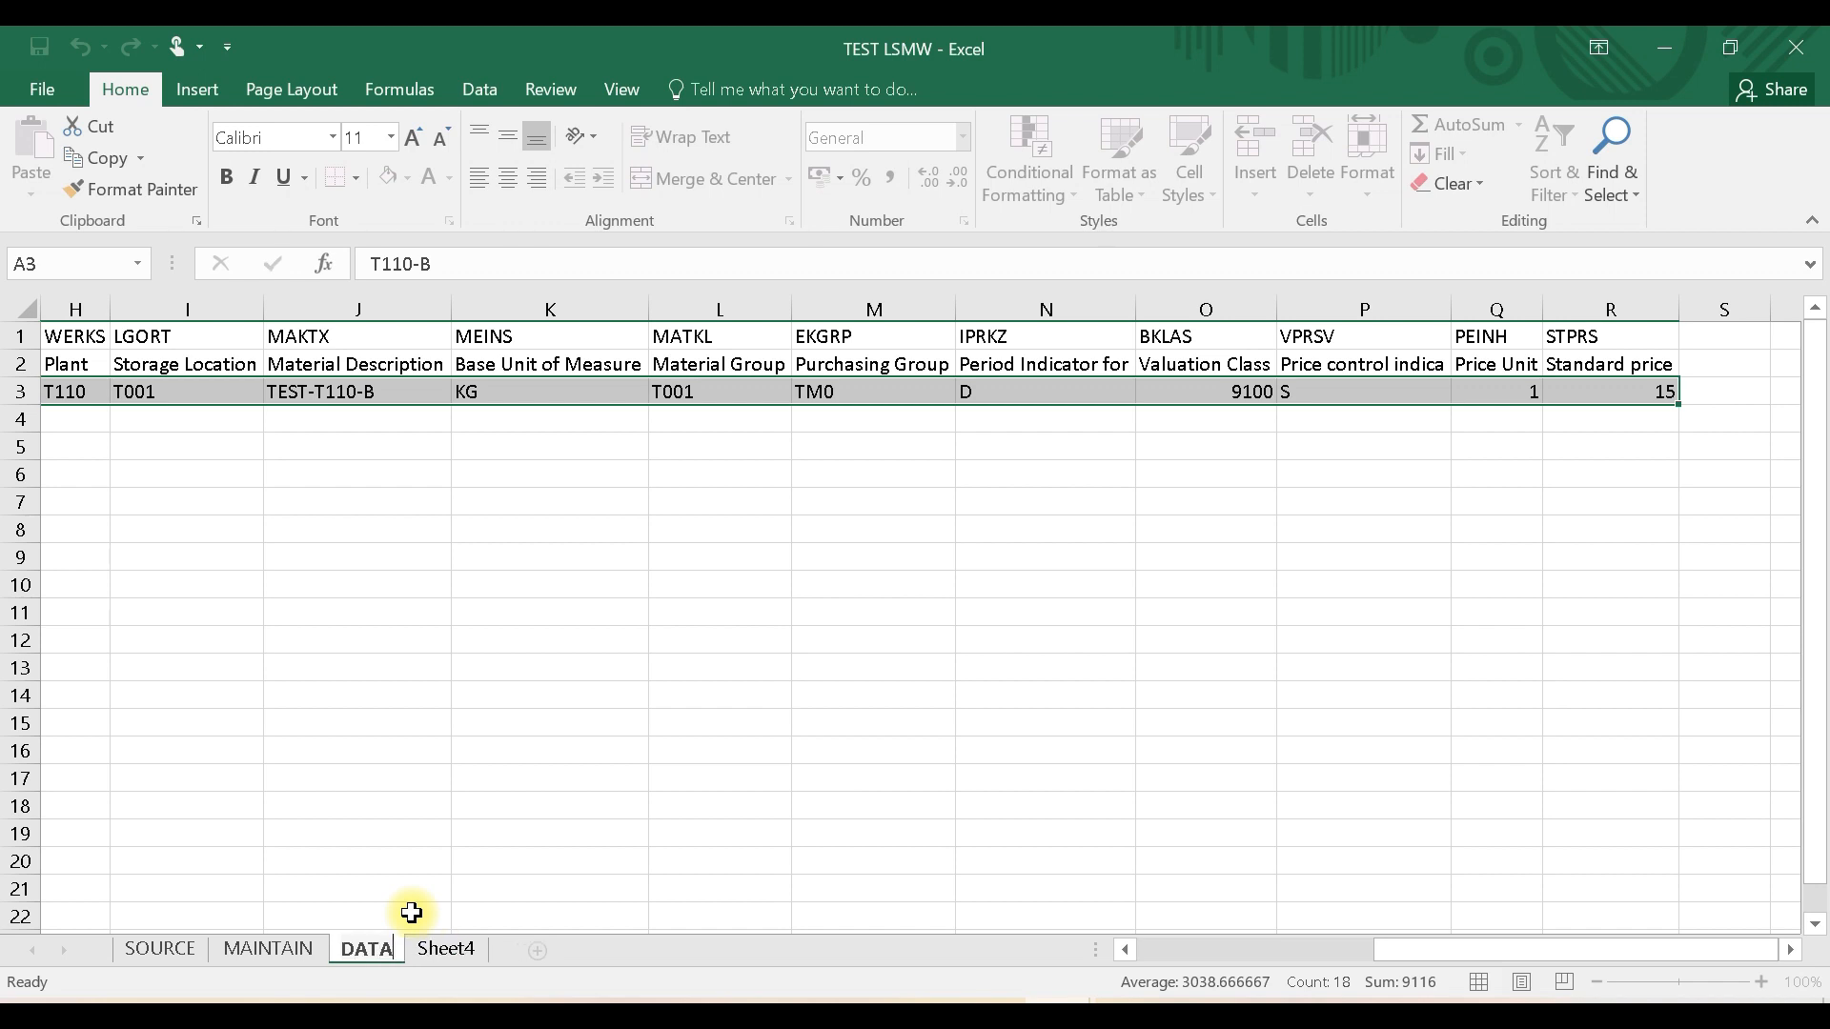
pyautogui.press('Return')
# Step: Rename Sheet4, which holds only the material data row, as UPLOAD
pyautogui.rightClick(441, 953)
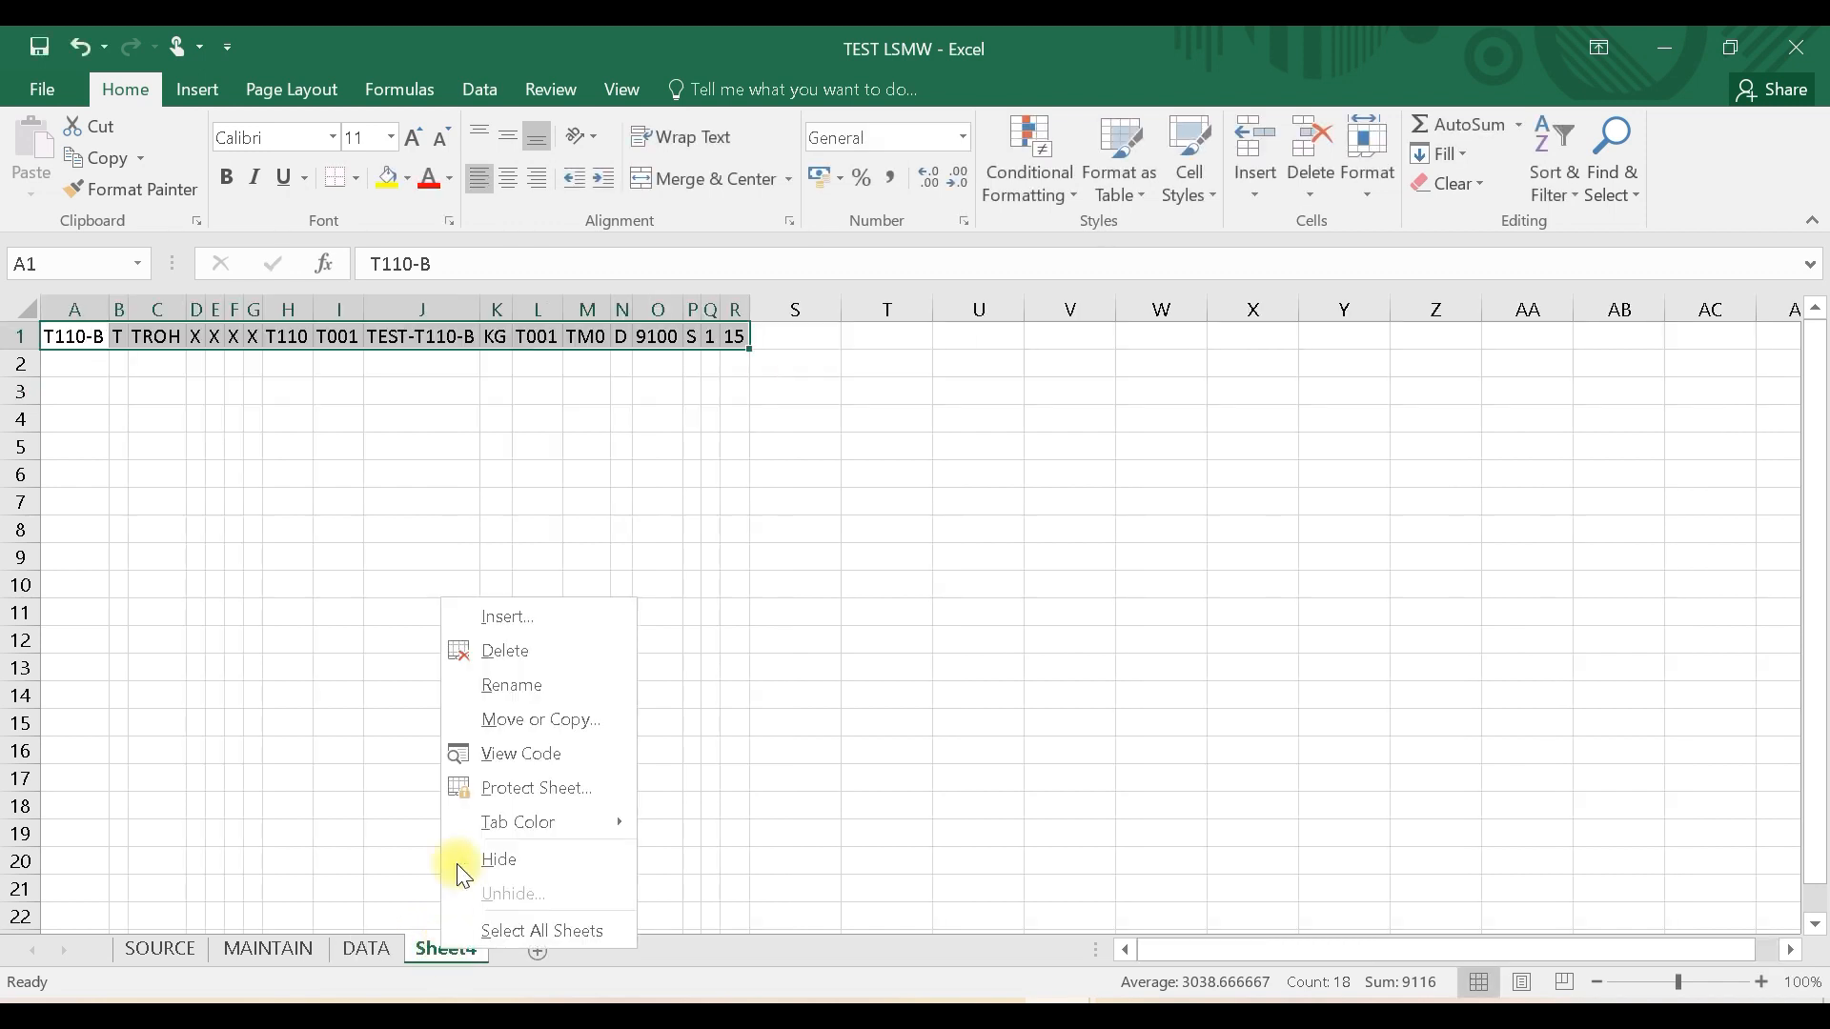
pyautogui.click(537, 688)
pyautogui.write('UPLOAD')
pyautogui.click(606, 961)
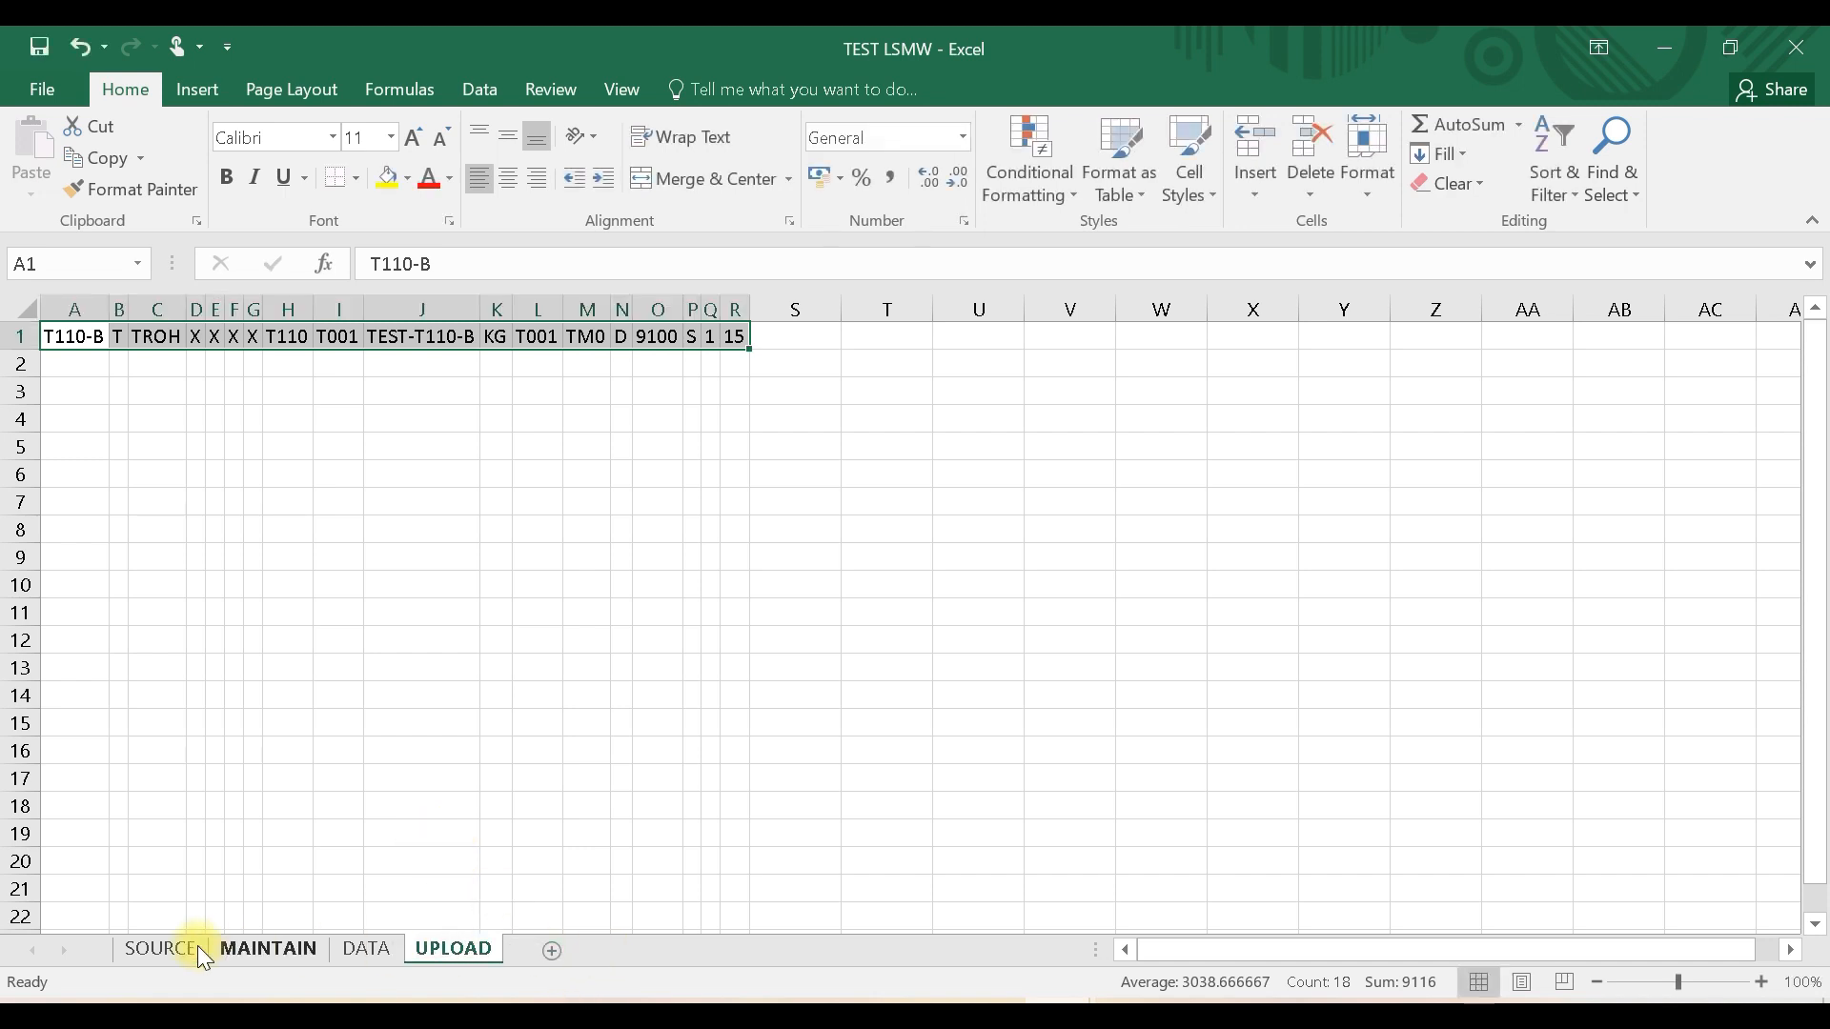
# Step: Review the contents of the SOURCE, MAINTAIN and DATA sheets, including the first columns of DATA
pyautogui.click(139, 950)
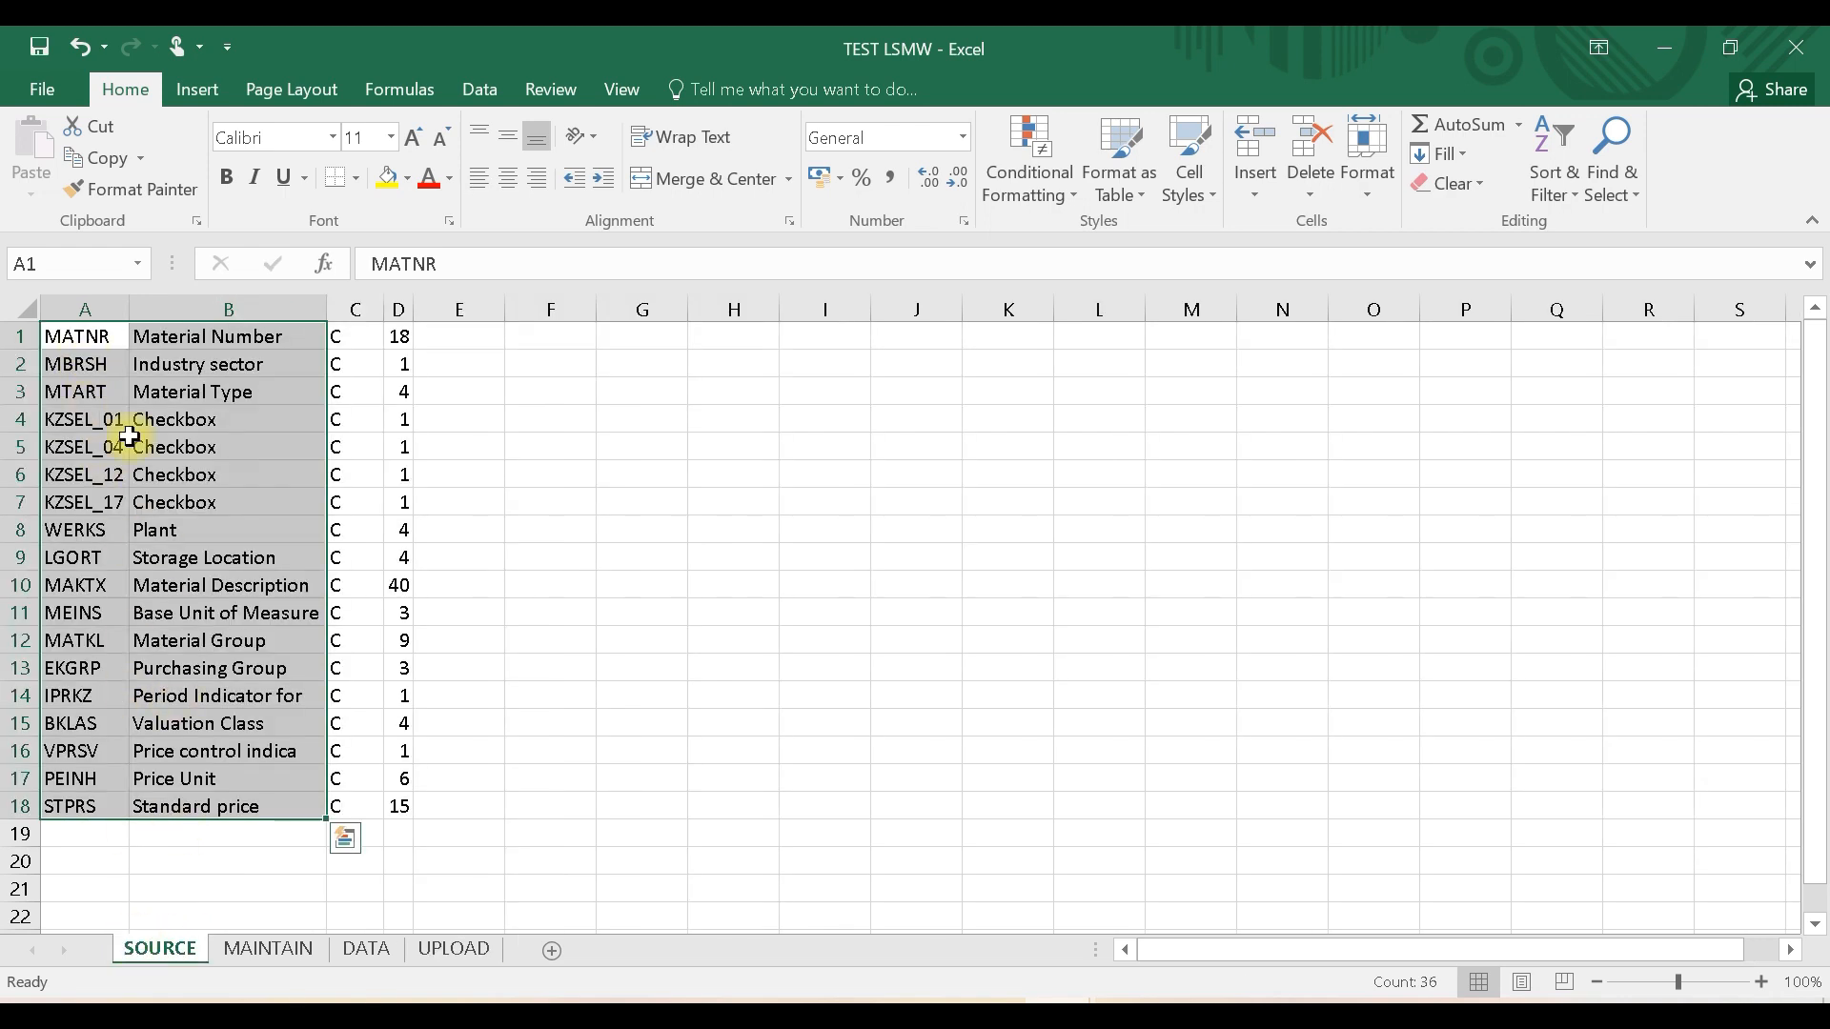
pyautogui.click(271, 947)
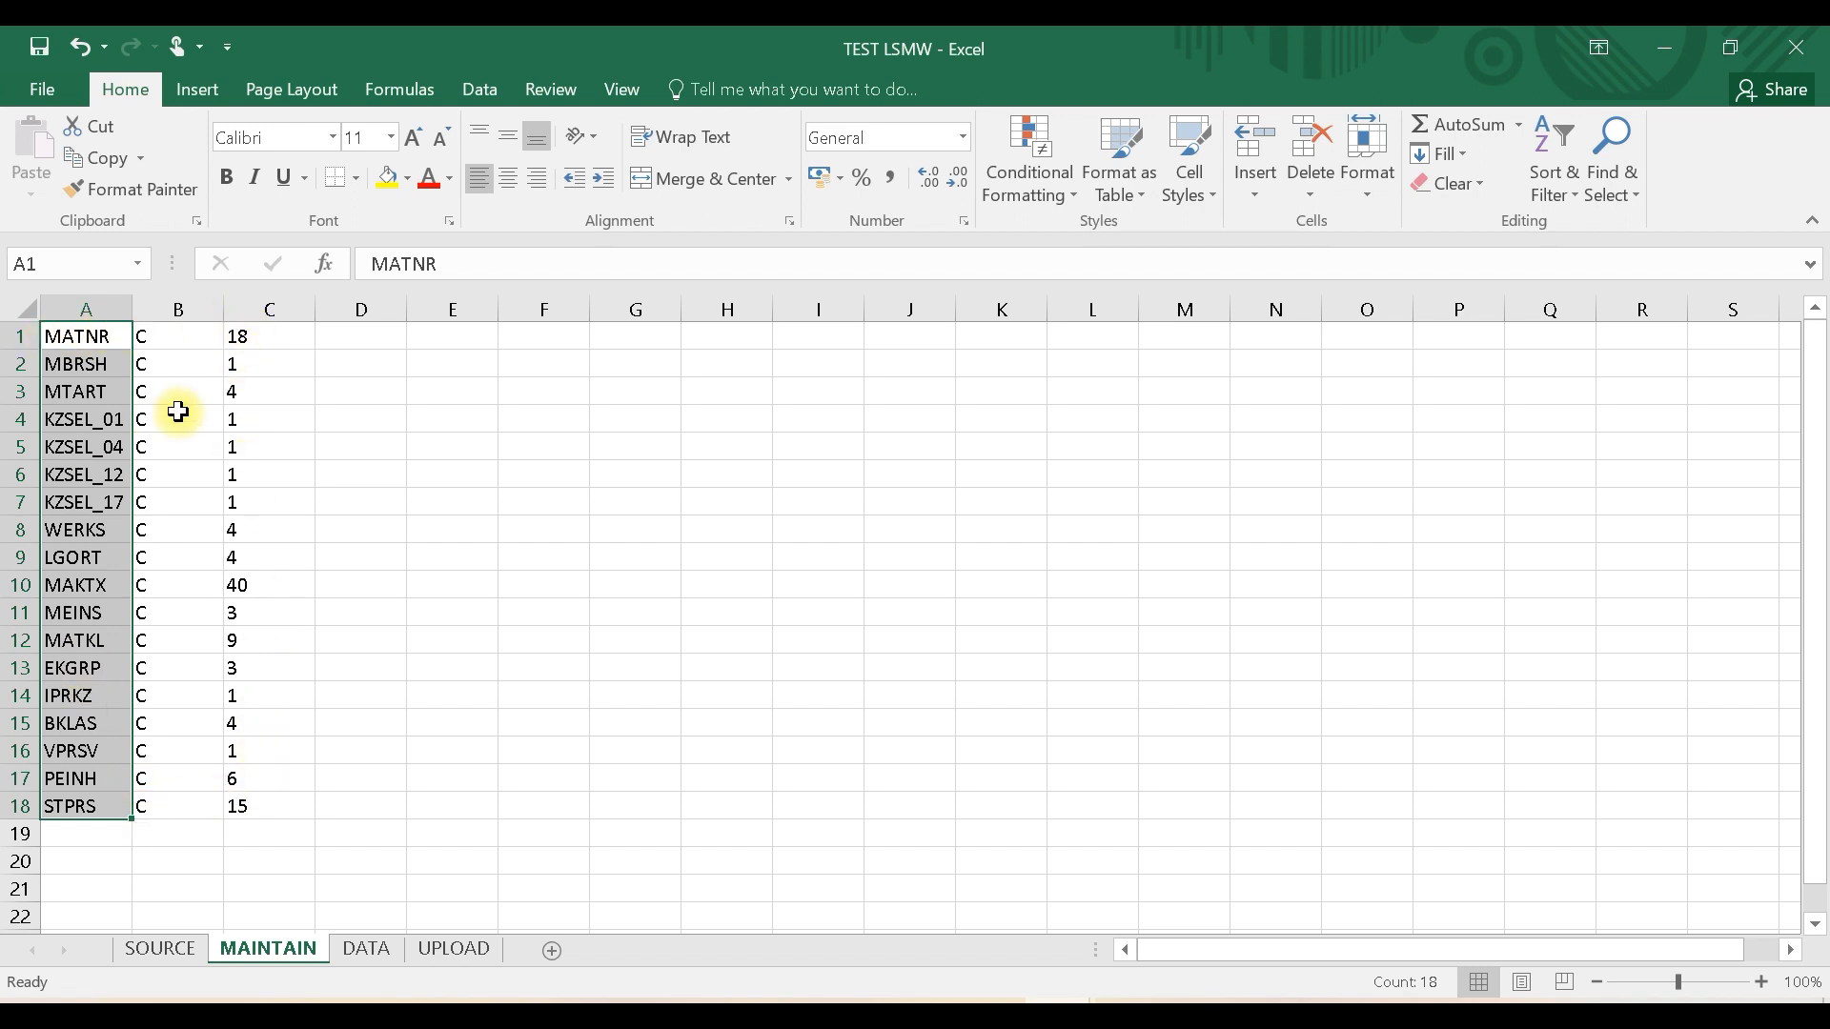
pyautogui.click(368, 948)
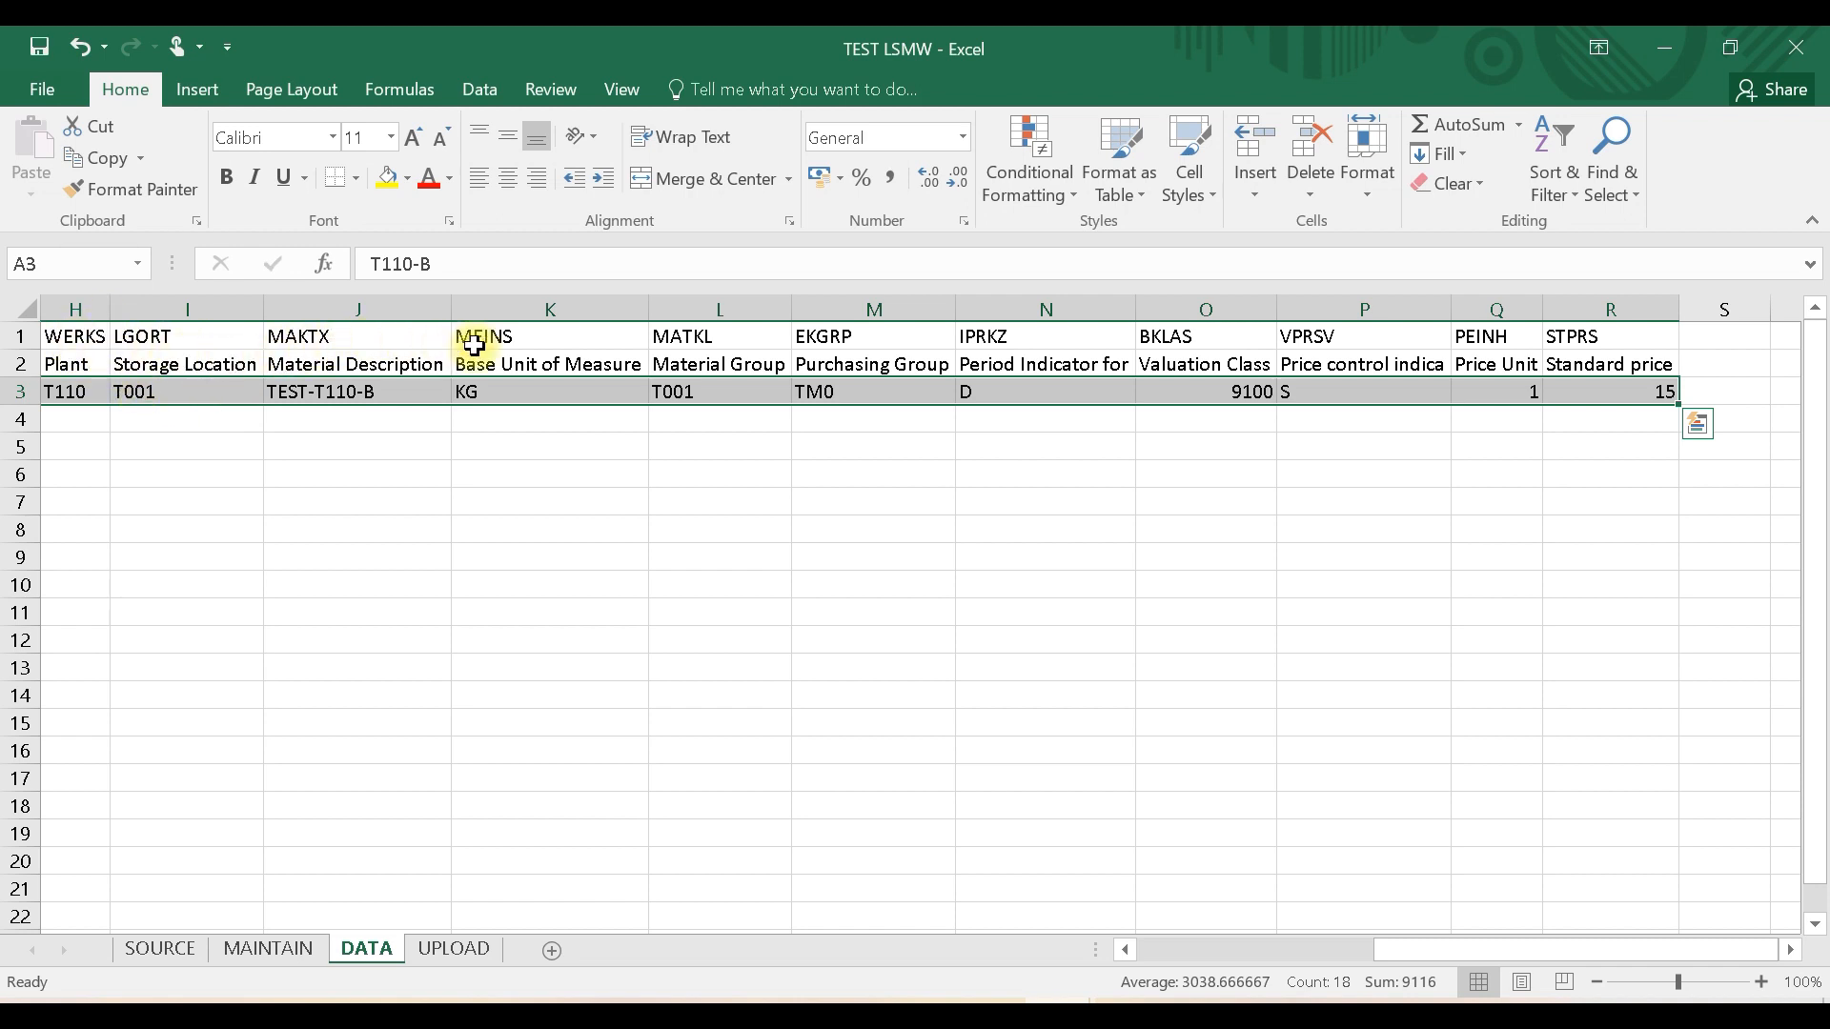
pyautogui.moveTo(1432, 949); pyautogui.dragTo(1134, 948)
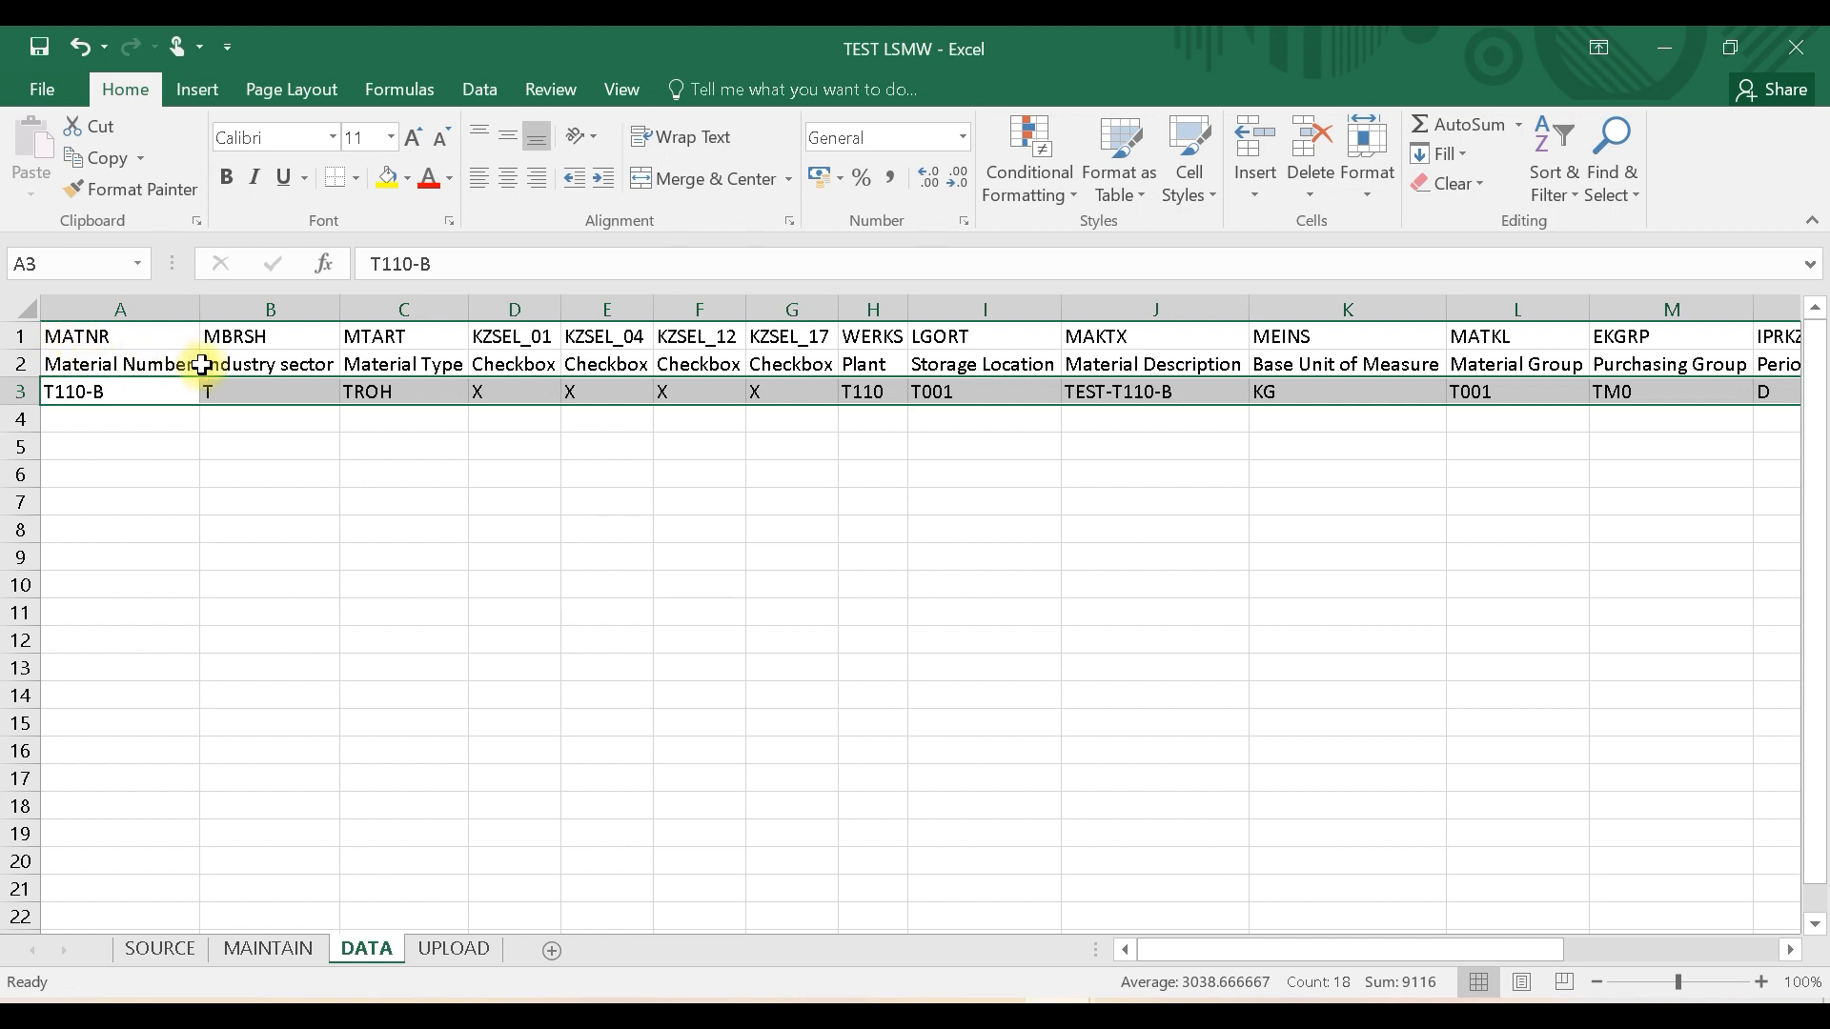
# Step: Save only the UPLOAD sheet to the Desktop as a tab-delimited text file named TEST LSMW01
pyautogui.click(452, 949)
pyautogui.write('T110-B\tT\tTROH\tX\tX\tX\tX\tT110\tT001\tTEST-T110-B\tKG\tT001\tTM0\tD\t9100\tS\t1\t15')
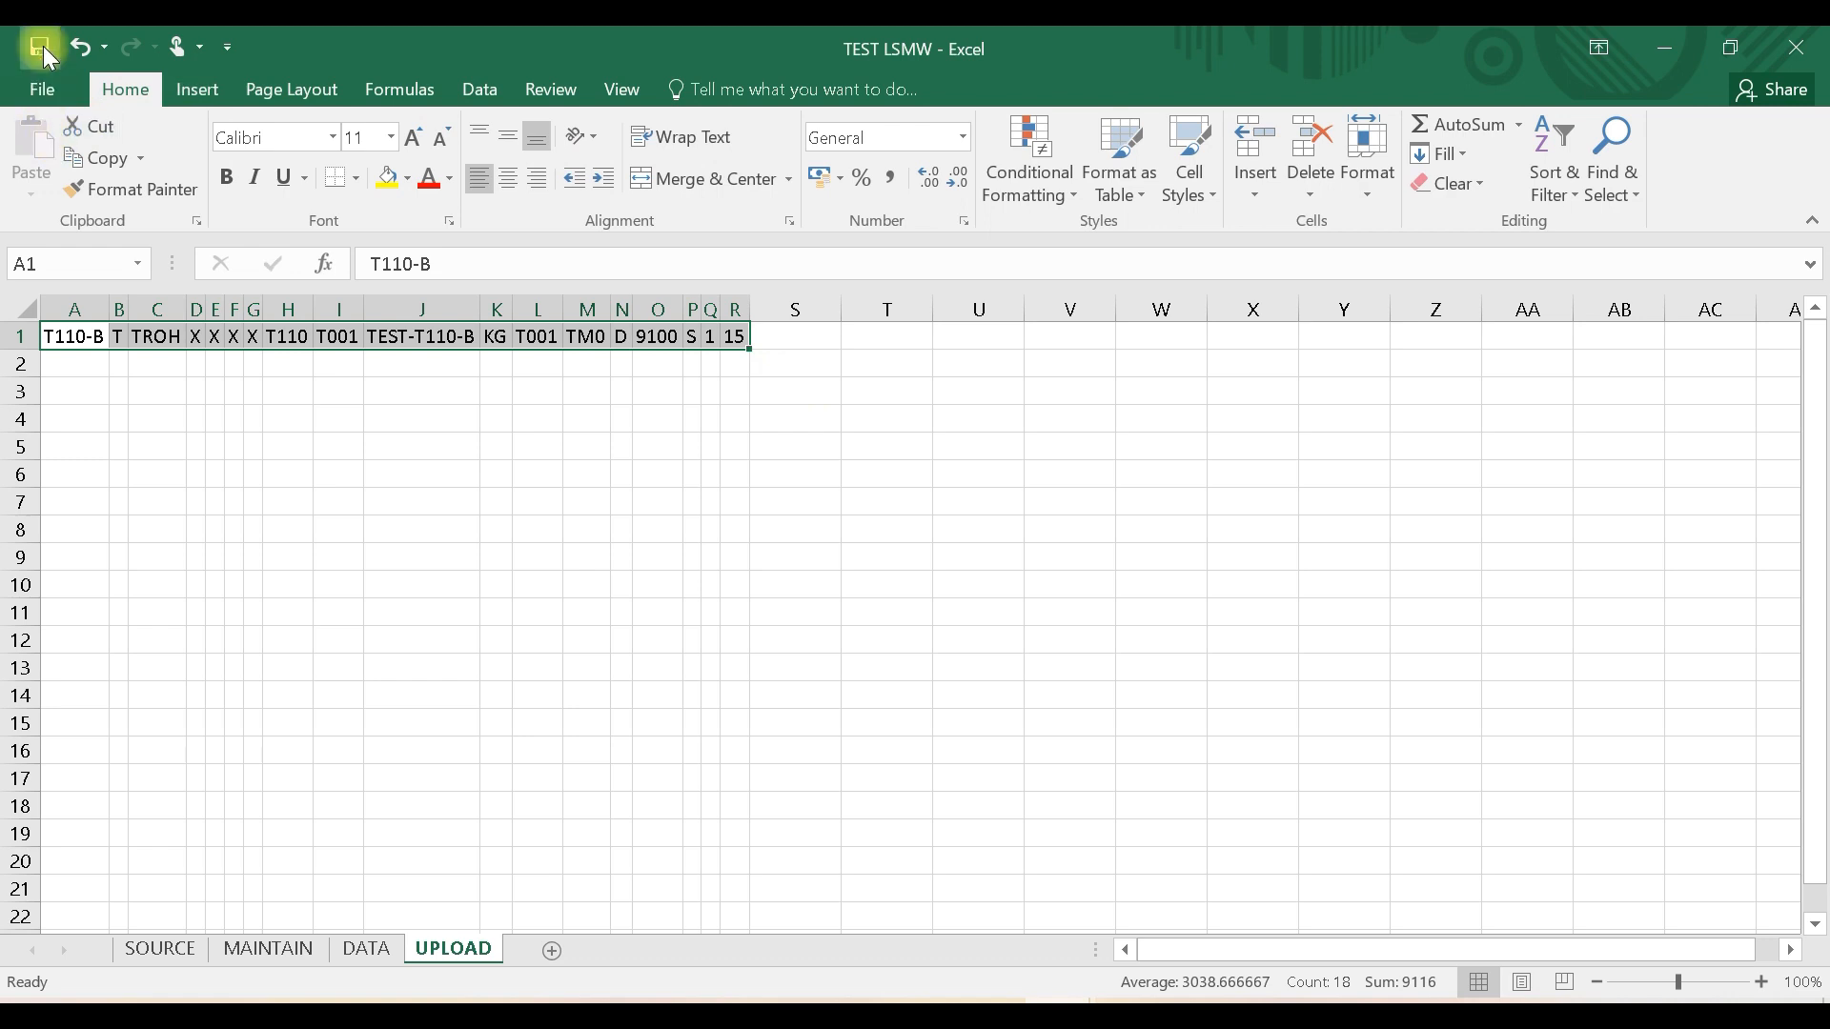
pyautogui.click(42, 86)
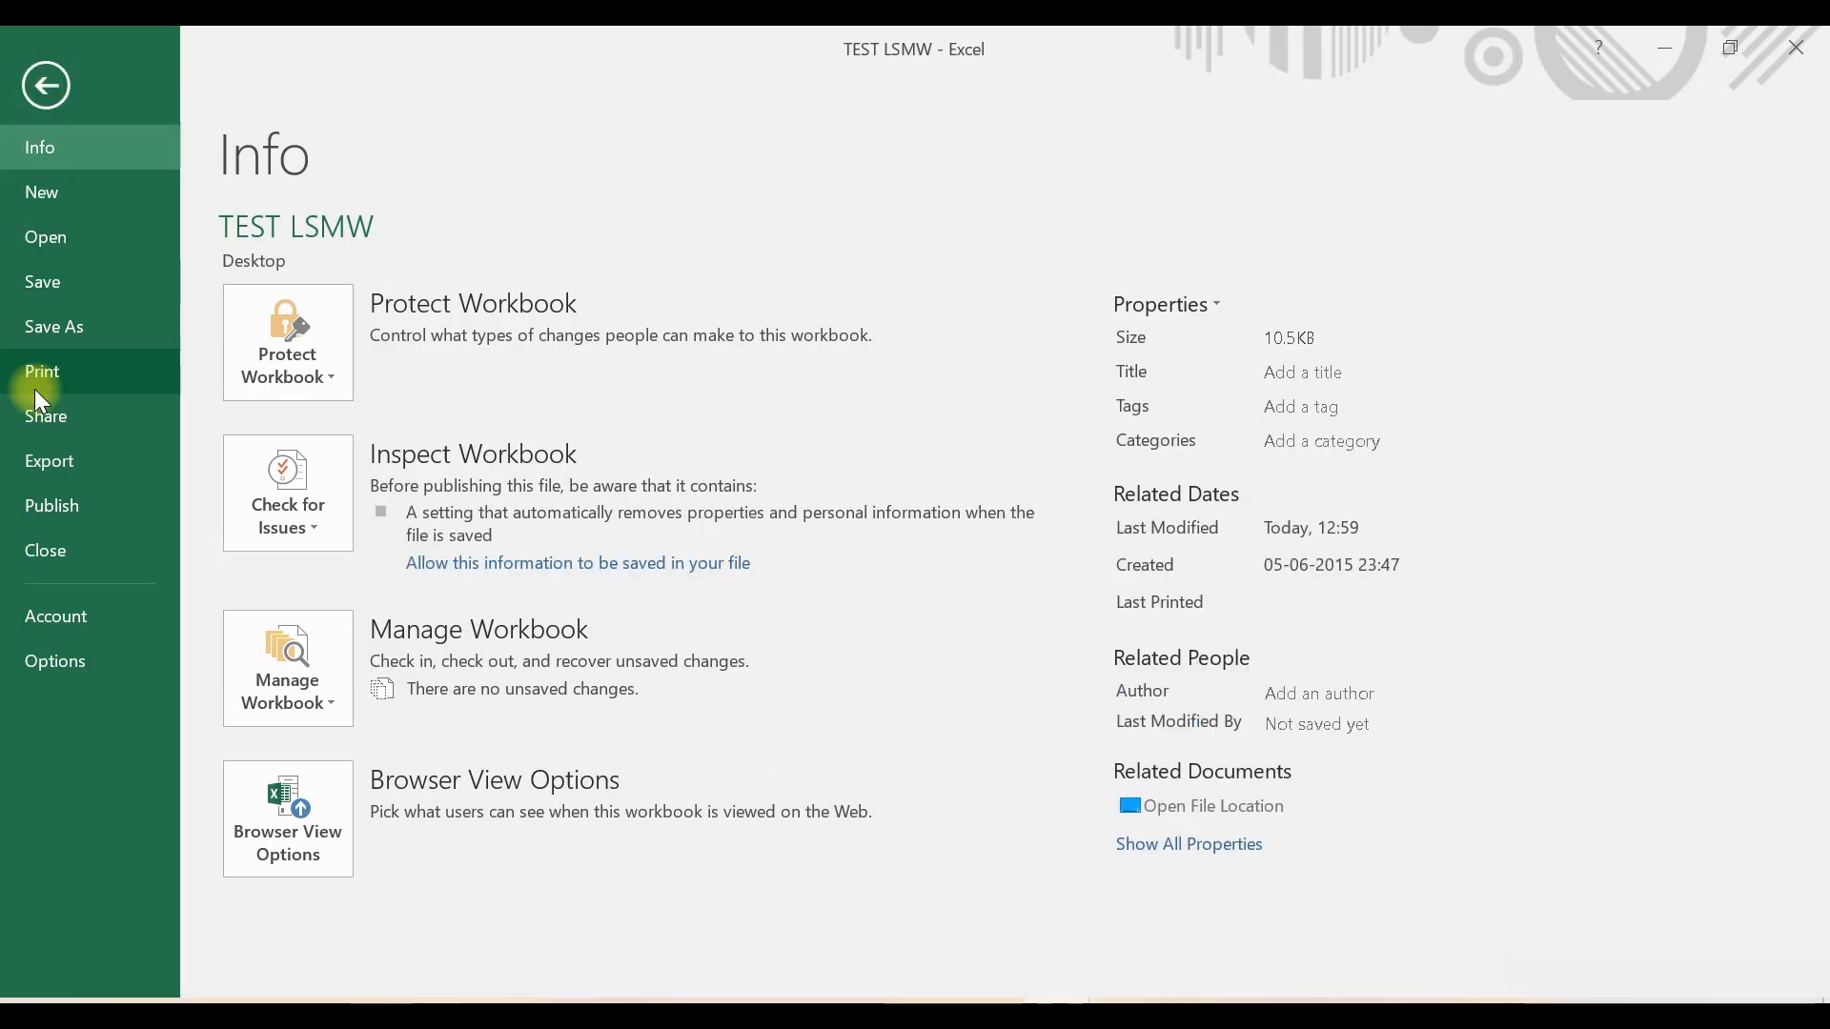
pyautogui.click(53, 326)
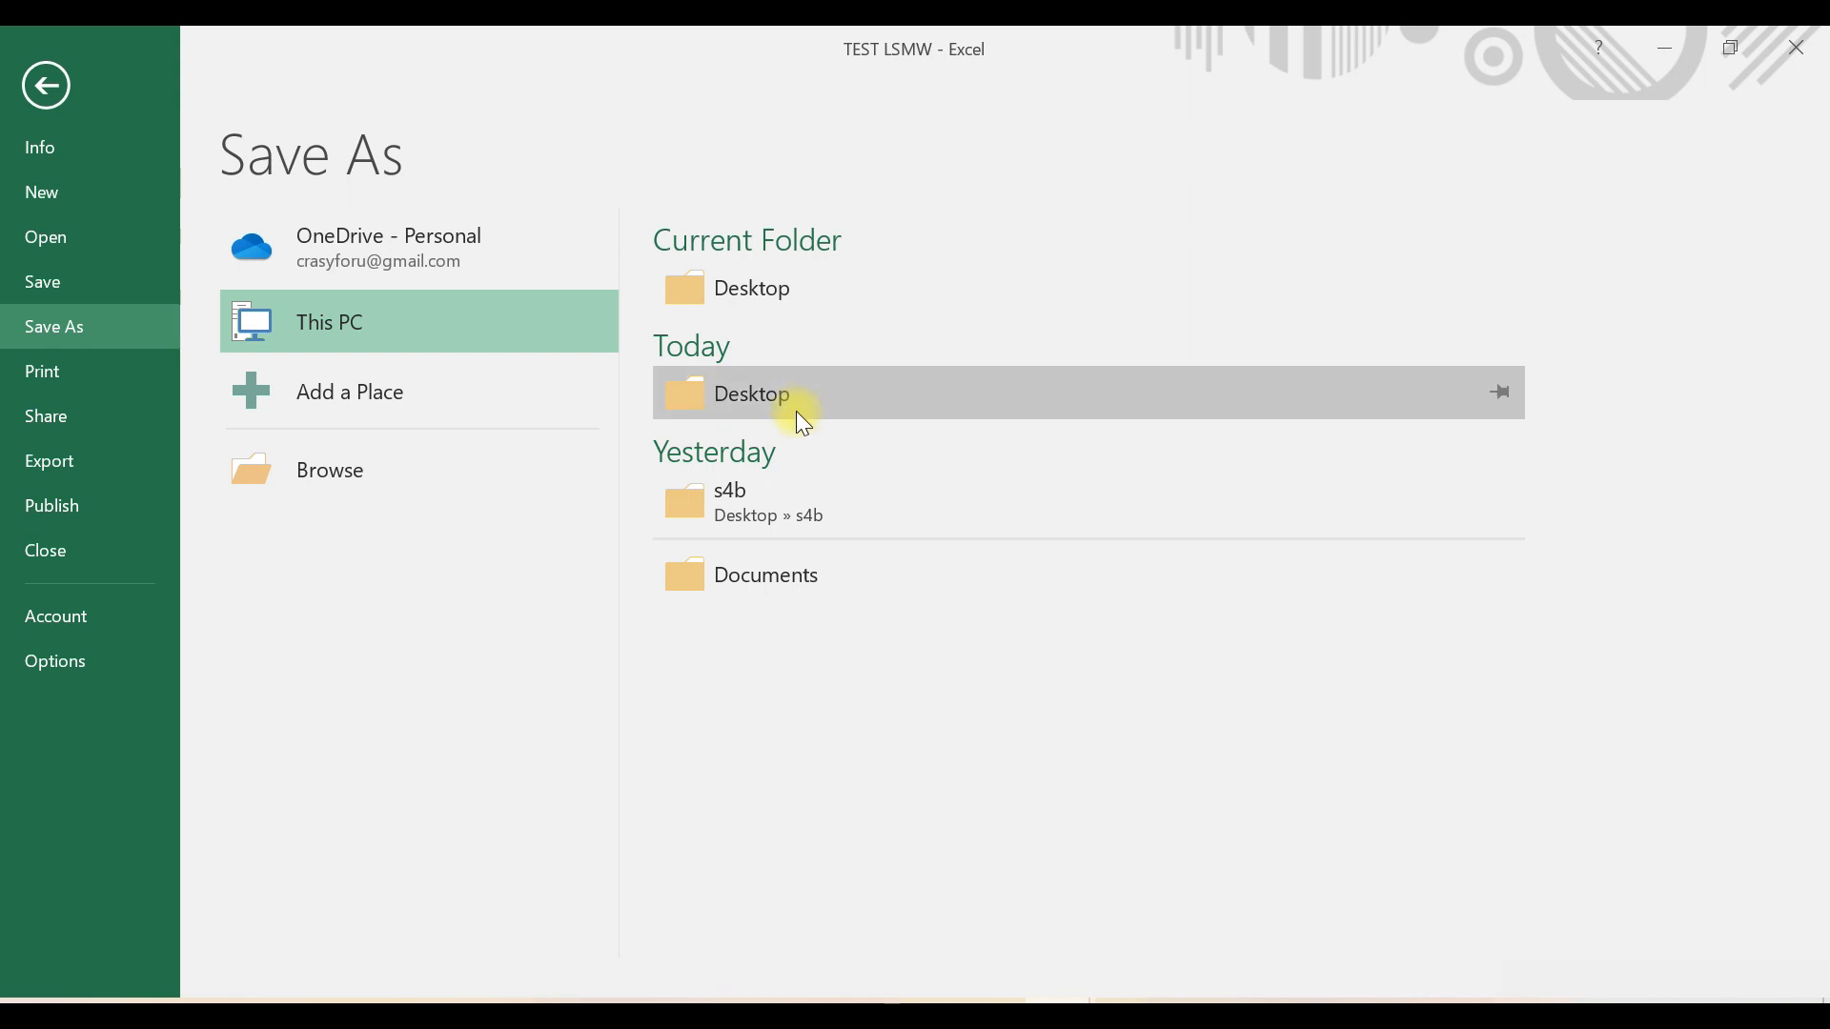
pyautogui.click(801, 391)
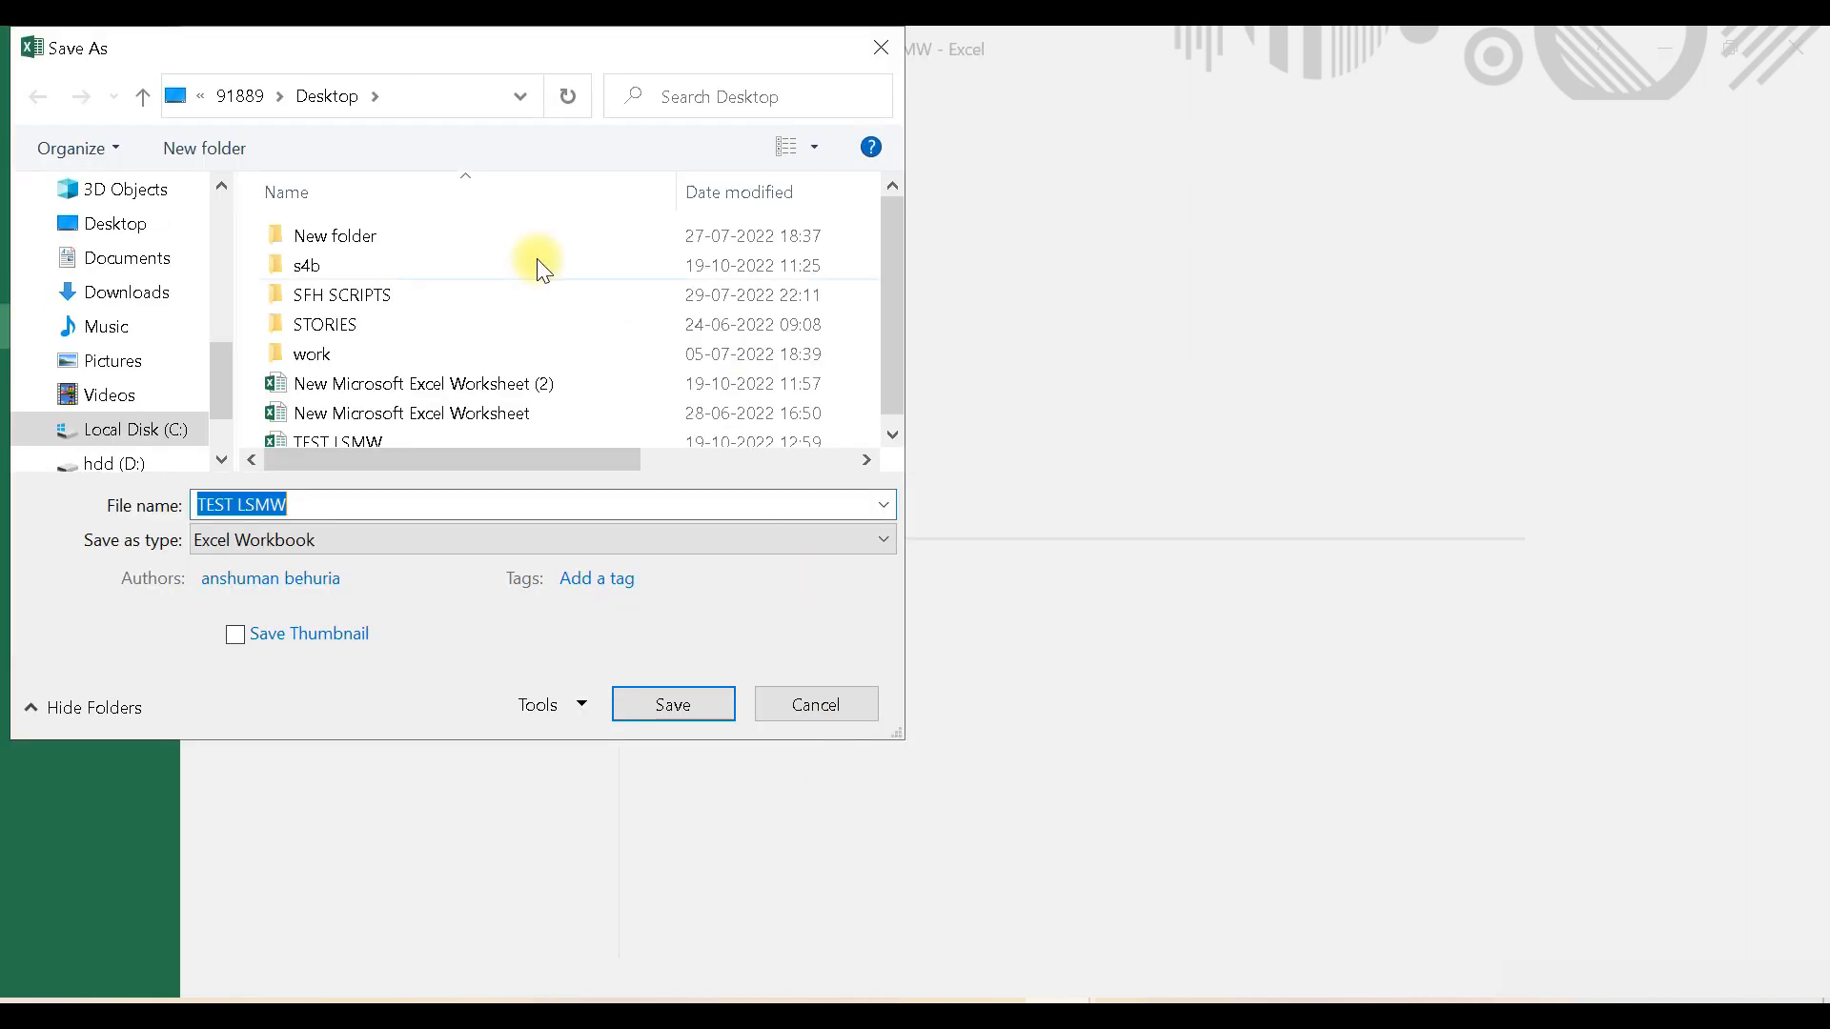
pyautogui.click(311, 505)
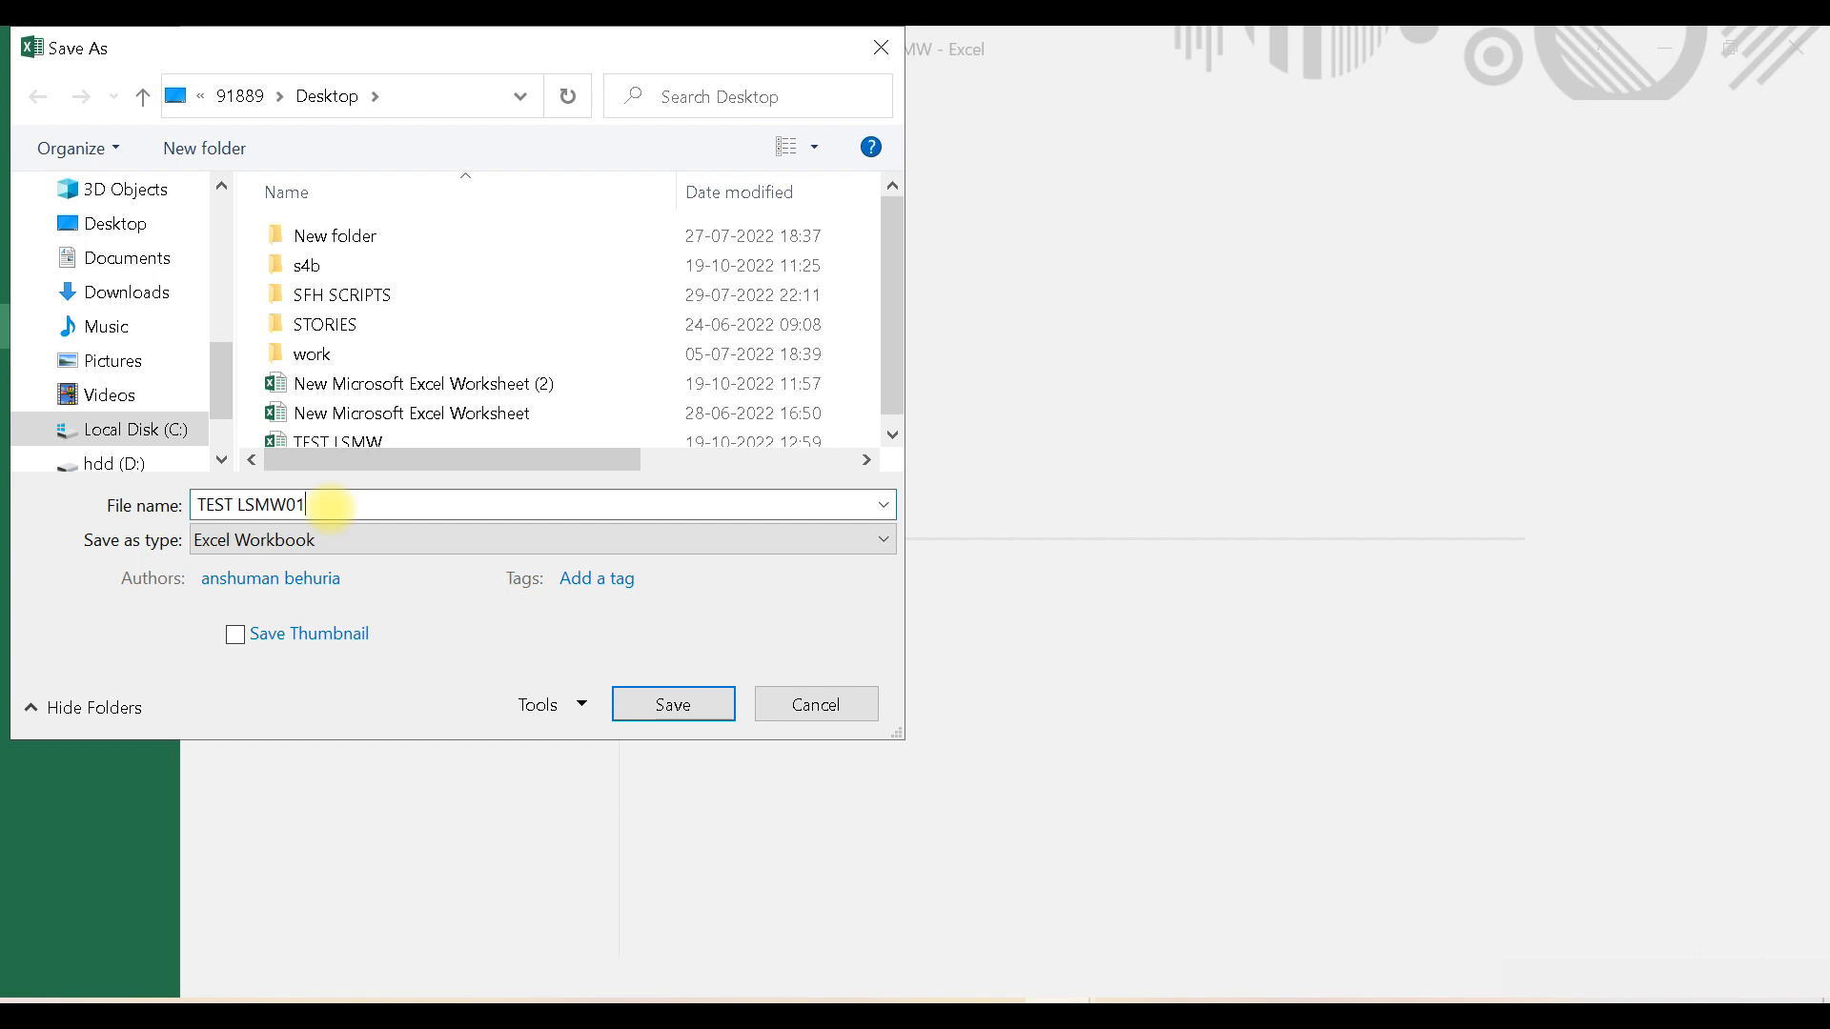
pyautogui.click(833, 541)
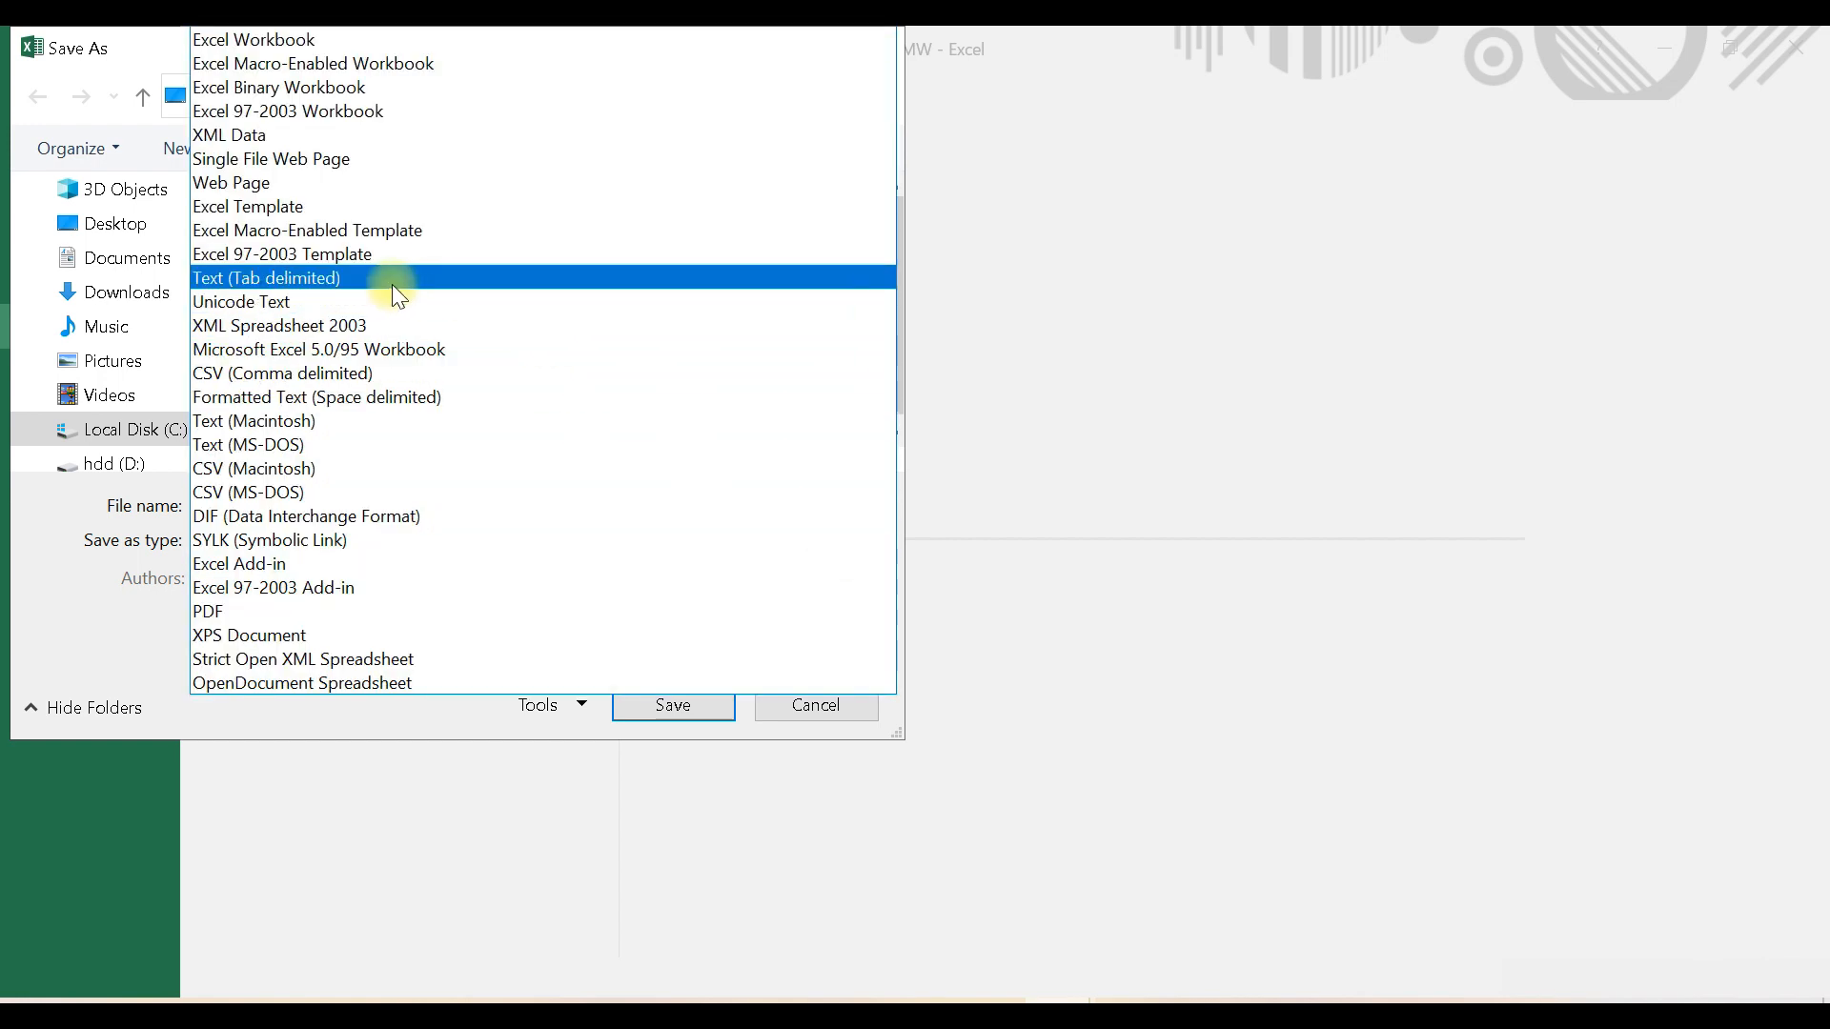
pyautogui.click(264, 276)
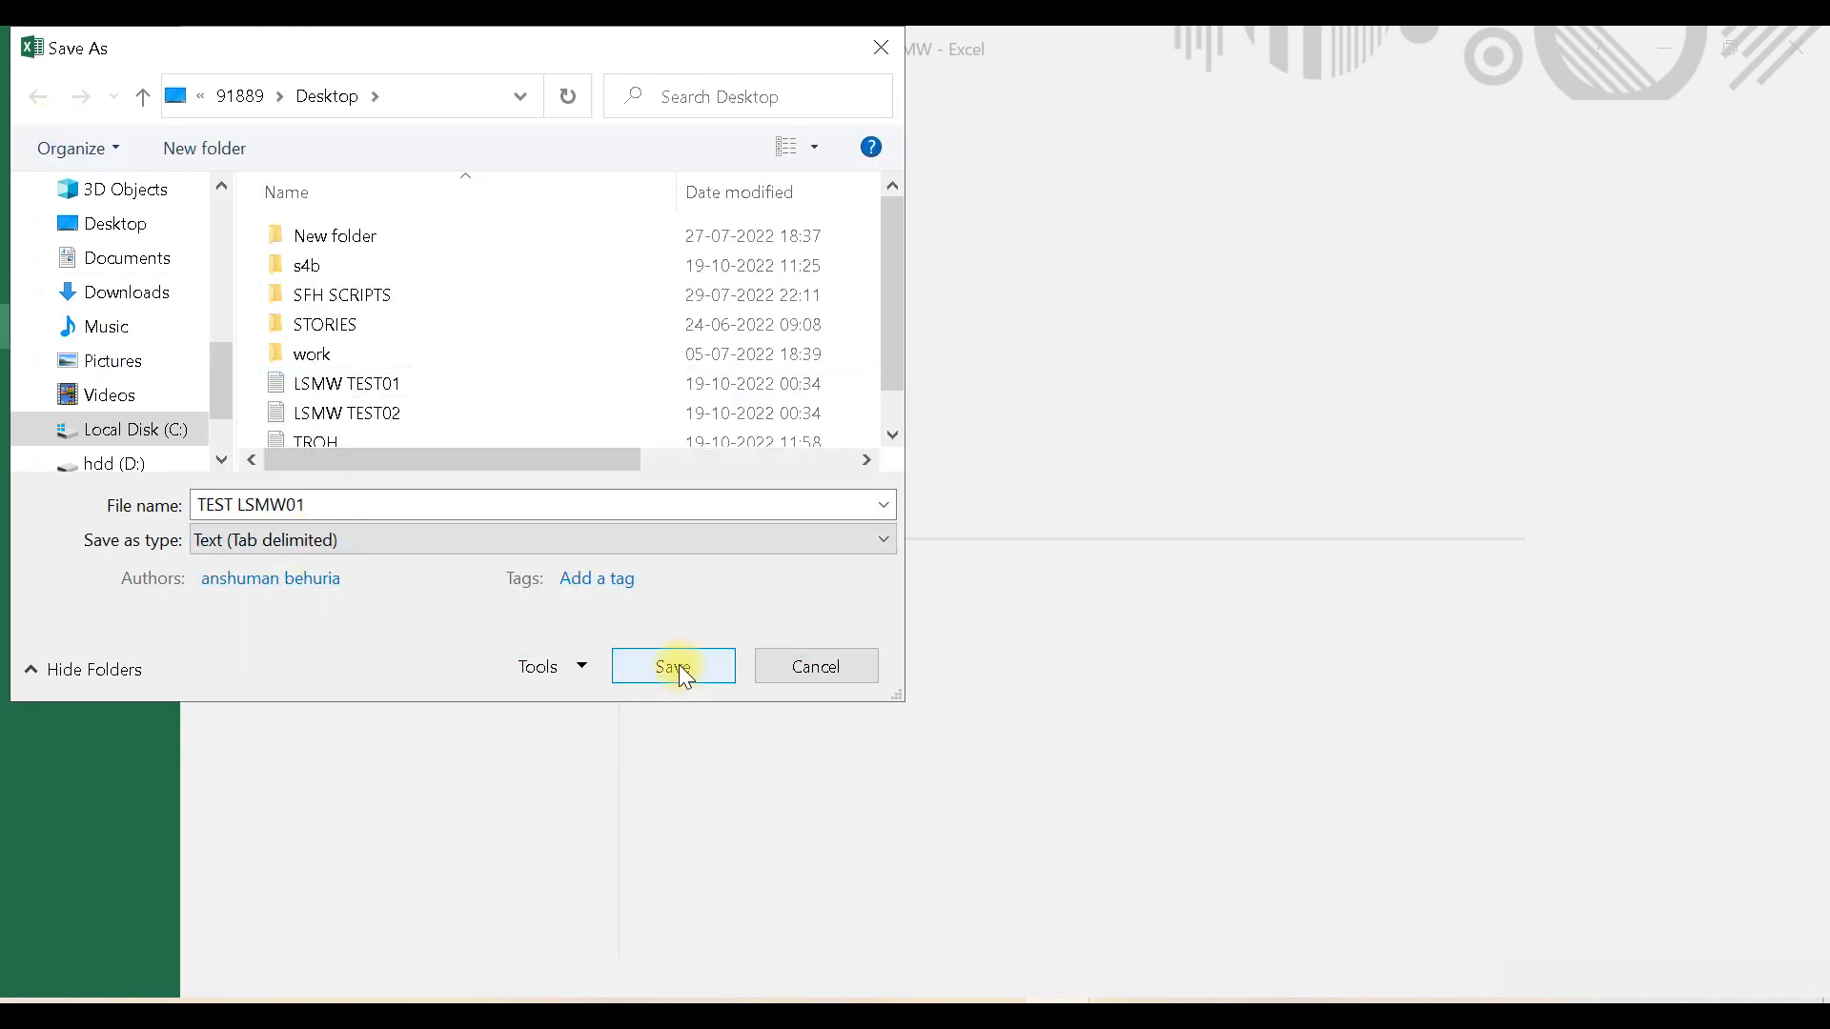
pyautogui.moveTo(343, 498); pyautogui.dragTo(195, 515)
pyautogui.click(325, 510)
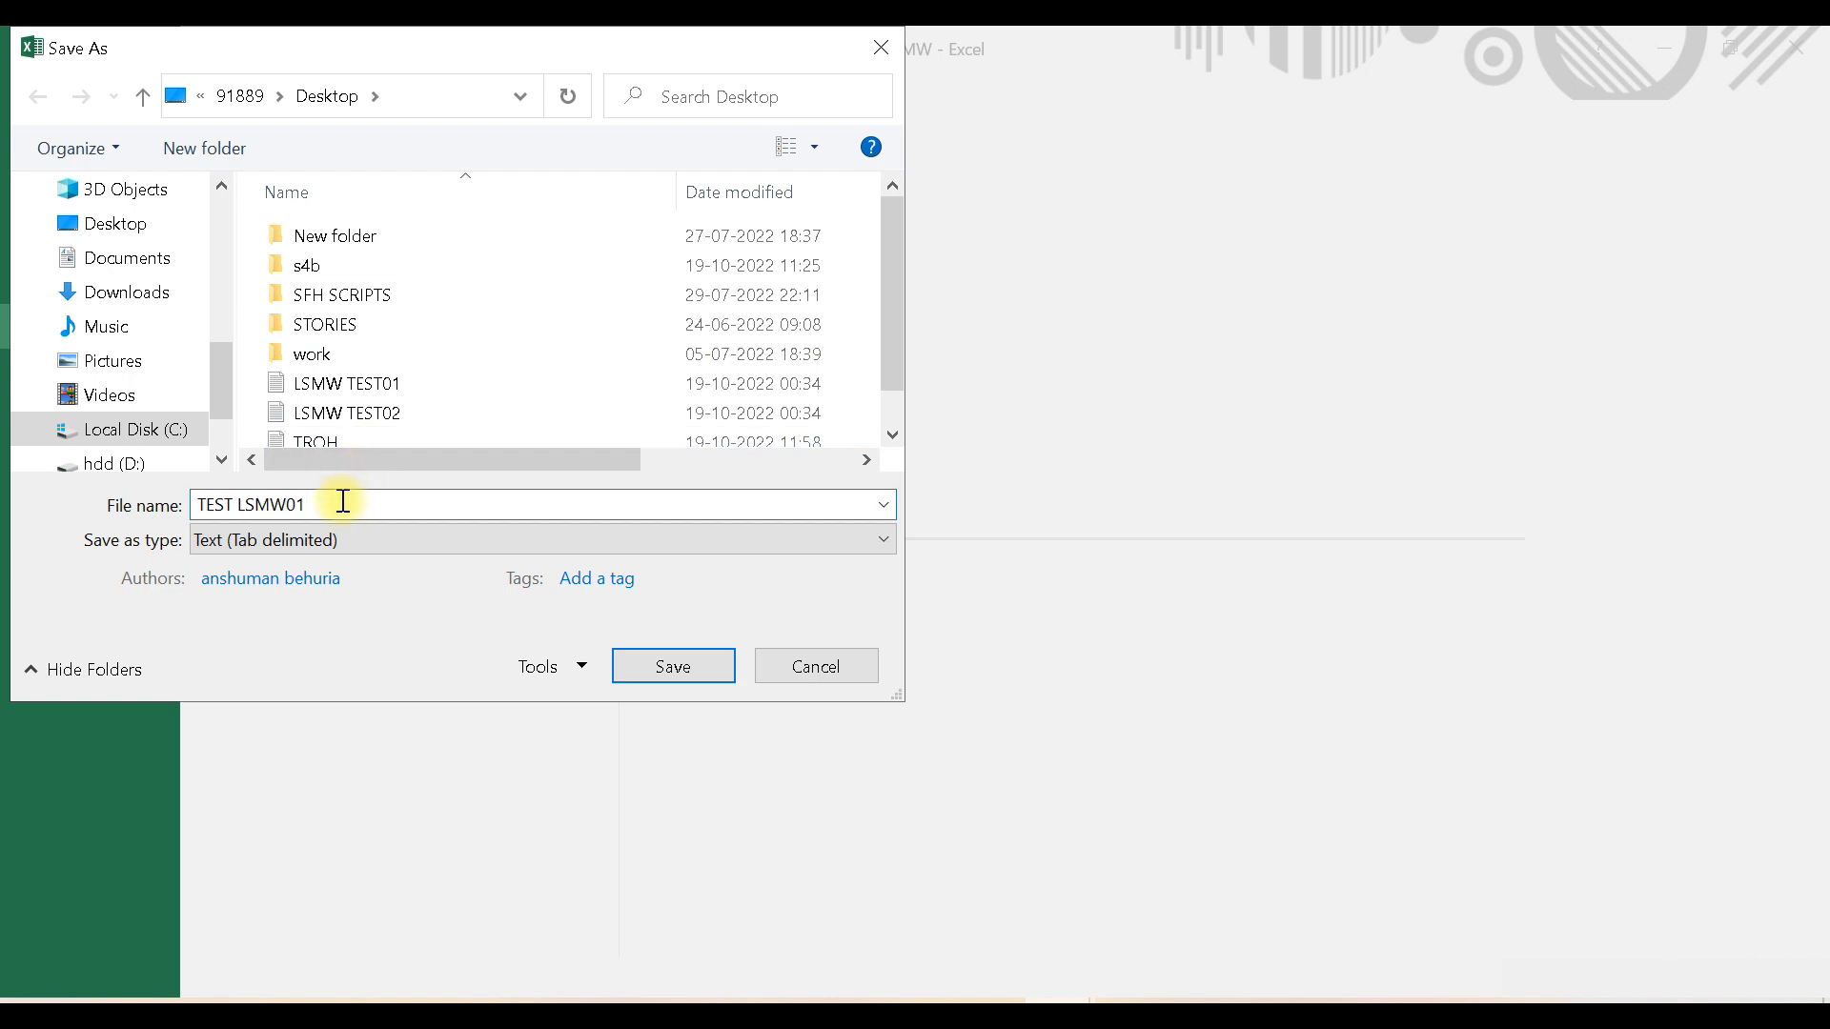
pyautogui.click(679, 669)
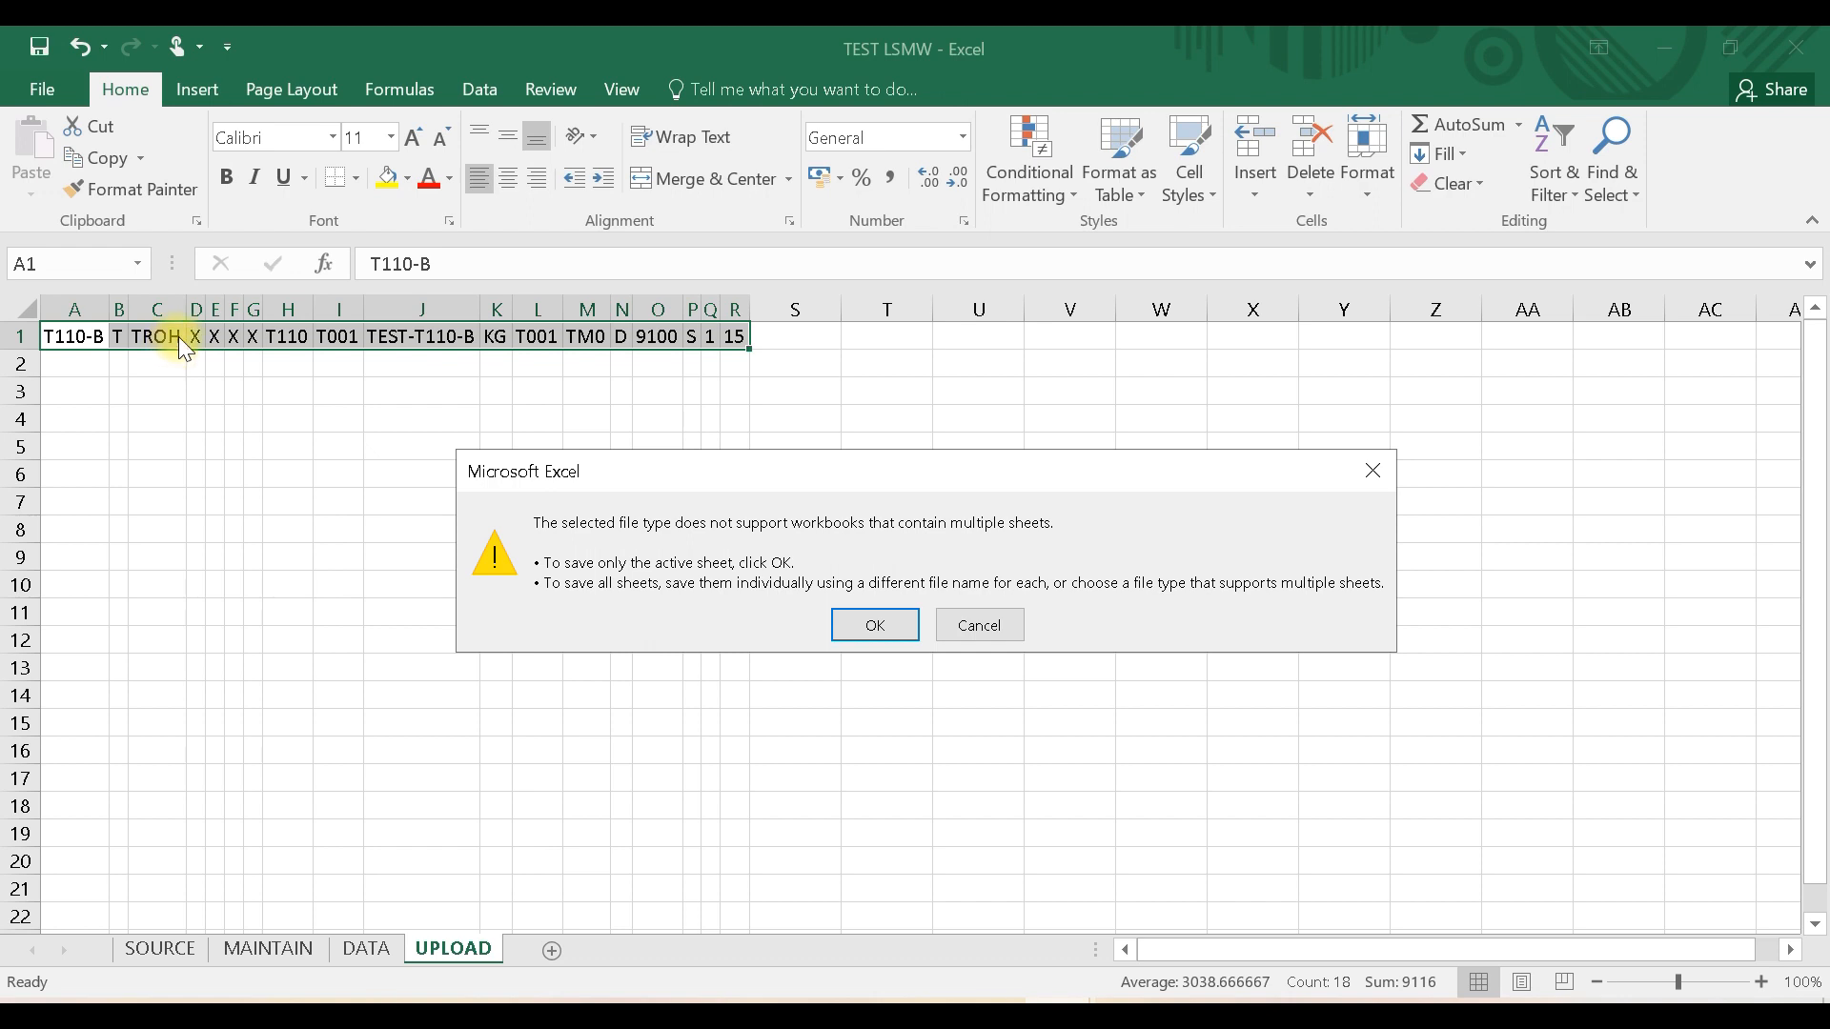
pyautogui.click(901, 622)
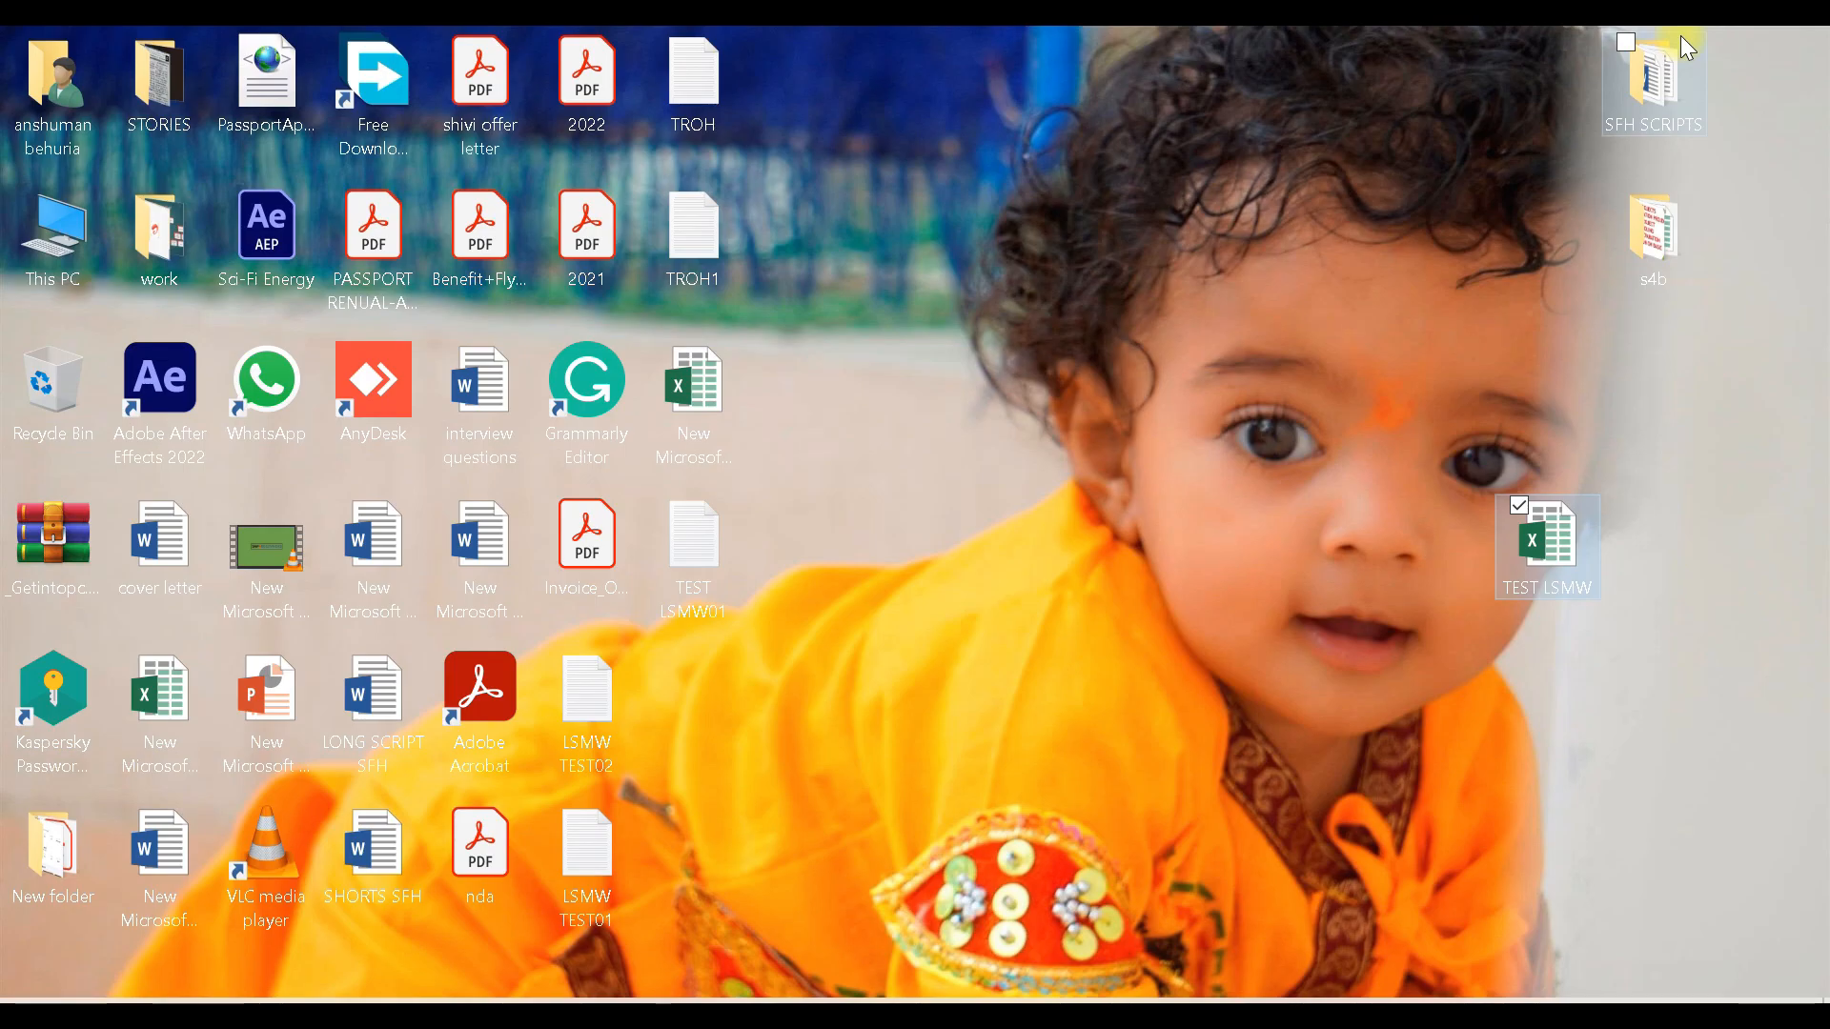
# Step: Open the TEST LSMW01 text file from the Desktop, check its tab-separated material row, and close it
pyautogui.click(678, 570)
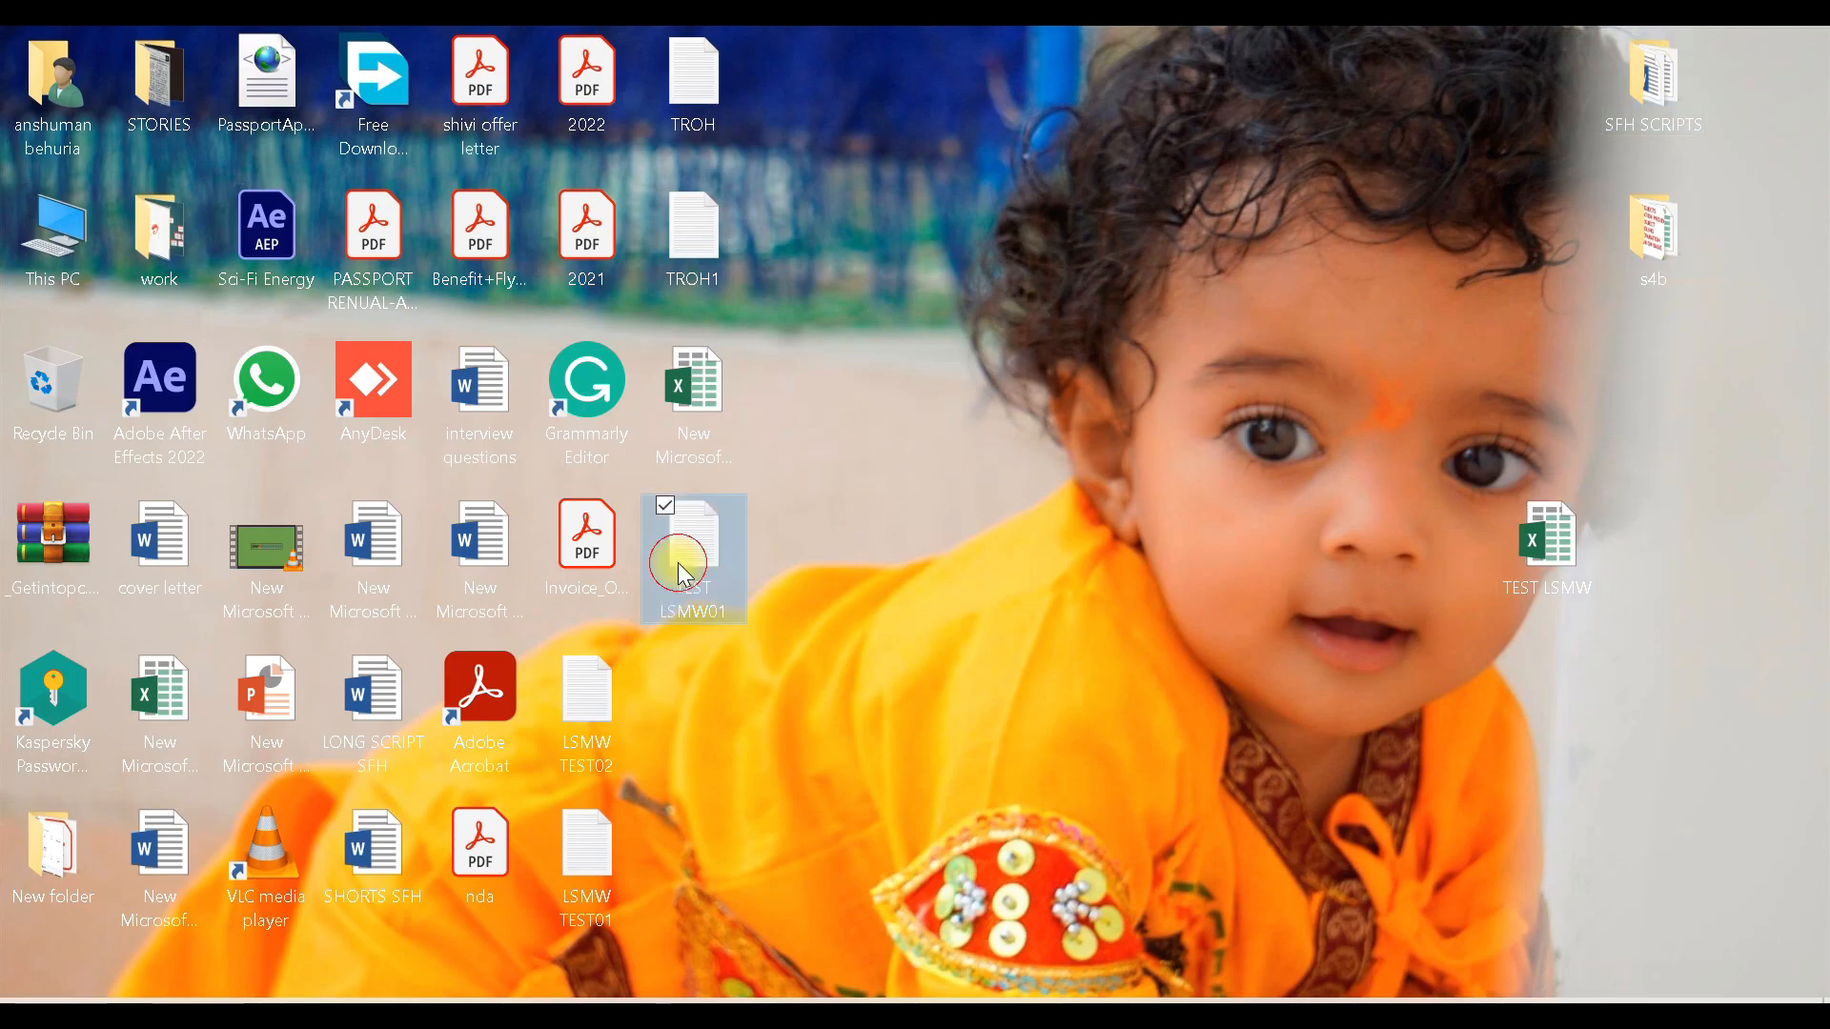
pyautogui.doubleClick(707, 540)
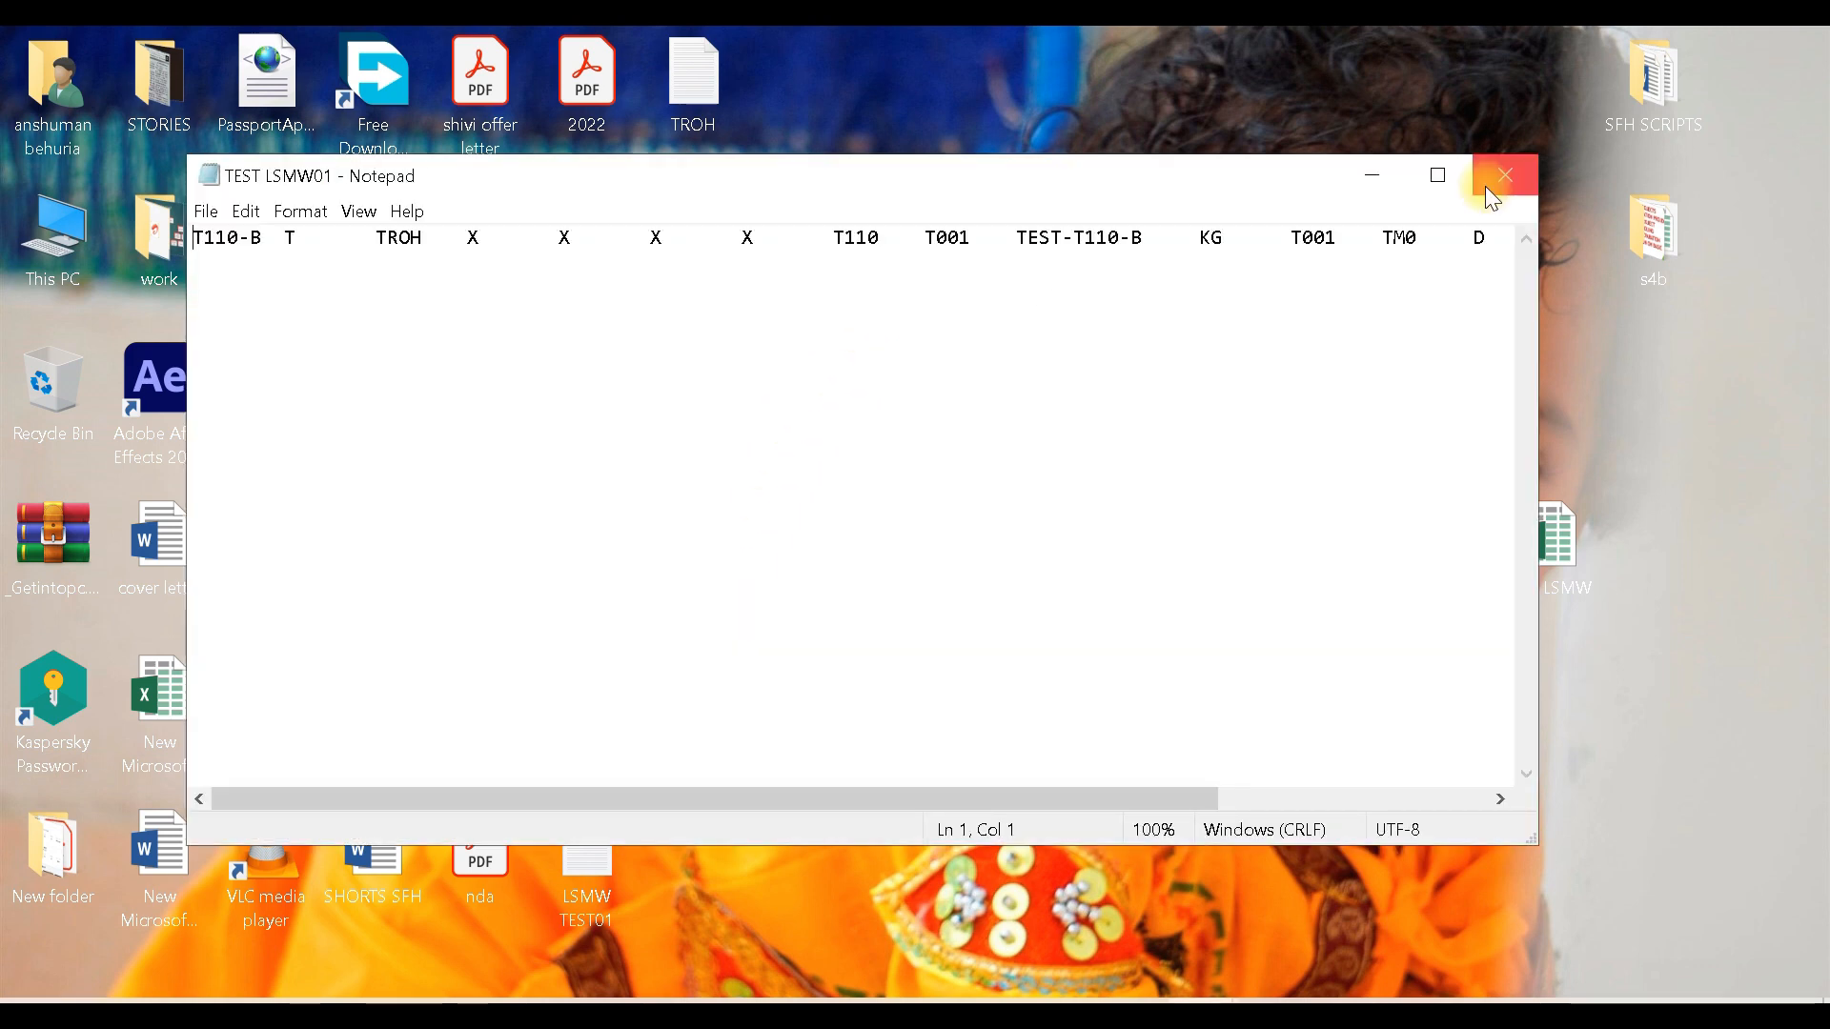
pyautogui.click(1433, 181)
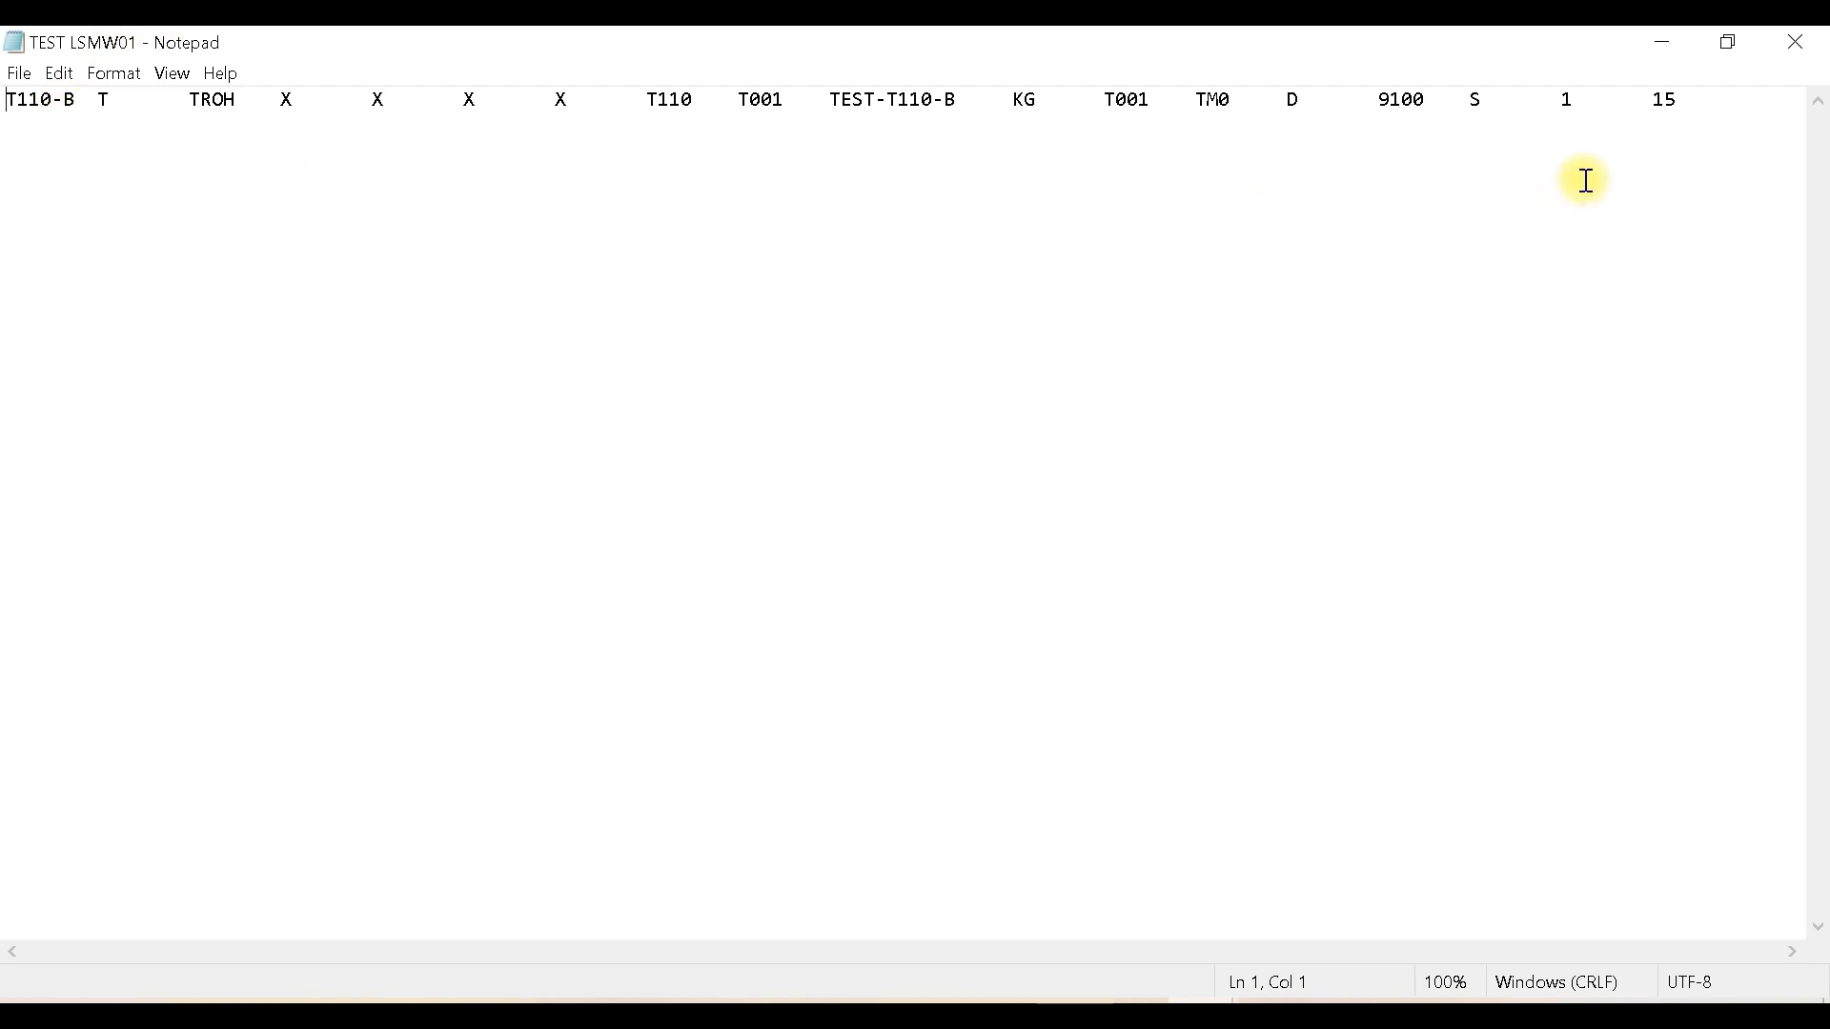
pyautogui.click(1797, 46)
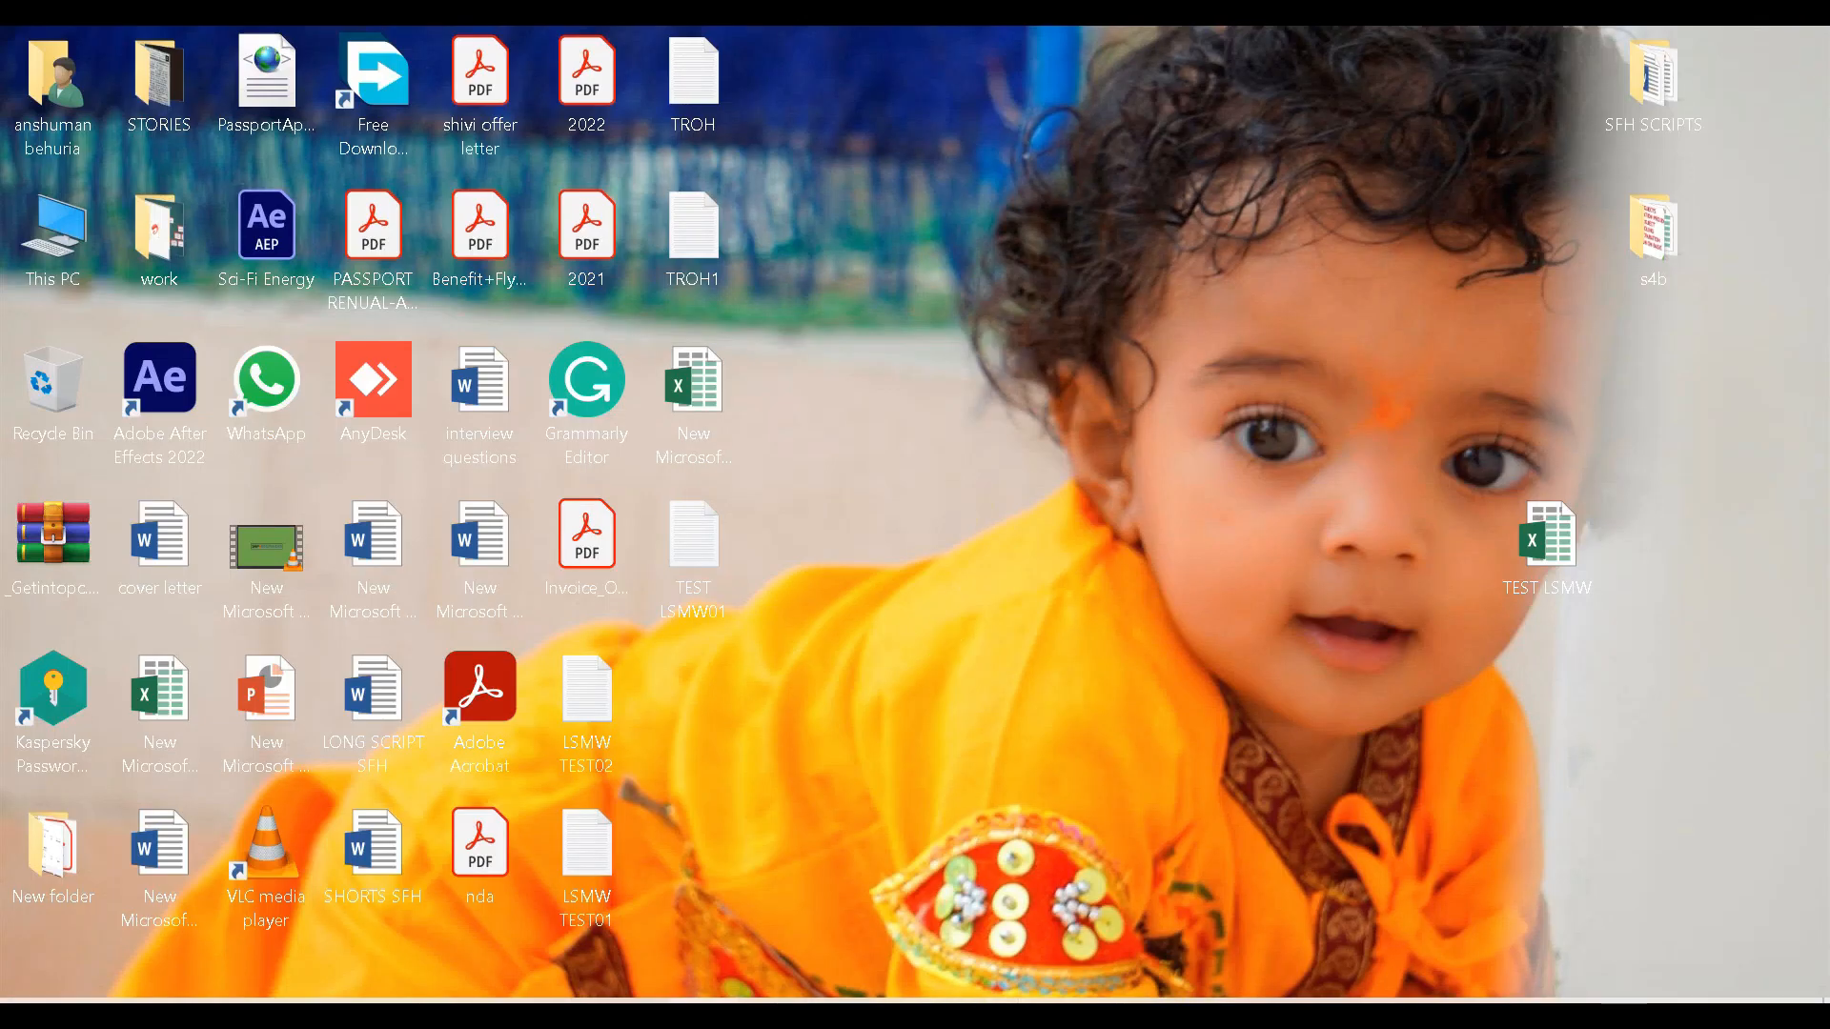
# Step: Switch to SAP, leave the object overview and open Maintain Source Structures for LSMW01 in change mode
pyautogui.moveTo(982, 1016)
pyautogui.click(1042, 893)
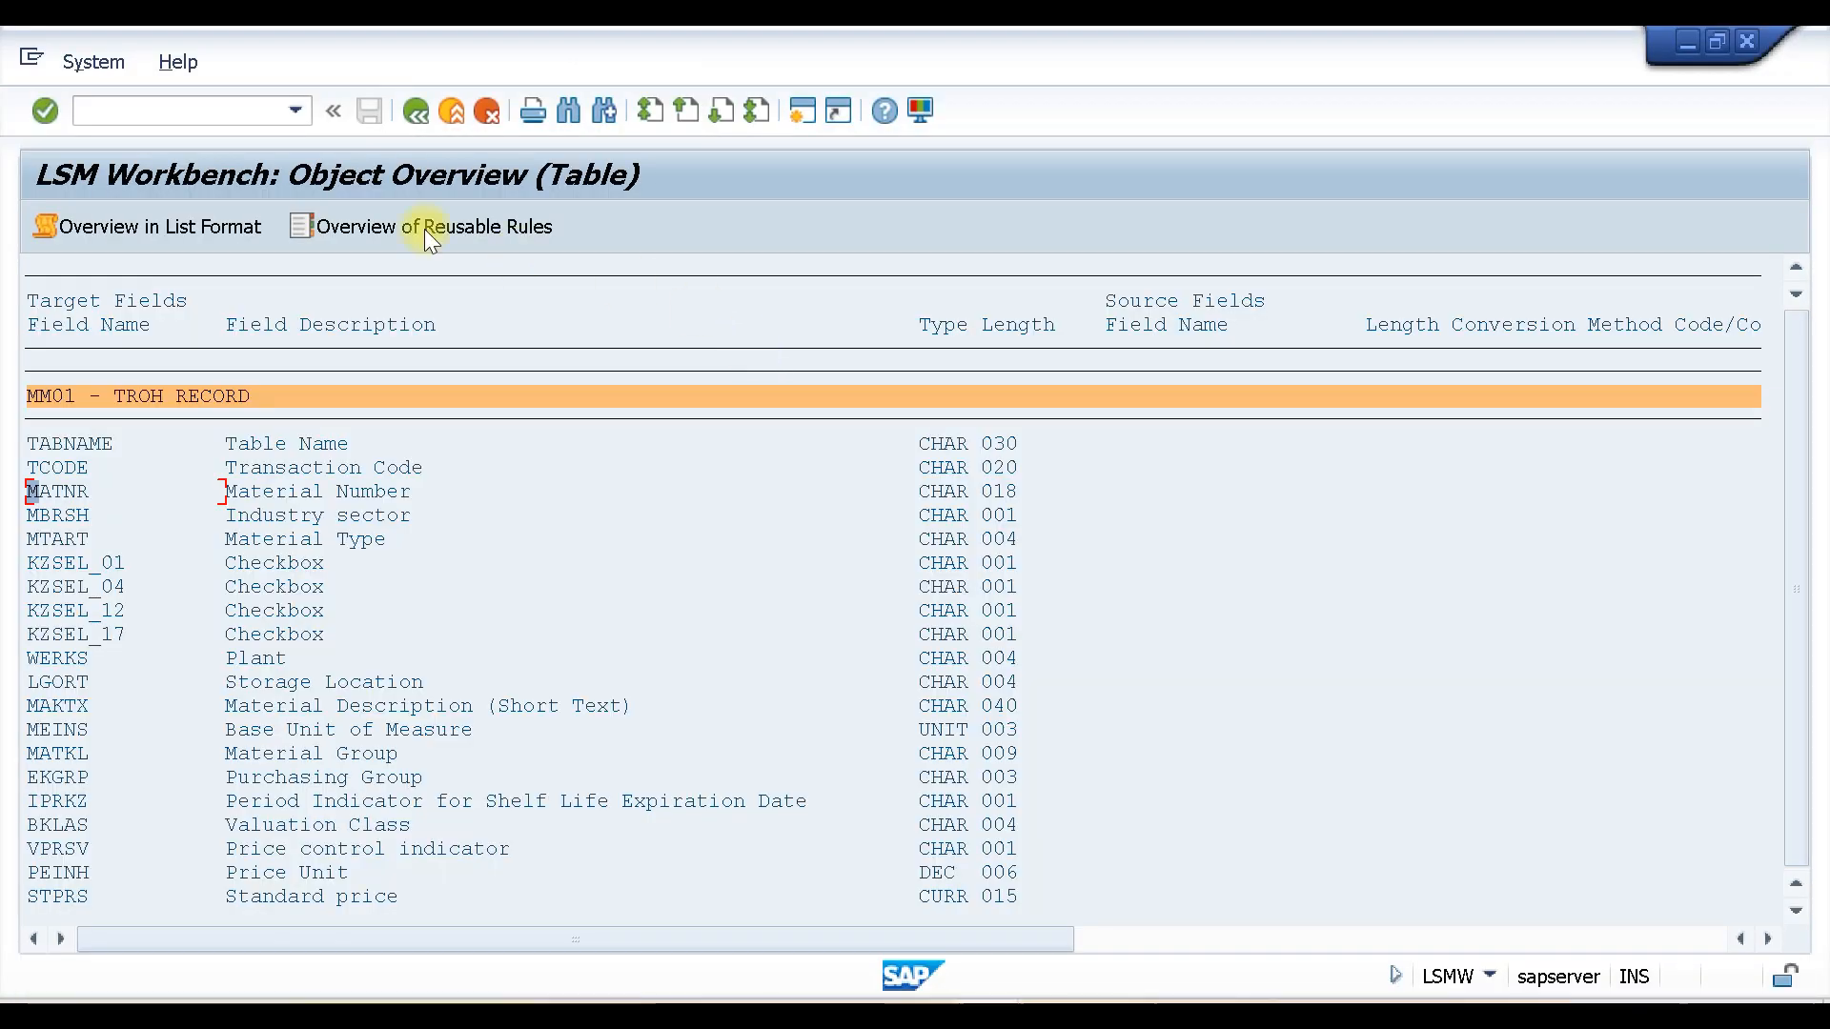
pyautogui.click(415, 112)
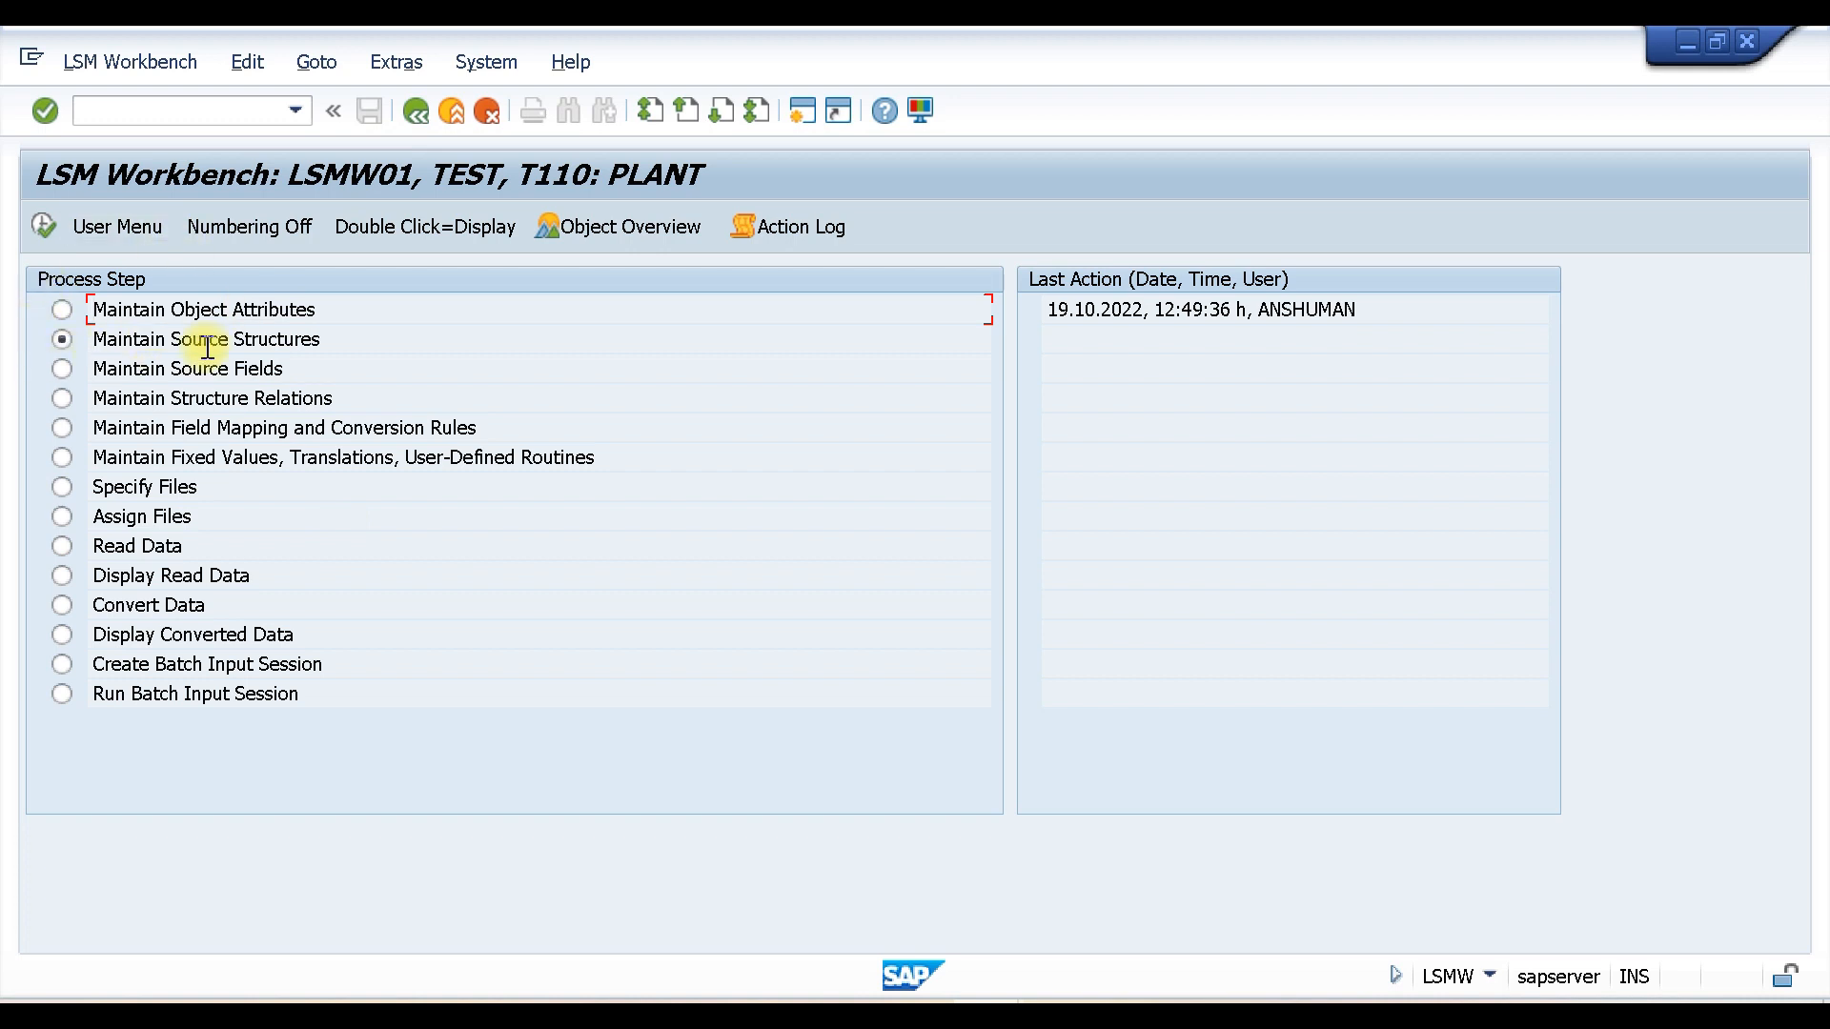
pyautogui.click(44, 226)
pyautogui.click(40, 226)
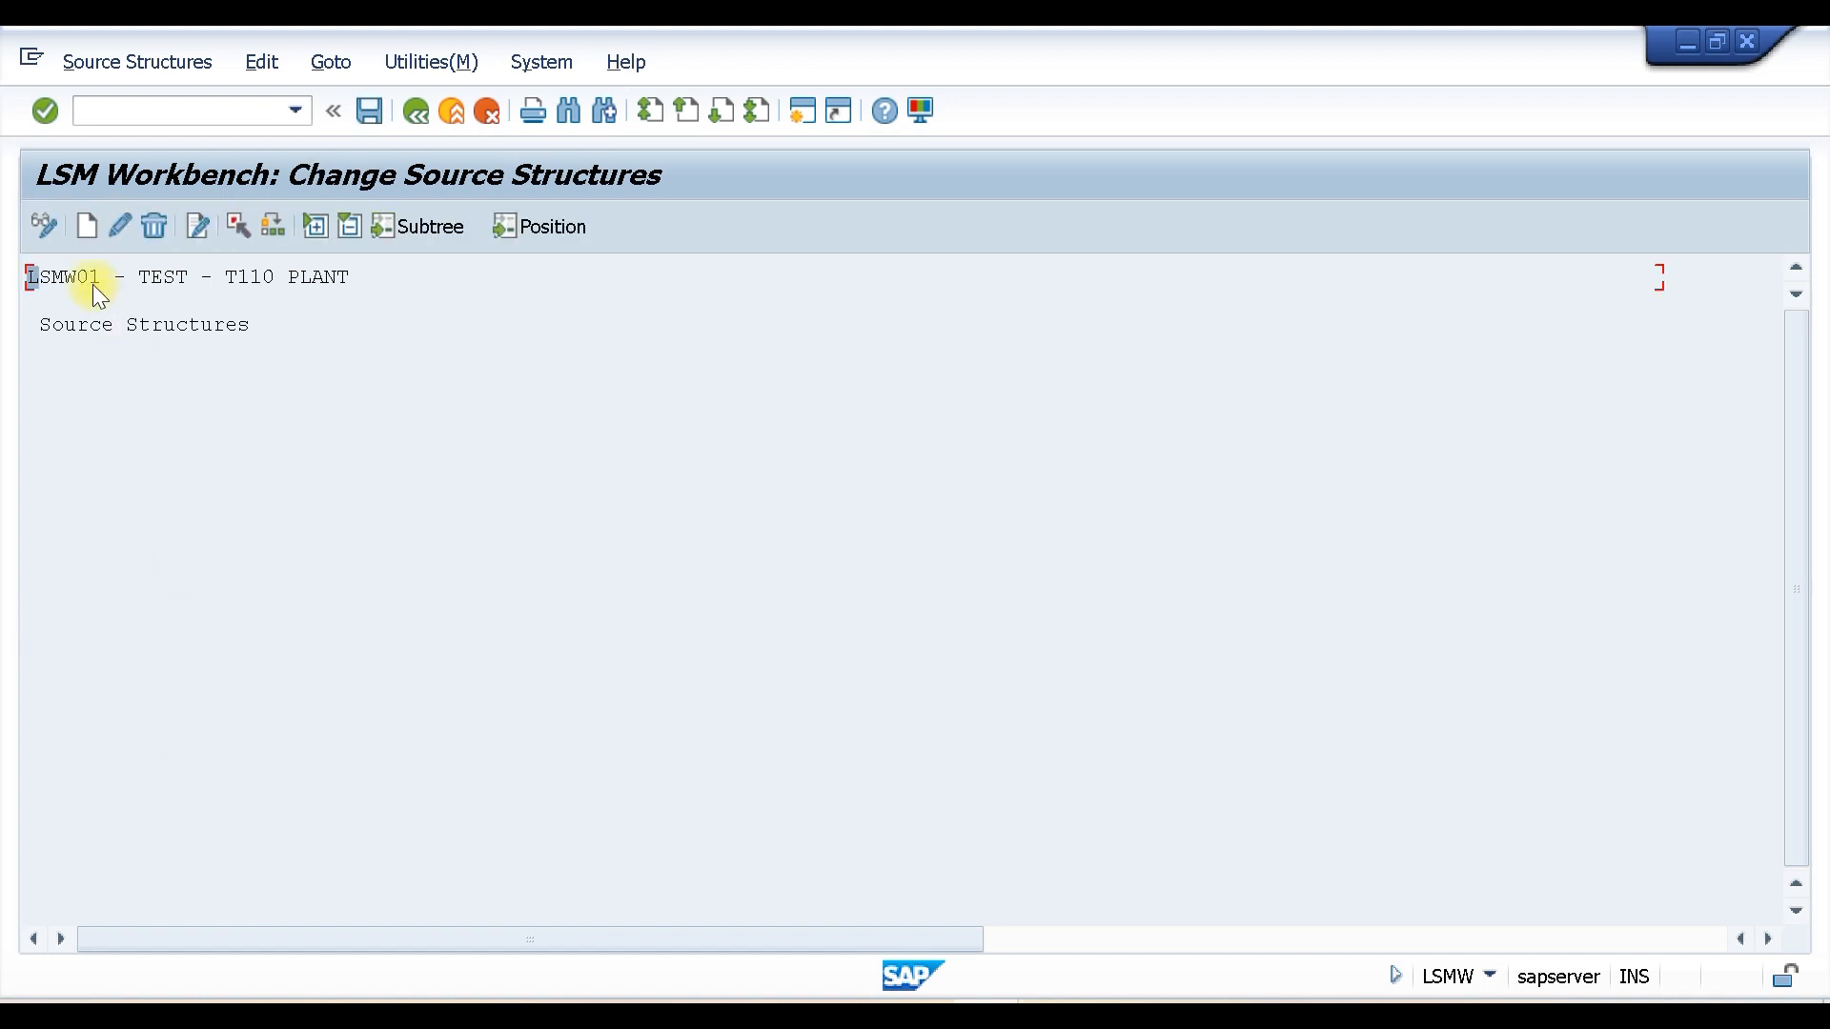
# Step: Try to create a source structure named T110-B with the description TEST MATERIAL
pyautogui.click(84, 227)
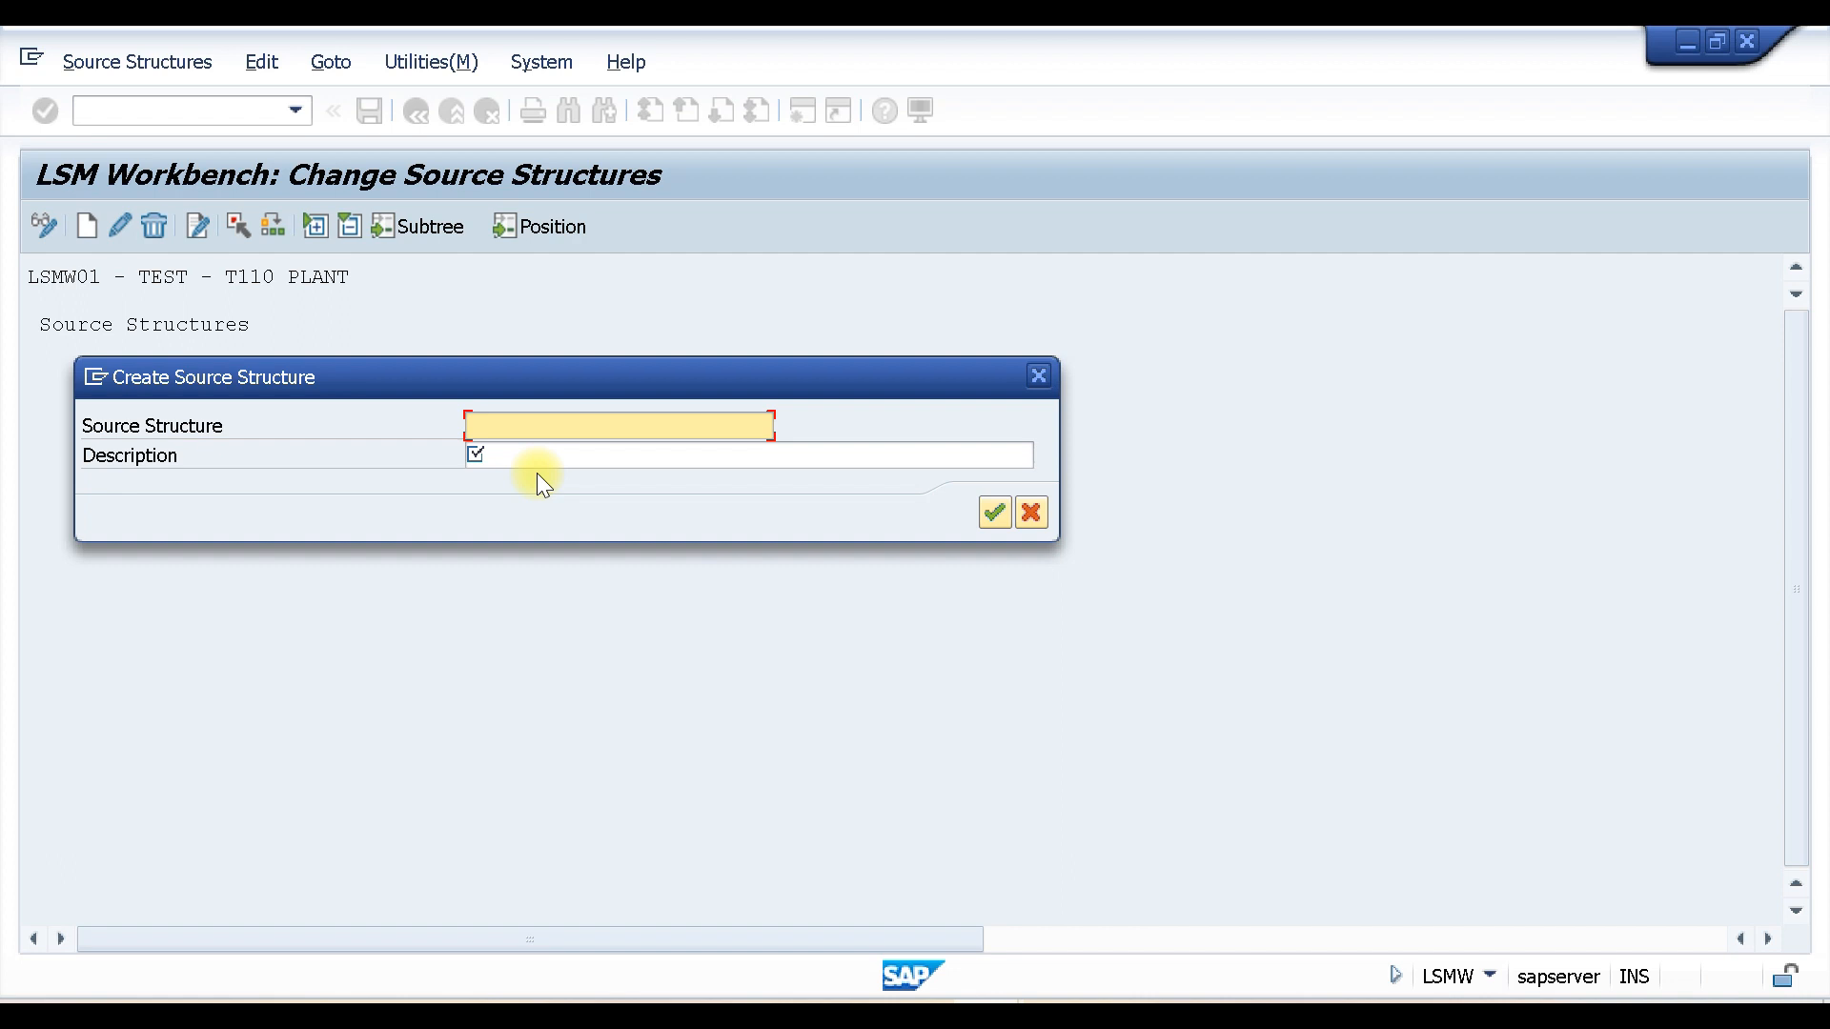
pyautogui.write('T110-B')
pyautogui.click(532, 456)
pyautogui.write('TEST MATERIAL')
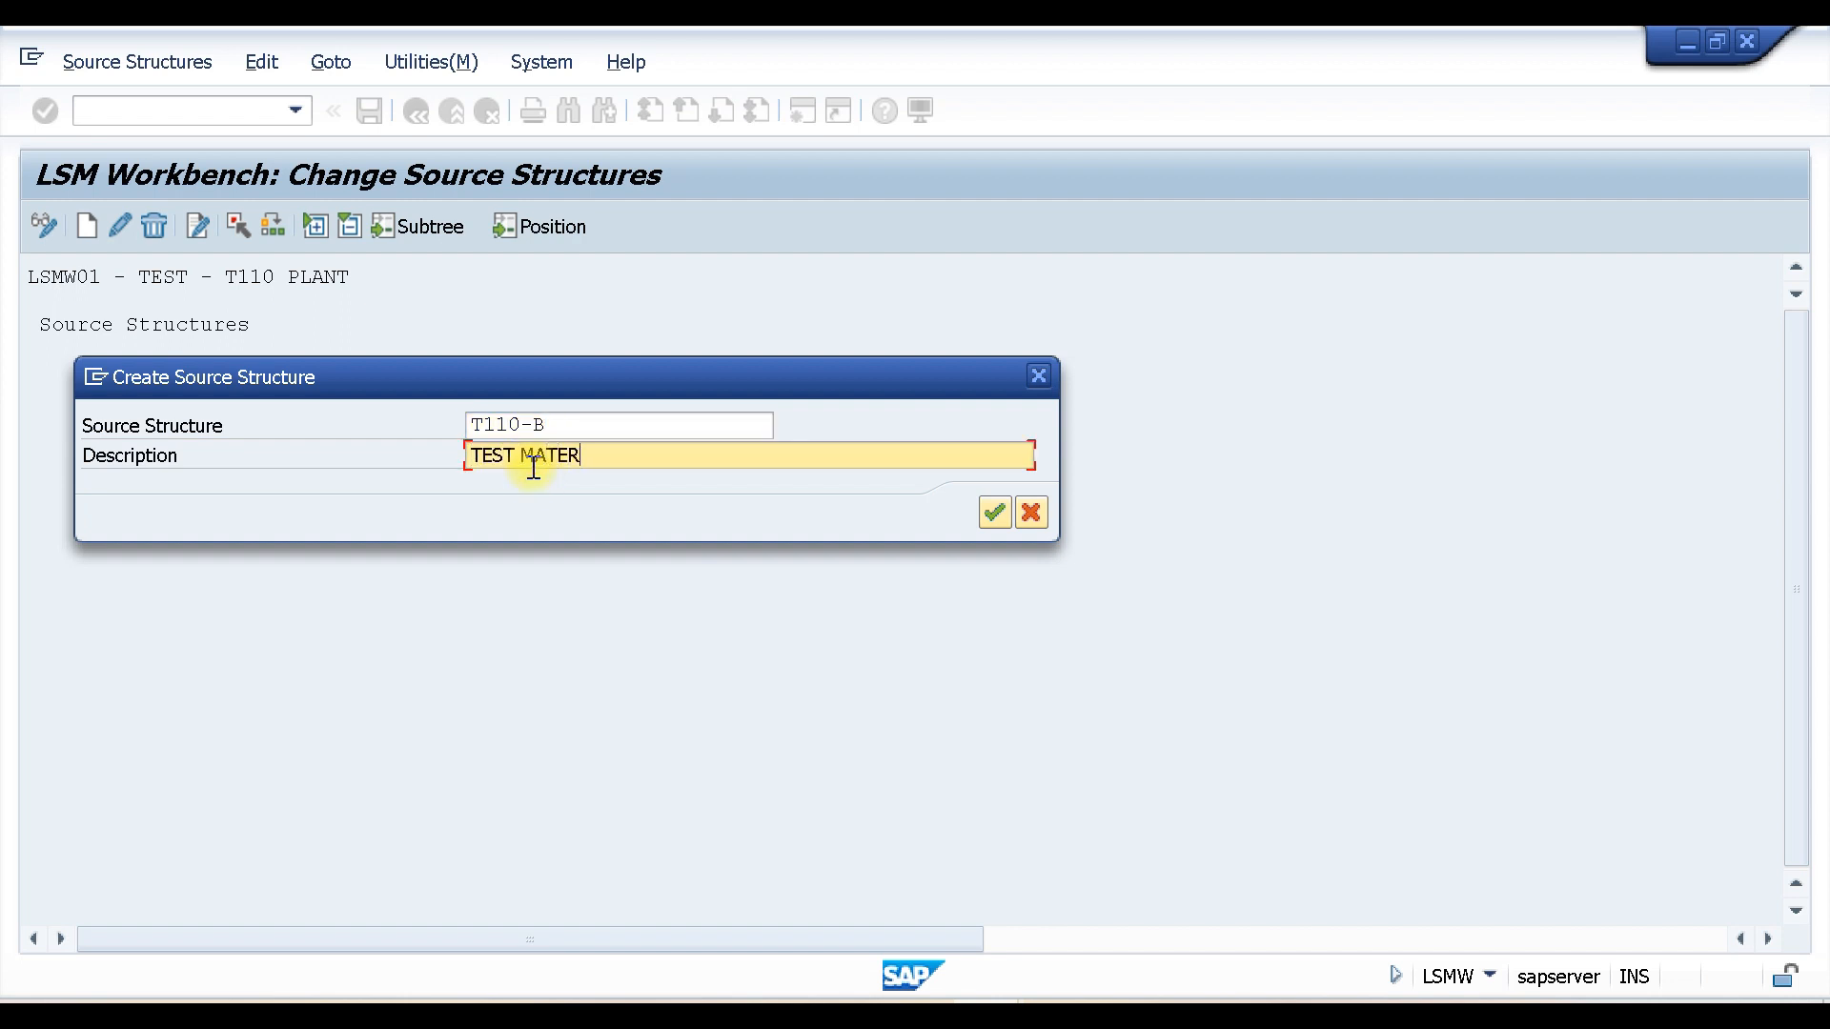
pyautogui.click(995, 513)
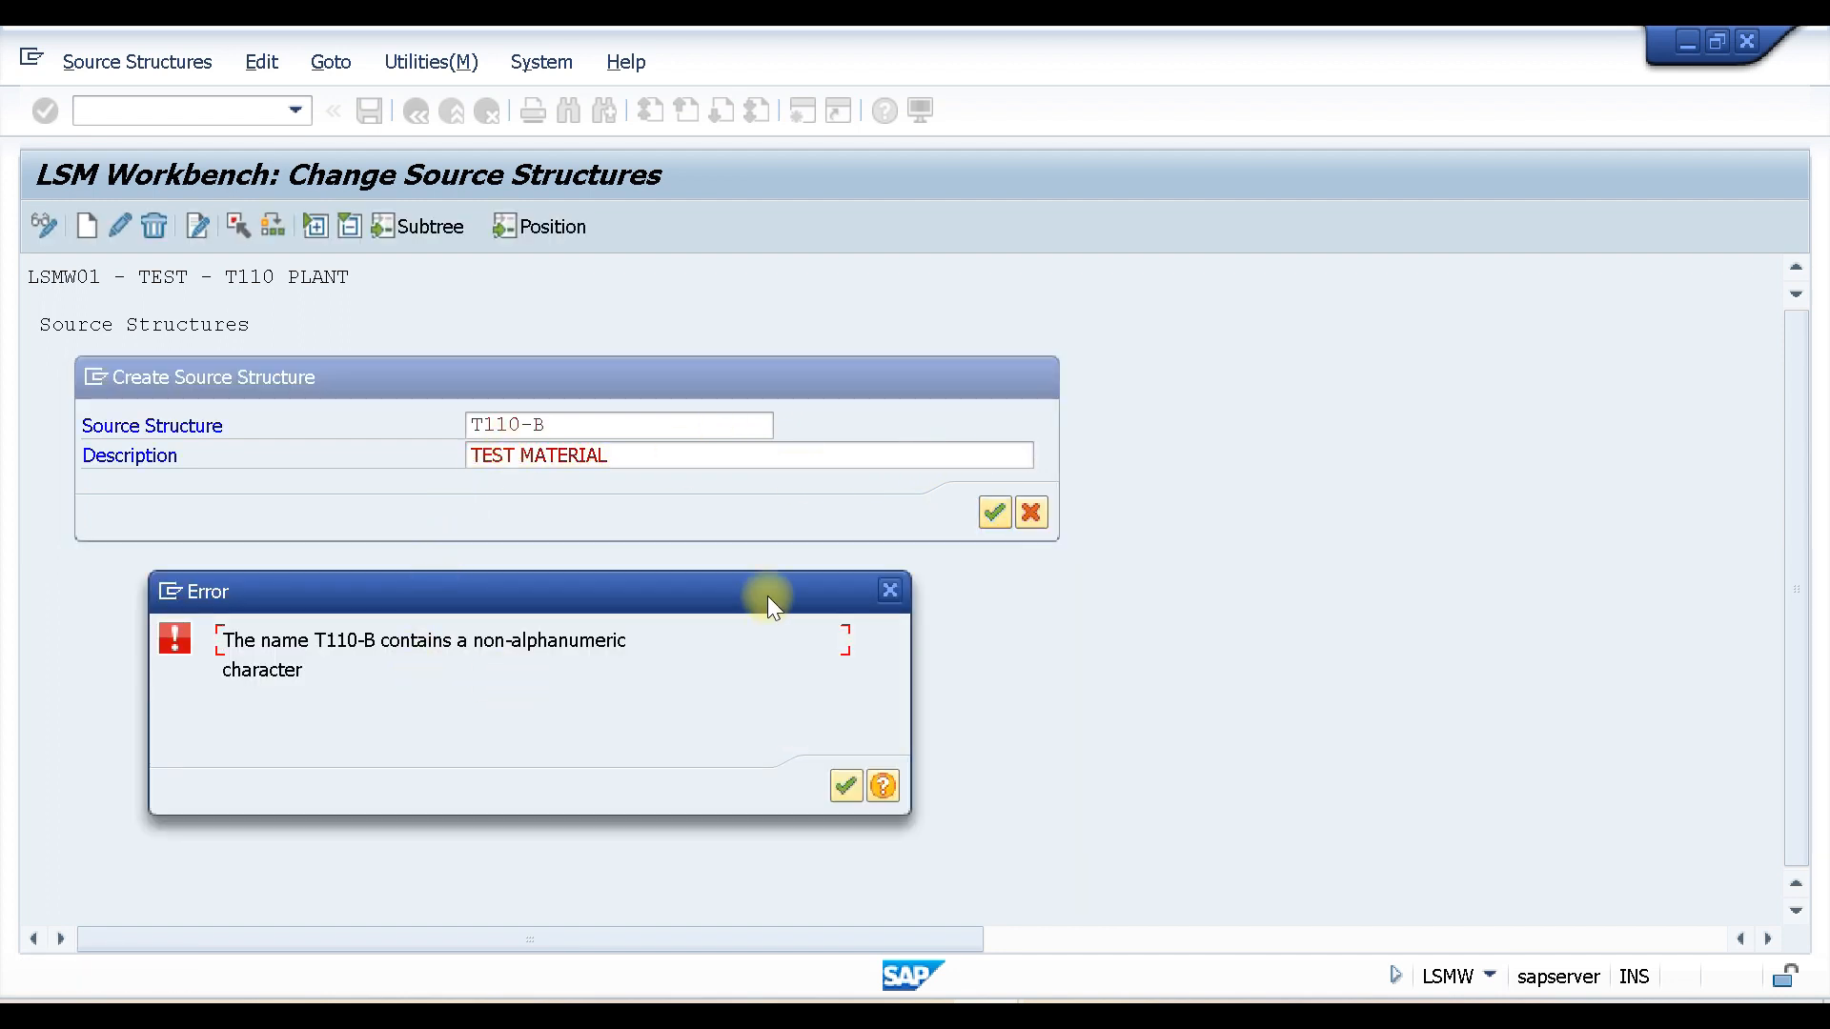
pyautogui.click(891, 590)
# Step: Correct the source structure name to T110B, create and save it, and return to the process steps
pyautogui.click(531, 424)
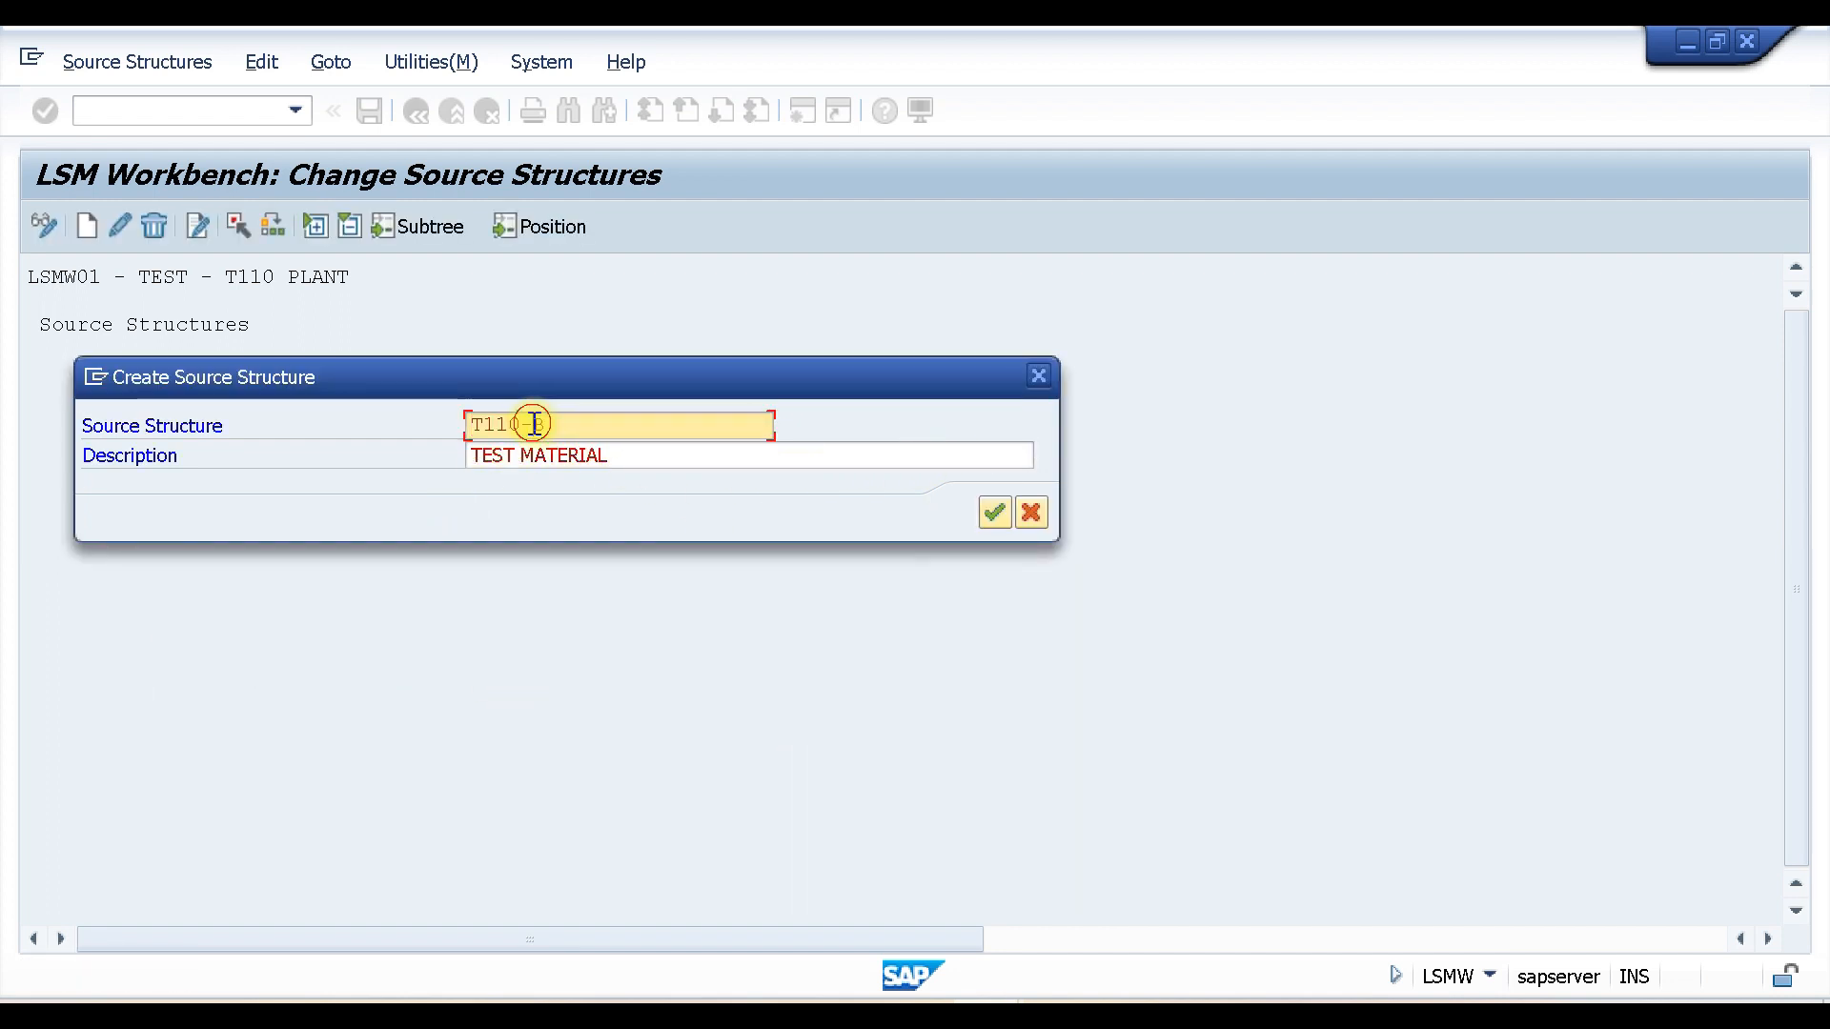
pyautogui.press('BackSpace')
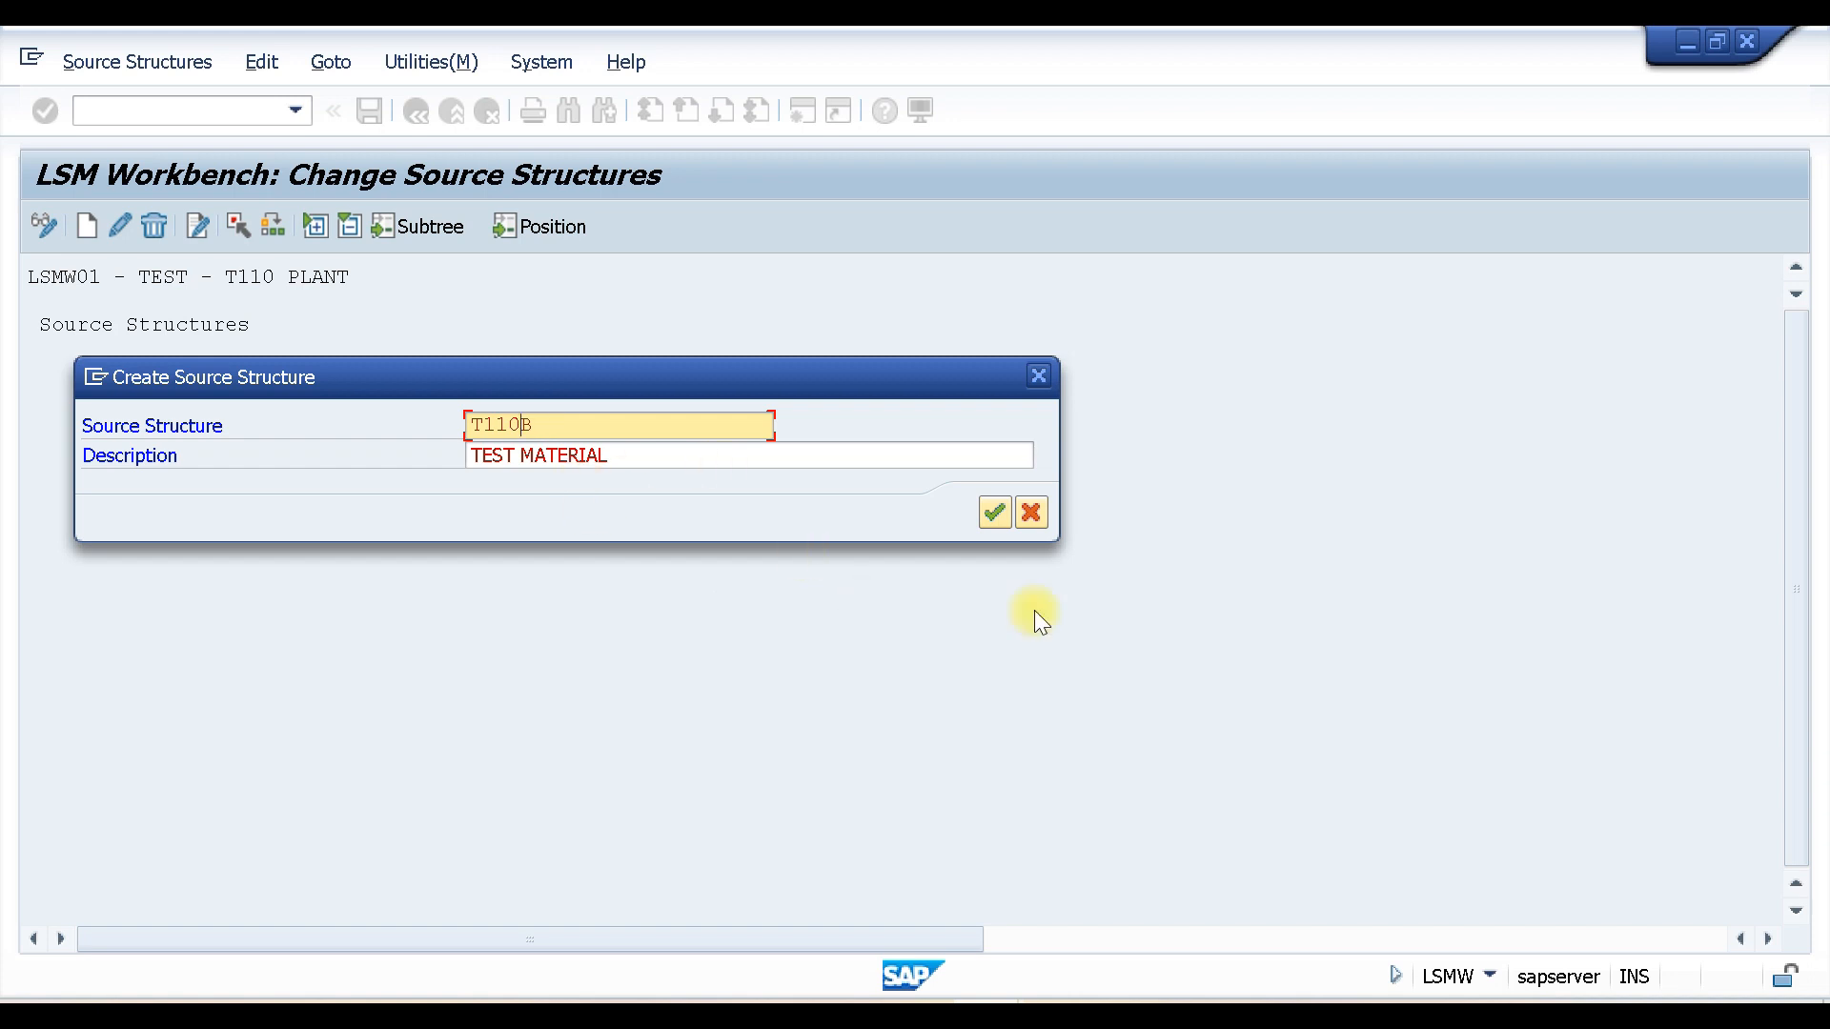
pyautogui.click(992, 513)
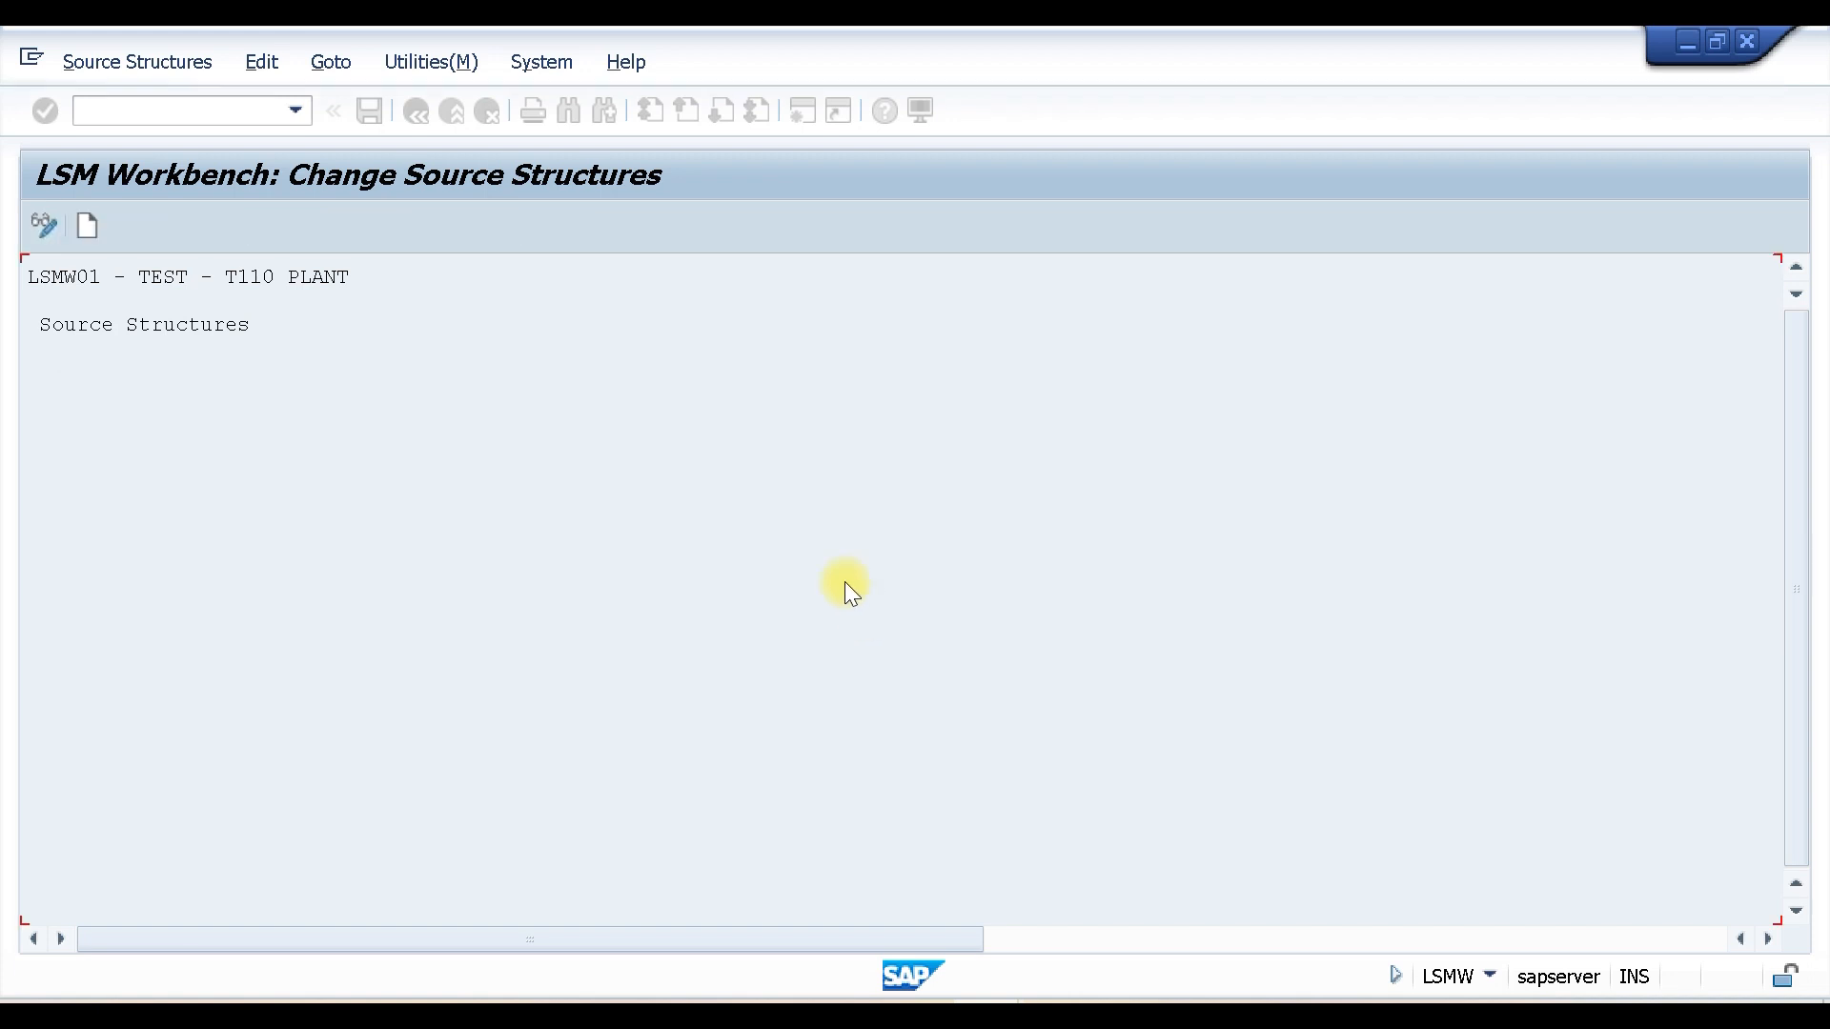
pyautogui.click(377, 105)
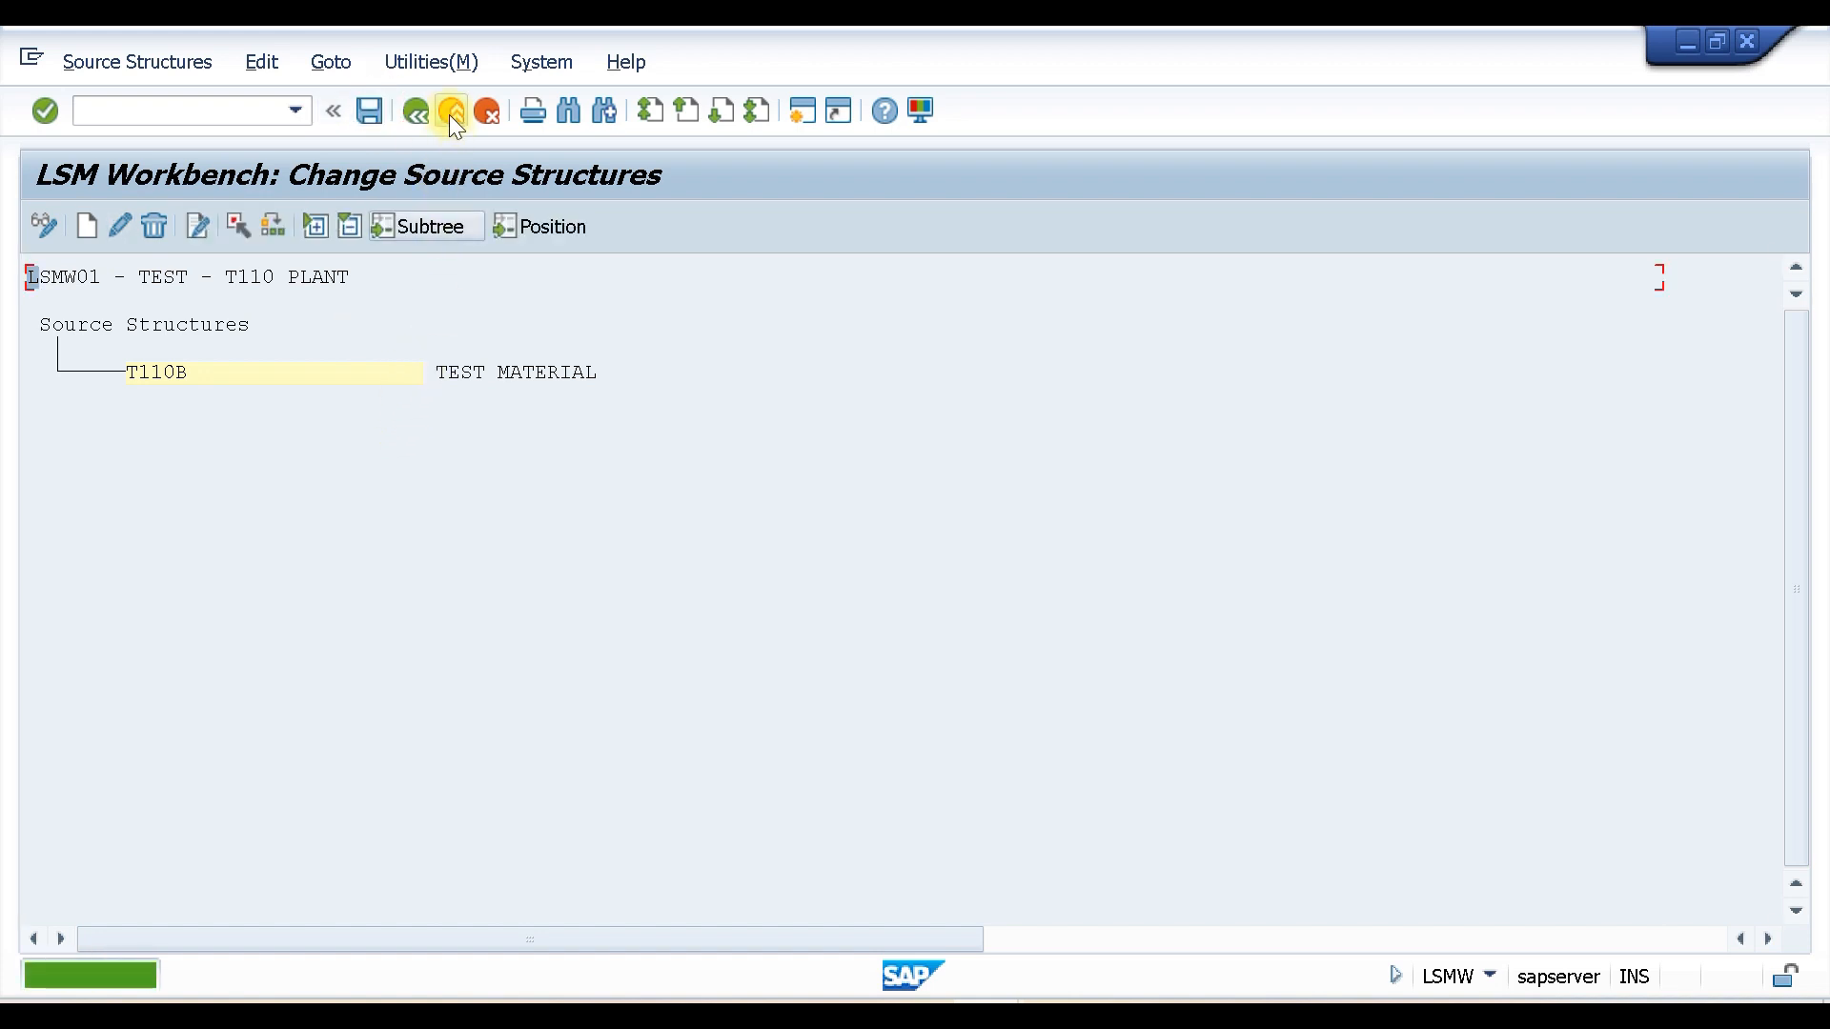
pyautogui.click(418, 110)
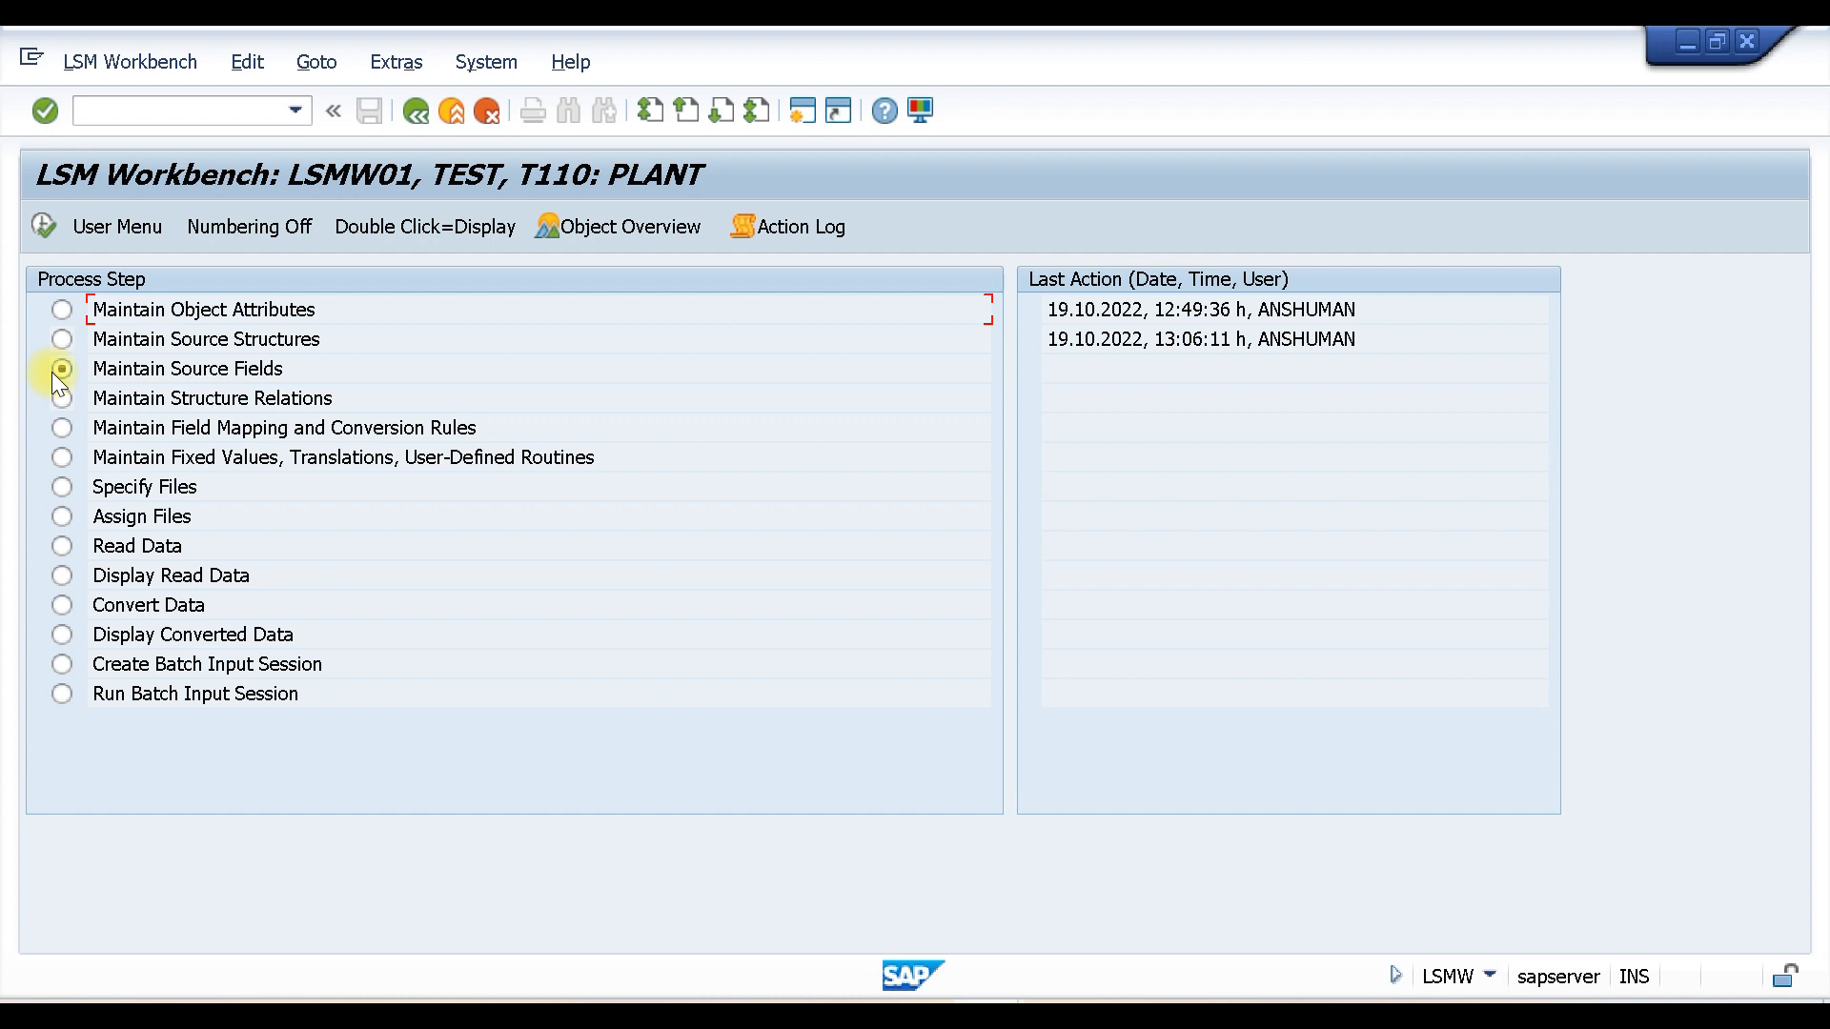
# Step: Open Maintain Source Fields in change mode and bring up the field table of source structure T110B
pyautogui.click(43, 227)
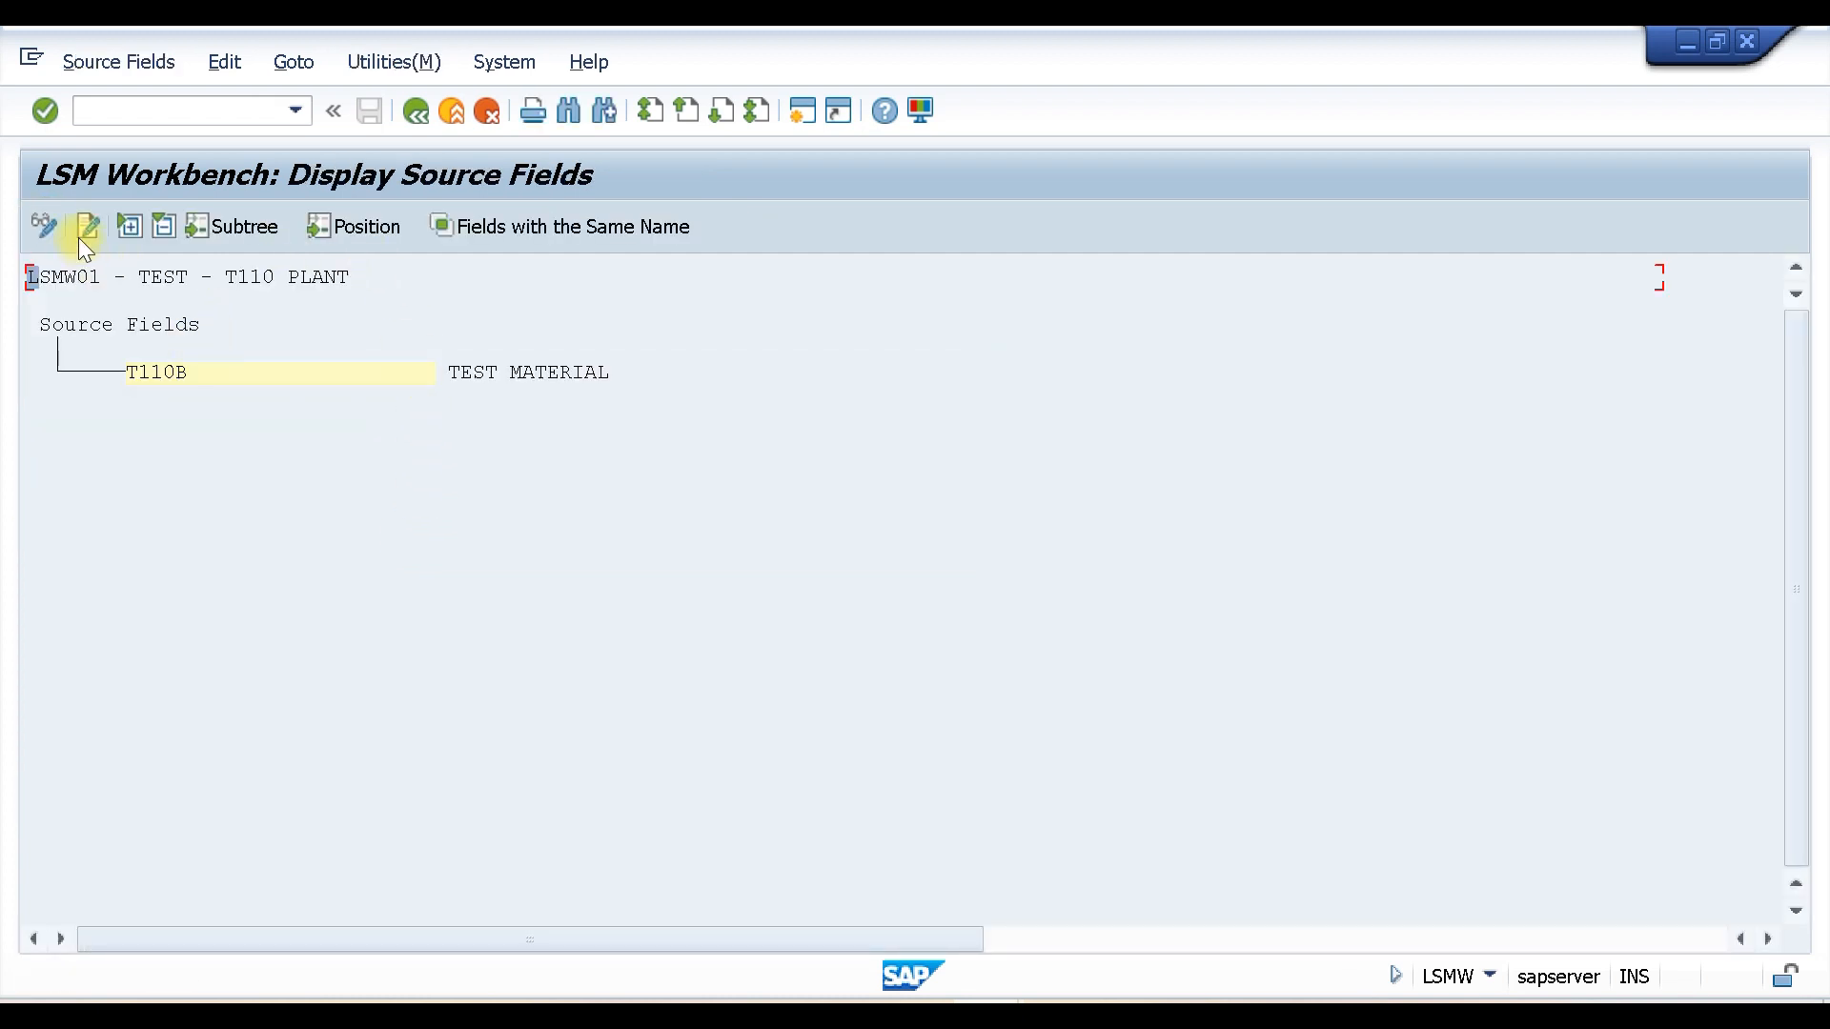
pyautogui.click(42, 225)
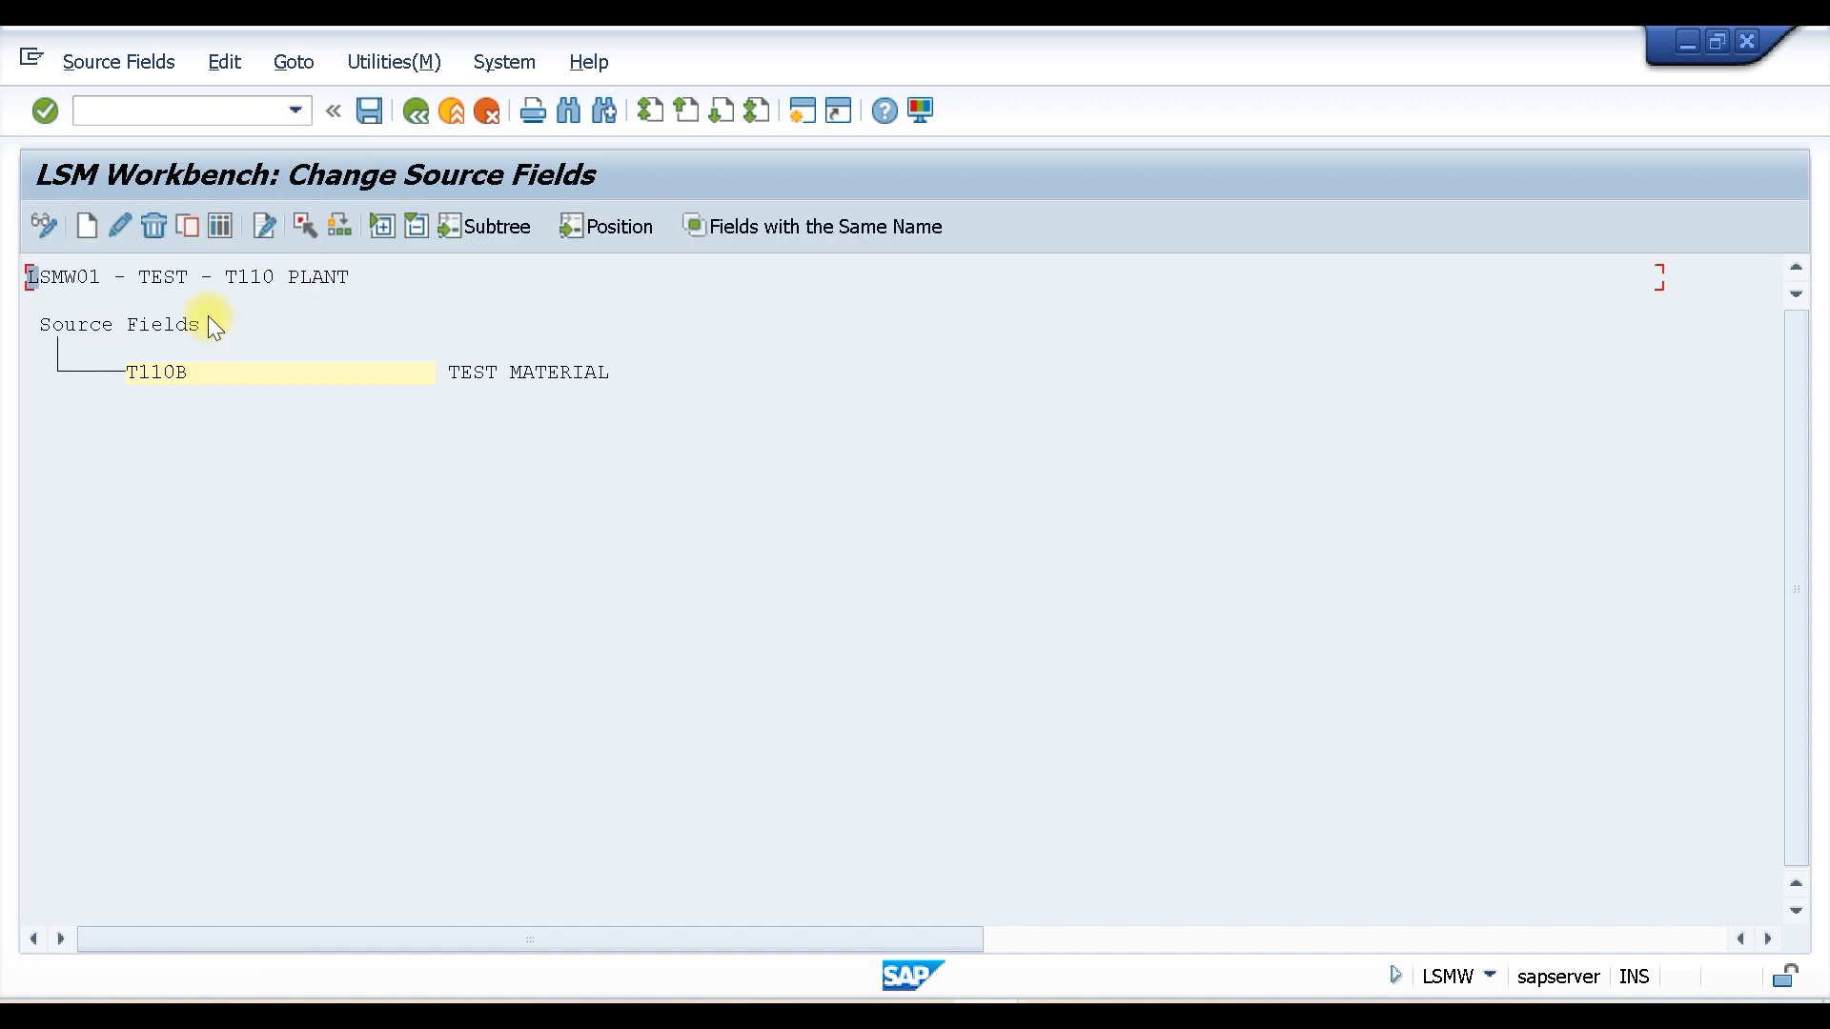
pyautogui.click(158, 370)
pyautogui.click(223, 226)
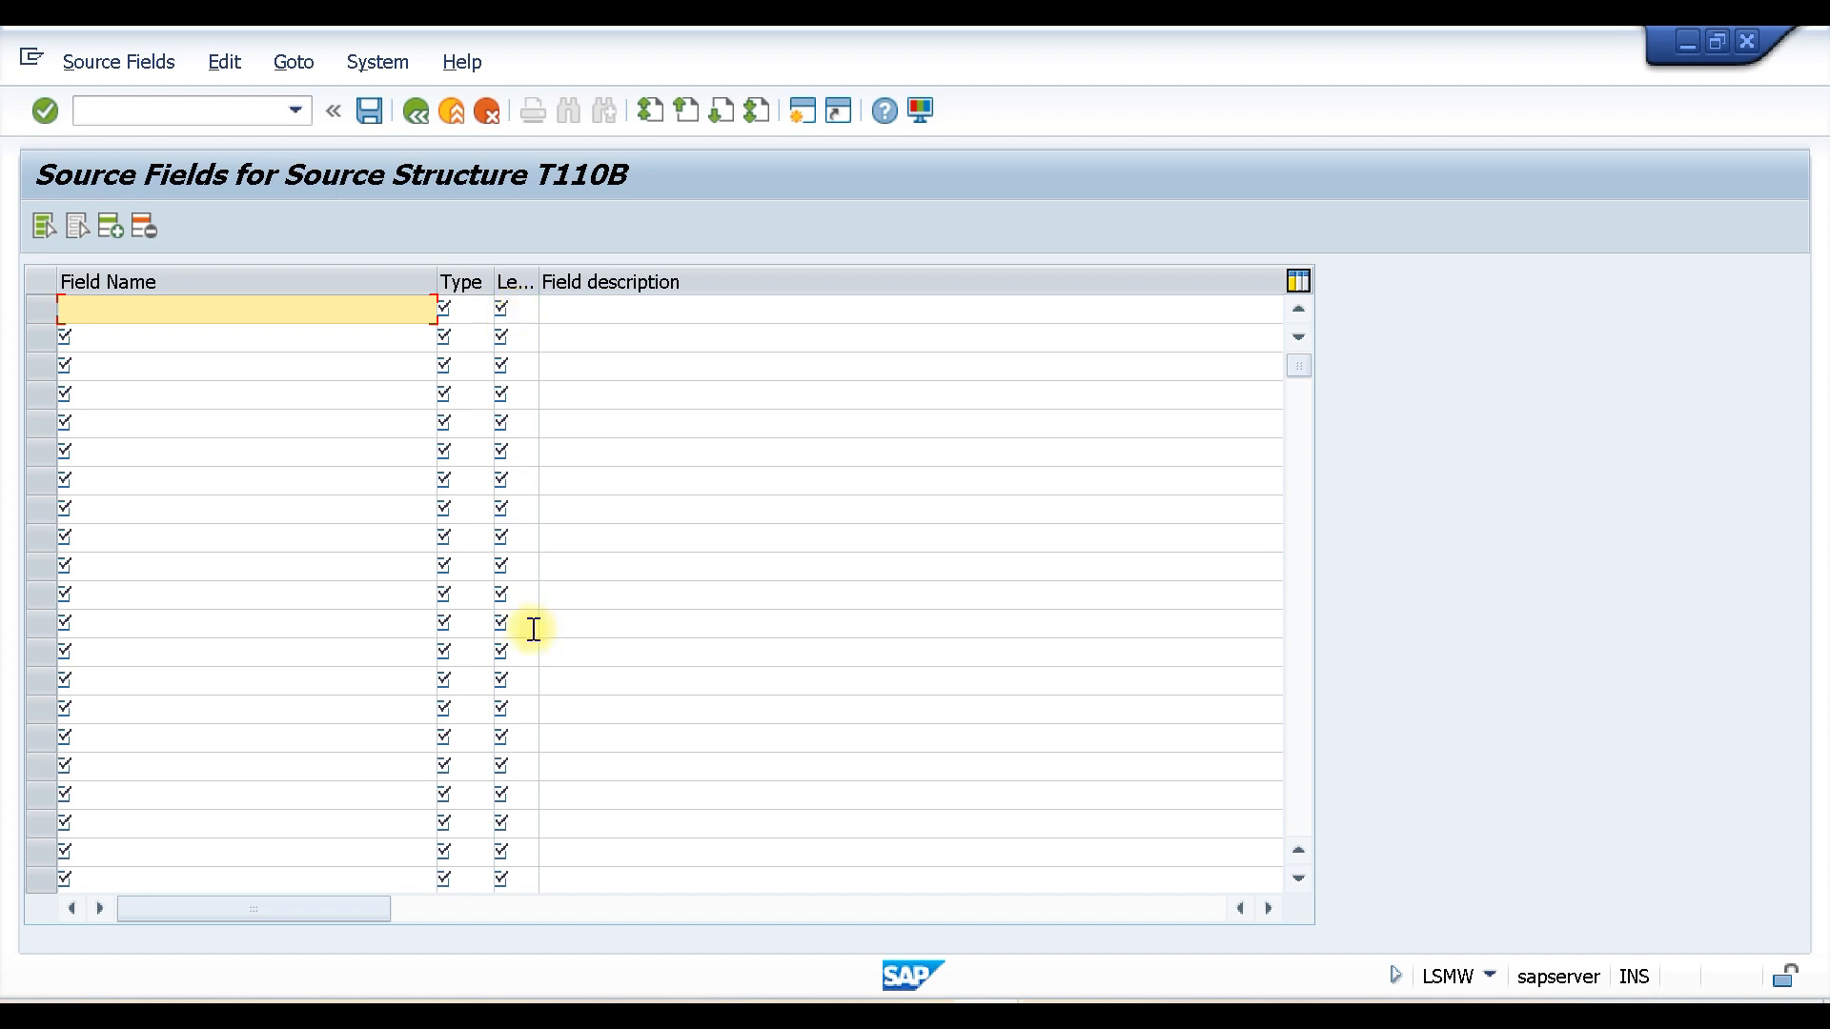
# Step: Copy the field names, types and lengths from the MAINTAIN sheet in Excel into T110B's source field table and confirm the entries
pyautogui.click(1059, 1015)
pyautogui.click(1129, 913)
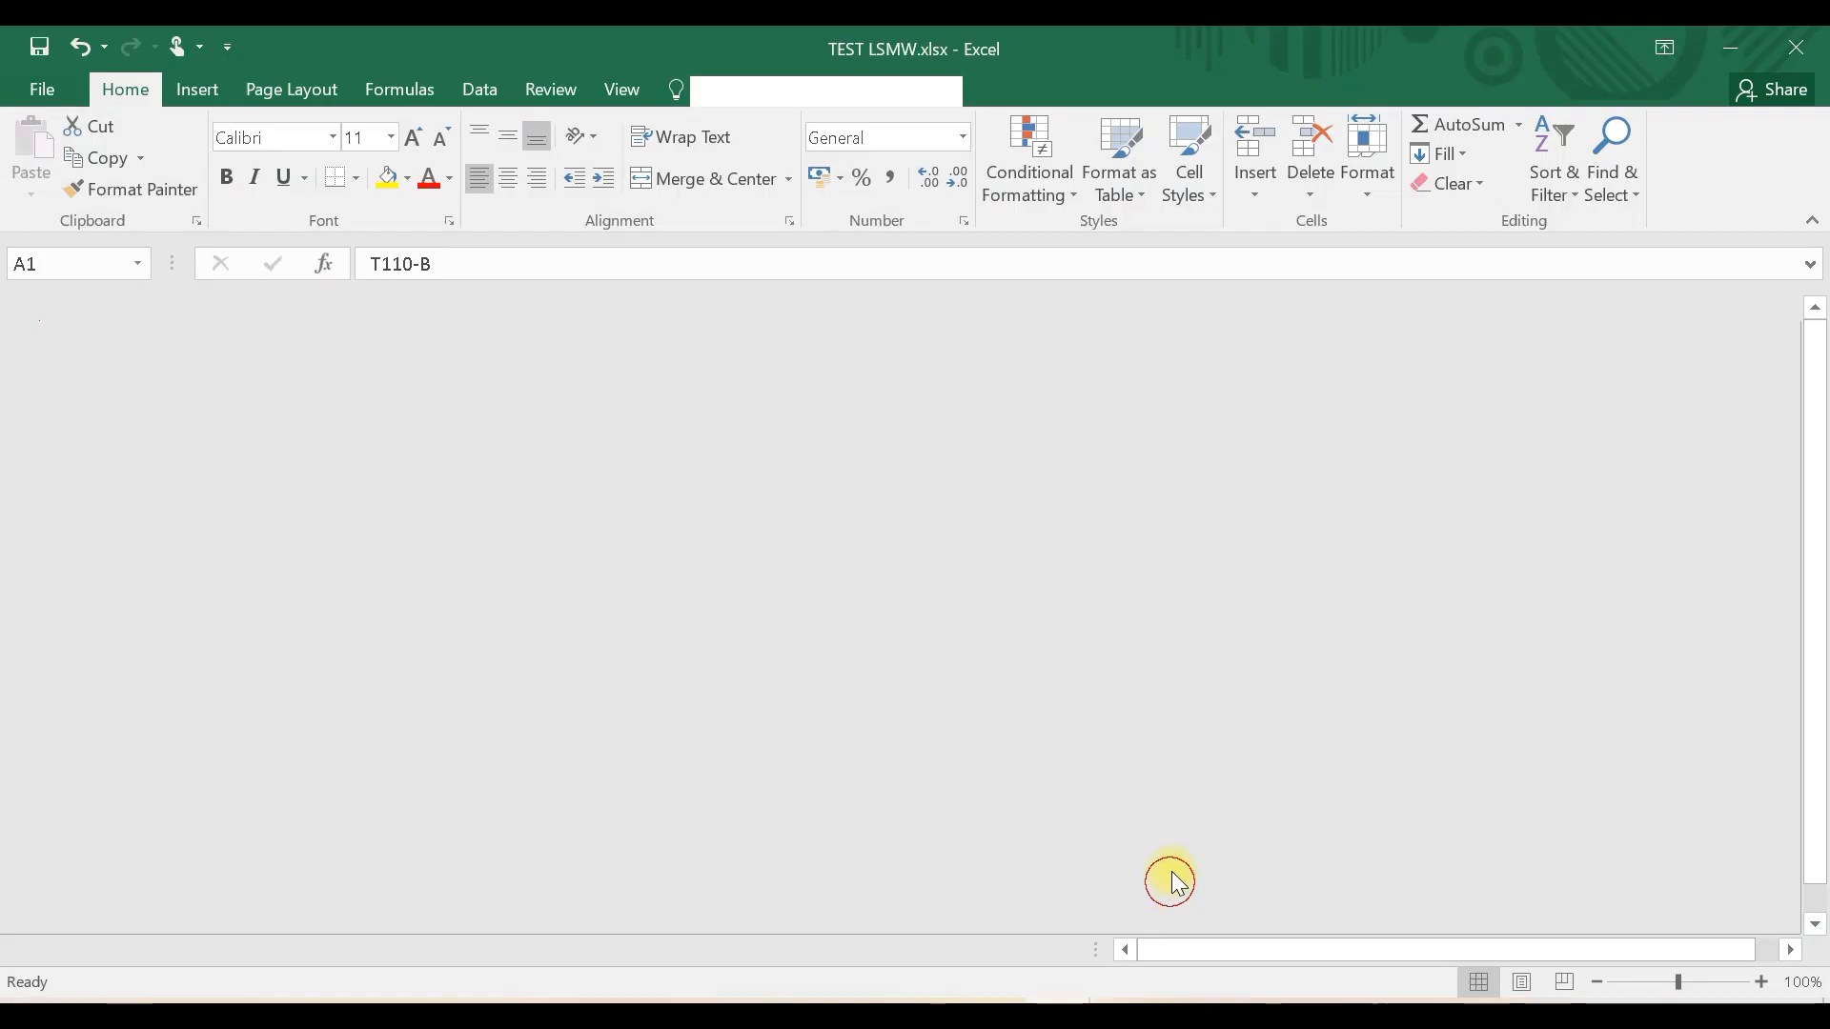
pyautogui.click(271, 948)
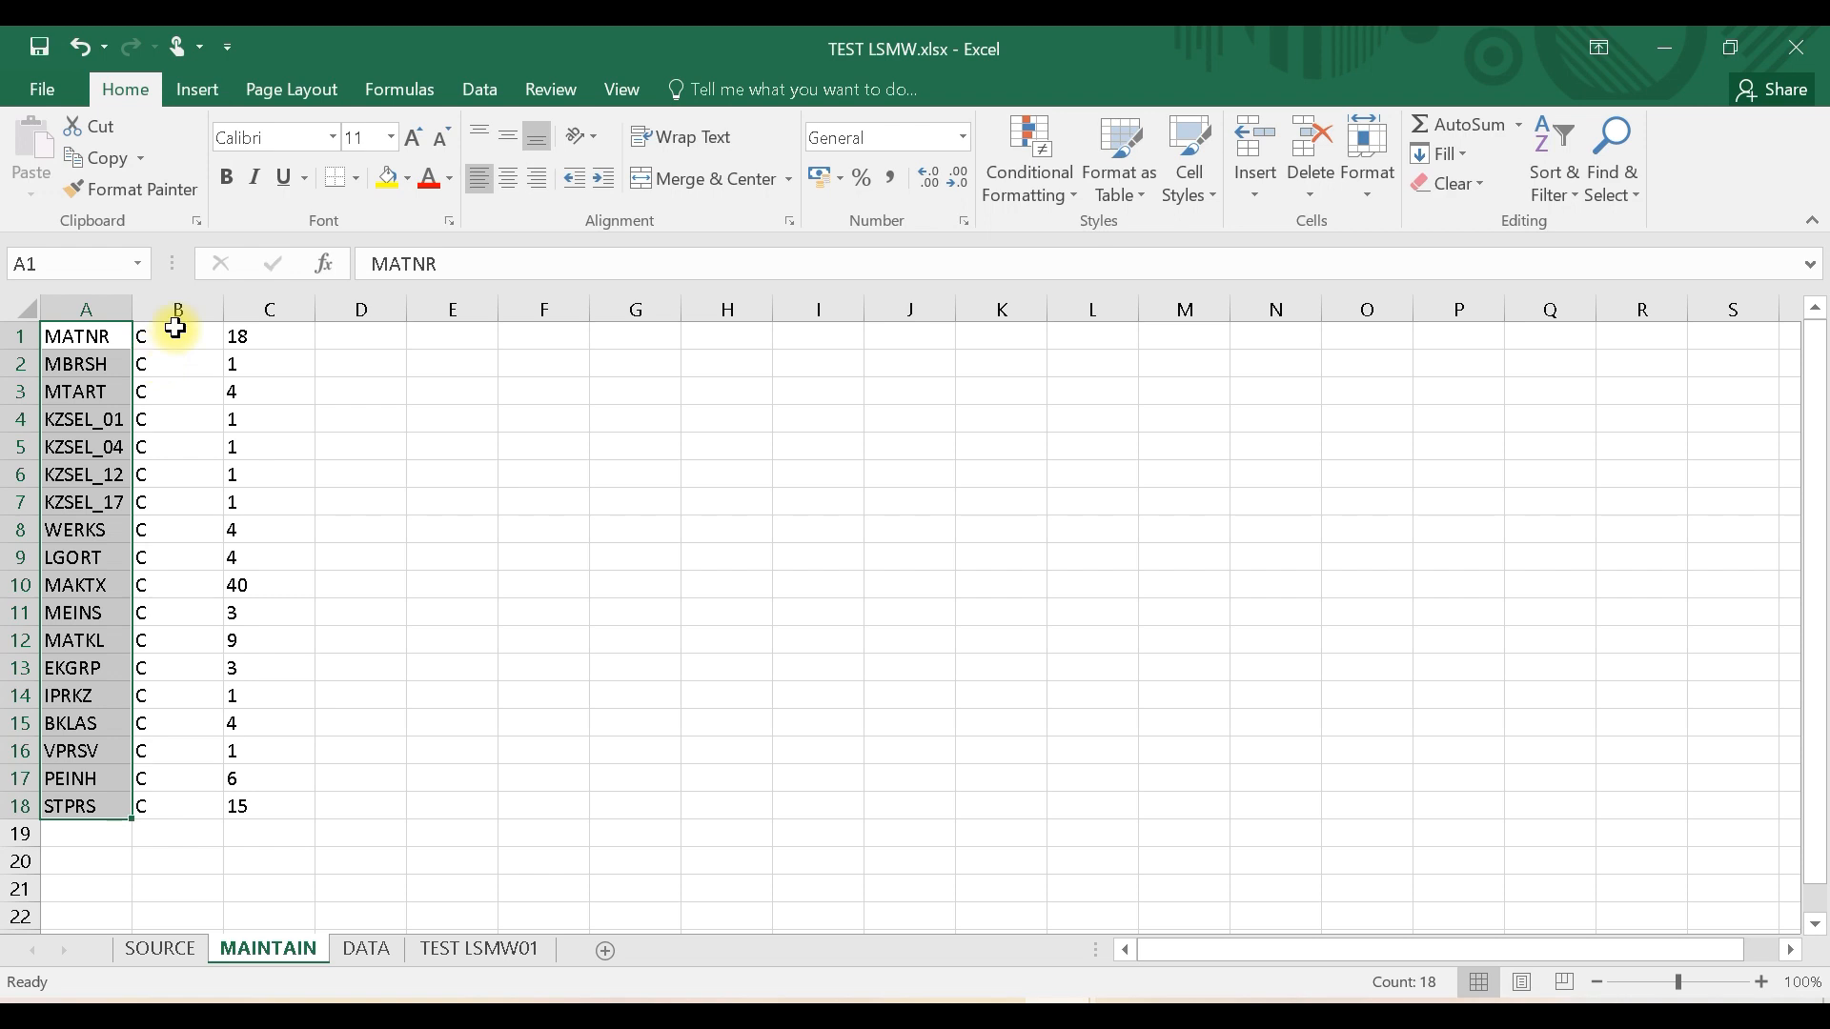
pyautogui.moveTo(81, 335); pyautogui.dragTo(281, 806)
pyautogui.hotkey('ctrl', 'c')
pyautogui.hotkey('alt', 'Tab')
pyautogui.click(139, 303)
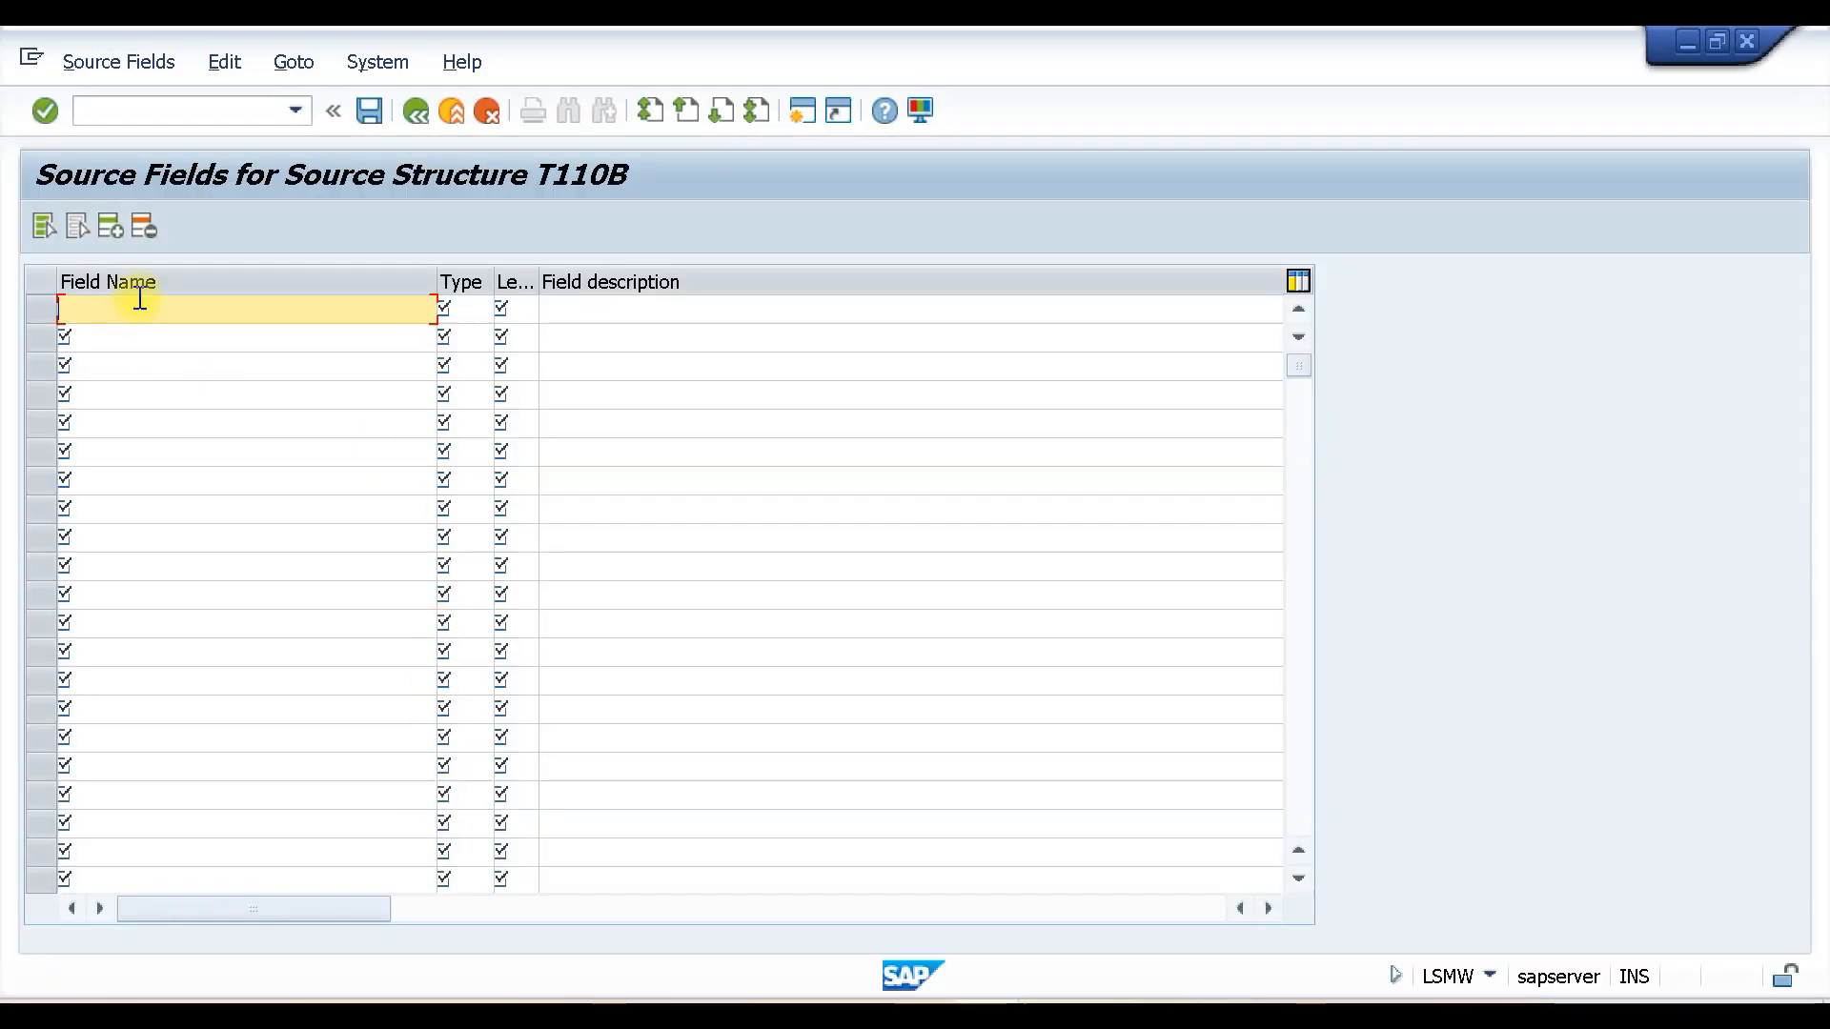
pyautogui.hotkey('ctrl', 'v')
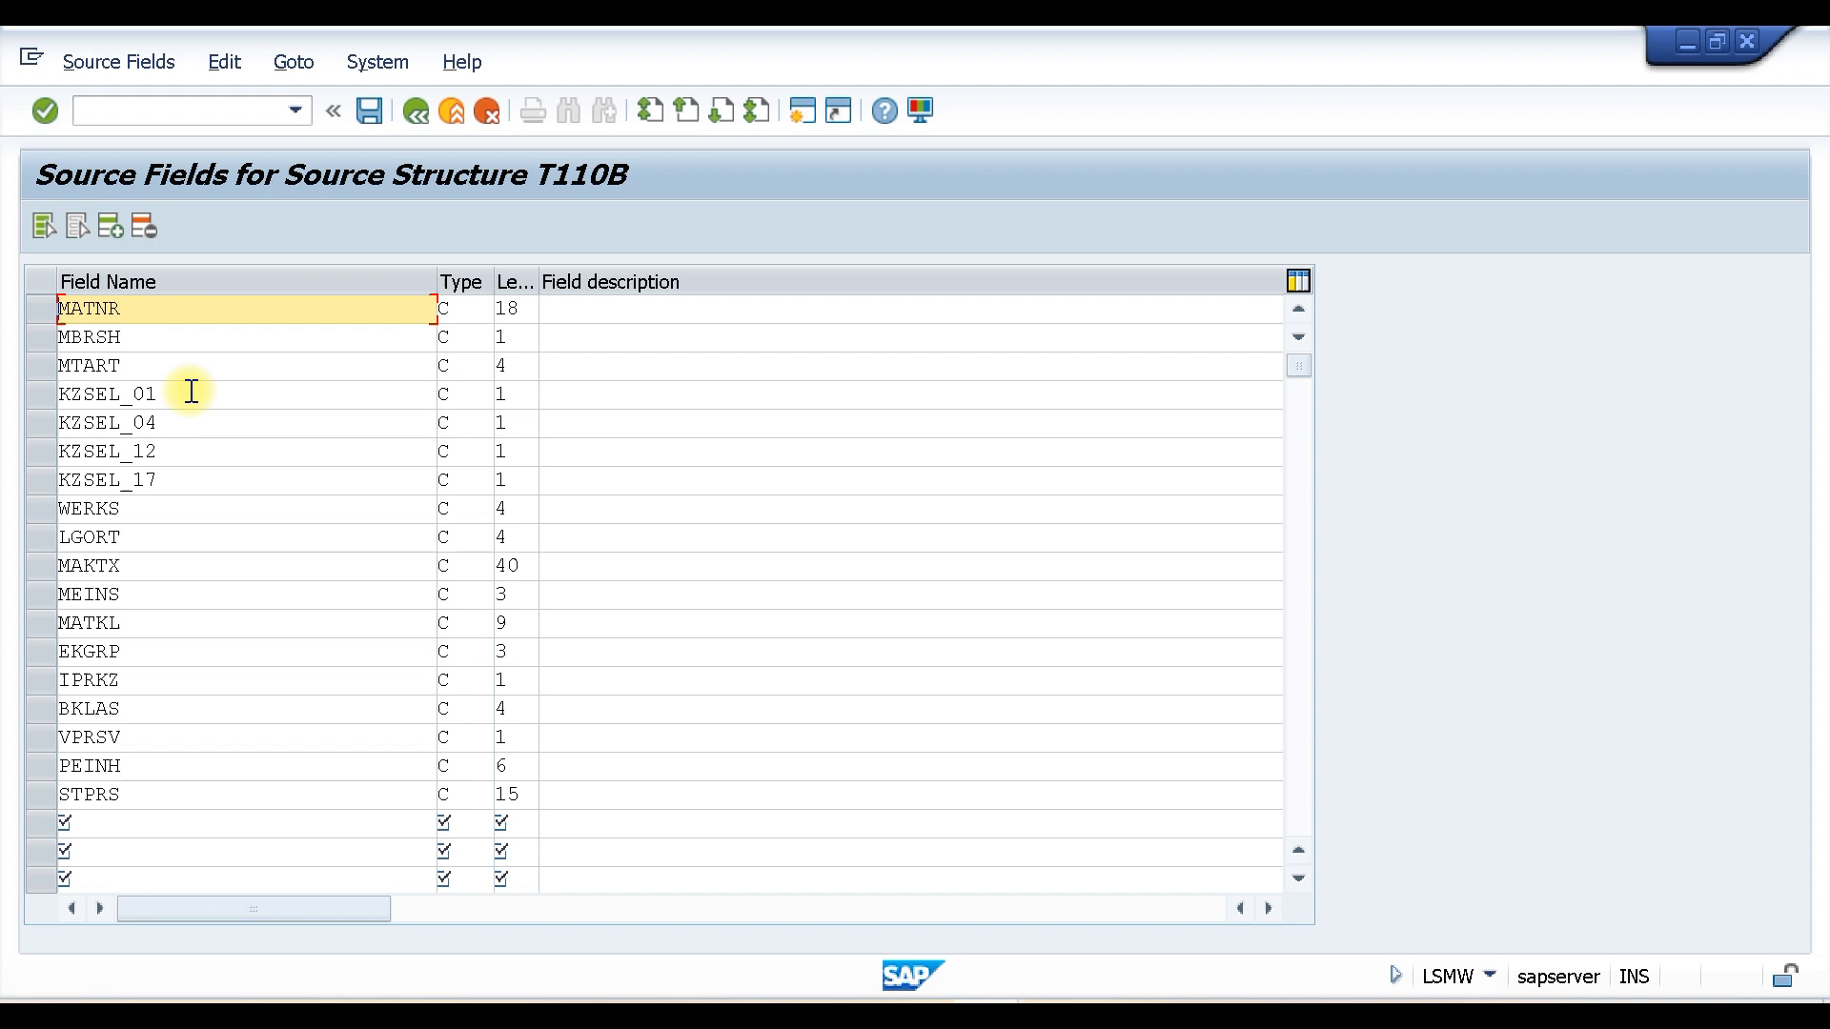
pyautogui.press('Return')
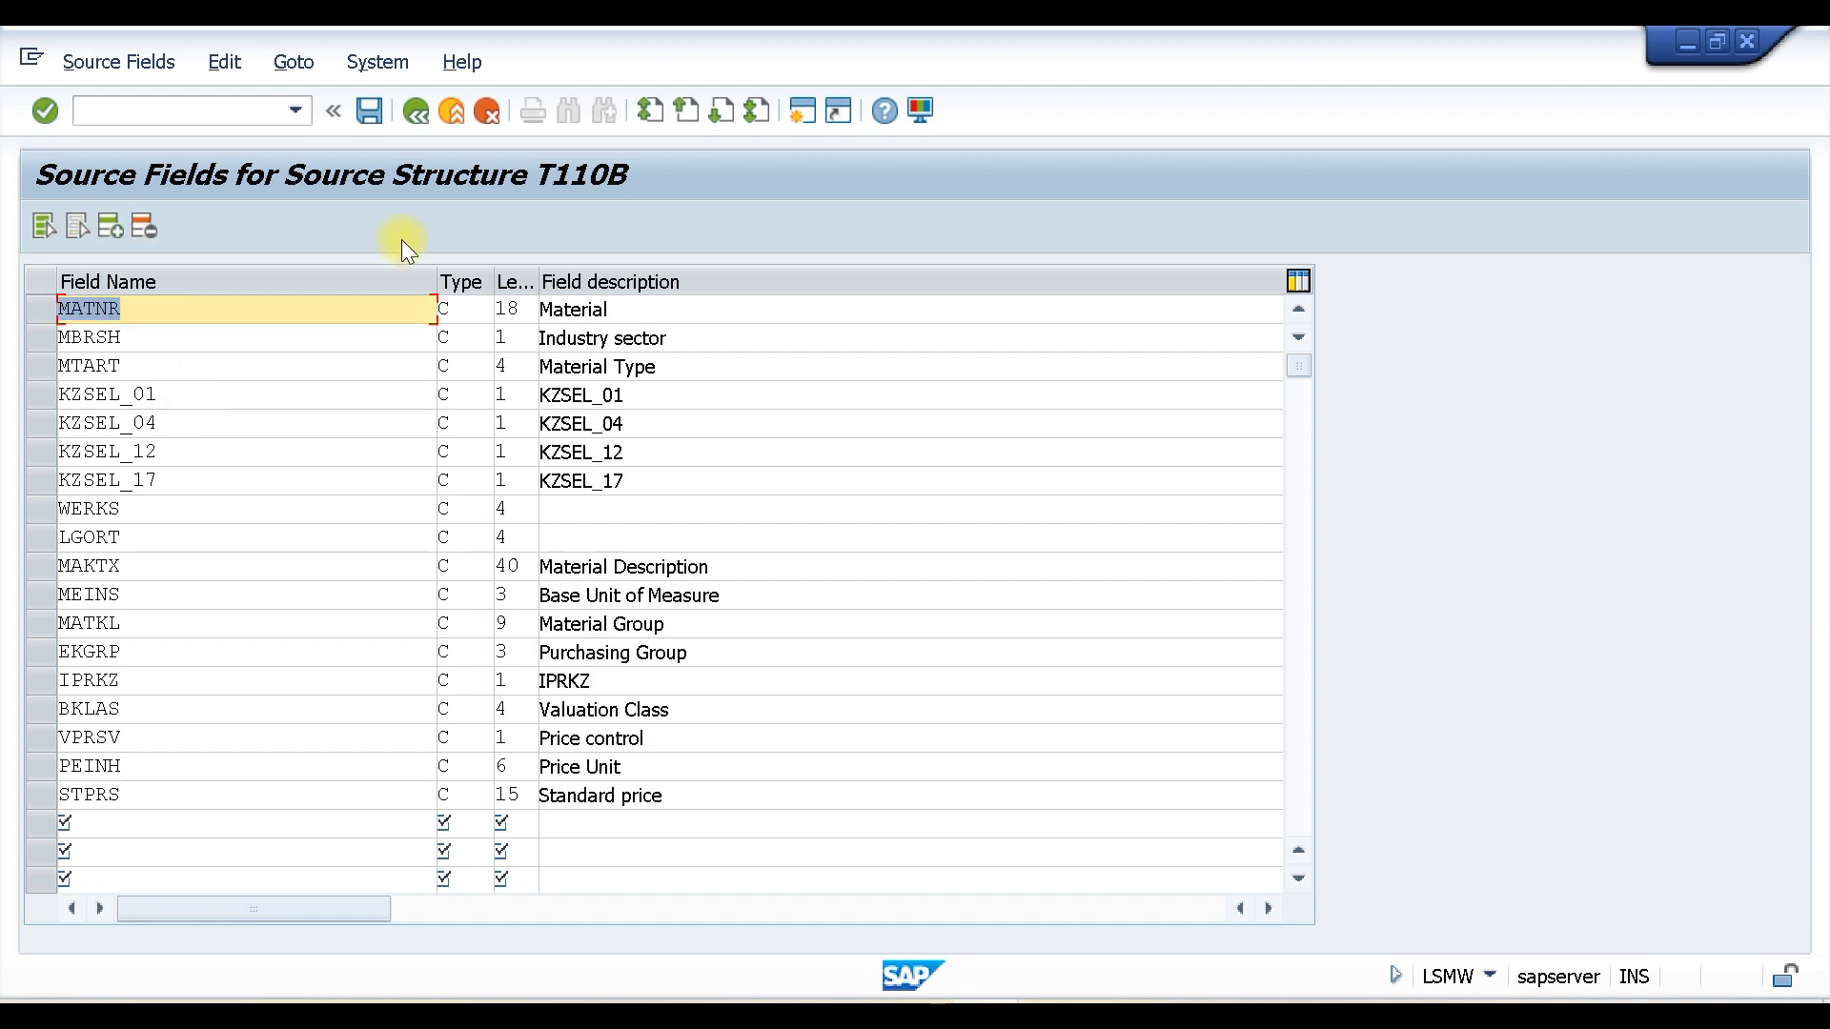
pyautogui.click(131, 506)
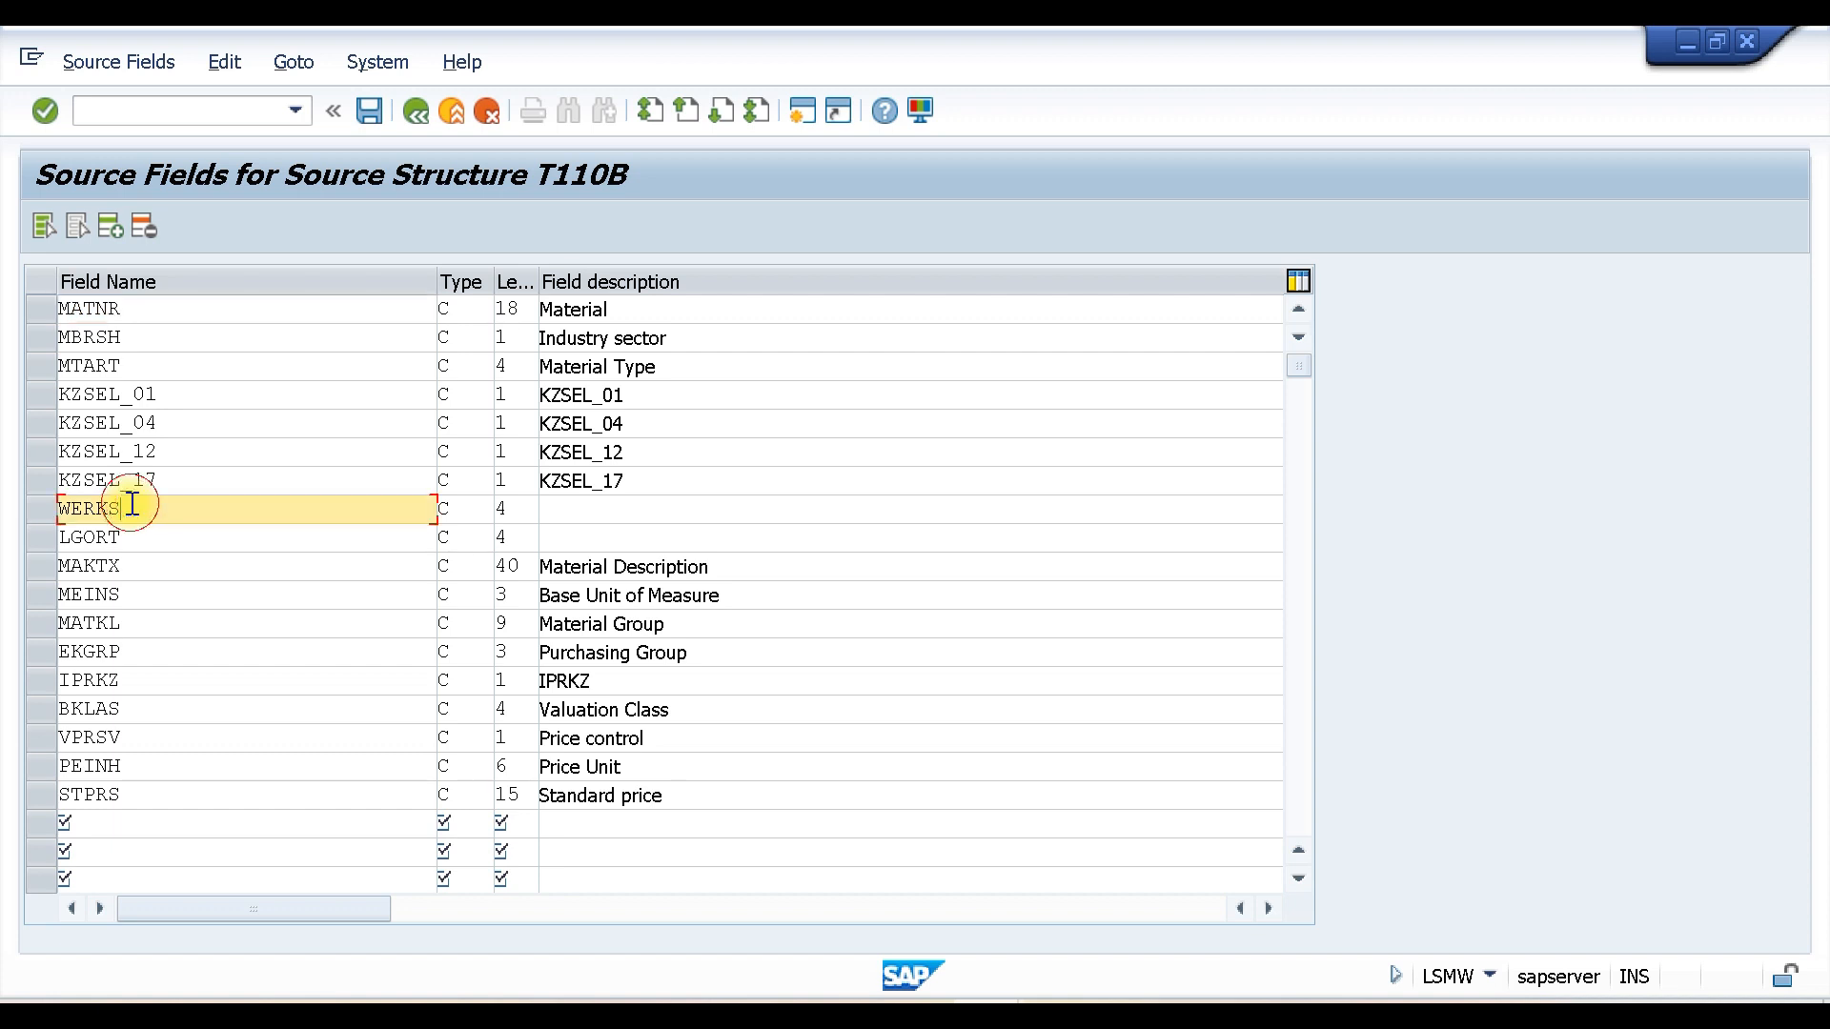
pyautogui.click(129, 536)
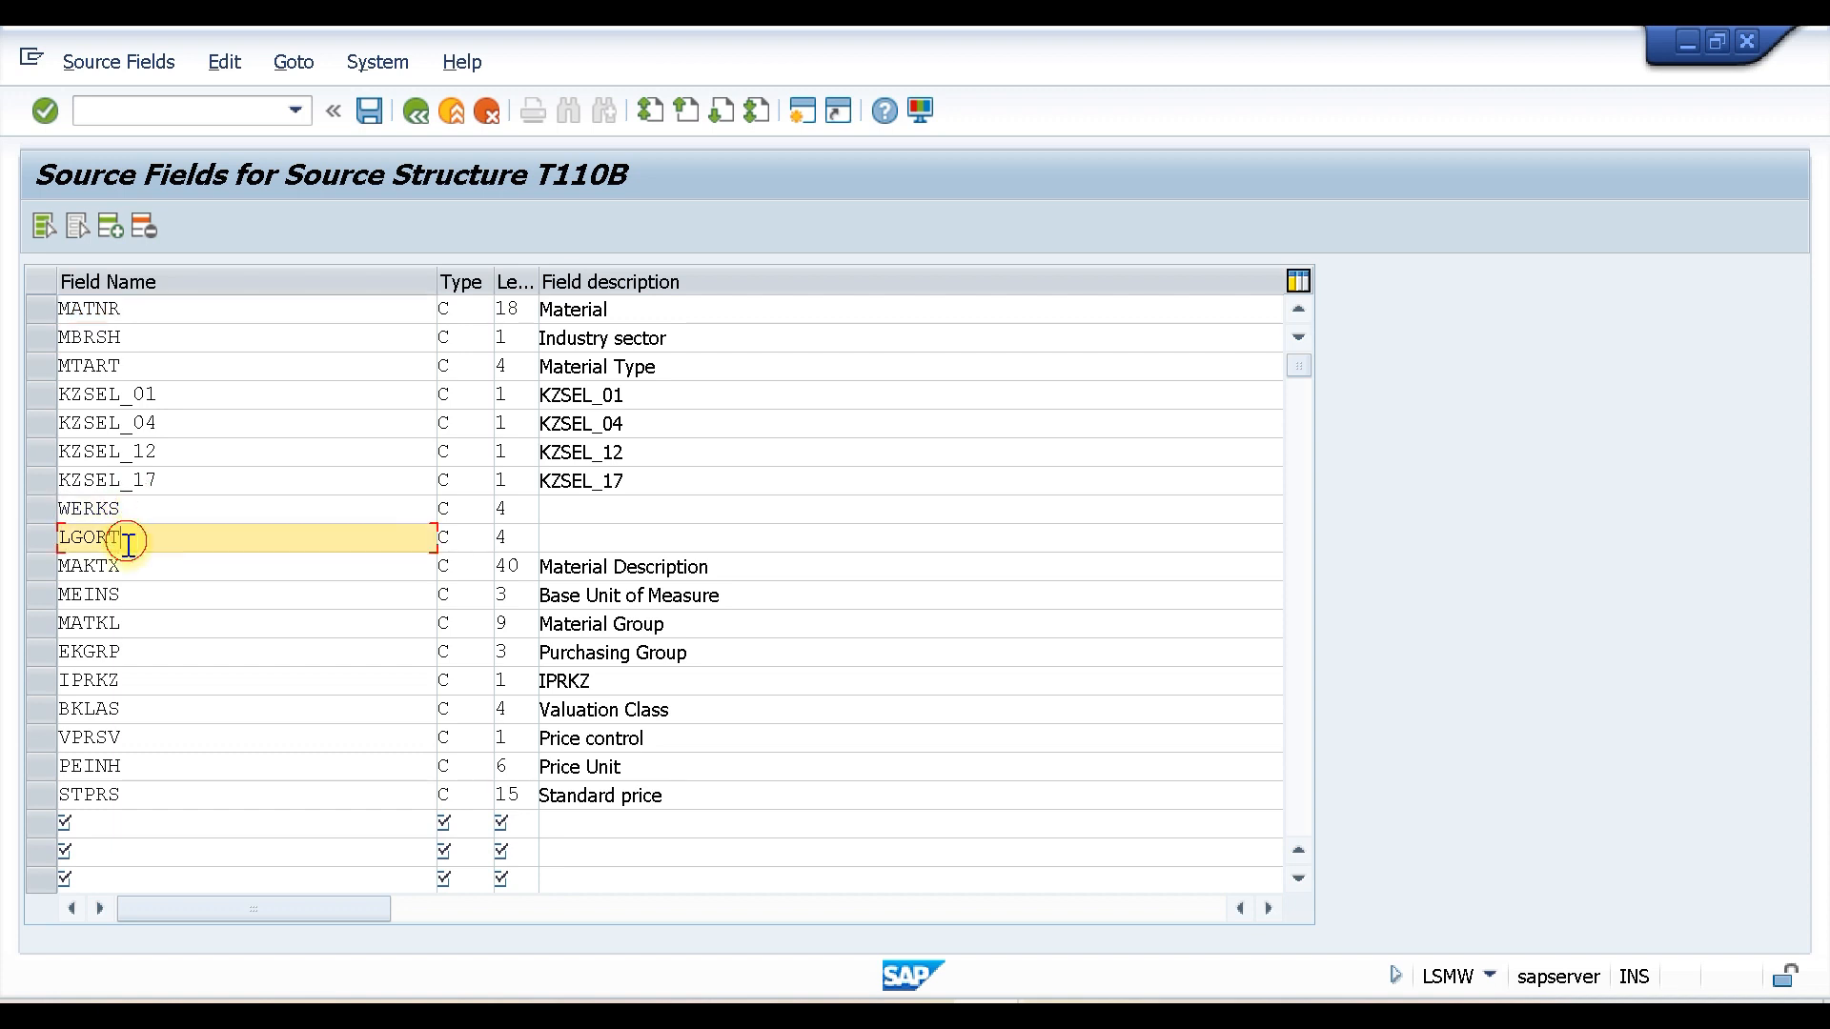
# Step: Enter the field descriptions PLANT for WERKS and STORAGE LOCATION for LGORT in T110B's source field table
pyautogui.click(612, 506)
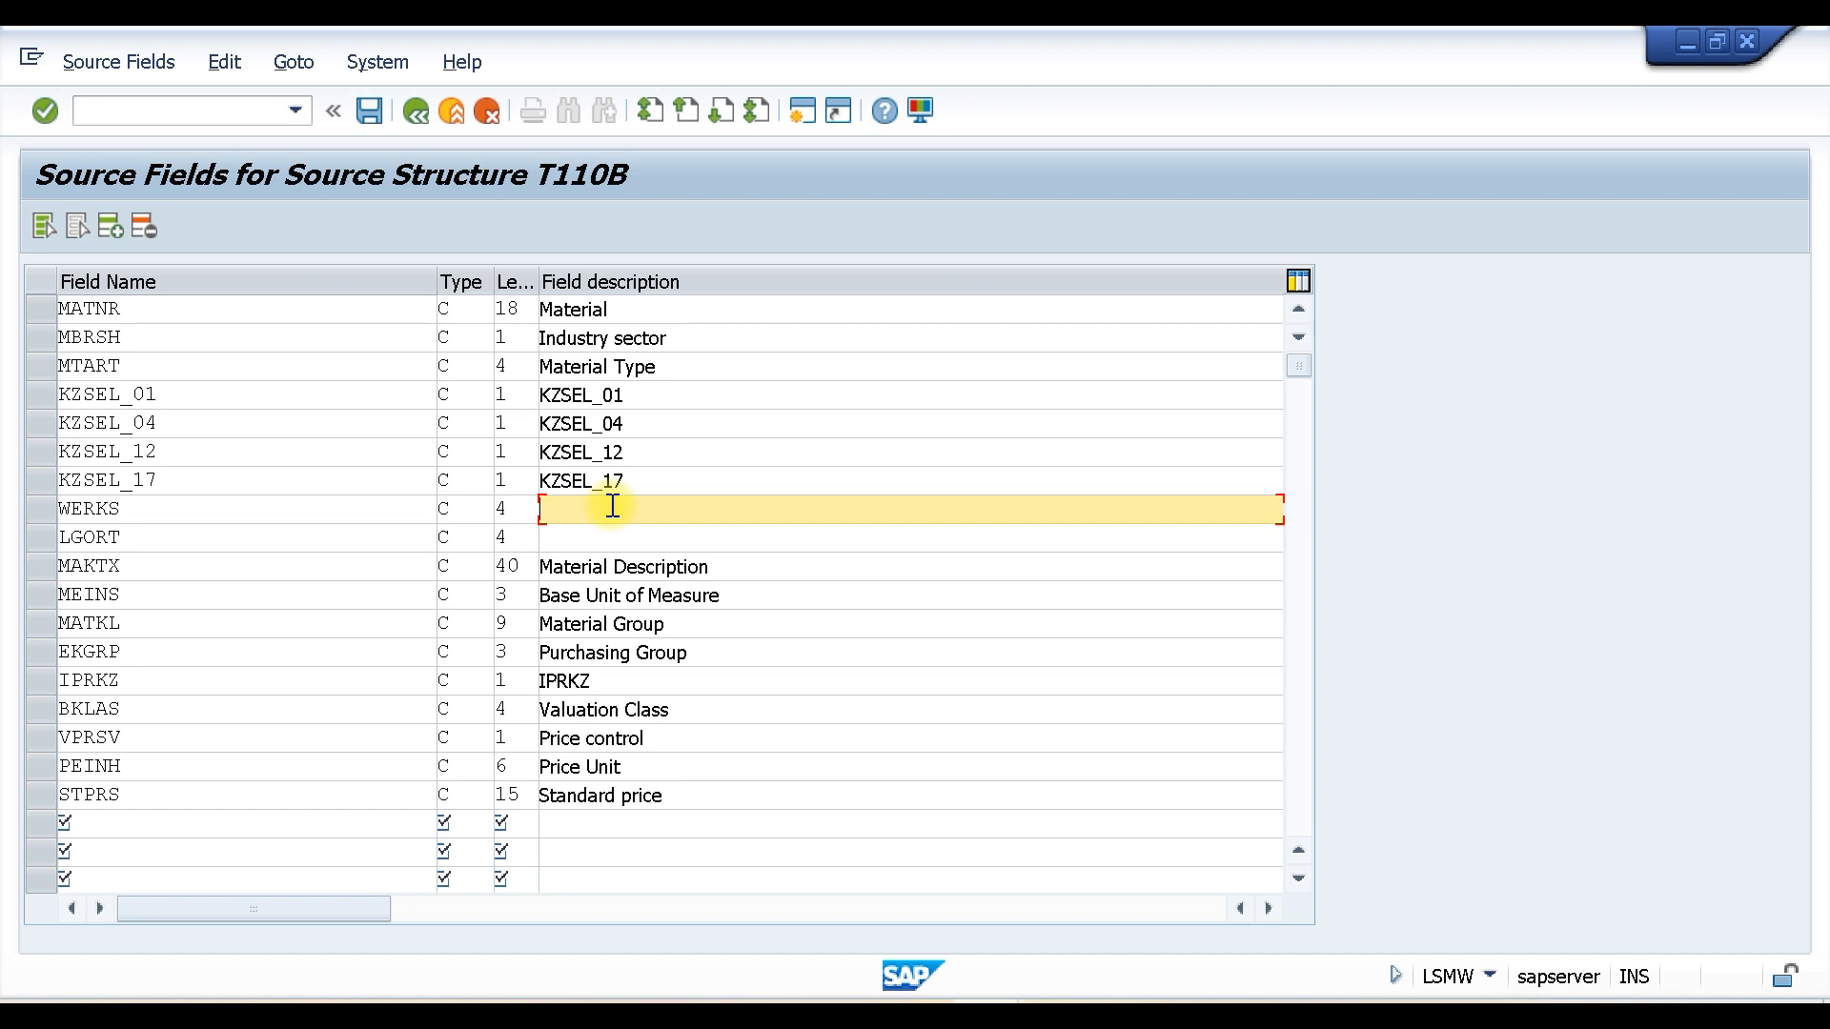
pyautogui.write('PLANT')
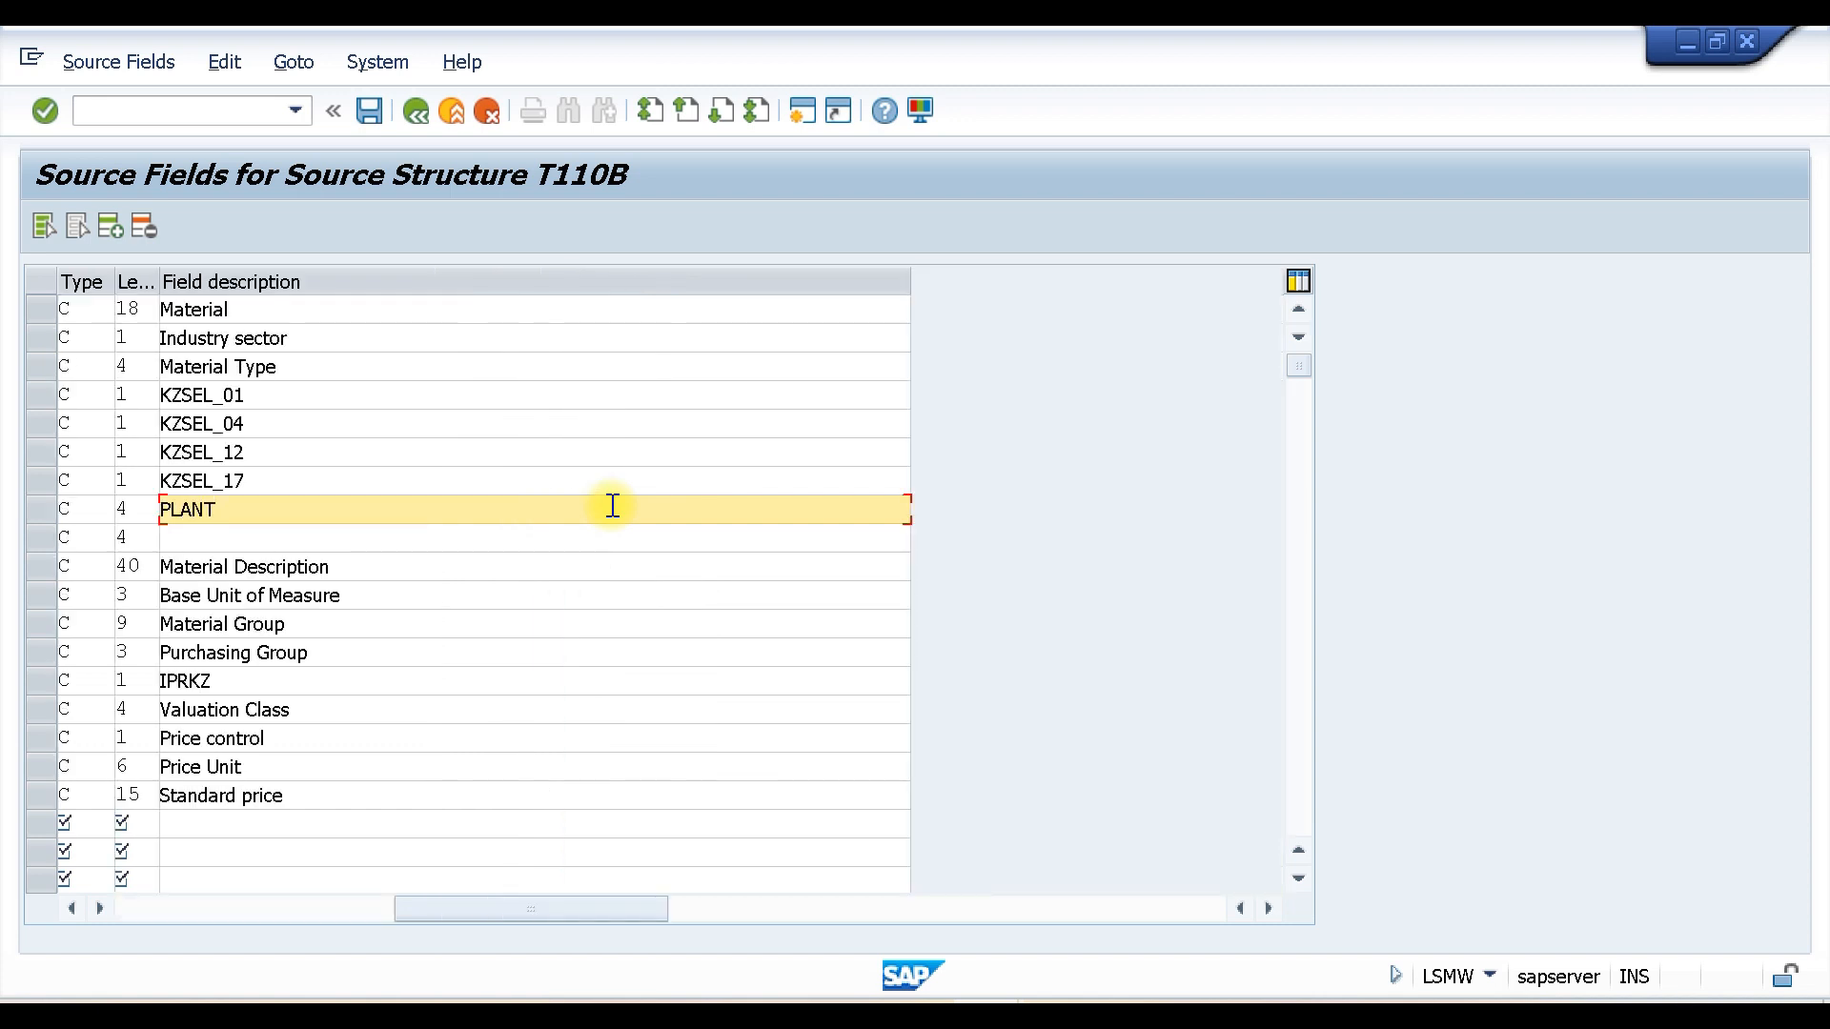
pyautogui.press('Tab')
pyautogui.click(581, 544)
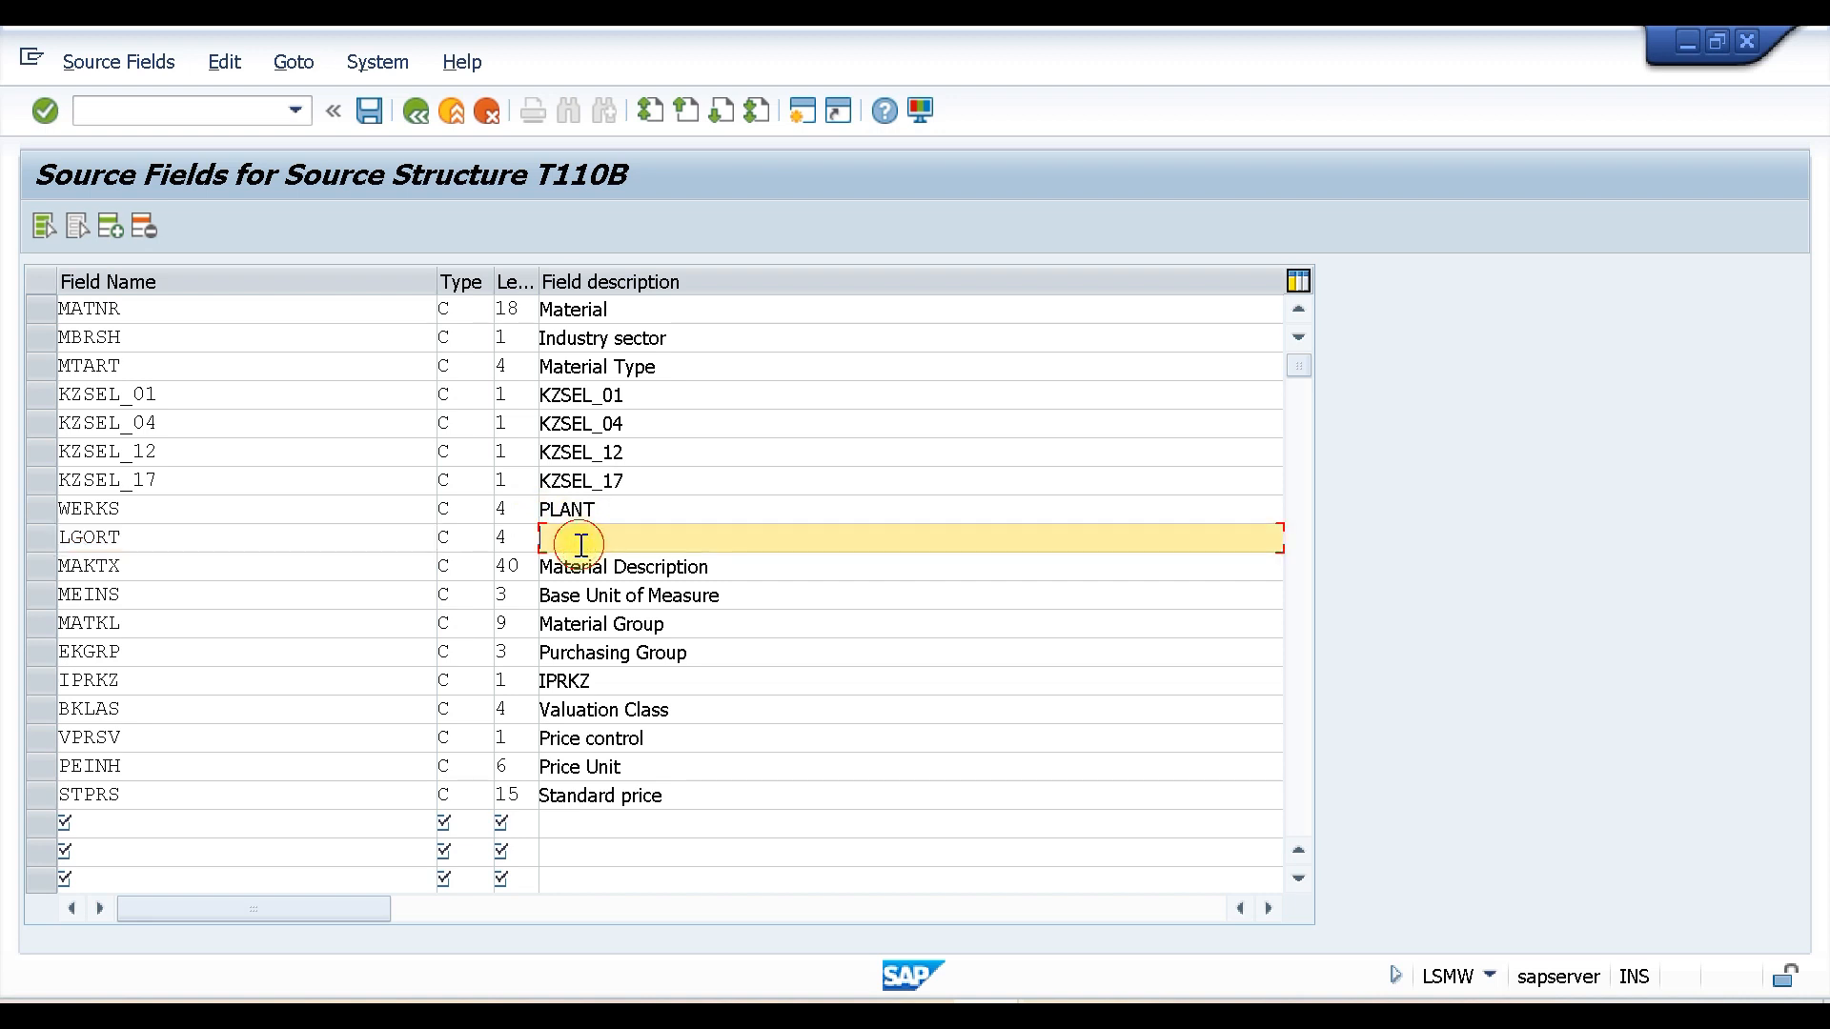
pyautogui.write('STORAGE LOCATION')
pyautogui.press('Return')
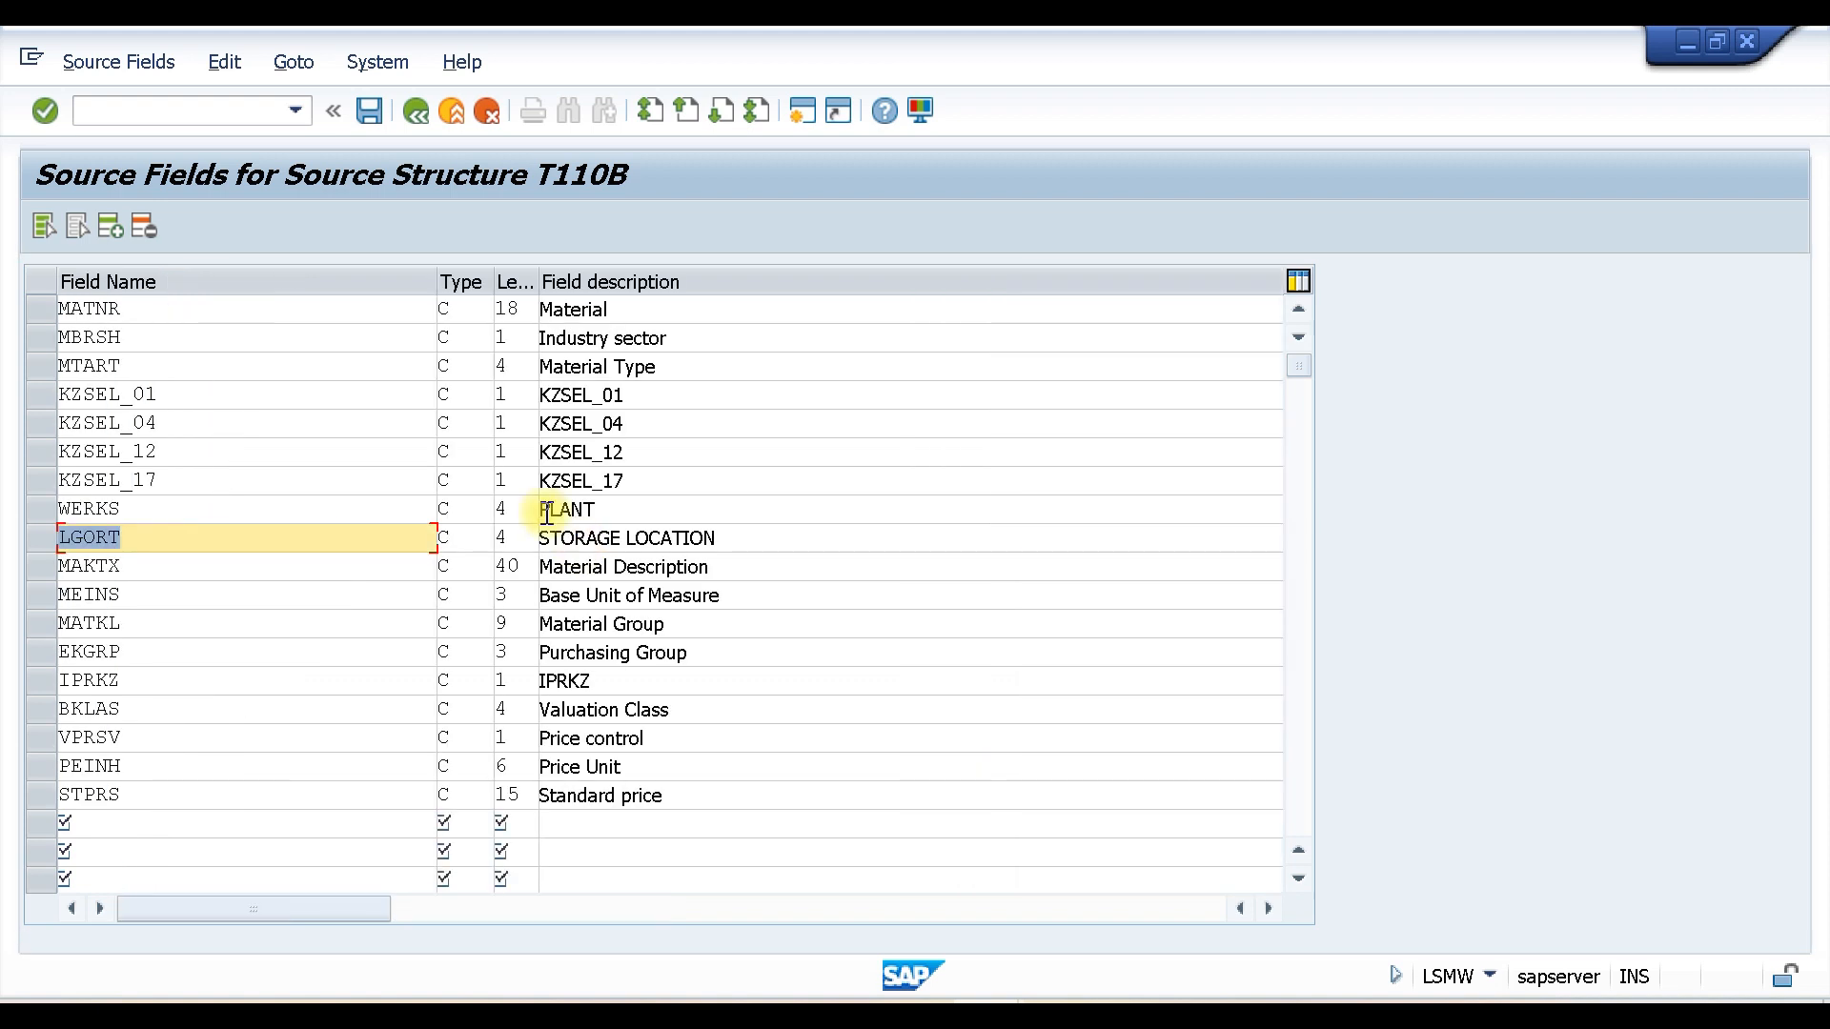
# Step: Save the source fields of T110B and return to the process step overview
pyautogui.click(371, 111)
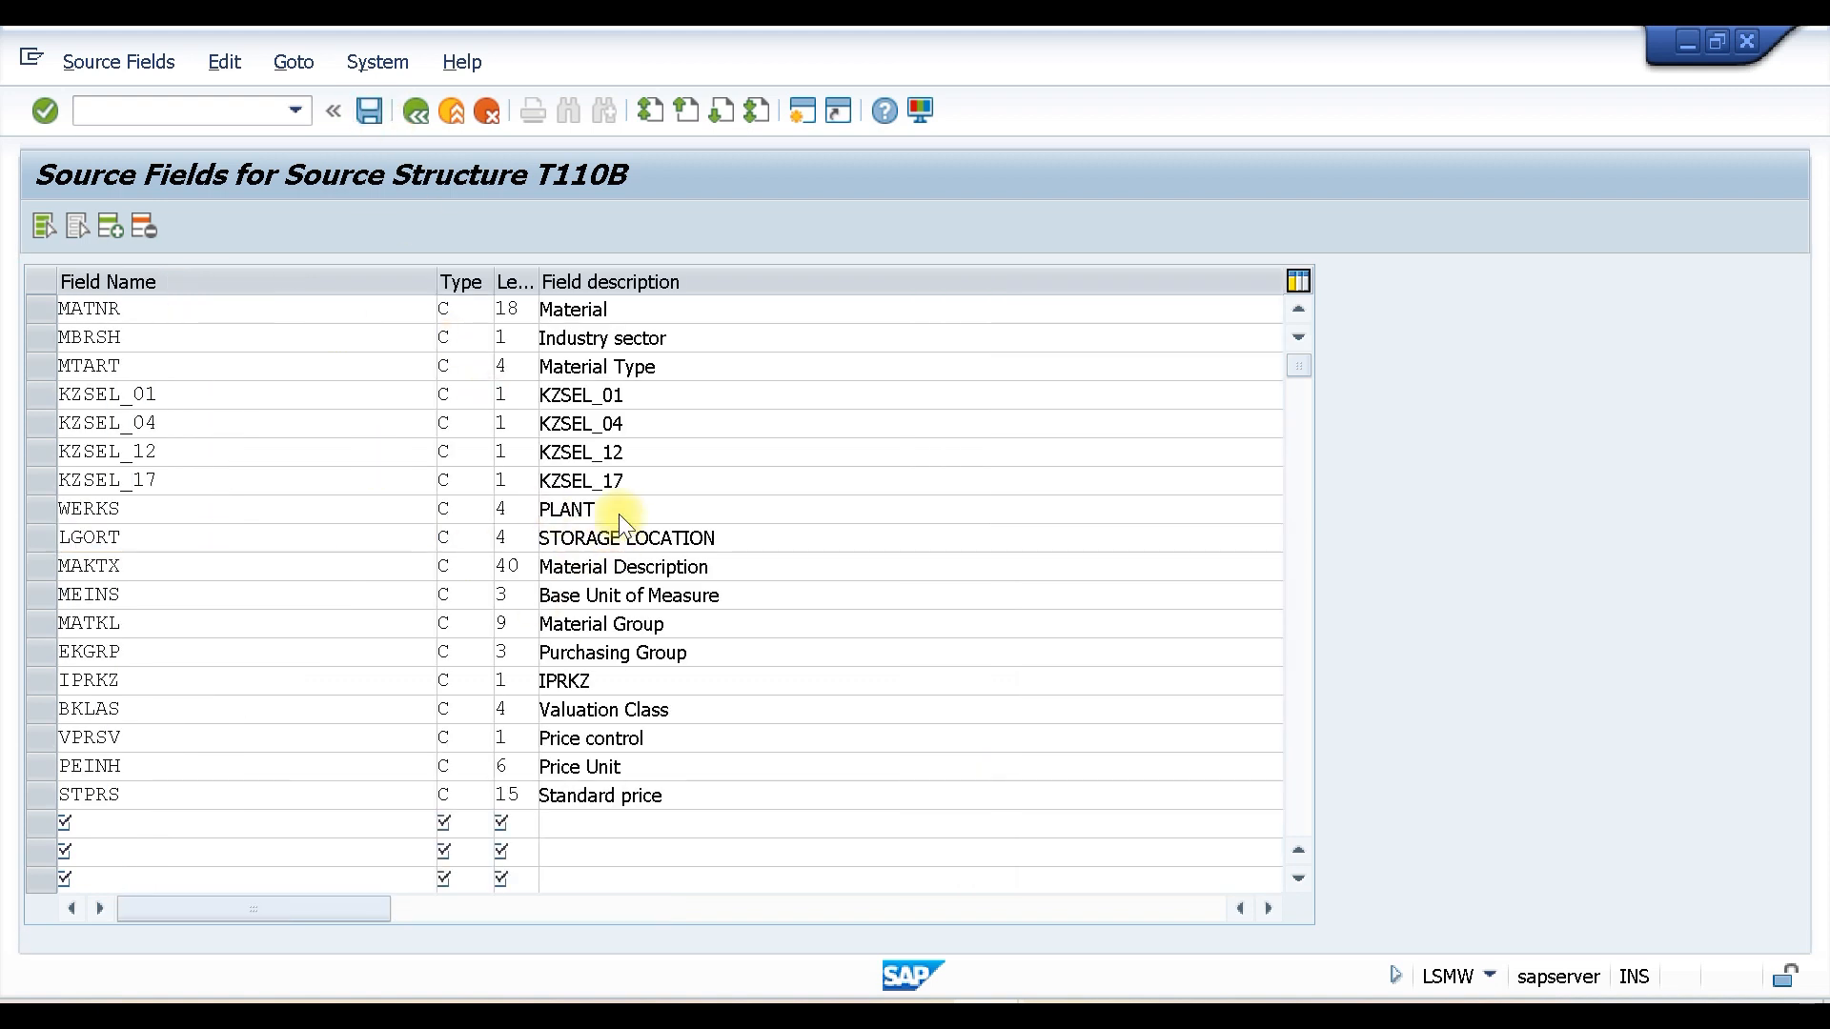
pyautogui.click(414, 110)
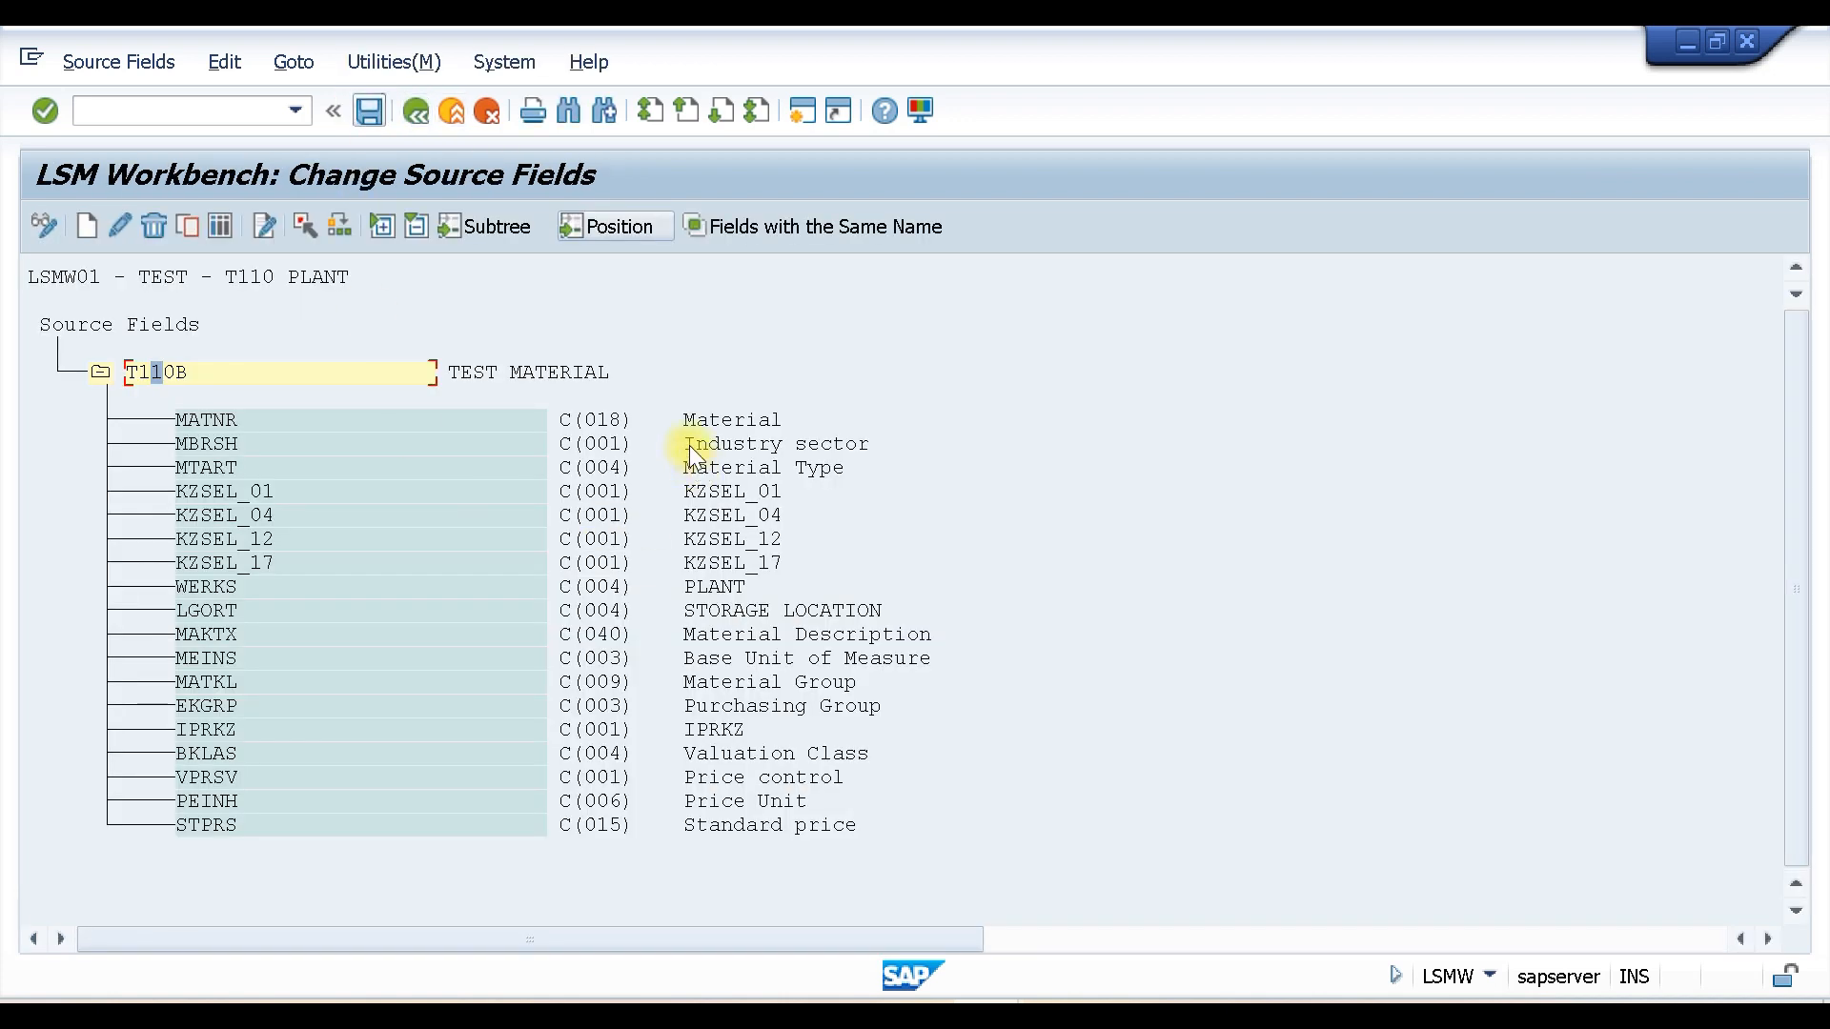
pyautogui.click(415, 111)
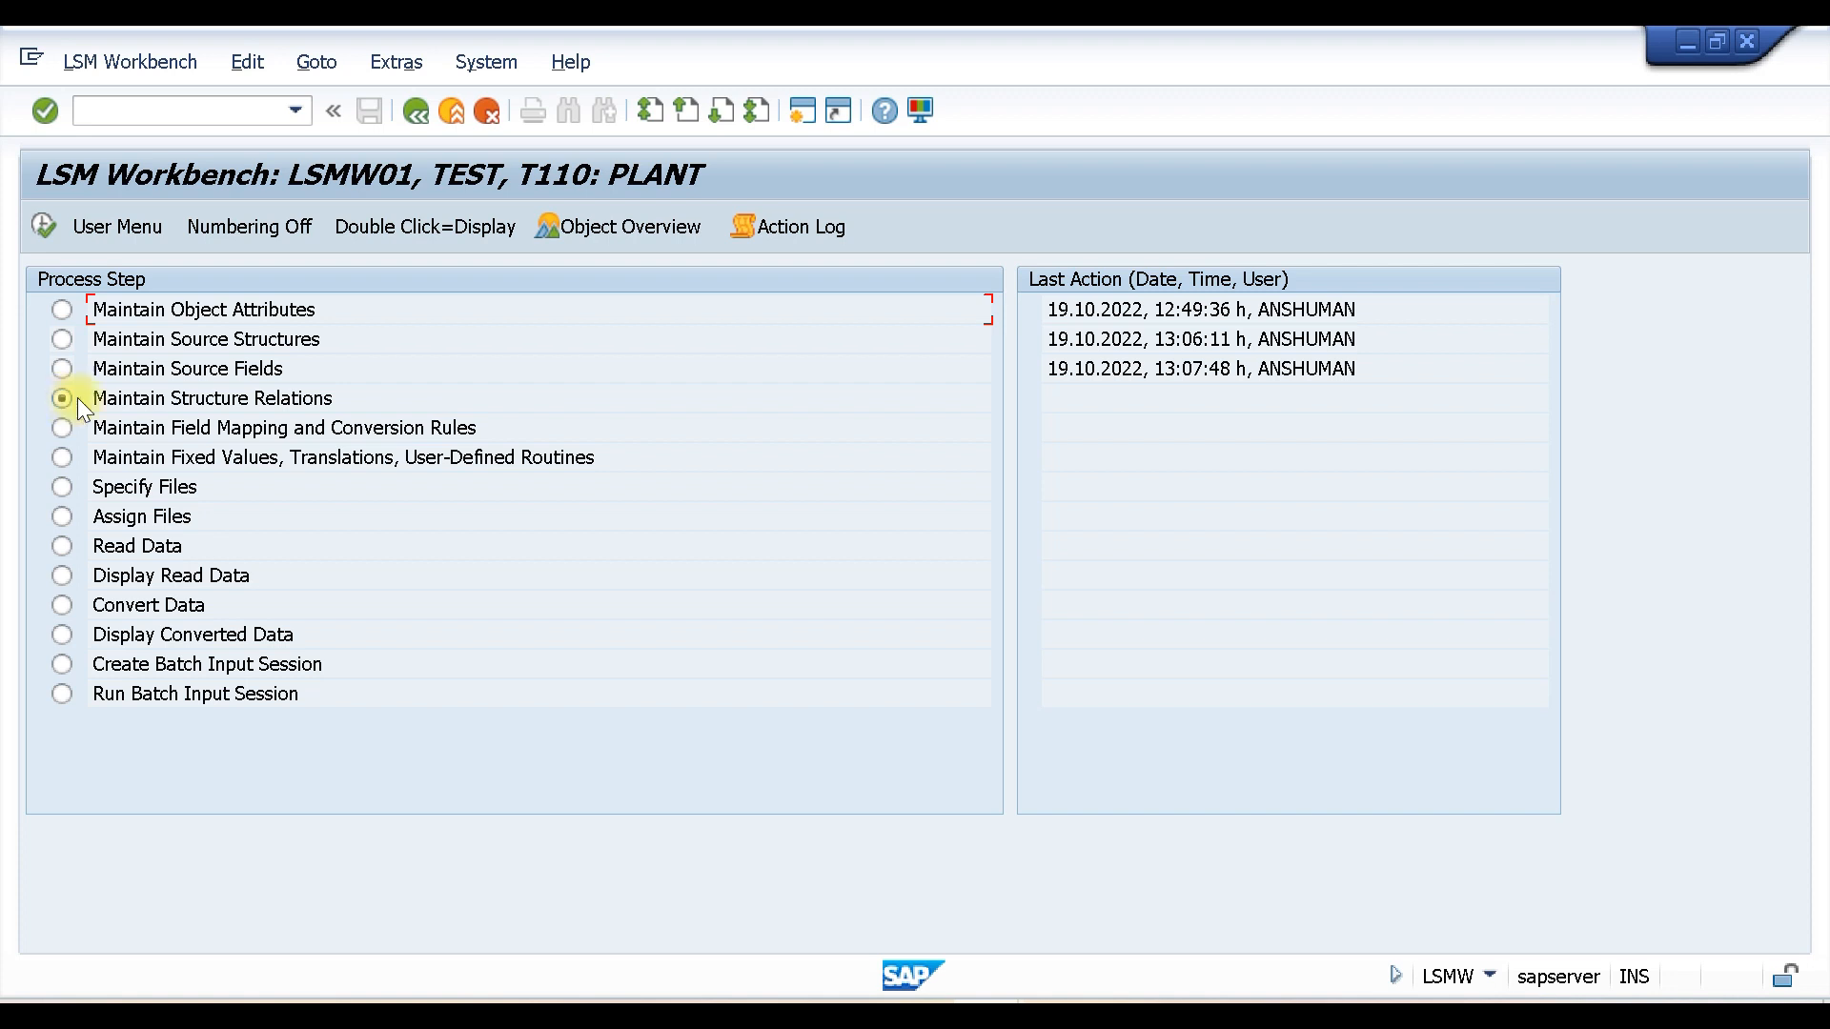
# Step: Try to create a relationship for target structure MM01 in Maintain Structure Relations, and return to the process steps
pyautogui.click(43, 225)
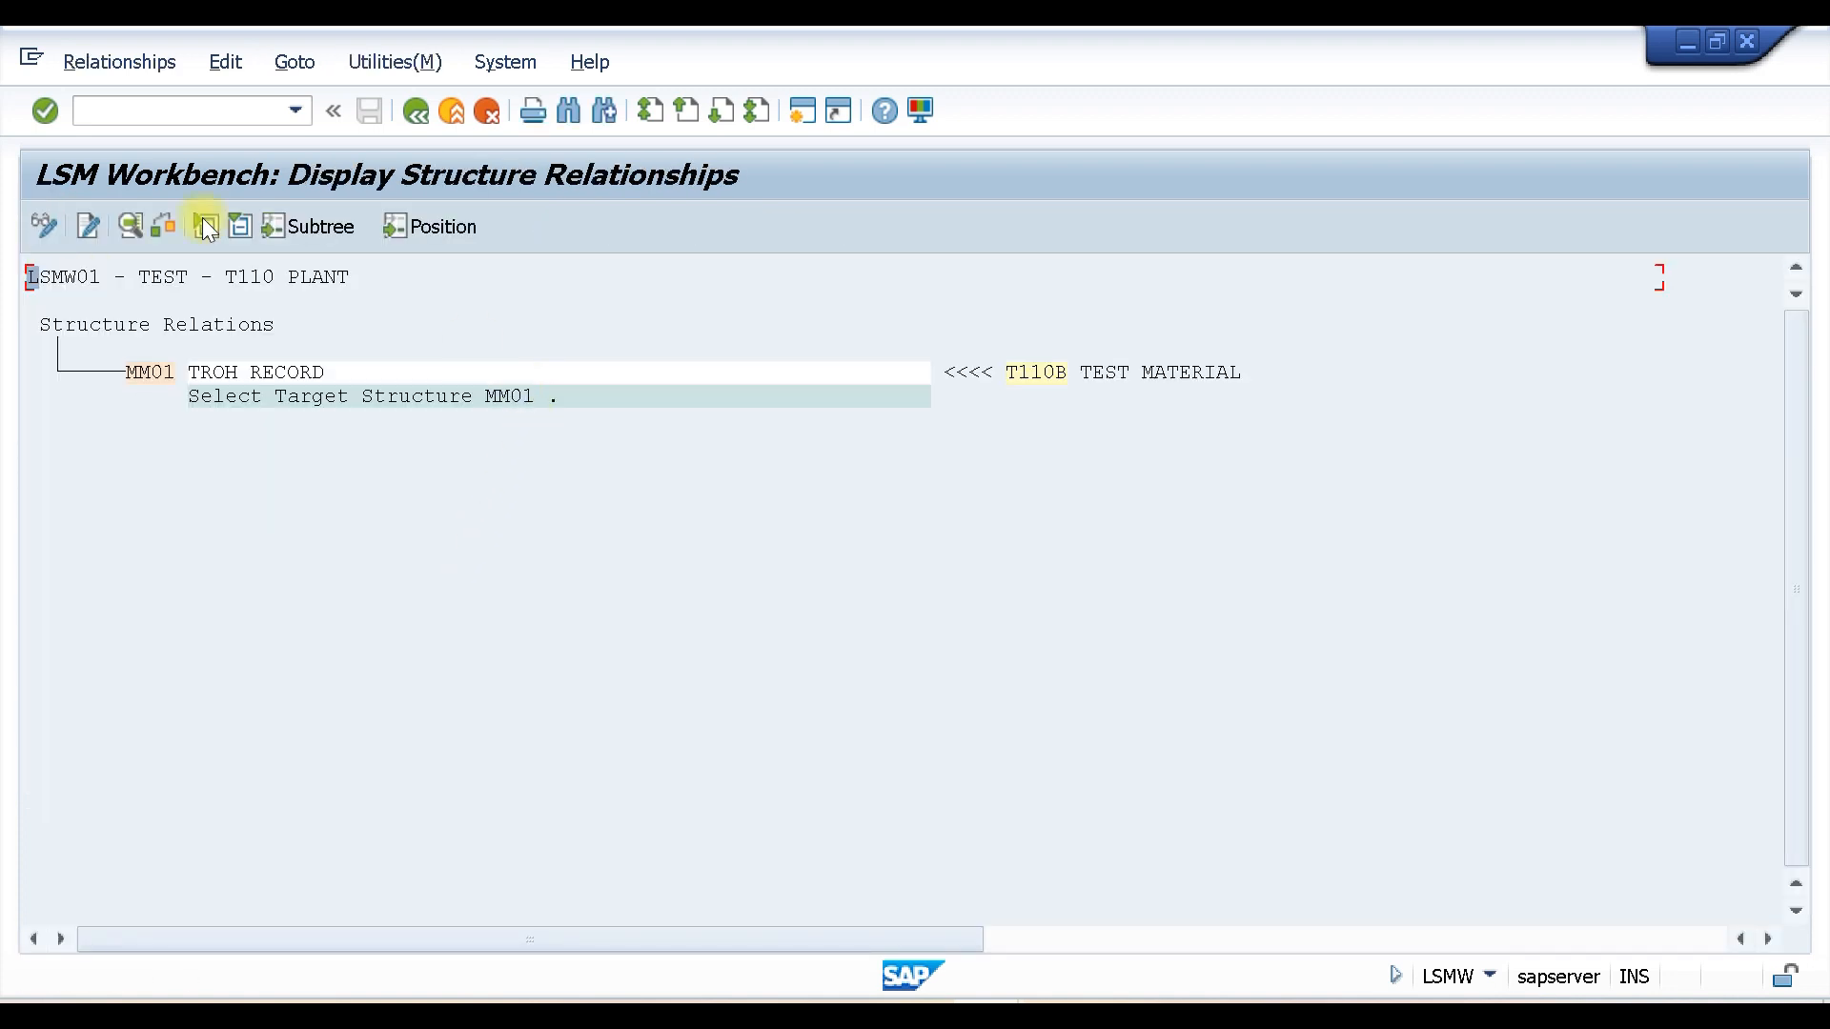
pyautogui.click(40, 227)
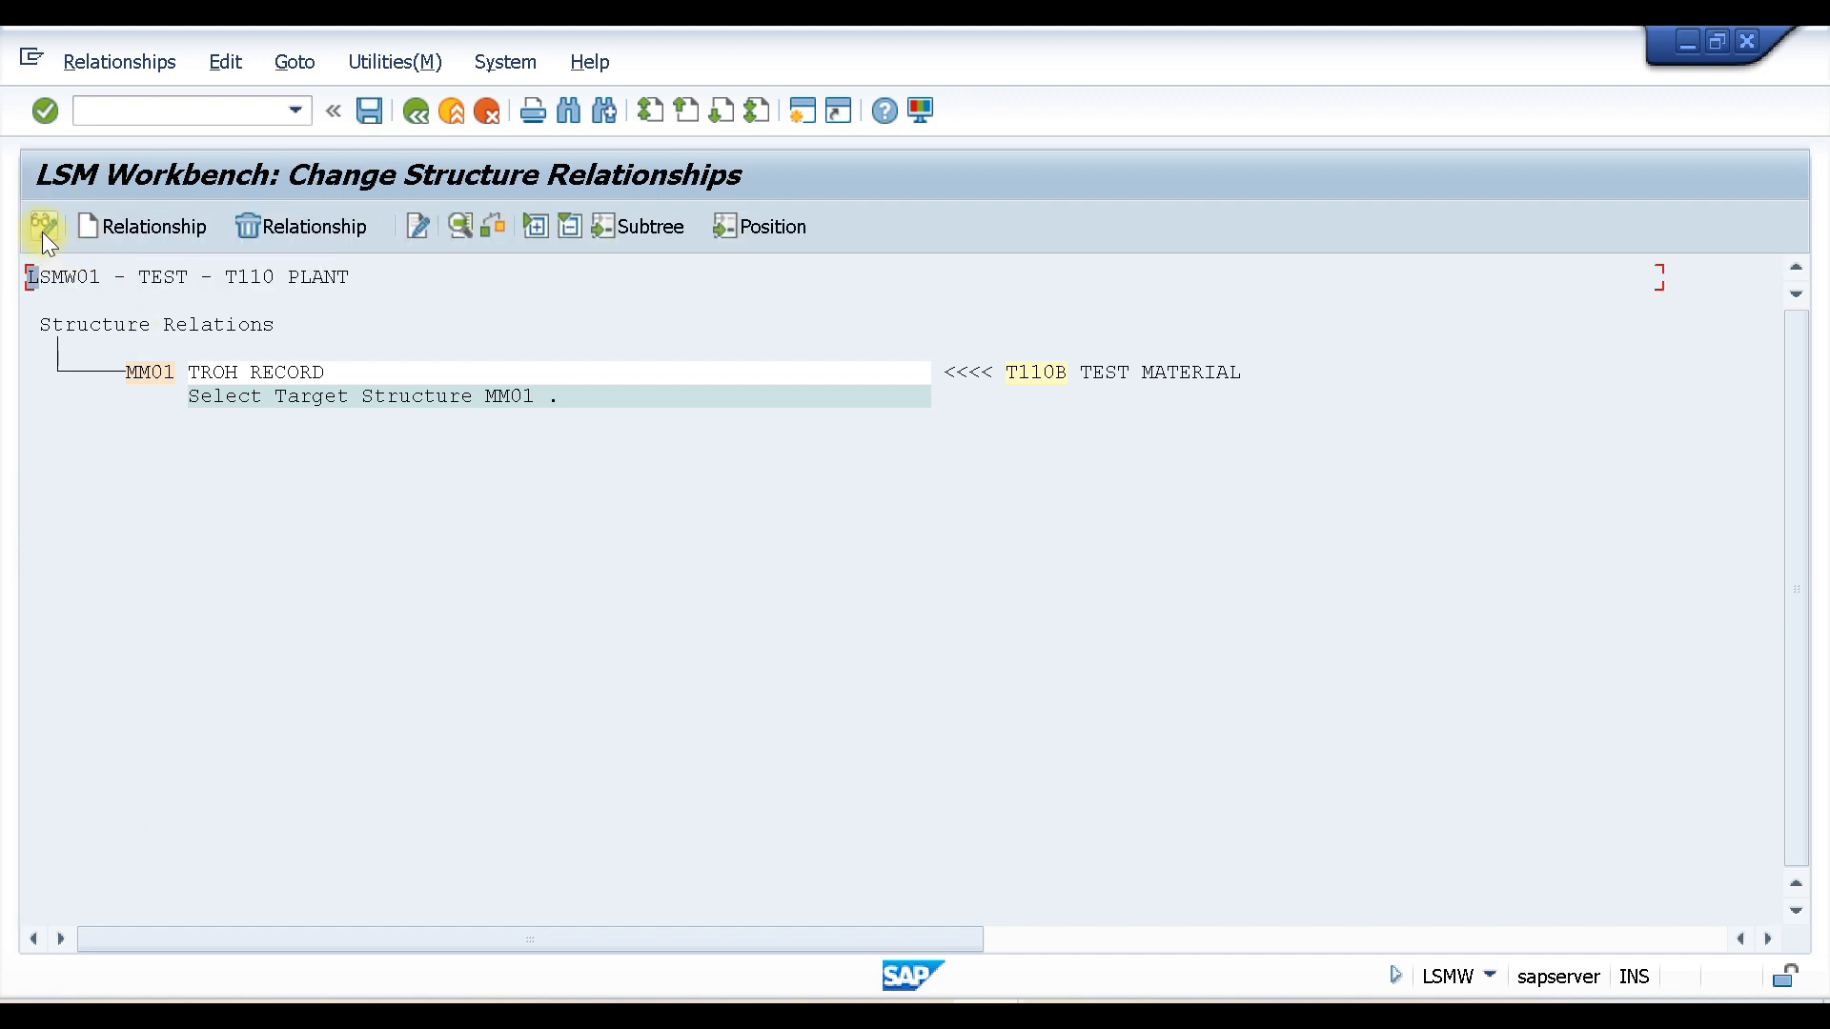
pyautogui.click(156, 371)
pyautogui.click(113, 226)
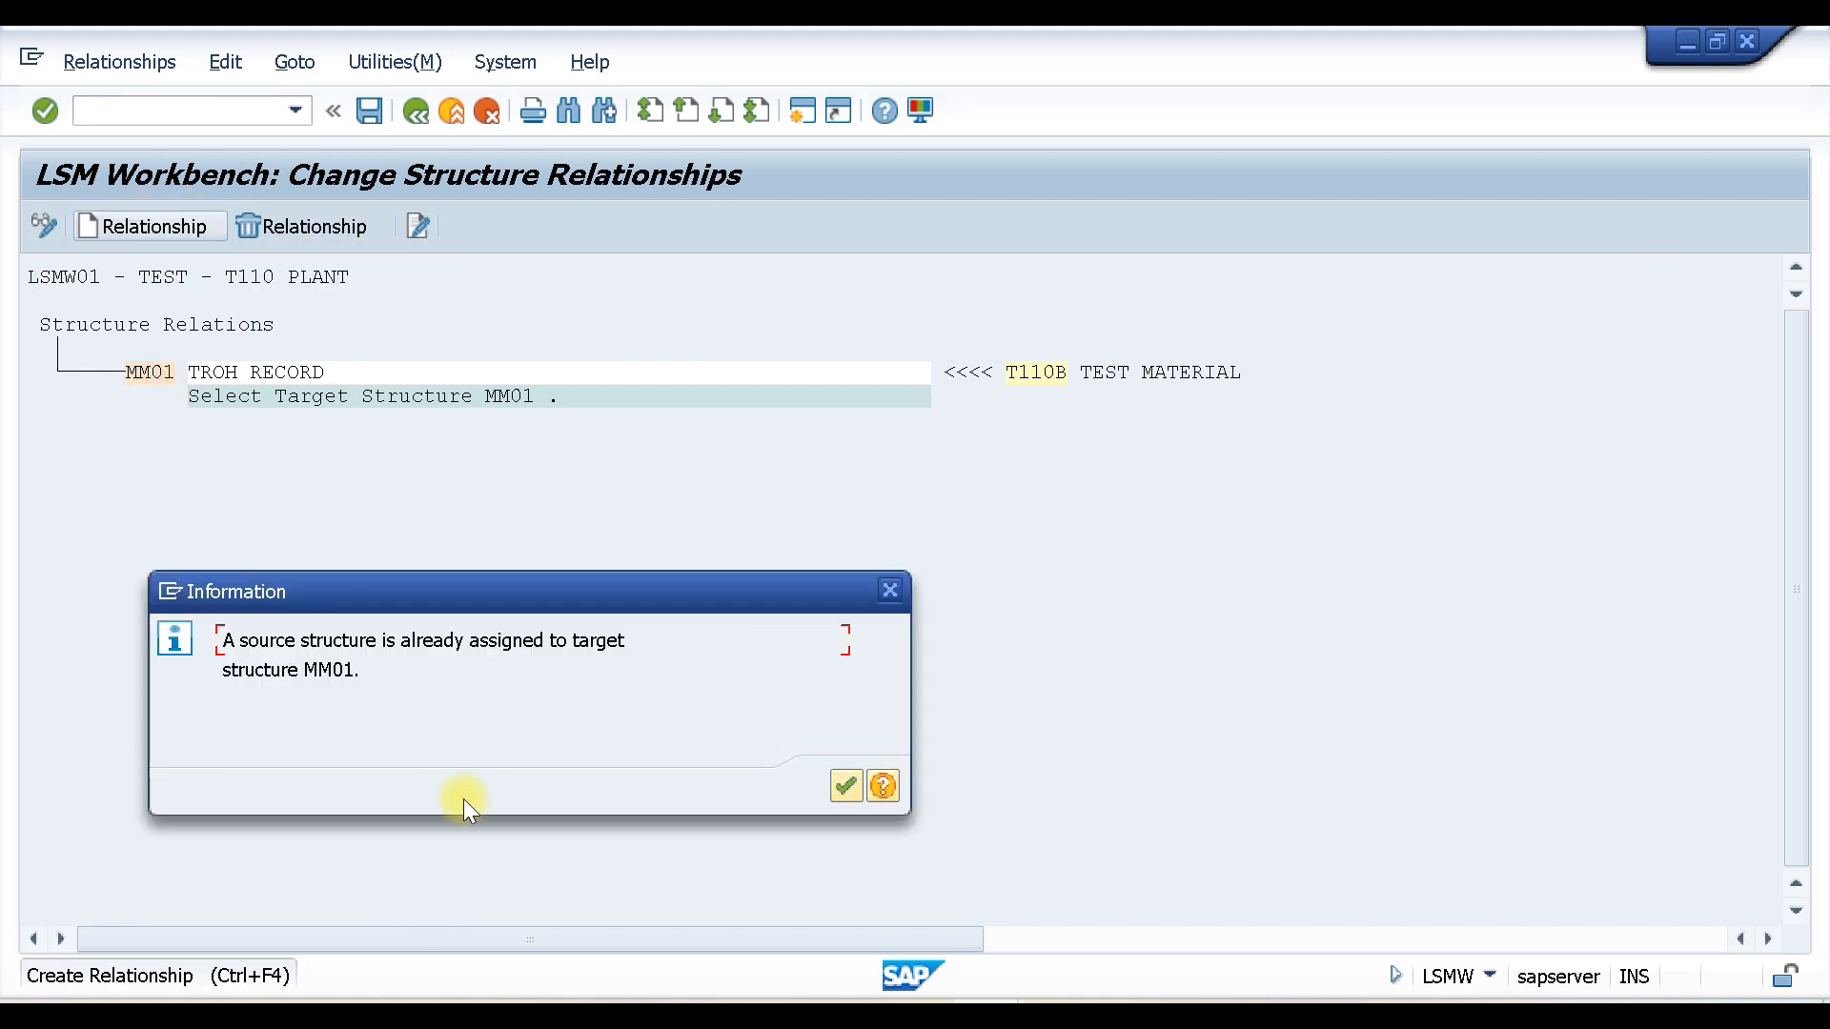
pyautogui.moveTo(318, 598); pyautogui.dragTo(348, 399)
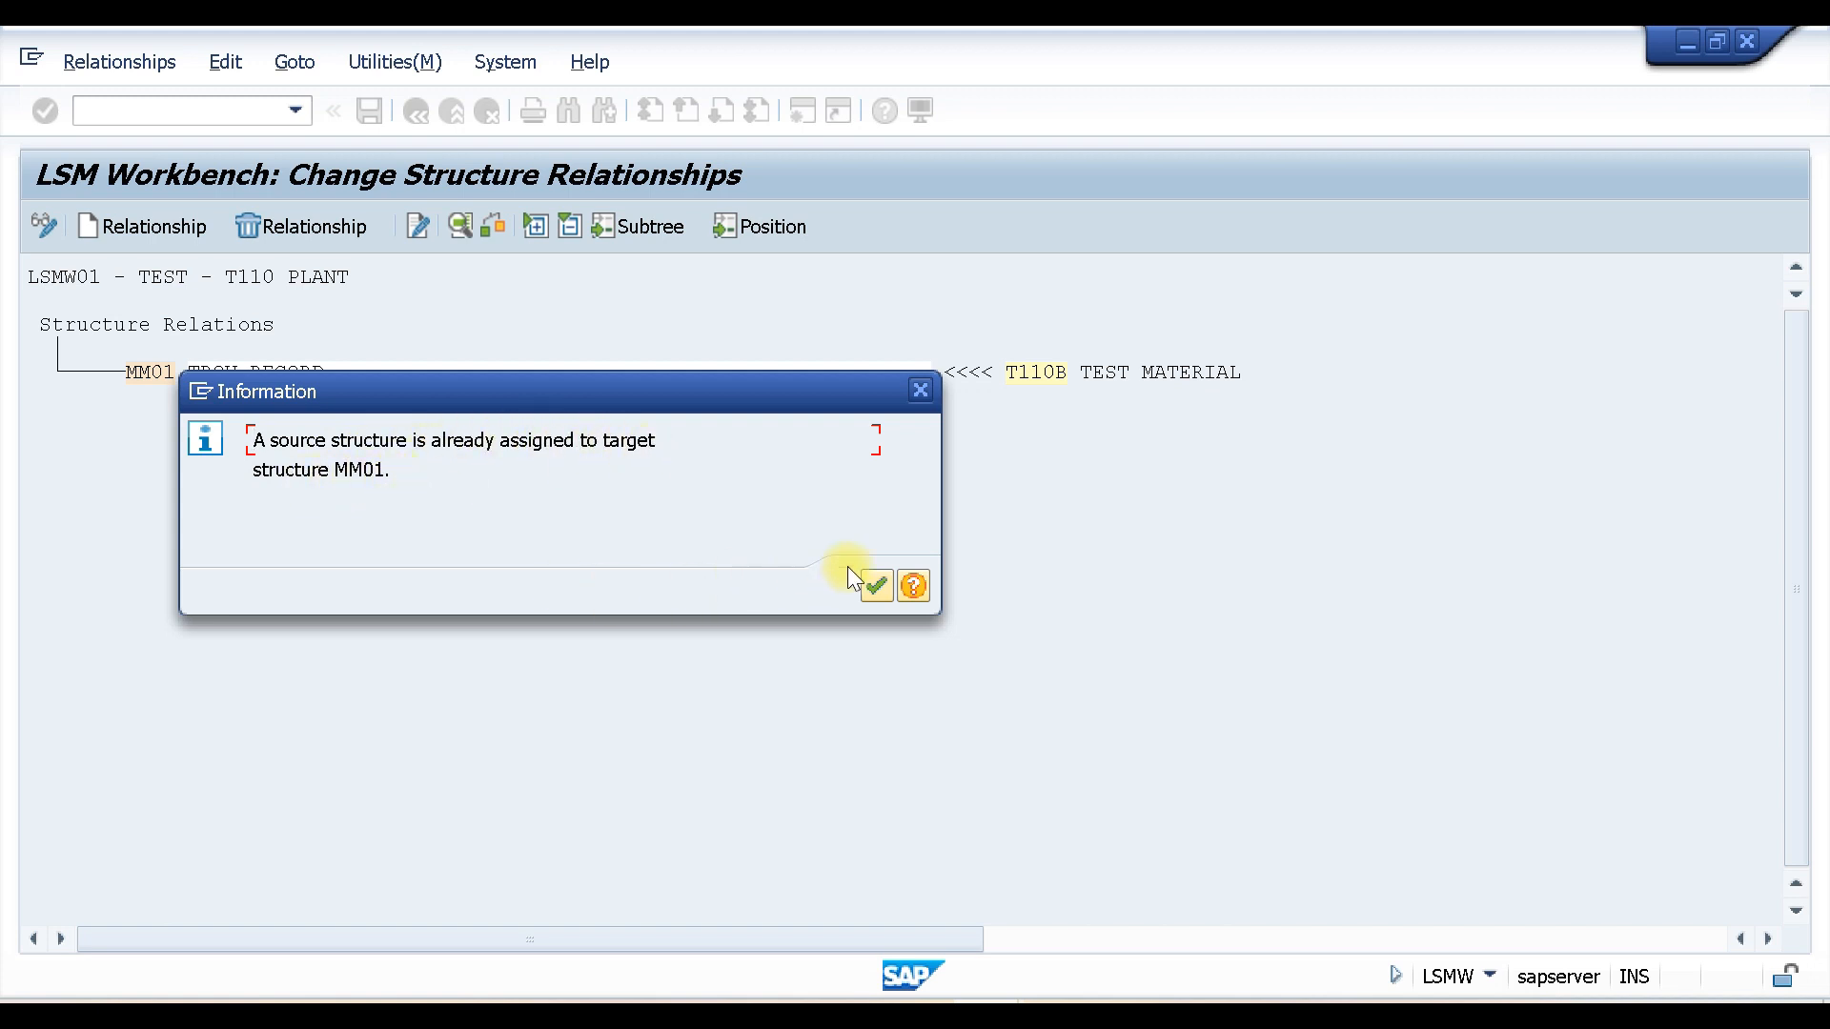
pyautogui.click(877, 585)
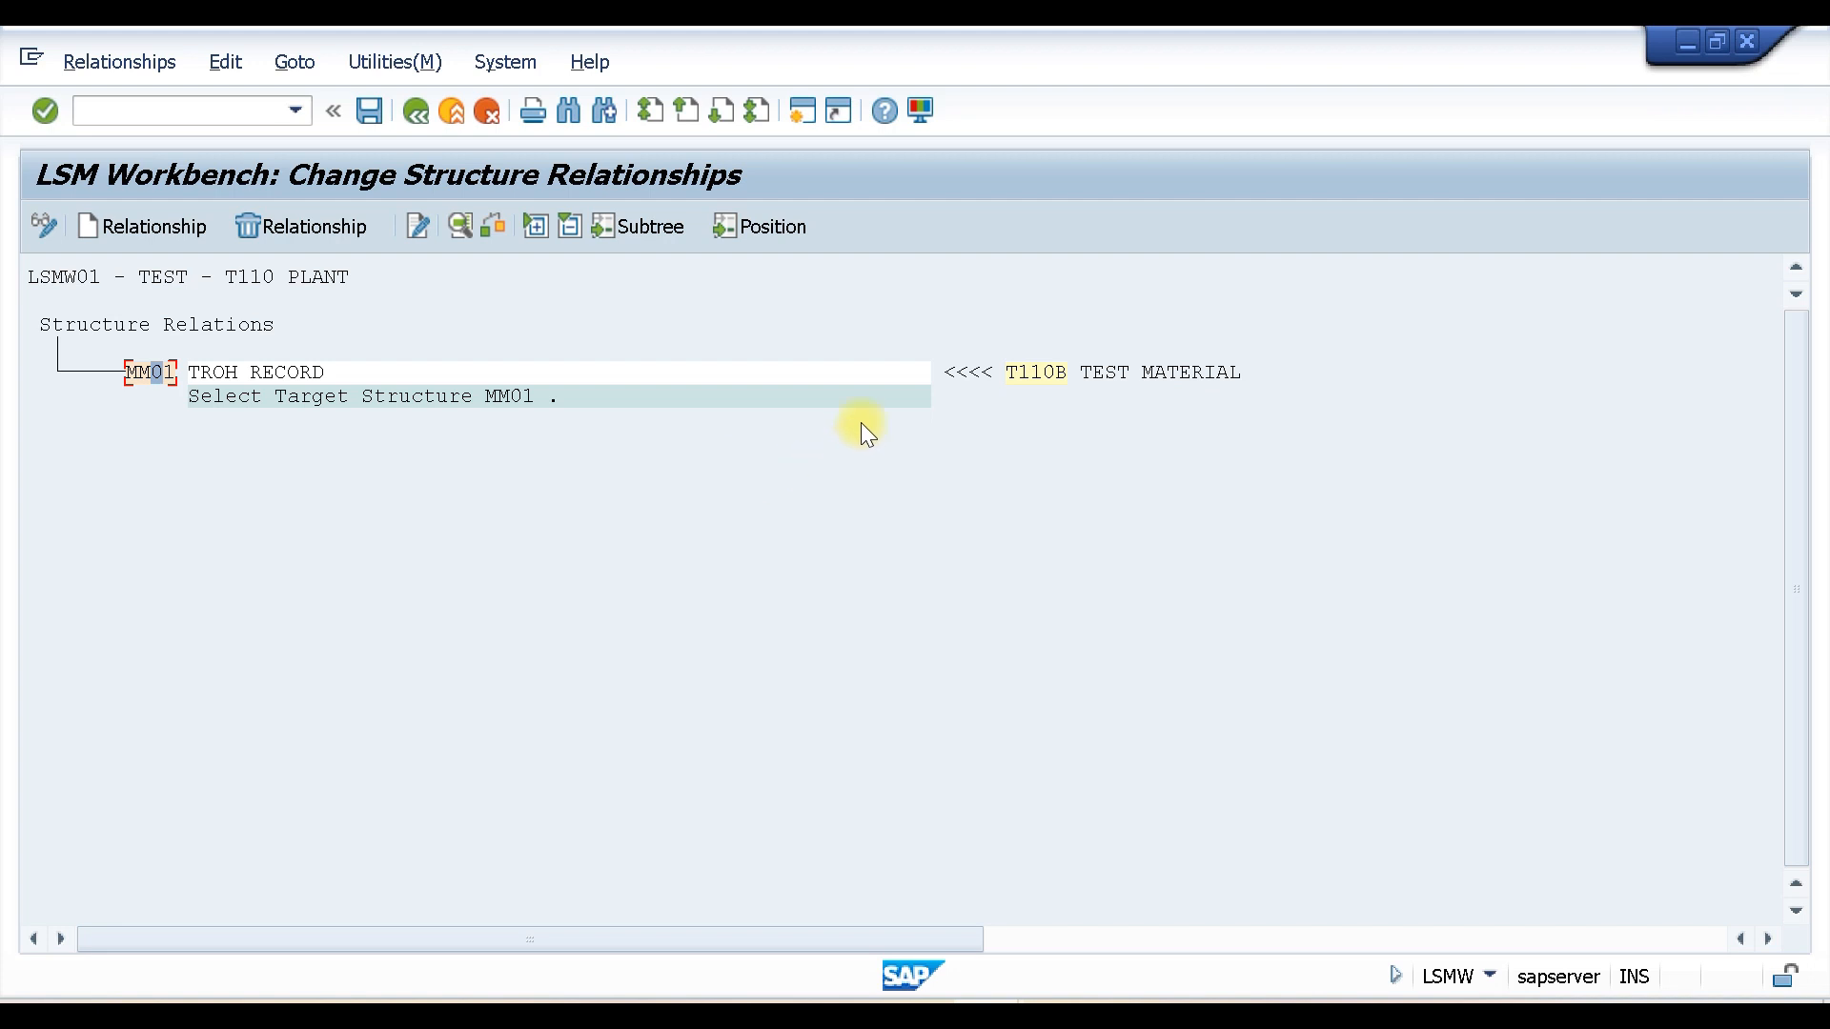
pyautogui.click(415, 111)
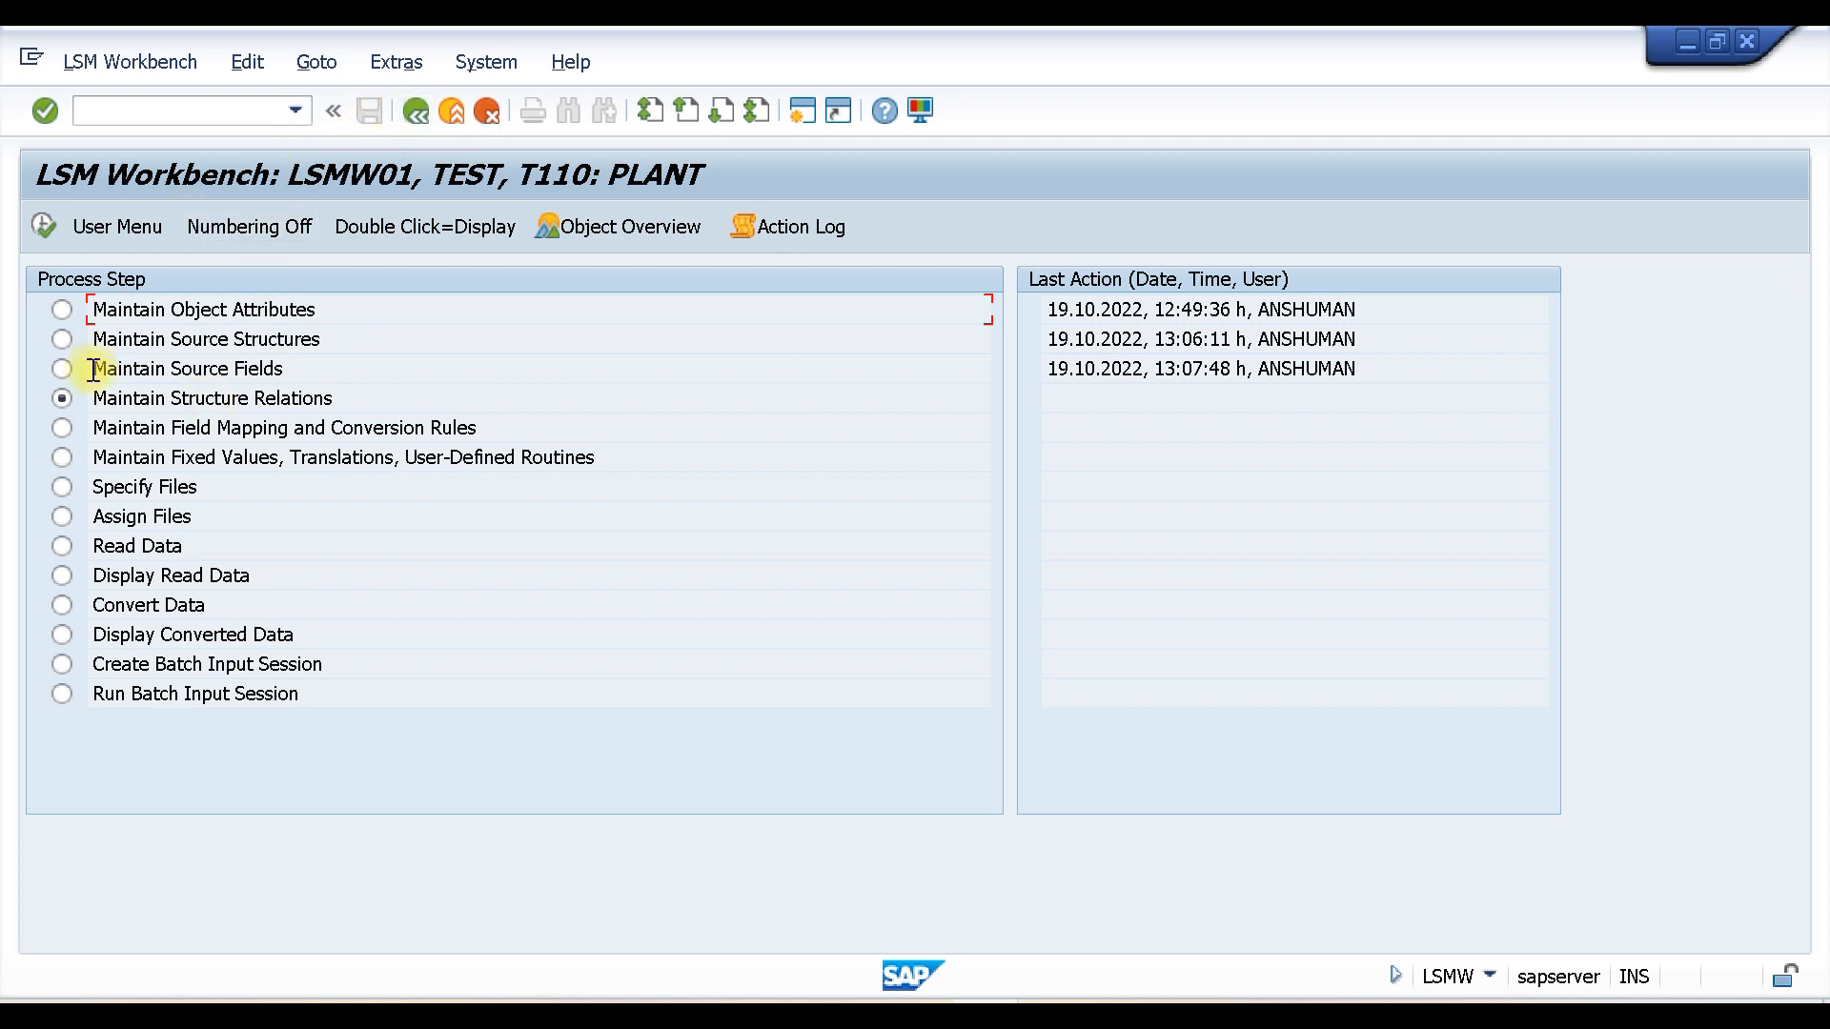
# Step: Open Maintain Structure Relations in change mode, save the T110B assignment to MM01, and return to the process steps
pyautogui.click(42, 226)
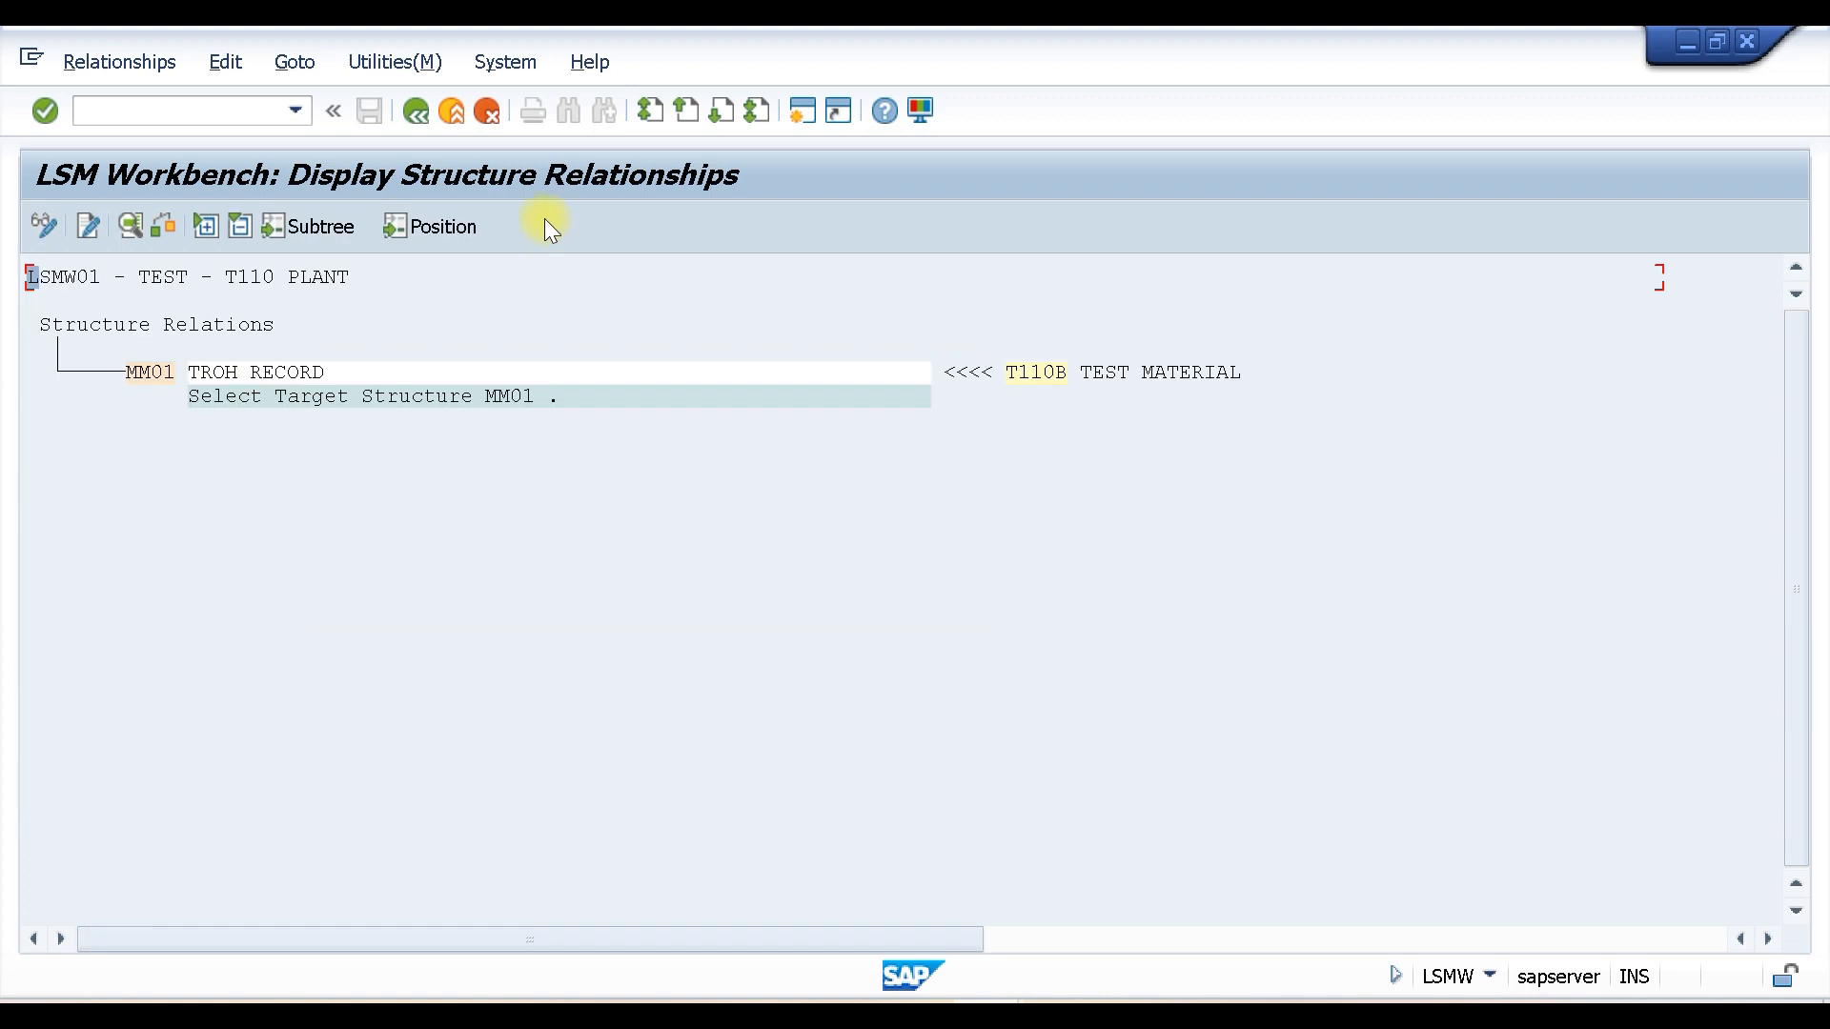
pyautogui.click(45, 225)
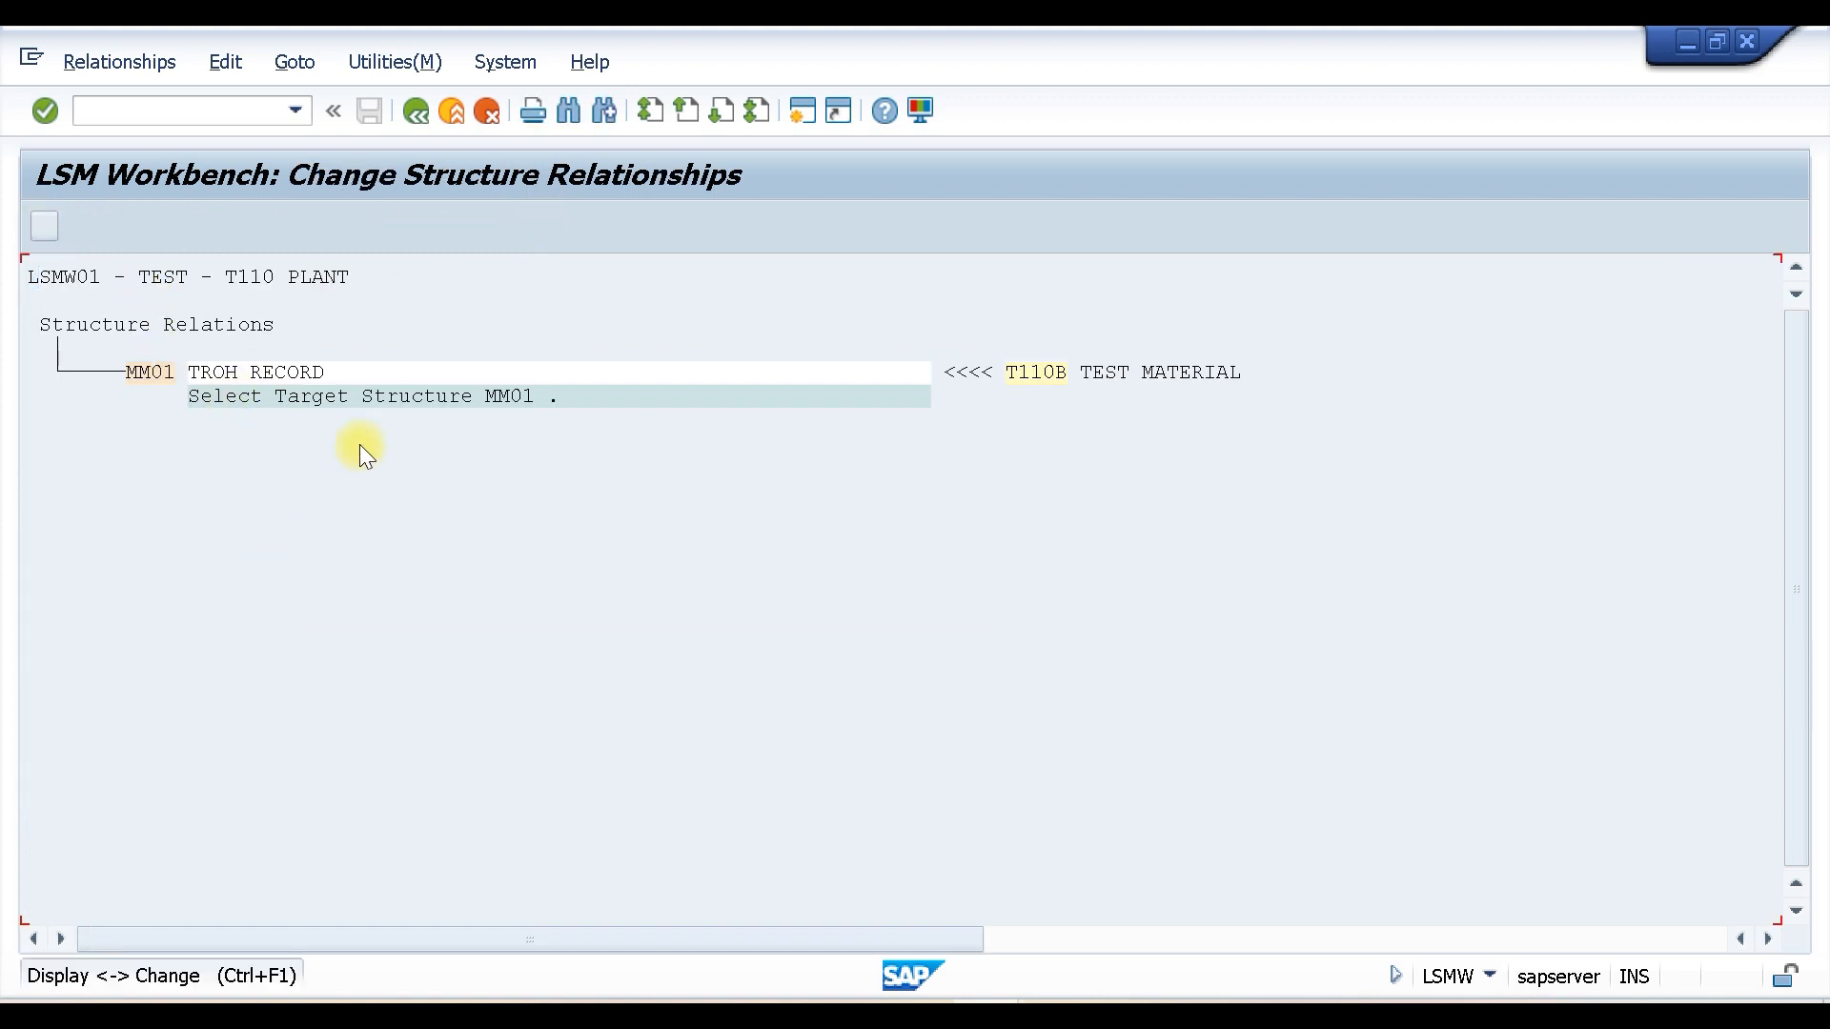
pyautogui.click(368, 109)
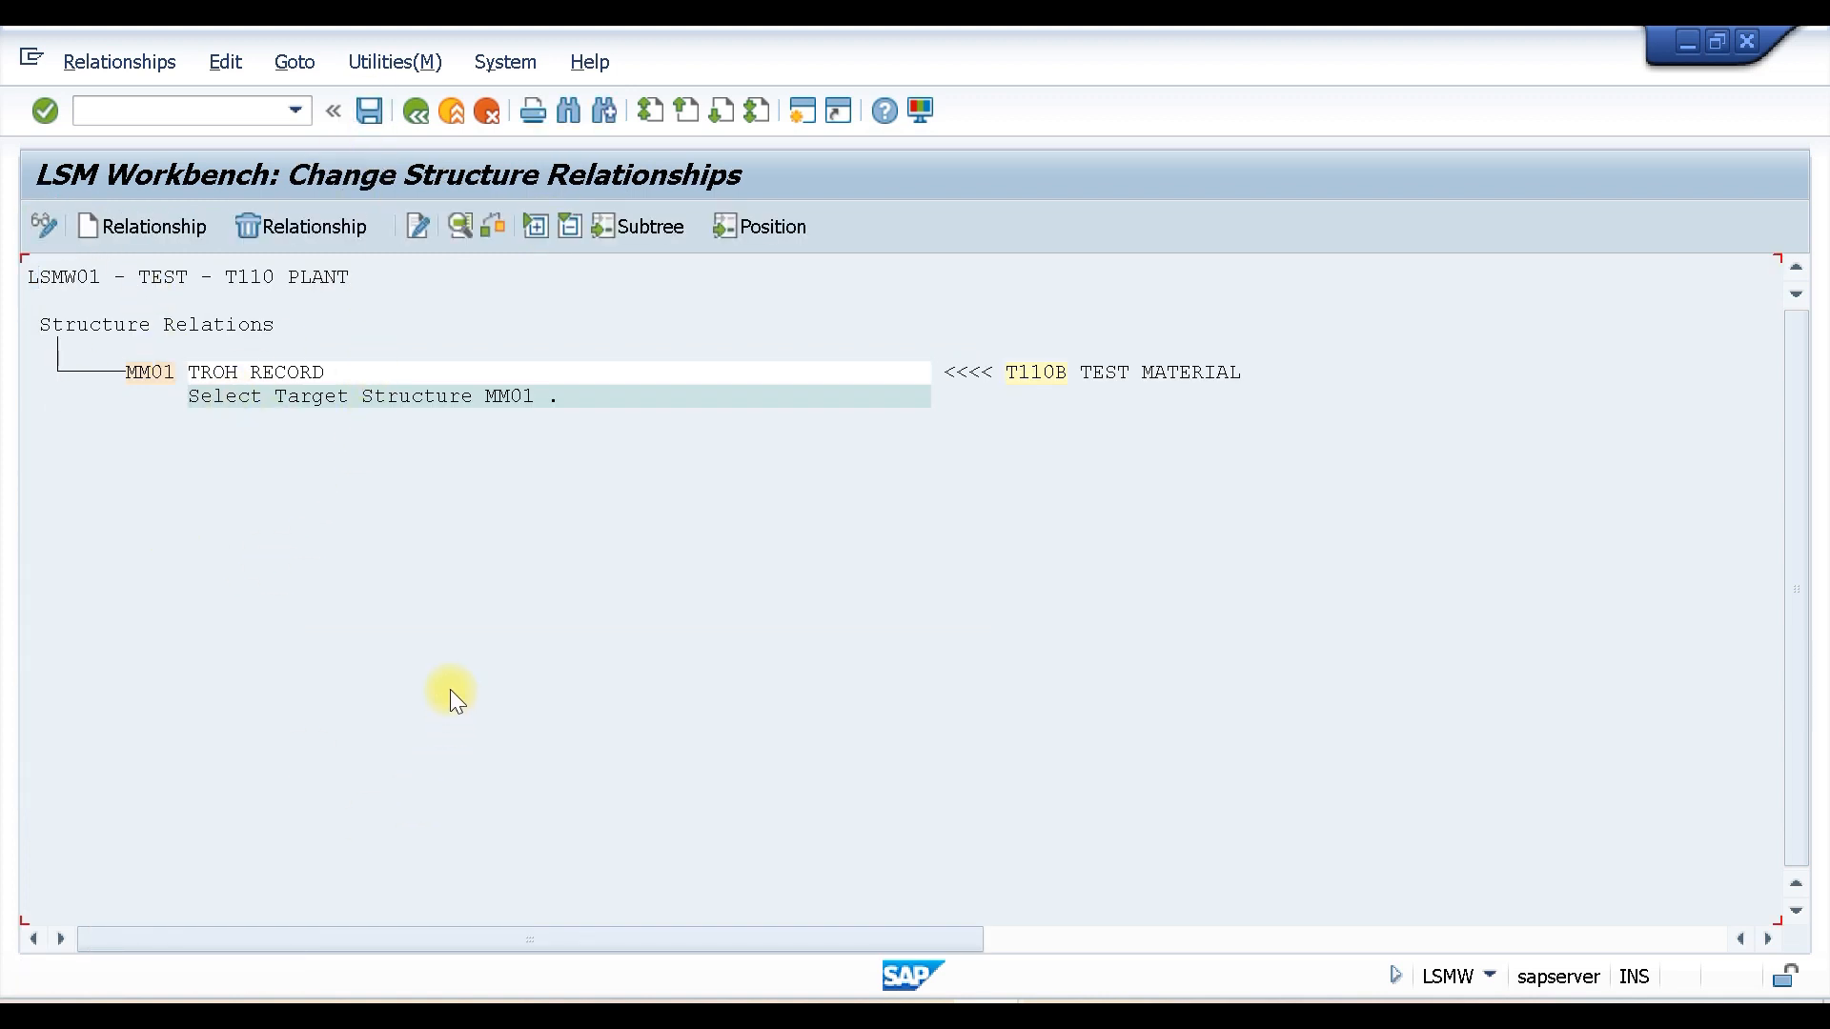
pyautogui.click(414, 111)
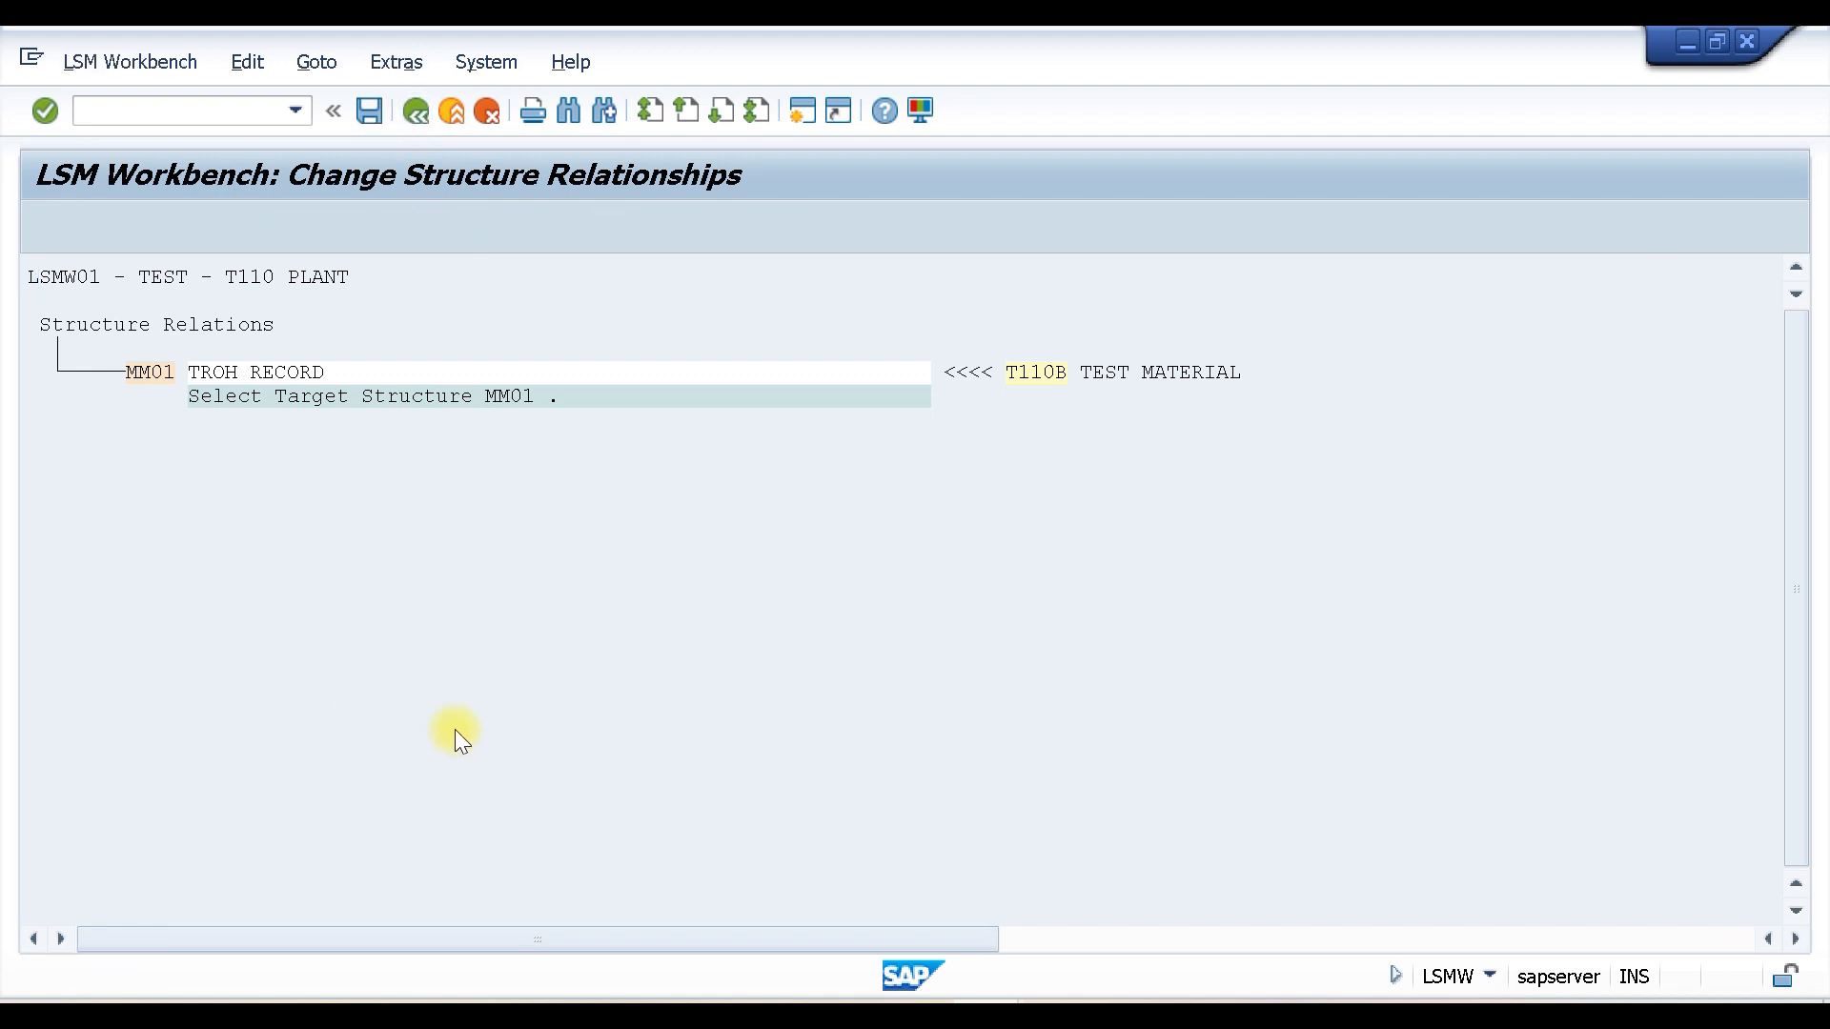
# Step: Open Maintain Field Mapping and Conversion Rules in change mode
pyautogui.click(61, 428)
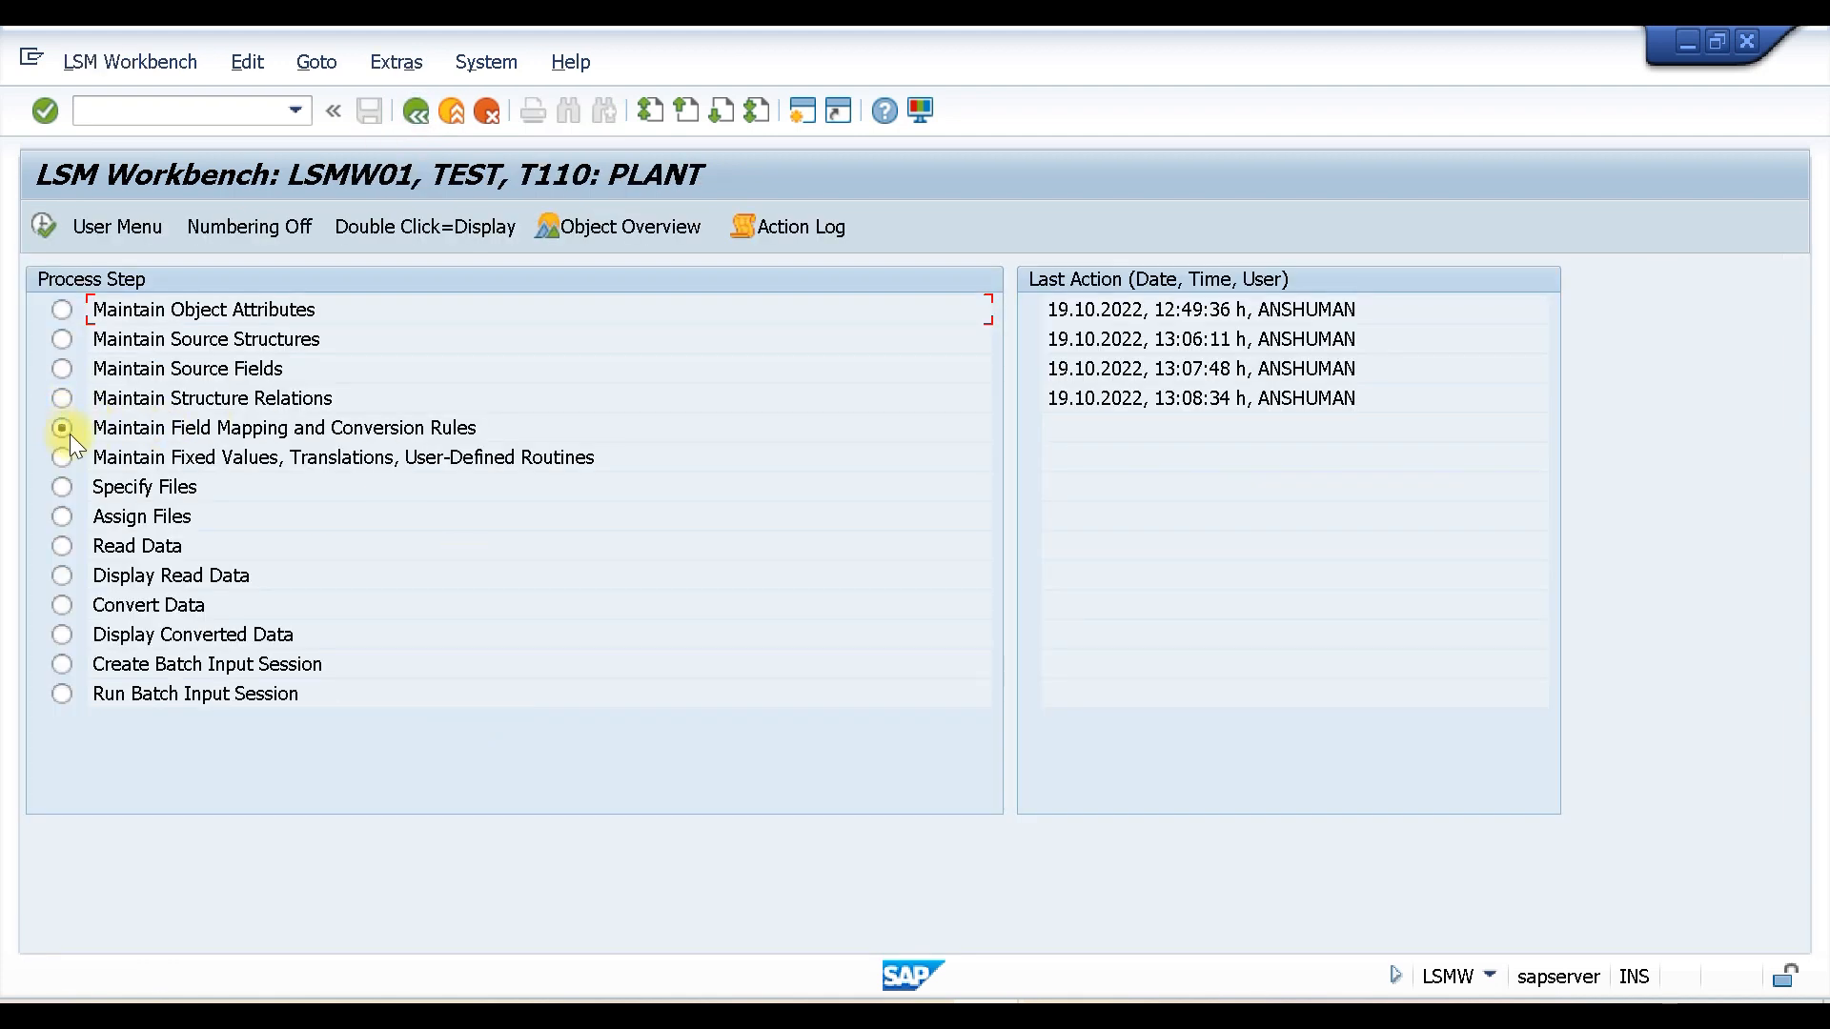
pyautogui.click(43, 225)
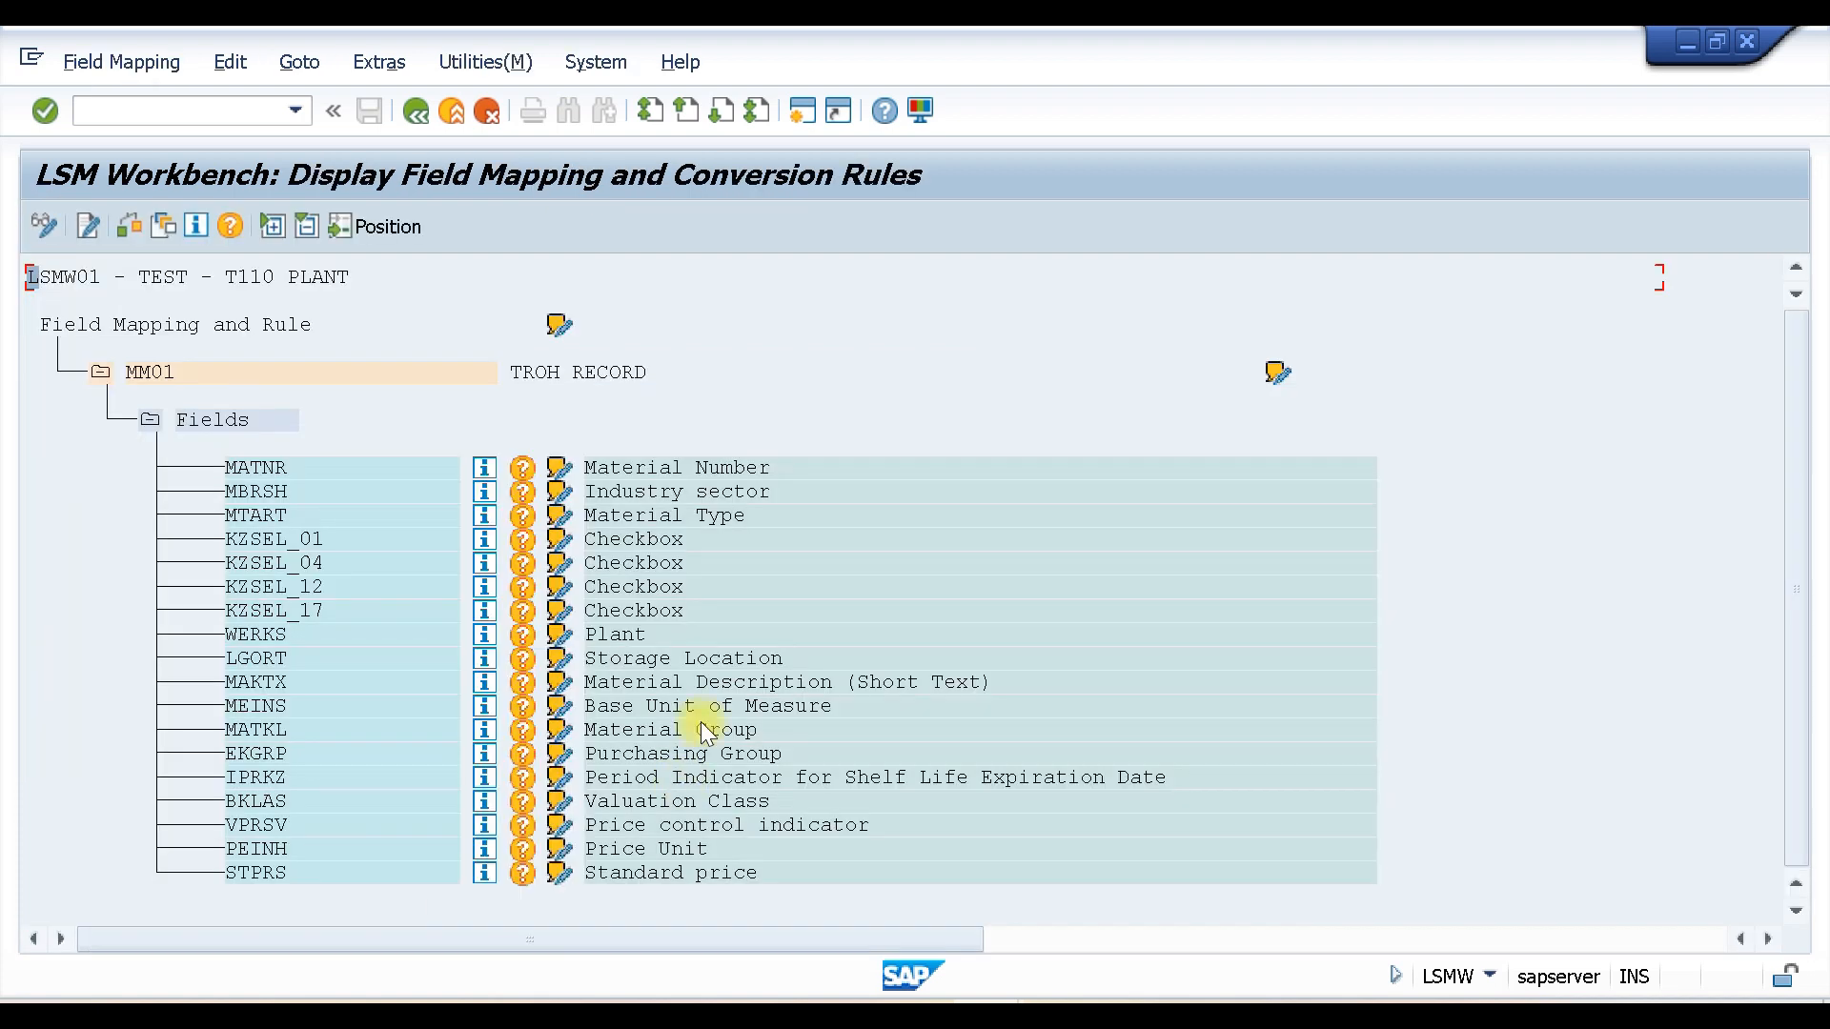
pyautogui.click(43, 223)
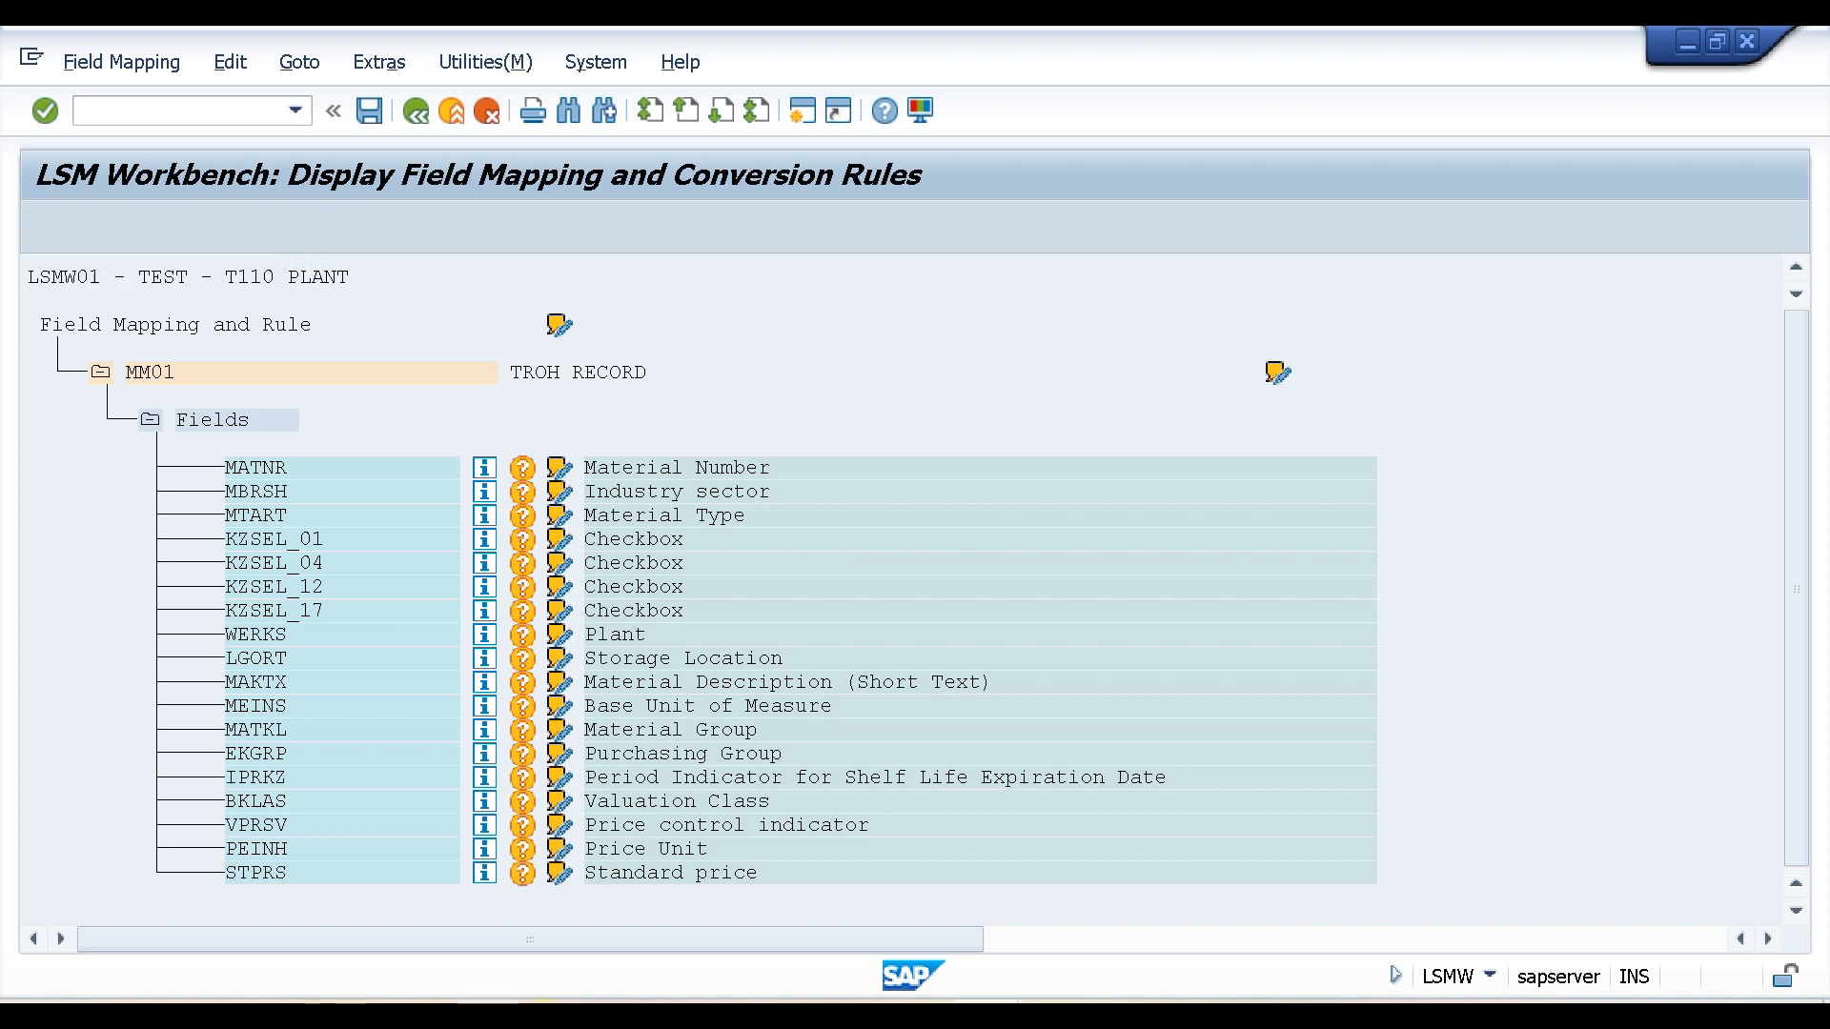
# Step: Start Auto-Field Mapping from MM01 with same-name matching, only the Transfer (MOVE) rule, and confirmation of each proposal
pyautogui.click(148, 370)
pyautogui.click(379, 61)
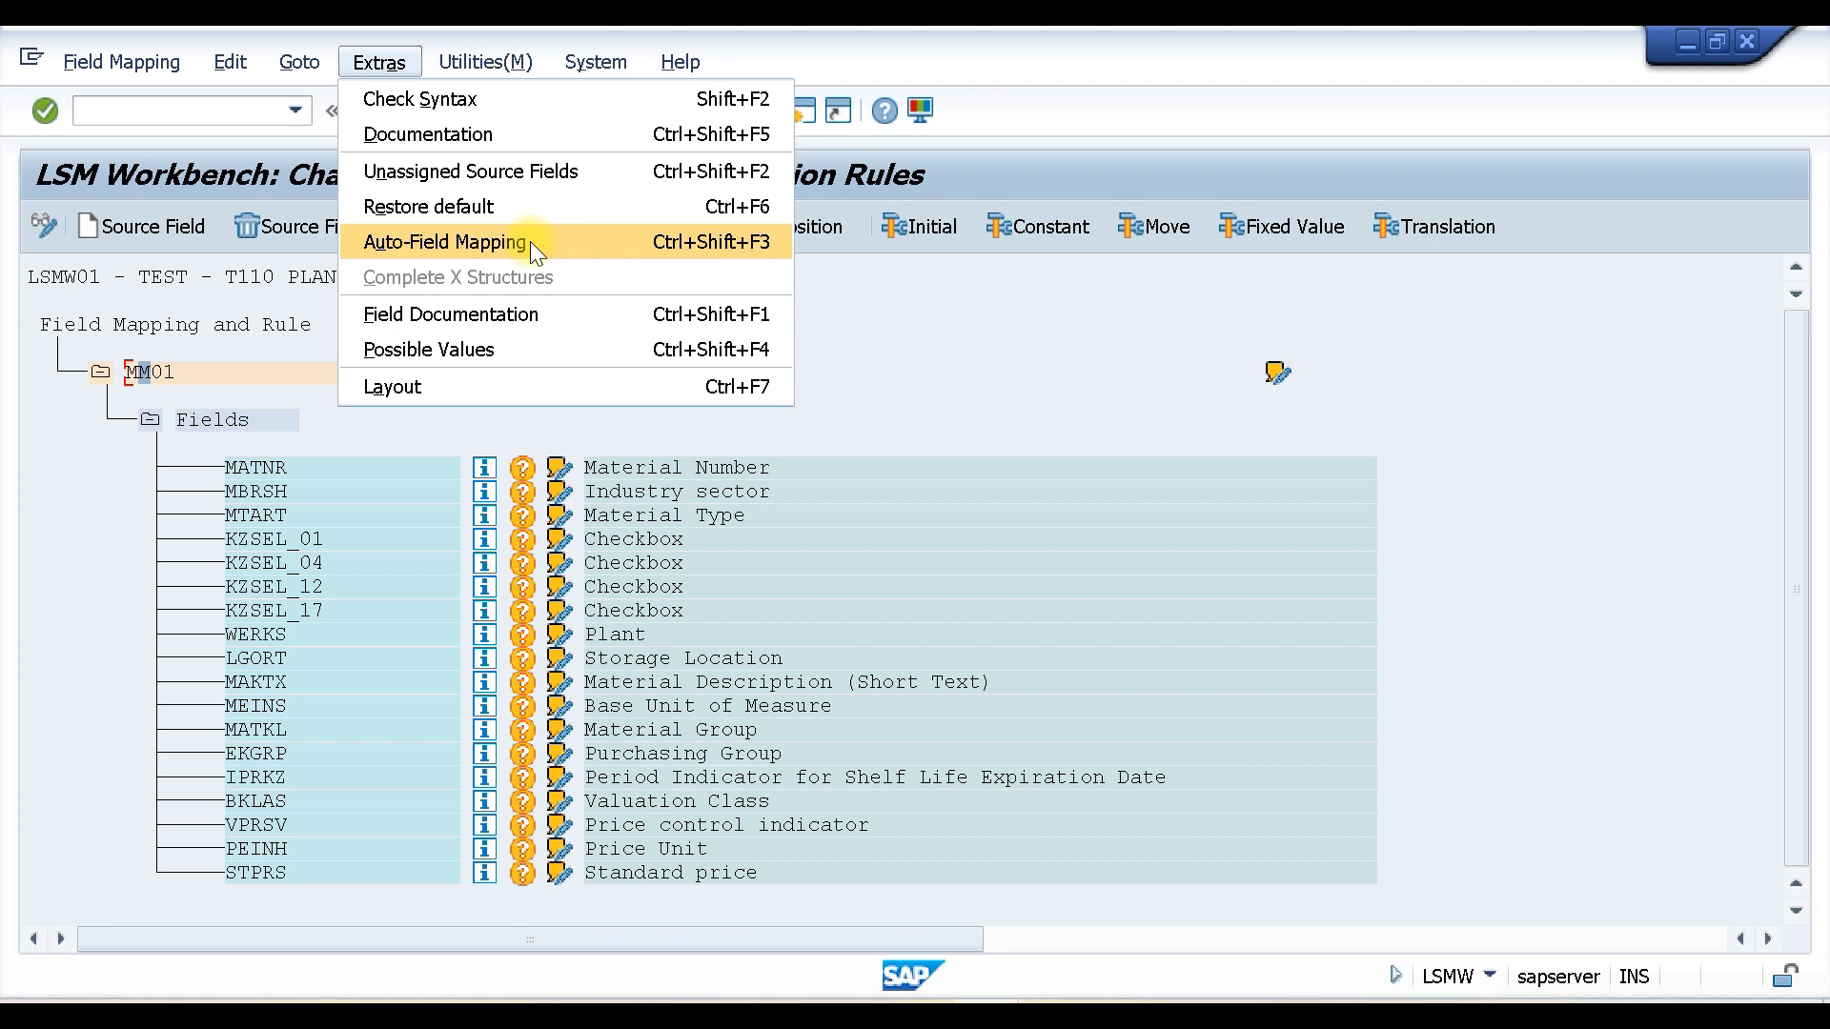
pyautogui.click(449, 240)
pyautogui.moveTo(550, 374); pyautogui.dragTo(742, 225)
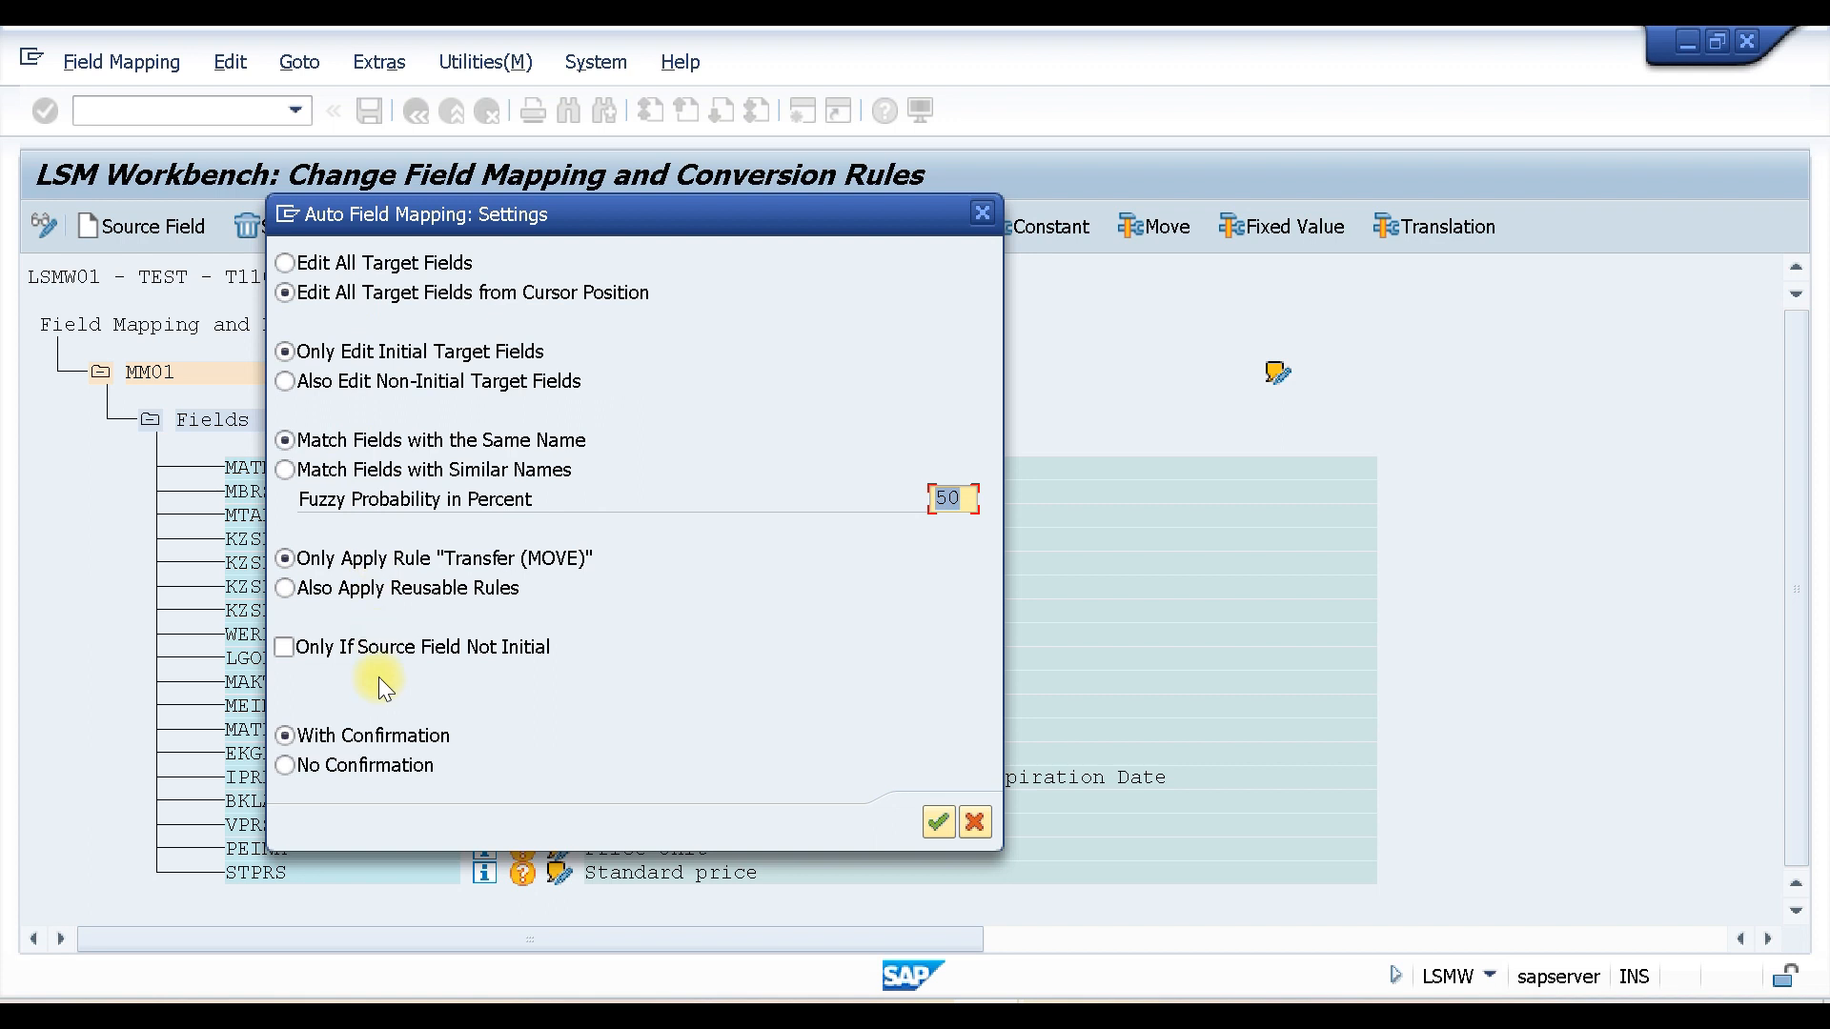
pyautogui.click(939, 823)
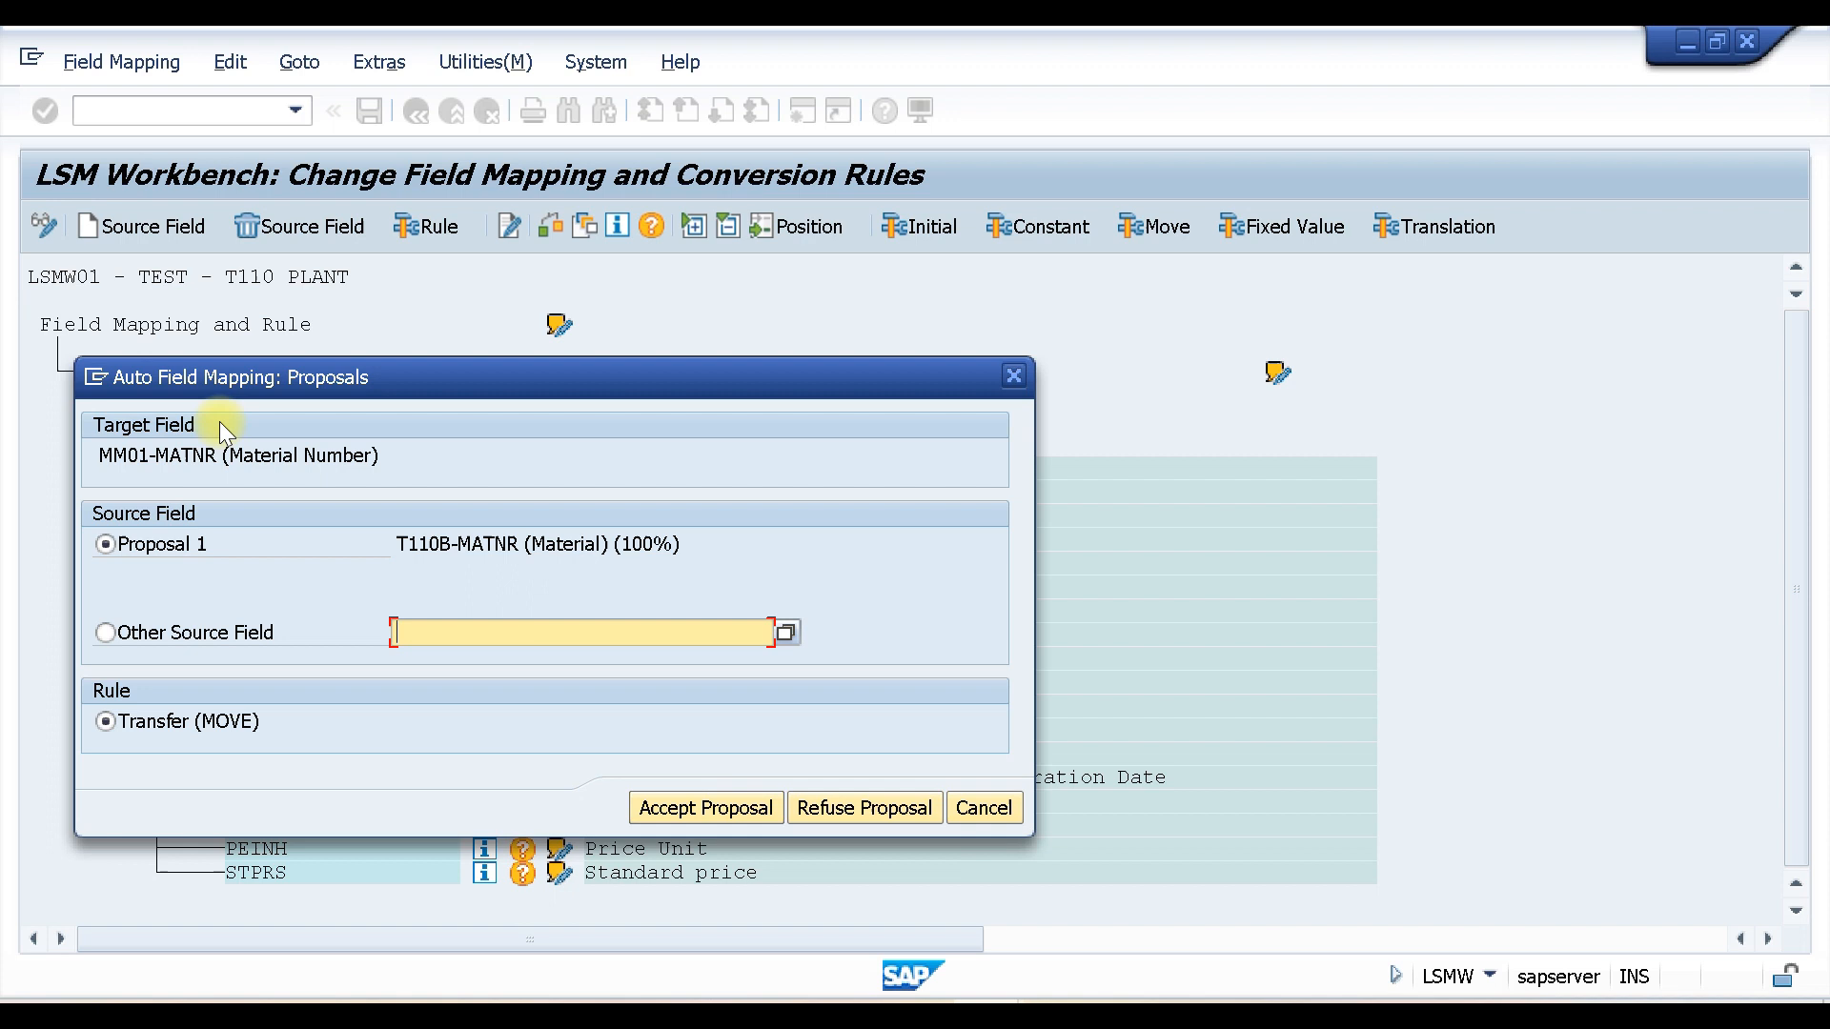
# Step: Accept the proposed T110B source field for every MM01 target field from MATNR through STPRS and finish the auto mapping
pyautogui.click(672, 809)
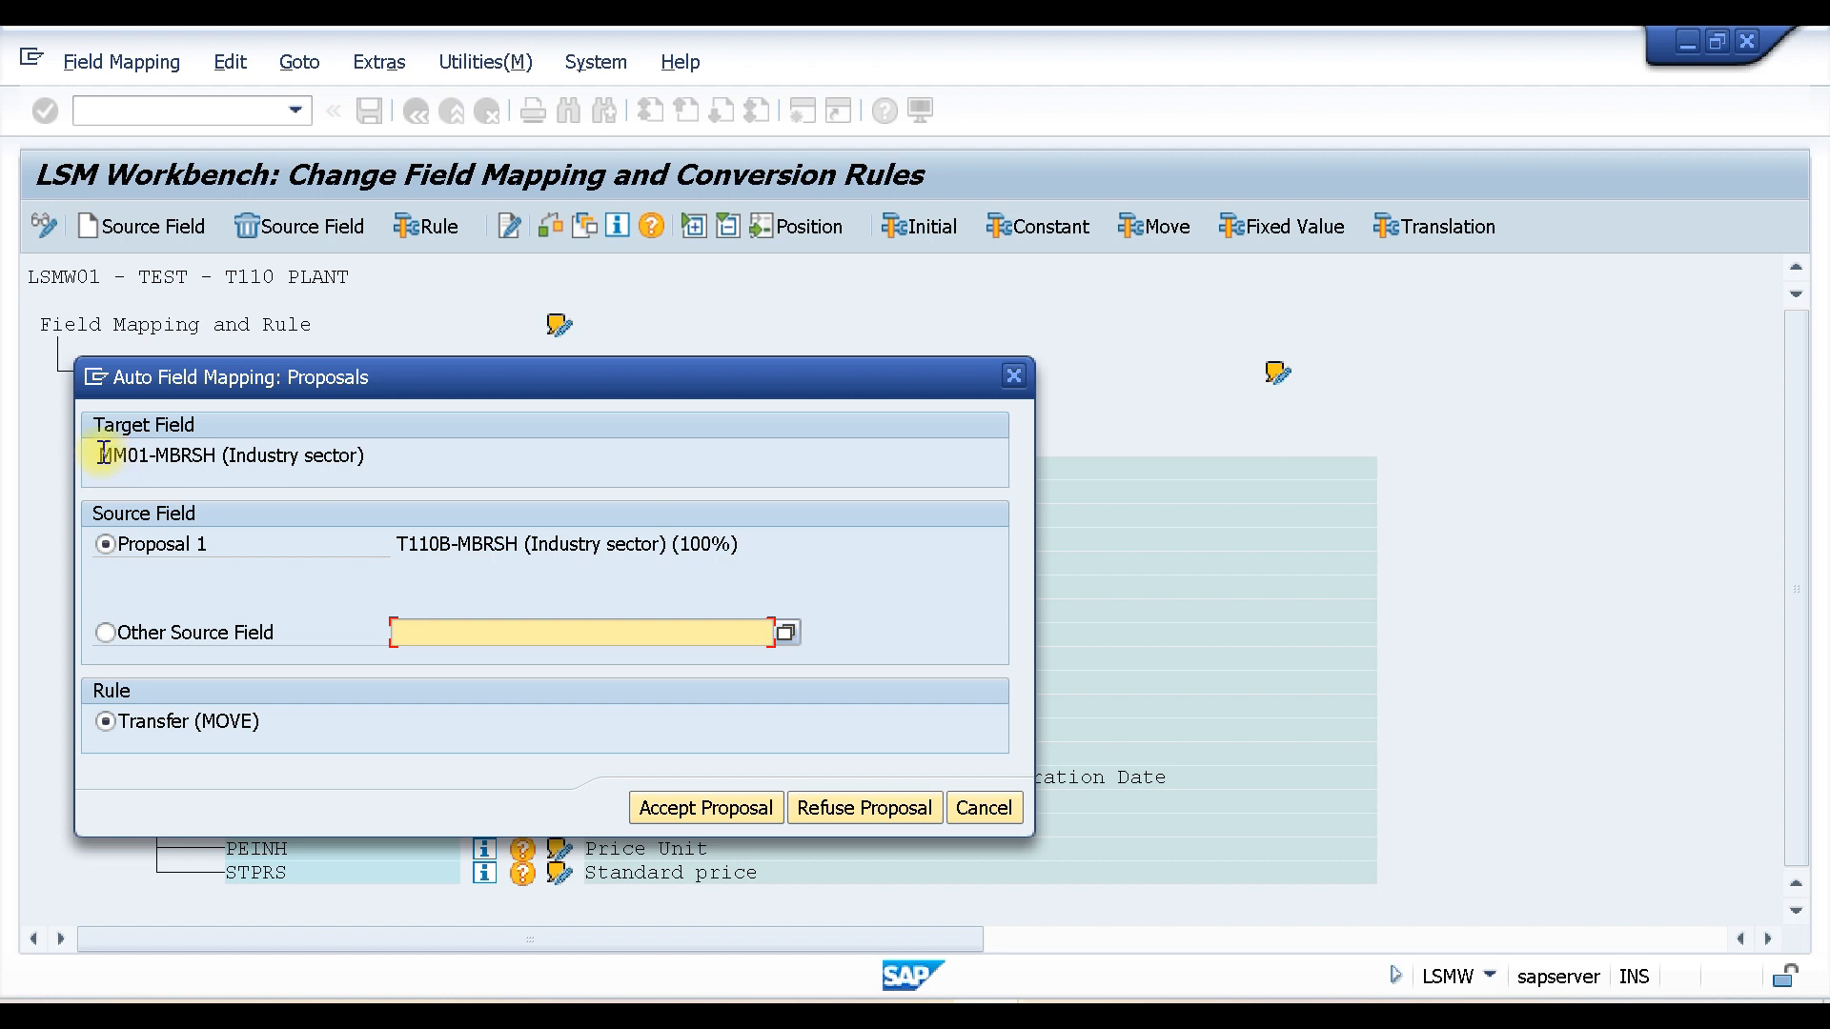
pyautogui.click(700, 803)
pyautogui.click(700, 808)
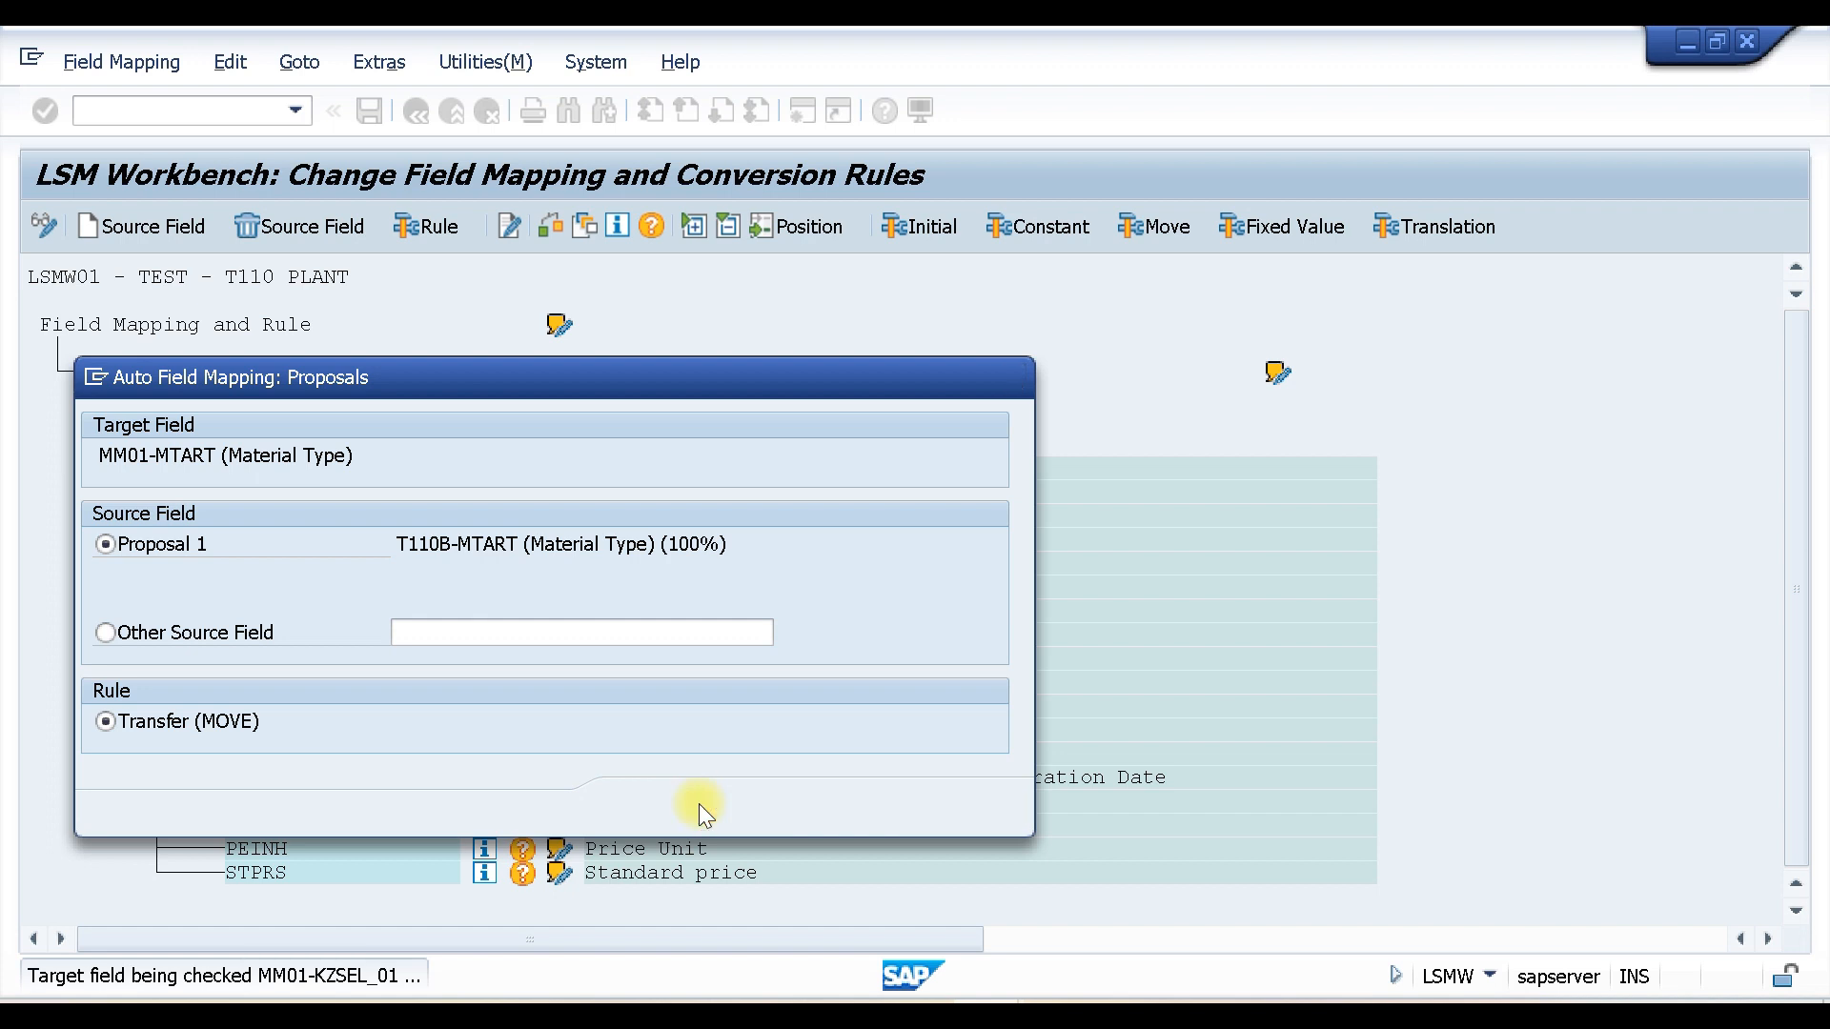
pyautogui.click(699, 807)
pyautogui.click(699, 805)
pyautogui.click(699, 805)
pyautogui.click(699, 806)
pyautogui.click(699, 805)
pyautogui.click(699, 805)
pyautogui.click(699, 805)
pyautogui.click(699, 806)
pyautogui.click(700, 806)
pyautogui.click(699, 805)
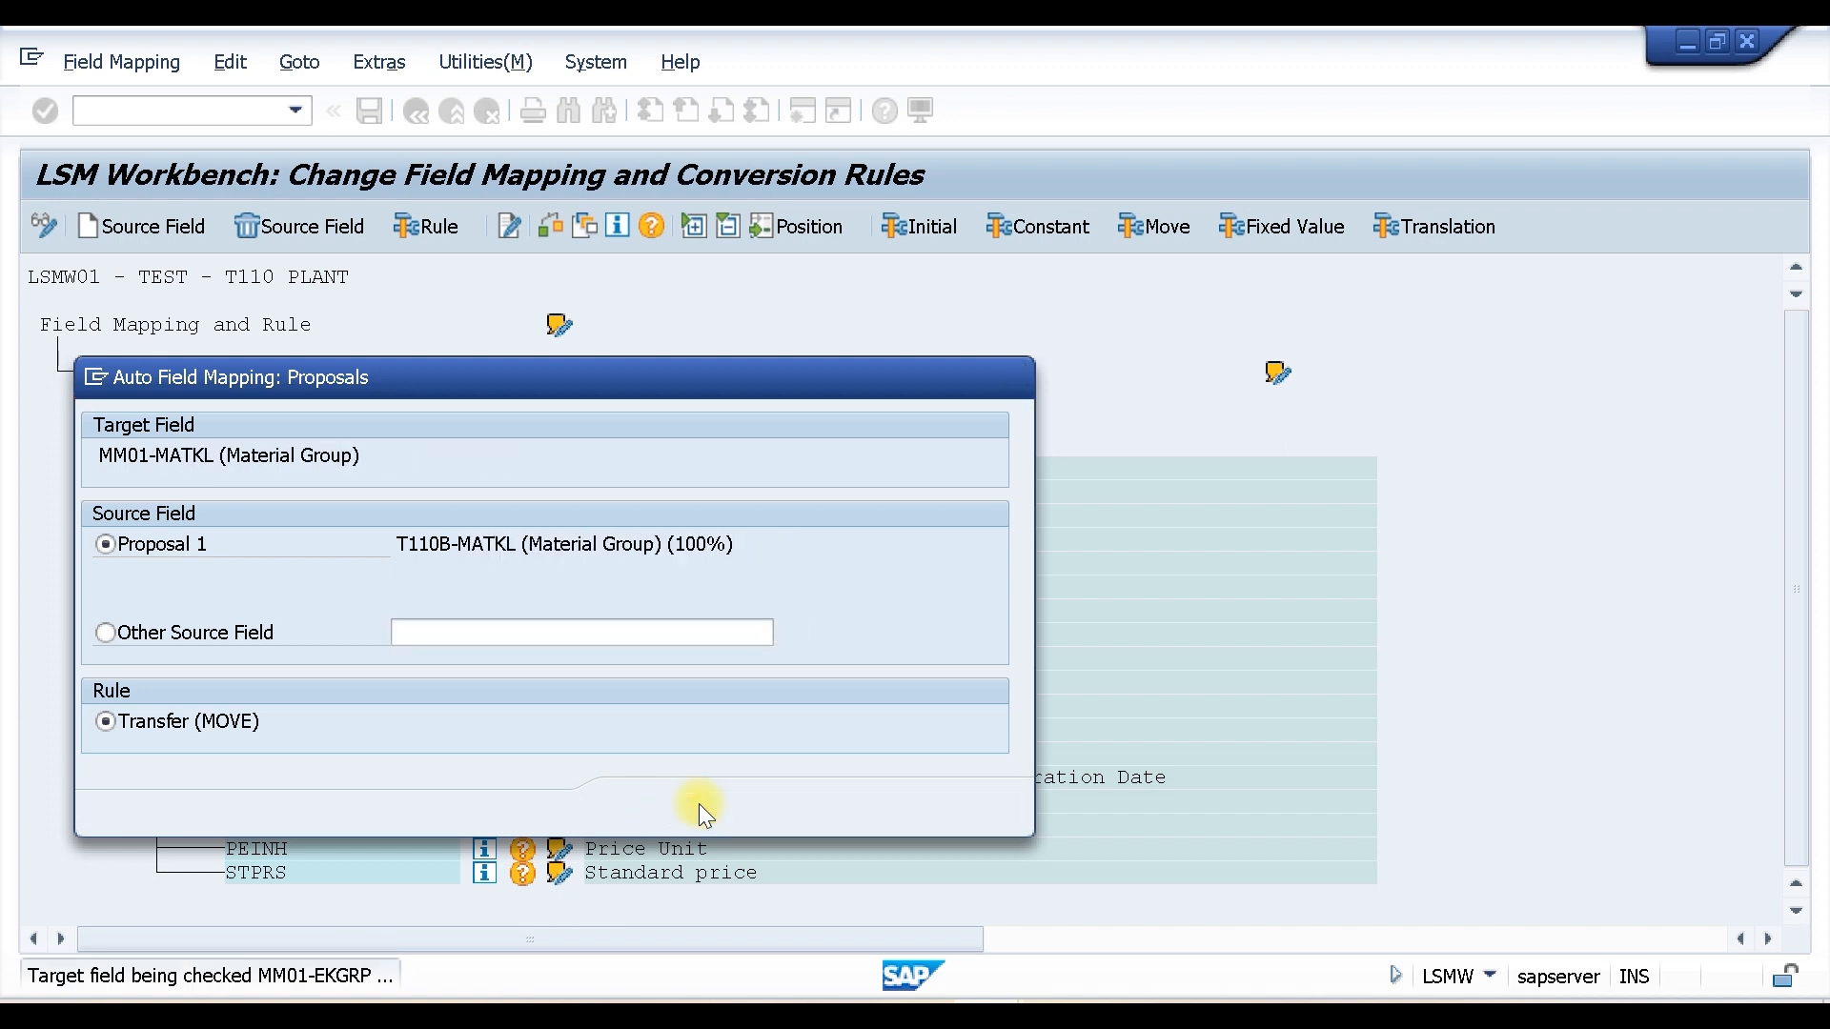
pyautogui.click(699, 805)
pyautogui.click(699, 805)
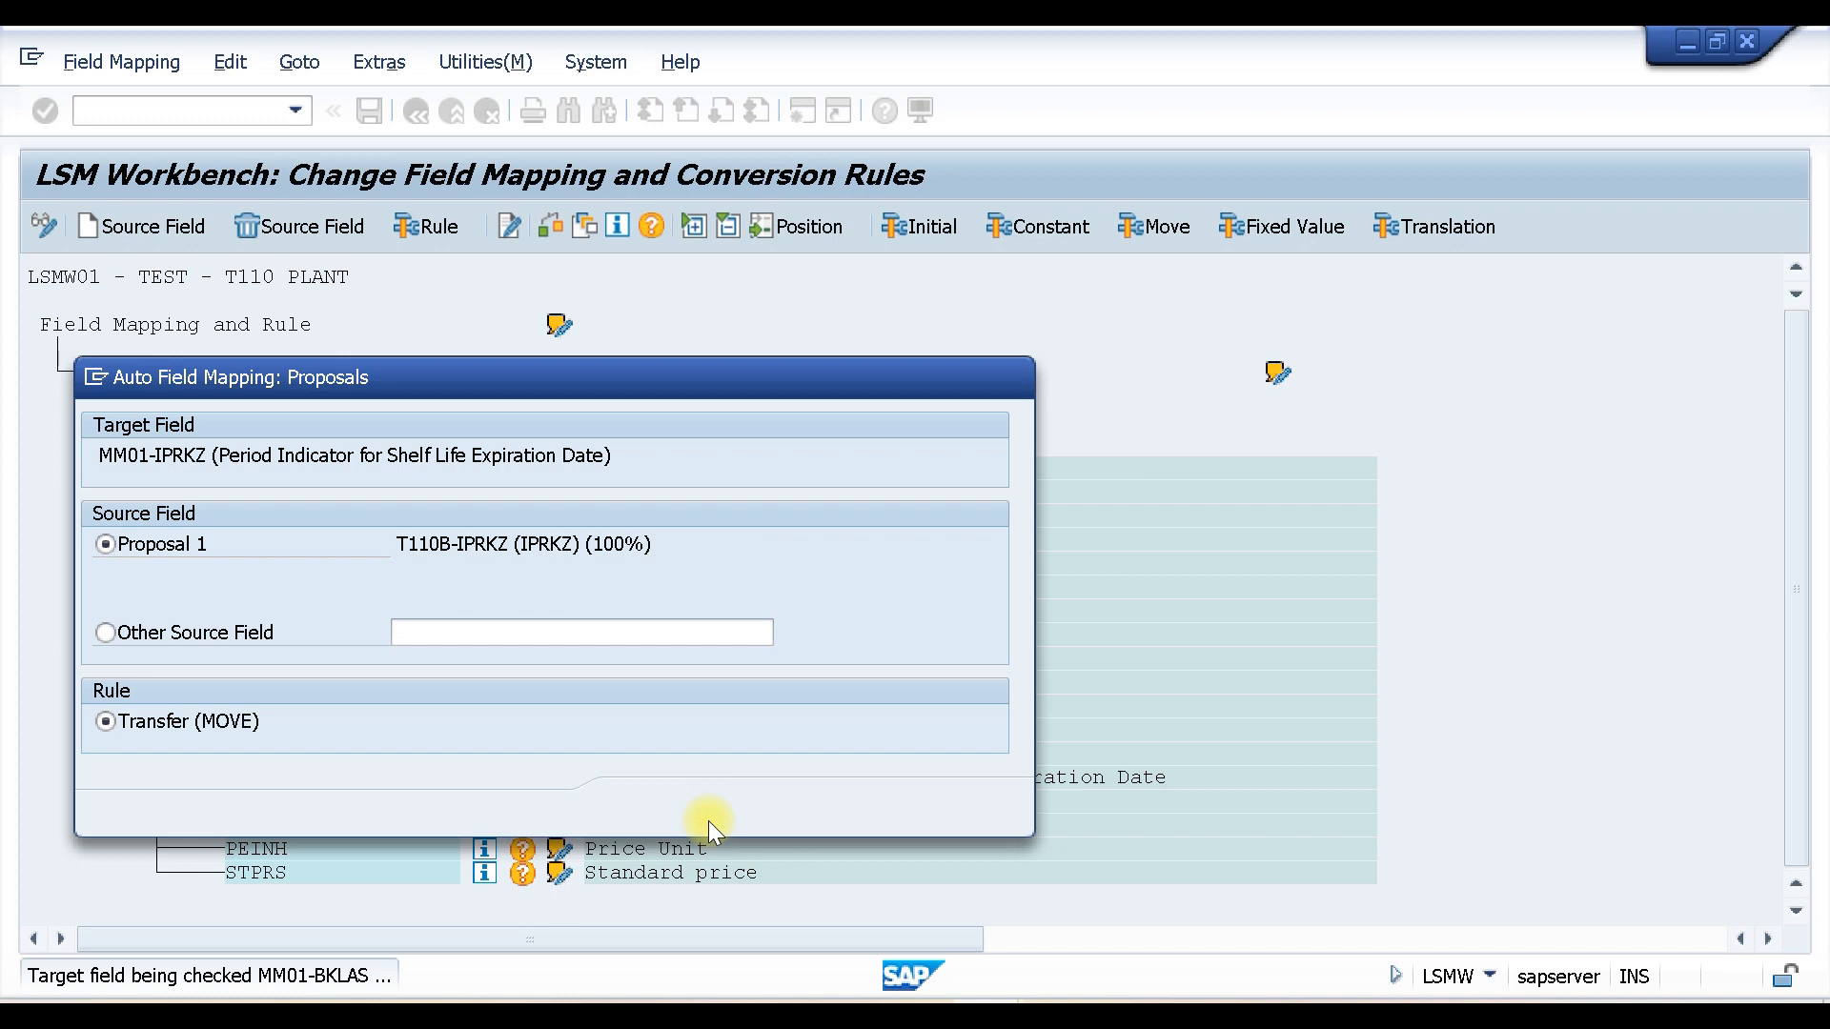
pyautogui.click(709, 808)
pyautogui.click(709, 808)
pyautogui.click(709, 808)
pyautogui.click(709, 808)
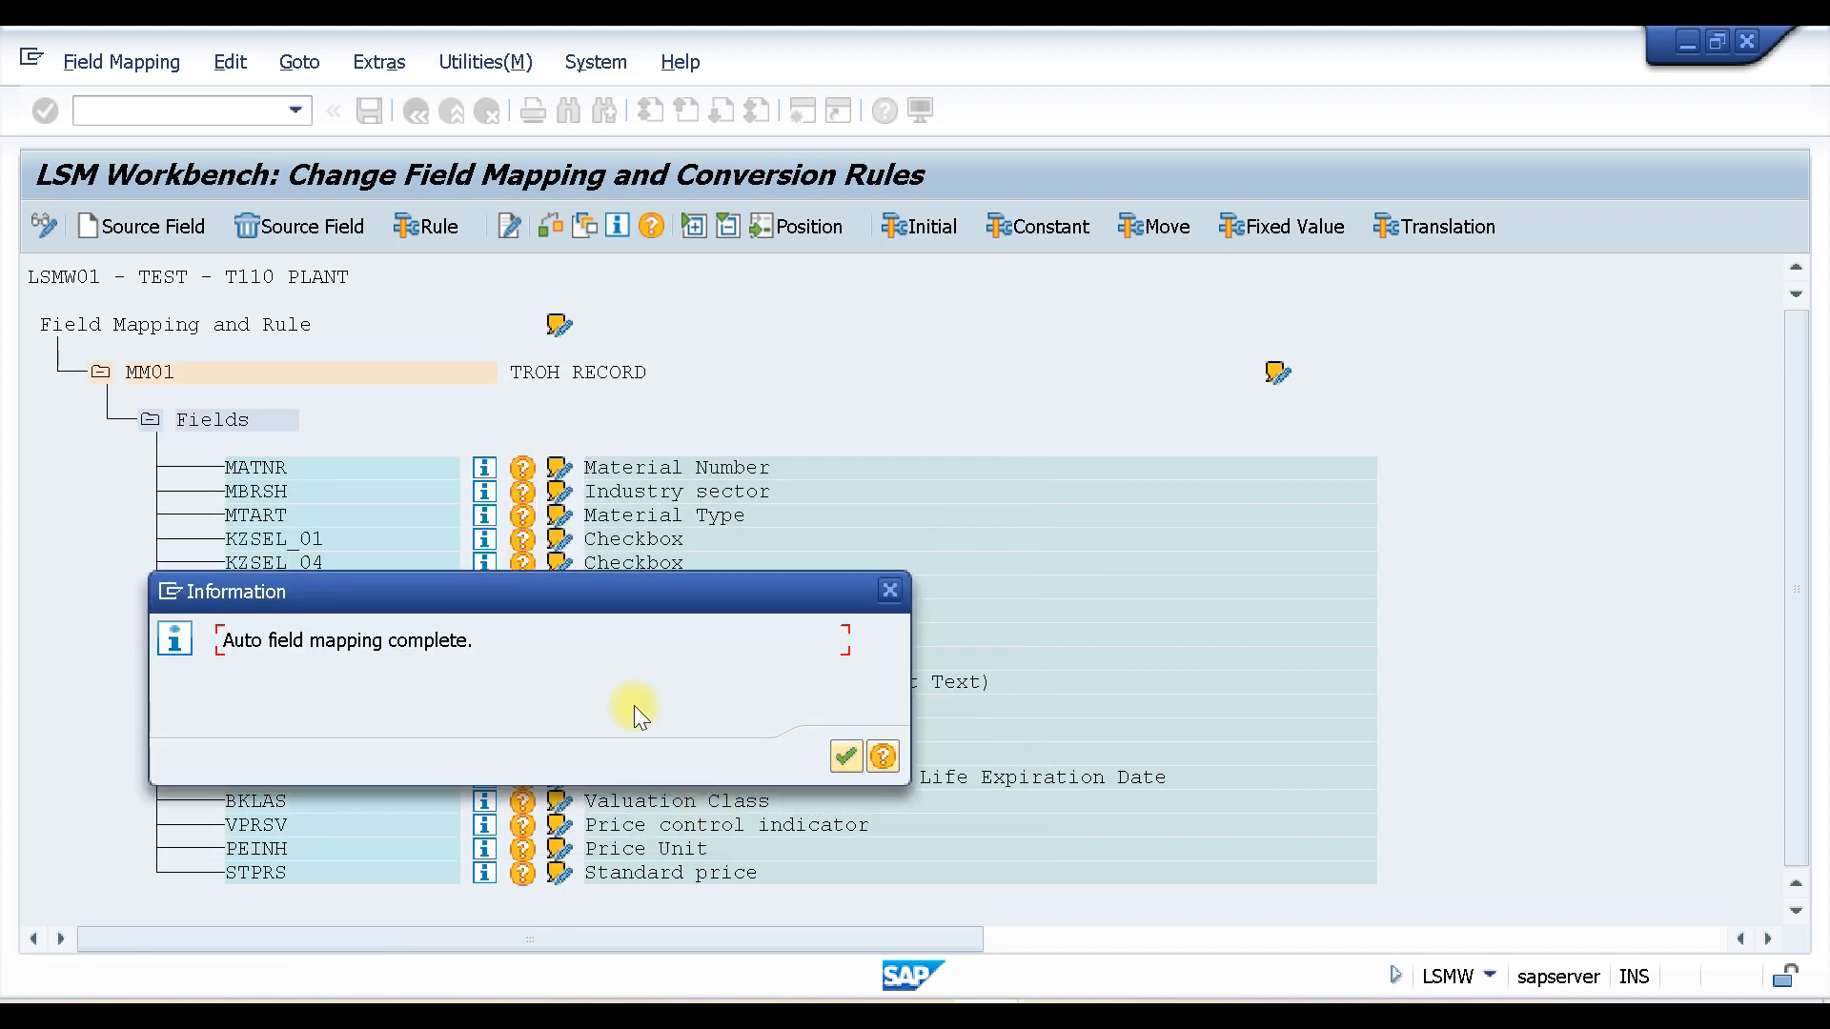
pyautogui.moveTo(556, 352); pyautogui.dragTo(557, 352)
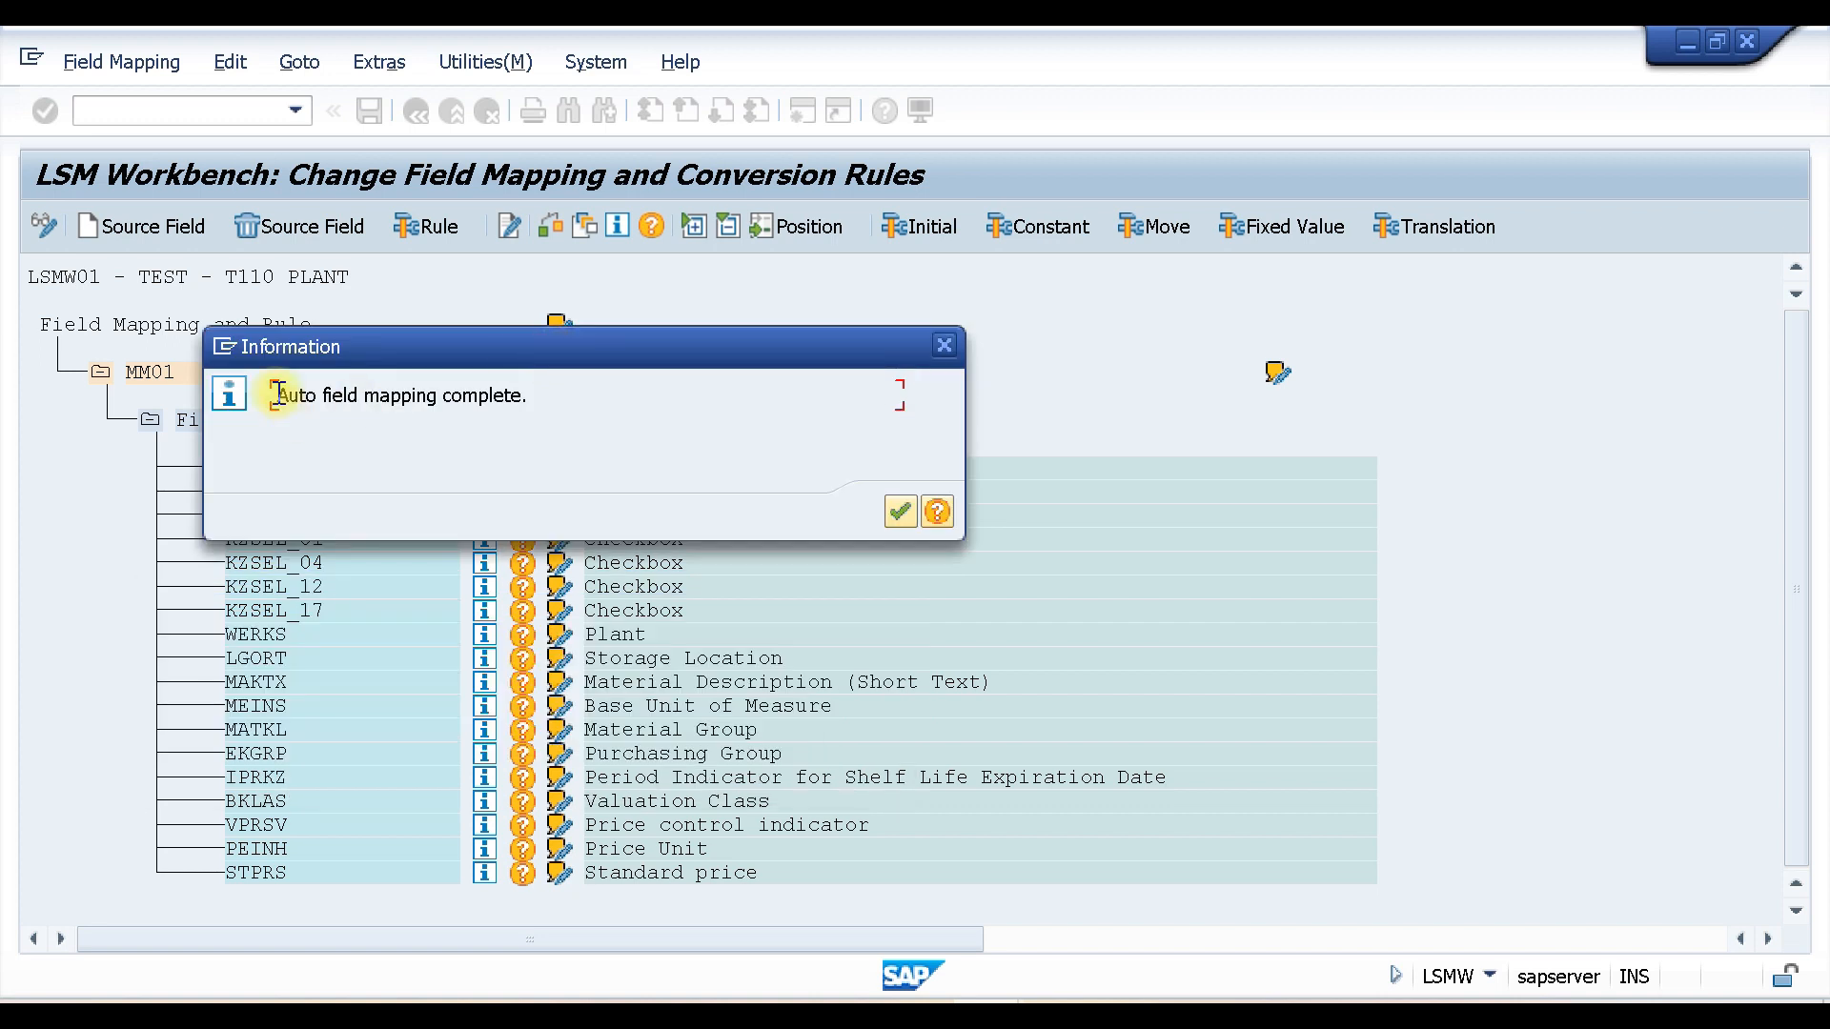
pyautogui.click(902, 510)
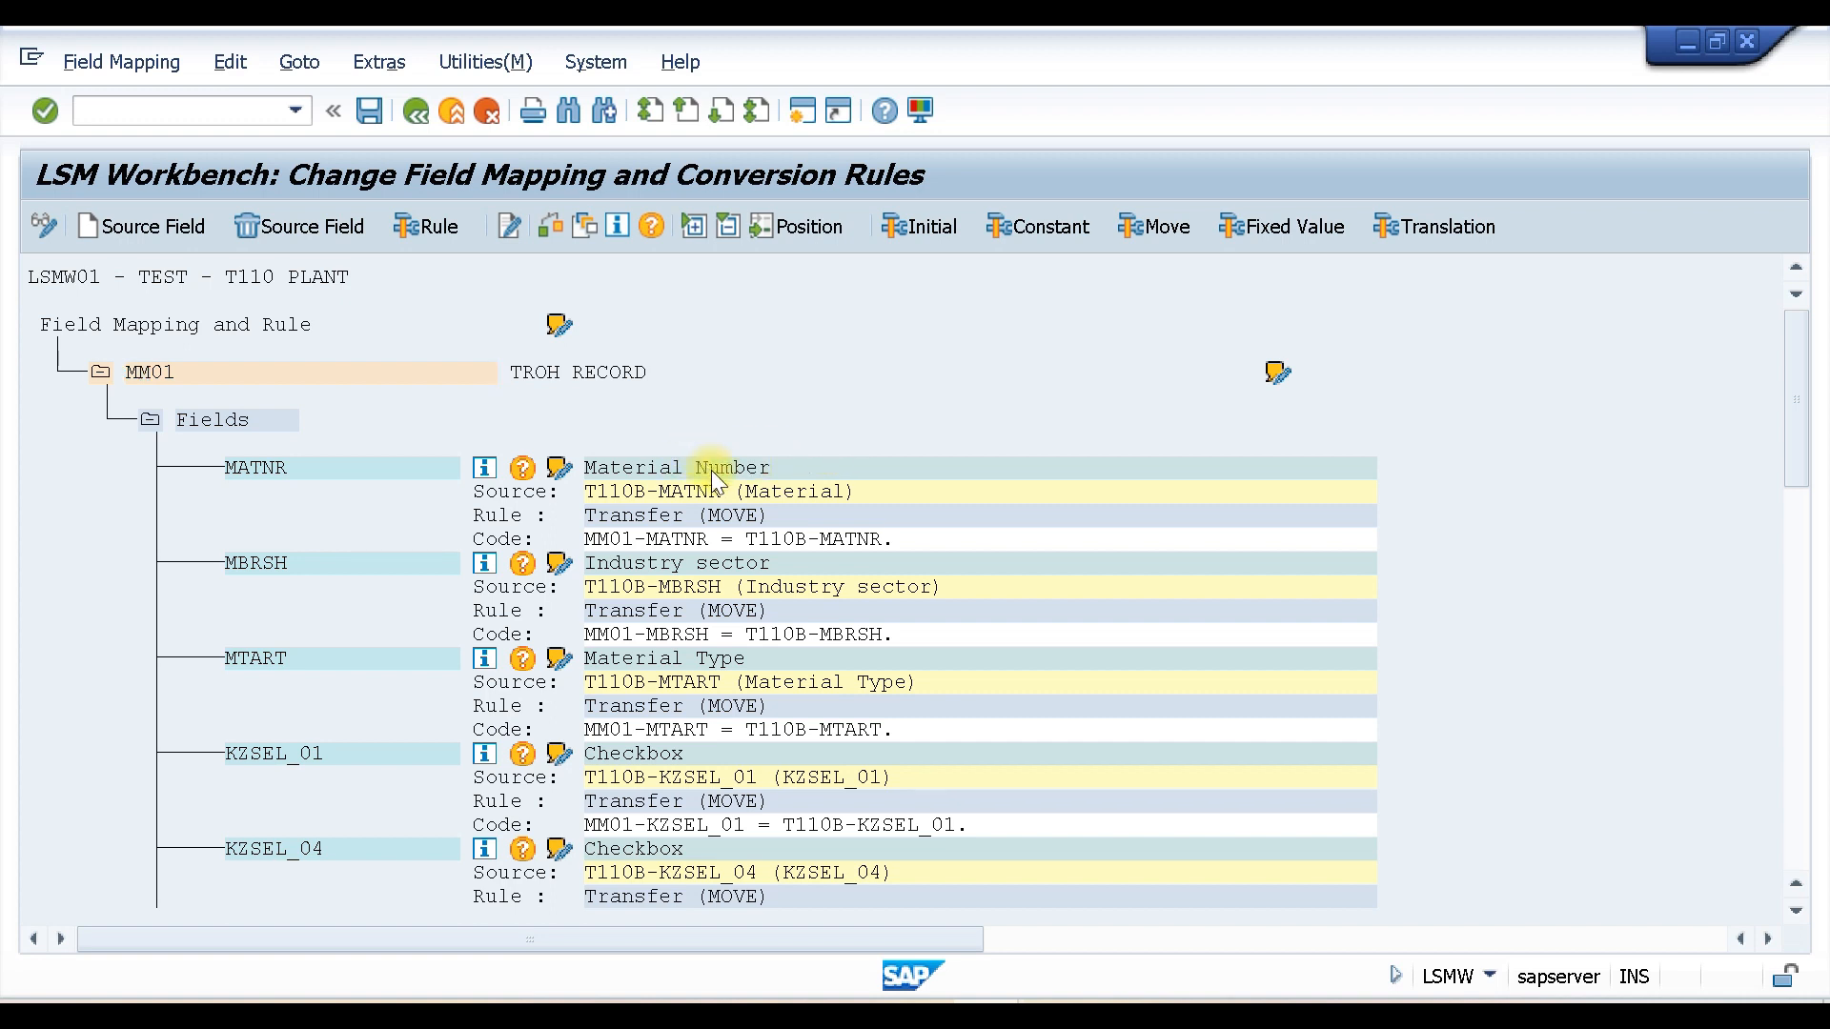
pyautogui.scroll(-1, 711, 471)
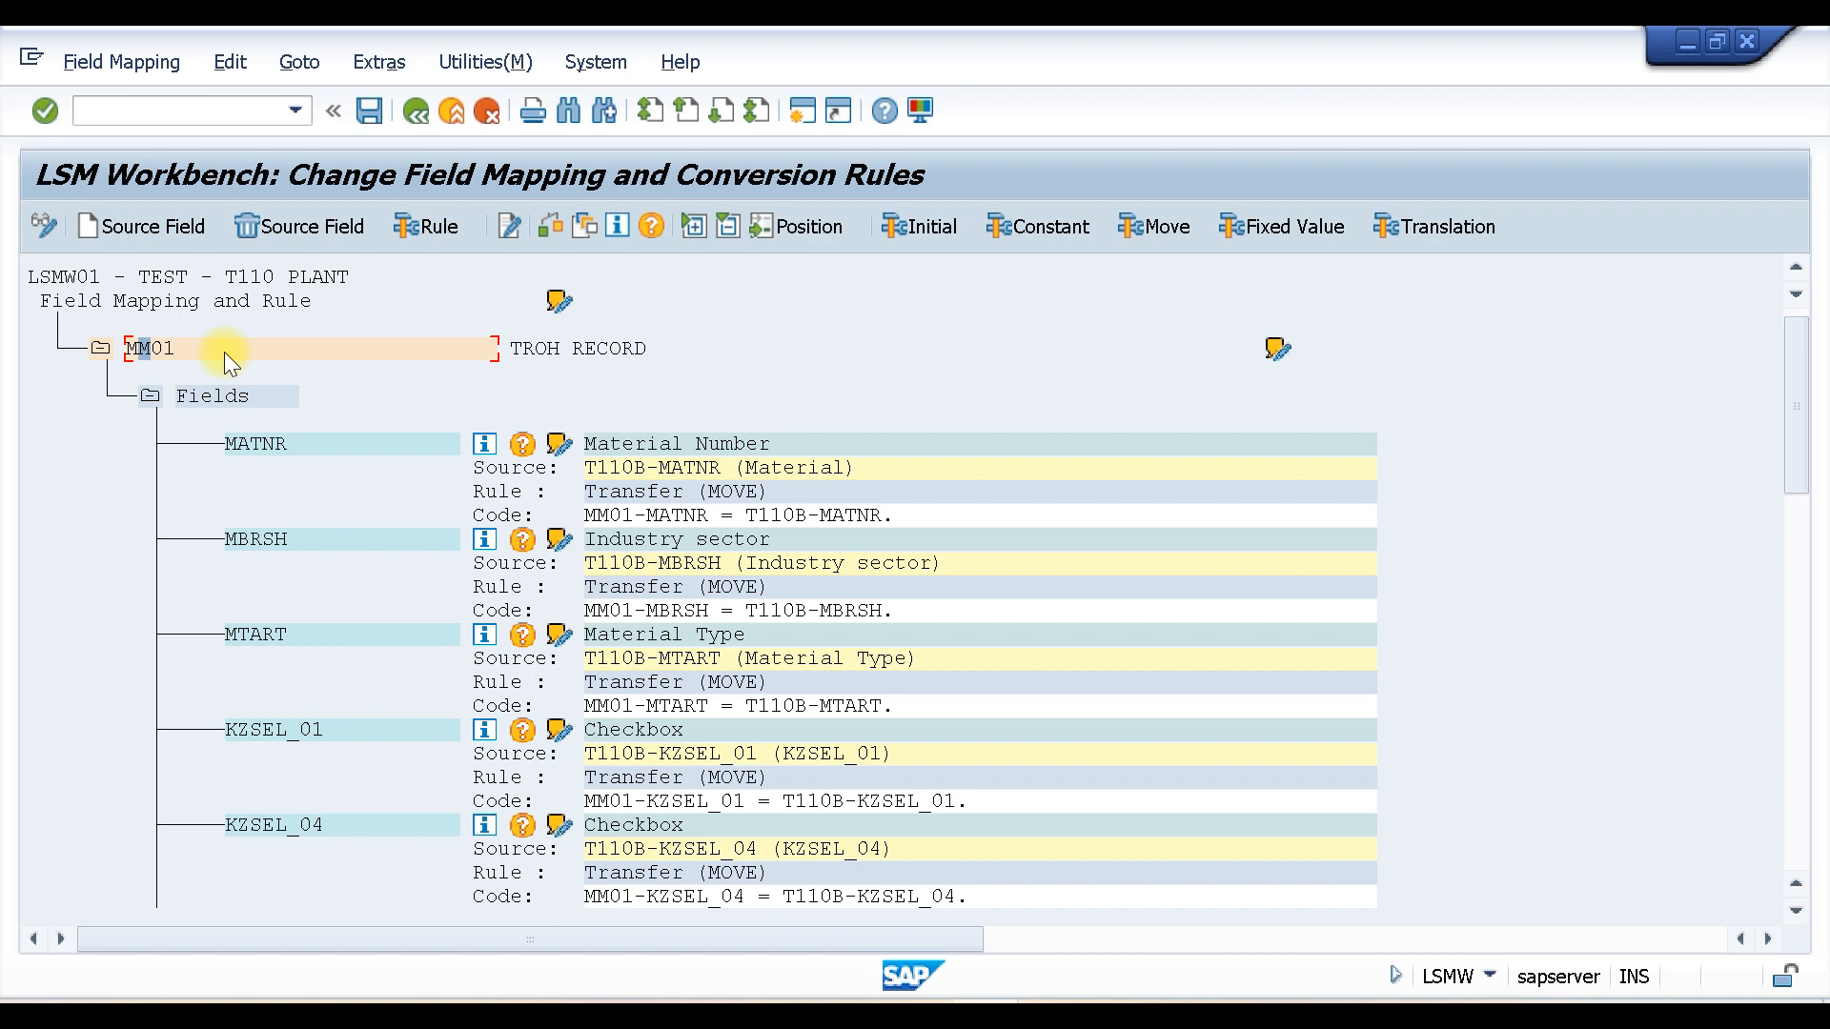
pyautogui.click(149, 349)
pyautogui.click(391, 64)
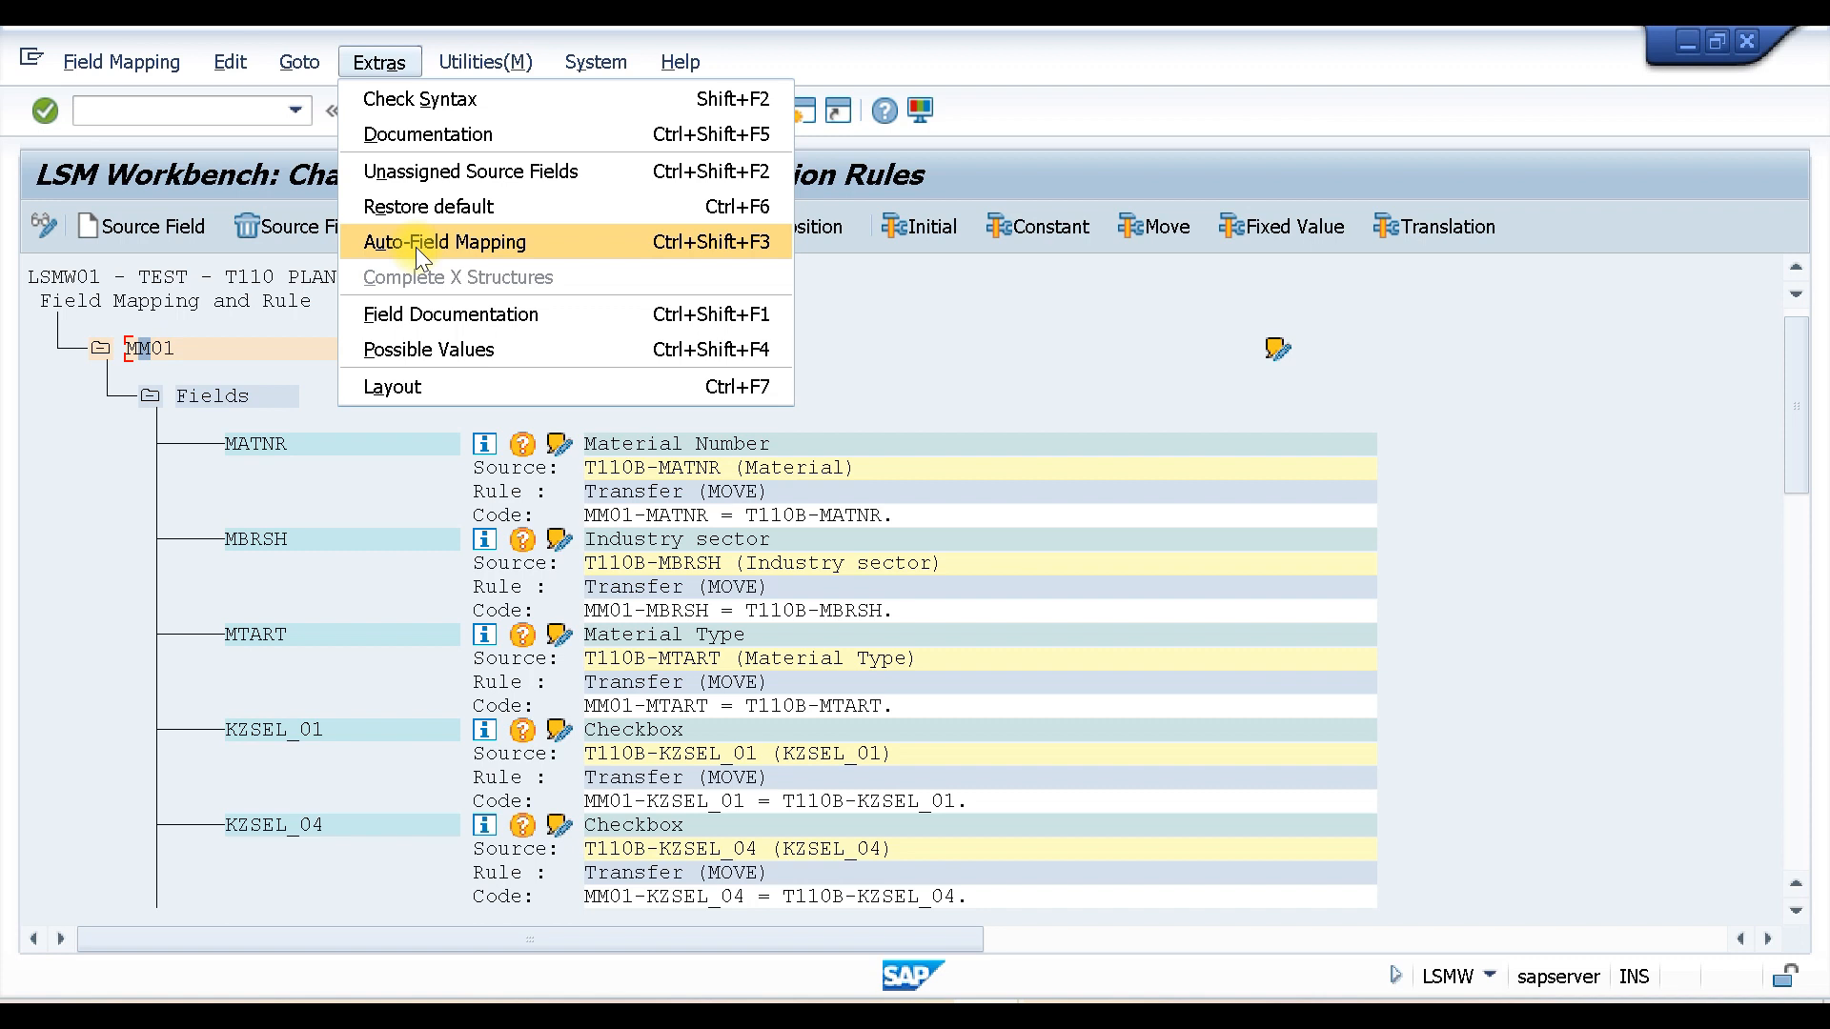
pyautogui.click(907, 368)
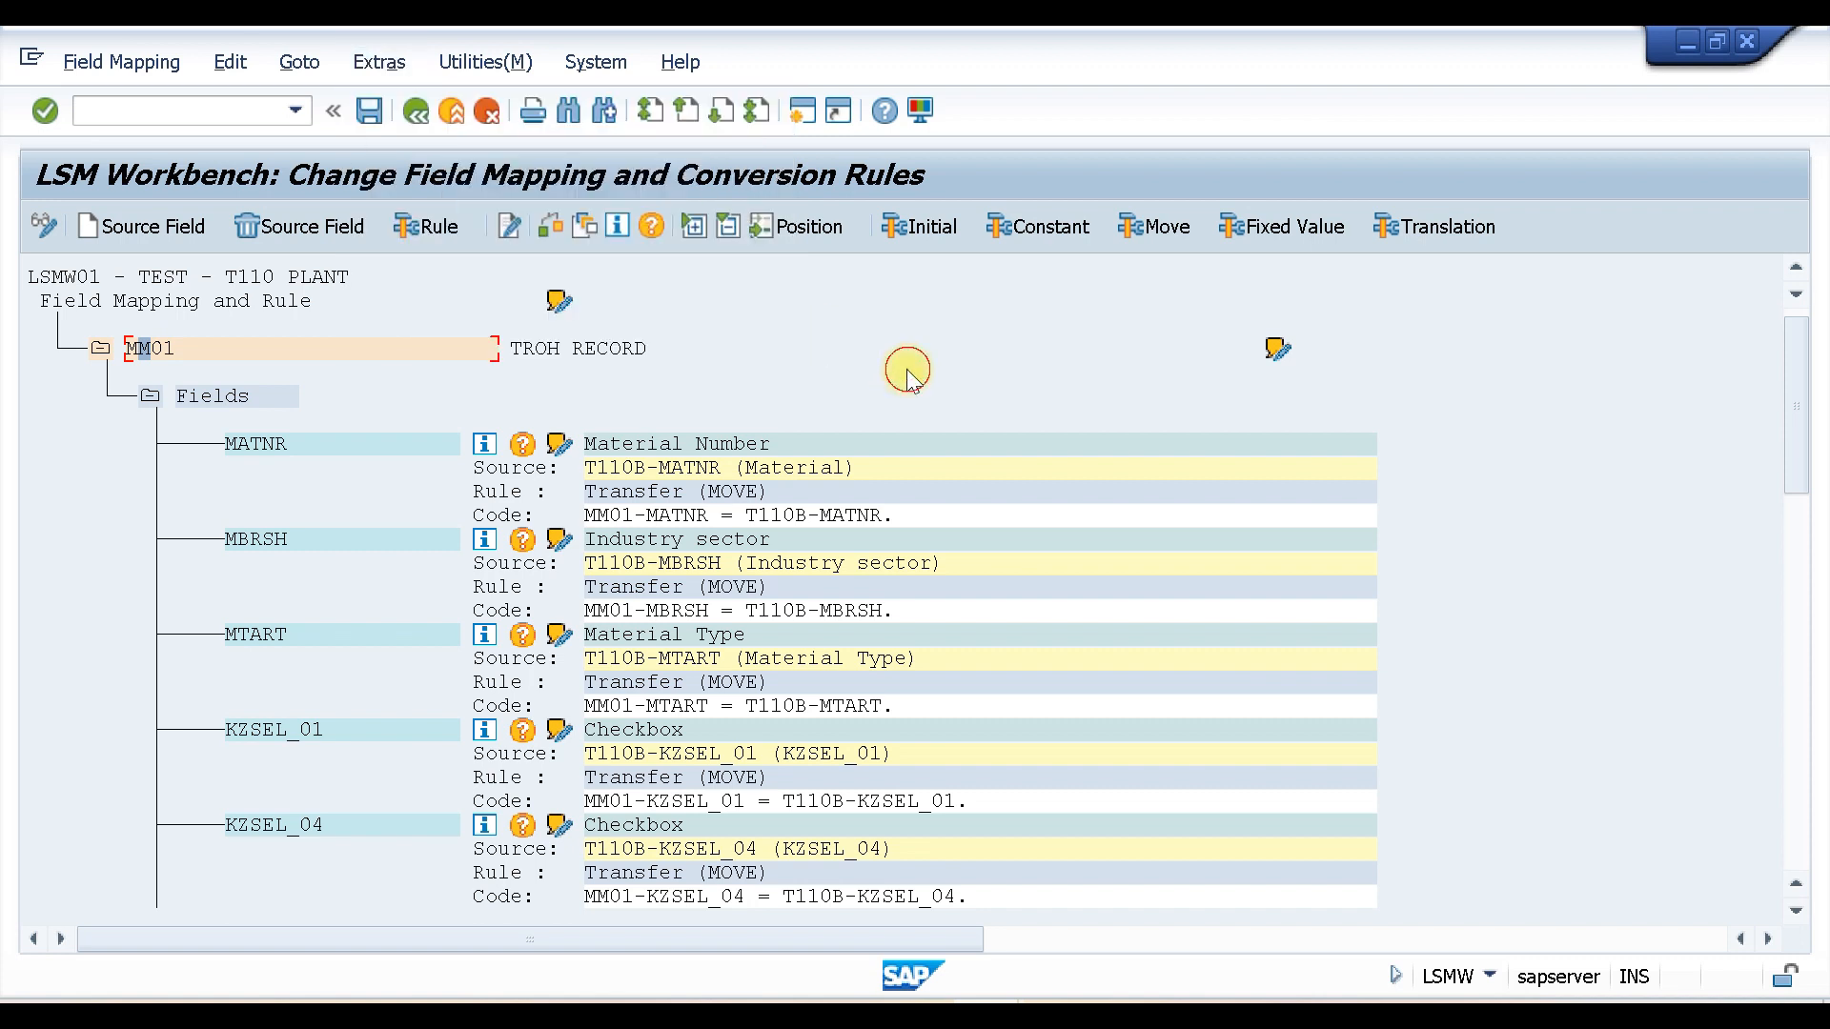
# Step: Save and leave the field mapping, and open Maintain Fixed Values, Translations, User-Defined Routines
pyautogui.click(420, 117)
pyautogui.click(419, 116)
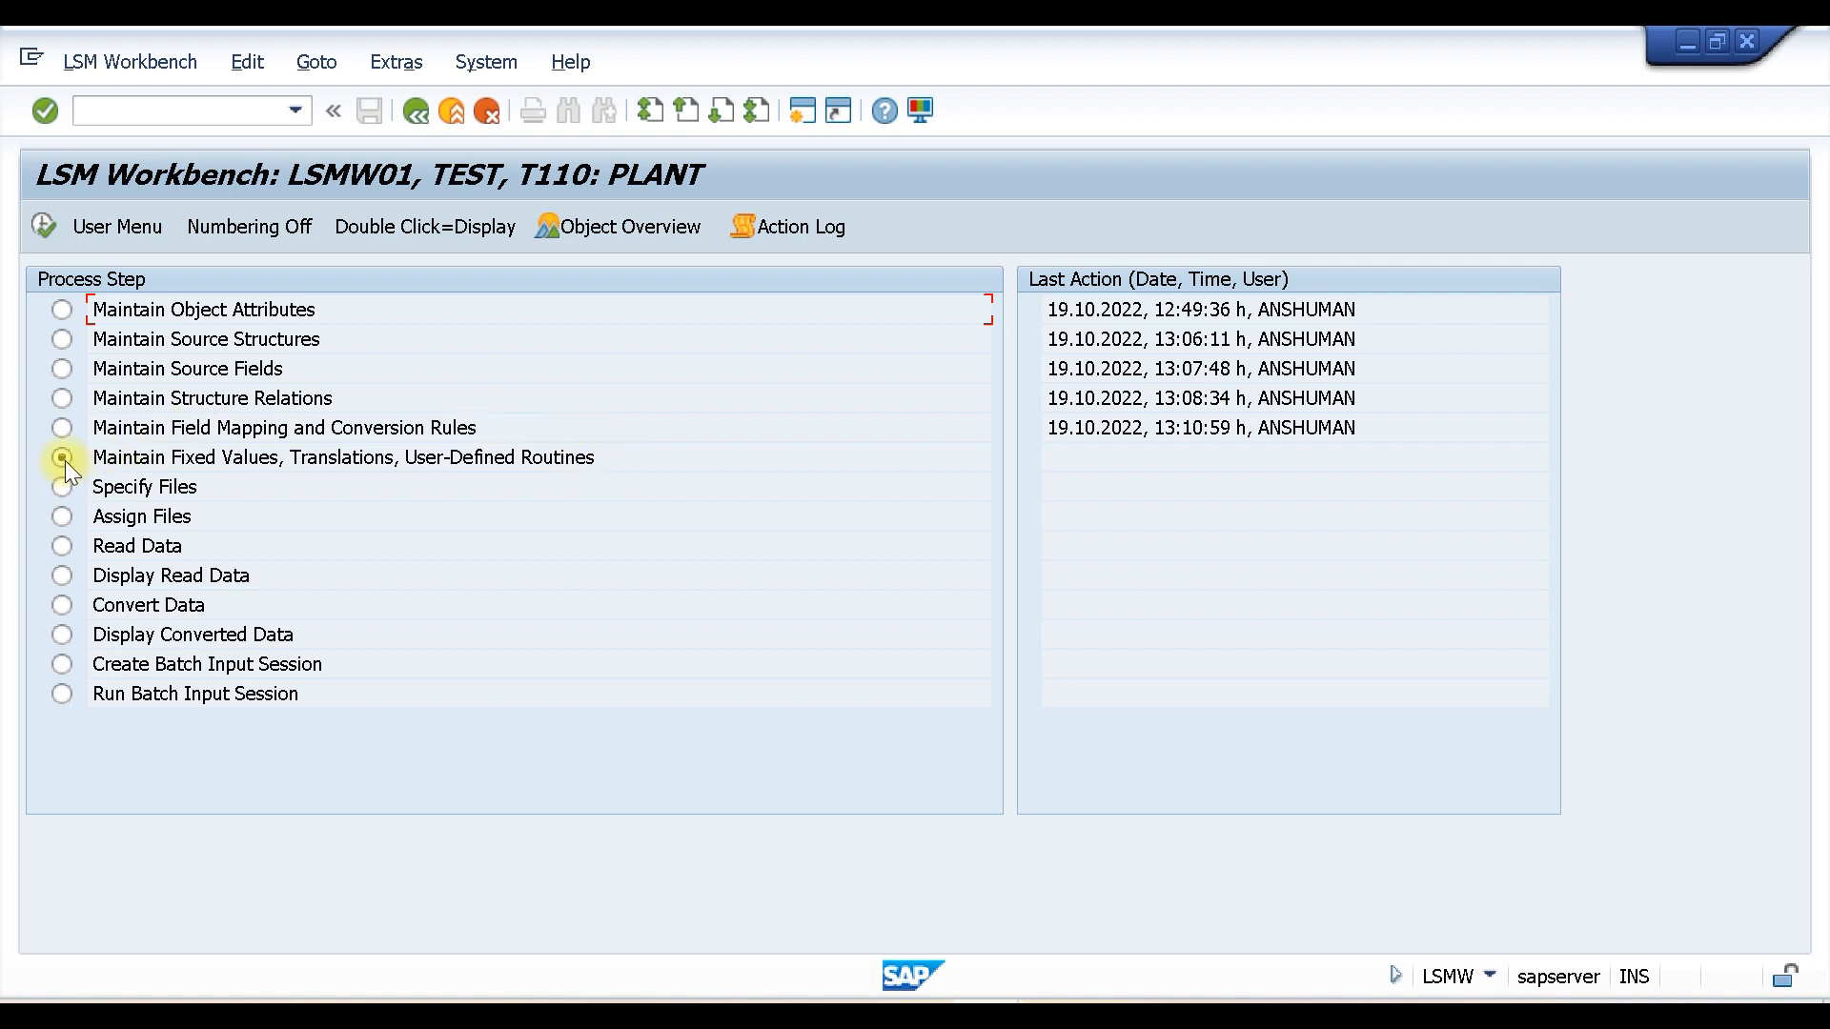
pyautogui.click(43, 226)
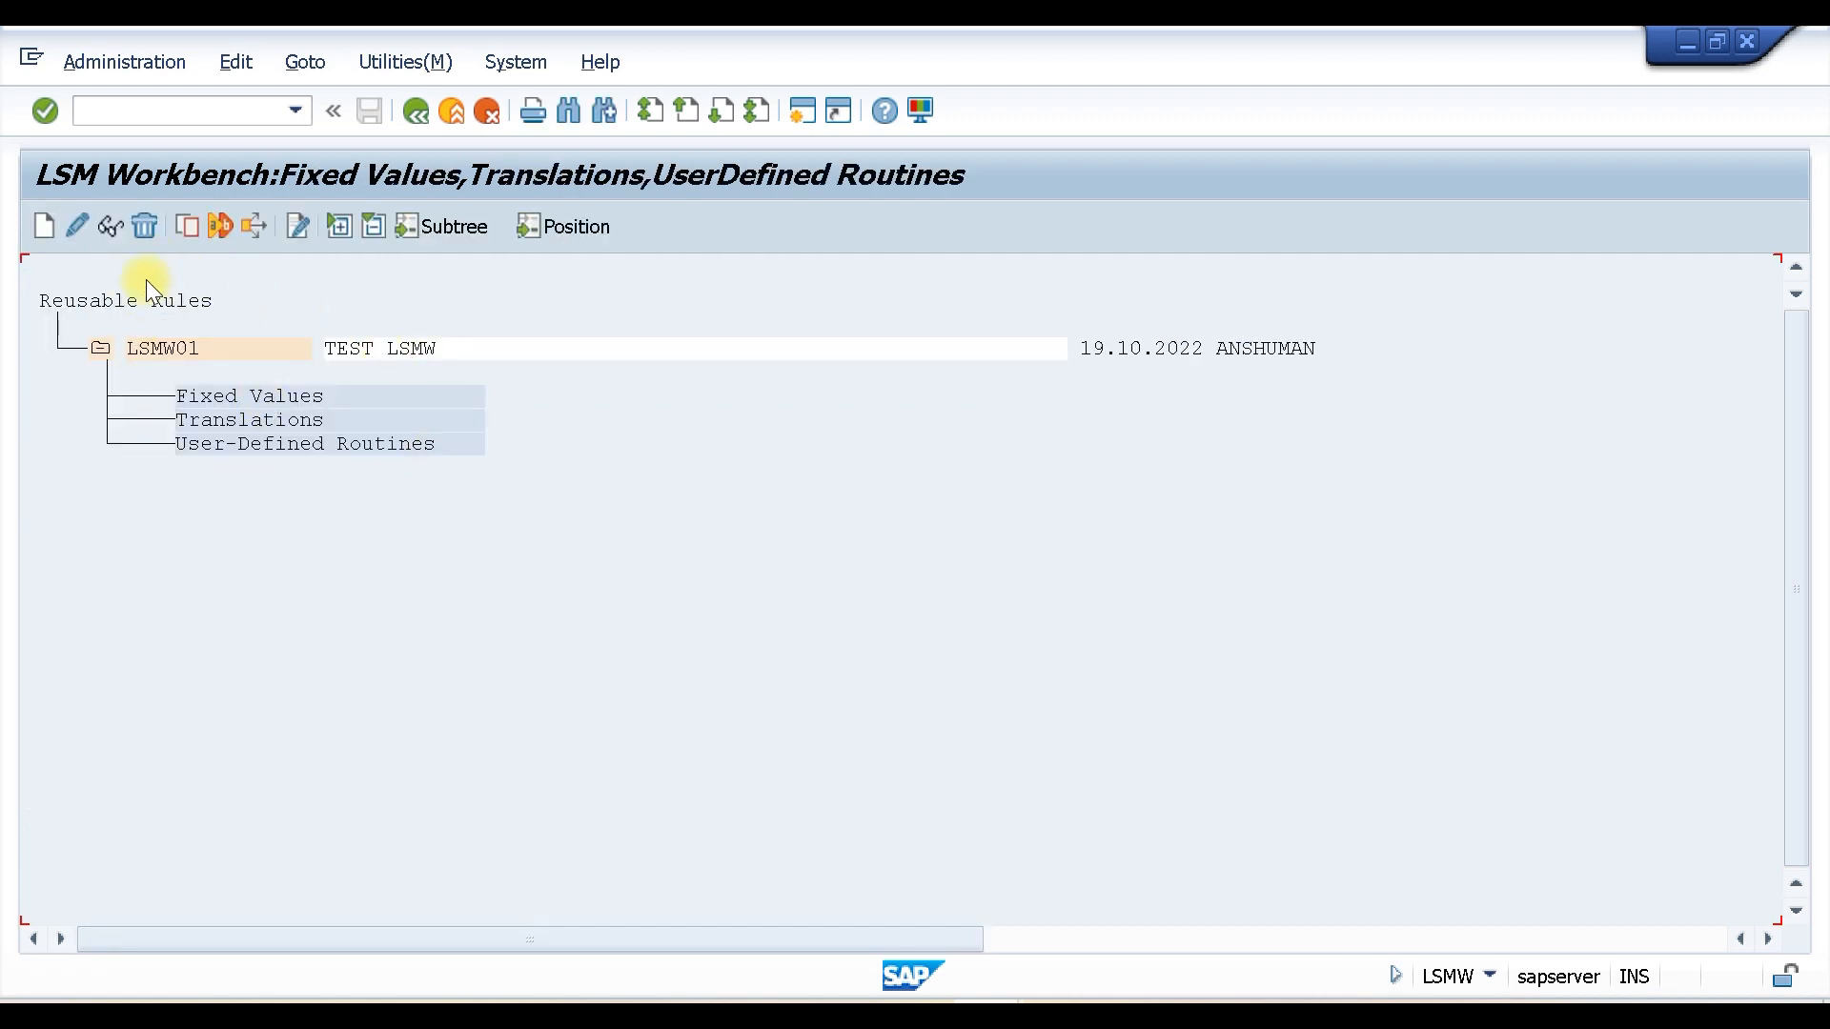
# Step: Leave the fixed values, translations and routines overview, and open Specify Files in change mode
pyautogui.click(414, 113)
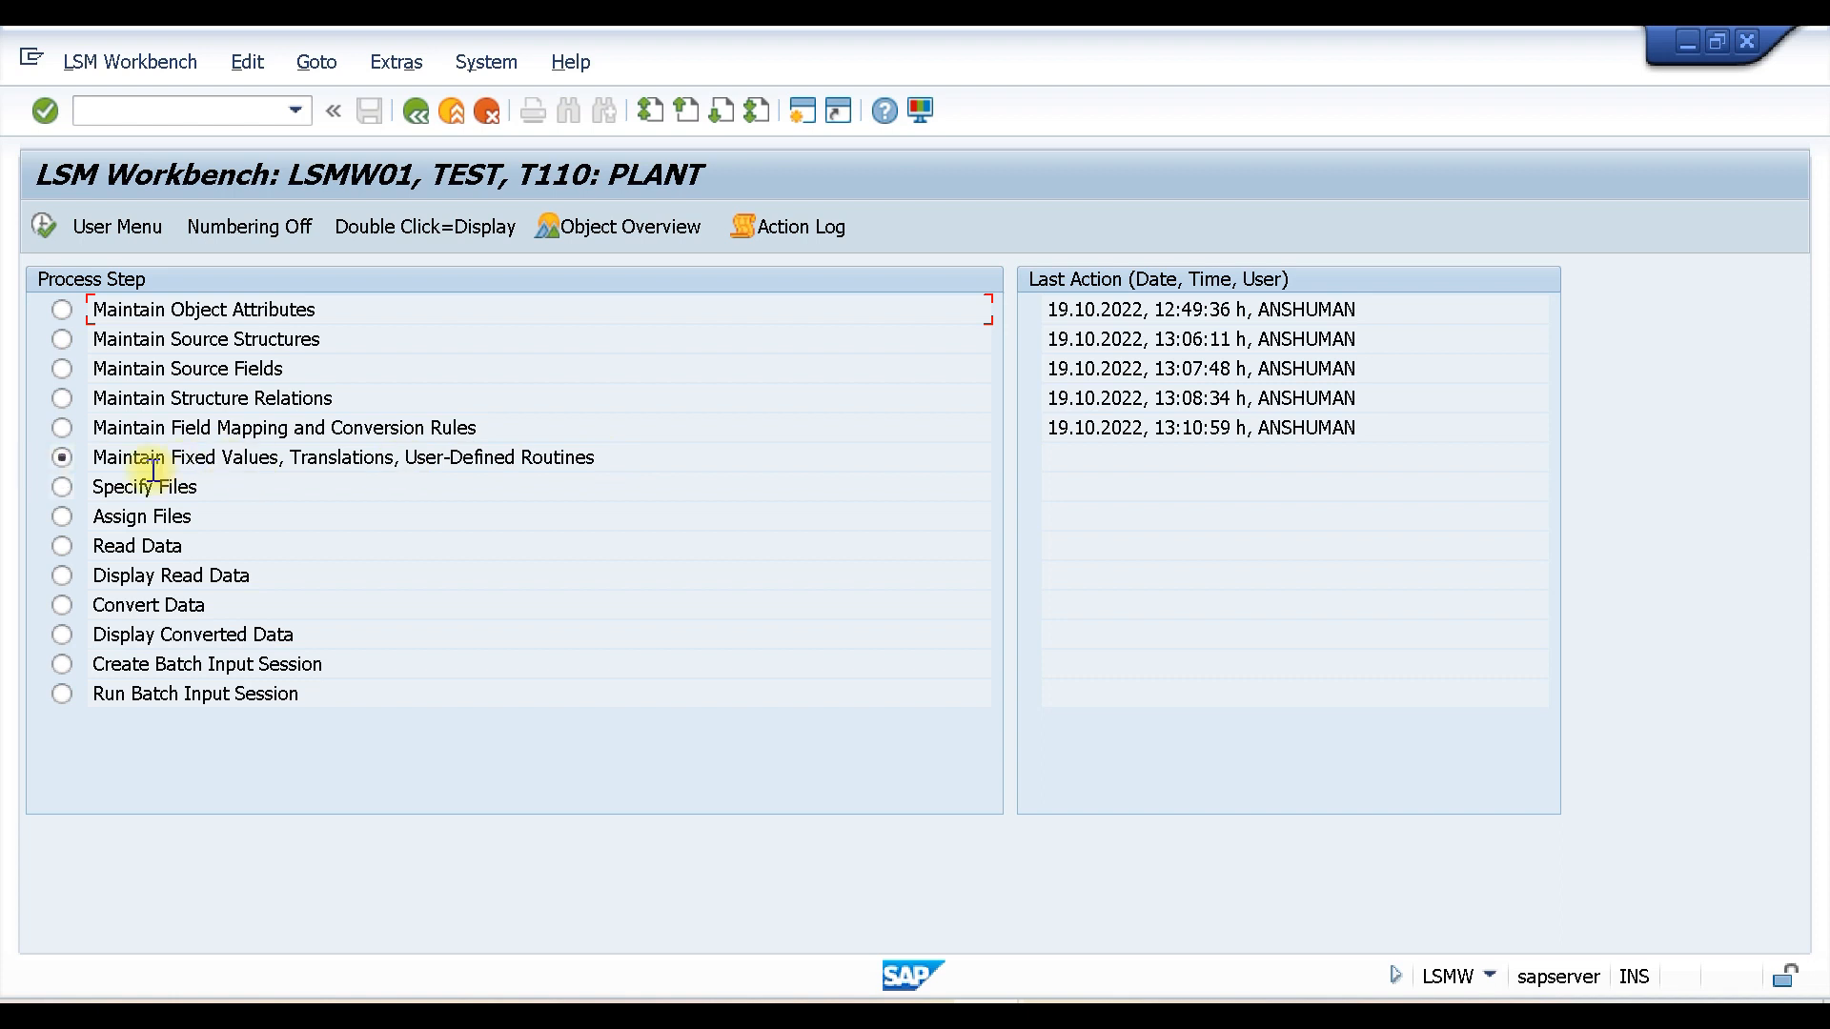
pyautogui.click(63, 487)
pyautogui.click(45, 225)
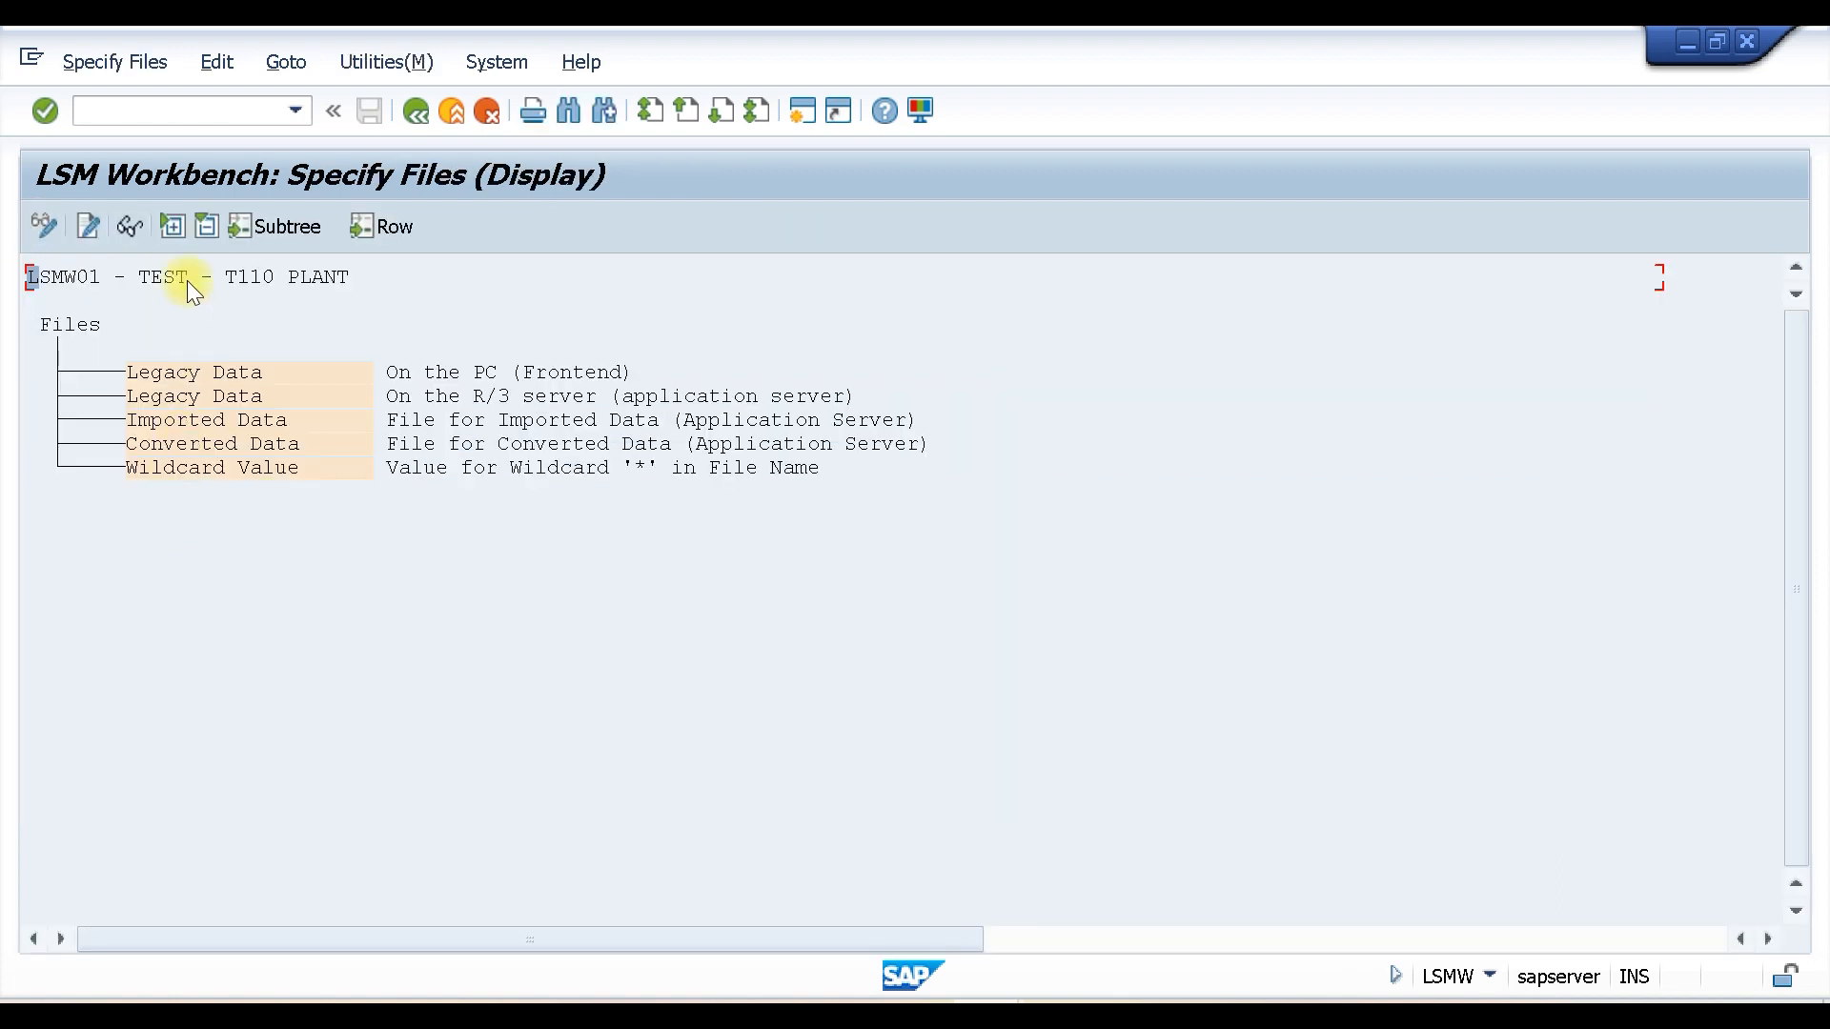
pyautogui.click(42, 220)
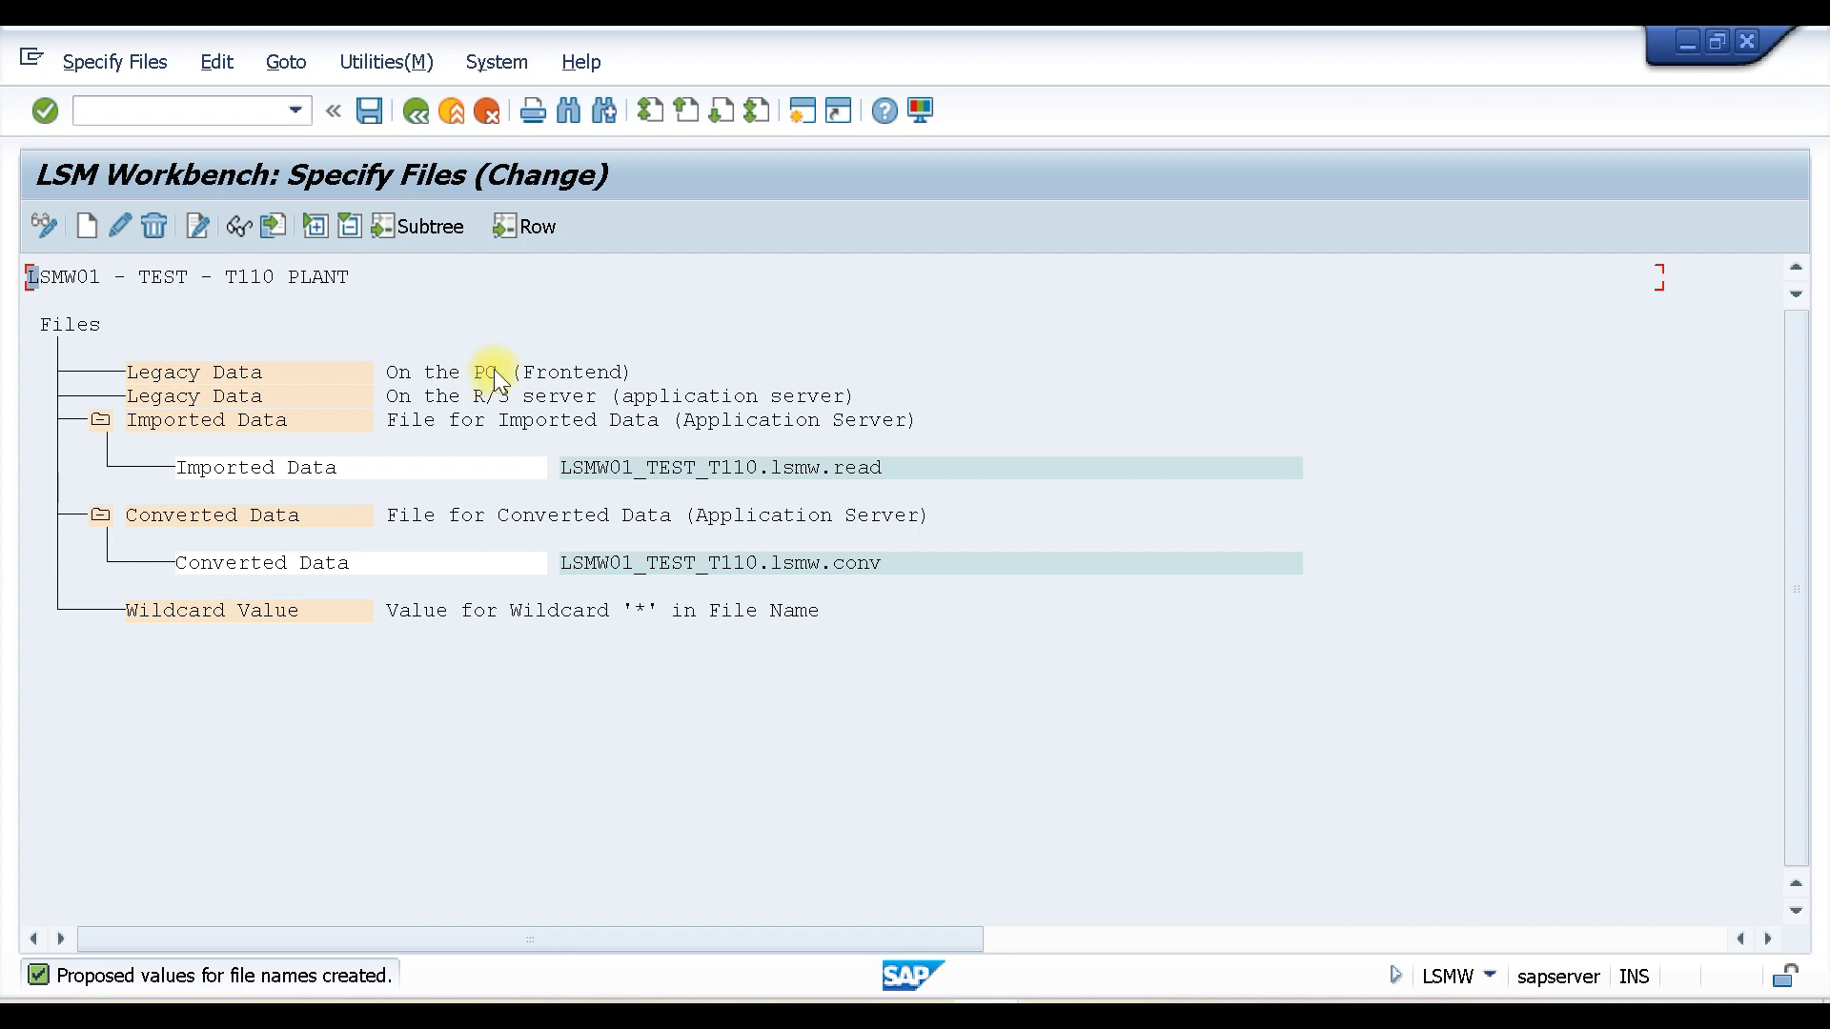
# Step: Add a legacy data file on the PC (Frontend), choosing TEST LSMW01.txt from the Desktop
pyautogui.click(189, 374)
pyautogui.click(86, 223)
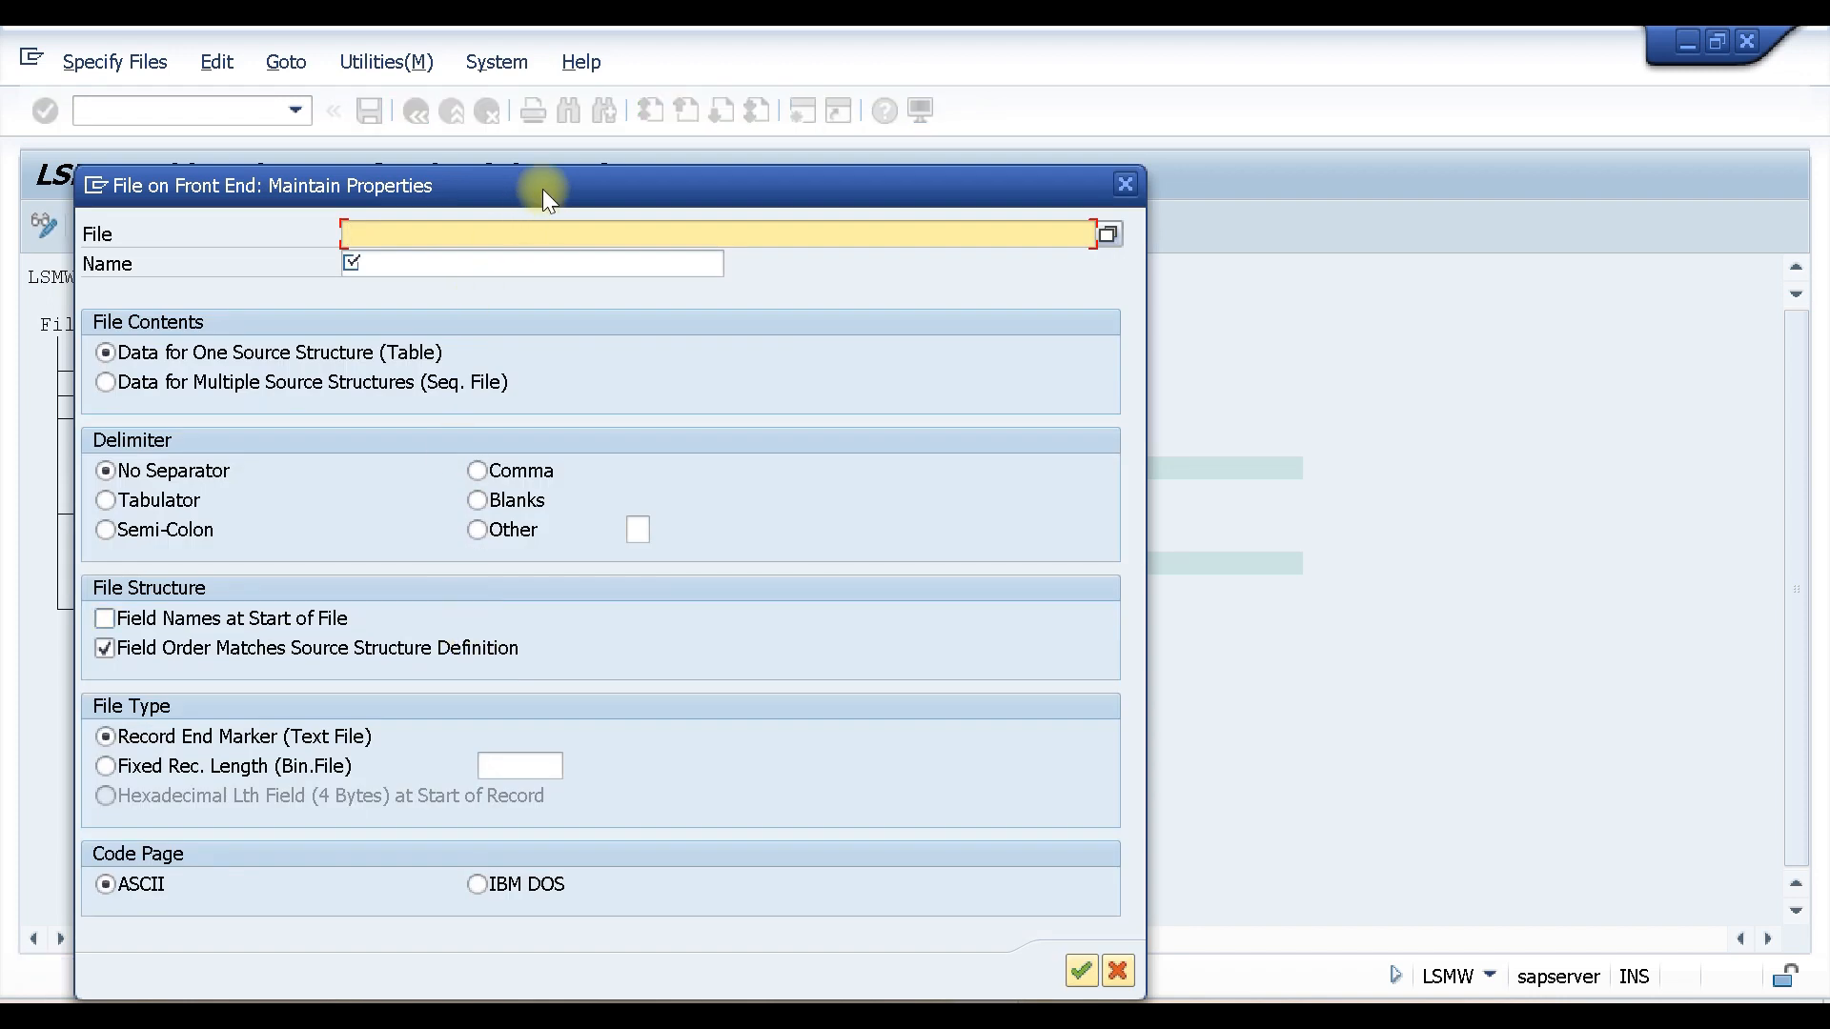
pyautogui.click(1109, 235)
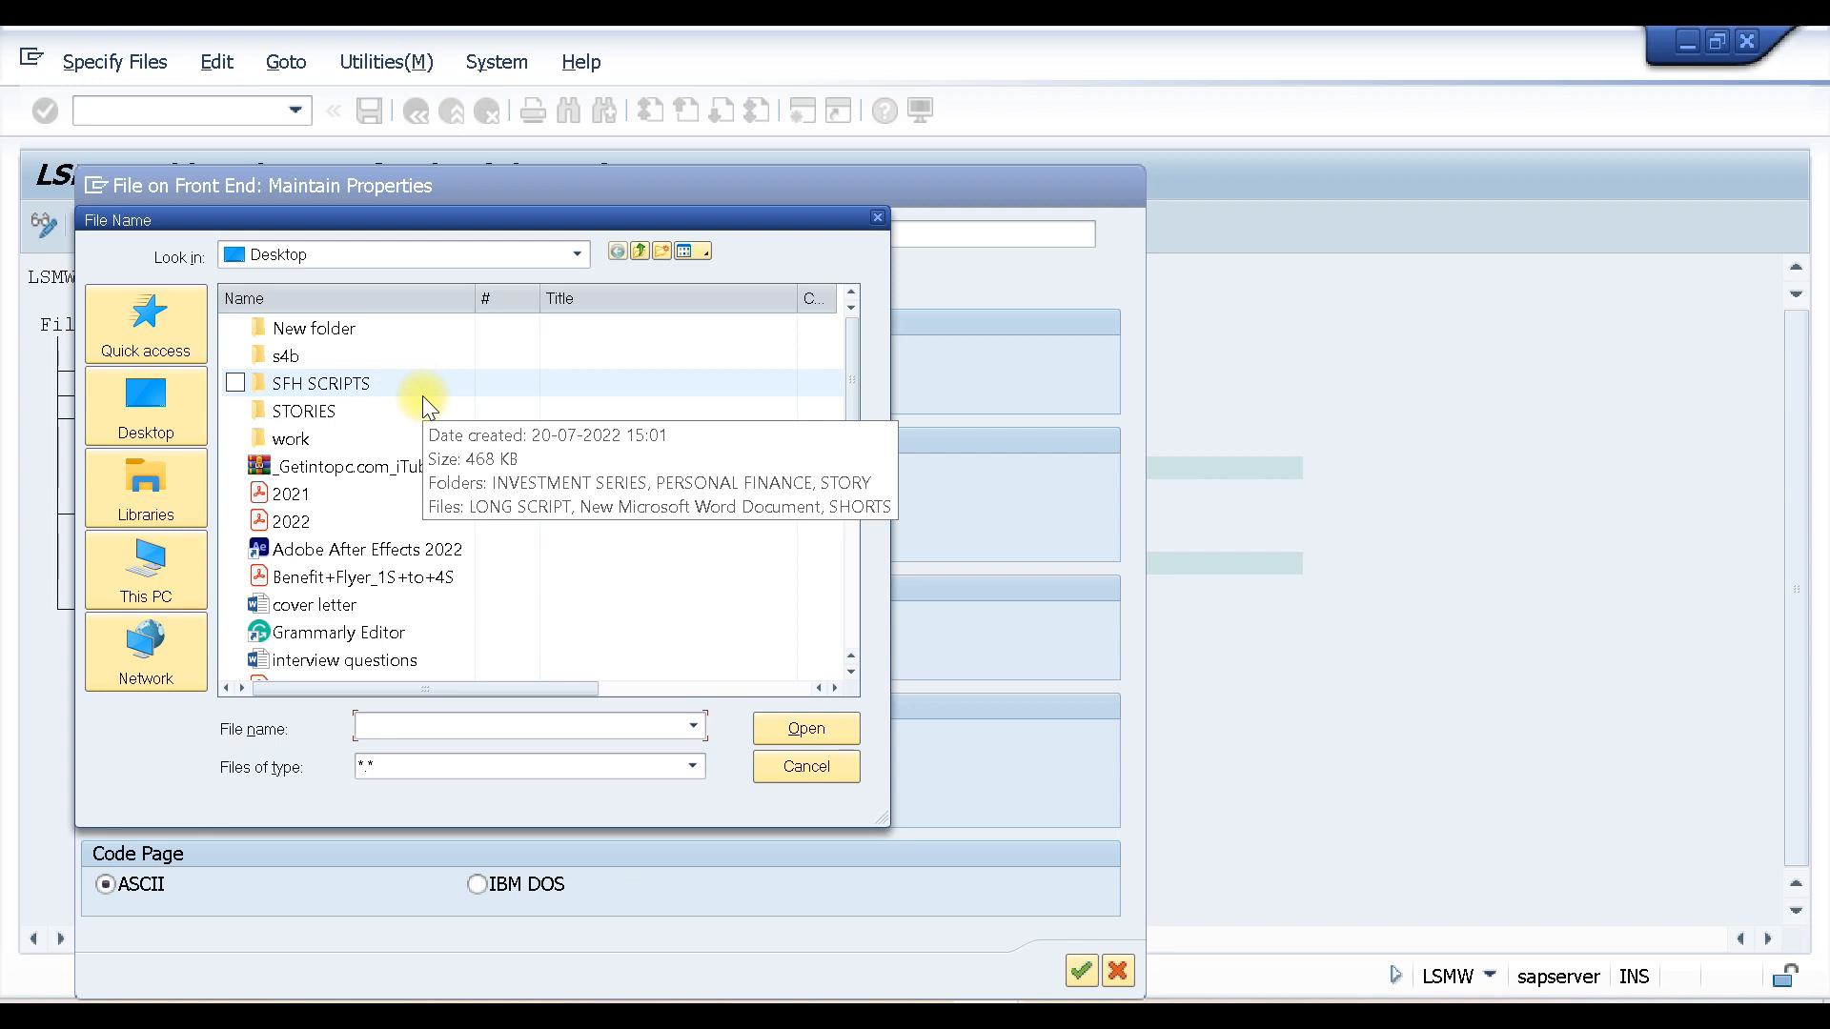
pyautogui.scroll(-2, 425, 398)
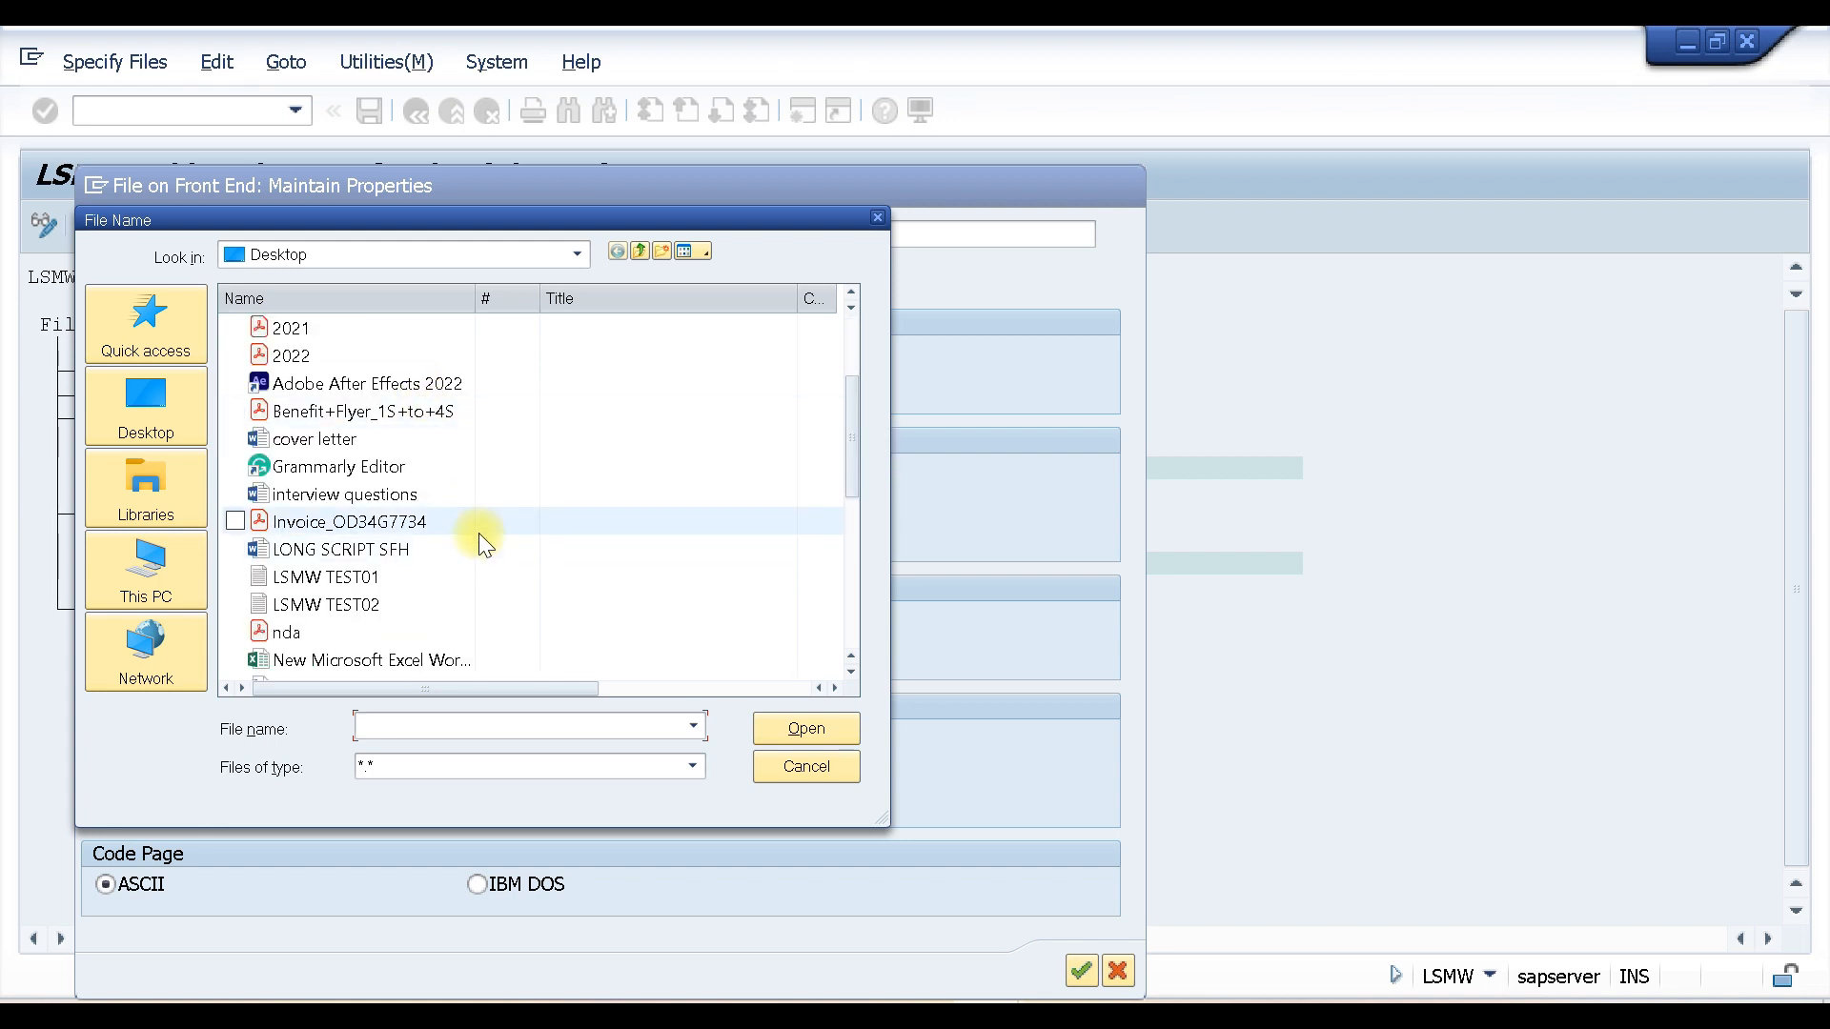
pyautogui.scroll(-1, 479, 534)
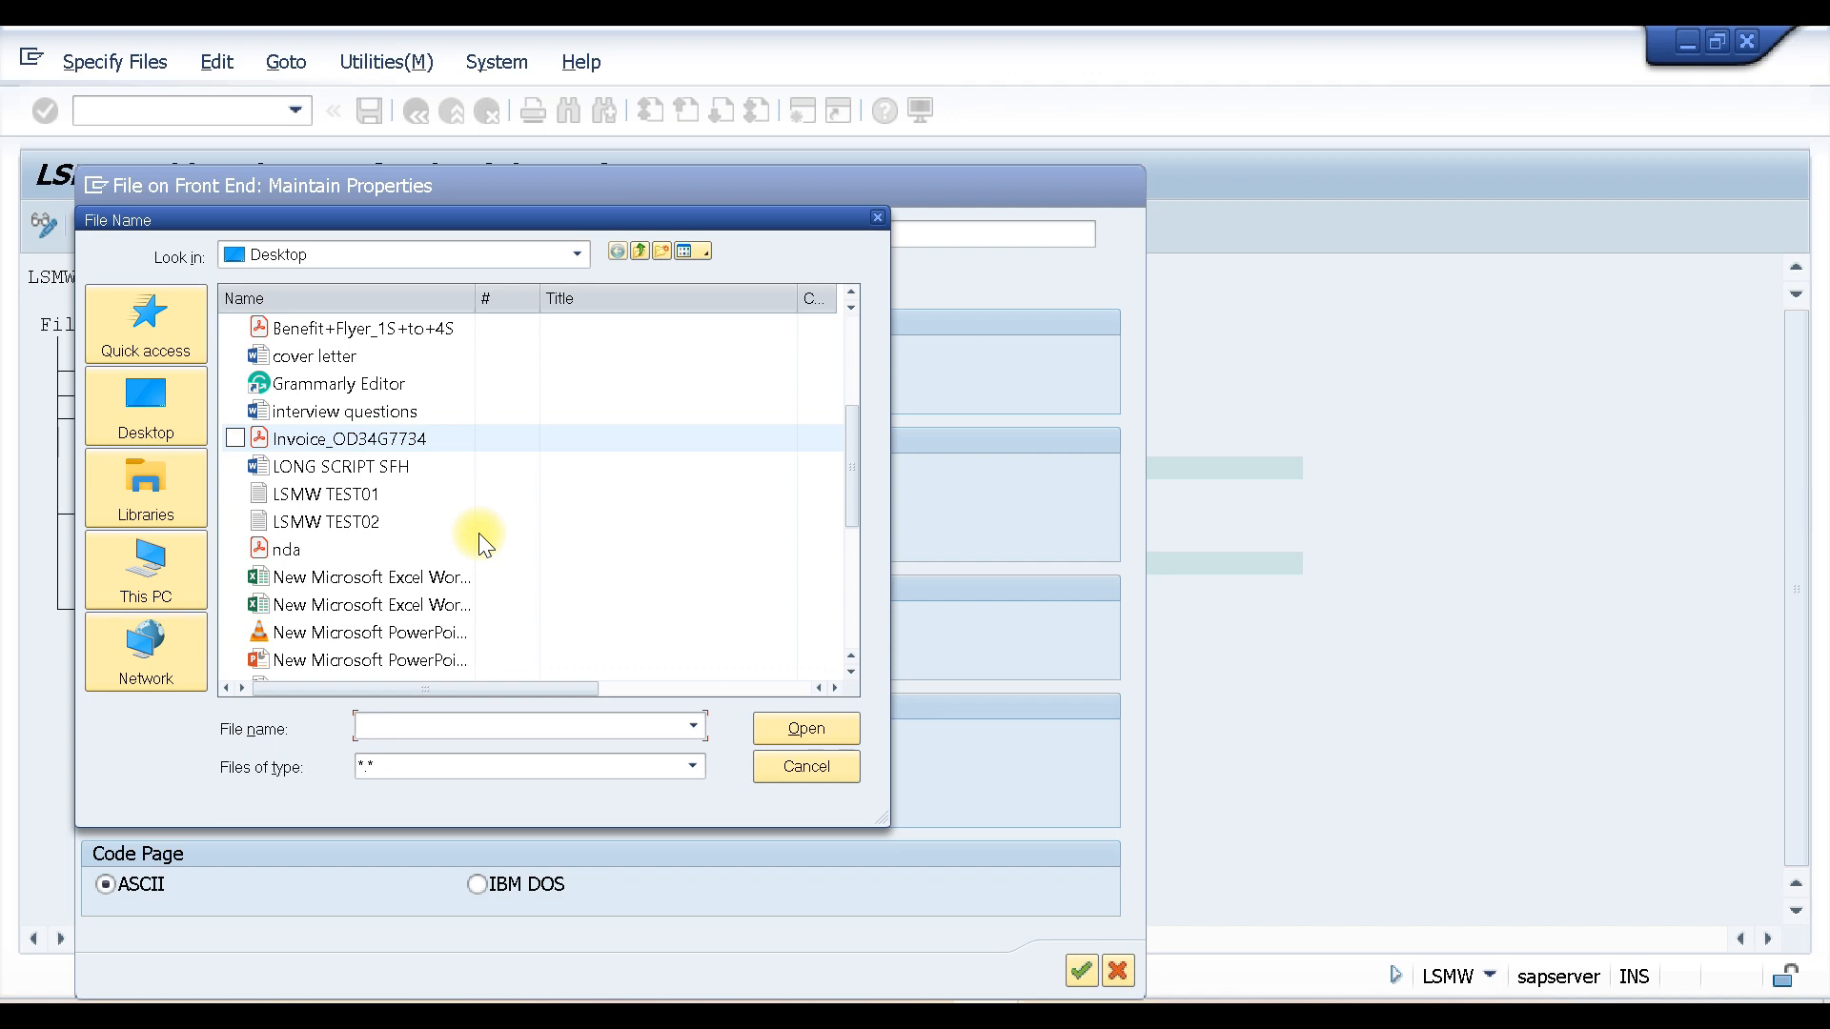
pyautogui.scroll(-4, 478, 534)
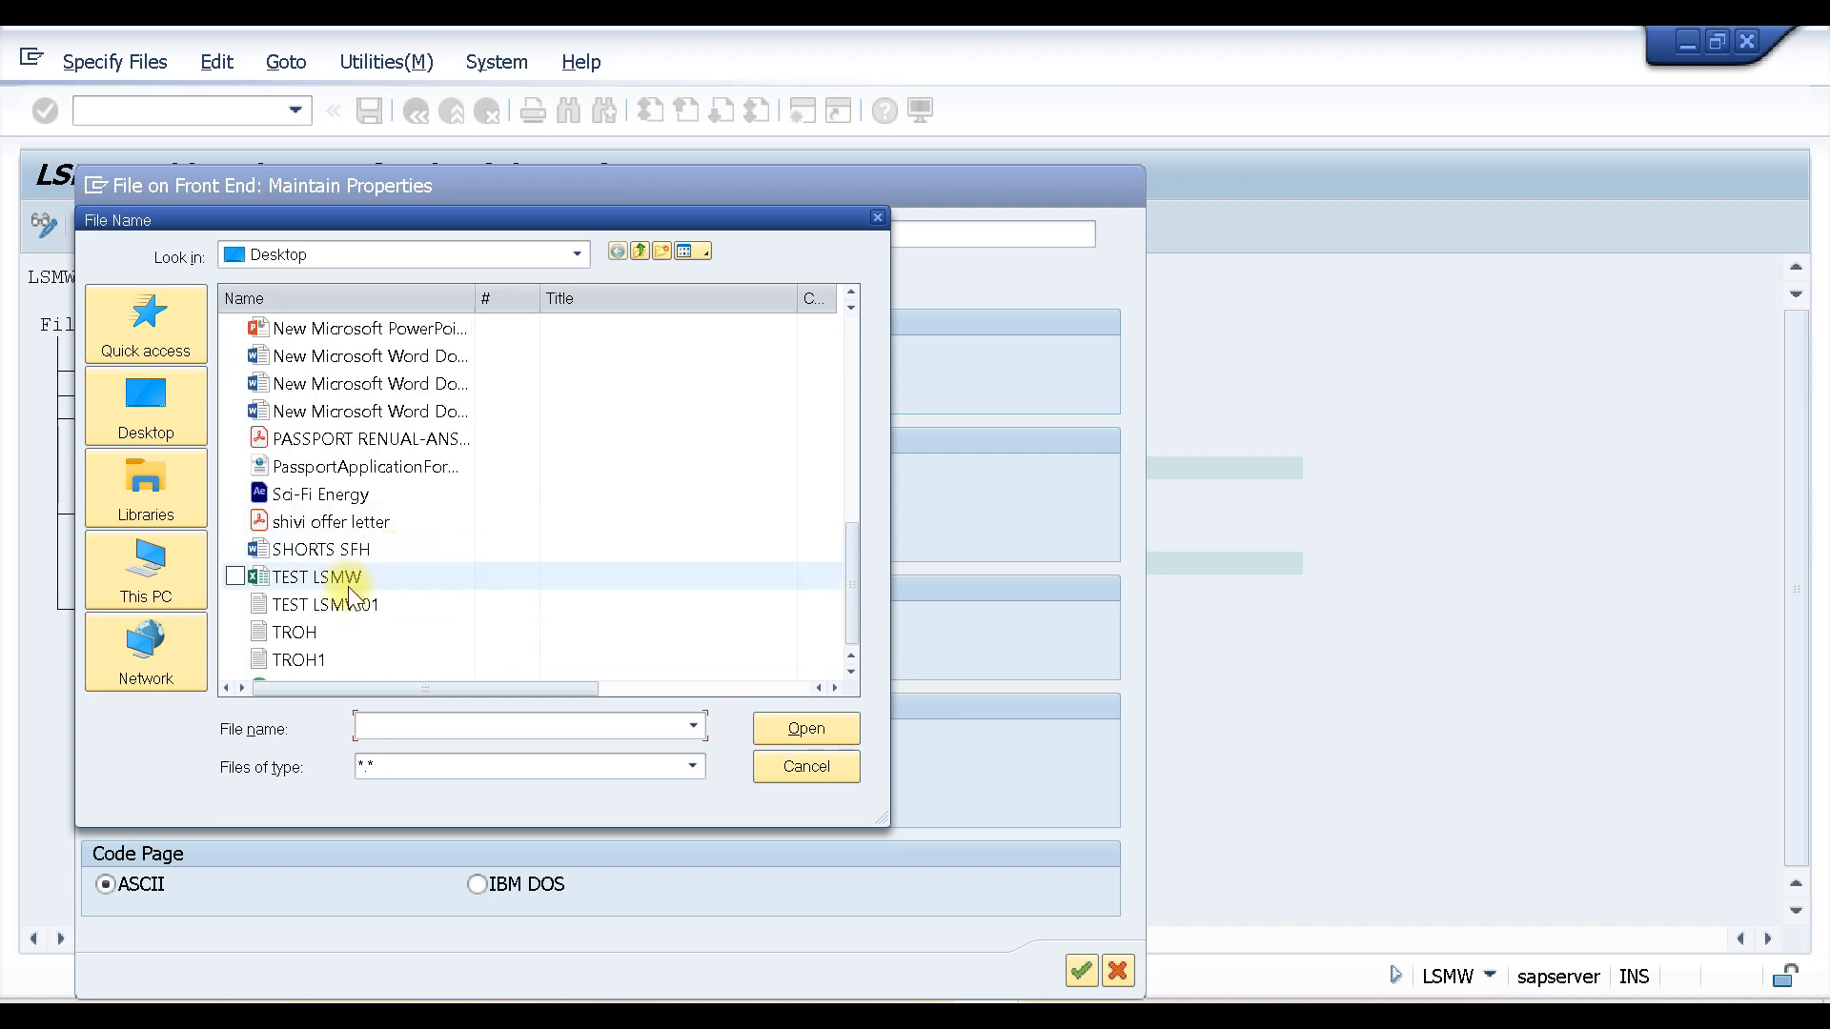
pyautogui.doubleClick(303, 604)
pyautogui.click(820, 732)
# Step: Name the file TROH TEST, set its delimiter to Tabulator and confirm the file properties
pyautogui.click(454, 271)
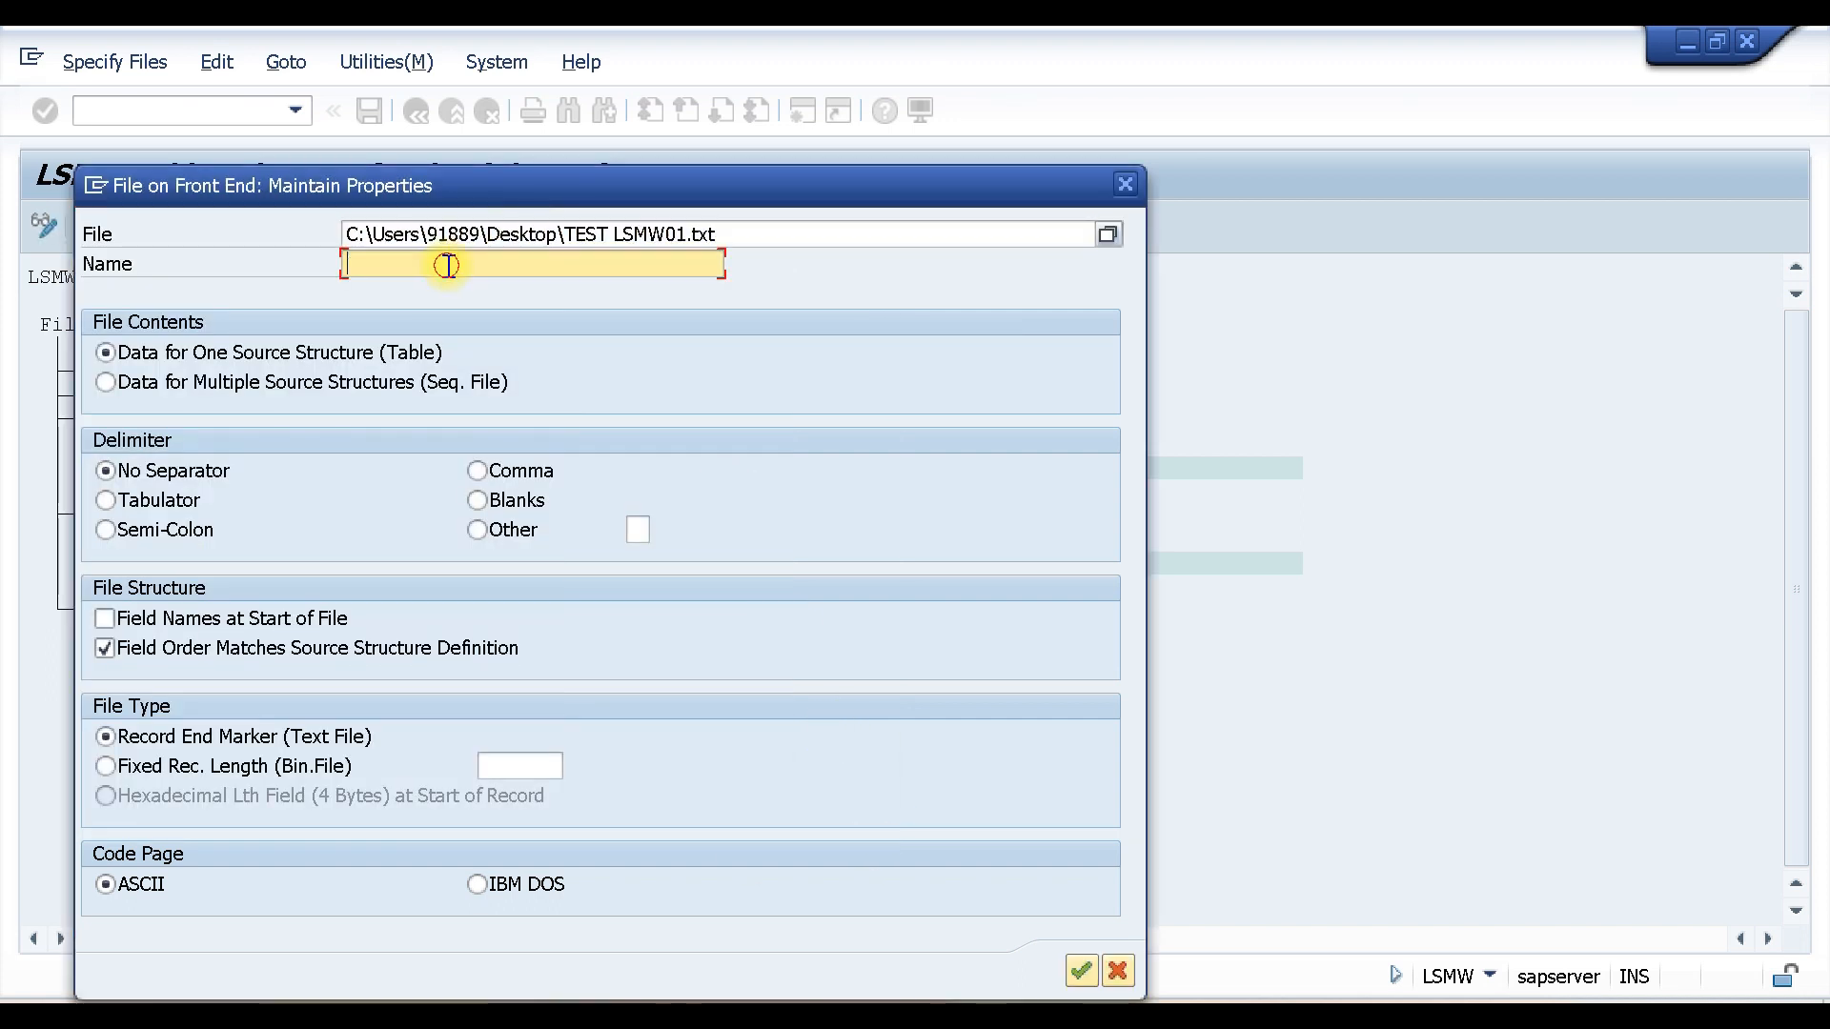
pyautogui.write('TROH TEST')
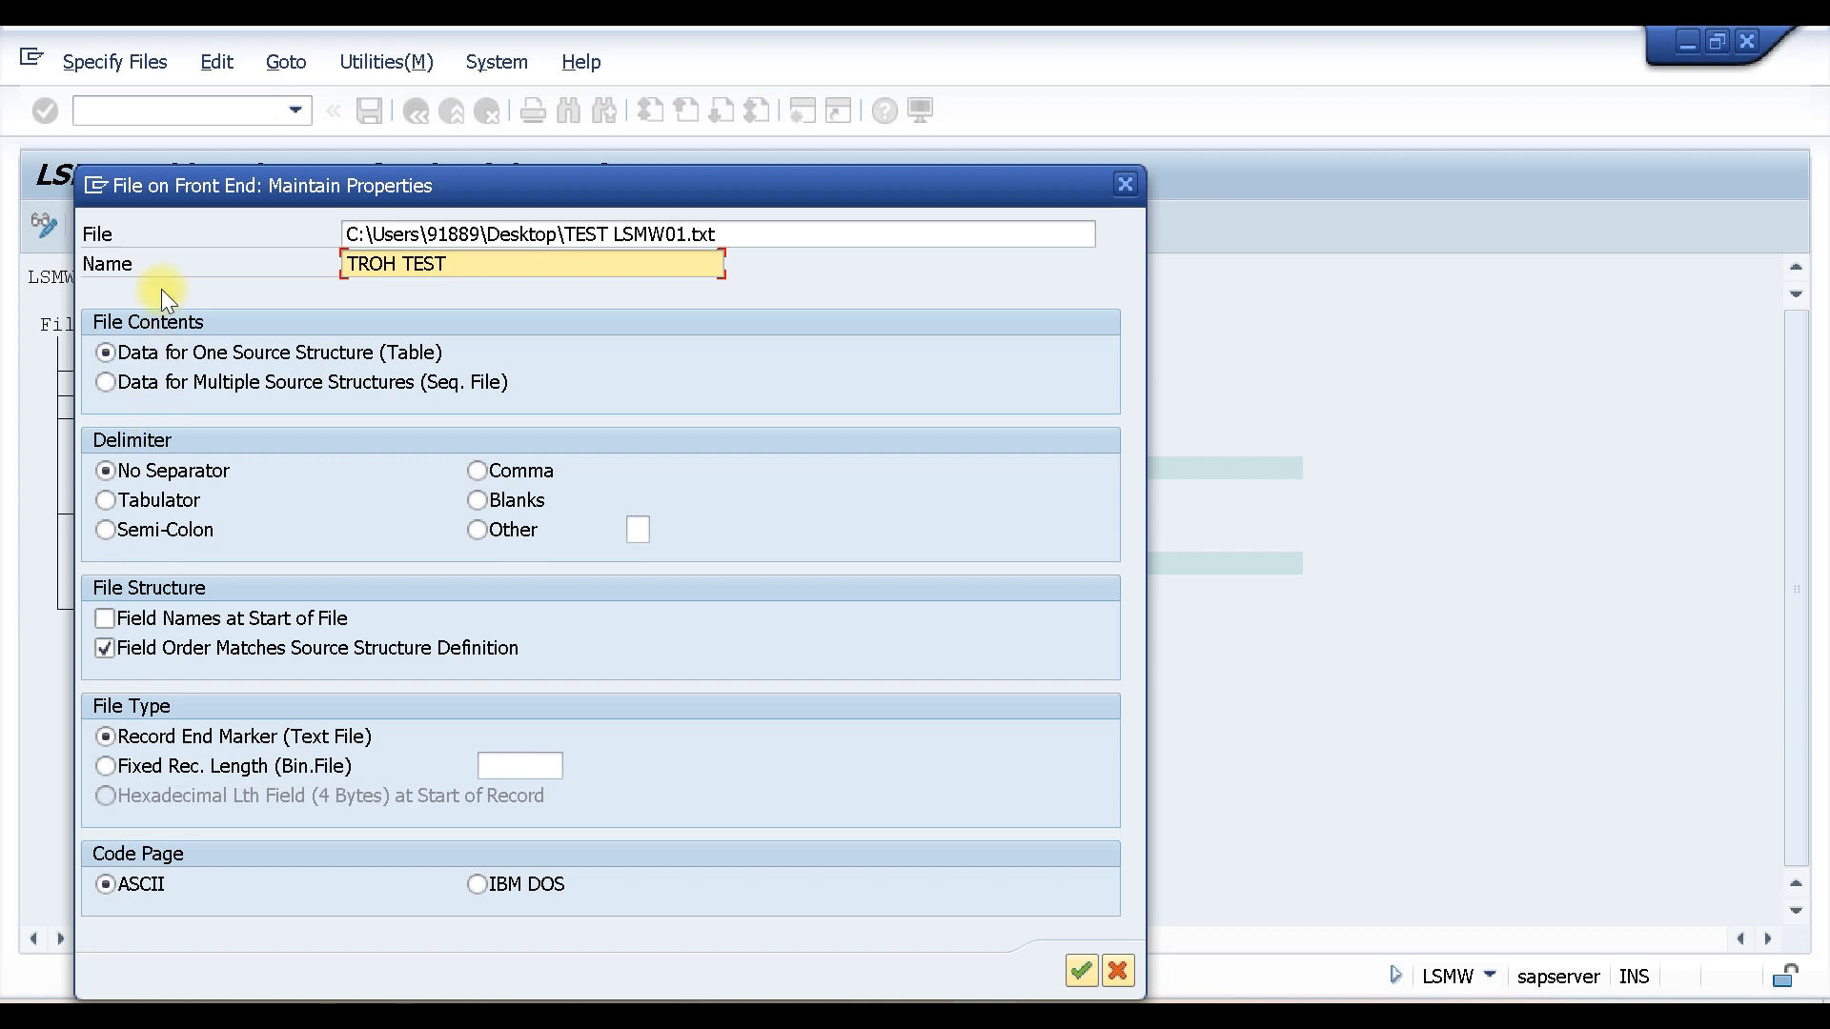
pyautogui.click(105, 502)
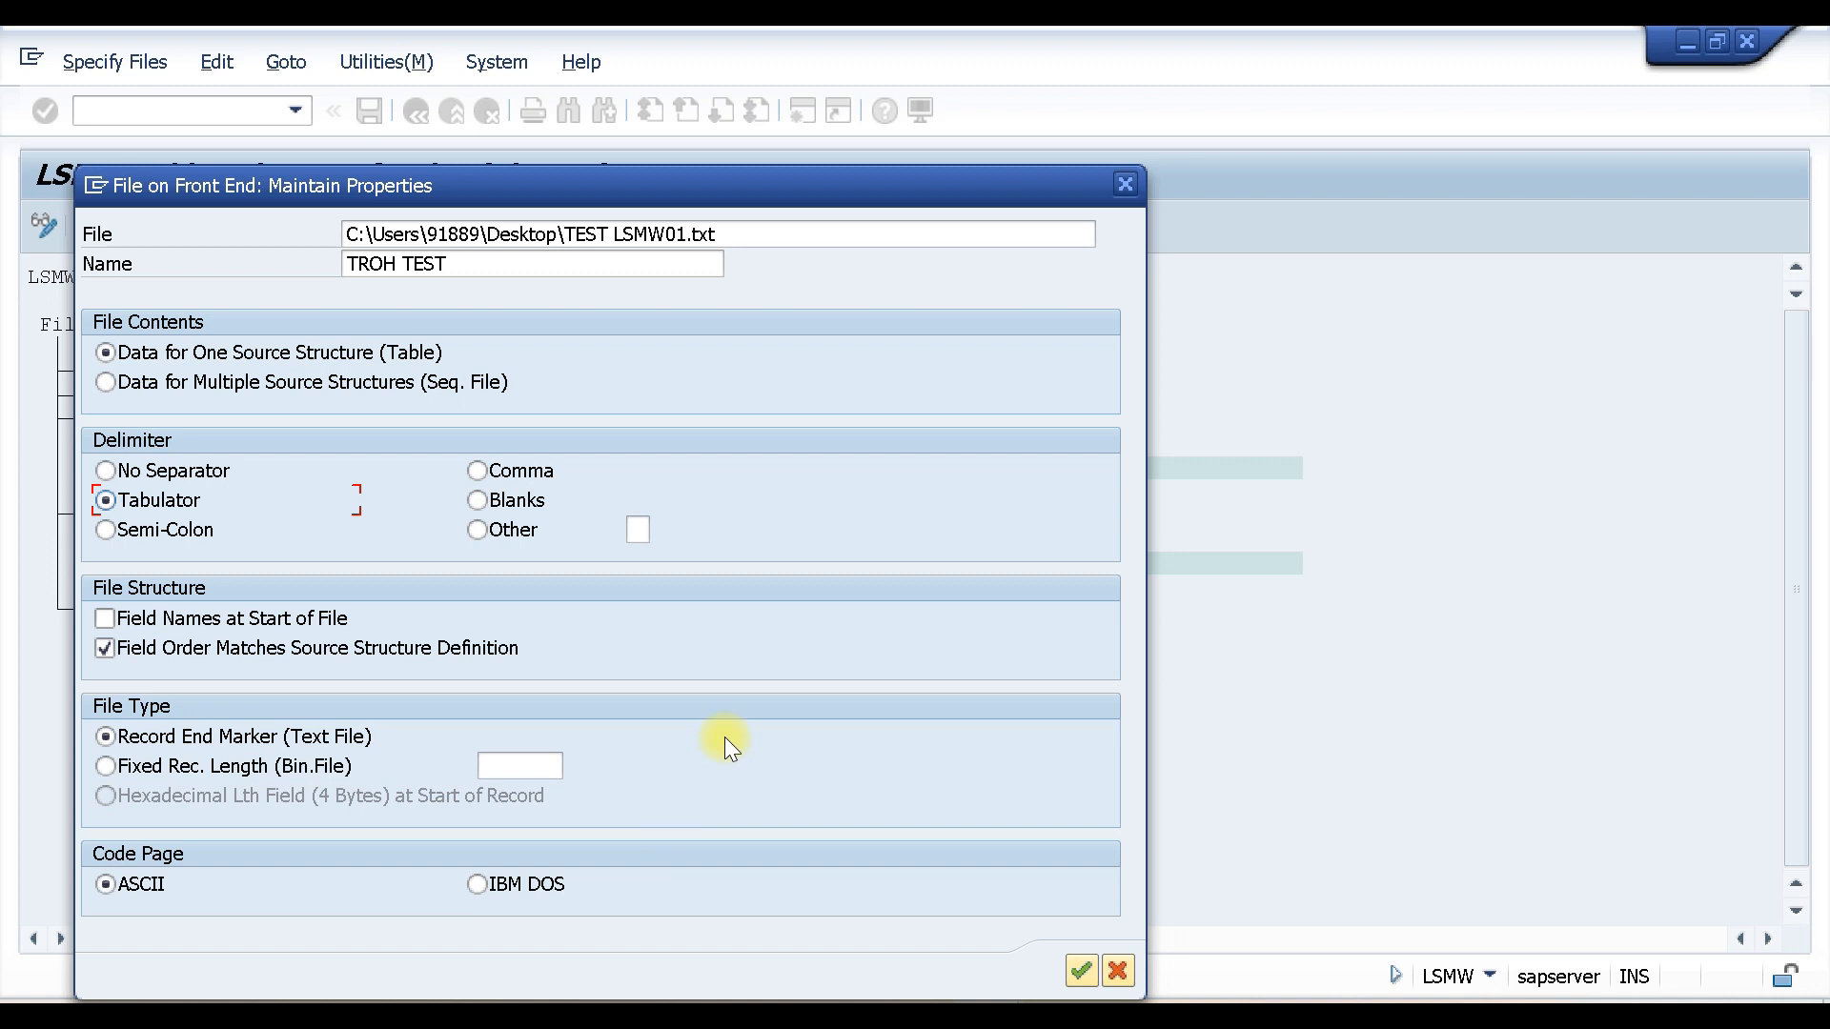
pyautogui.click(1080, 974)
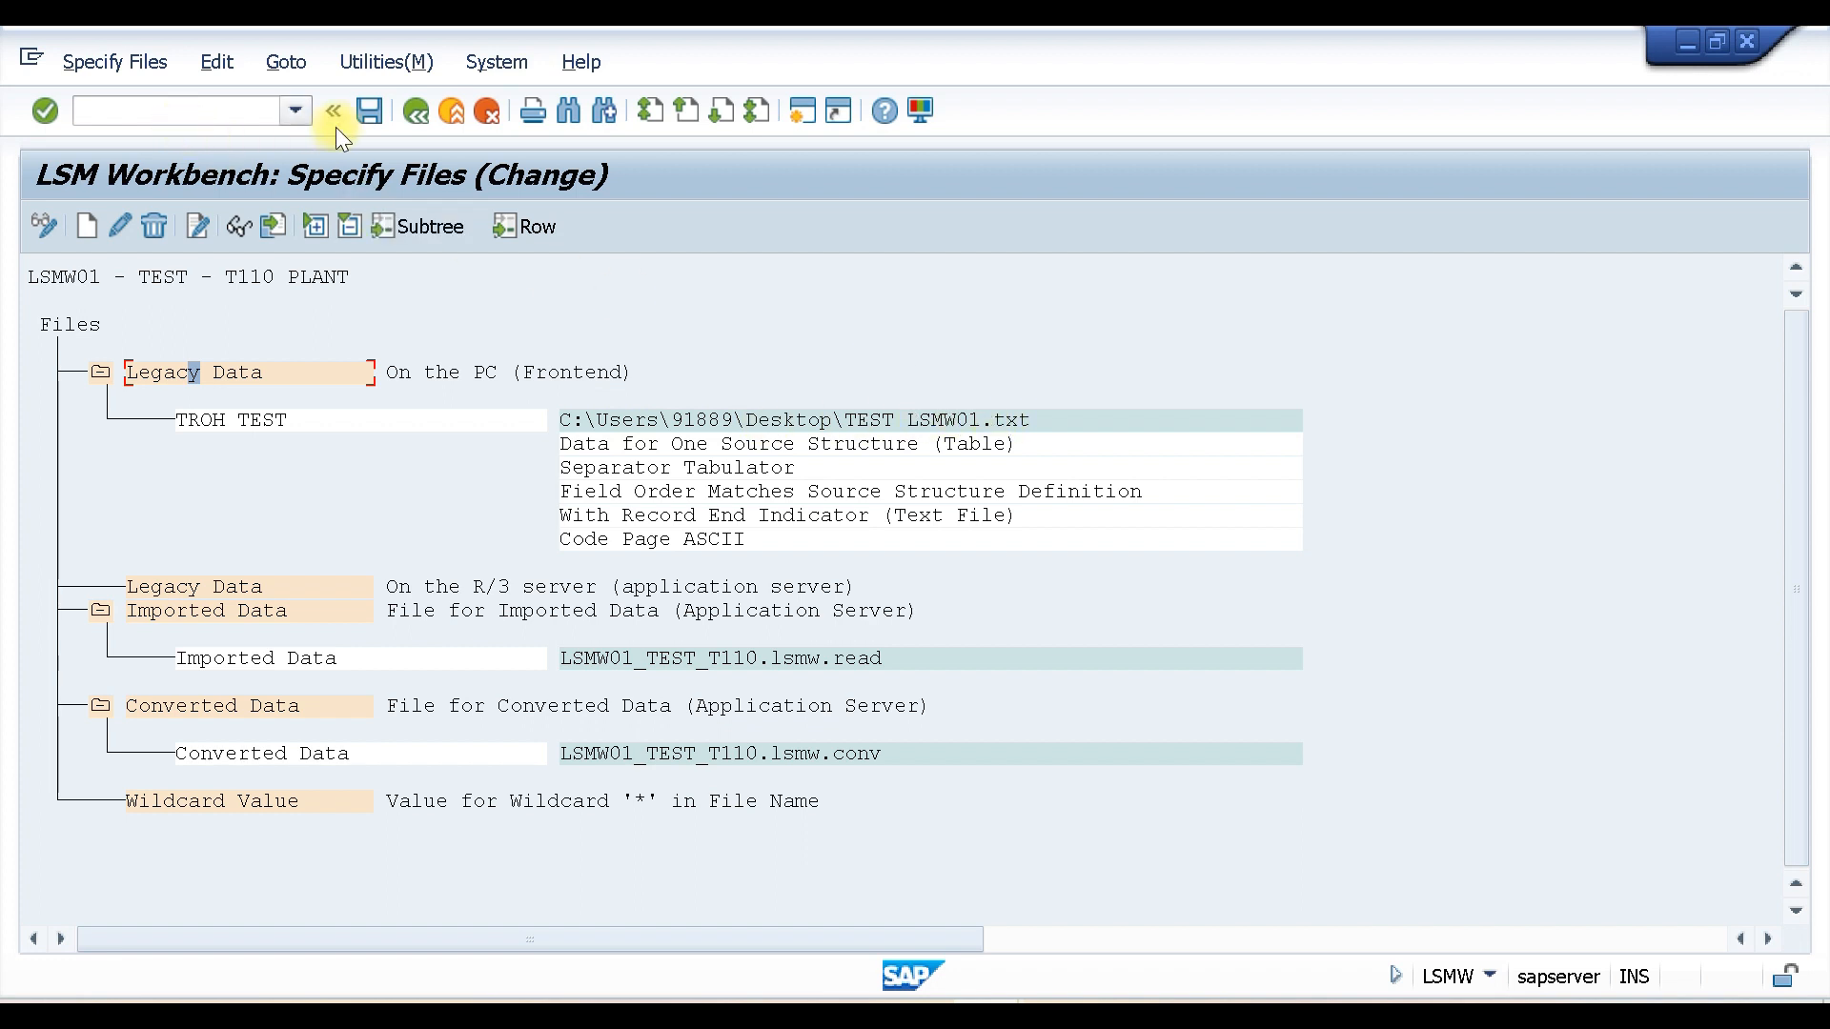
# Step: Save and leave the file specification, and open Assign Files in change mode
pyautogui.click(368, 111)
pyautogui.click(415, 111)
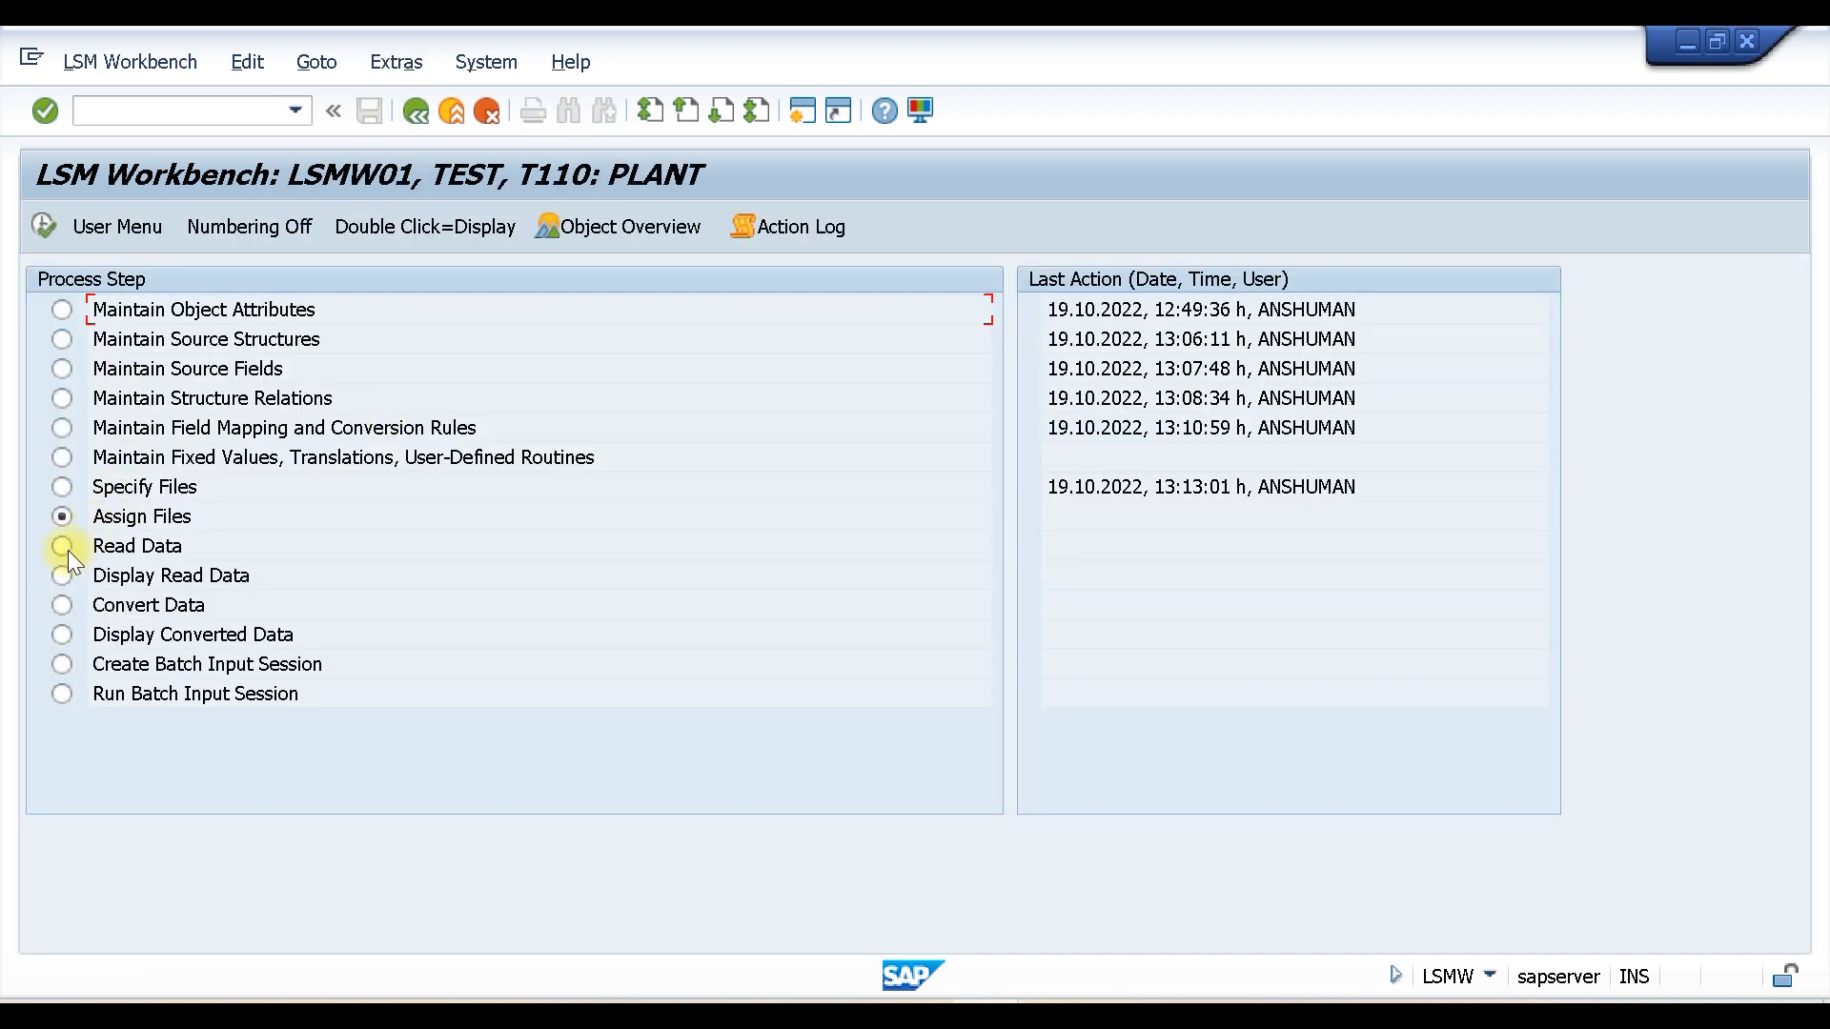
pyautogui.click(61, 547)
pyautogui.click(44, 225)
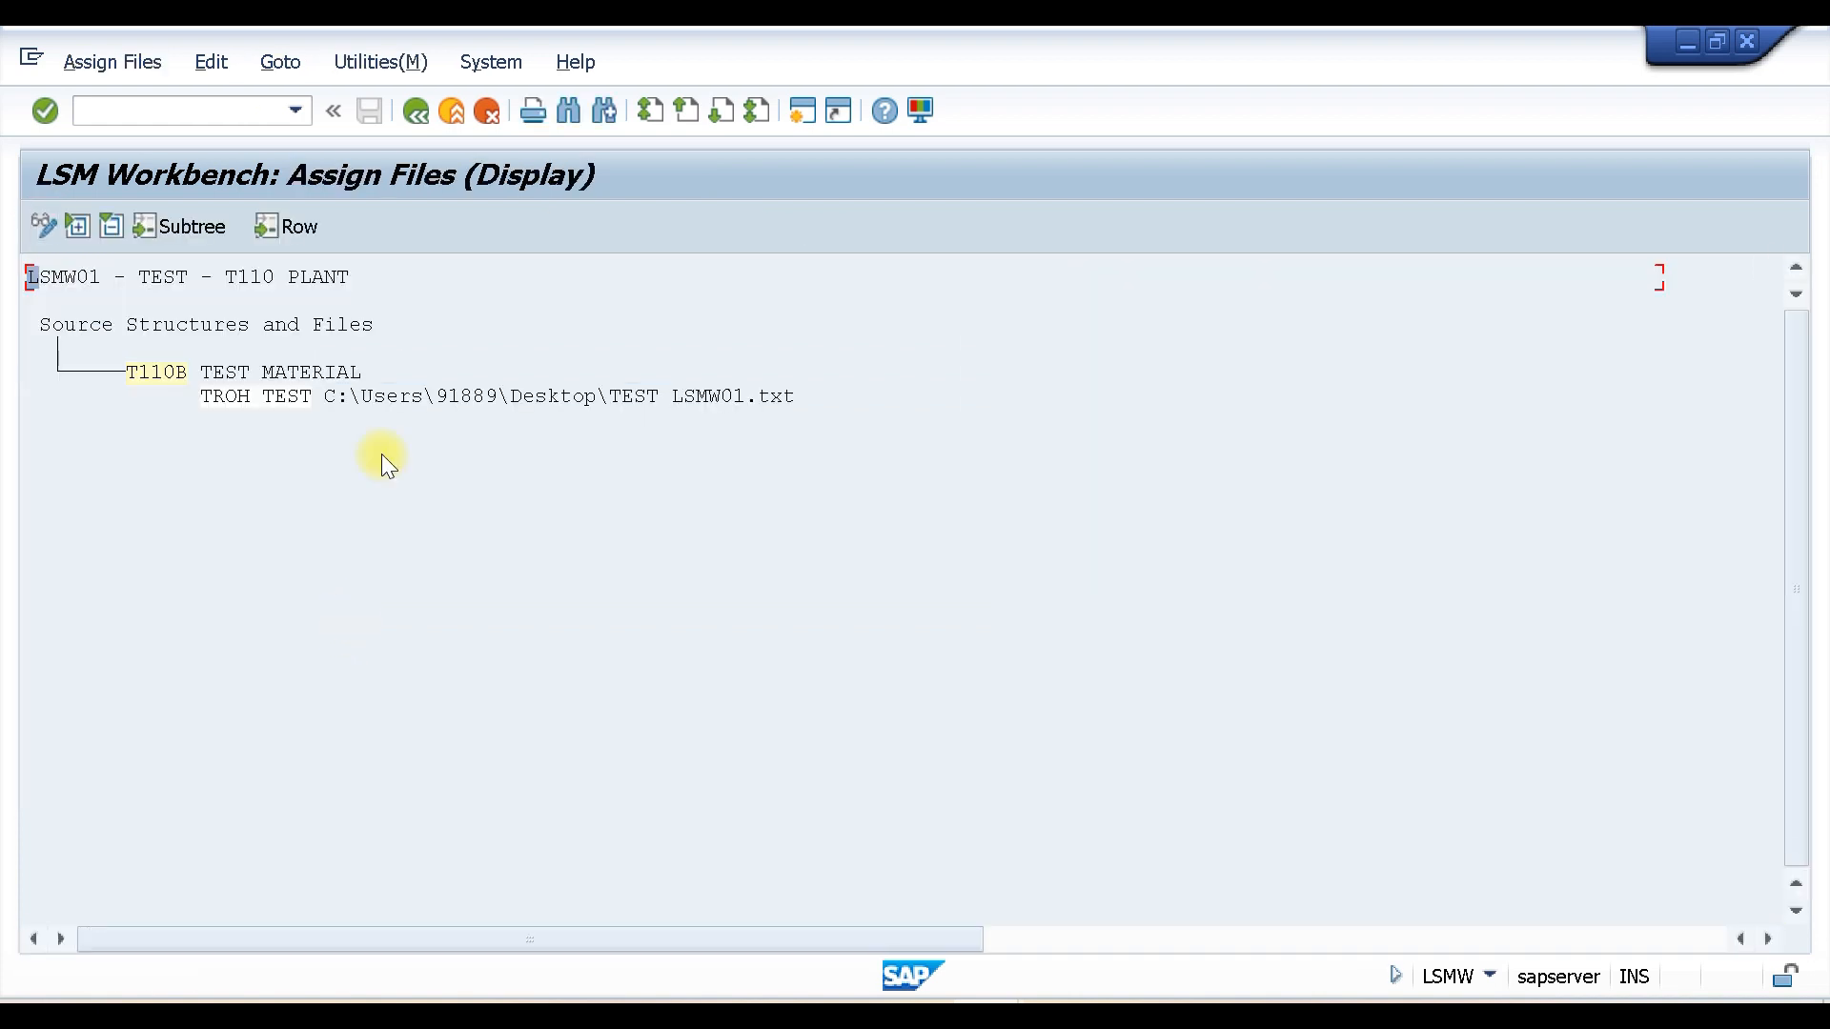
pyautogui.click(43, 226)
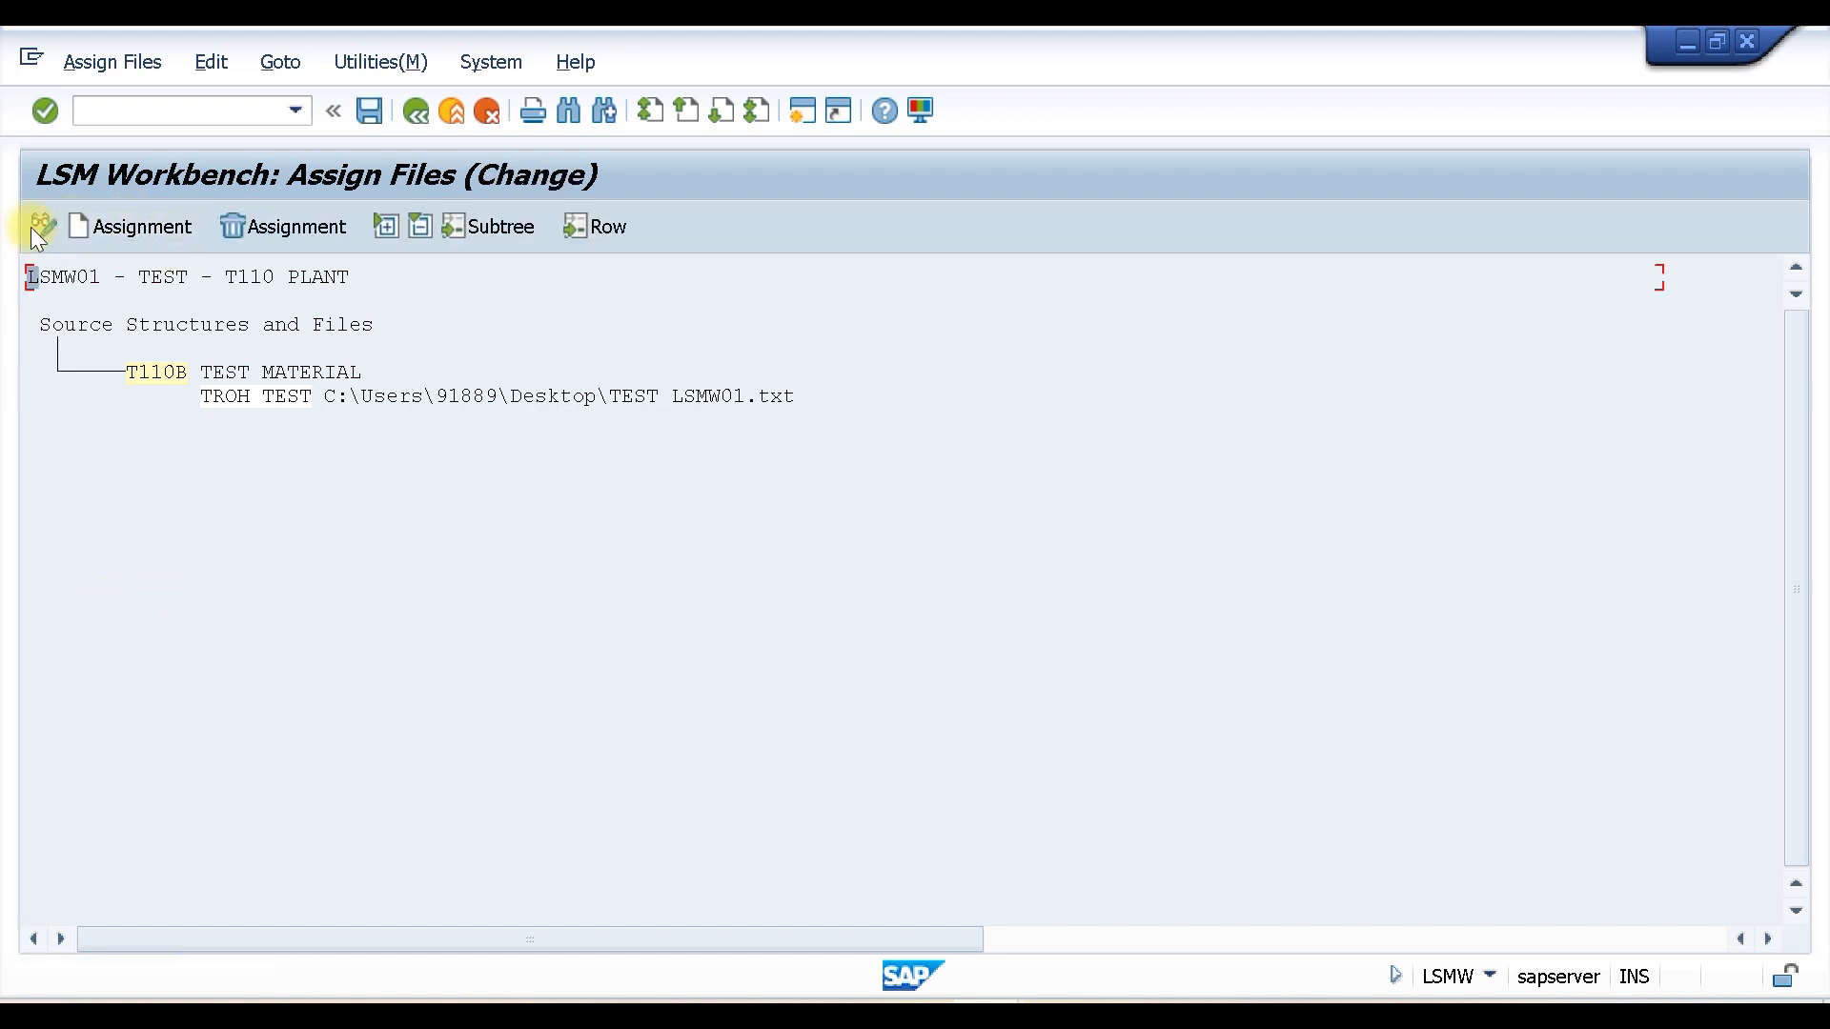
# Step: Try to create a file assignment for source structure T110B, and leave Assign Files
pyautogui.click(162, 374)
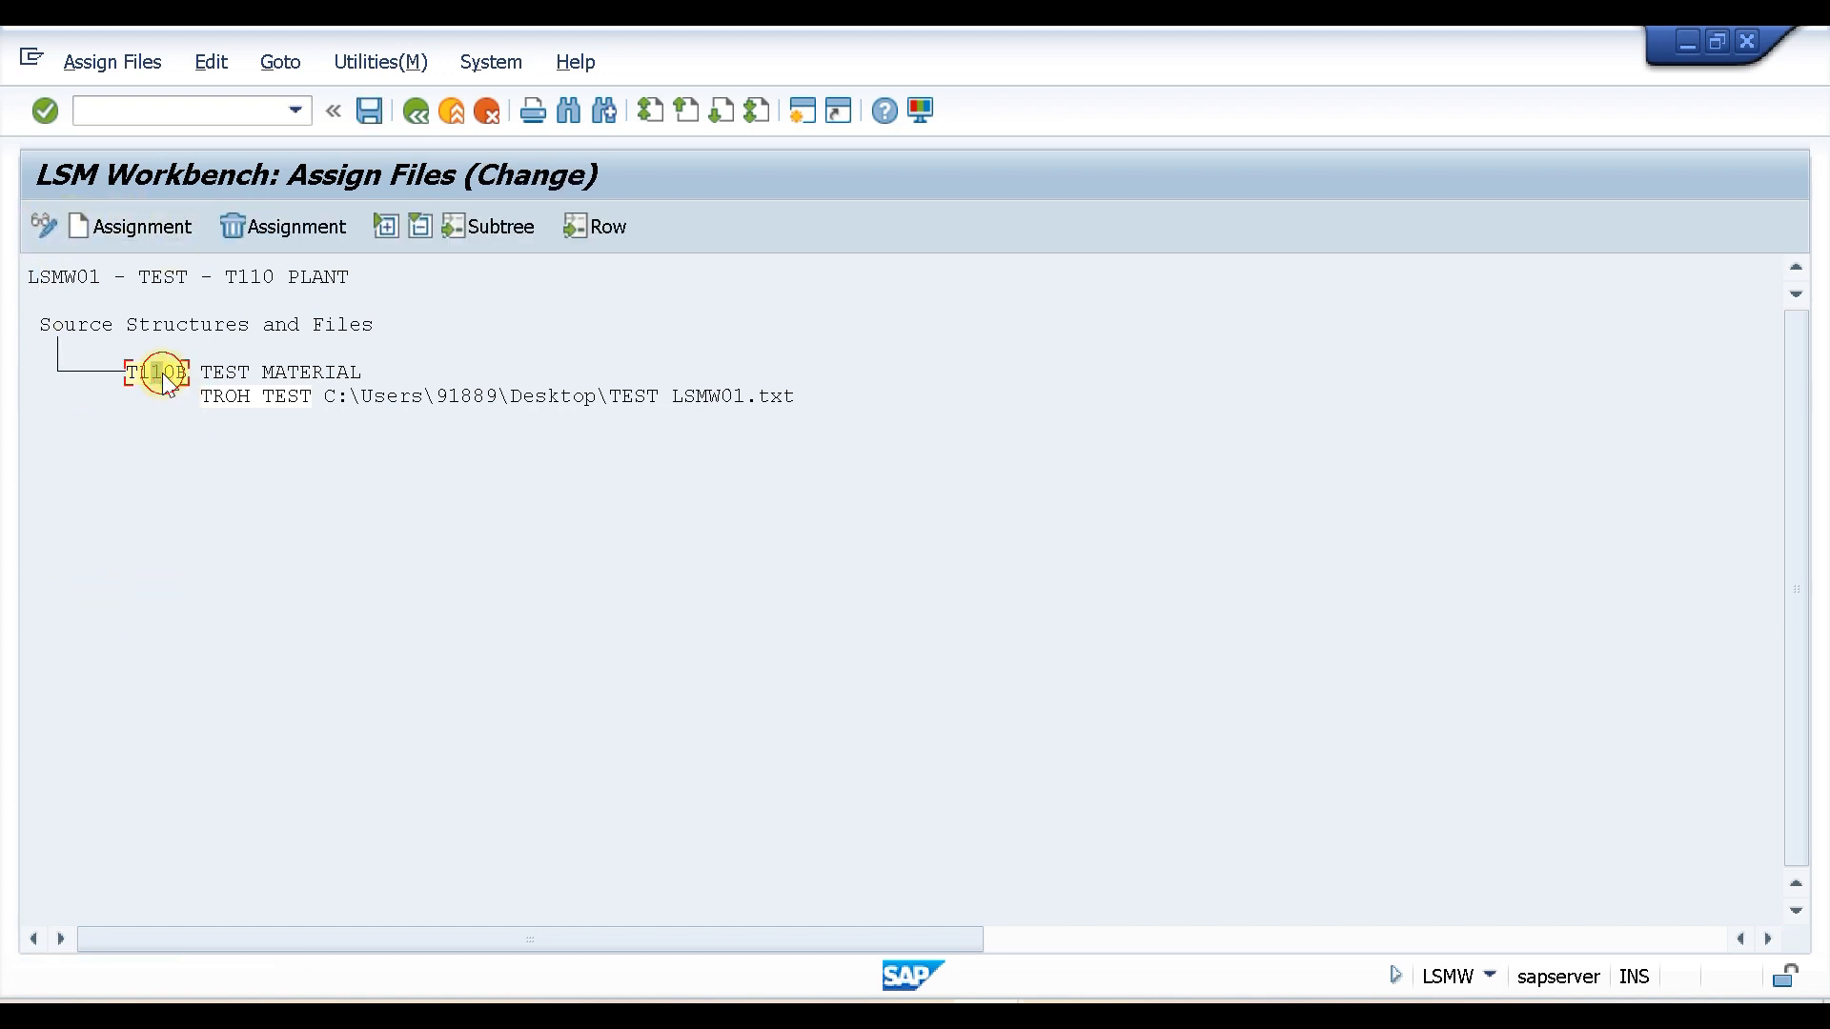
pyautogui.click(147, 226)
pyautogui.moveTo(440, 593); pyautogui.dragTo(469, 349)
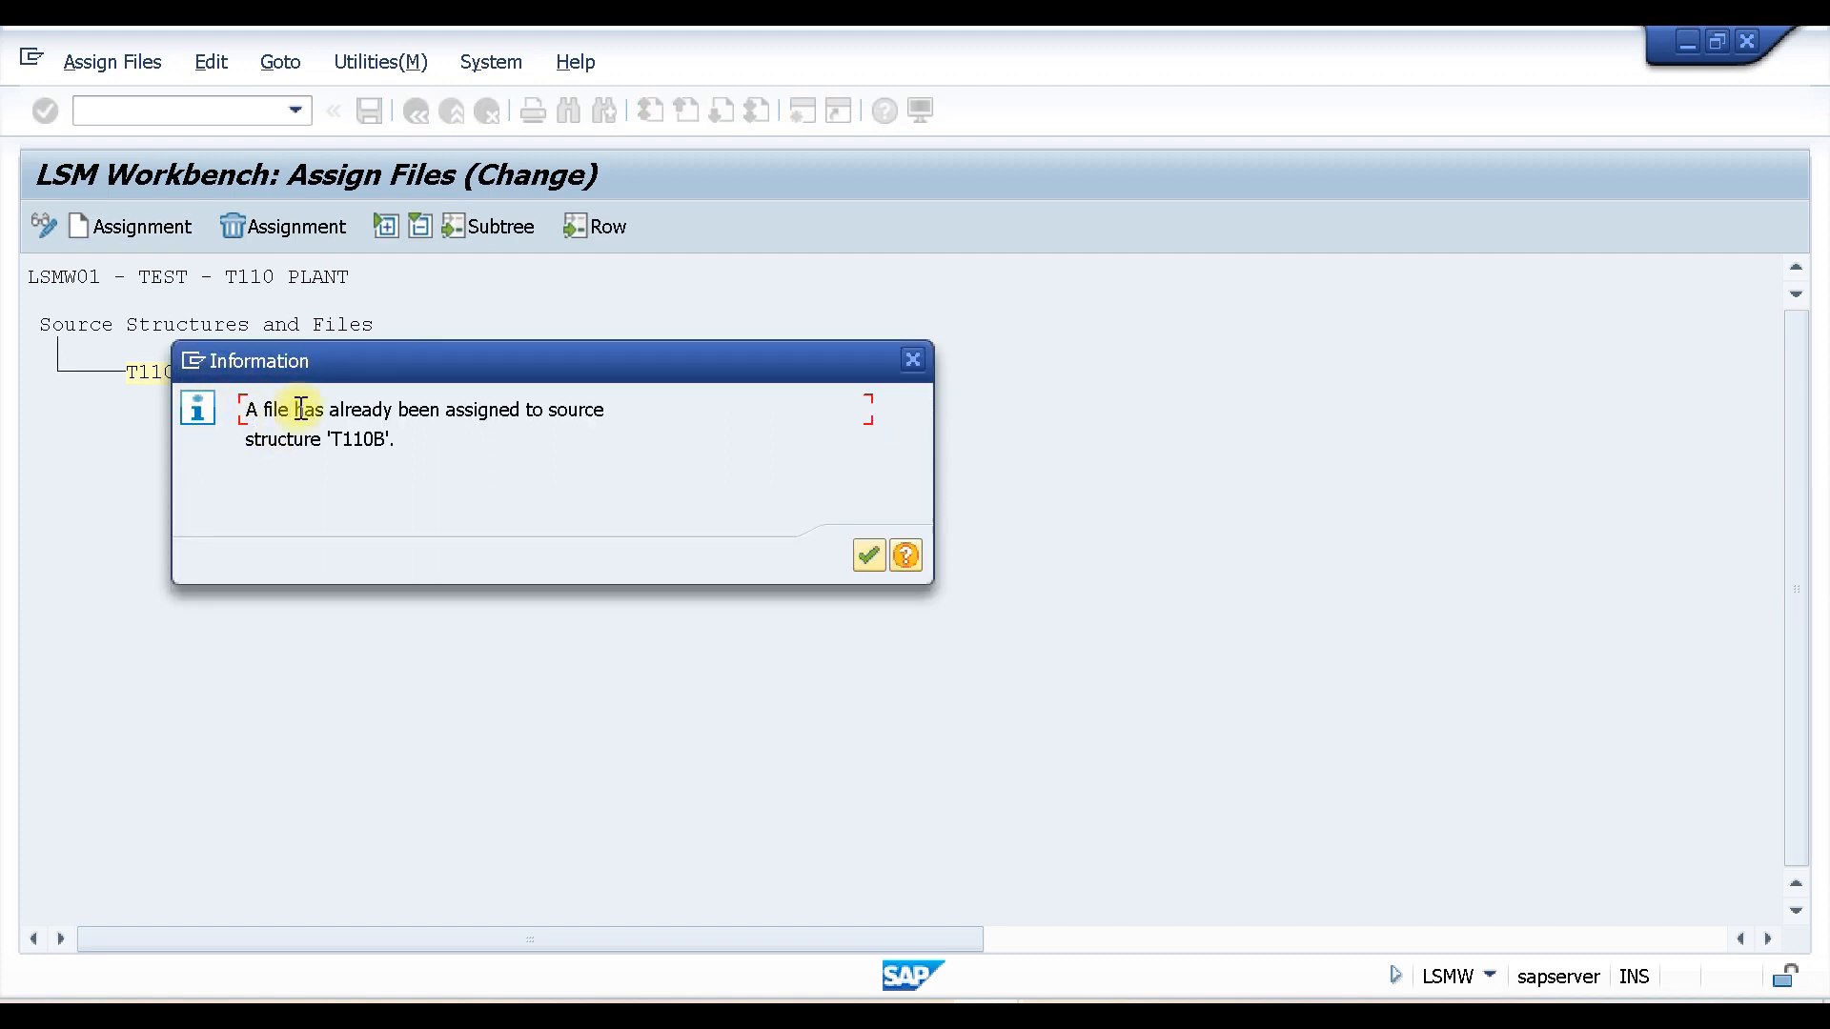
pyautogui.click(867, 555)
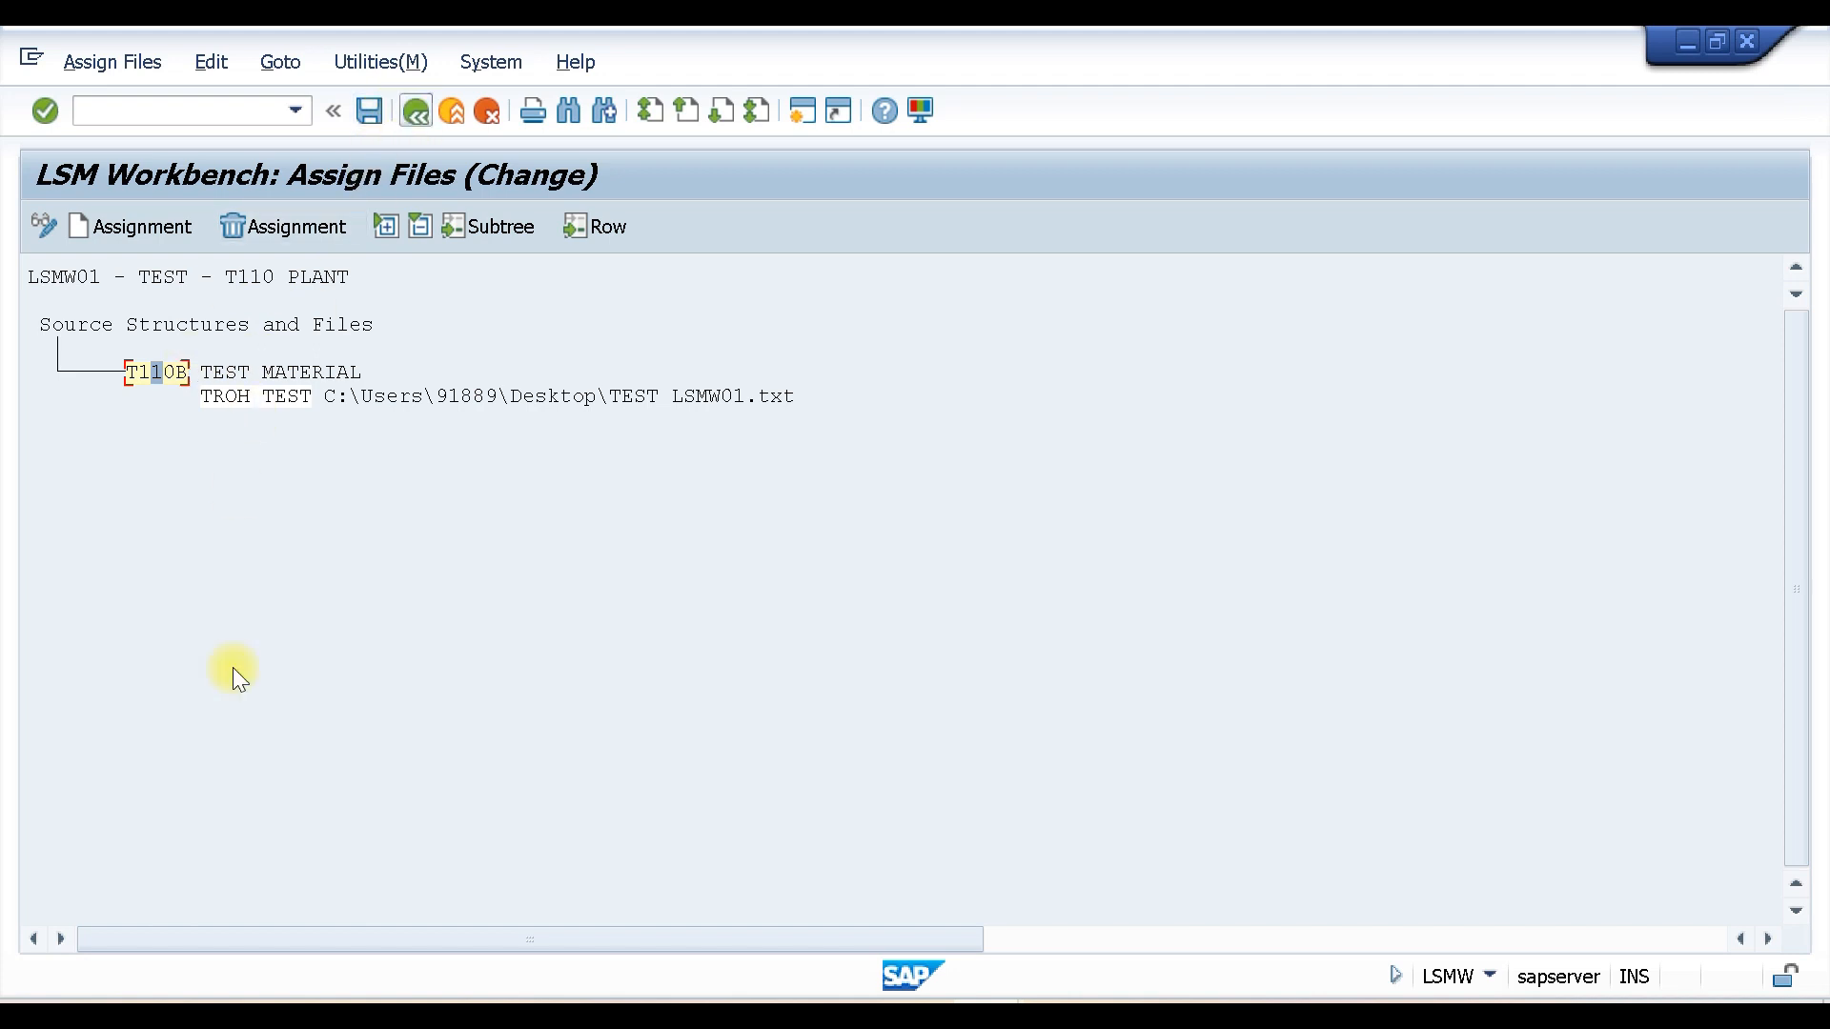
pyautogui.press('F3')
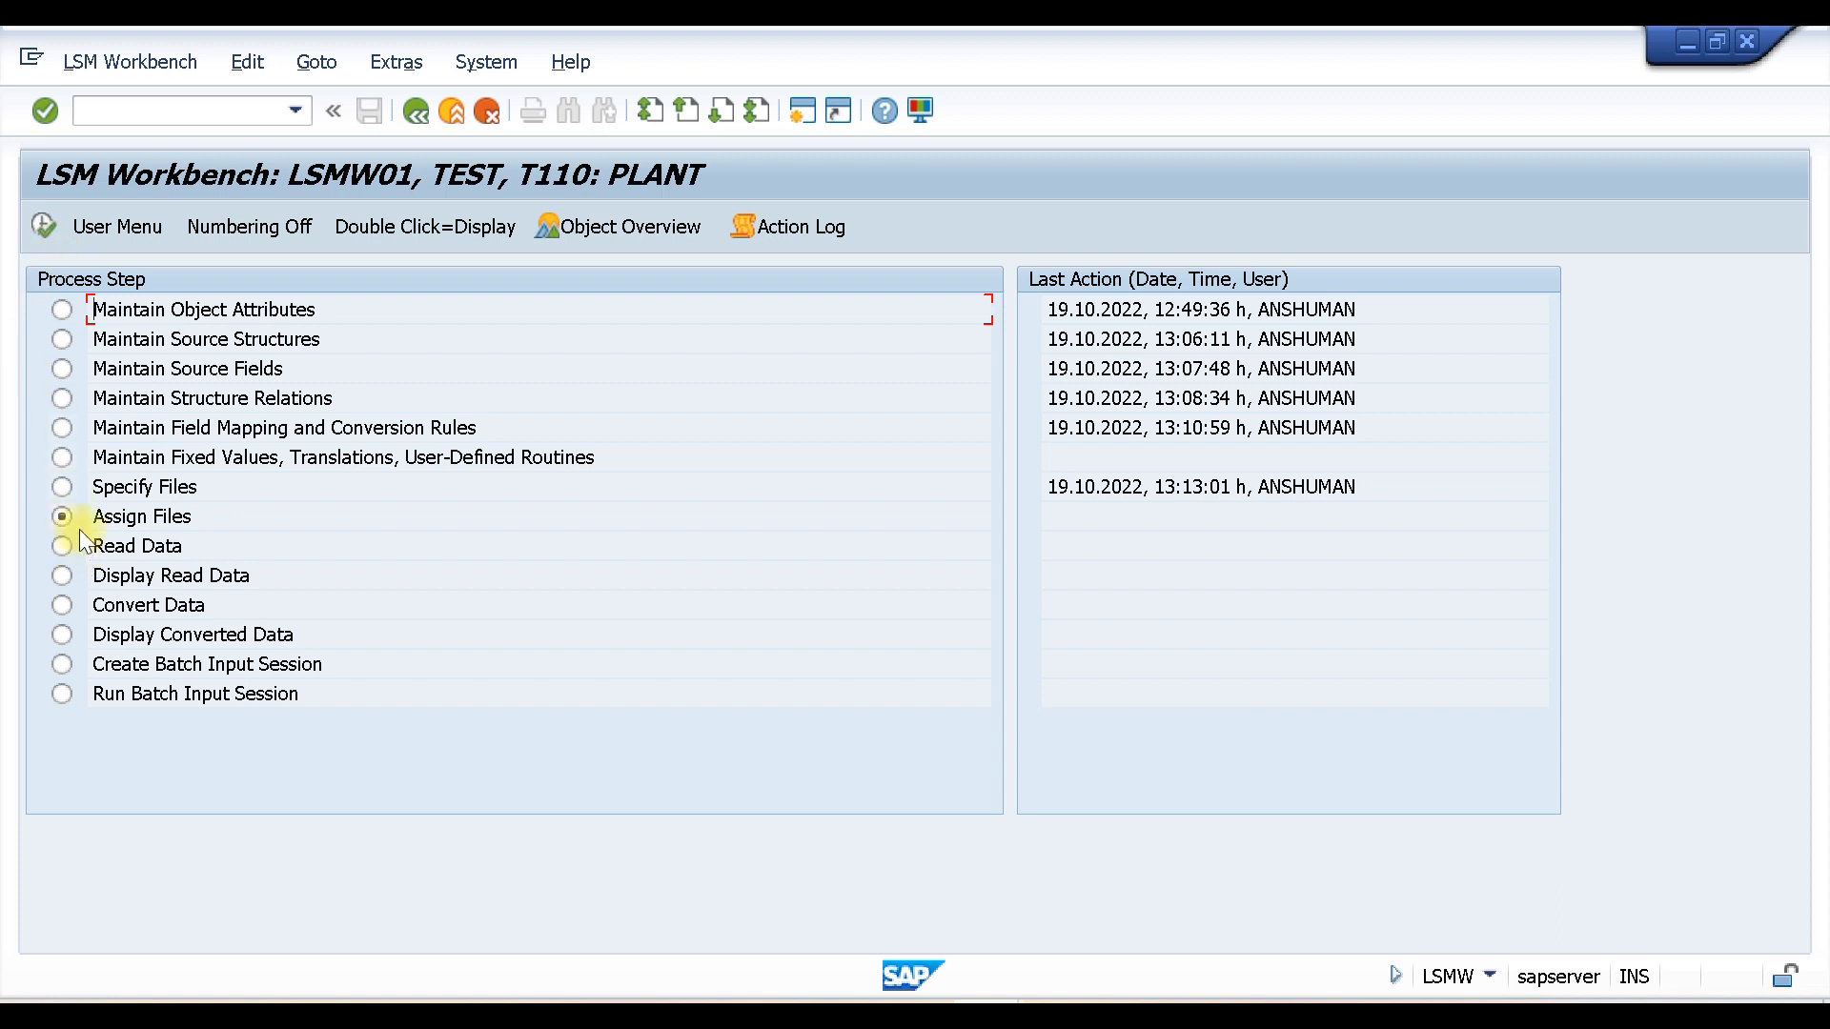
# Step: Reopen Assign Files in change mode, save the assignment of TEST LSMW01.txt to T110B, and return to the process steps
pyautogui.click(44, 229)
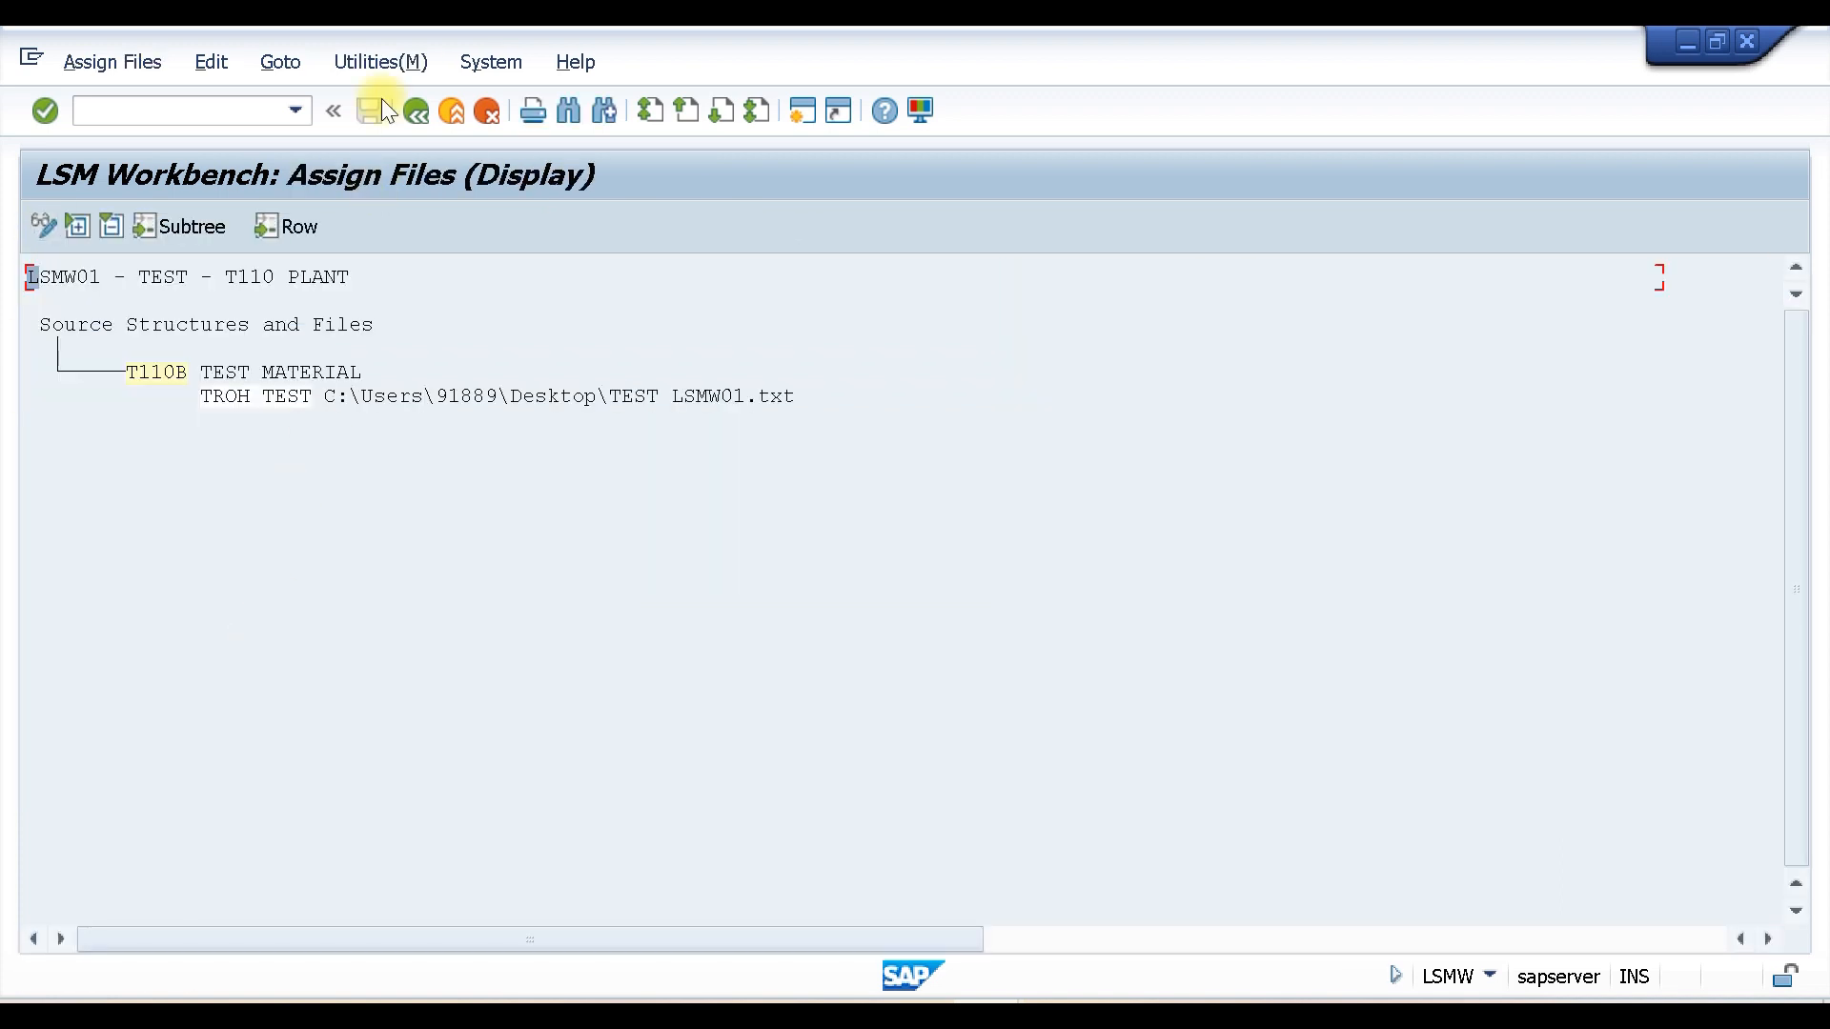
pyautogui.click(44, 226)
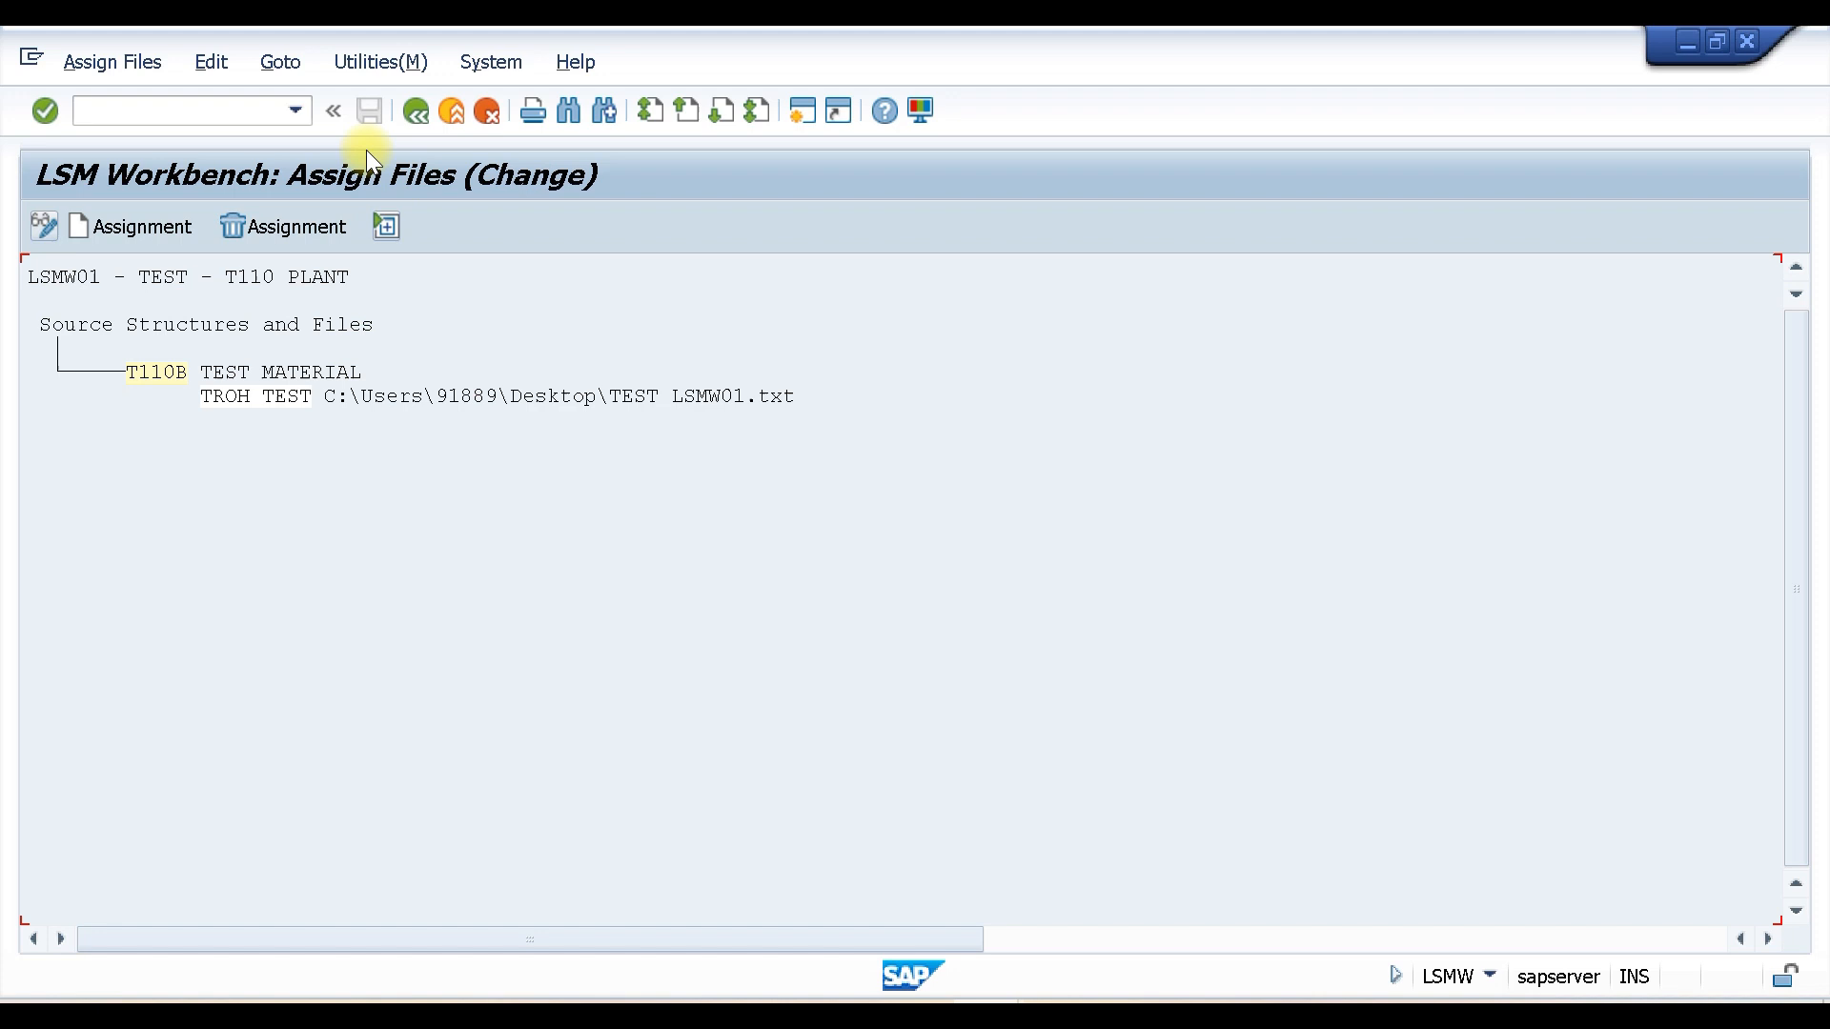
pyautogui.click(368, 116)
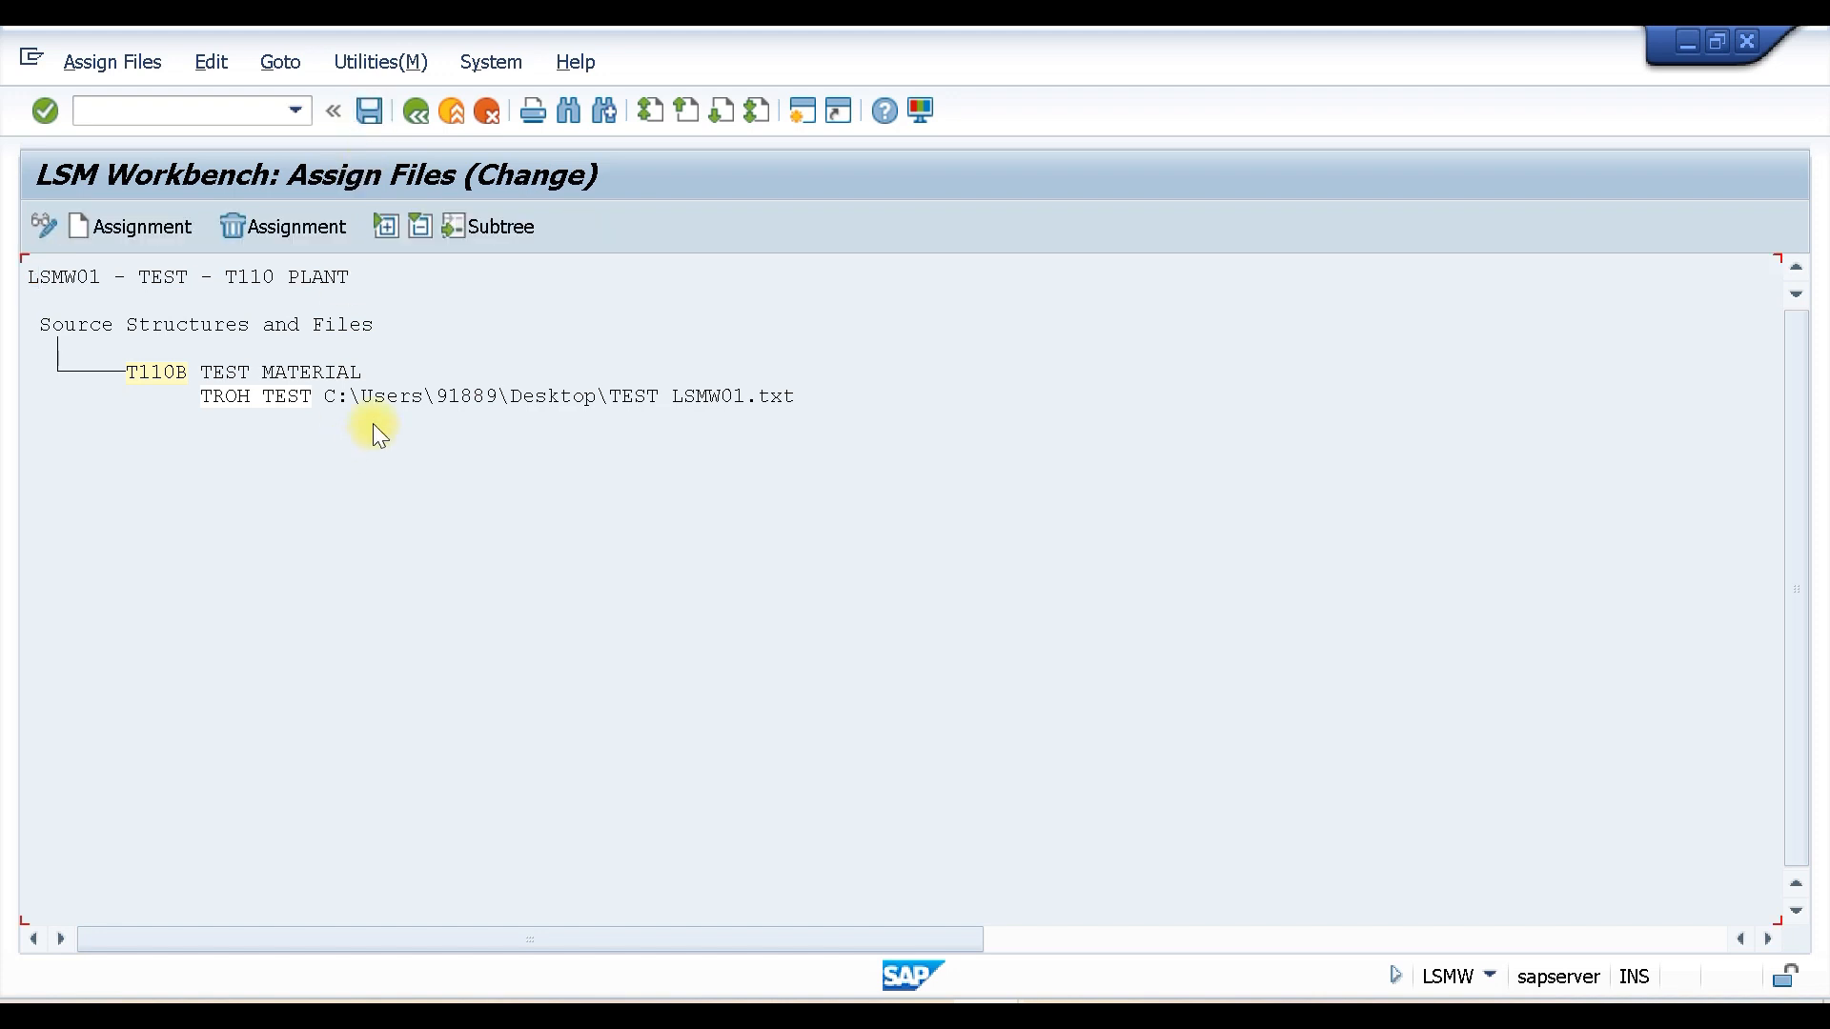
pyautogui.click(416, 112)
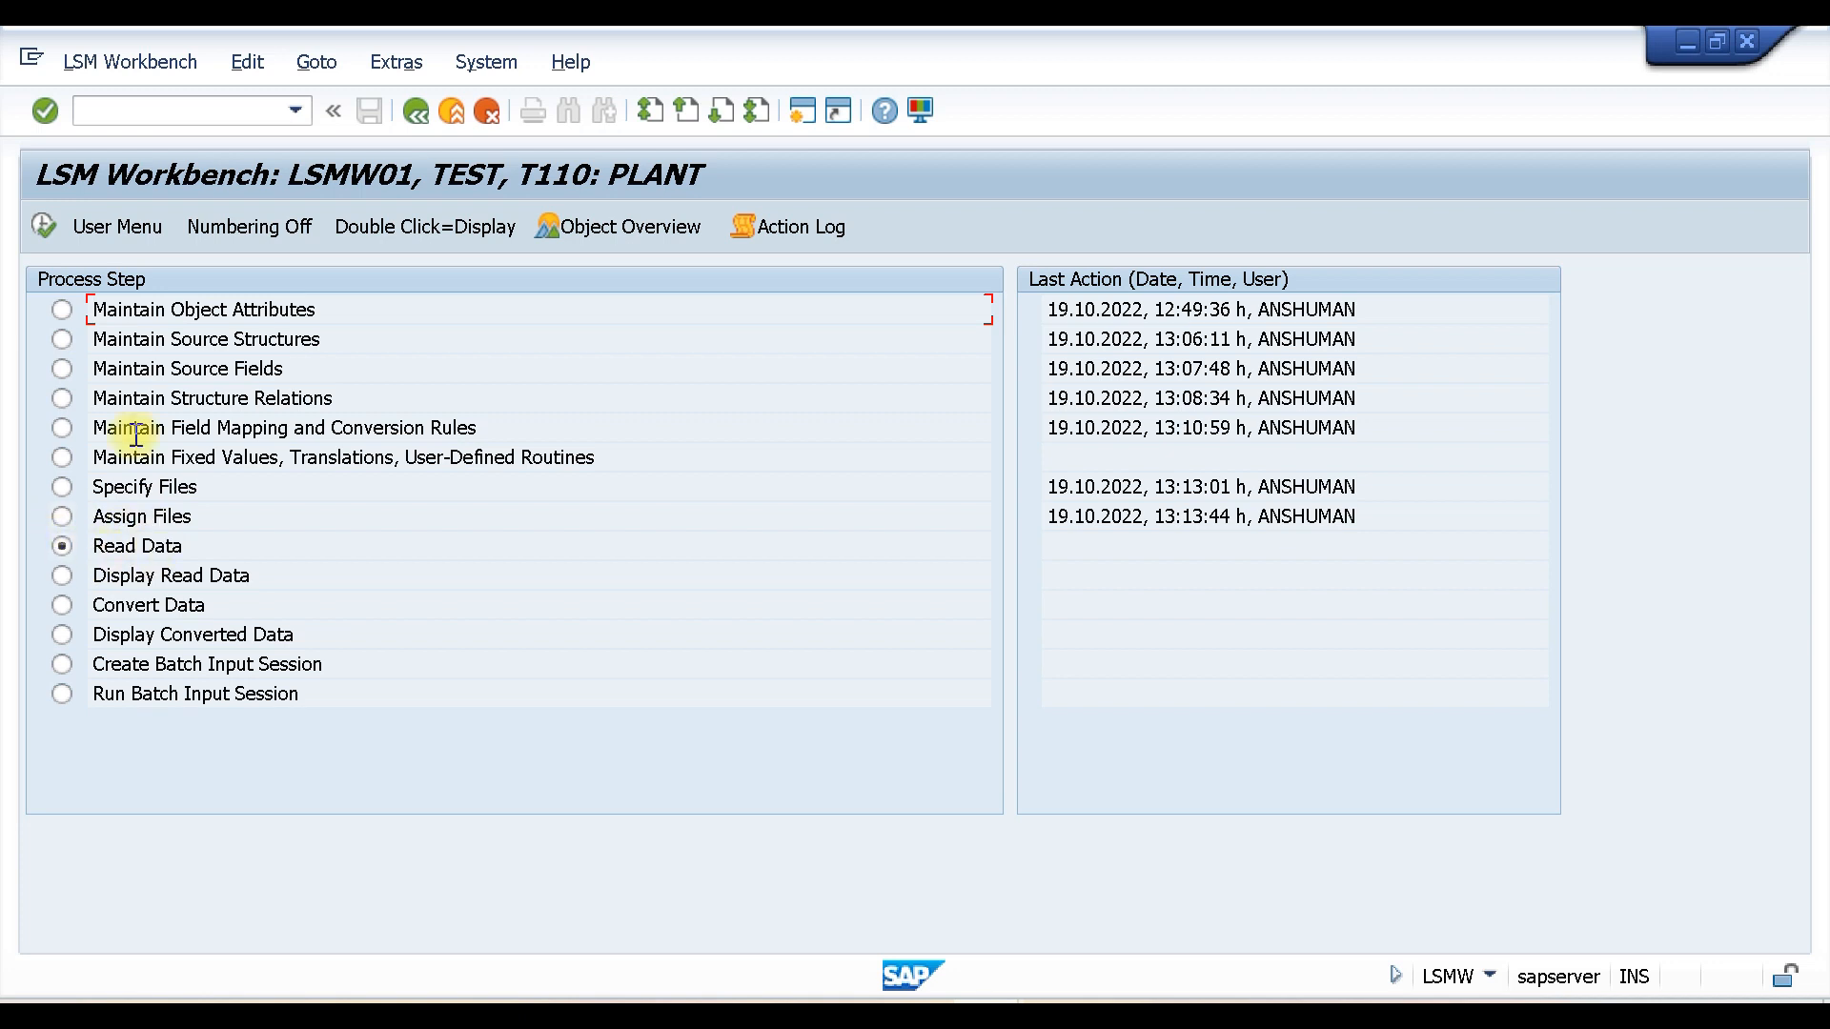
# Step: Run Read Data with the Value Fields and Data Value conversions turned off, allowing access to TEST LSMW01.txt
pyautogui.click(42, 227)
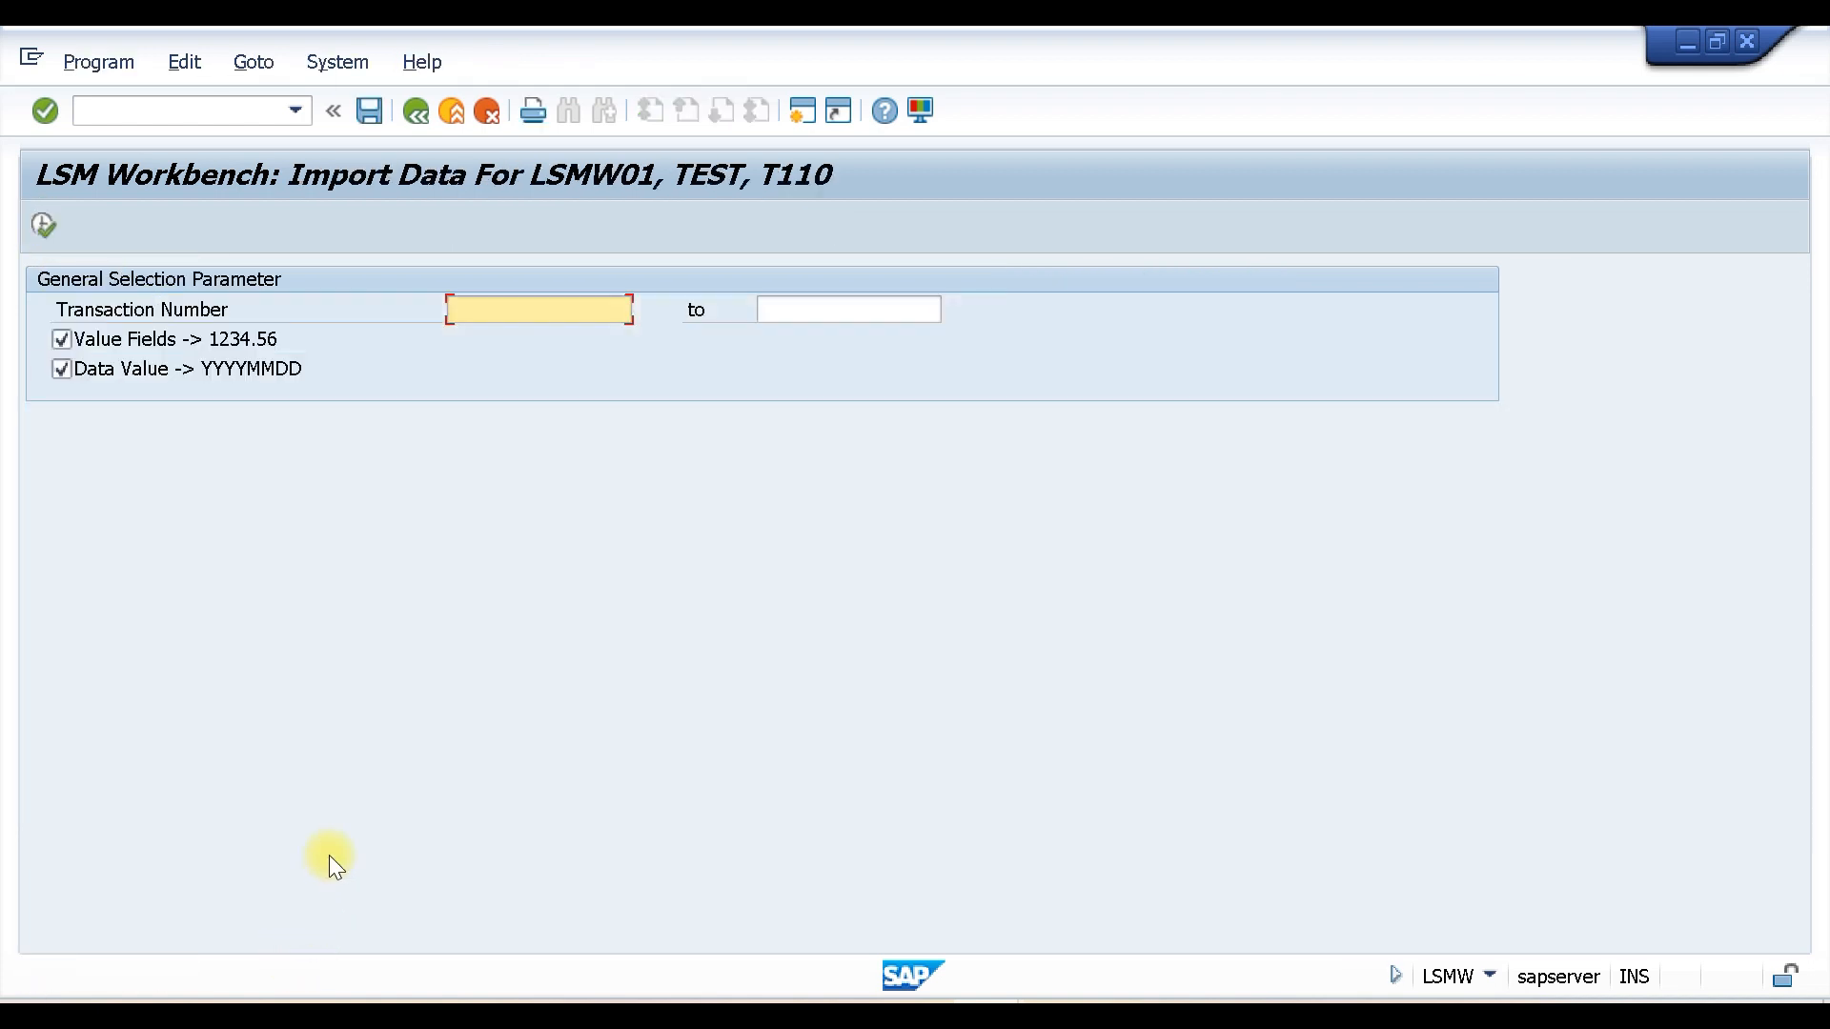
pyautogui.click(61, 340)
pyautogui.click(61, 369)
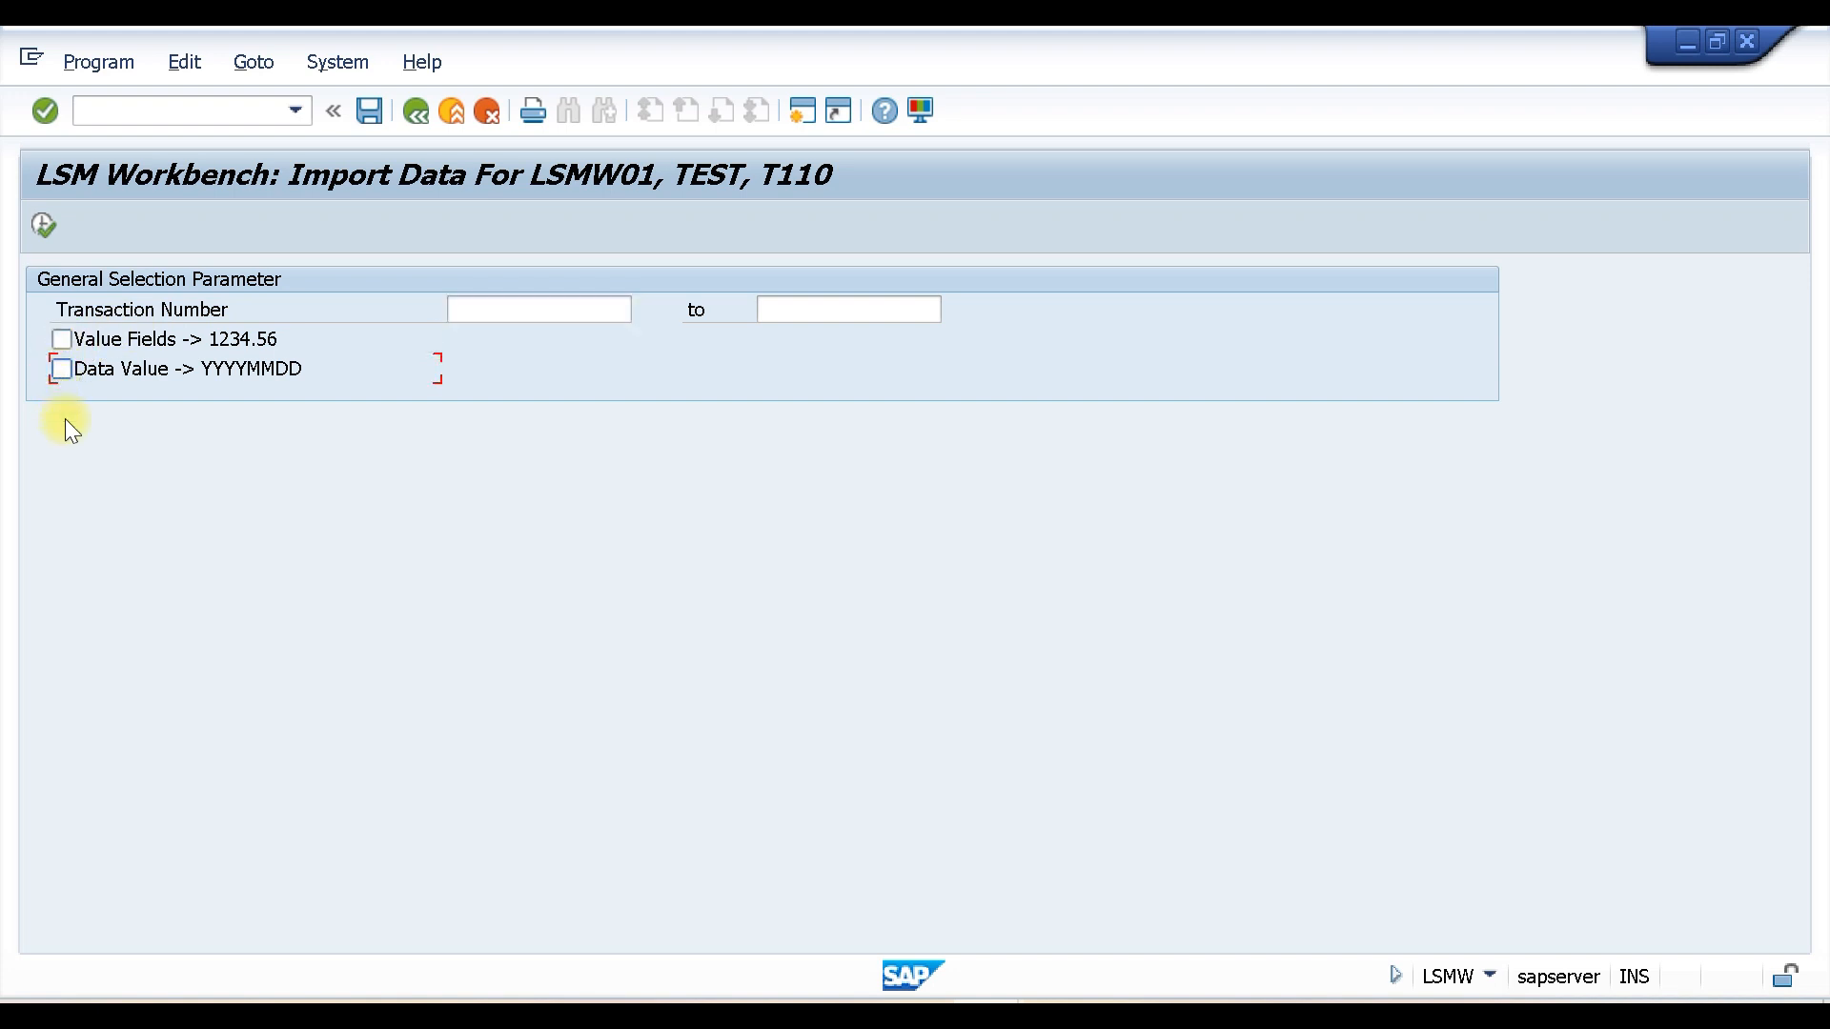
pyautogui.click(42, 223)
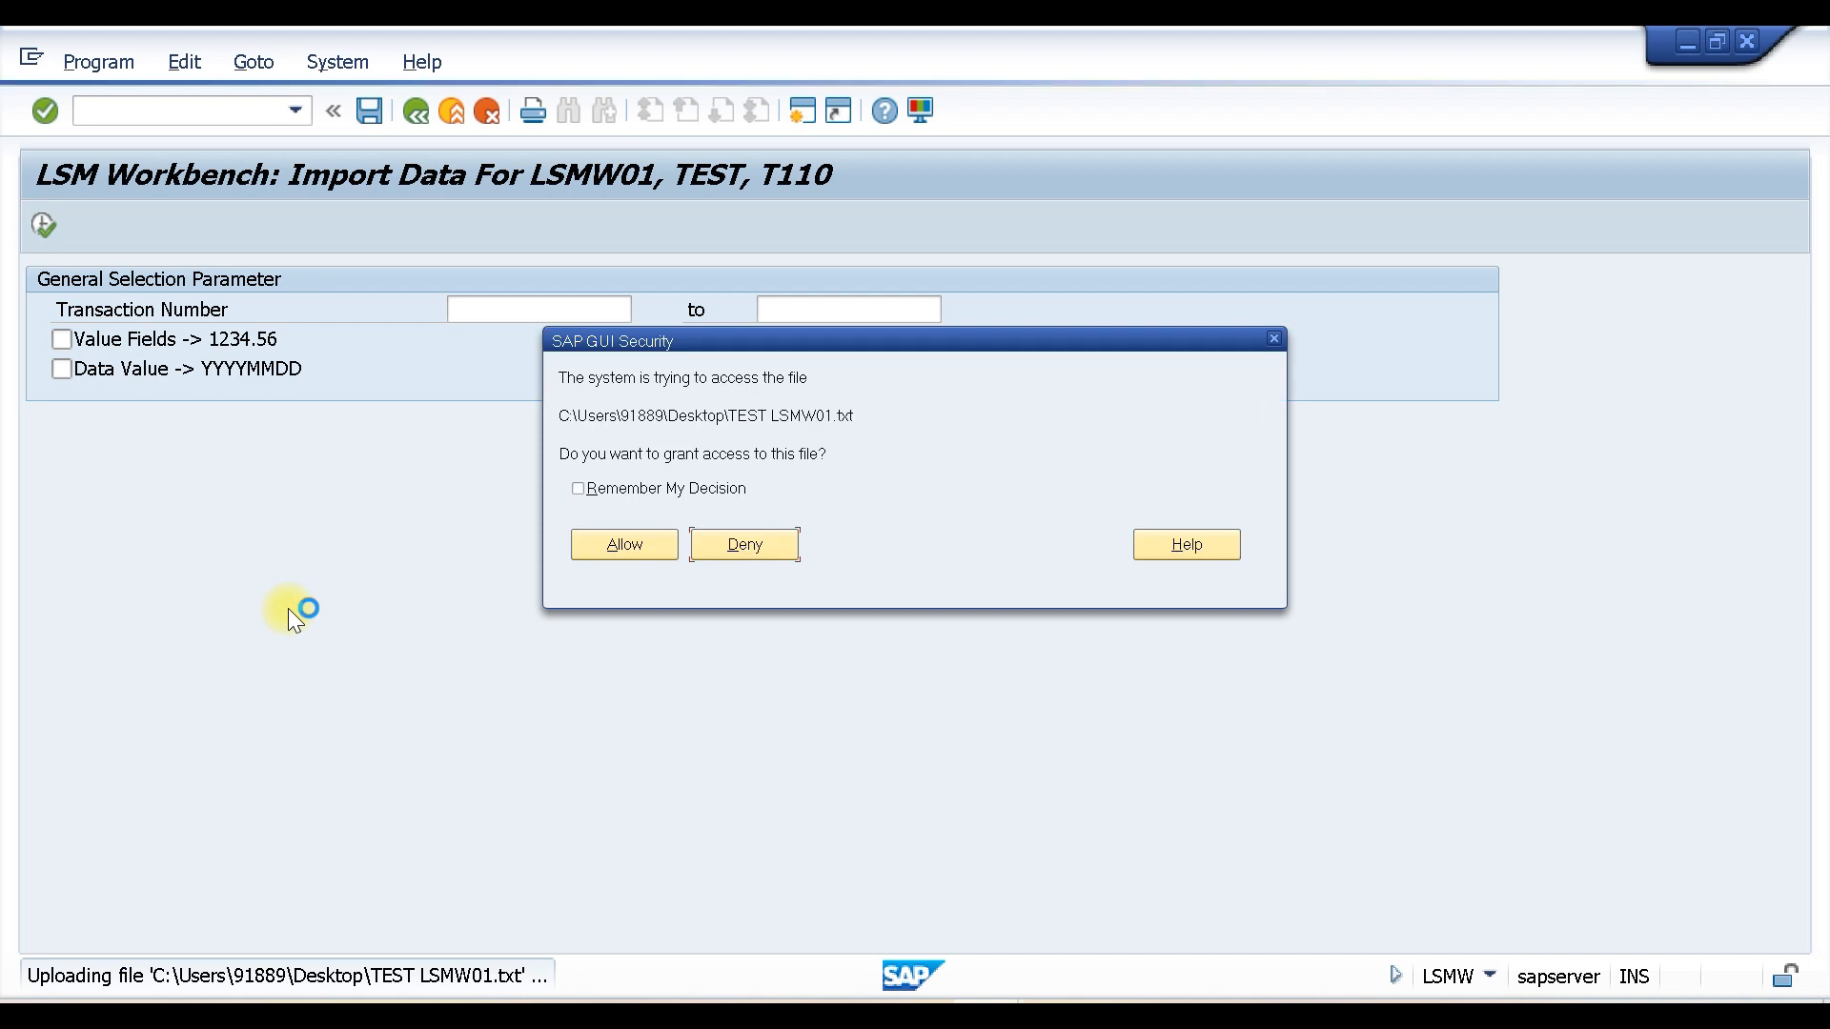
pyautogui.click(625, 544)
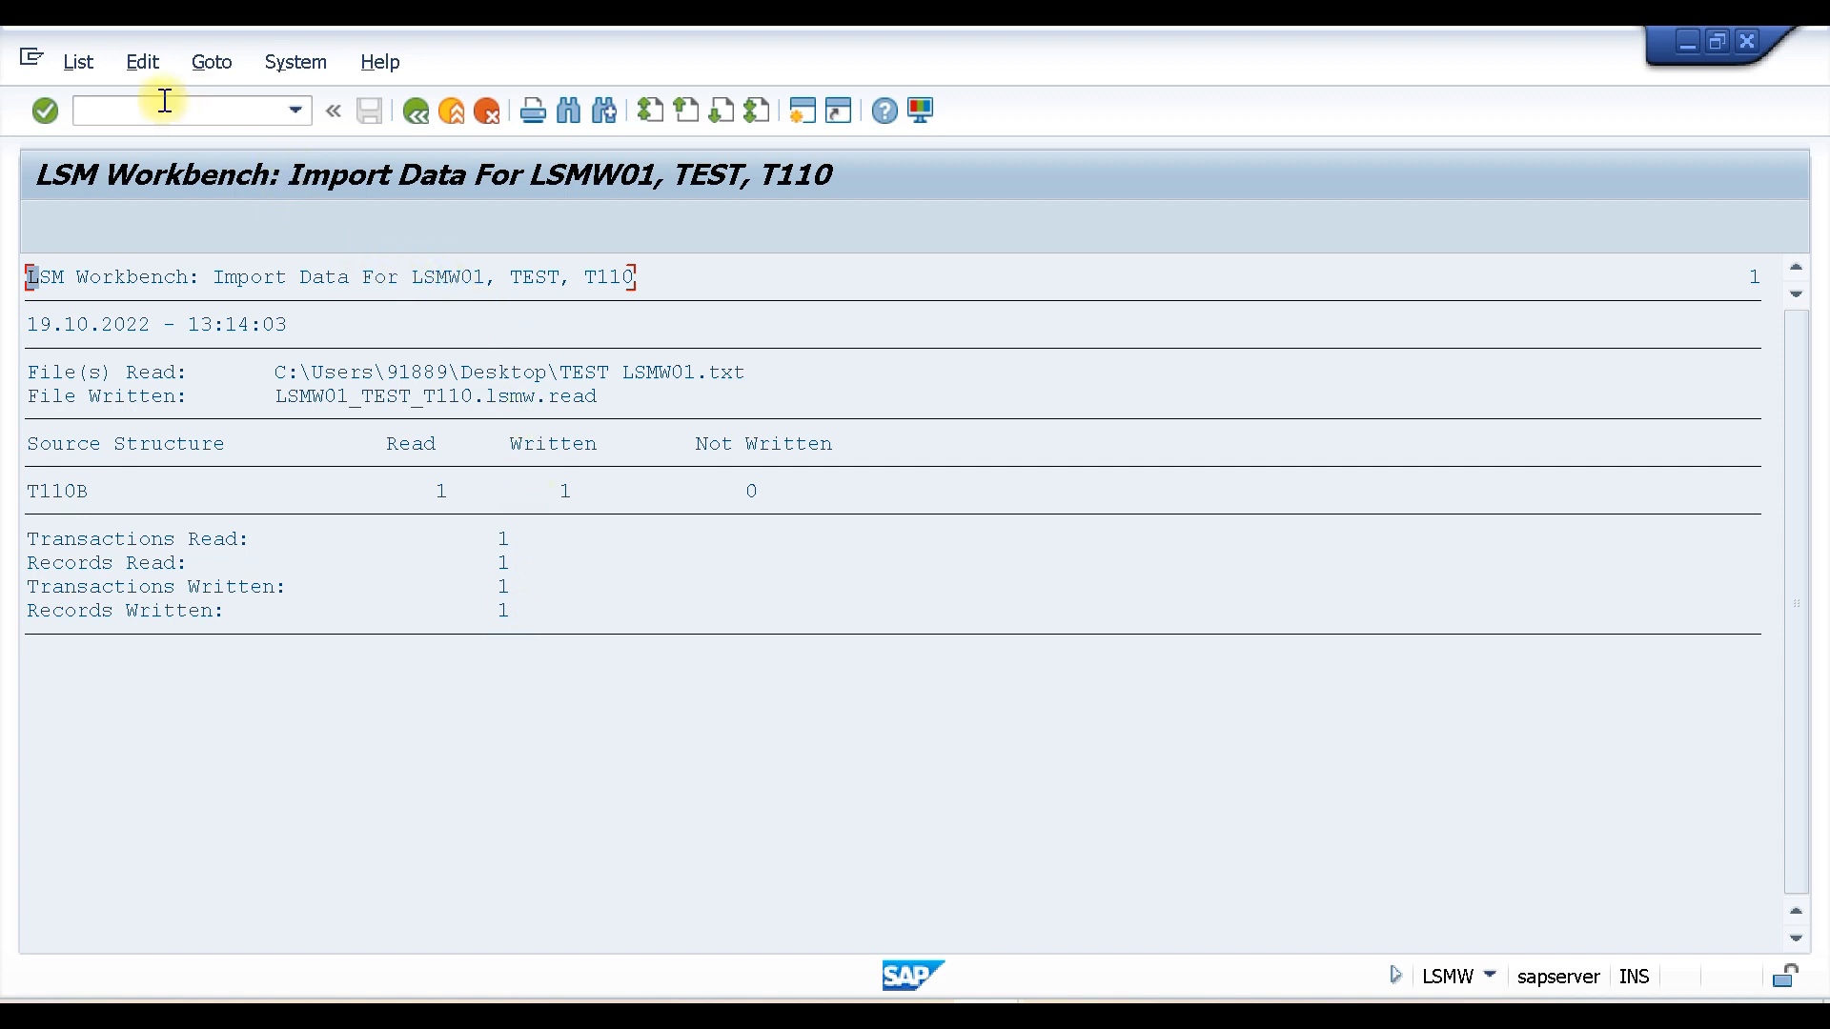
# Step: Leave the import log and the import selection, abandoning the variant save, and return to the process steps
pyautogui.click(46, 111)
pyautogui.click(416, 110)
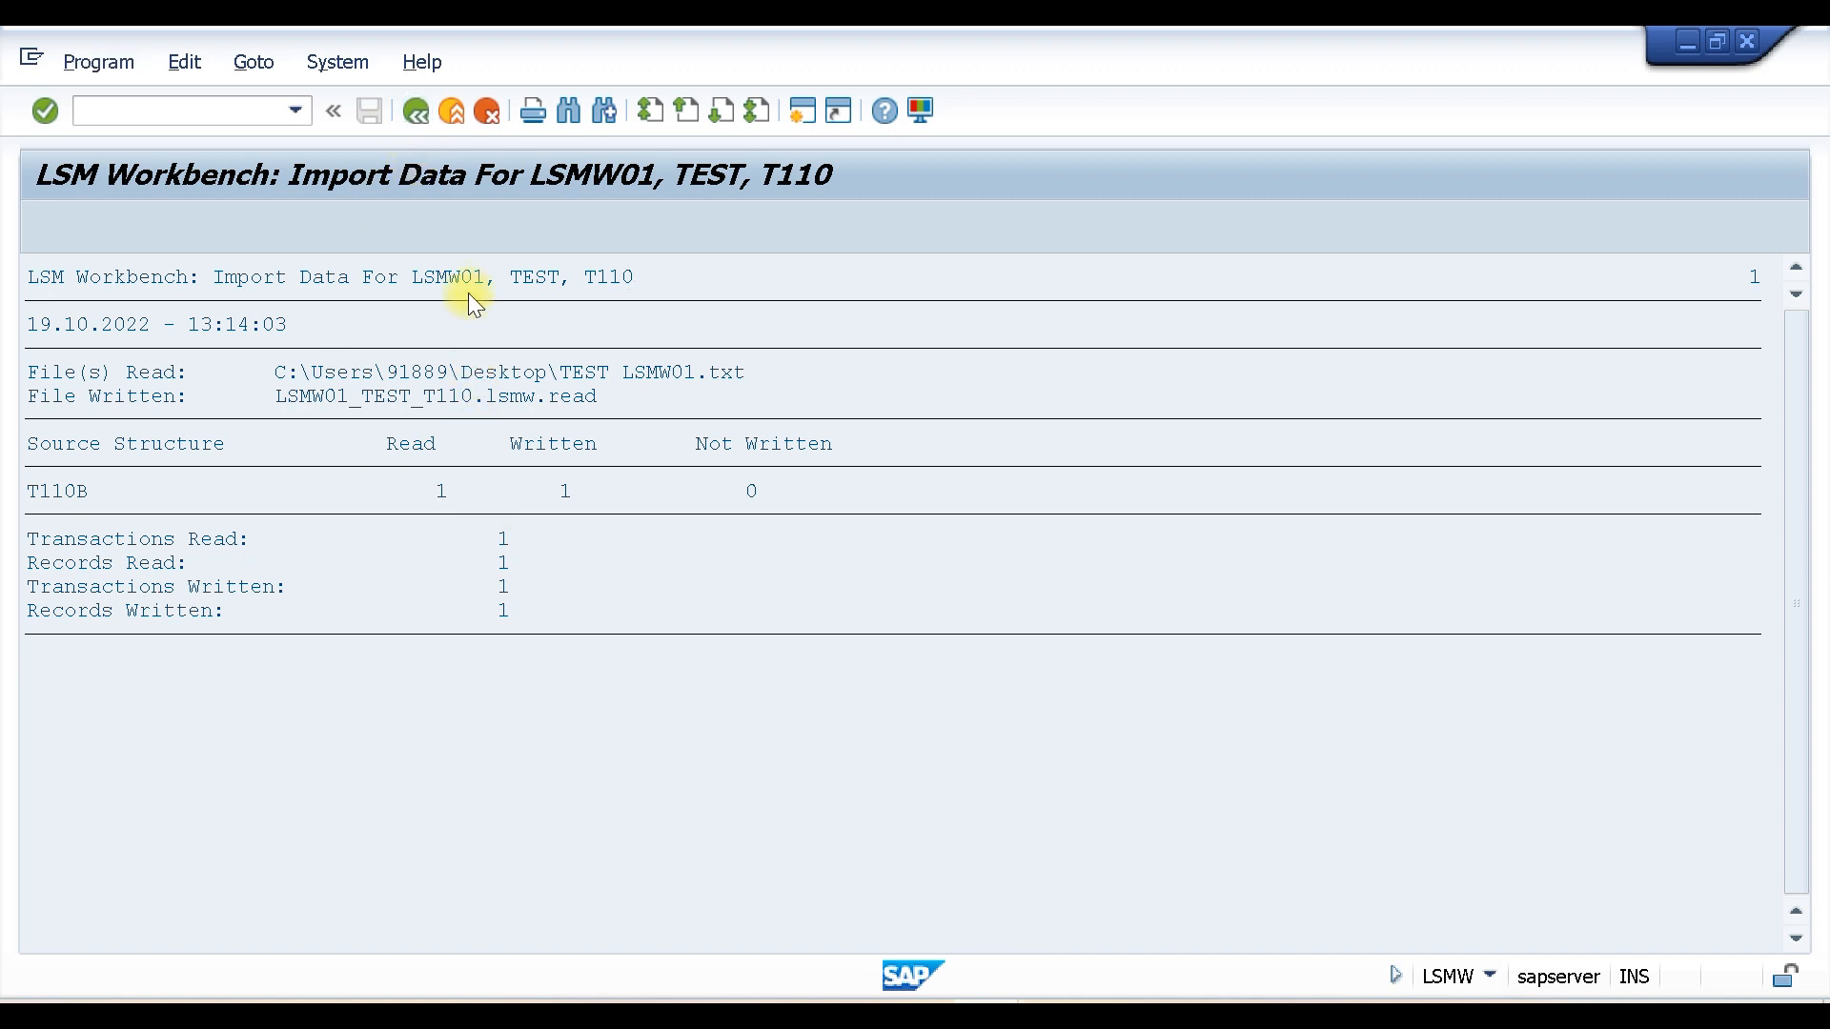
pyautogui.click(369, 110)
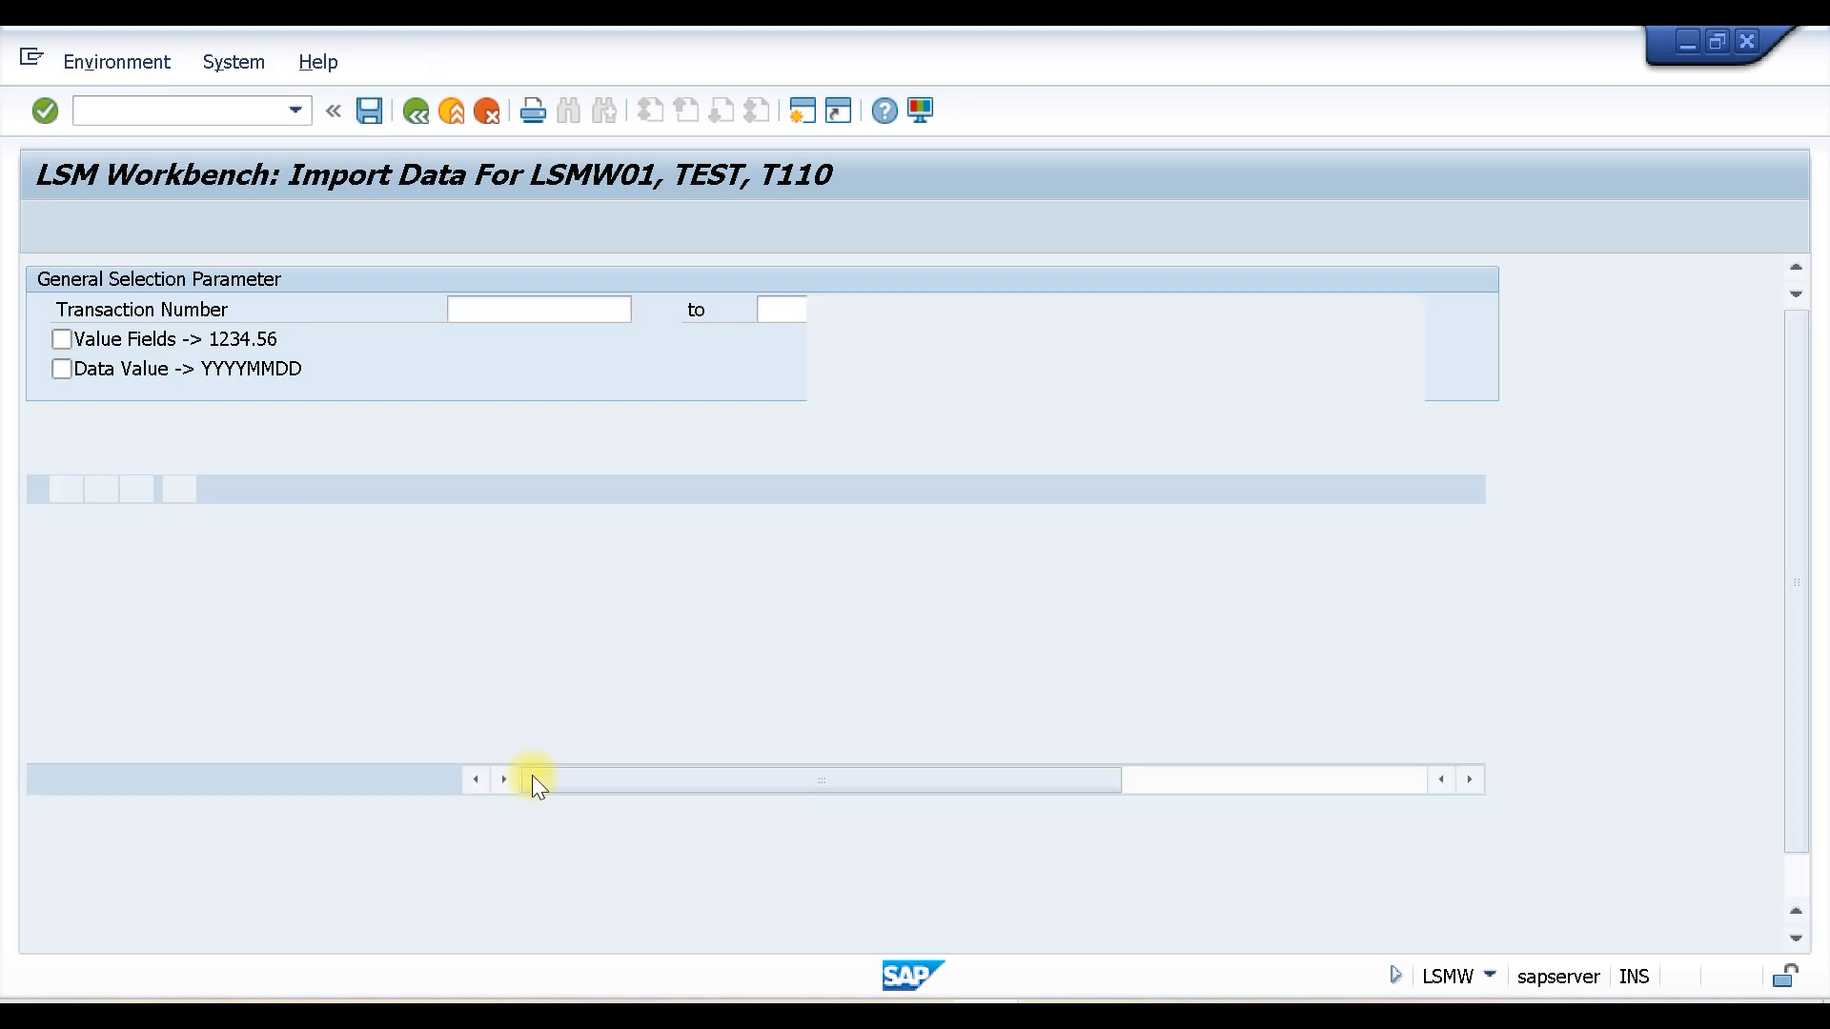
pyautogui.click(414, 111)
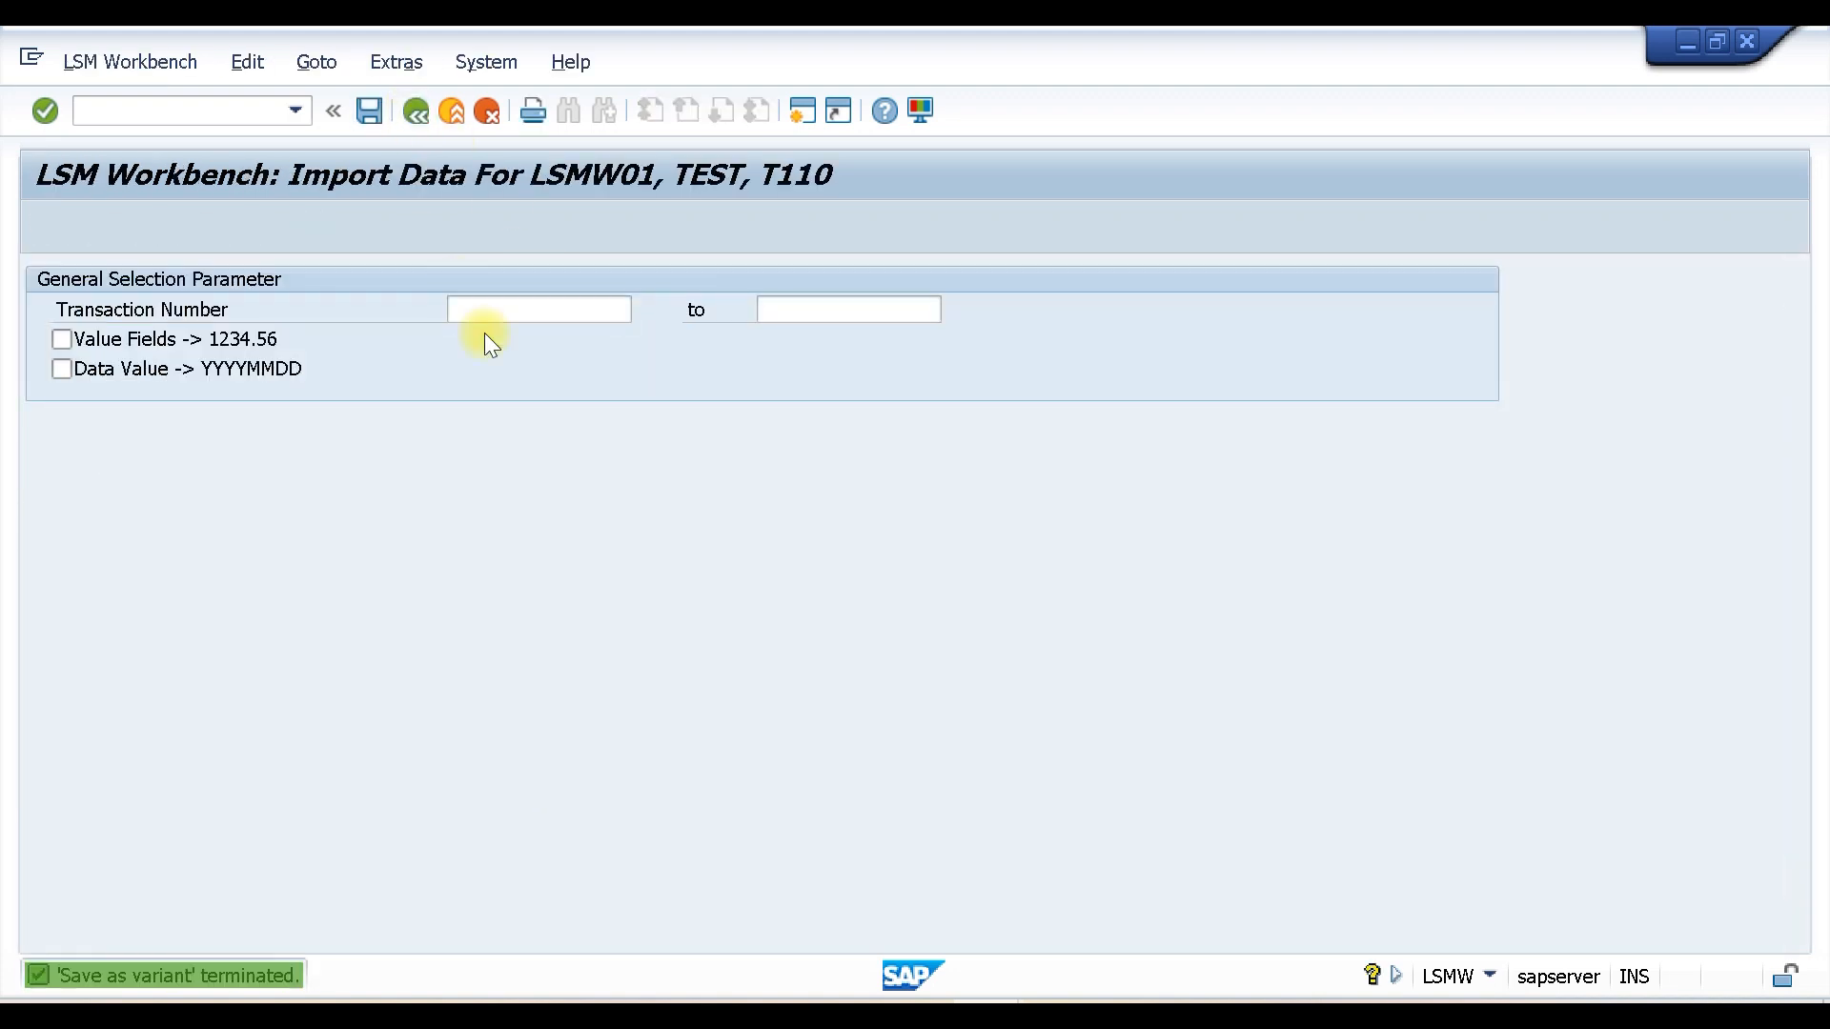
pyautogui.press('F3')
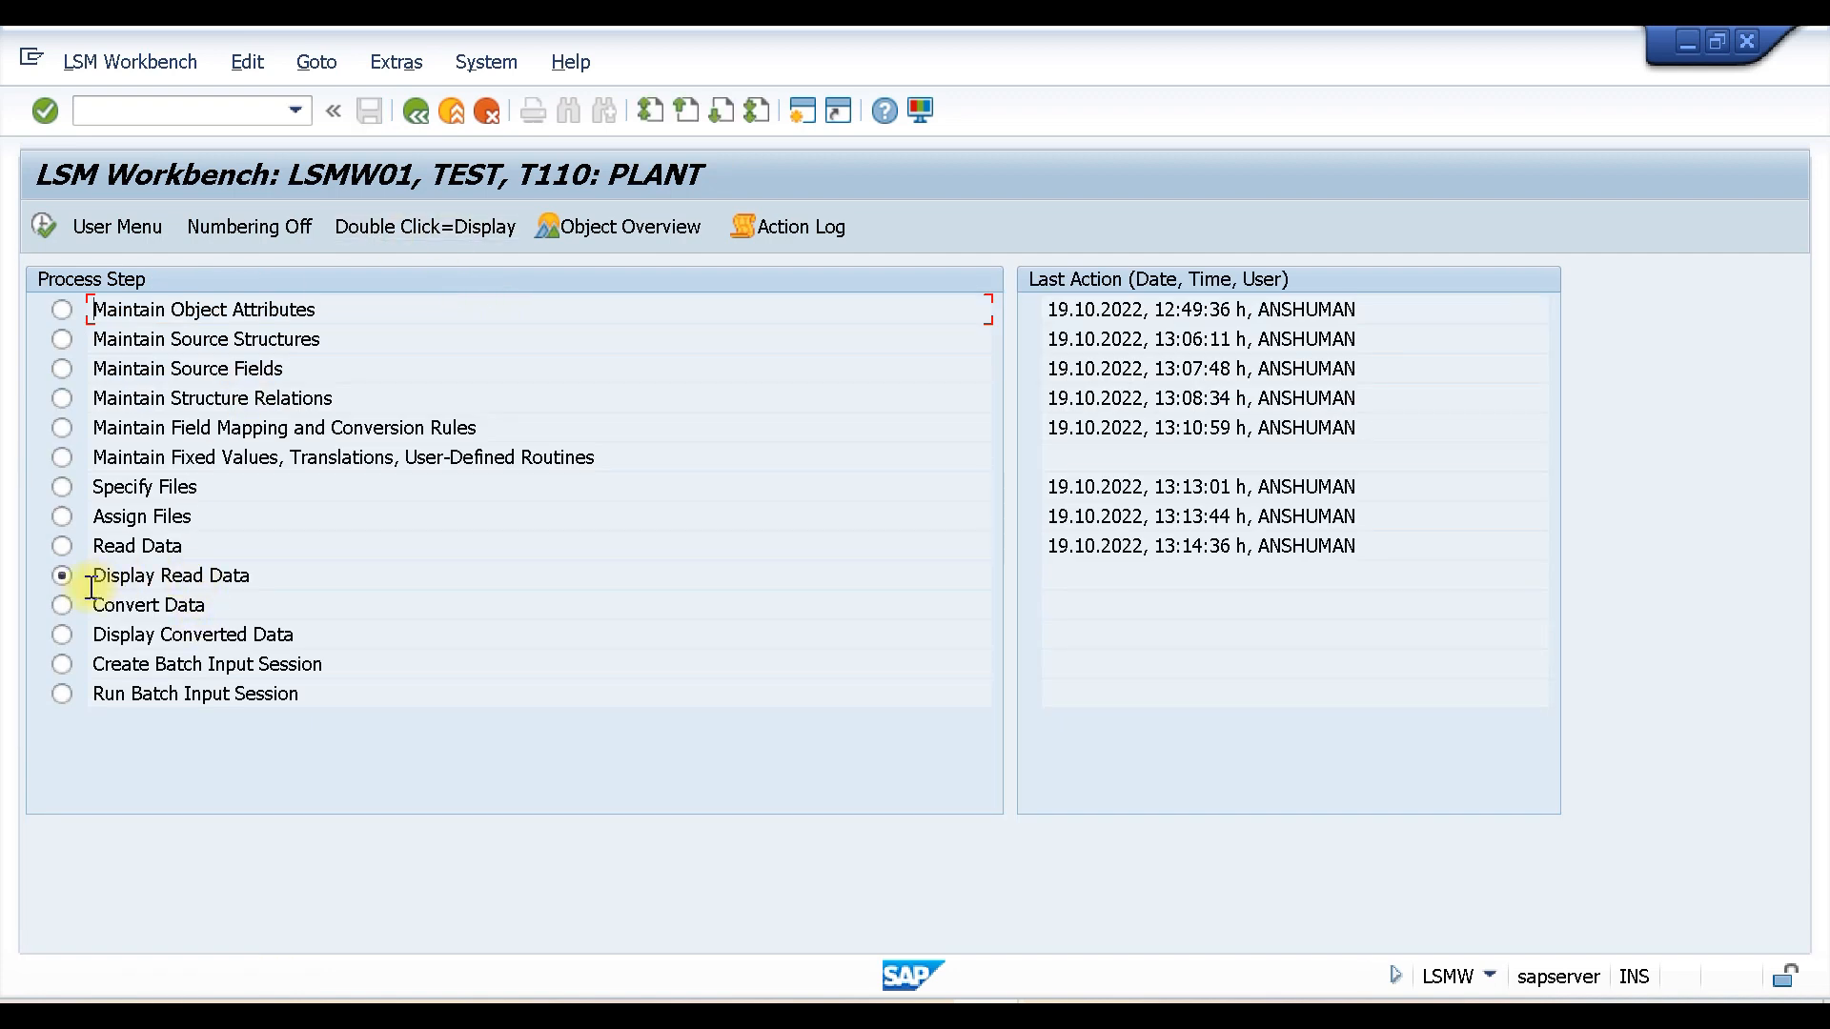
# Step: Display the read data from line 1 to line 1, and open the field contents of the T110B record
pyautogui.click(43, 226)
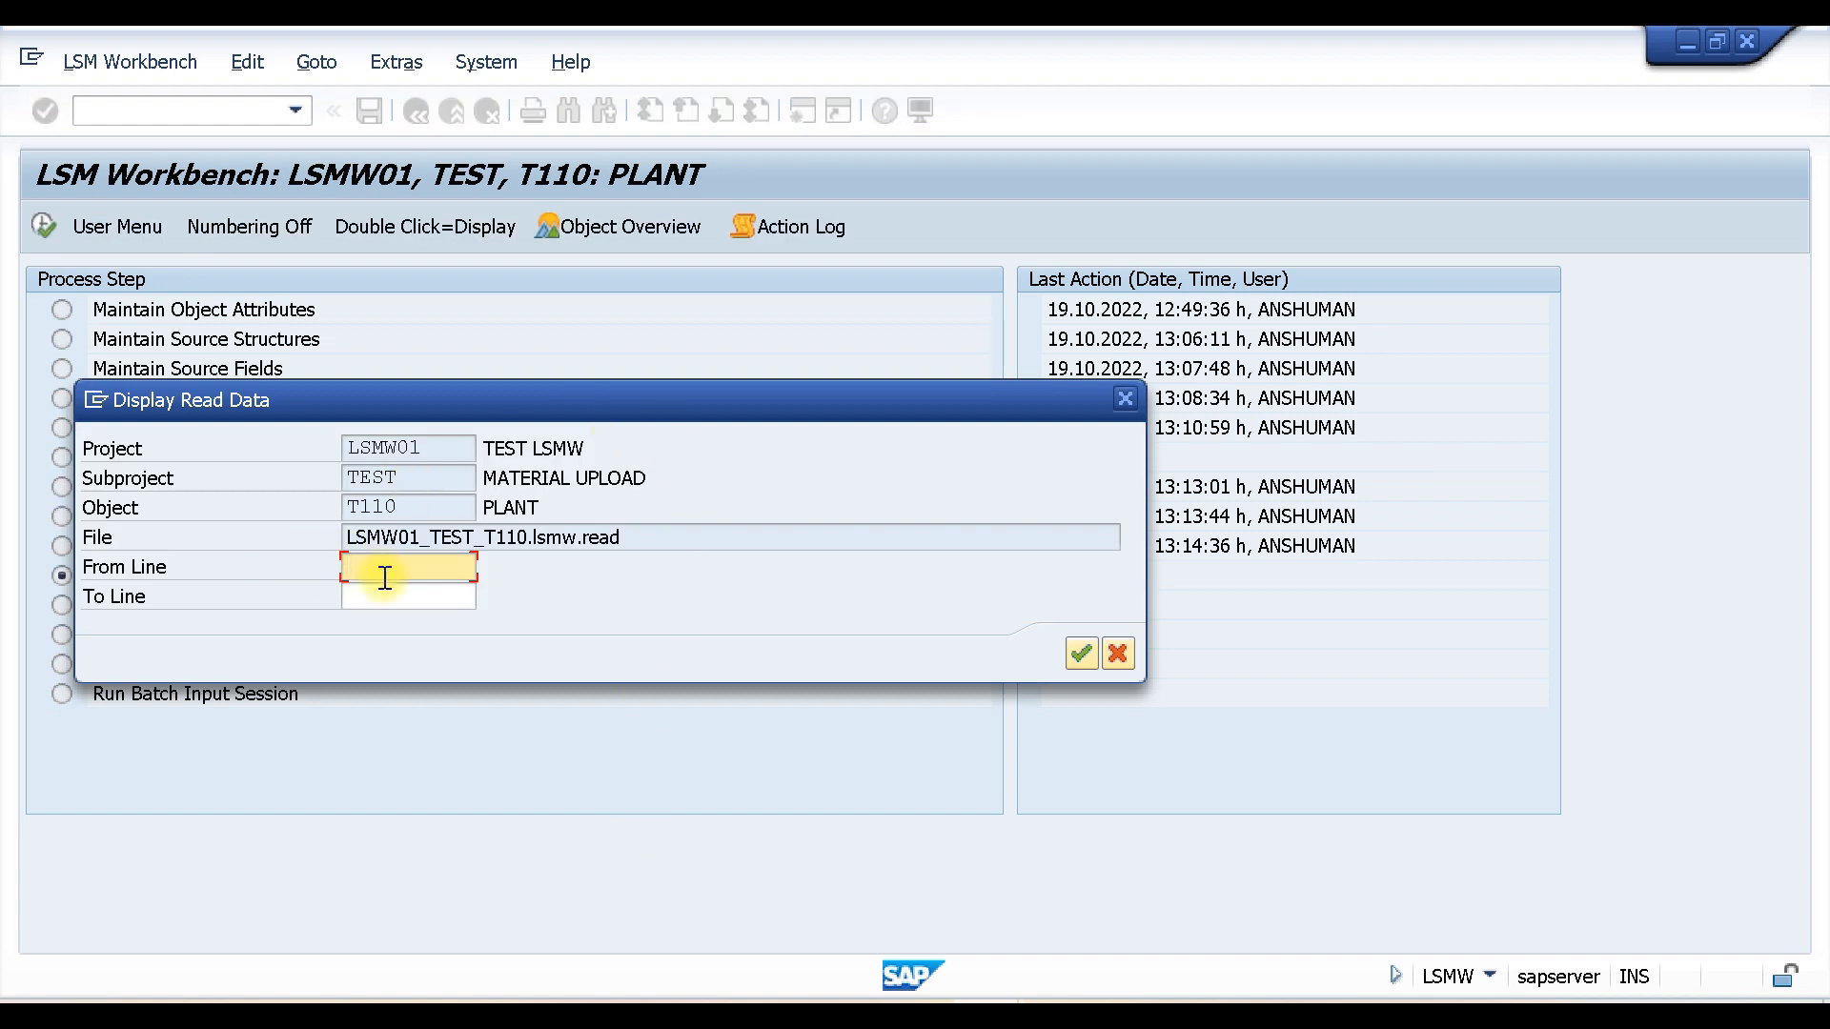
pyautogui.write('1')
pyautogui.click(384, 596)
pyautogui.write('1')
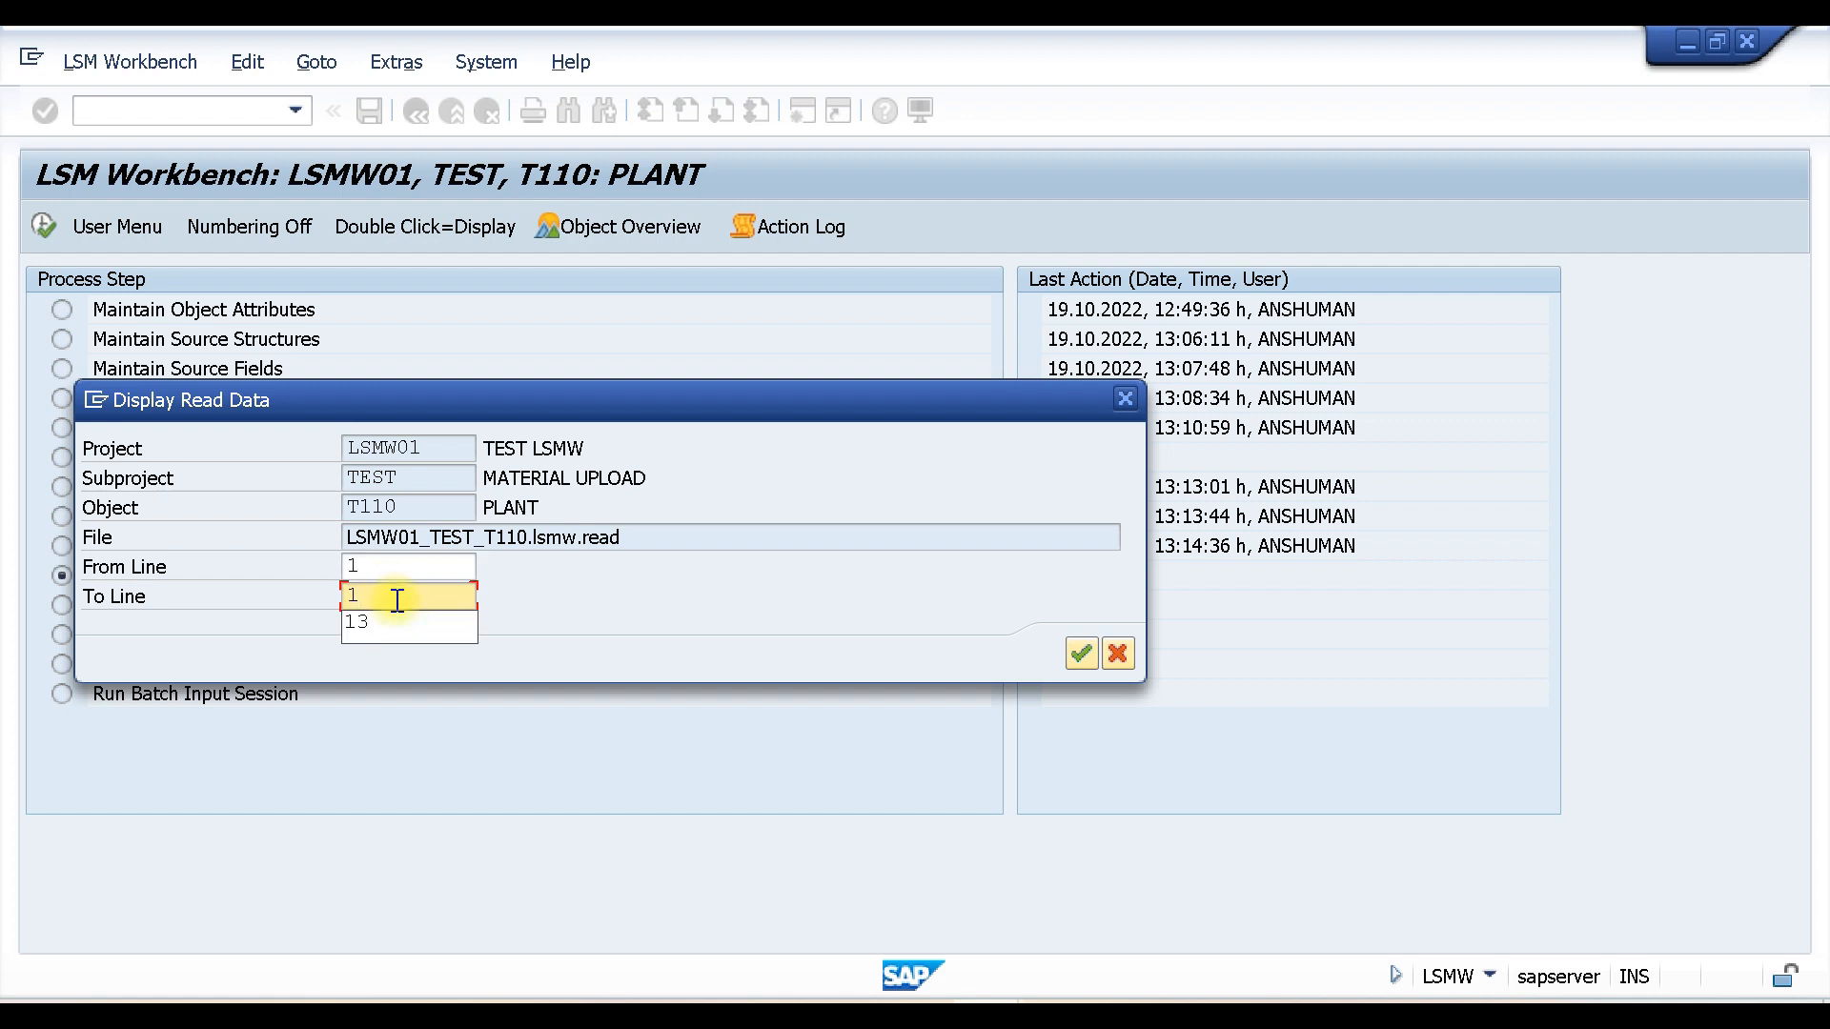
pyautogui.click(1083, 652)
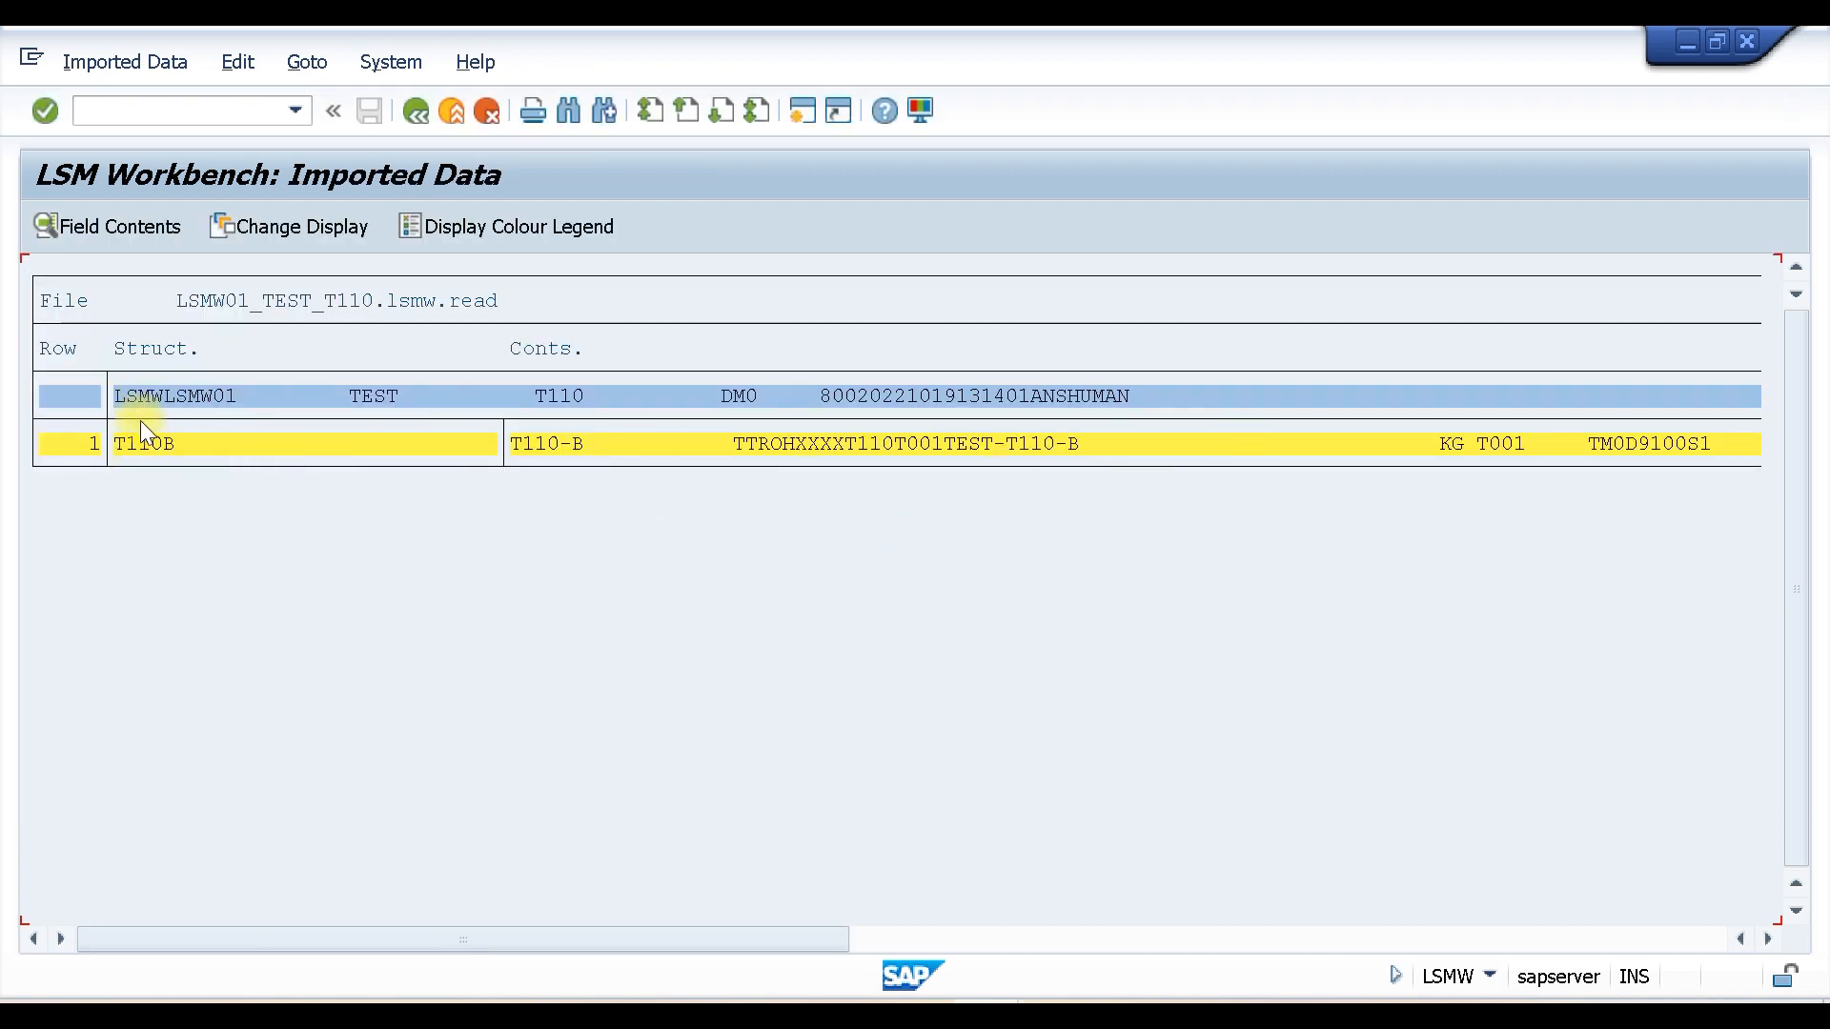
pyautogui.click(146, 457)
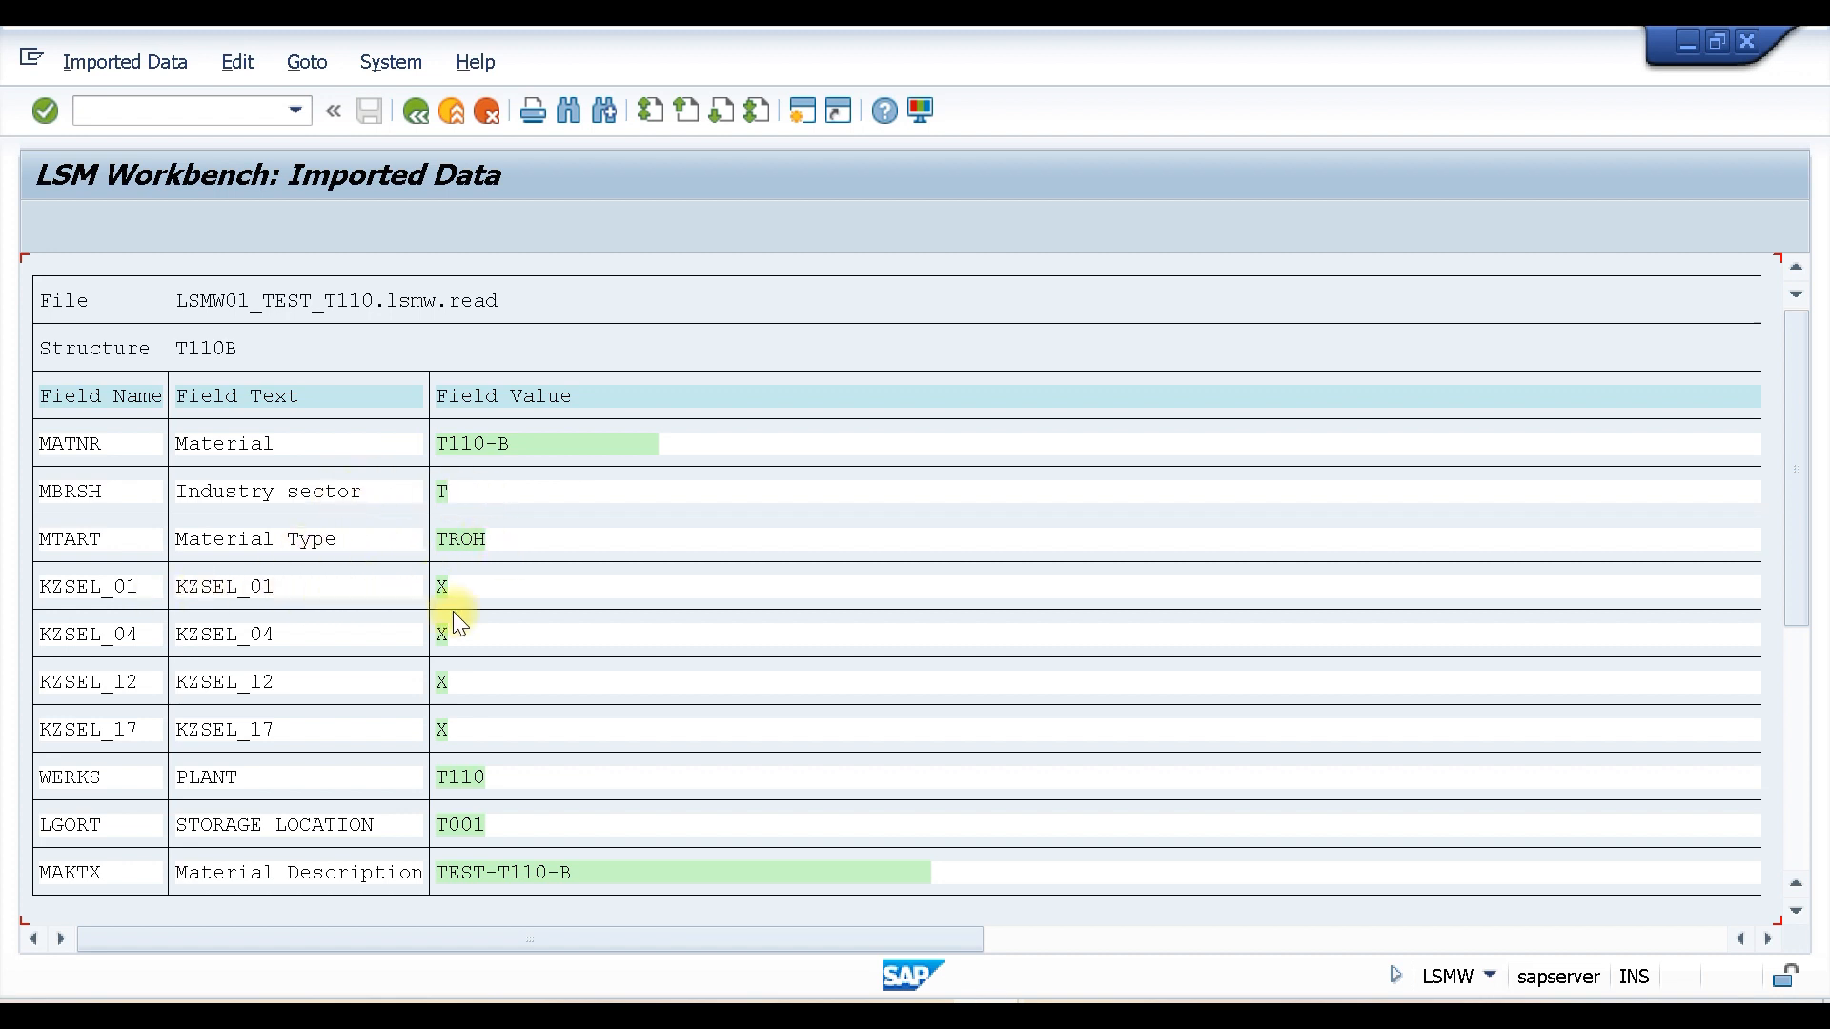
# Step: Review the imported field values of the T110B record down to the standard price
pyautogui.scroll(-3, 477, 615)
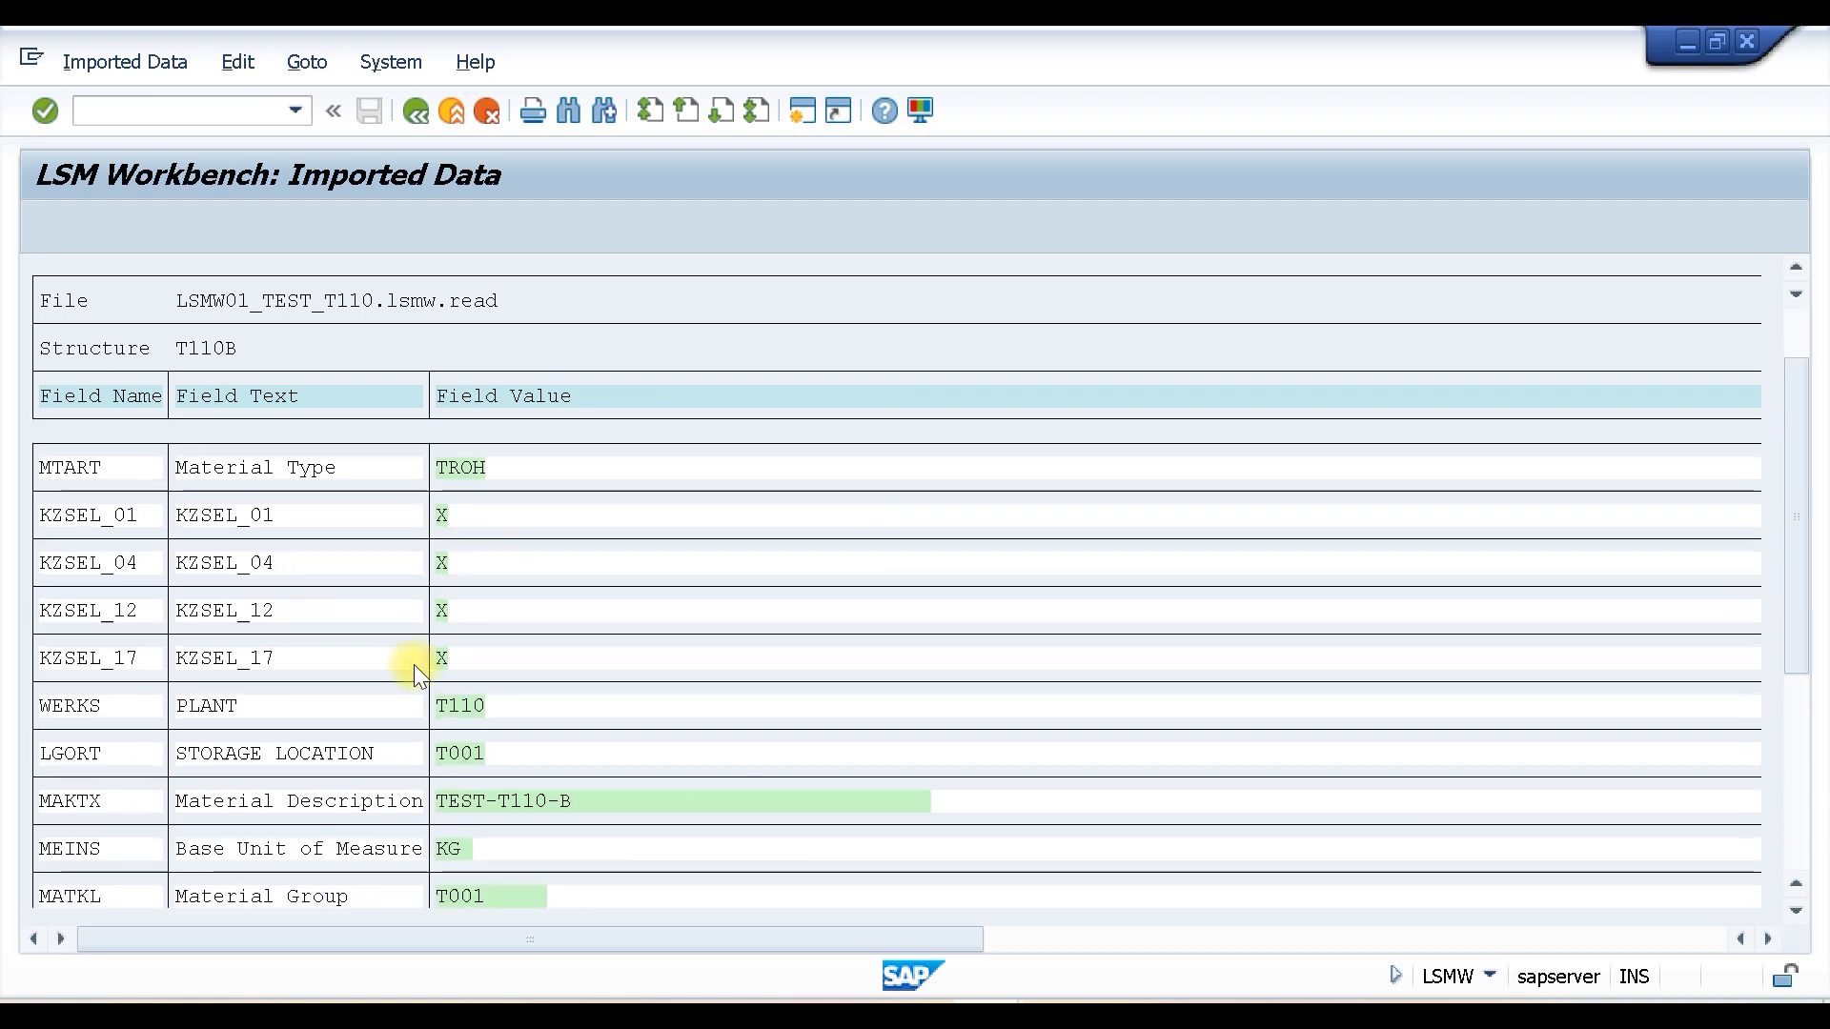
pyautogui.scroll(-3, 413, 672)
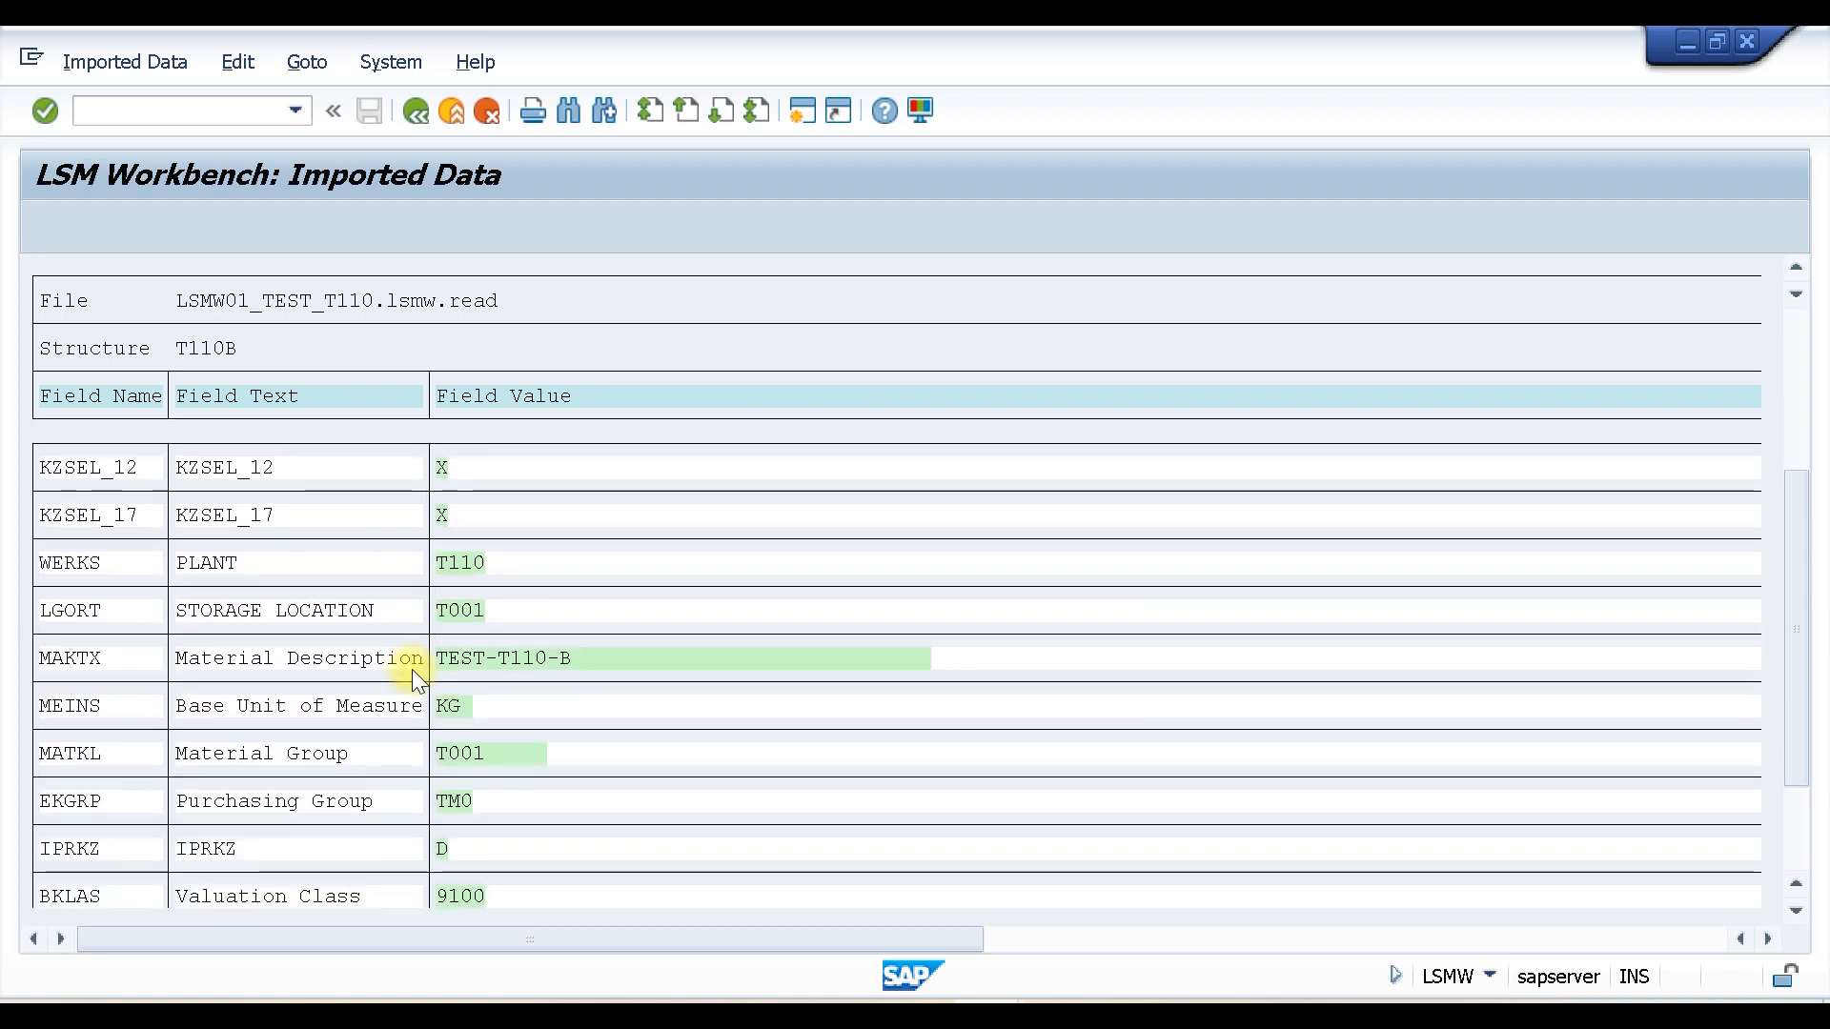
pyautogui.scroll(-2, 413, 673)
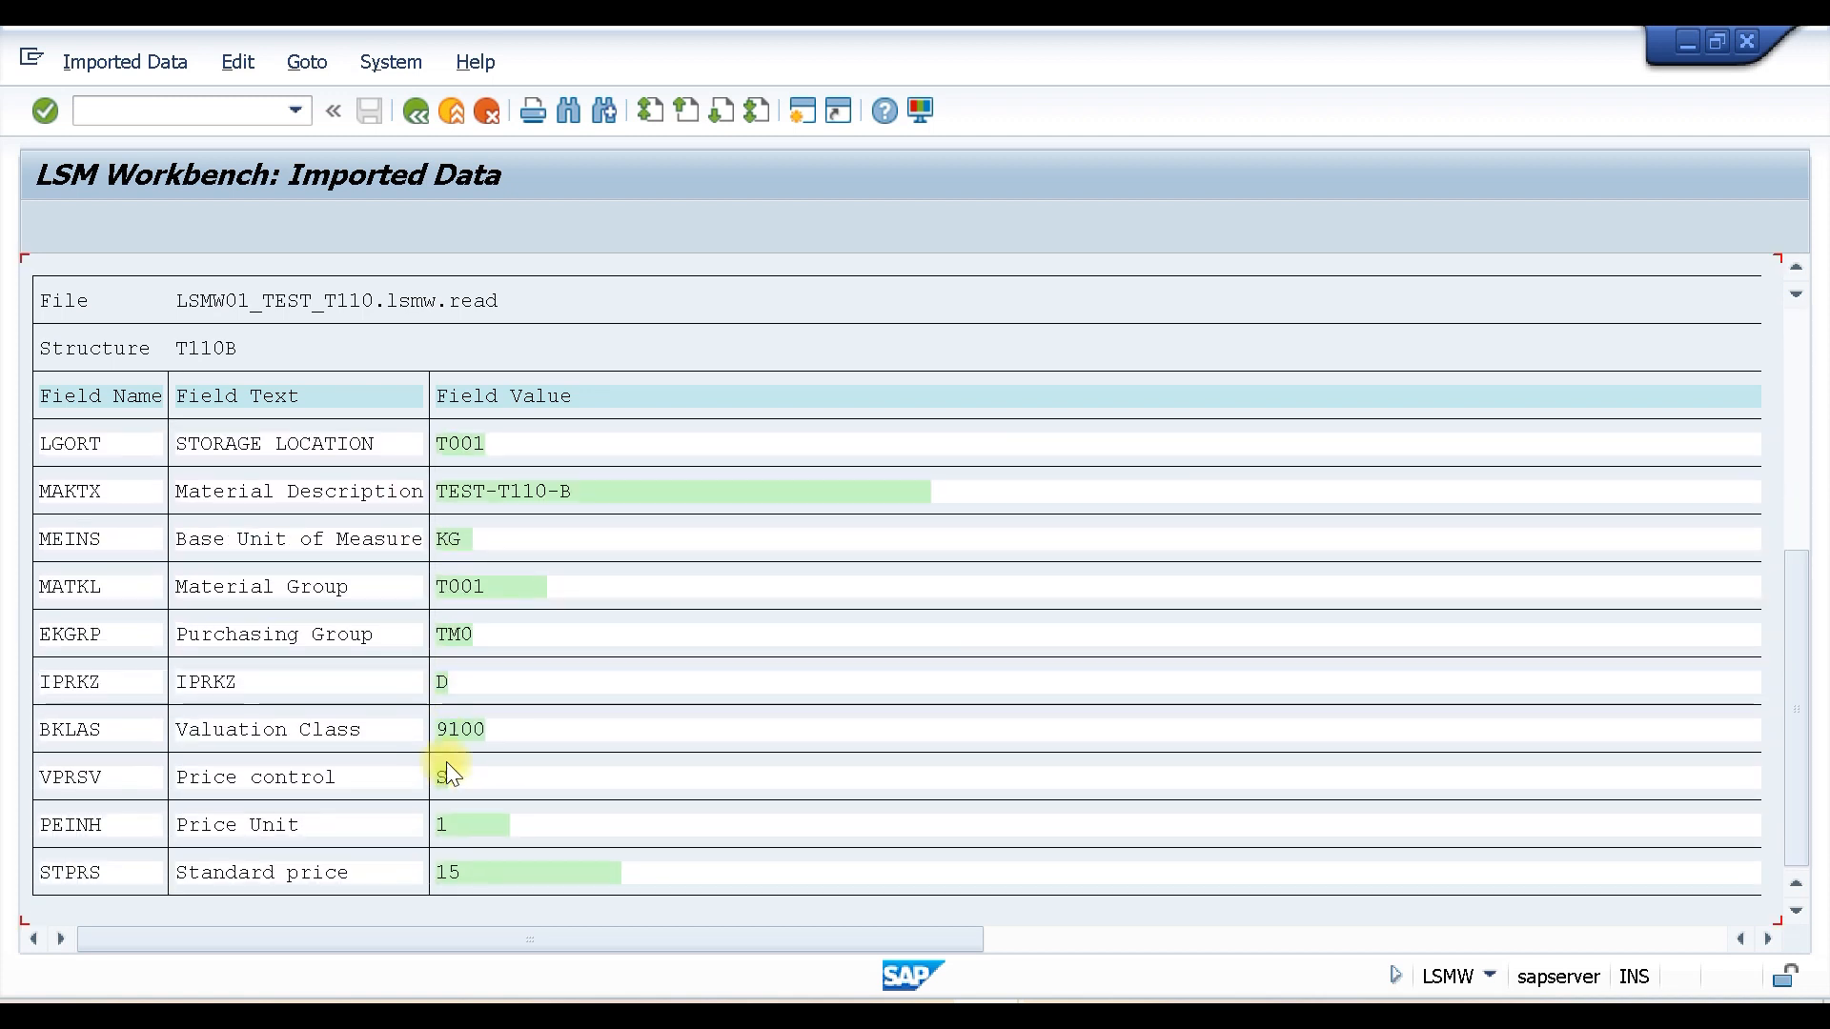
pyautogui.scroll(1, 415, 172)
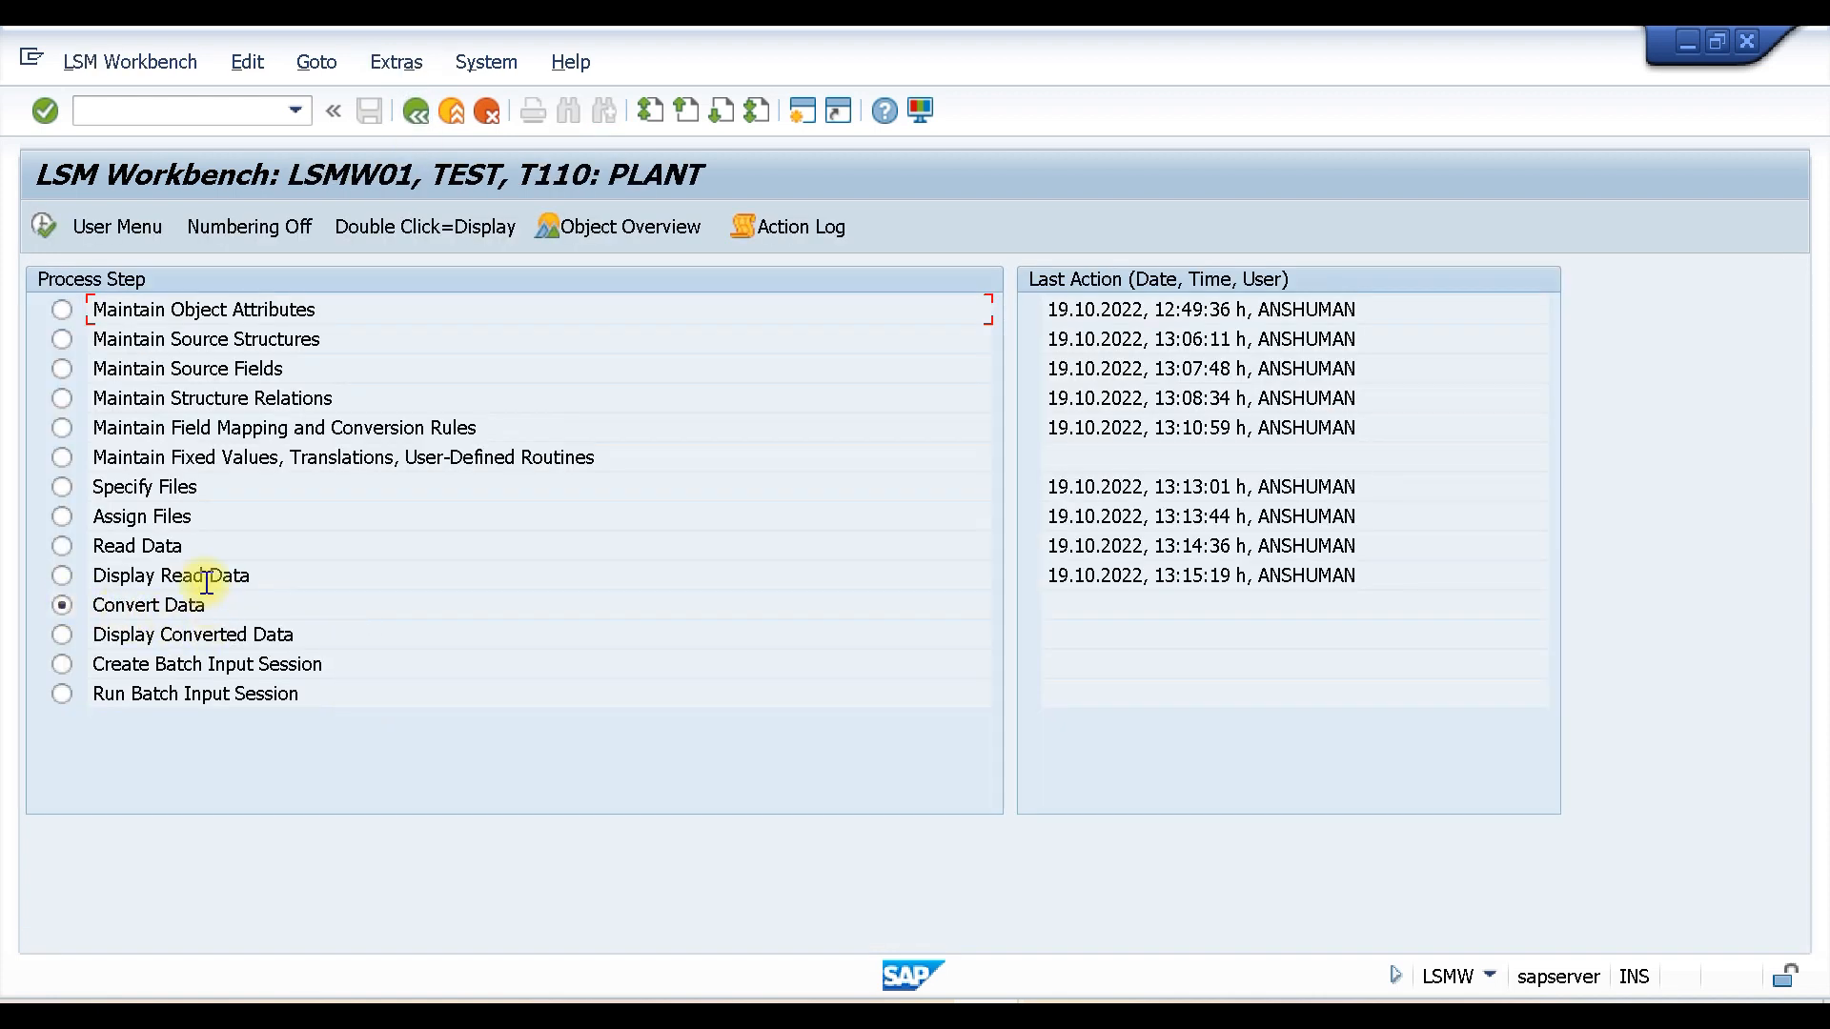
# Step: Run Convert Data with the transaction number range left empty, and return to the process steps
pyautogui.click(42, 214)
pyautogui.click(44, 217)
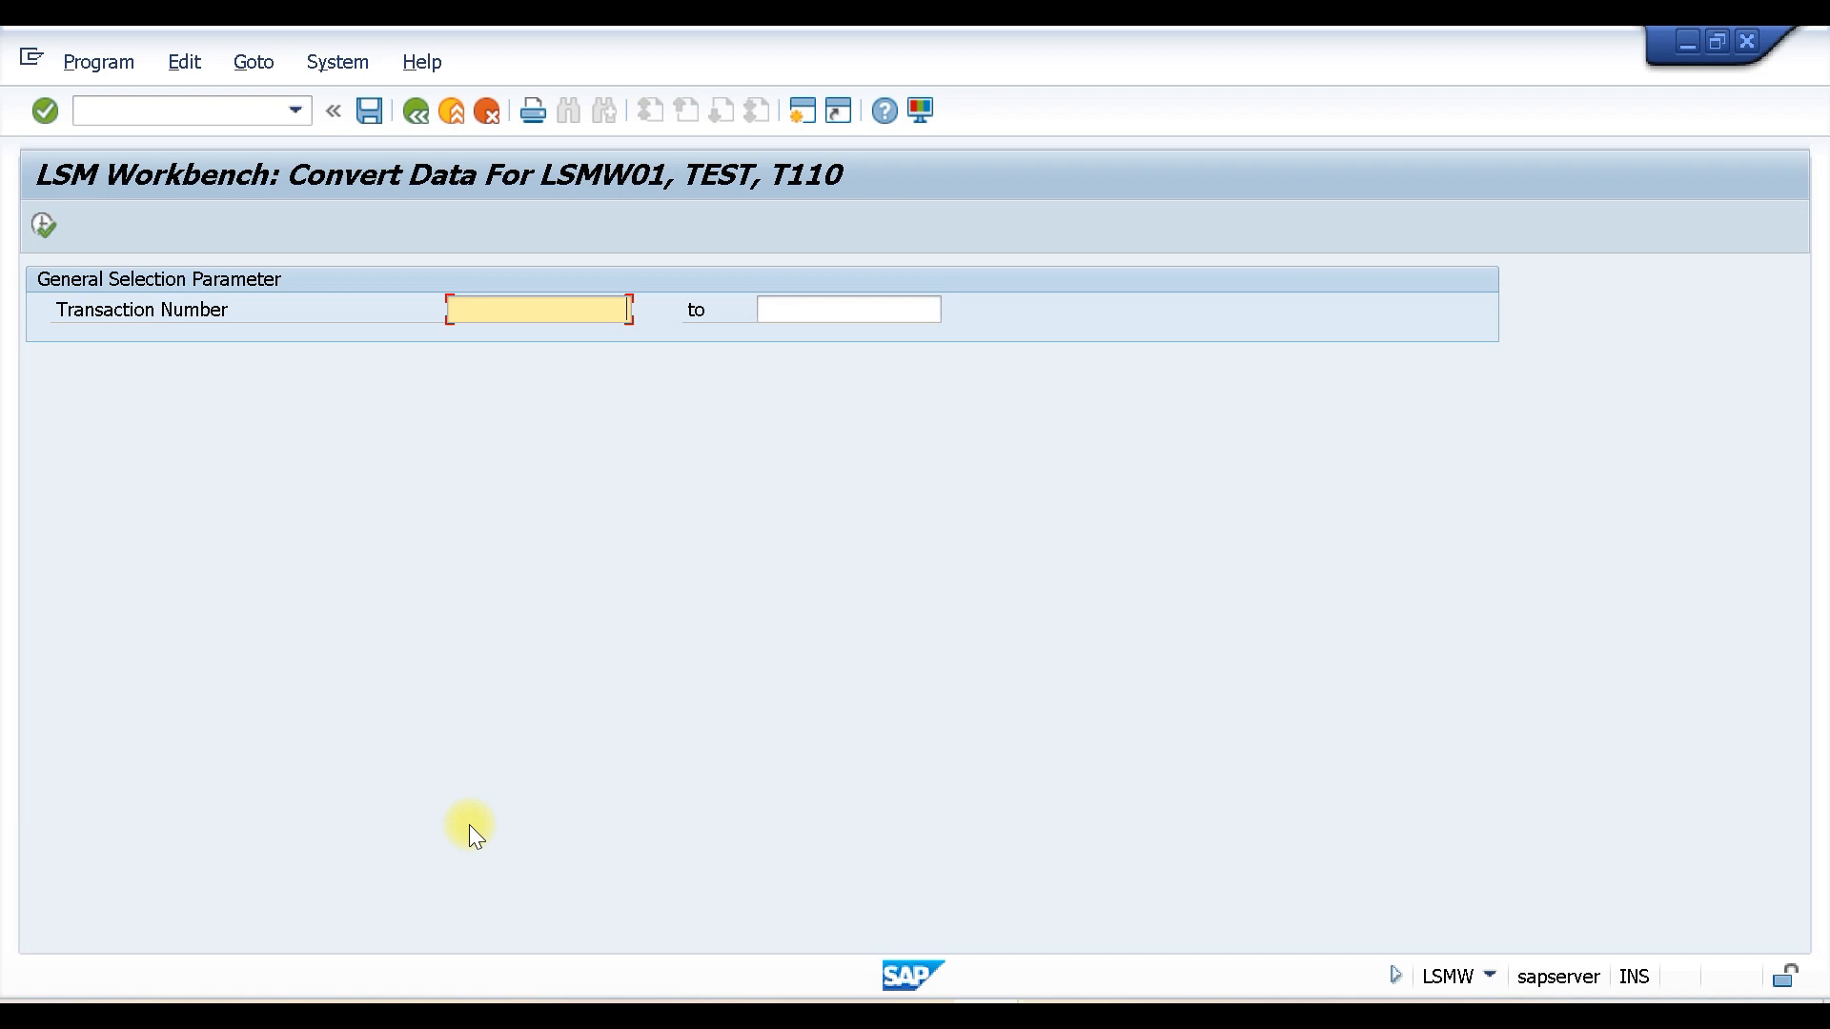
pyautogui.click(44, 225)
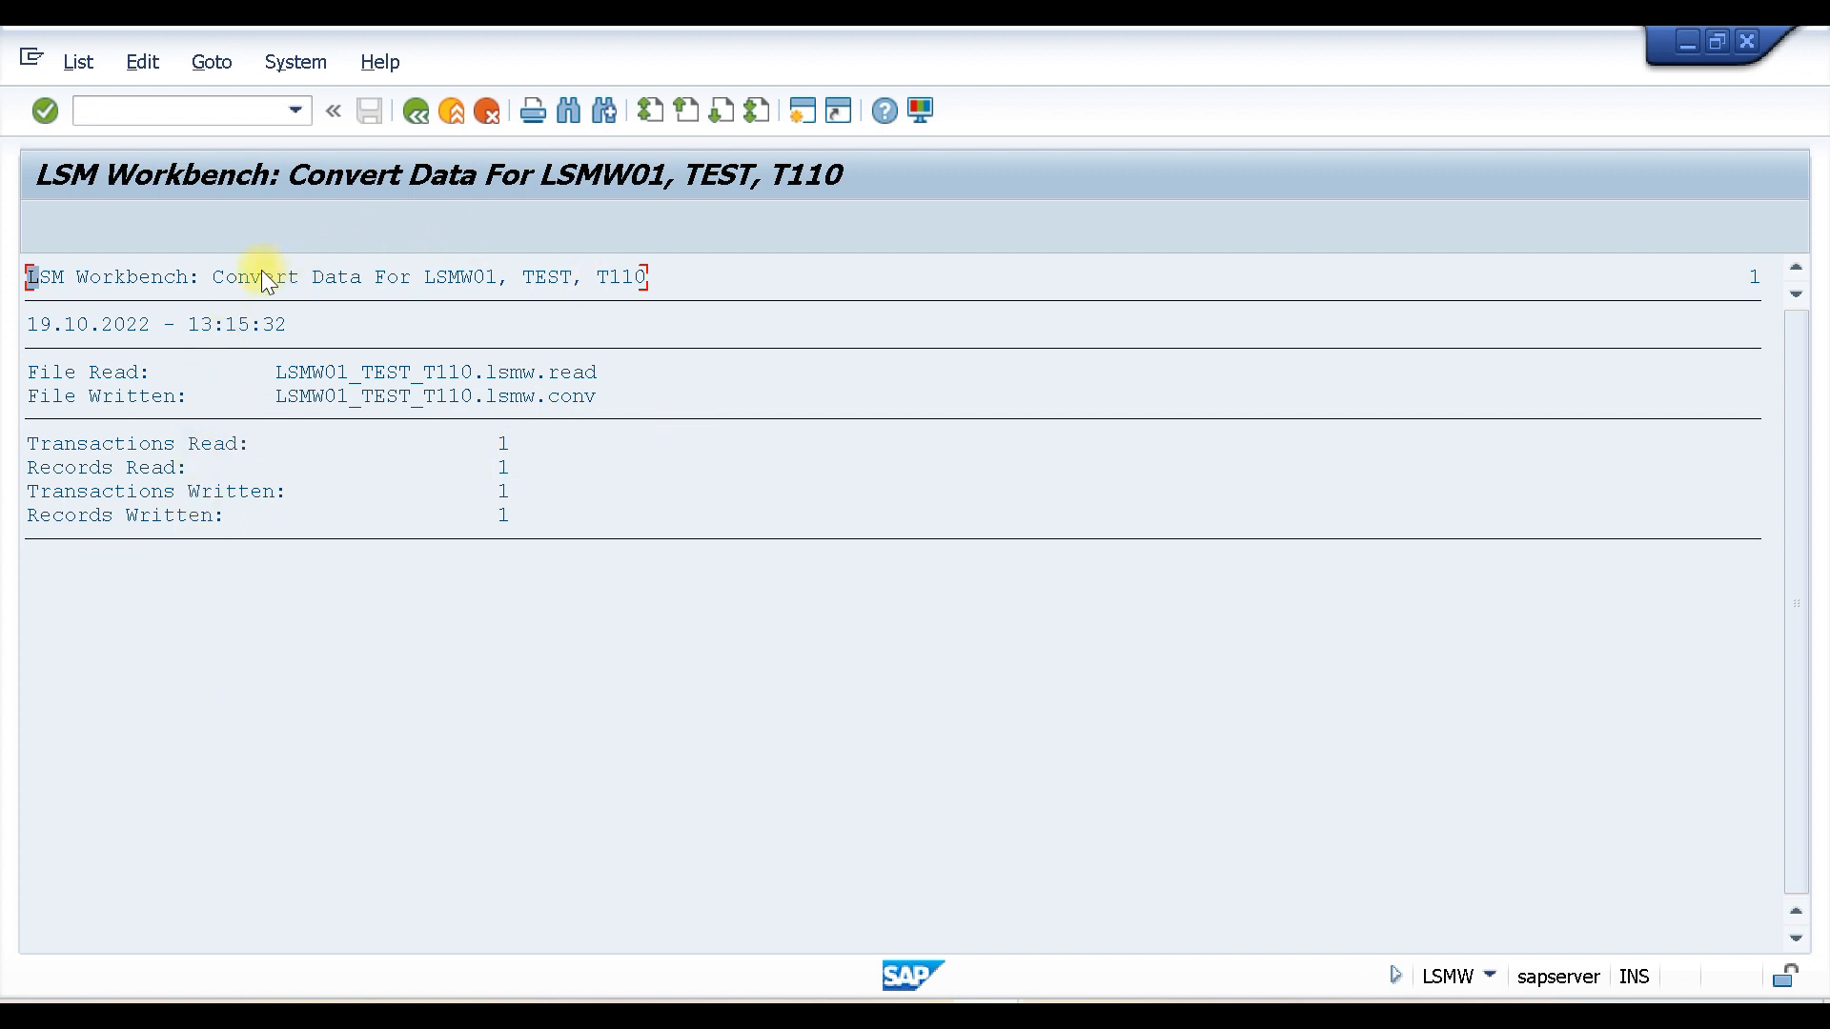
pyautogui.click(410, 111)
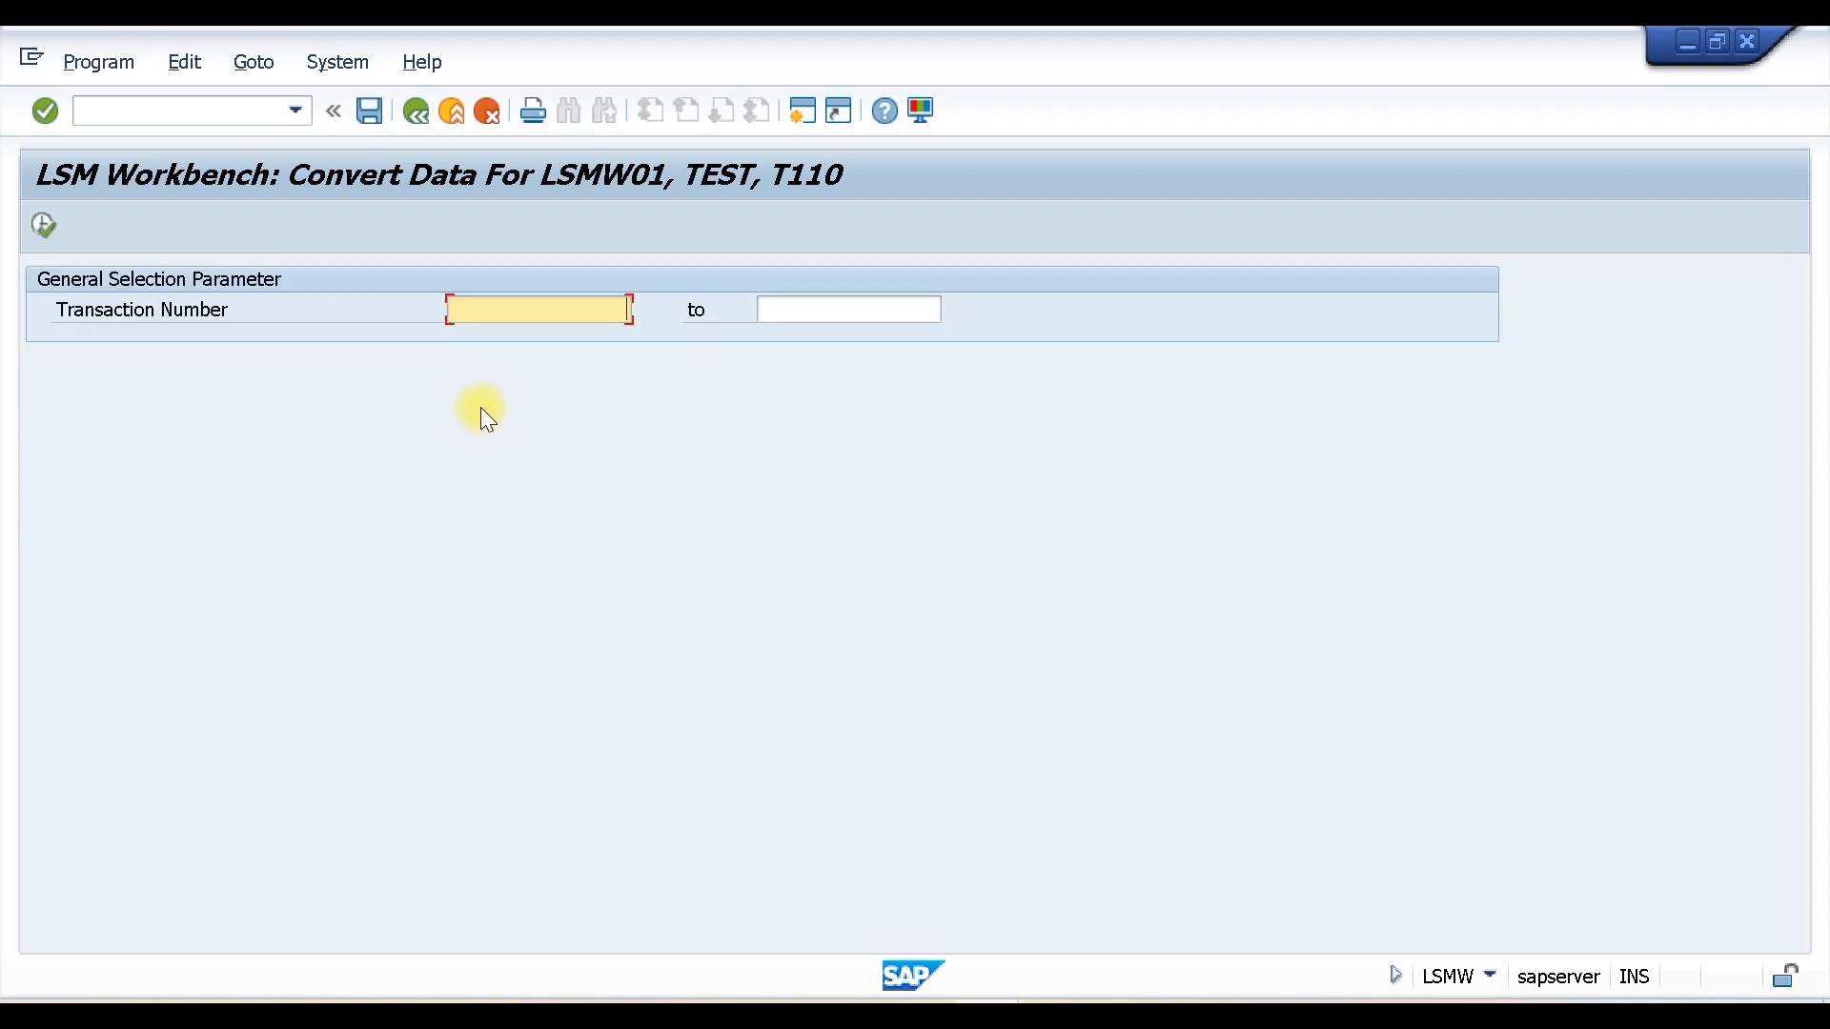
pyautogui.click(436, 128)
pyautogui.hotkey('ctrl', 's')
pyautogui.click(408, 114)
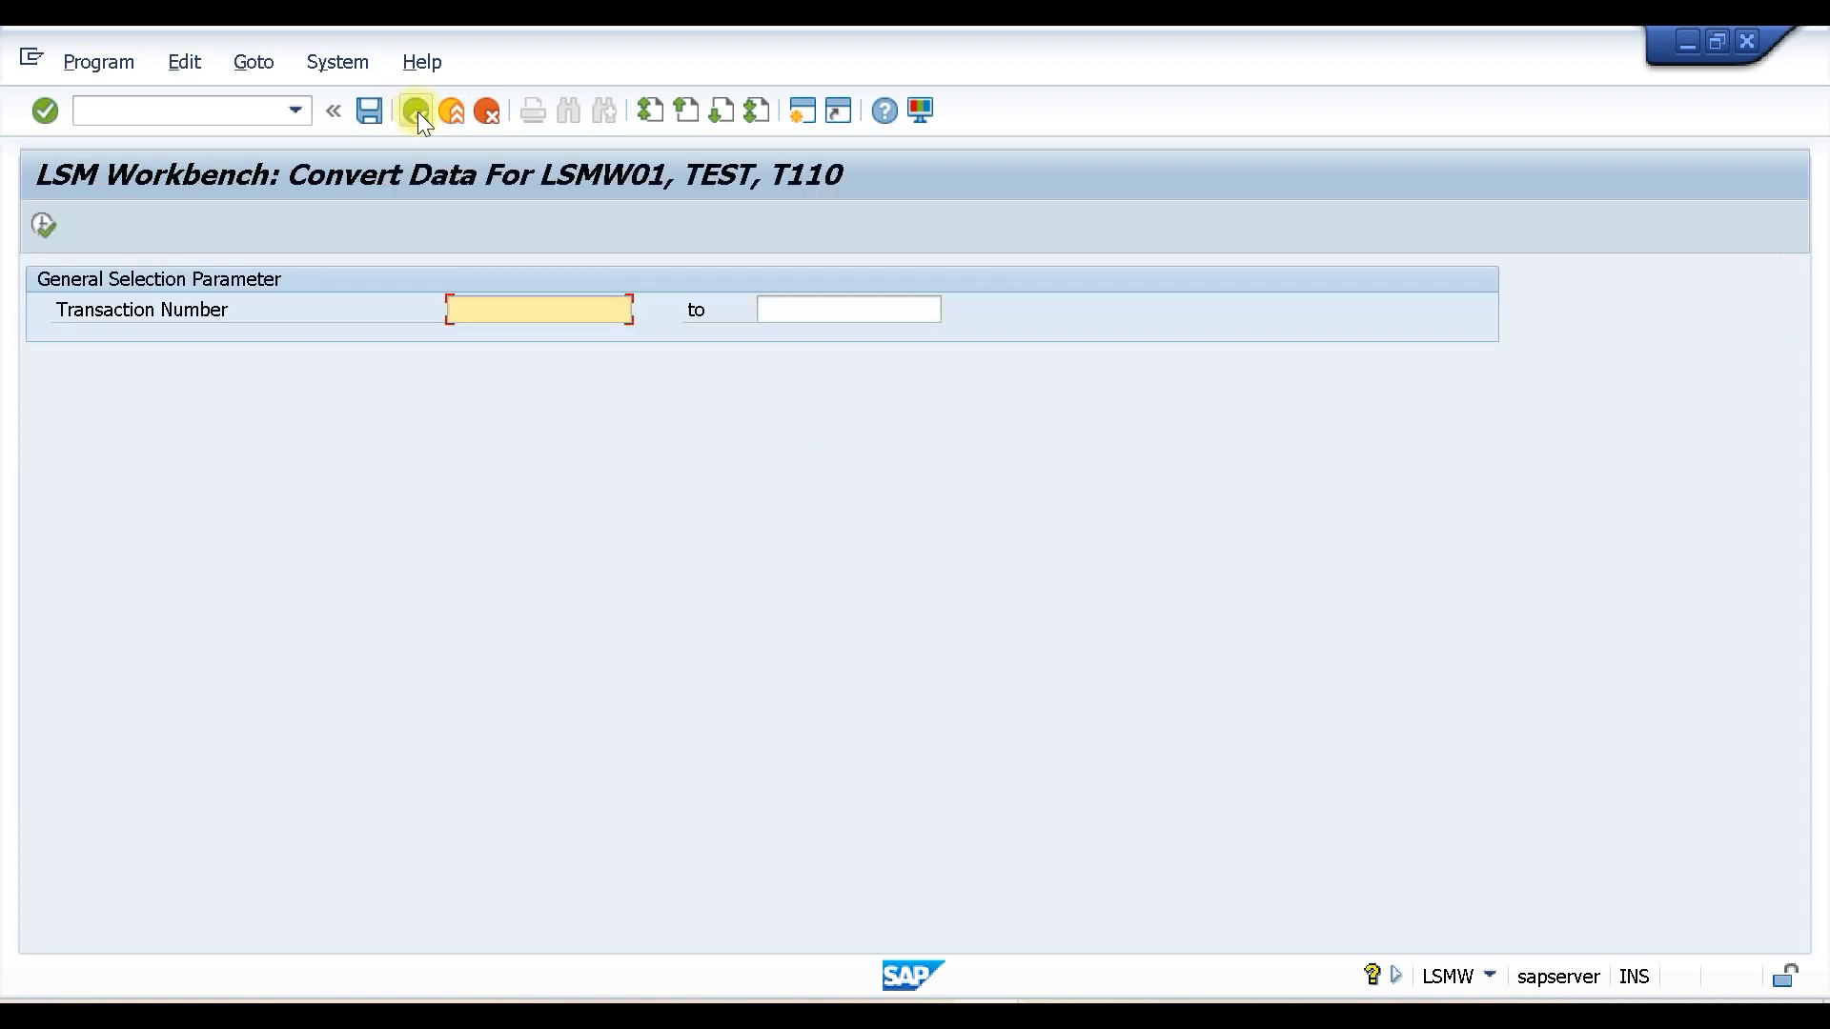
pyautogui.click(418, 112)
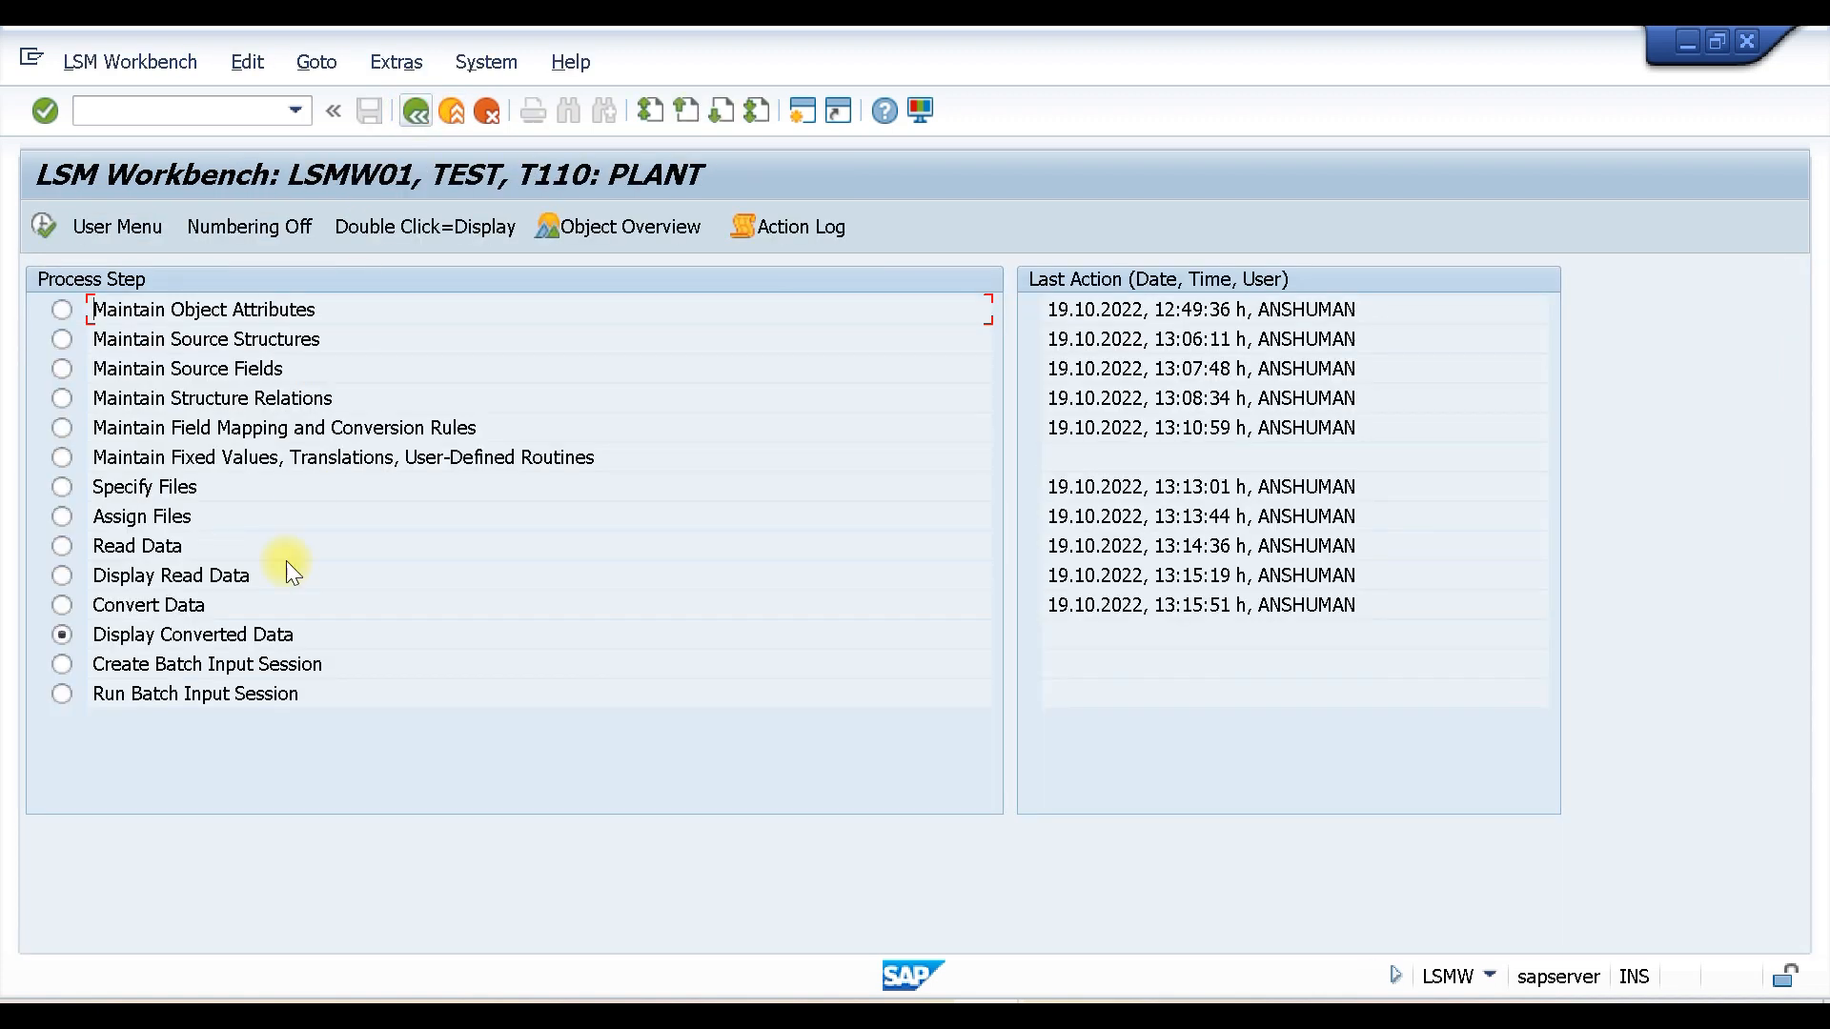
# Step: Display the converted data from line 1 to line 1, and open the field contents of the MM01 record
pyautogui.click(44, 226)
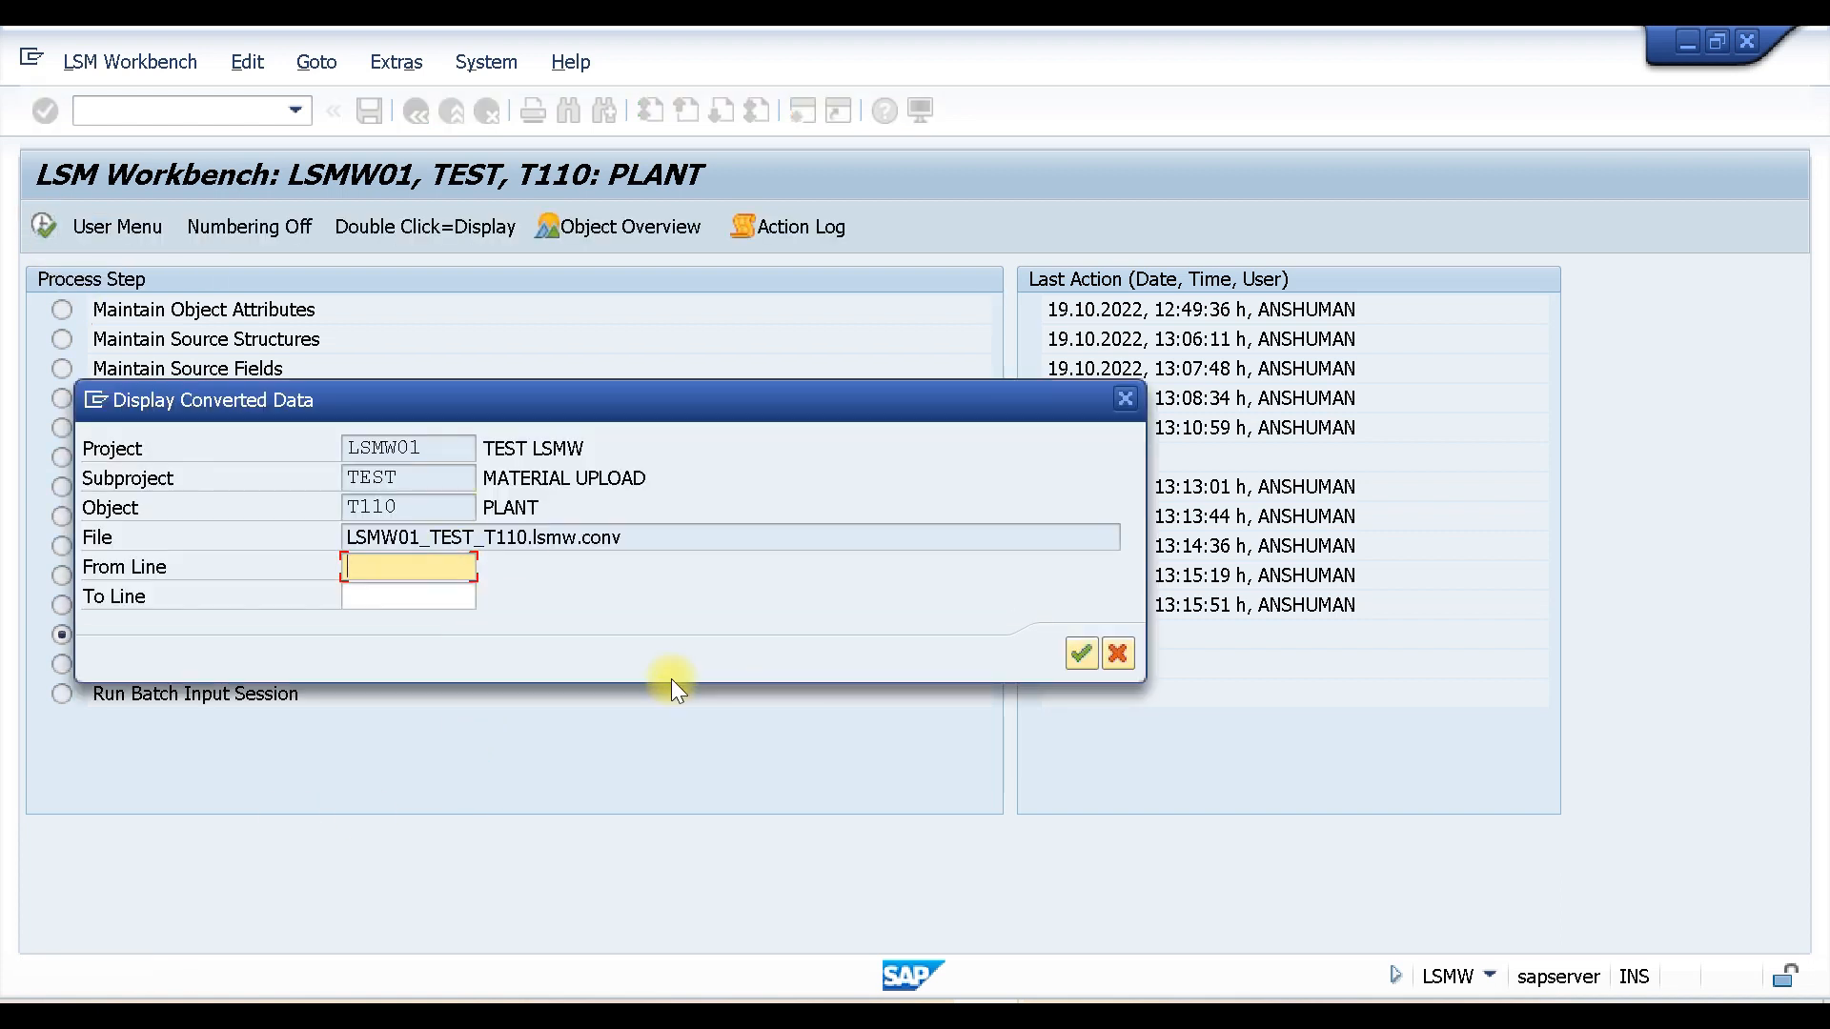
pyautogui.write('1')
pyautogui.click(389, 606)
pyautogui.write('1')
pyautogui.click(1081, 653)
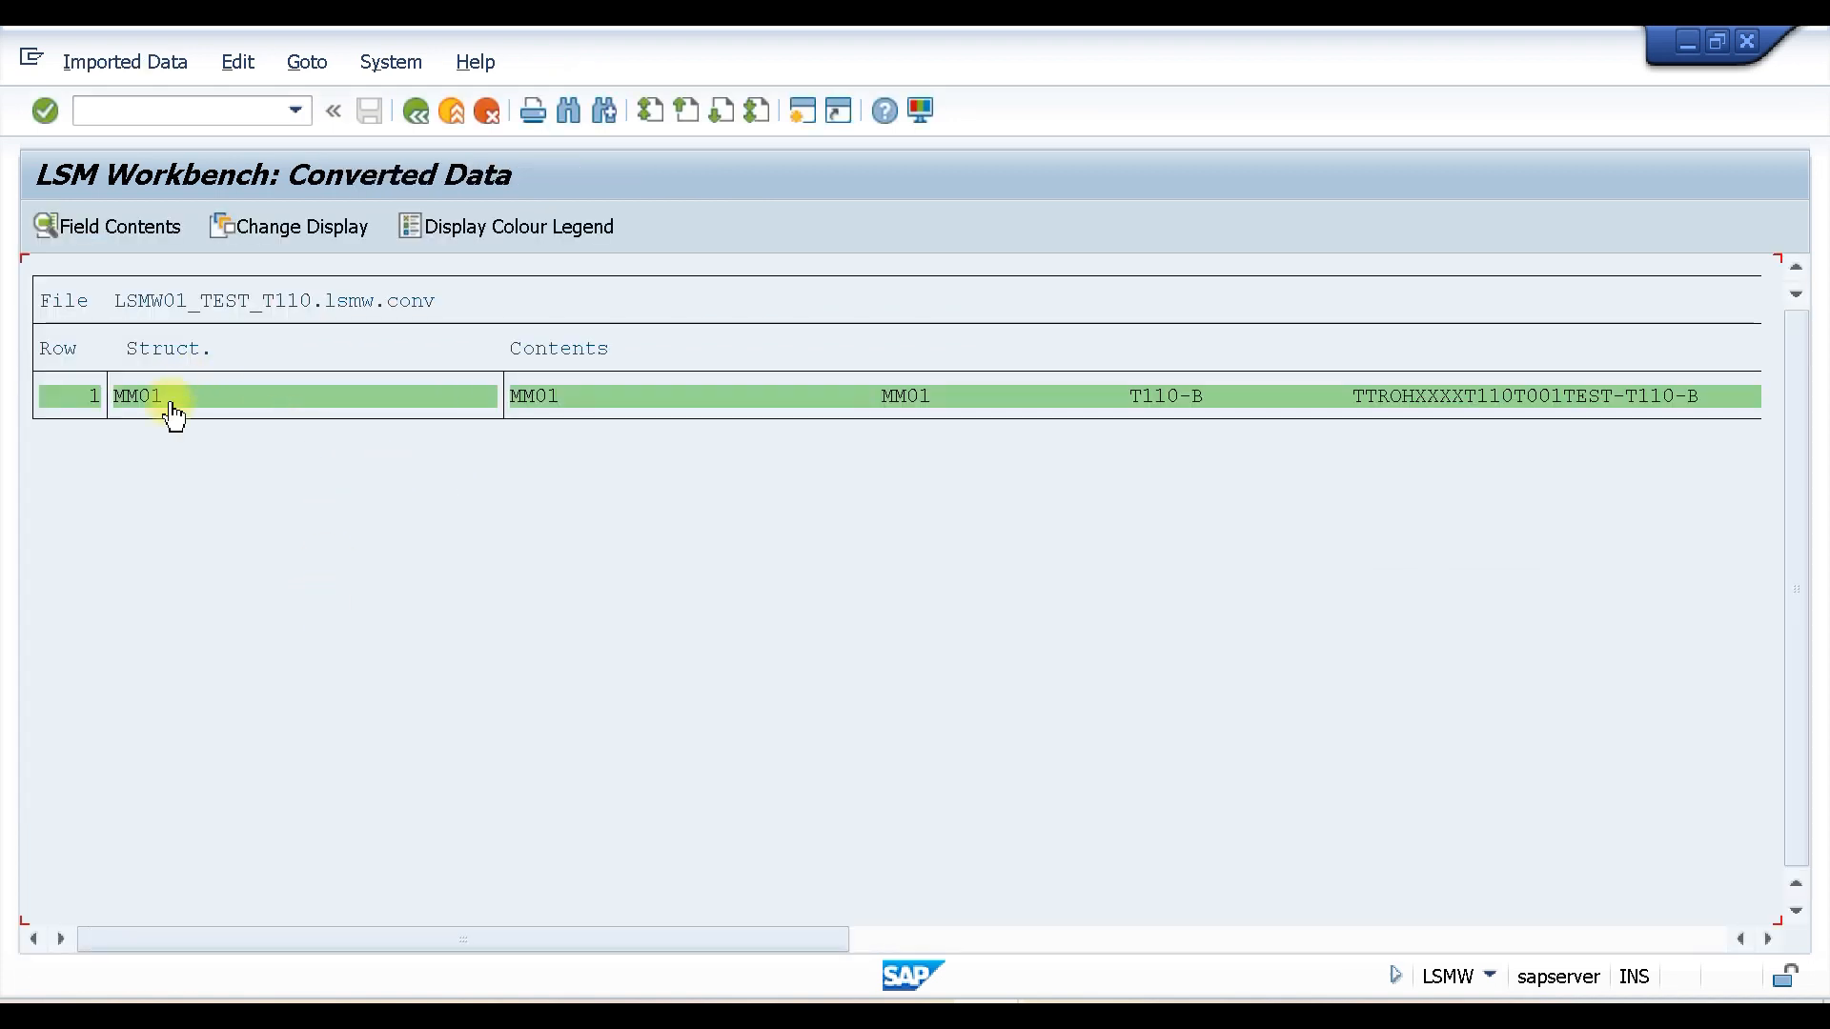
pyautogui.doubleClick(175, 414)
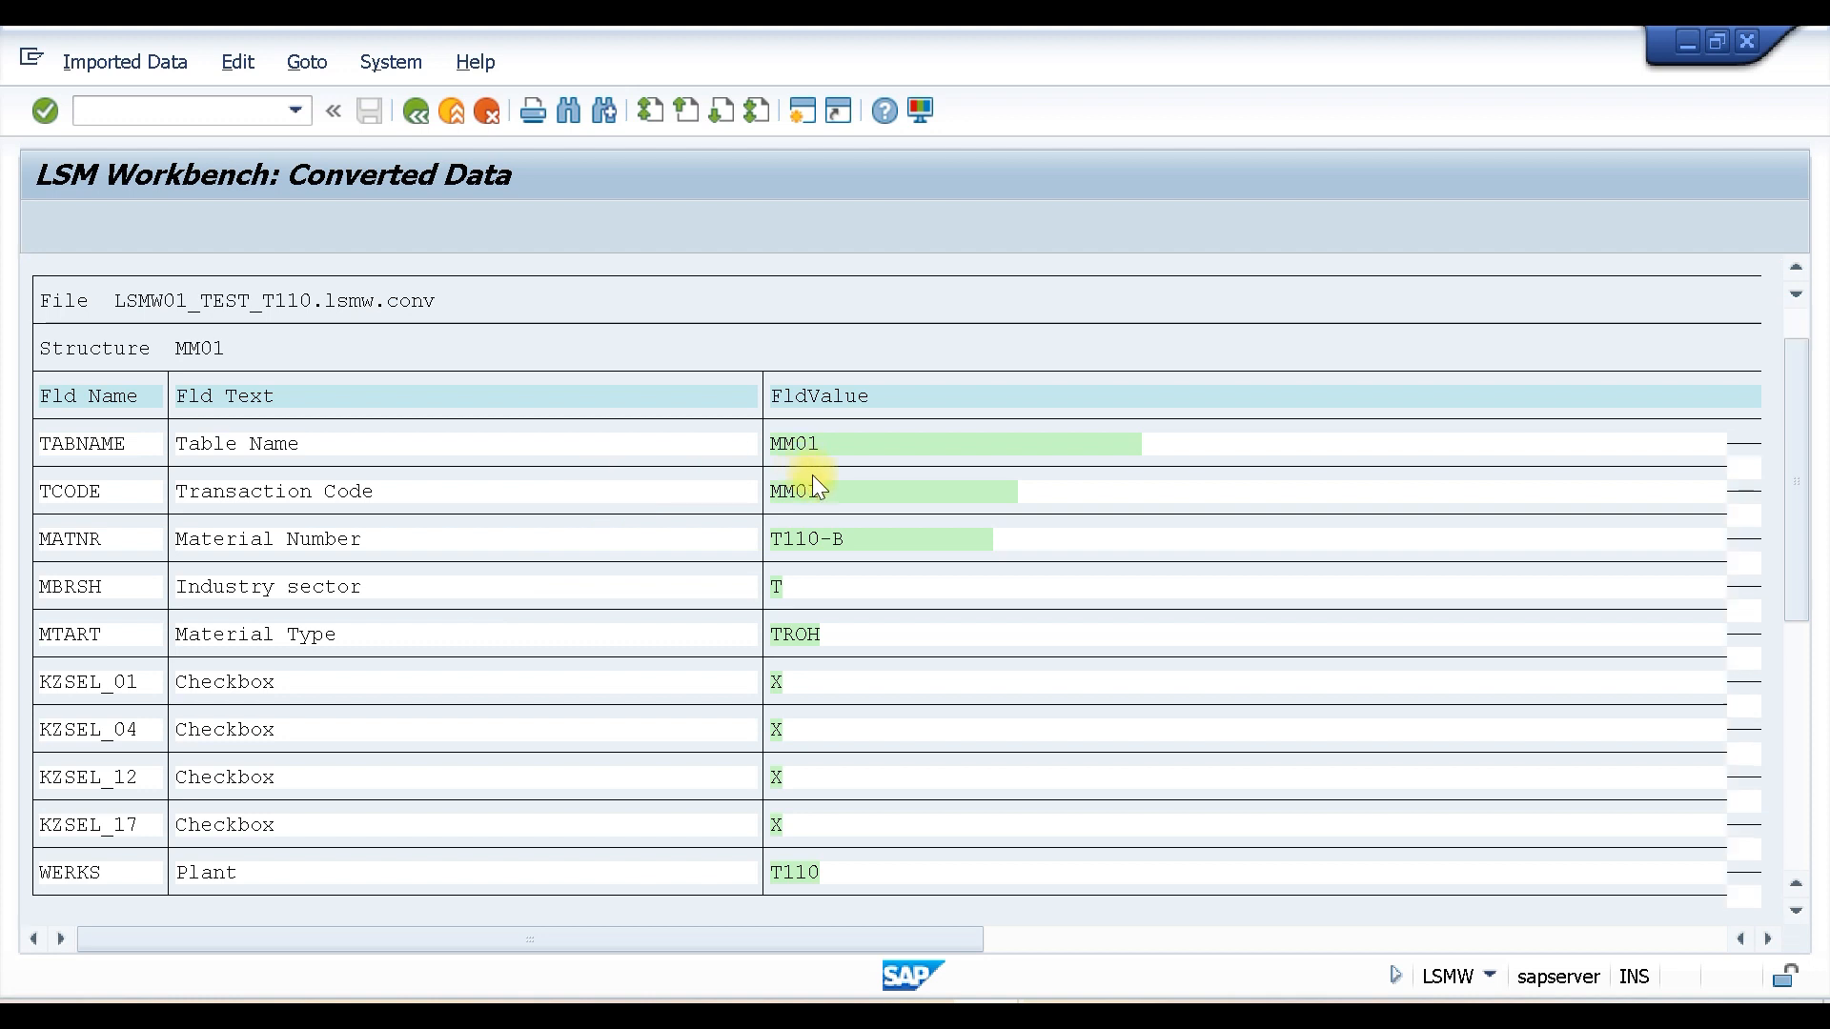
# Step: Review the converted field values of the MM01 record, and return to the process steps
pyautogui.scroll(-3, 812, 474)
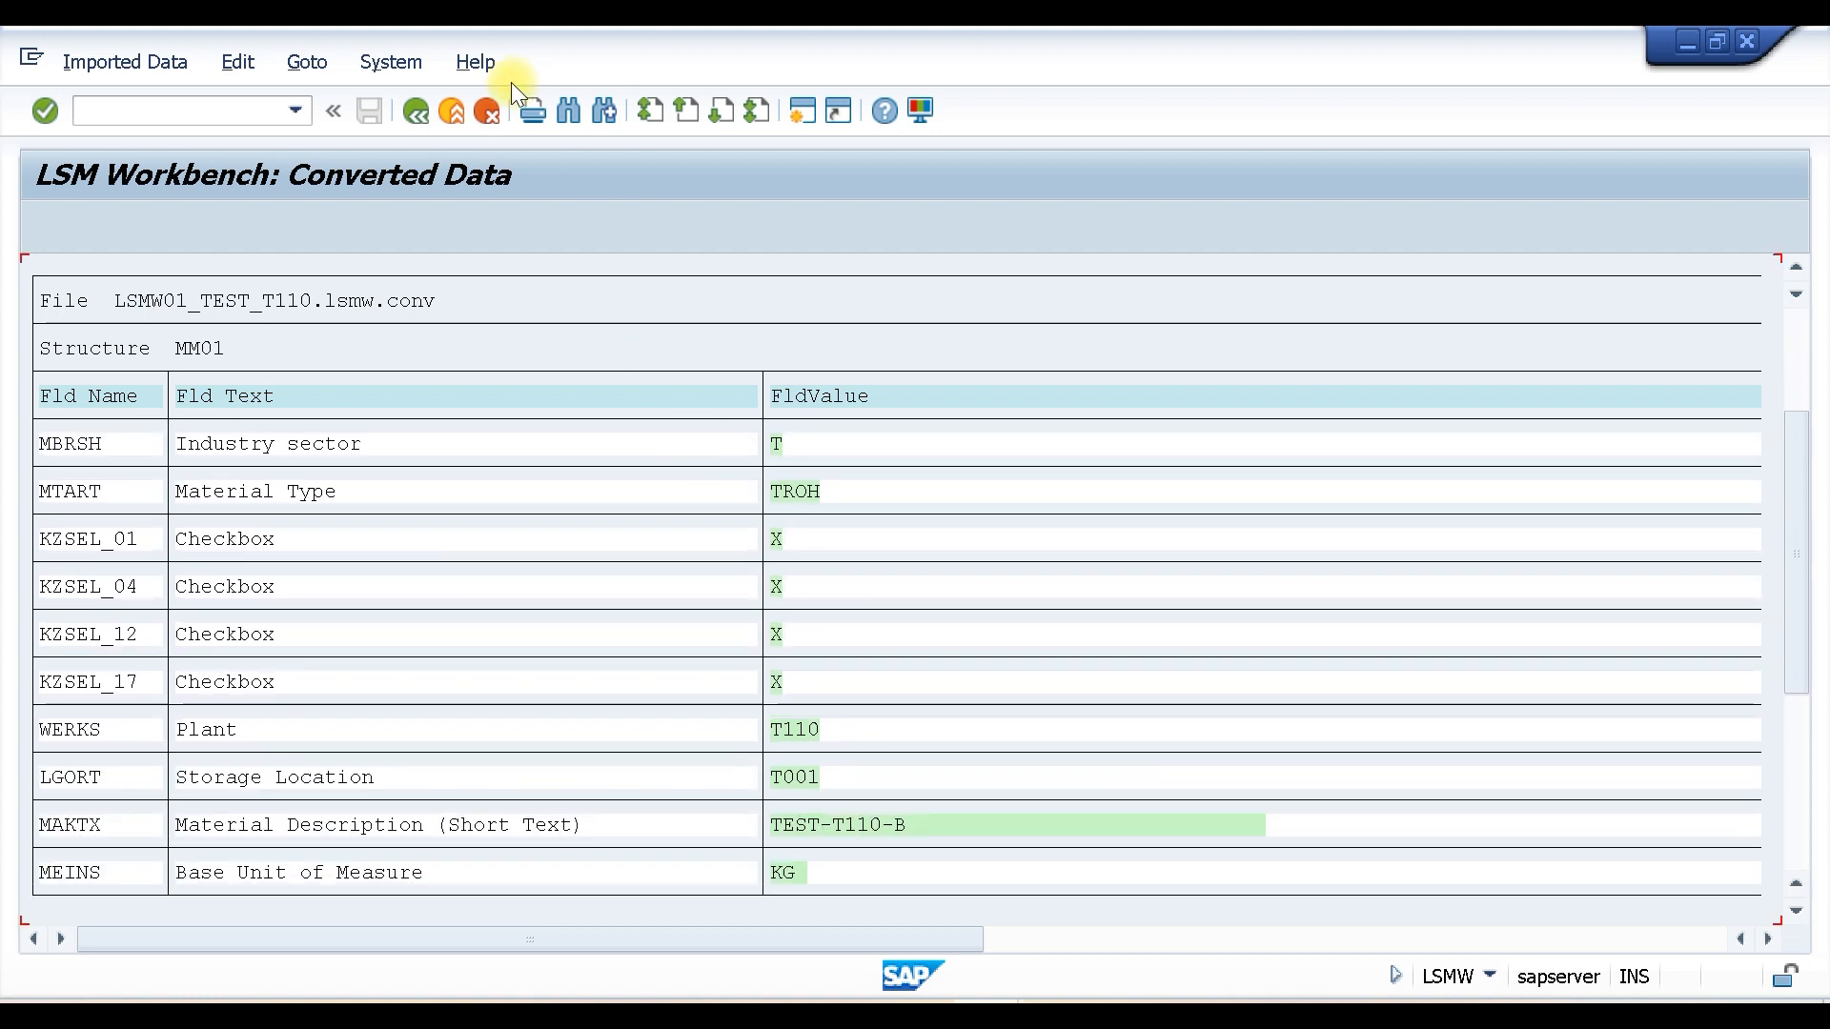
pyautogui.scroll(-1, 514, 381)
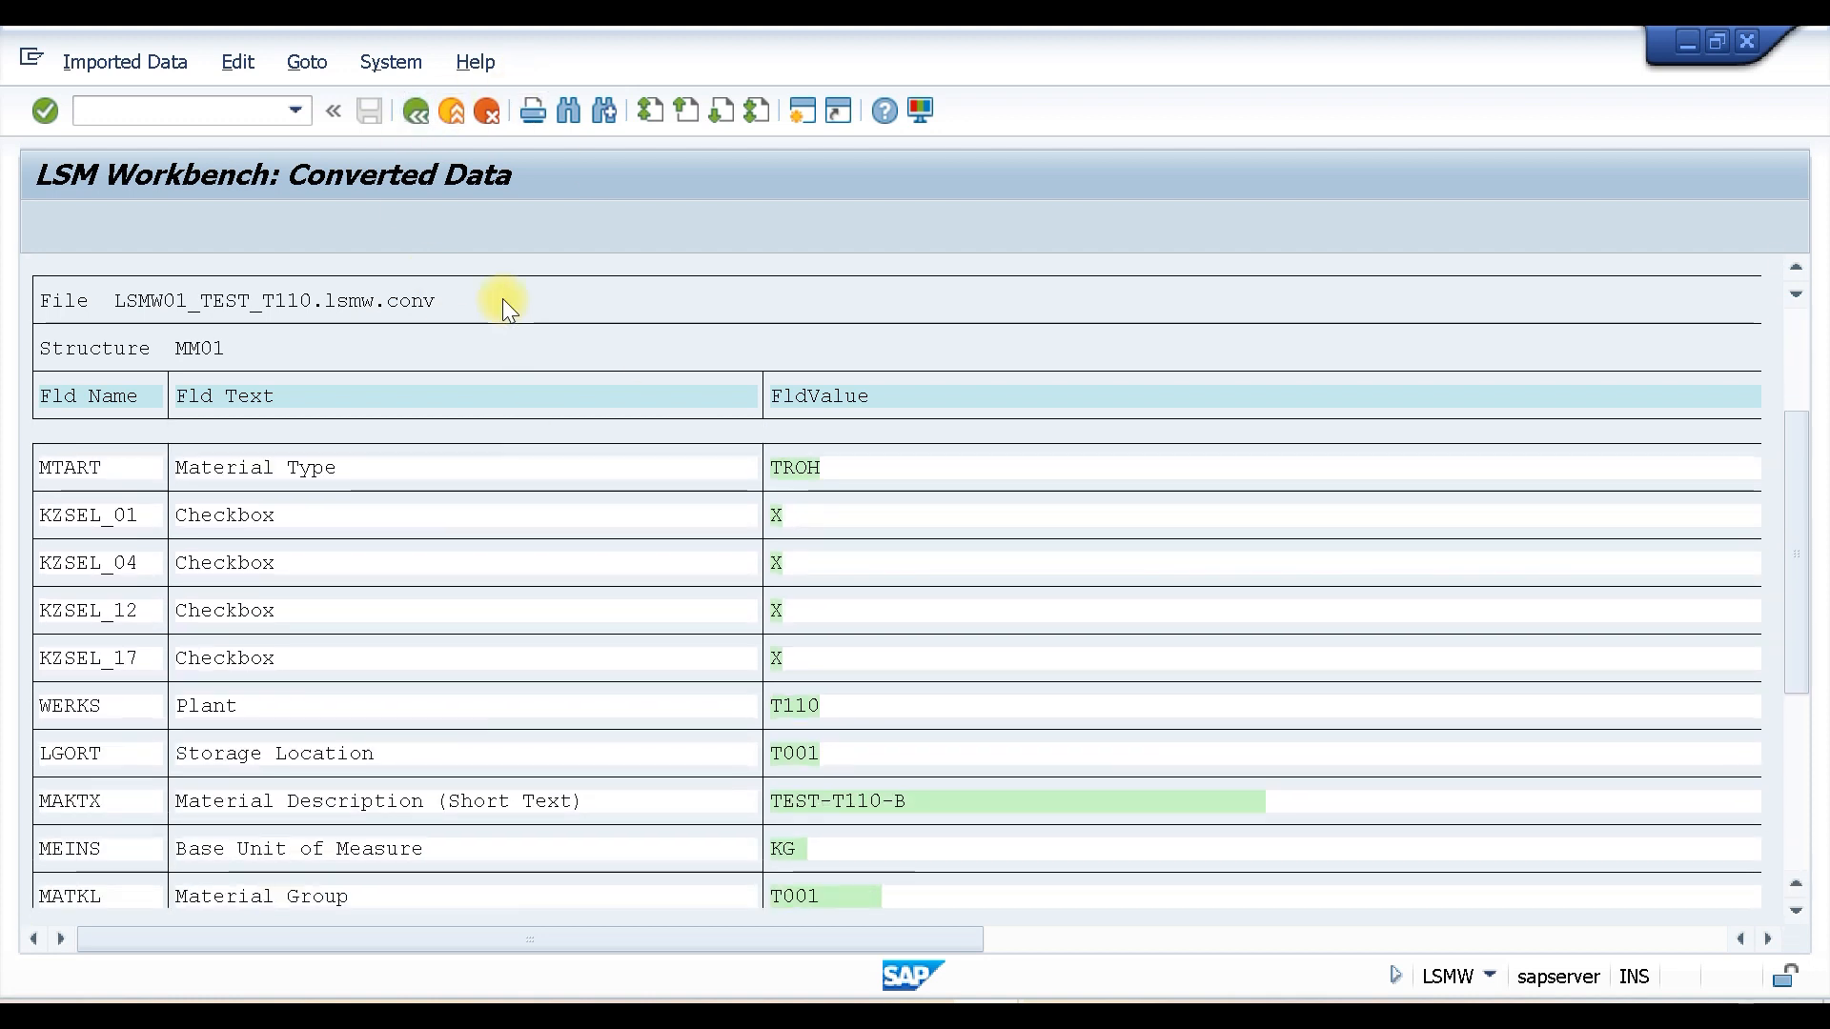
pyautogui.press('F3')
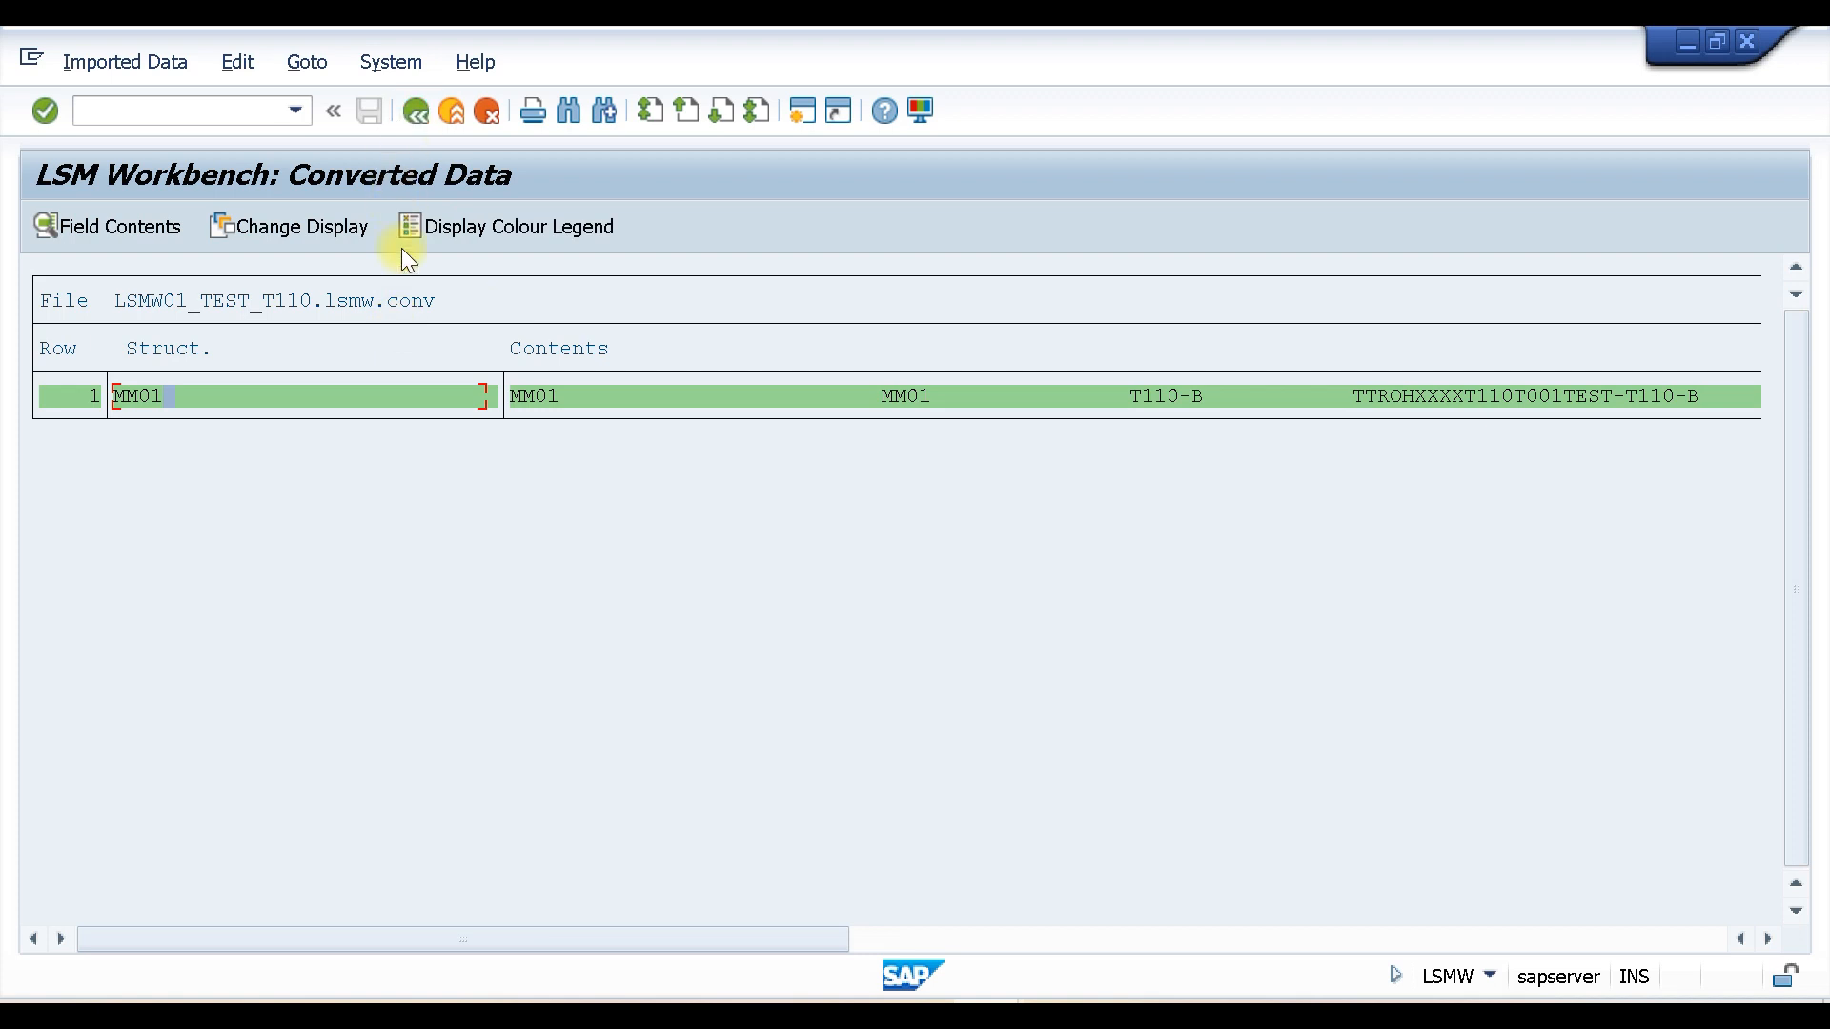
pyautogui.press('F3')
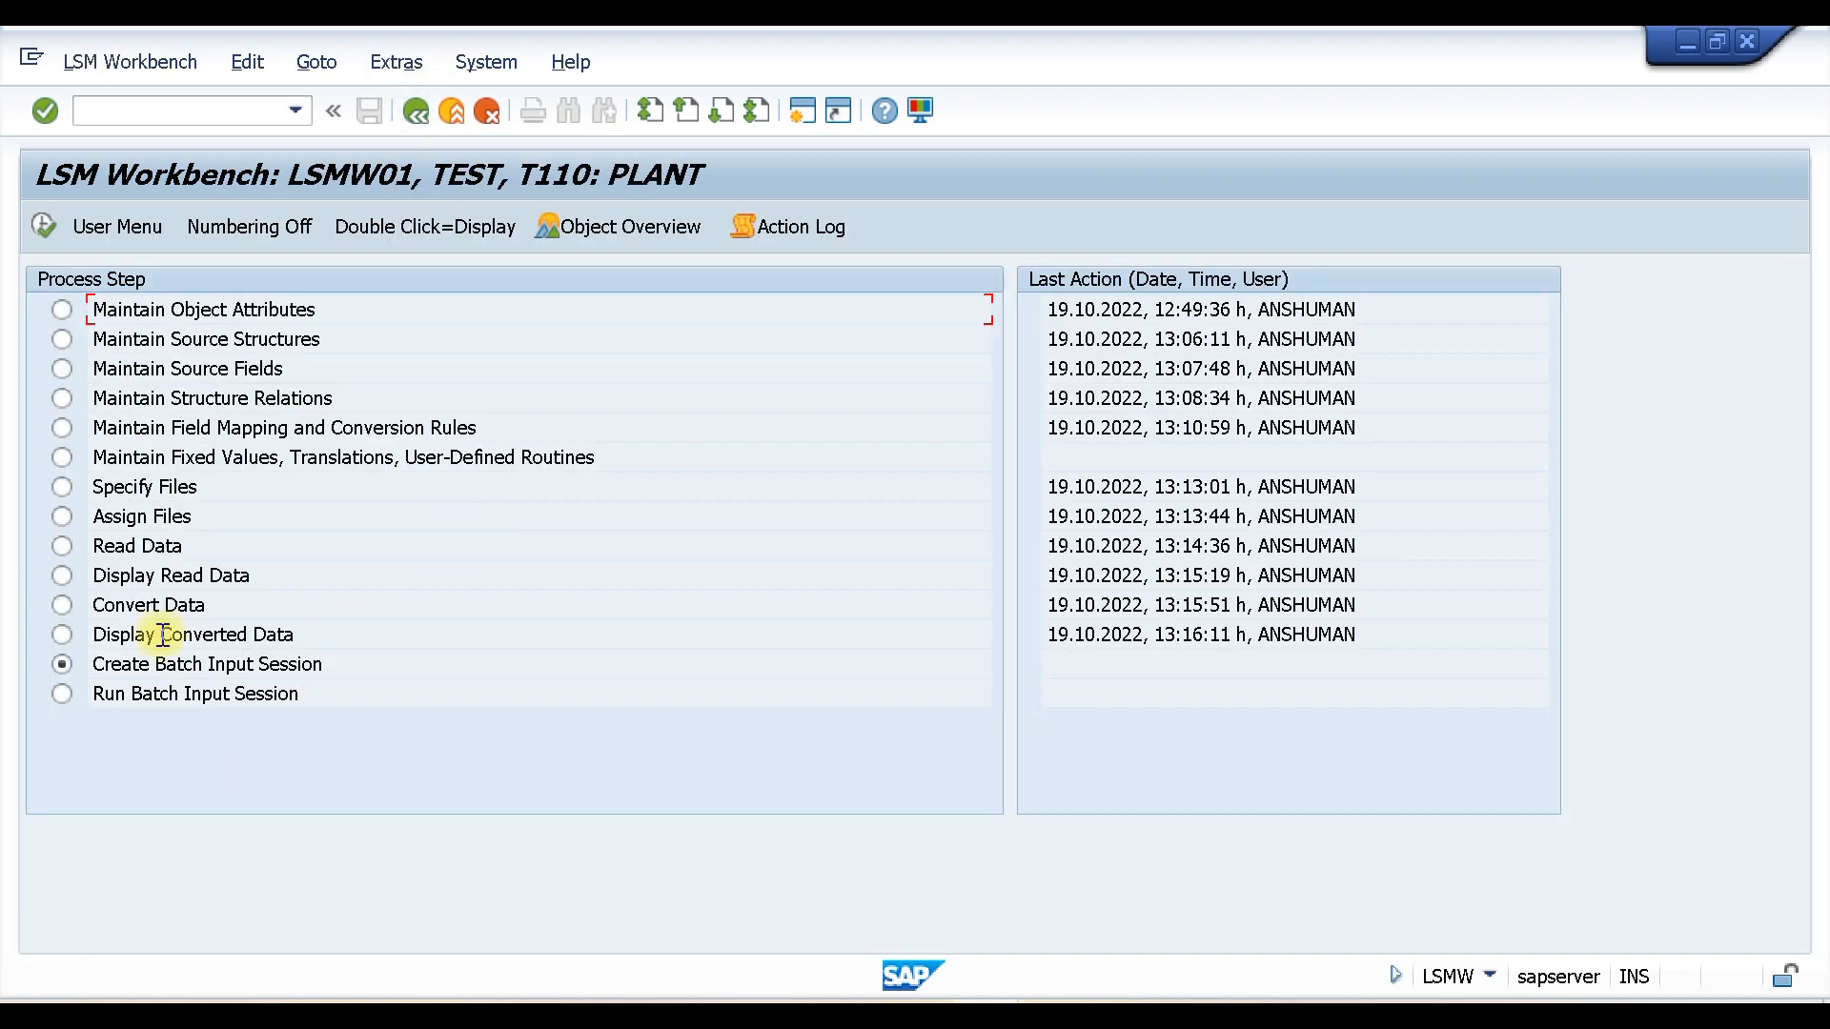
# Step: Create the batch input session T110 from LSMW01_TEST_T110.lsmw.conv, with the option to keep batch input folders turned on
pyautogui.click(42, 226)
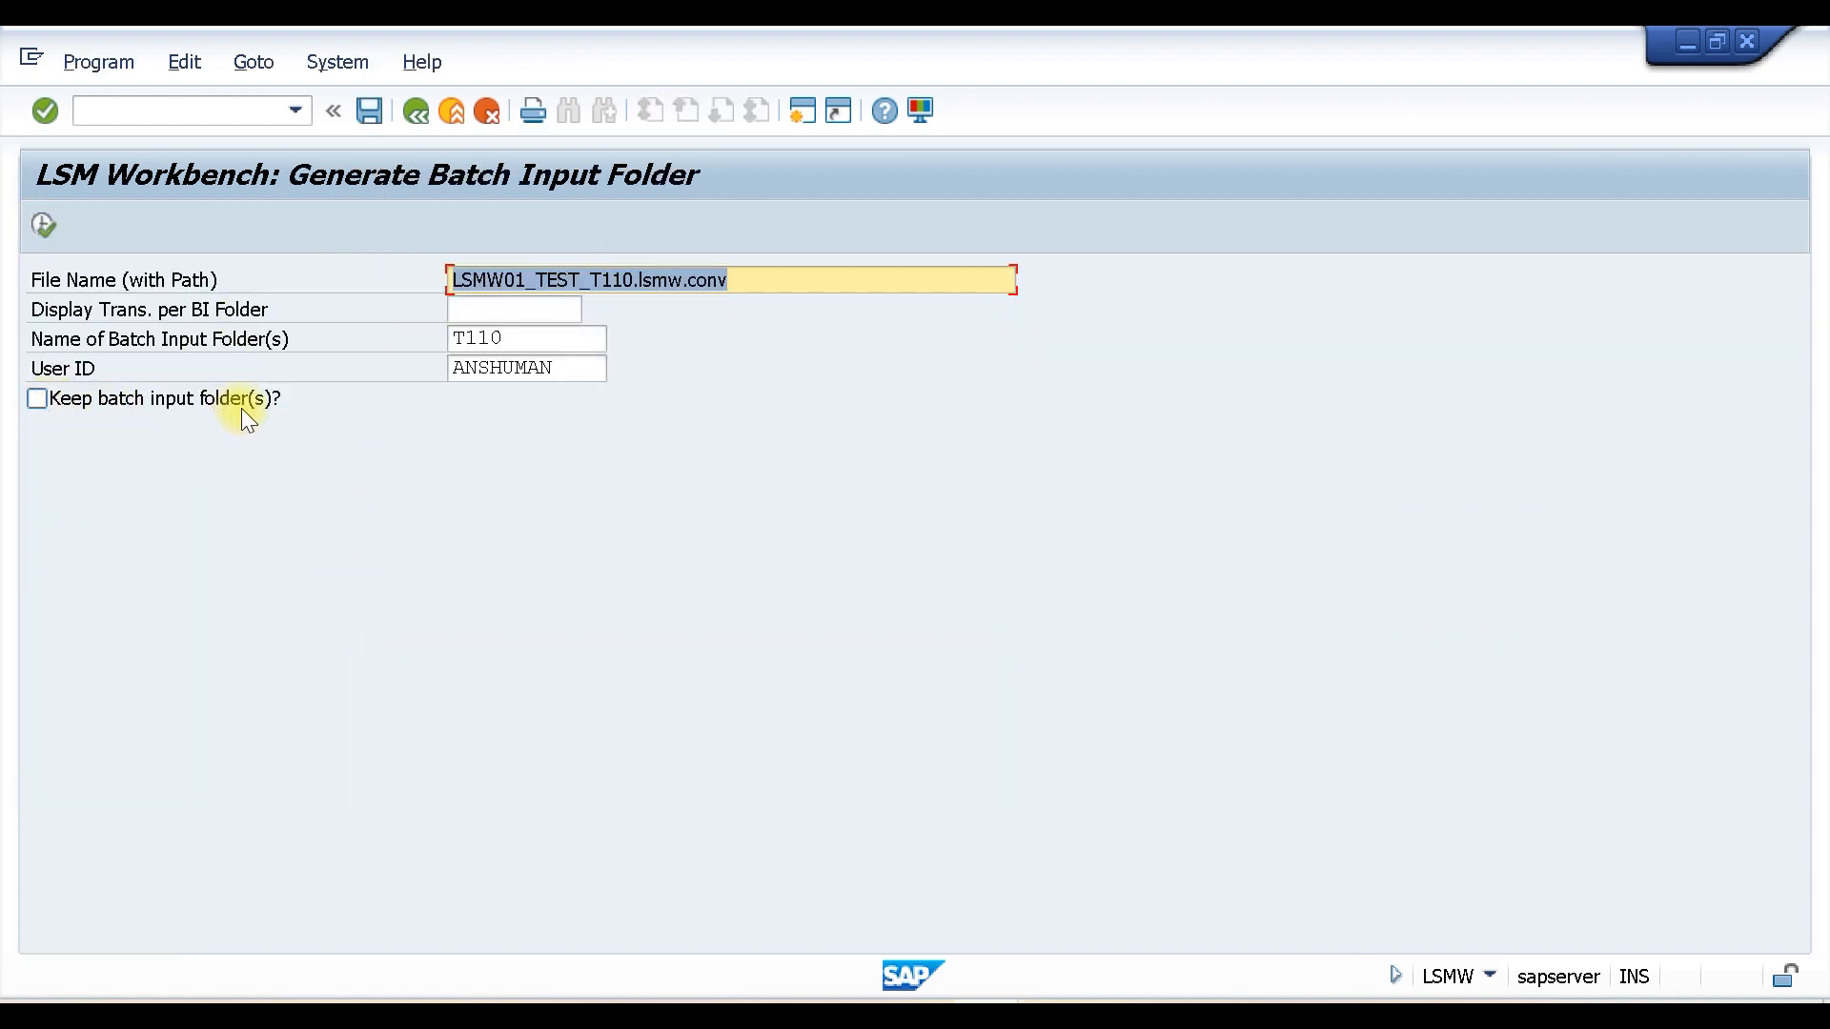
pyautogui.click(38, 400)
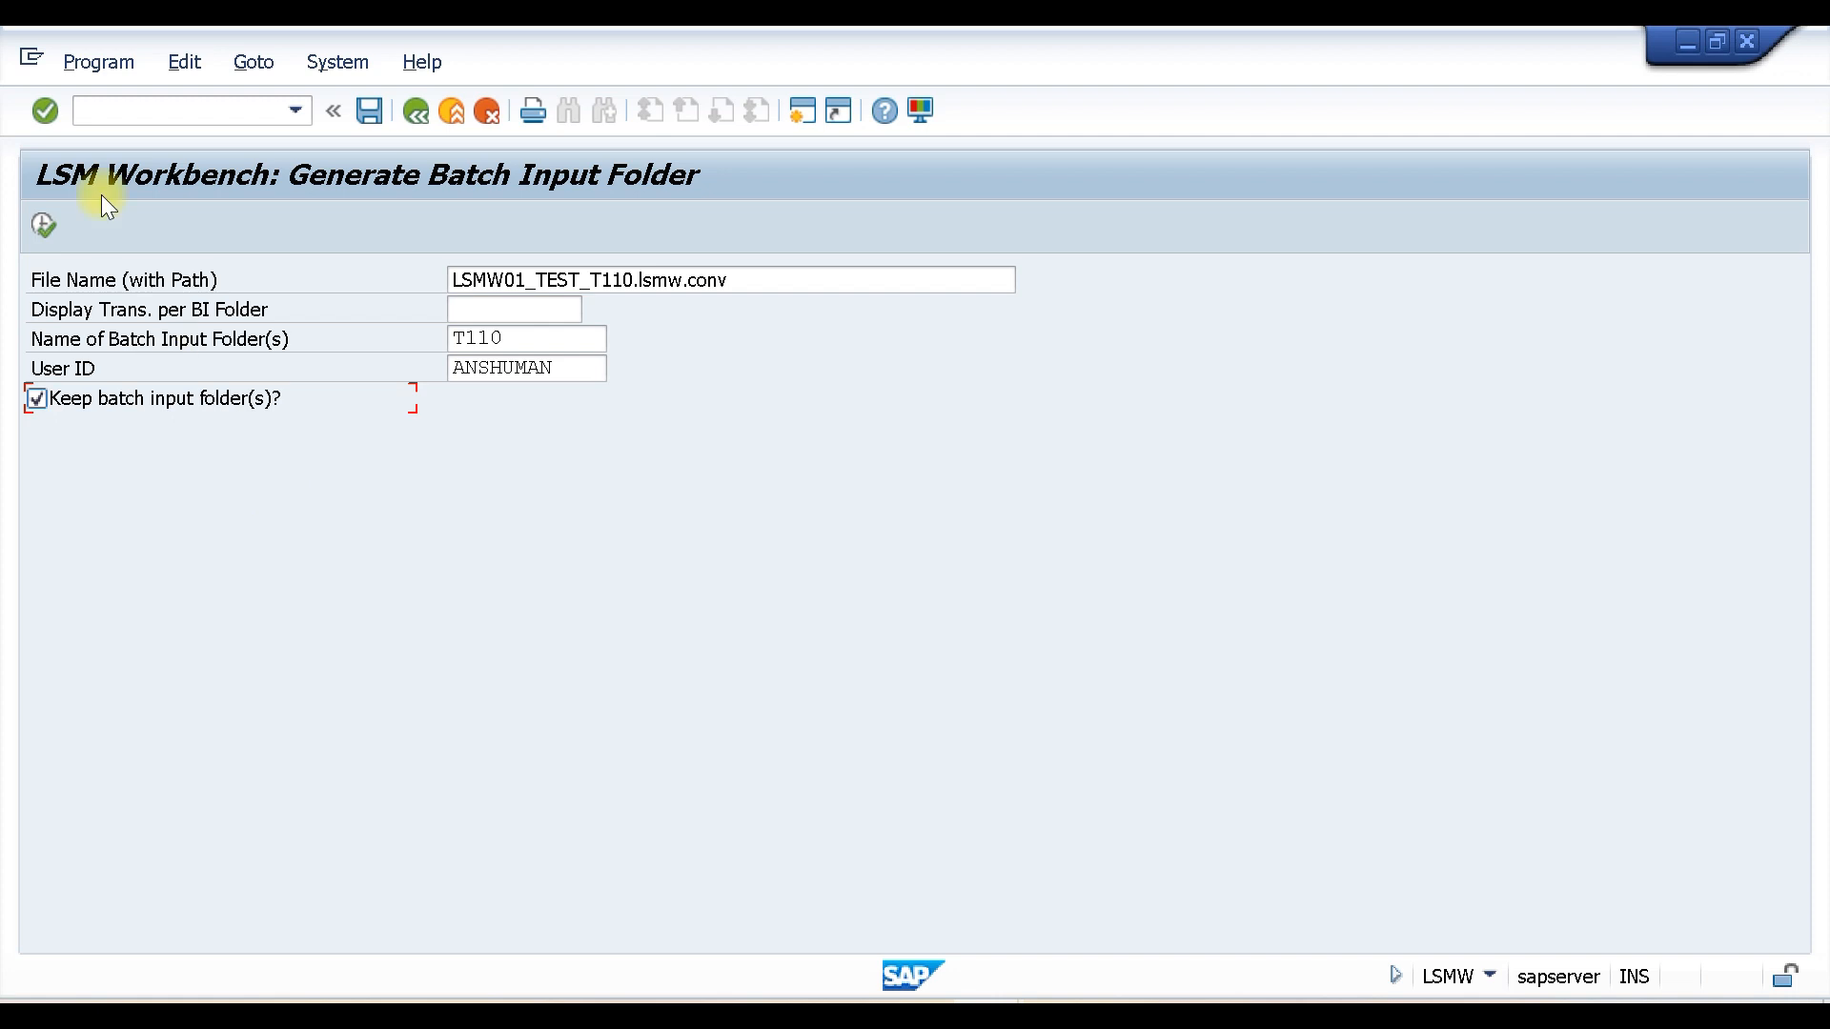
pyautogui.click(44, 225)
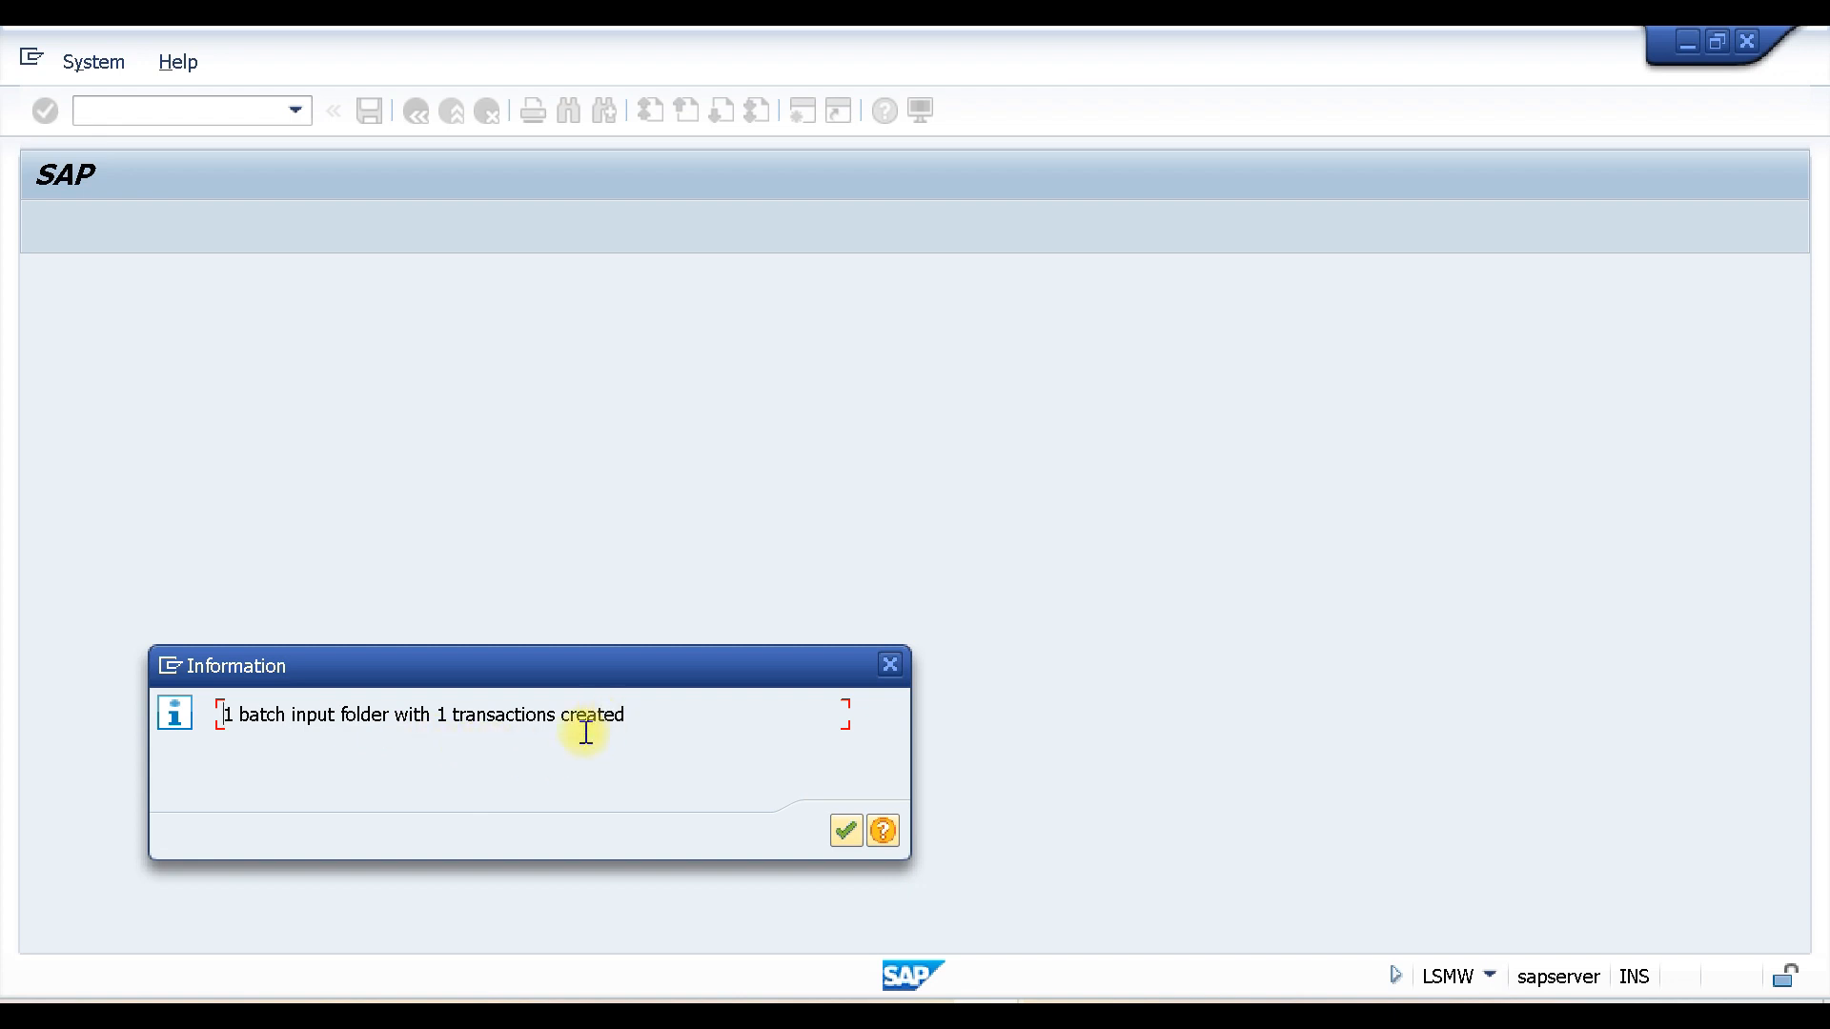
pyautogui.click(845, 831)
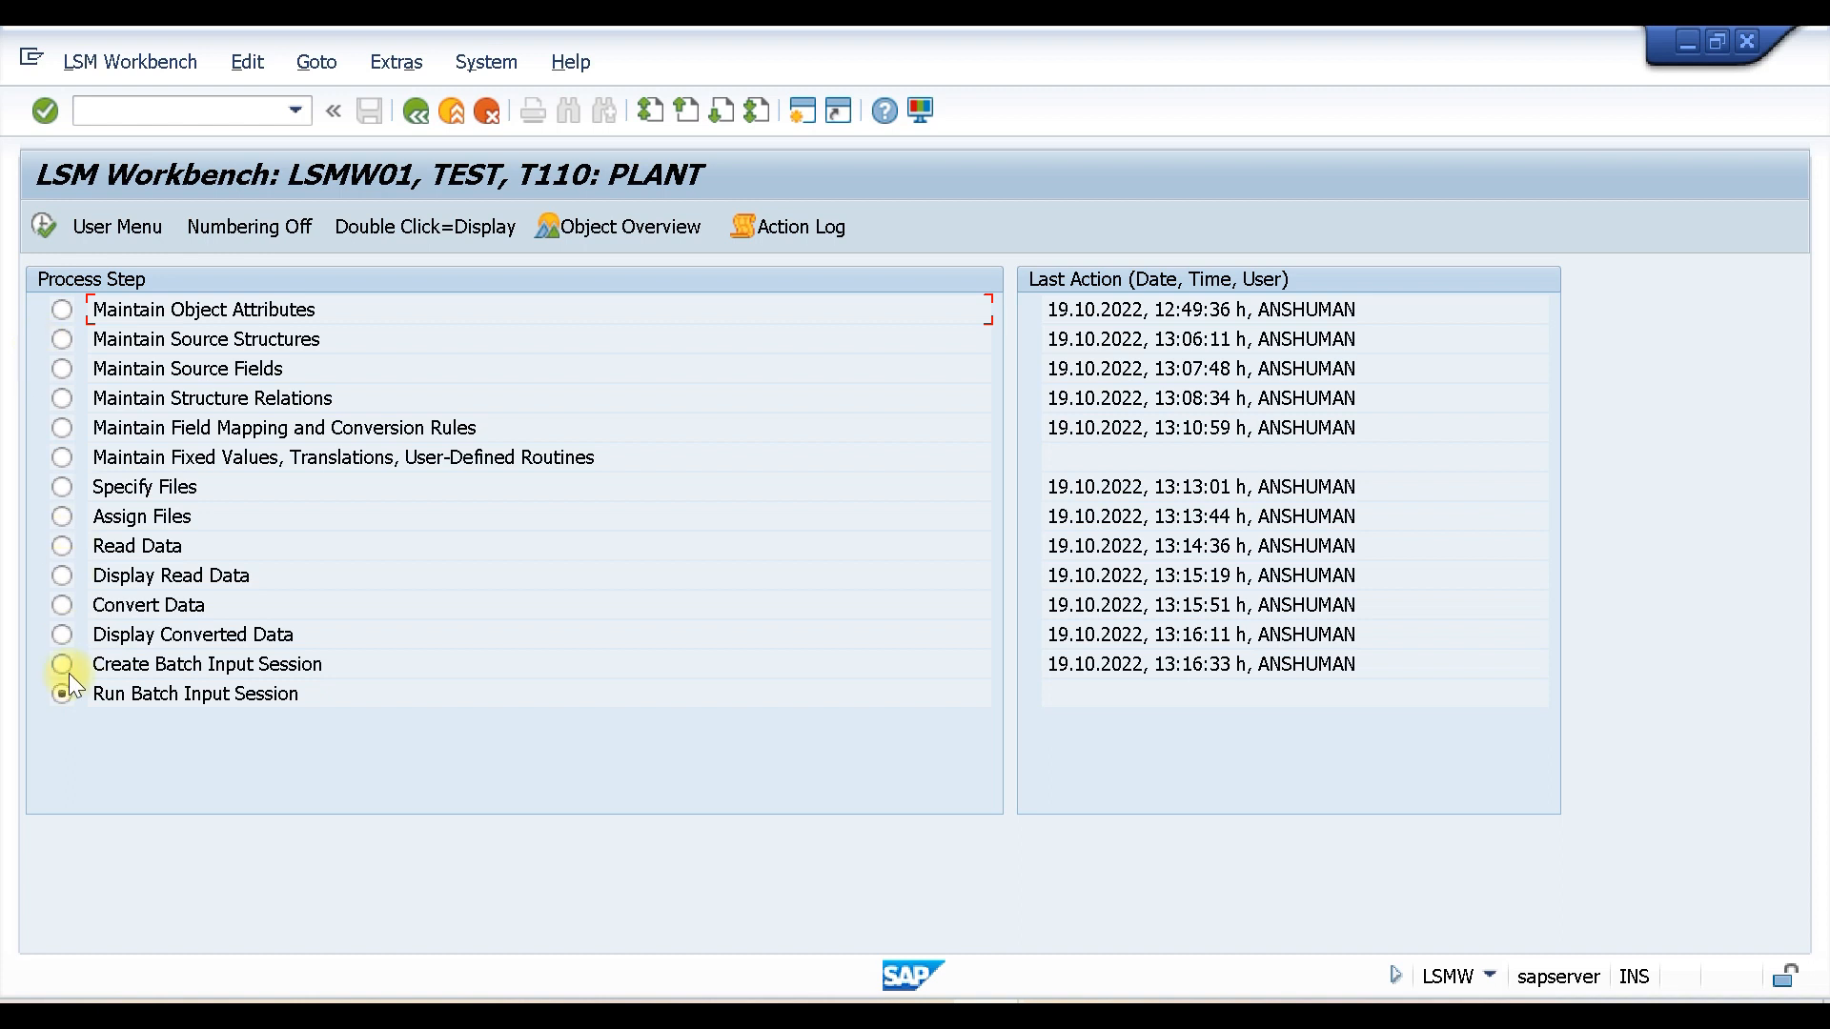
# Step: Open Run Batch Input Session and process the new T110 session in Process/foreground mode with the extended log turned on
pyautogui.click(42, 225)
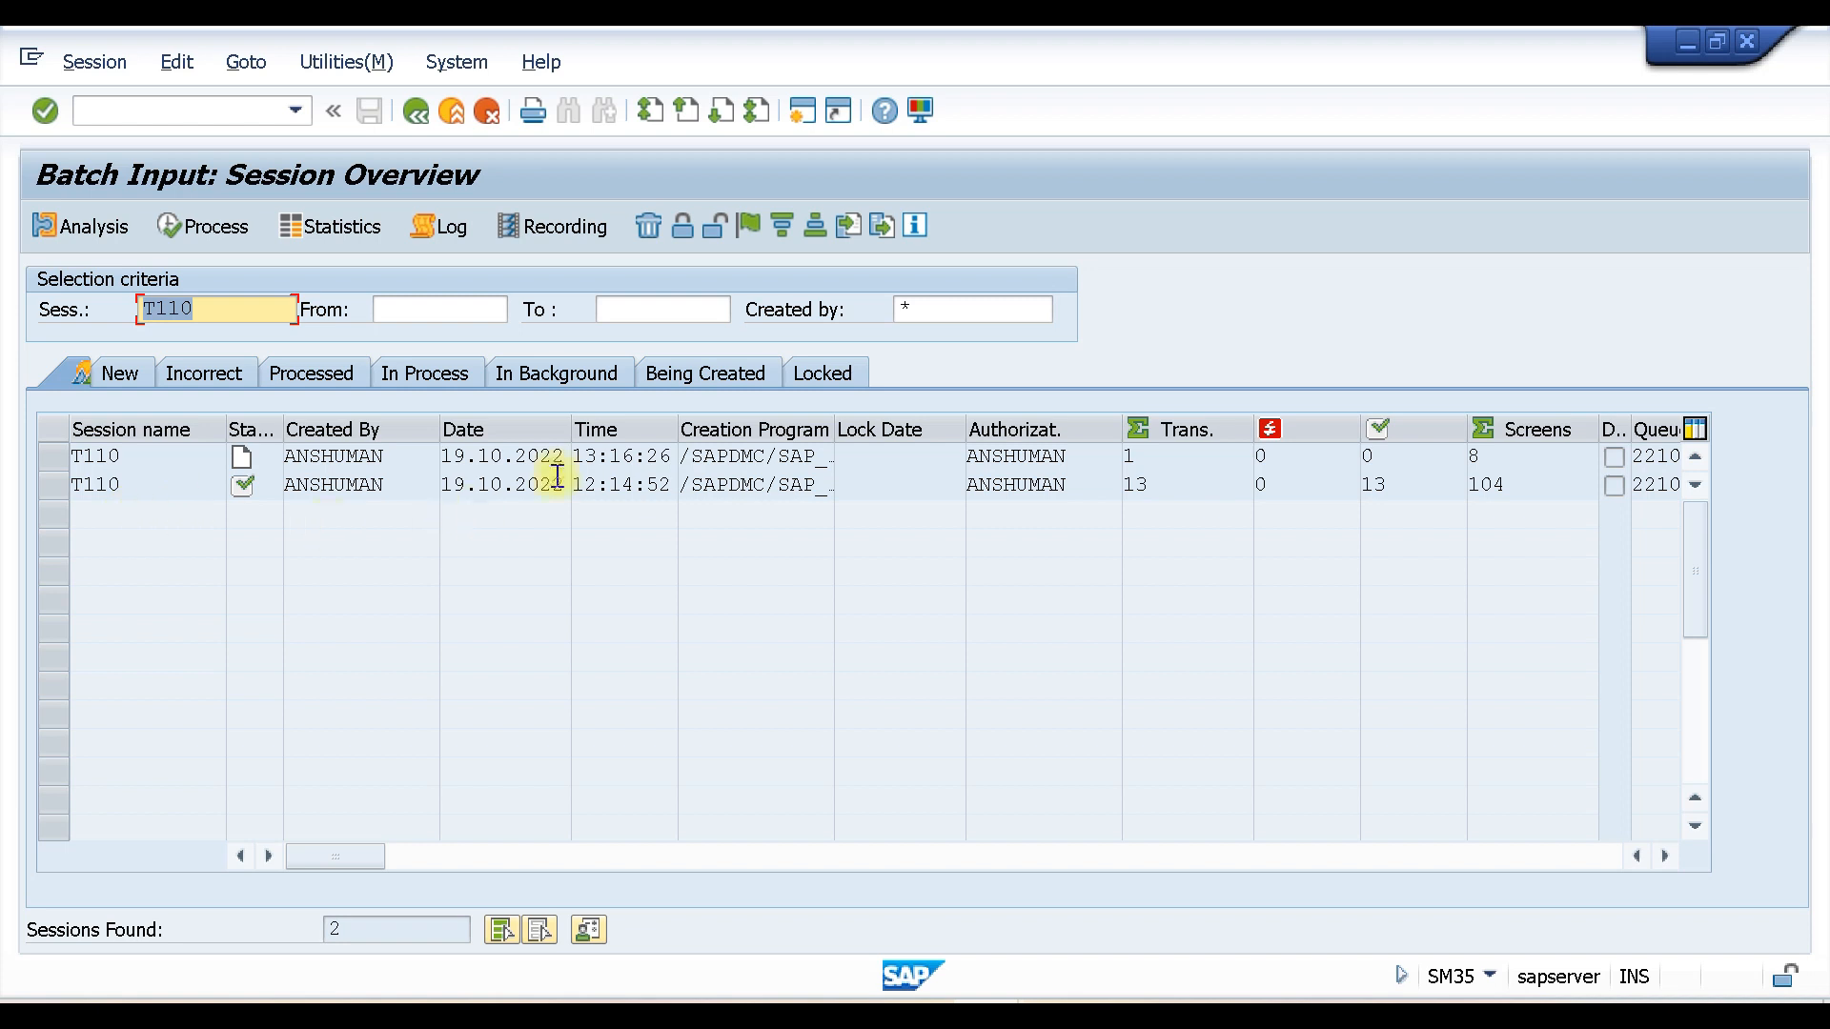
pyautogui.click(56, 446)
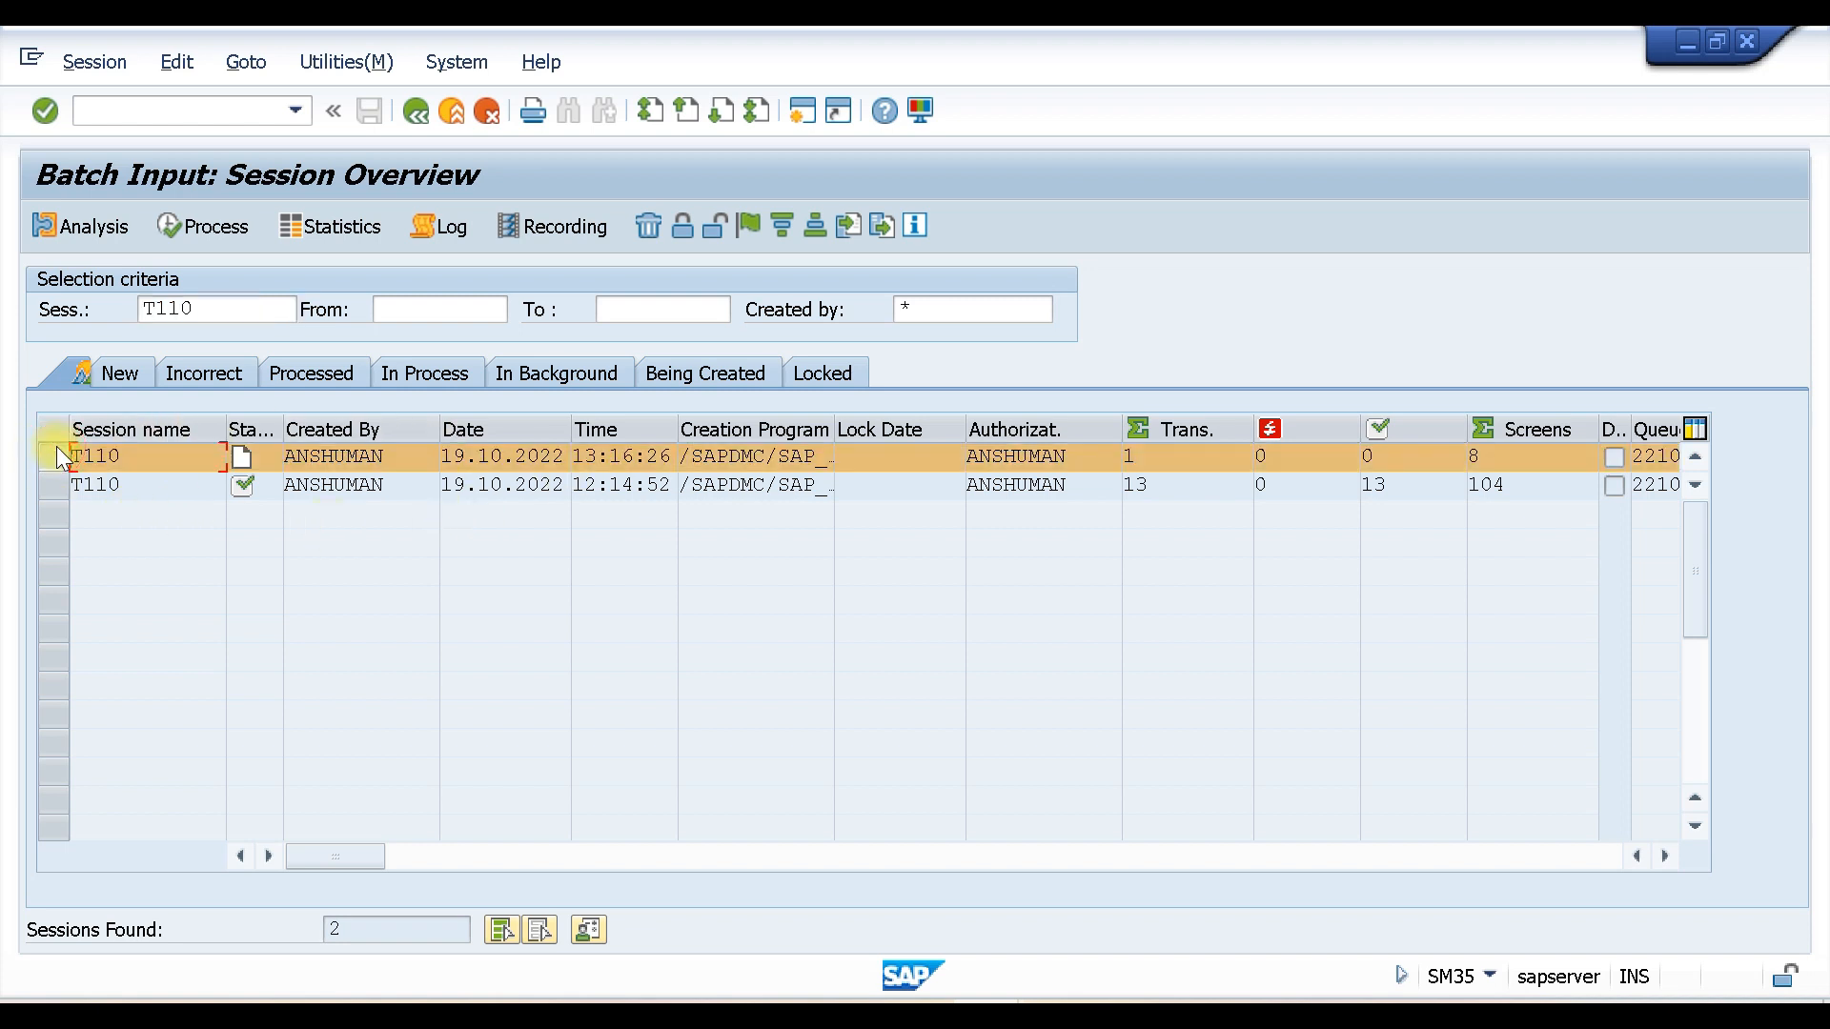
pyautogui.click(174, 225)
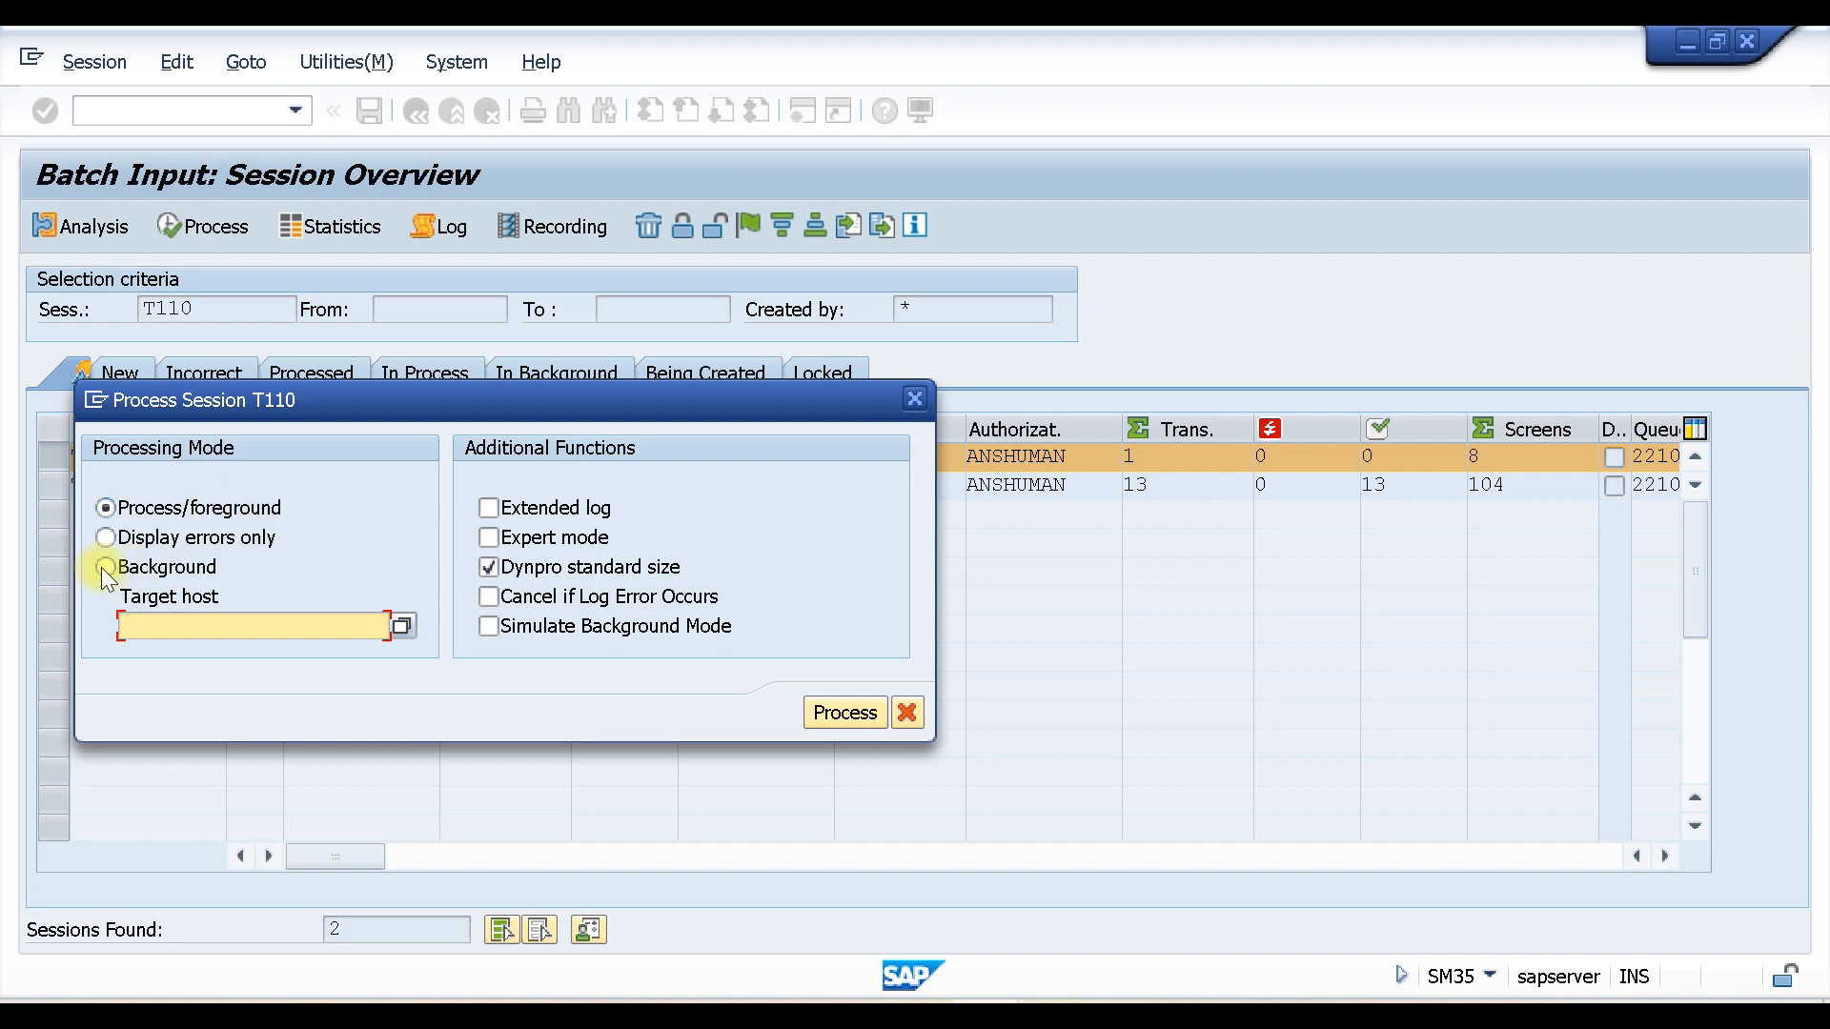
pyautogui.click(490, 507)
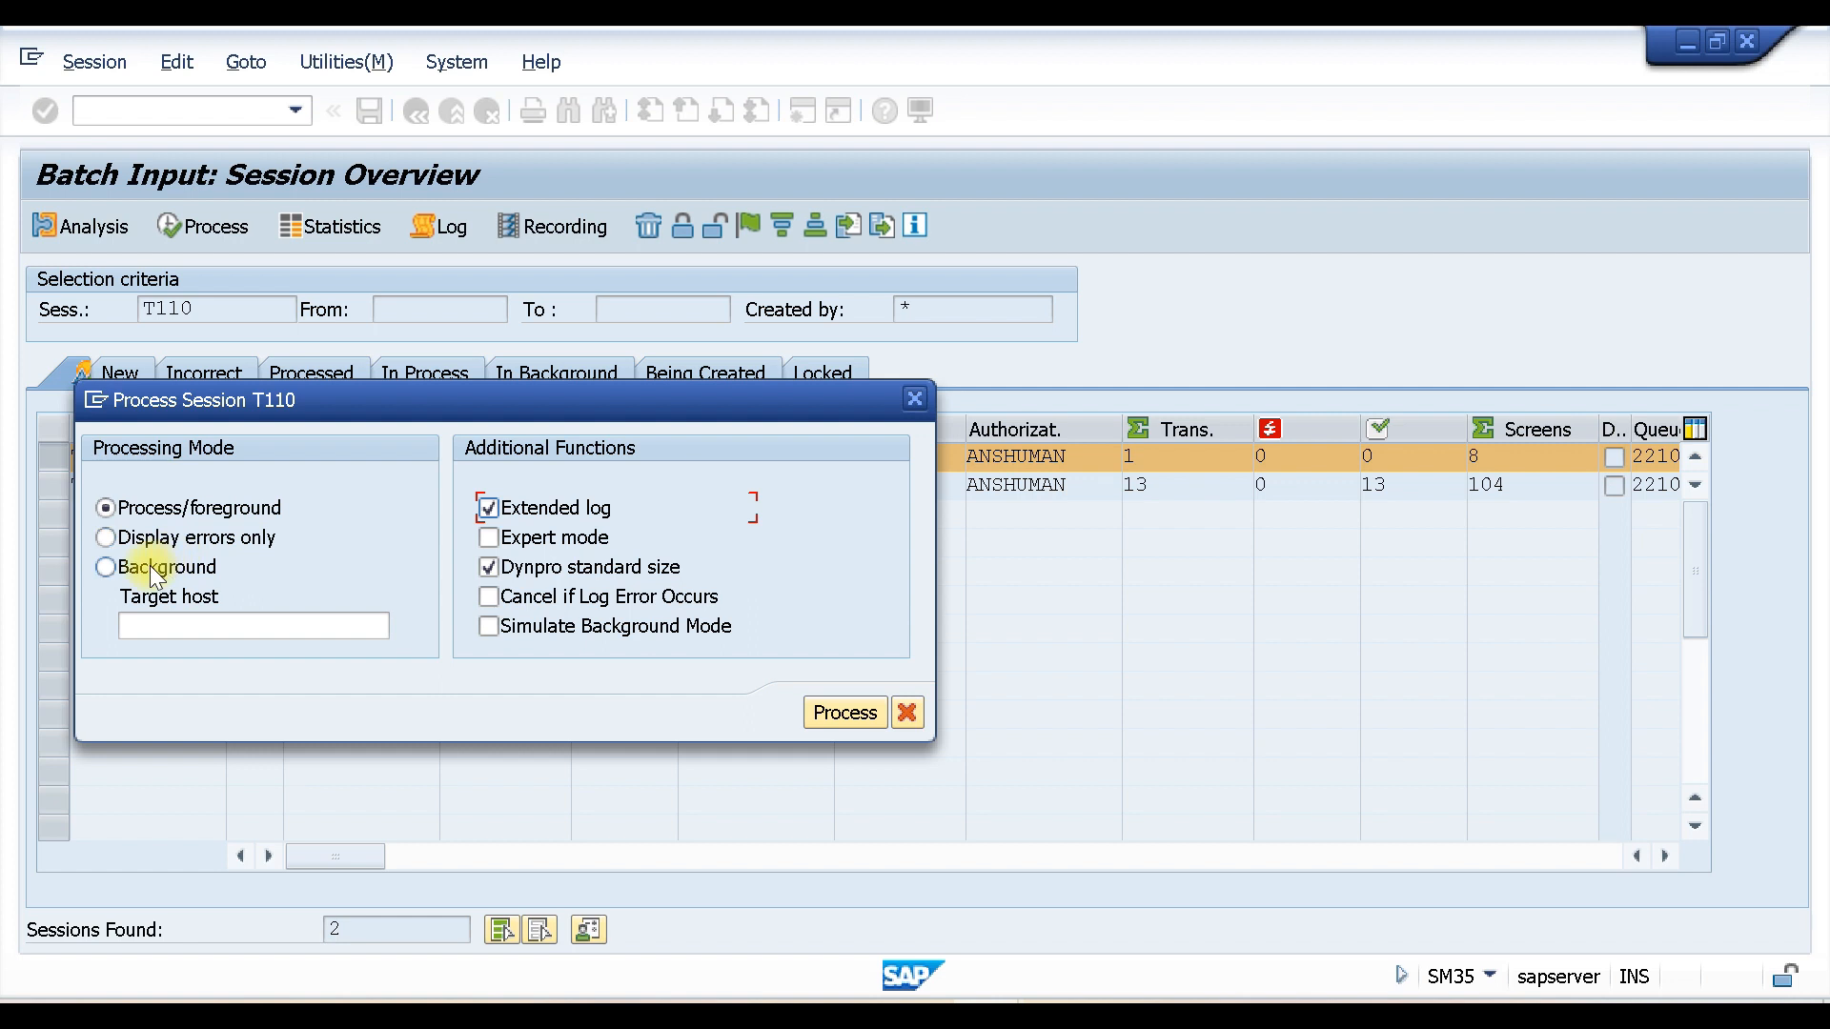
pyautogui.click(106, 508)
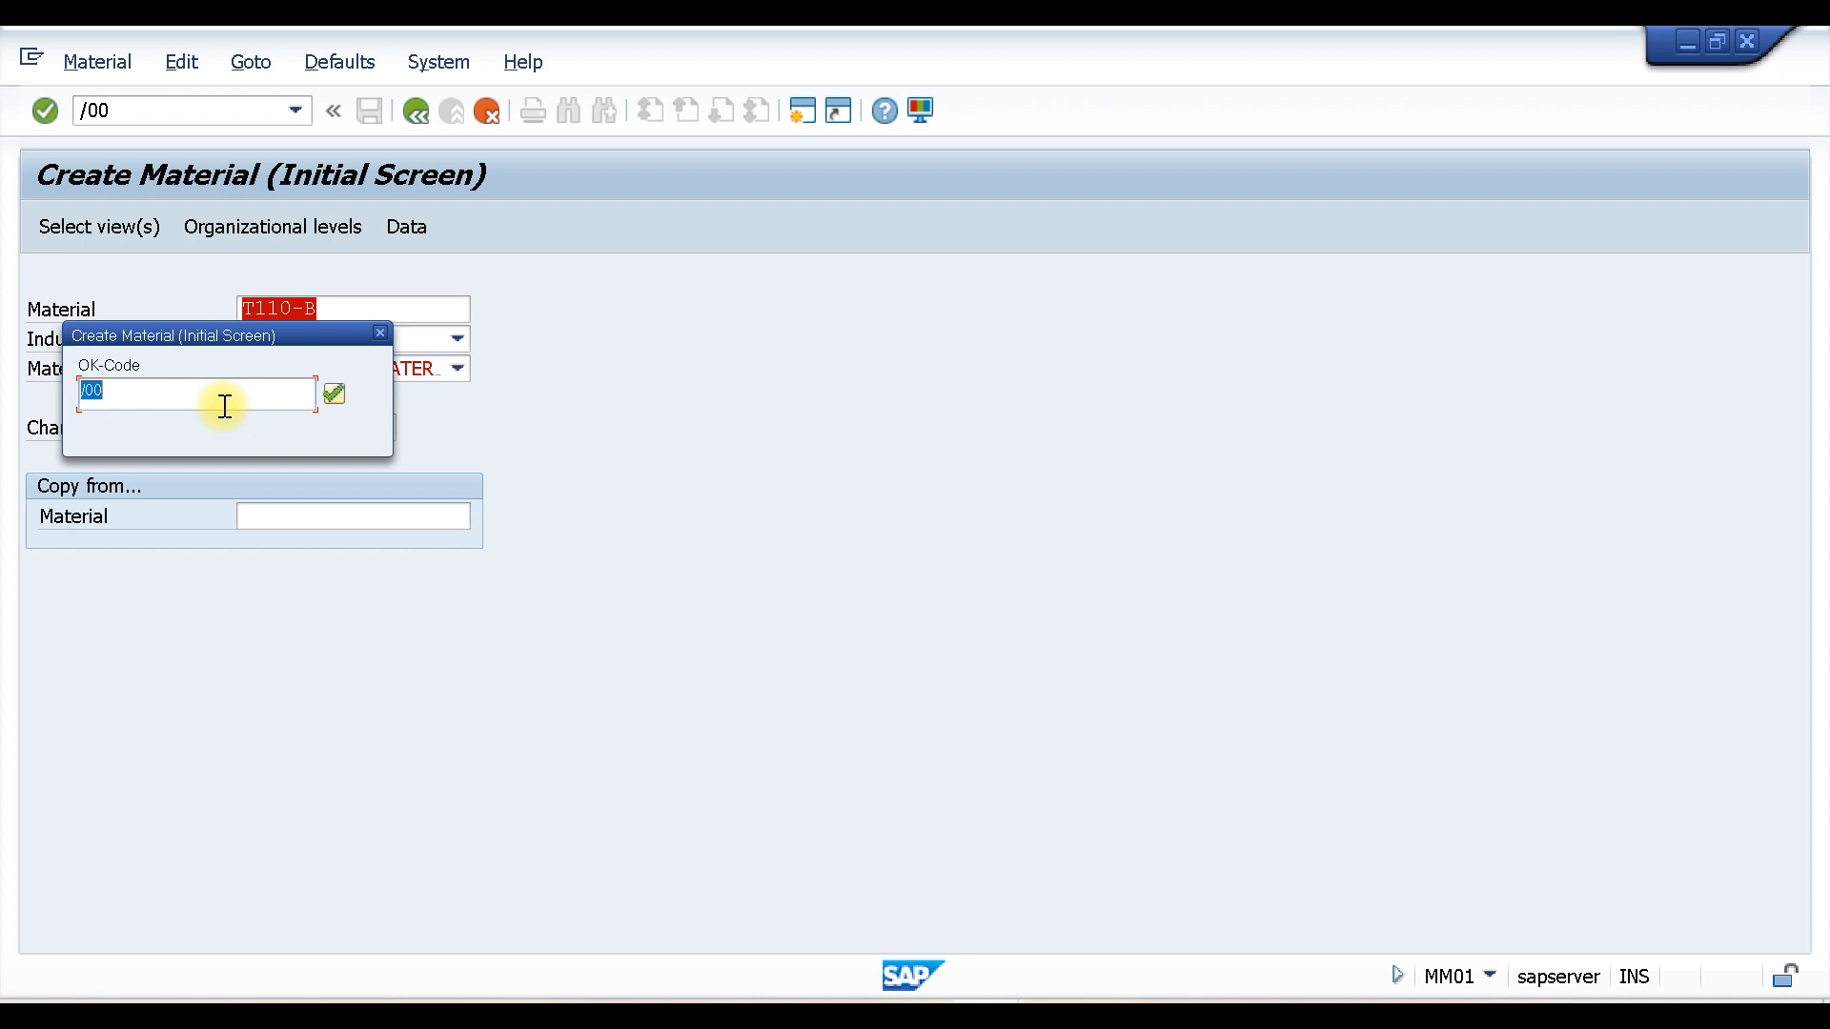
# Step: Move the OK-code box aside and step through the MM01 screens of material T110-B, from the initial screen past the accounting view
pyautogui.moveTo(145, 332); pyautogui.dragTo(86, 508)
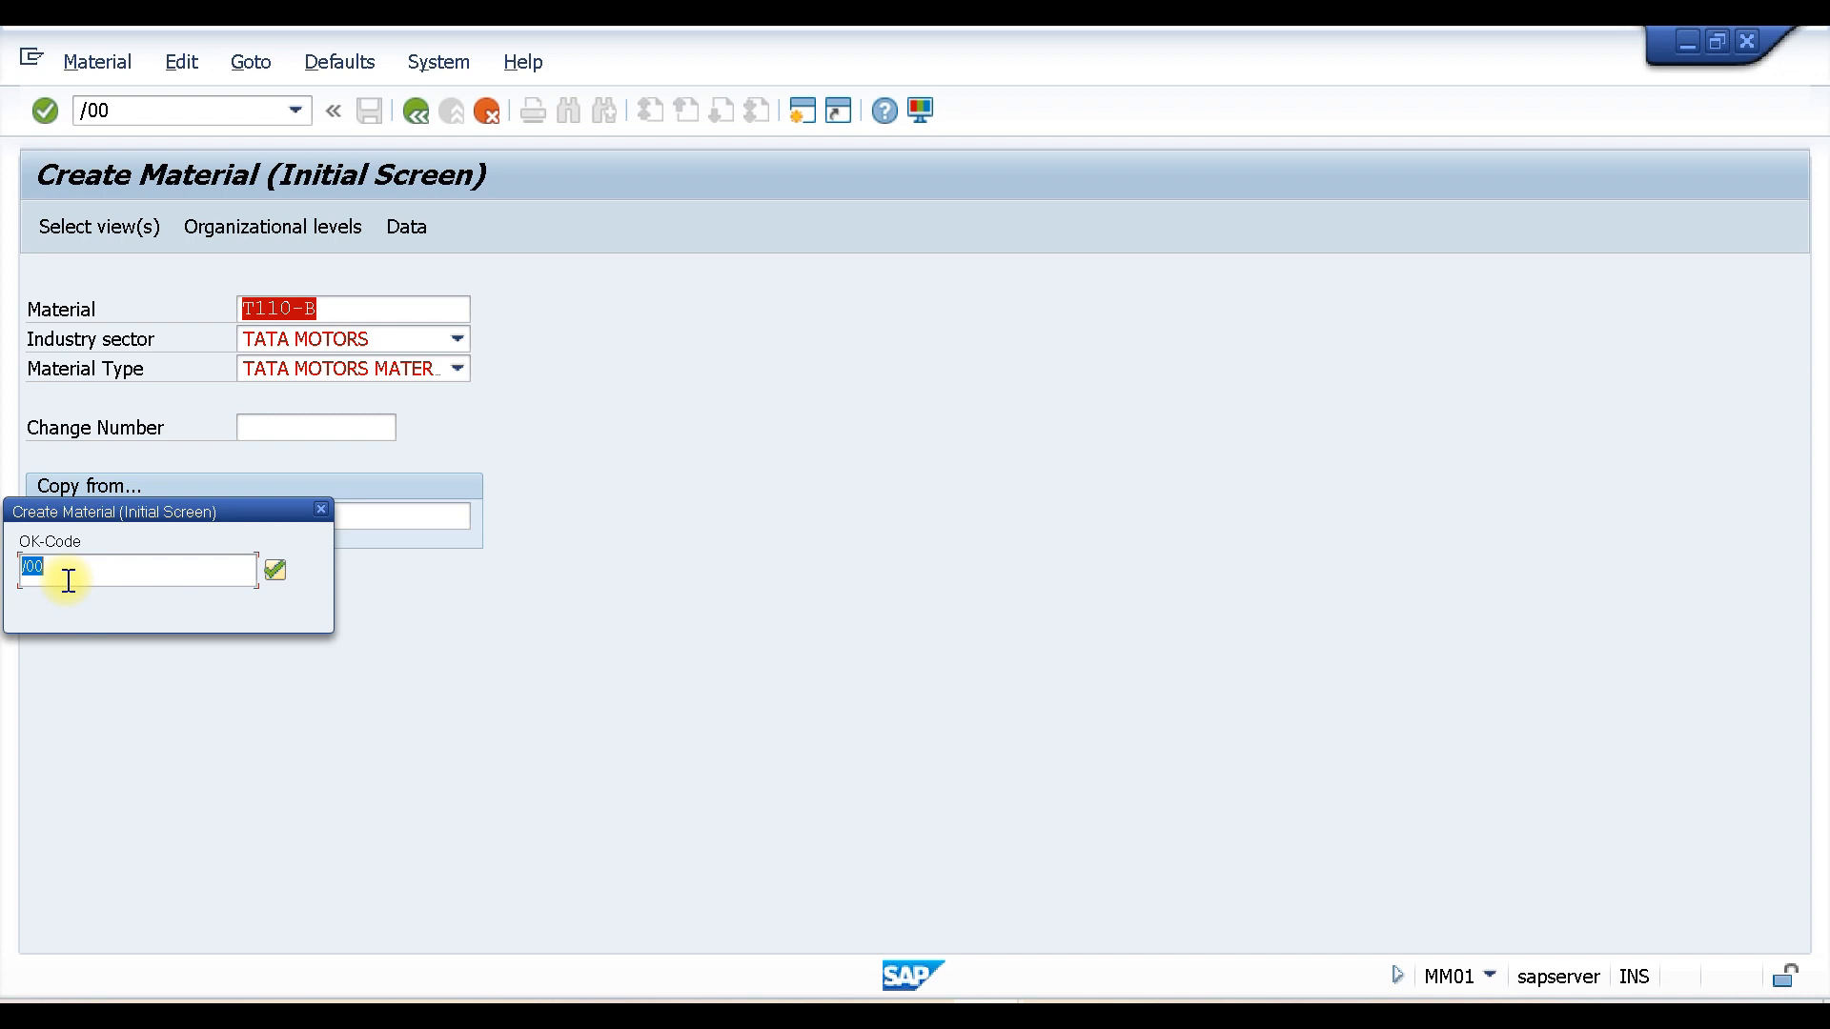
pyautogui.press('Return')
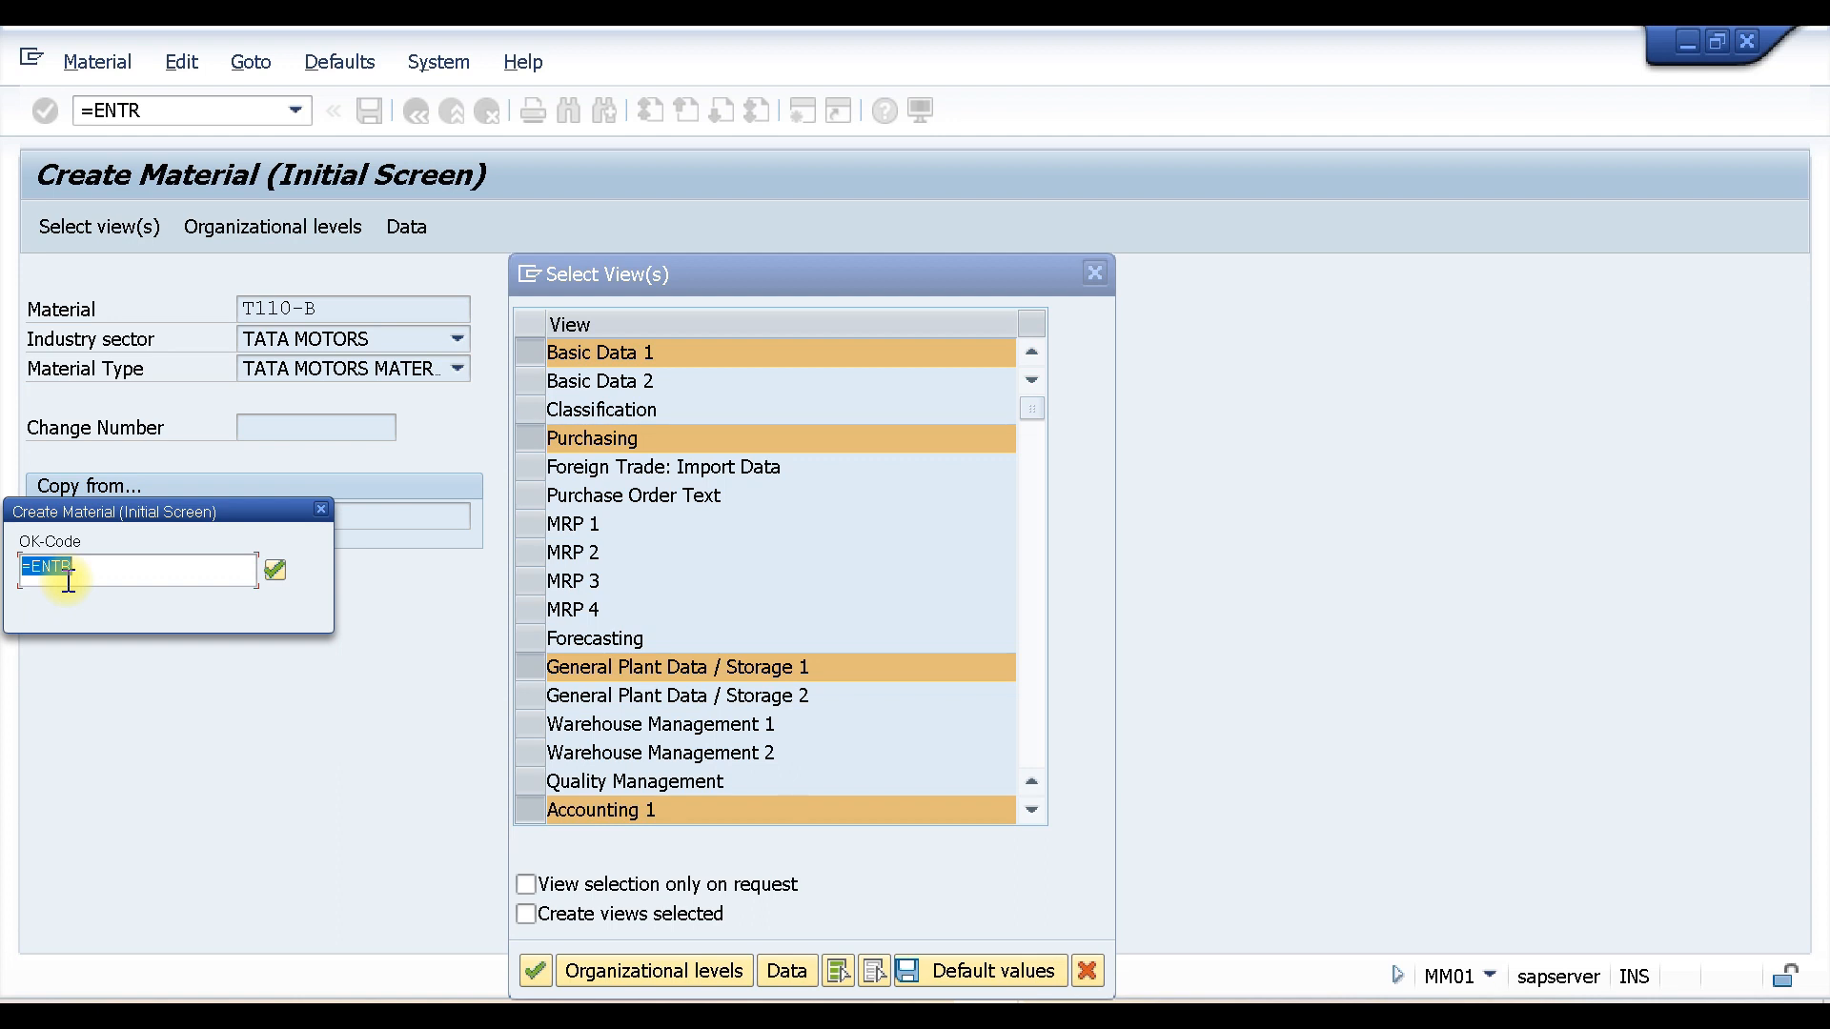
pyautogui.press('Return')
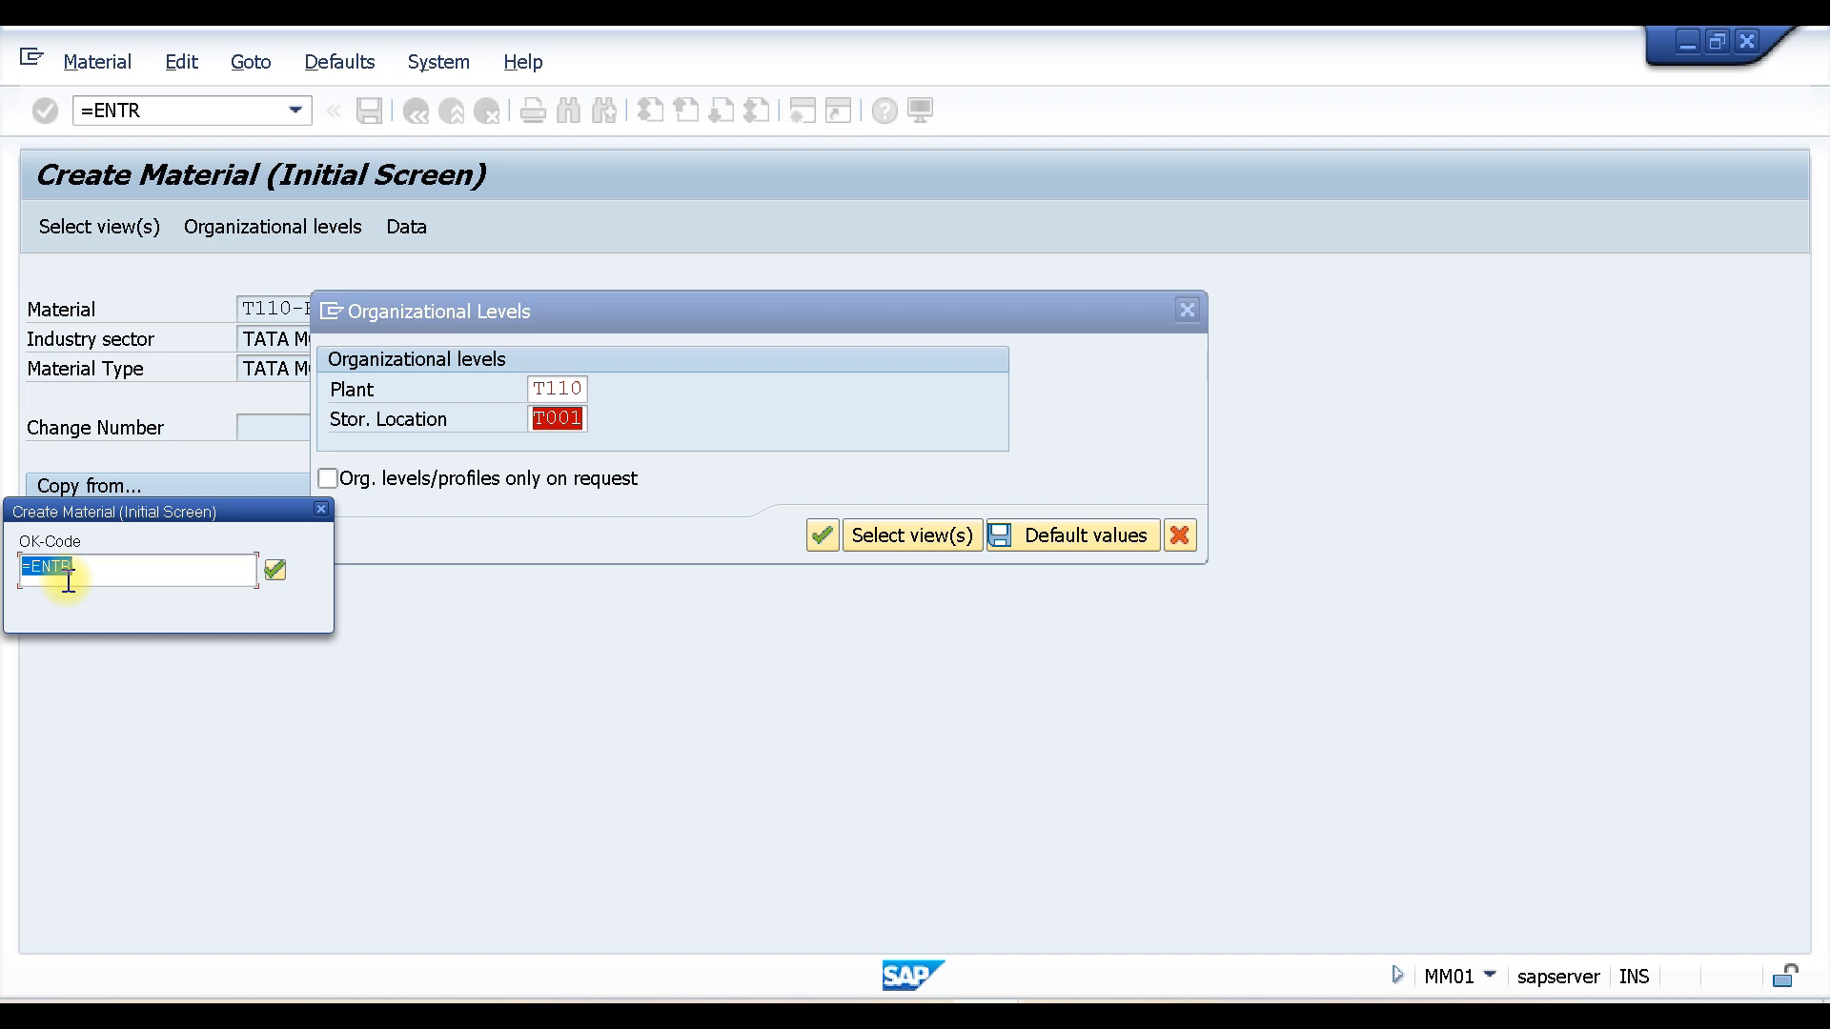
pyautogui.press('Return')
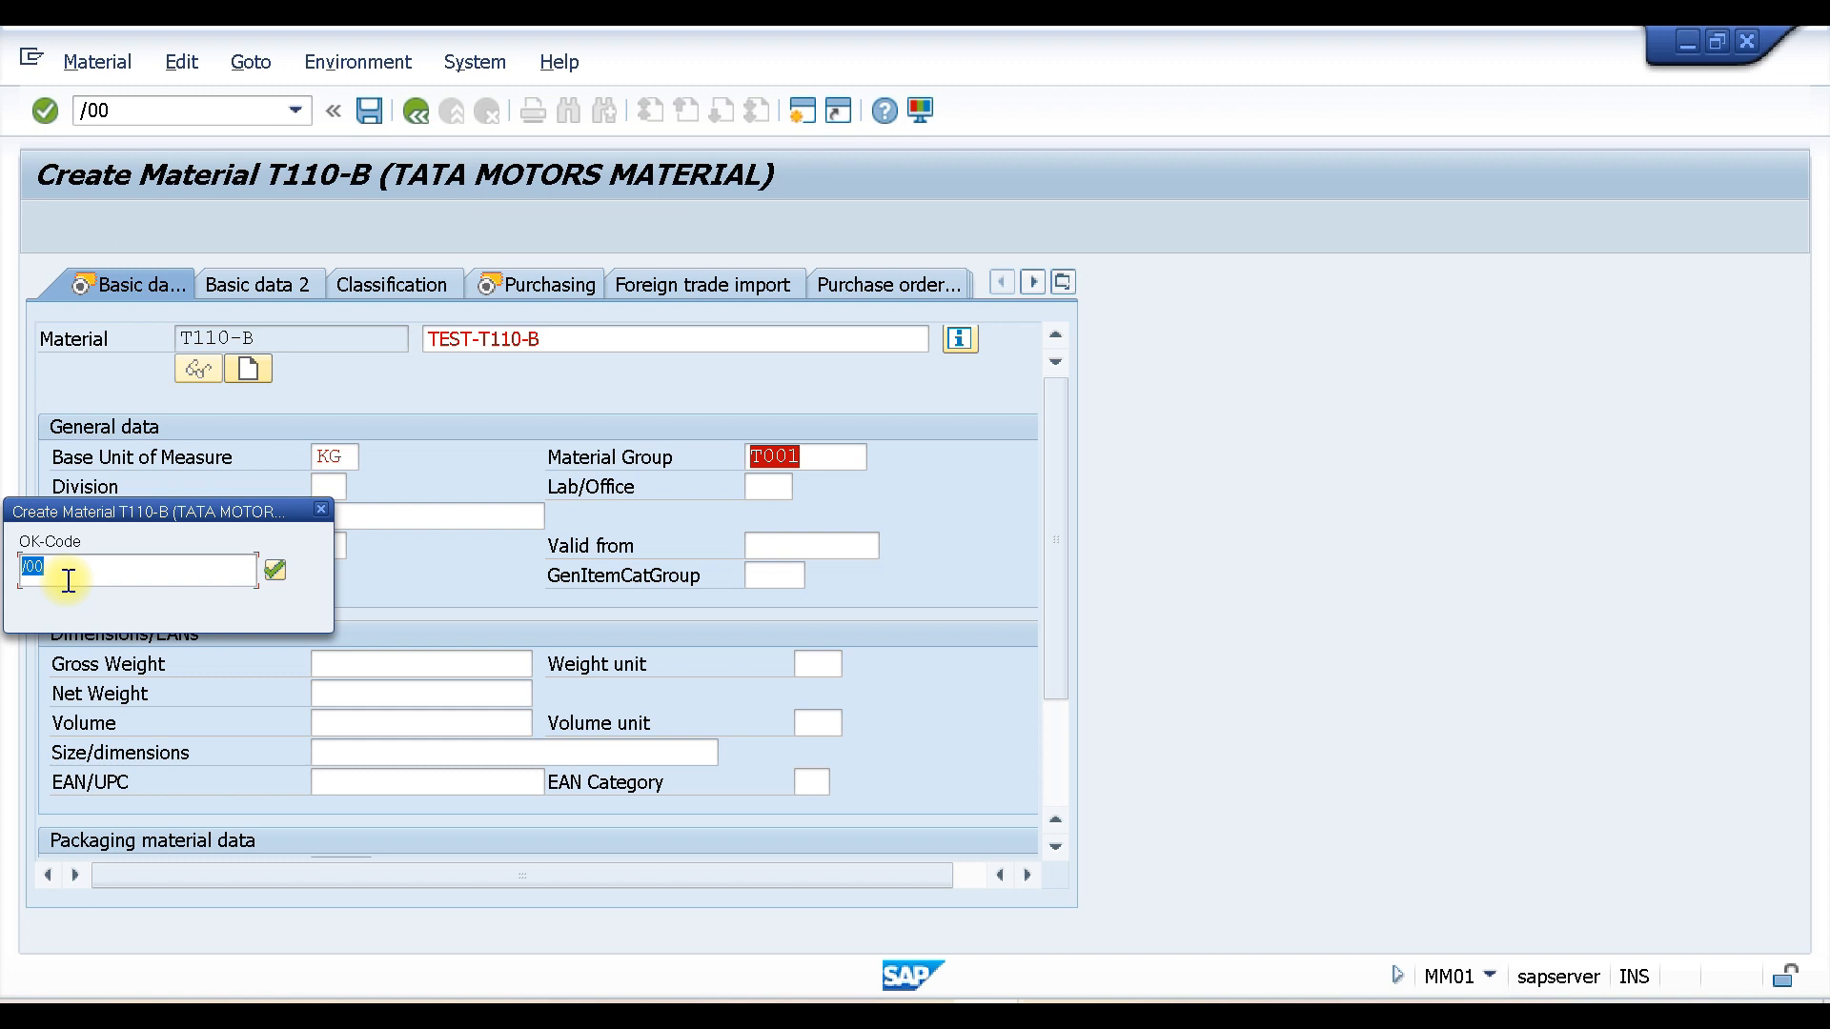
pyautogui.press('Return')
pyautogui.press('Return')
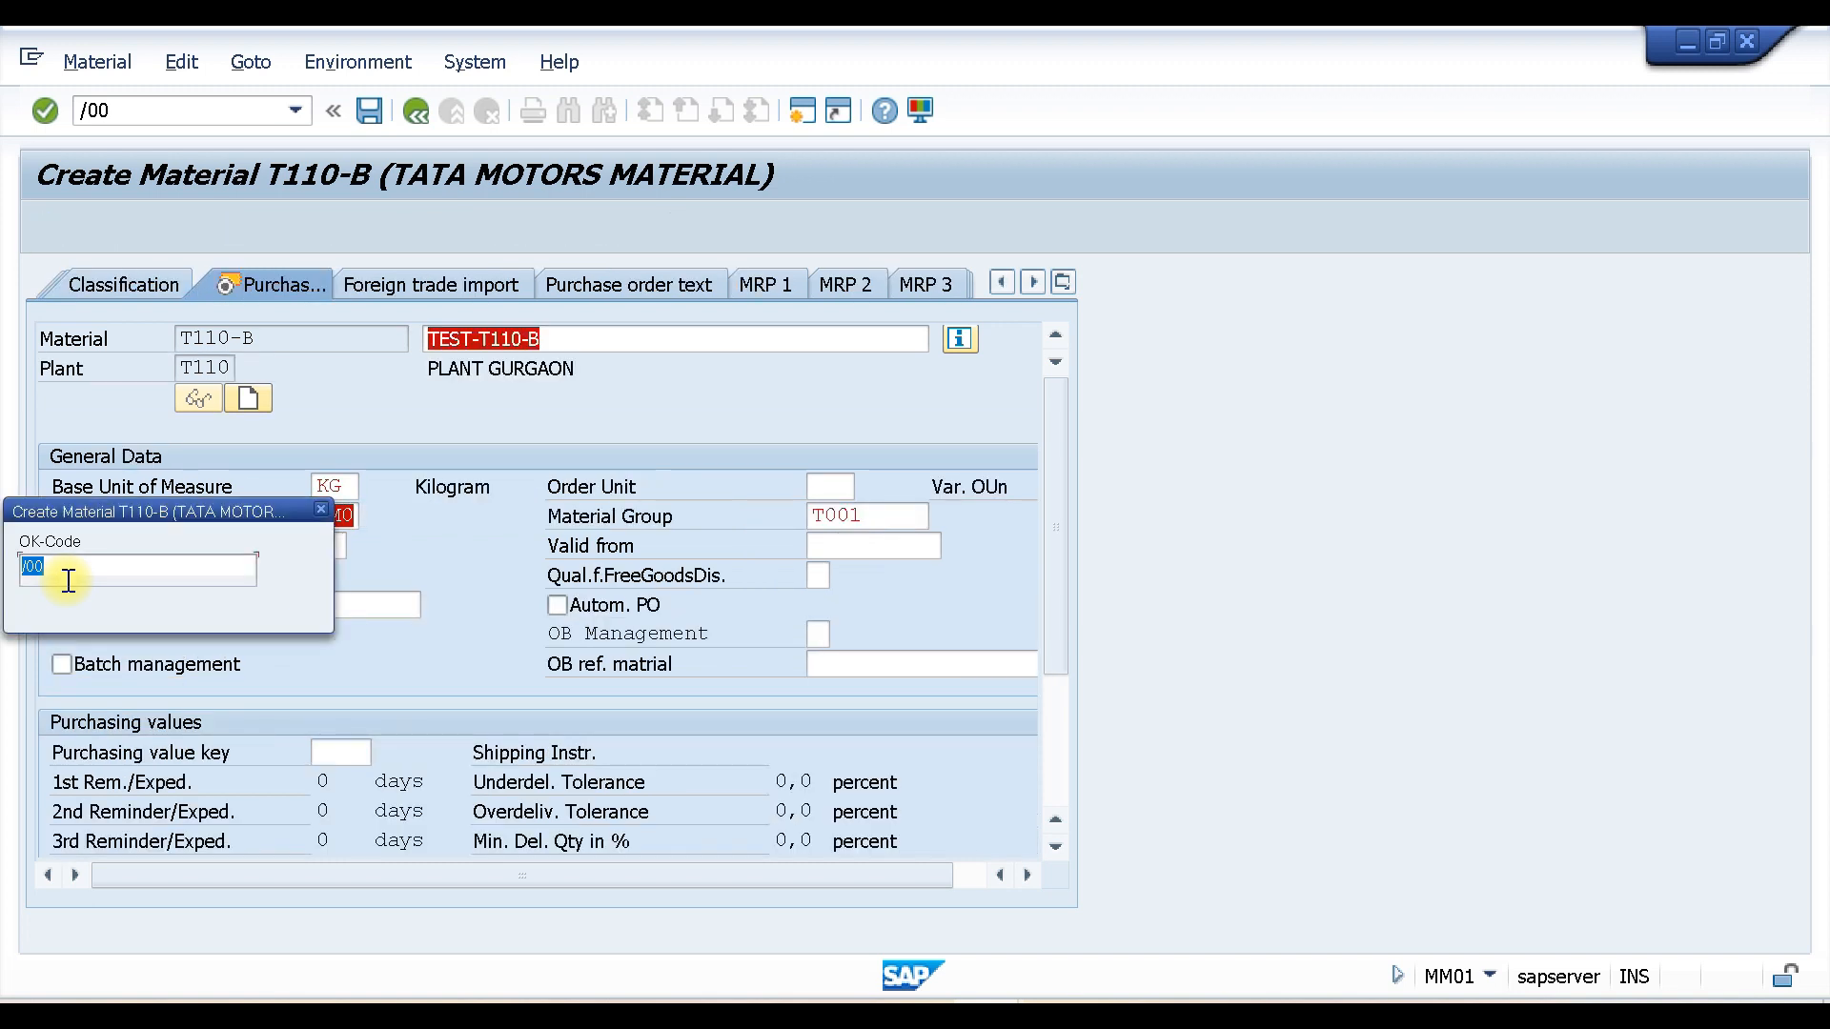
pyautogui.press('Return')
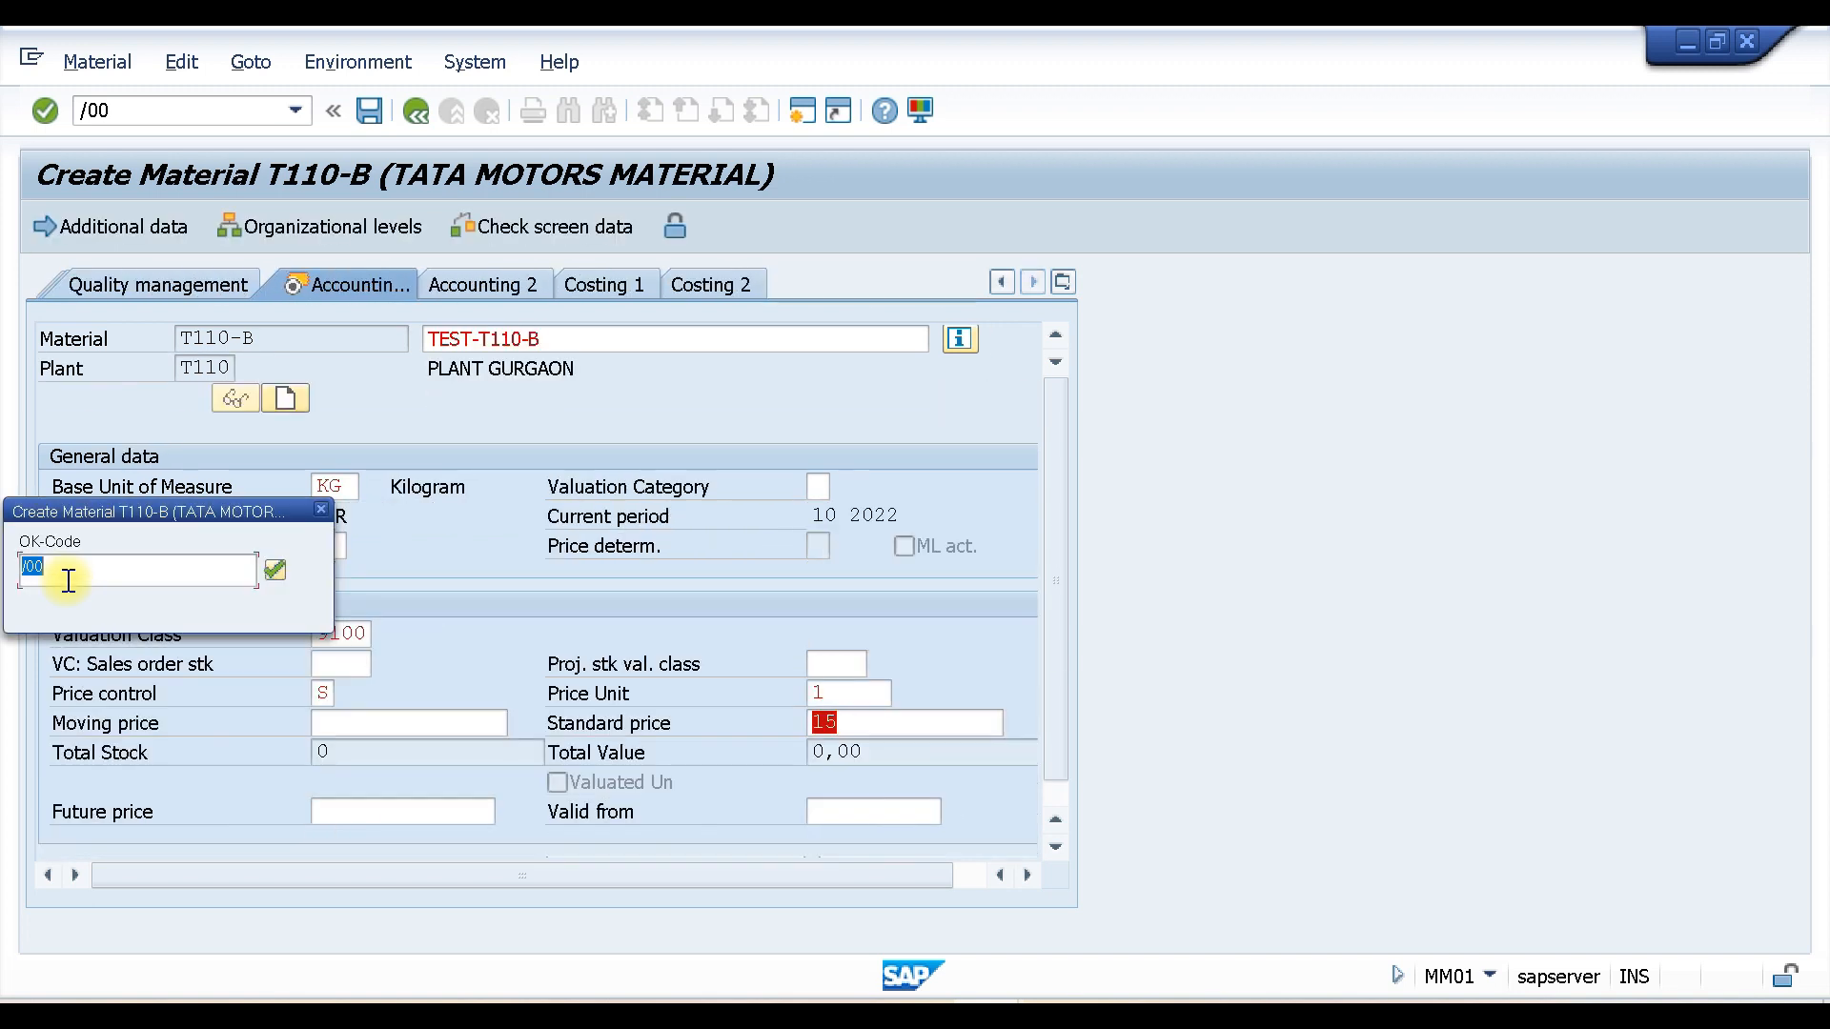
pyautogui.press('Return')
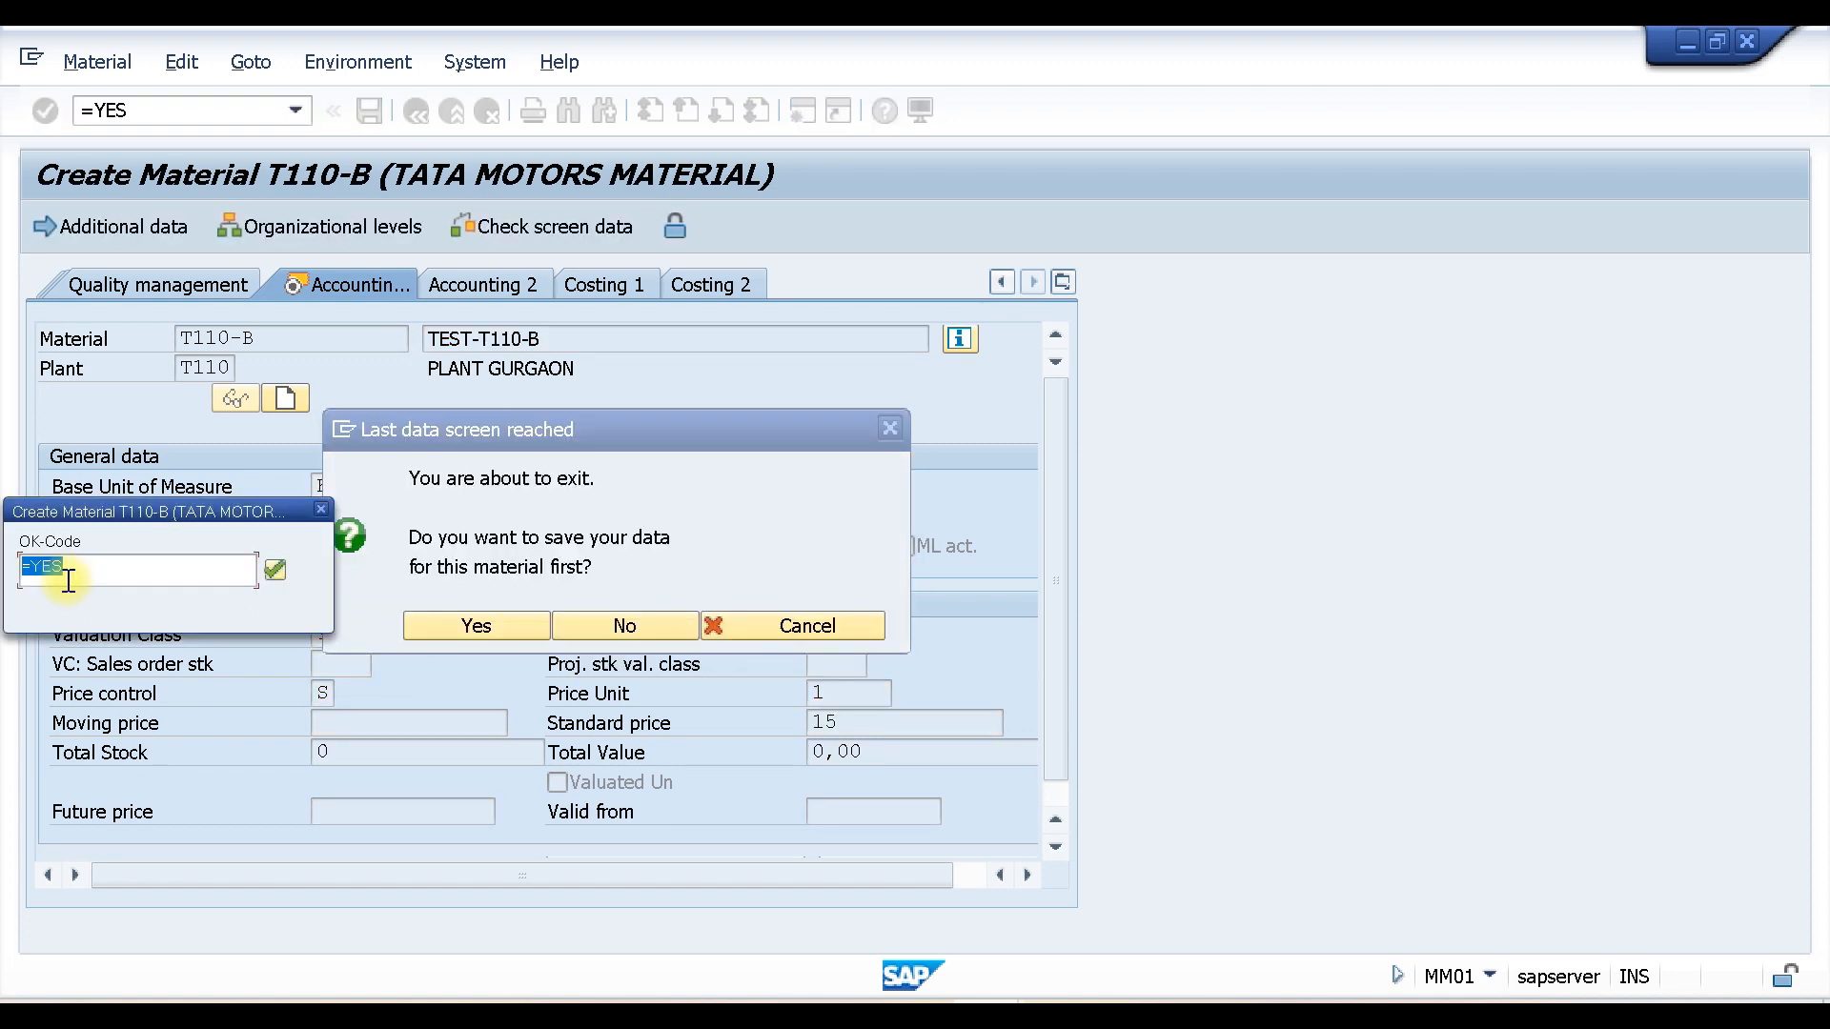
# Step: Confirm saving material T110-B, and return to the newest T110 session in the session overview
pyautogui.click(275, 572)
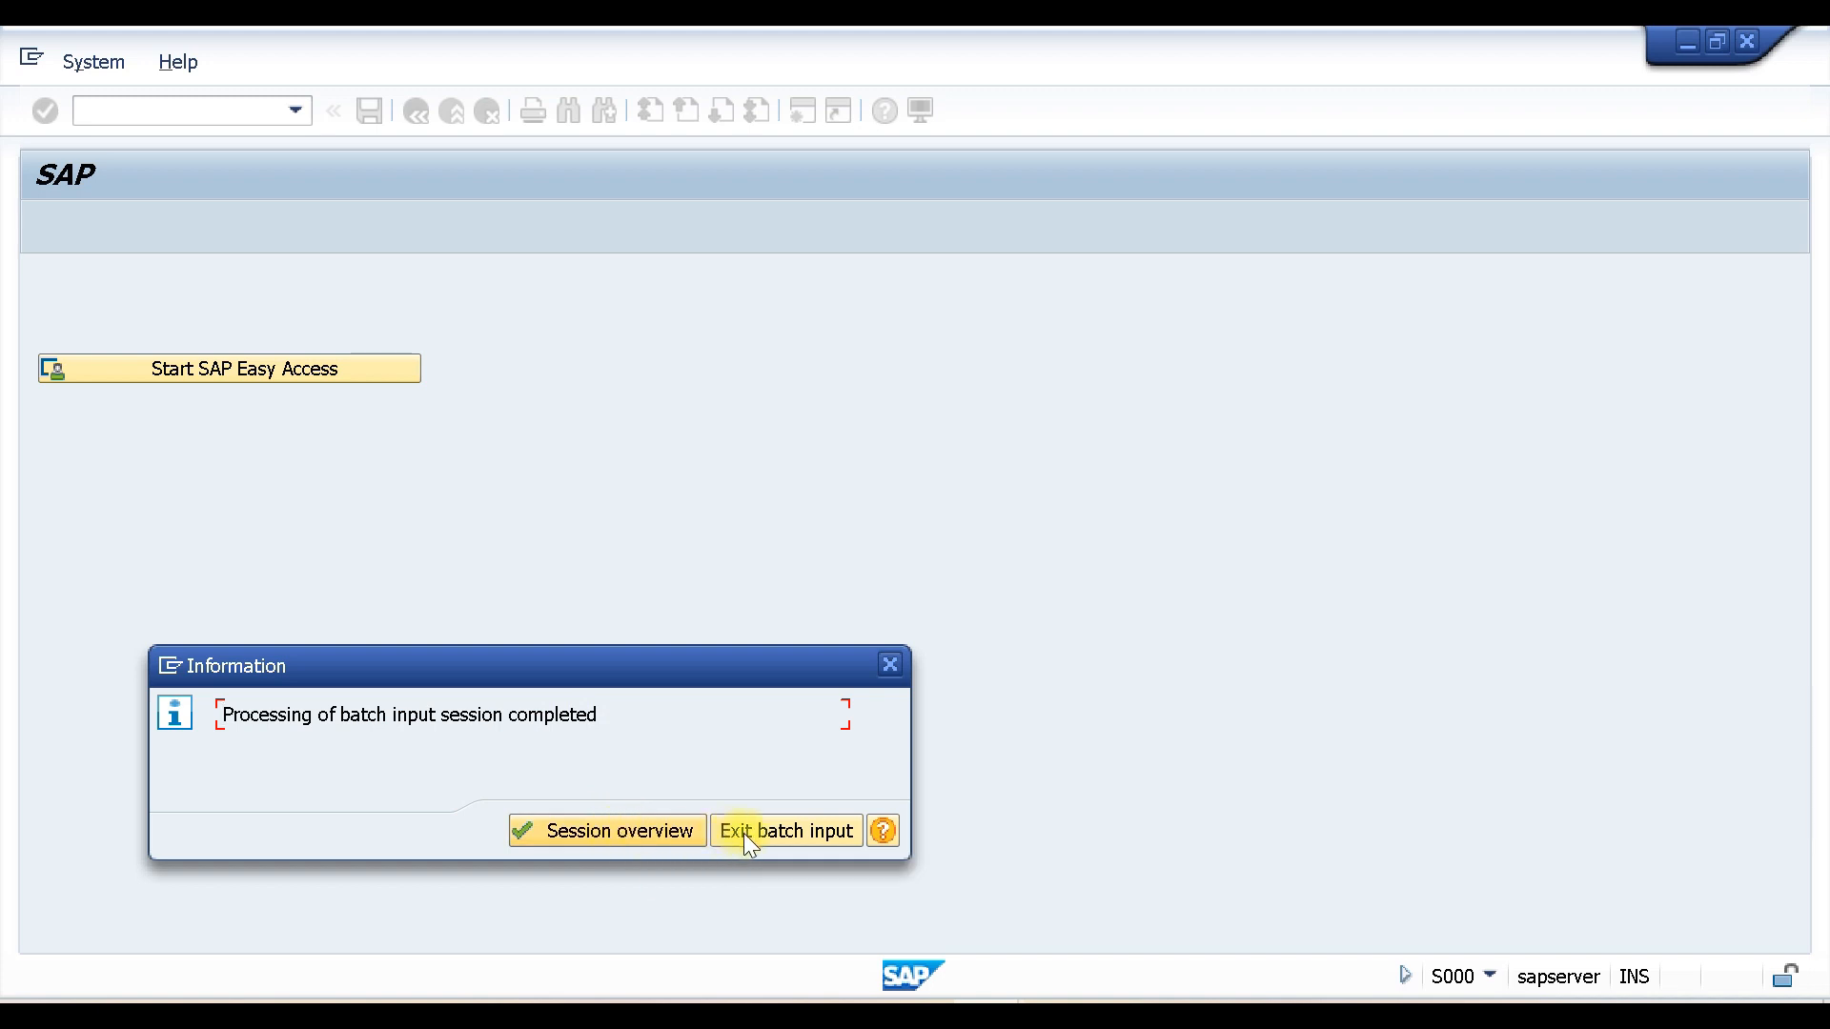
pyautogui.click(557, 826)
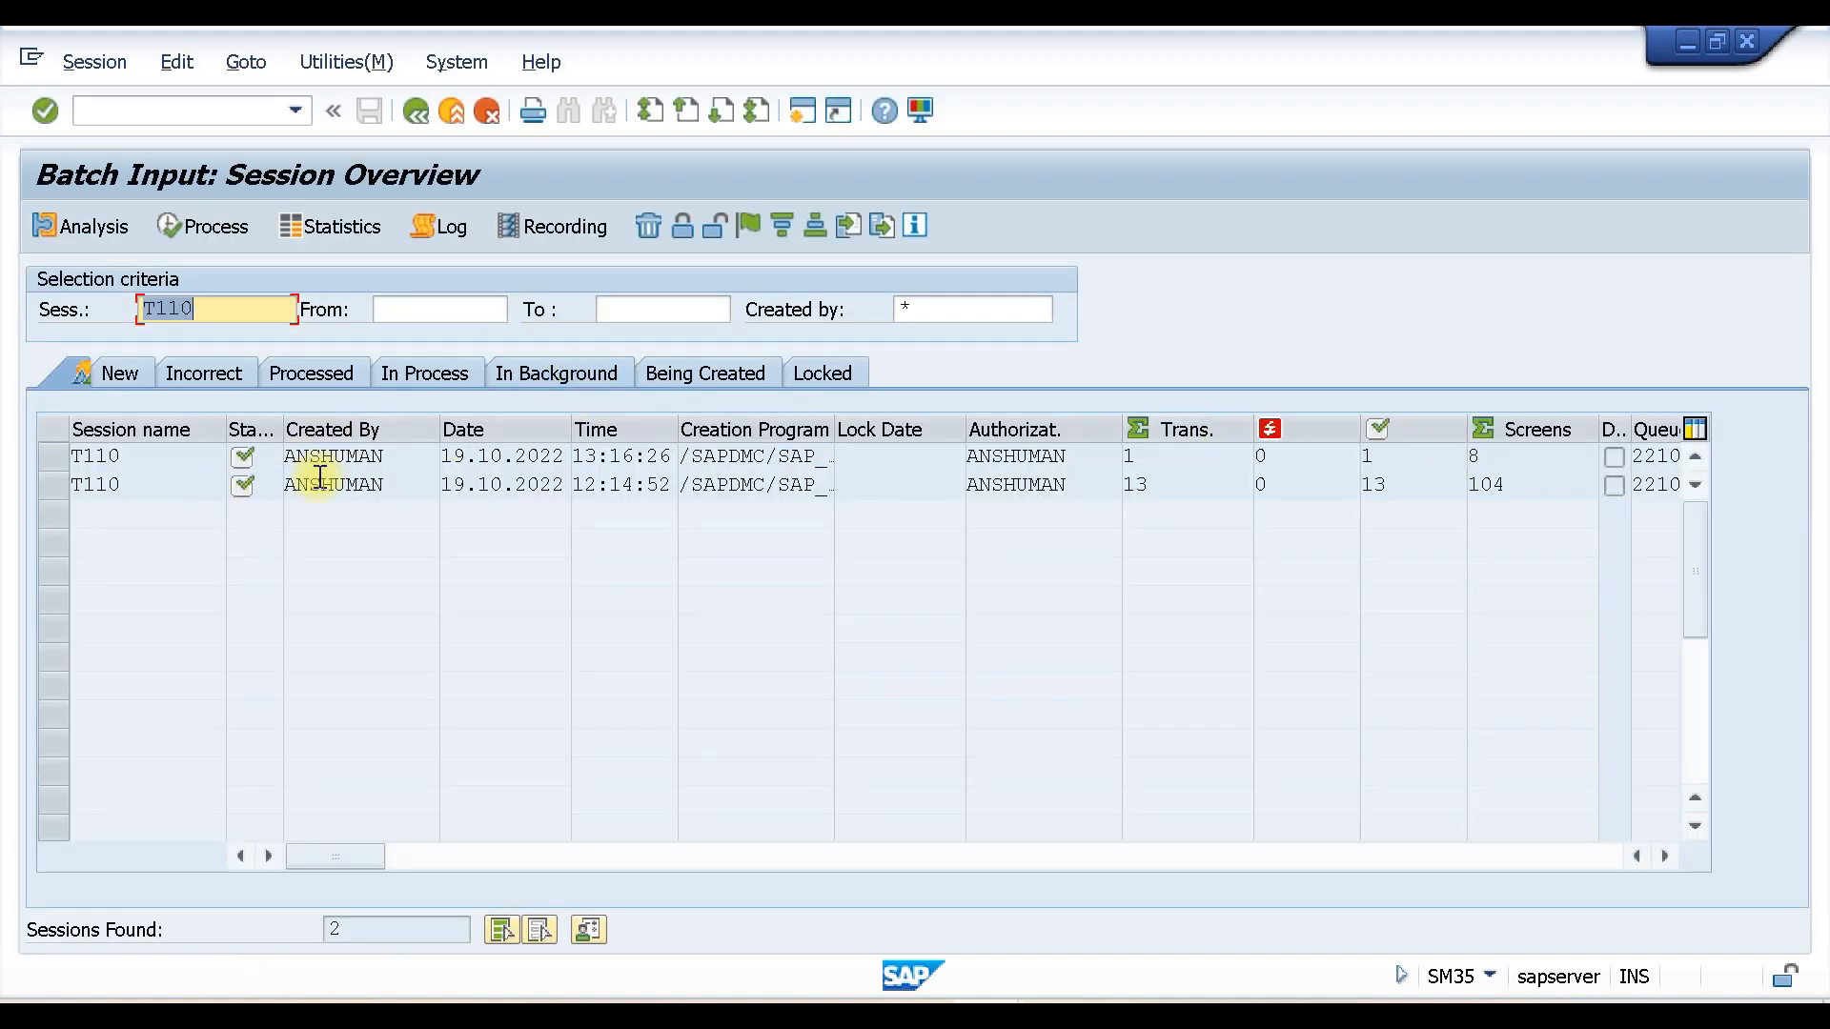
pyautogui.click(105, 454)
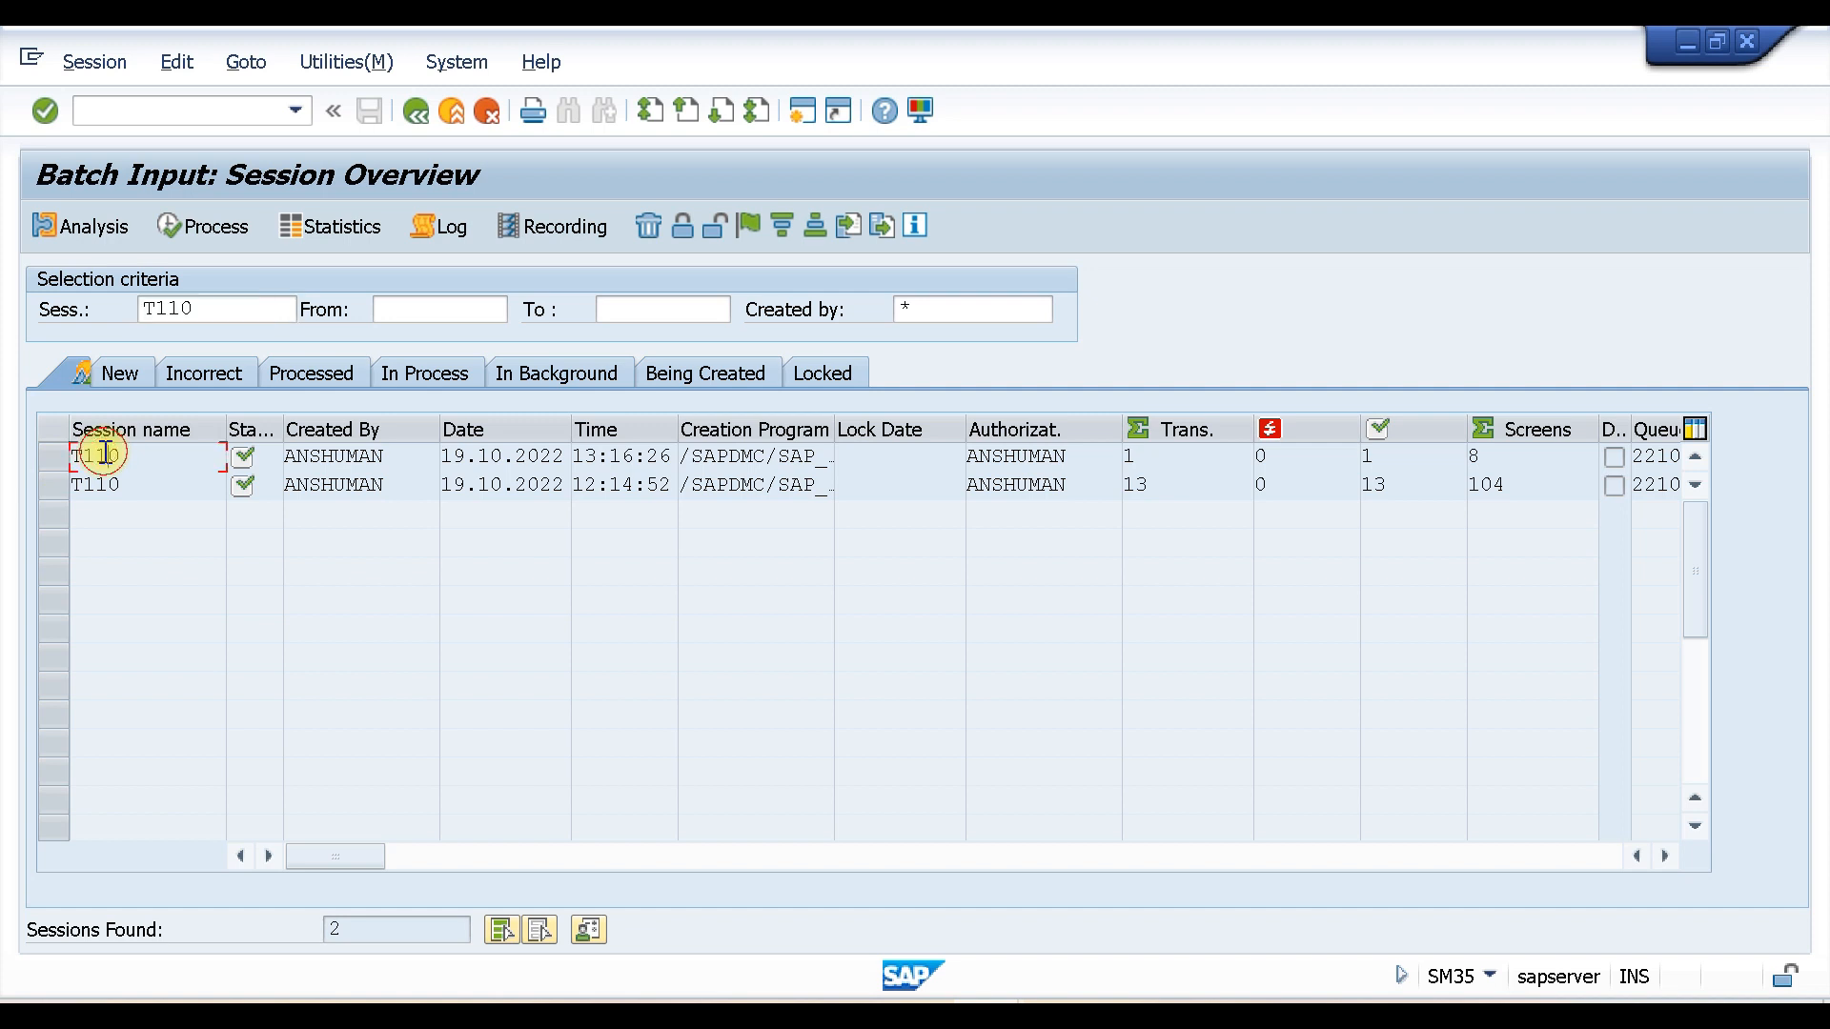
# Step: Review the analysis of the newest T110 session, and of the older T110 session below it
pyautogui.doubleClick(84, 456)
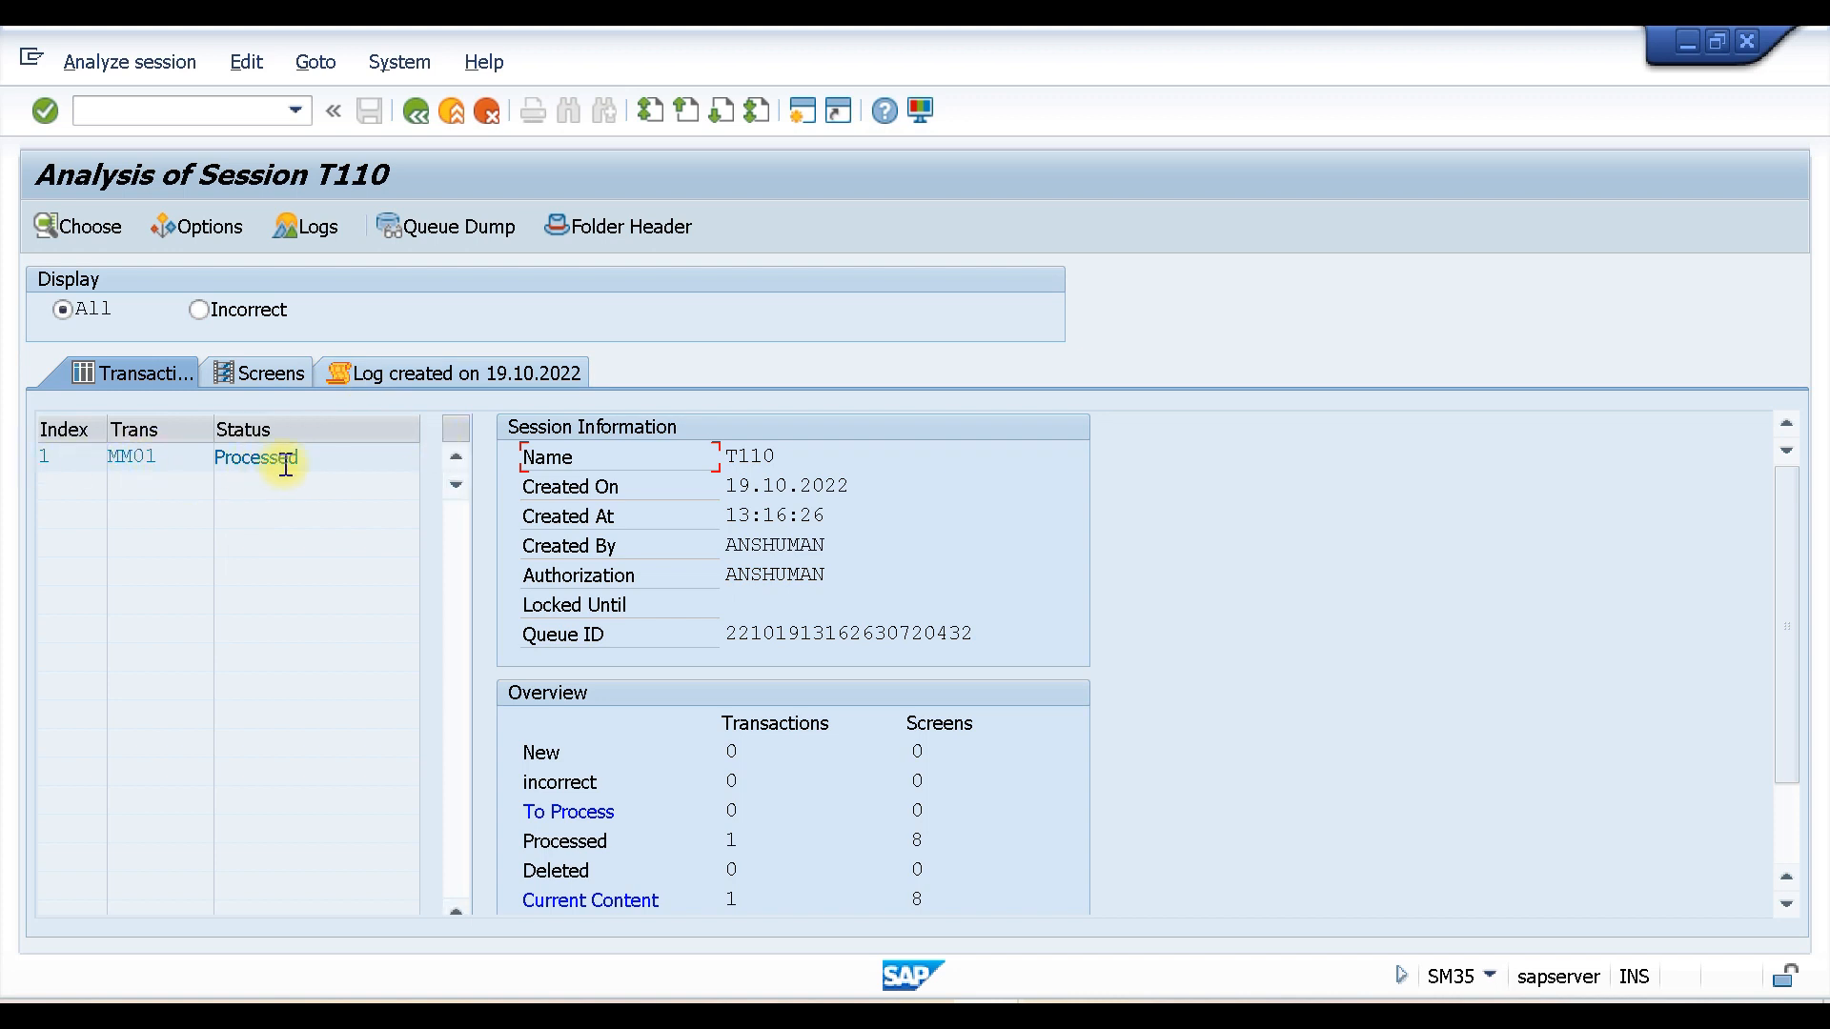
pyautogui.click(412, 113)
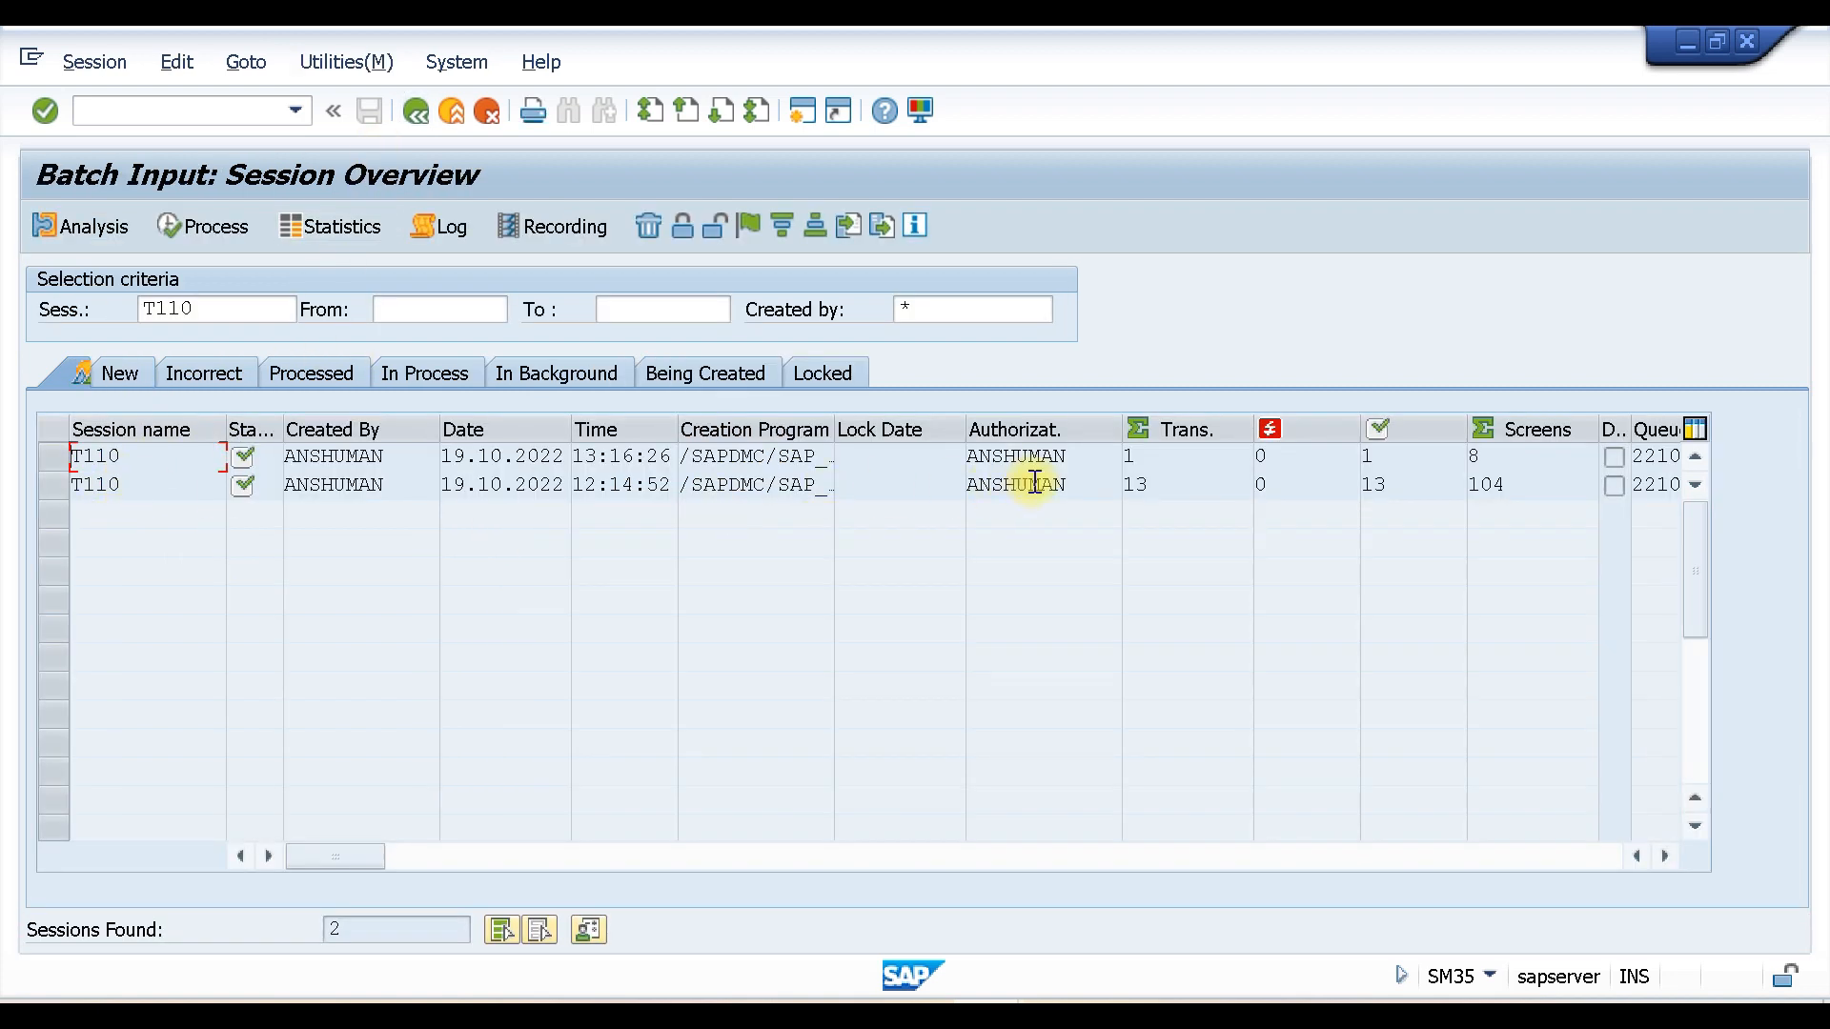
pyautogui.doubleClick(100, 488)
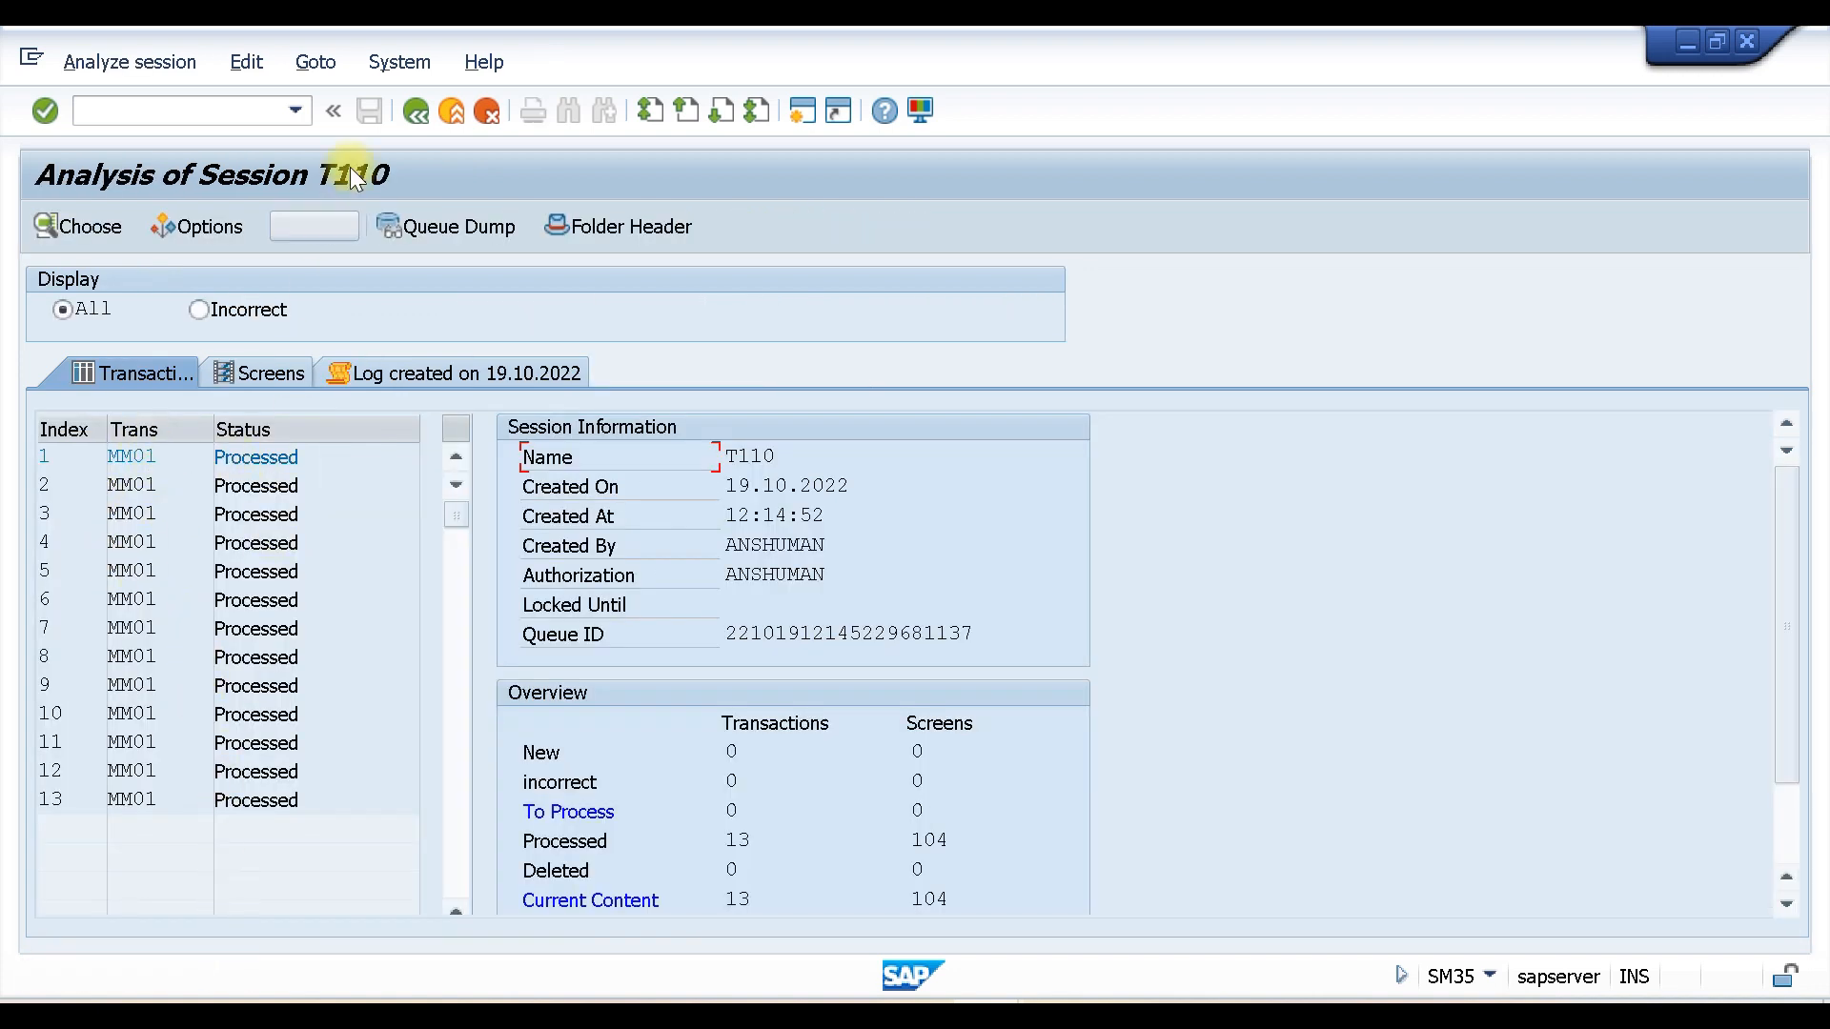
pyautogui.press('F3')
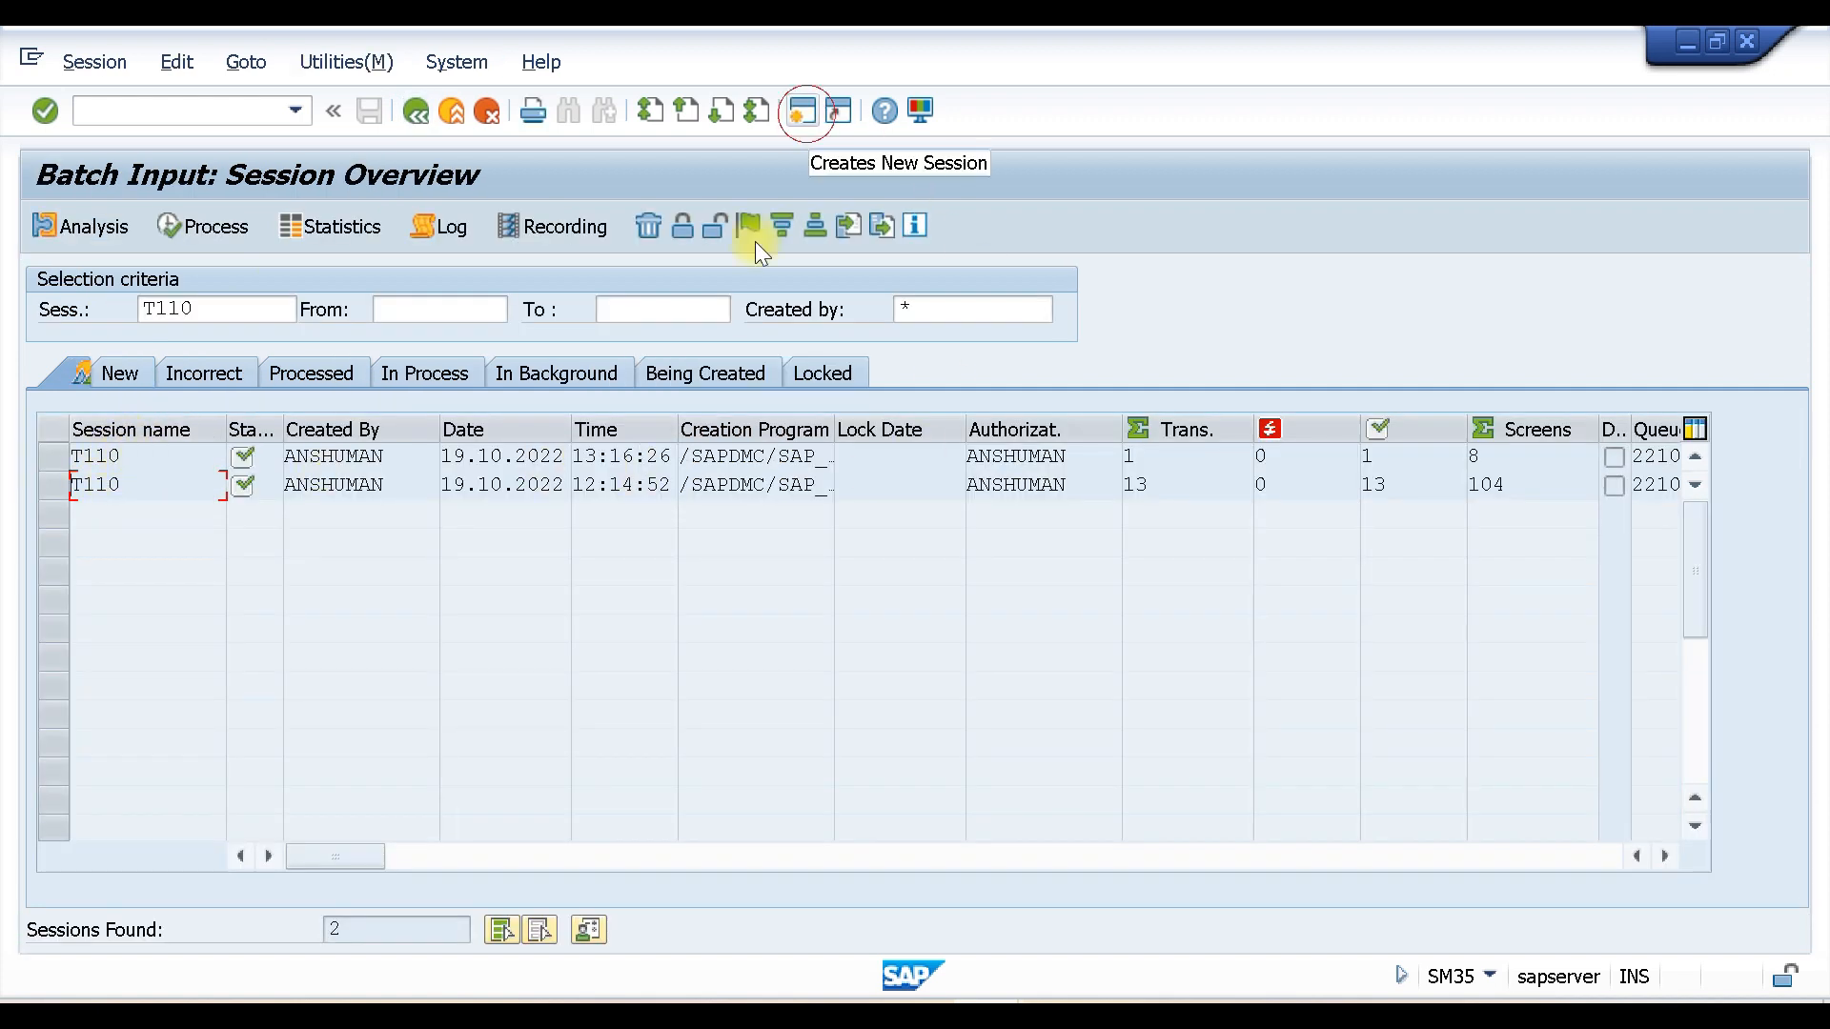
# Step: Open SE16N in a new SAP window and display the MARA table entries for materials created on 19.10.2022
pyautogui.press('F3')
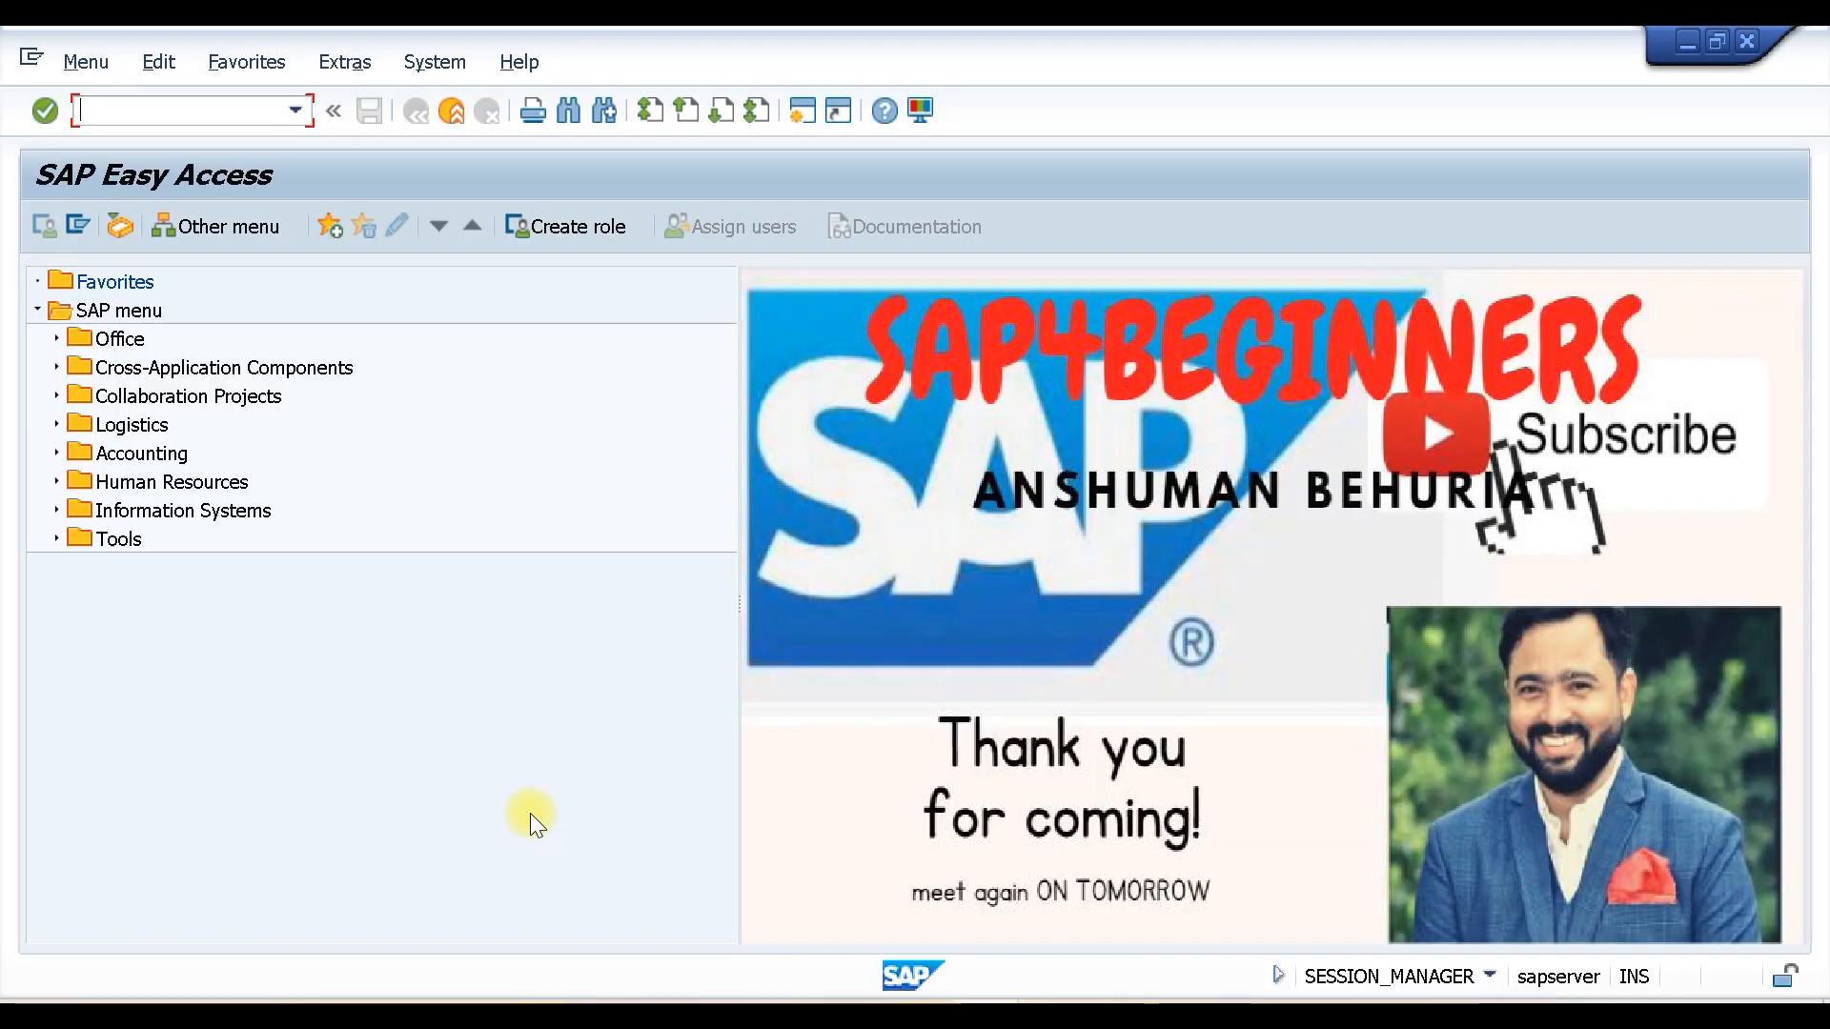
pyautogui.write('SE16N')
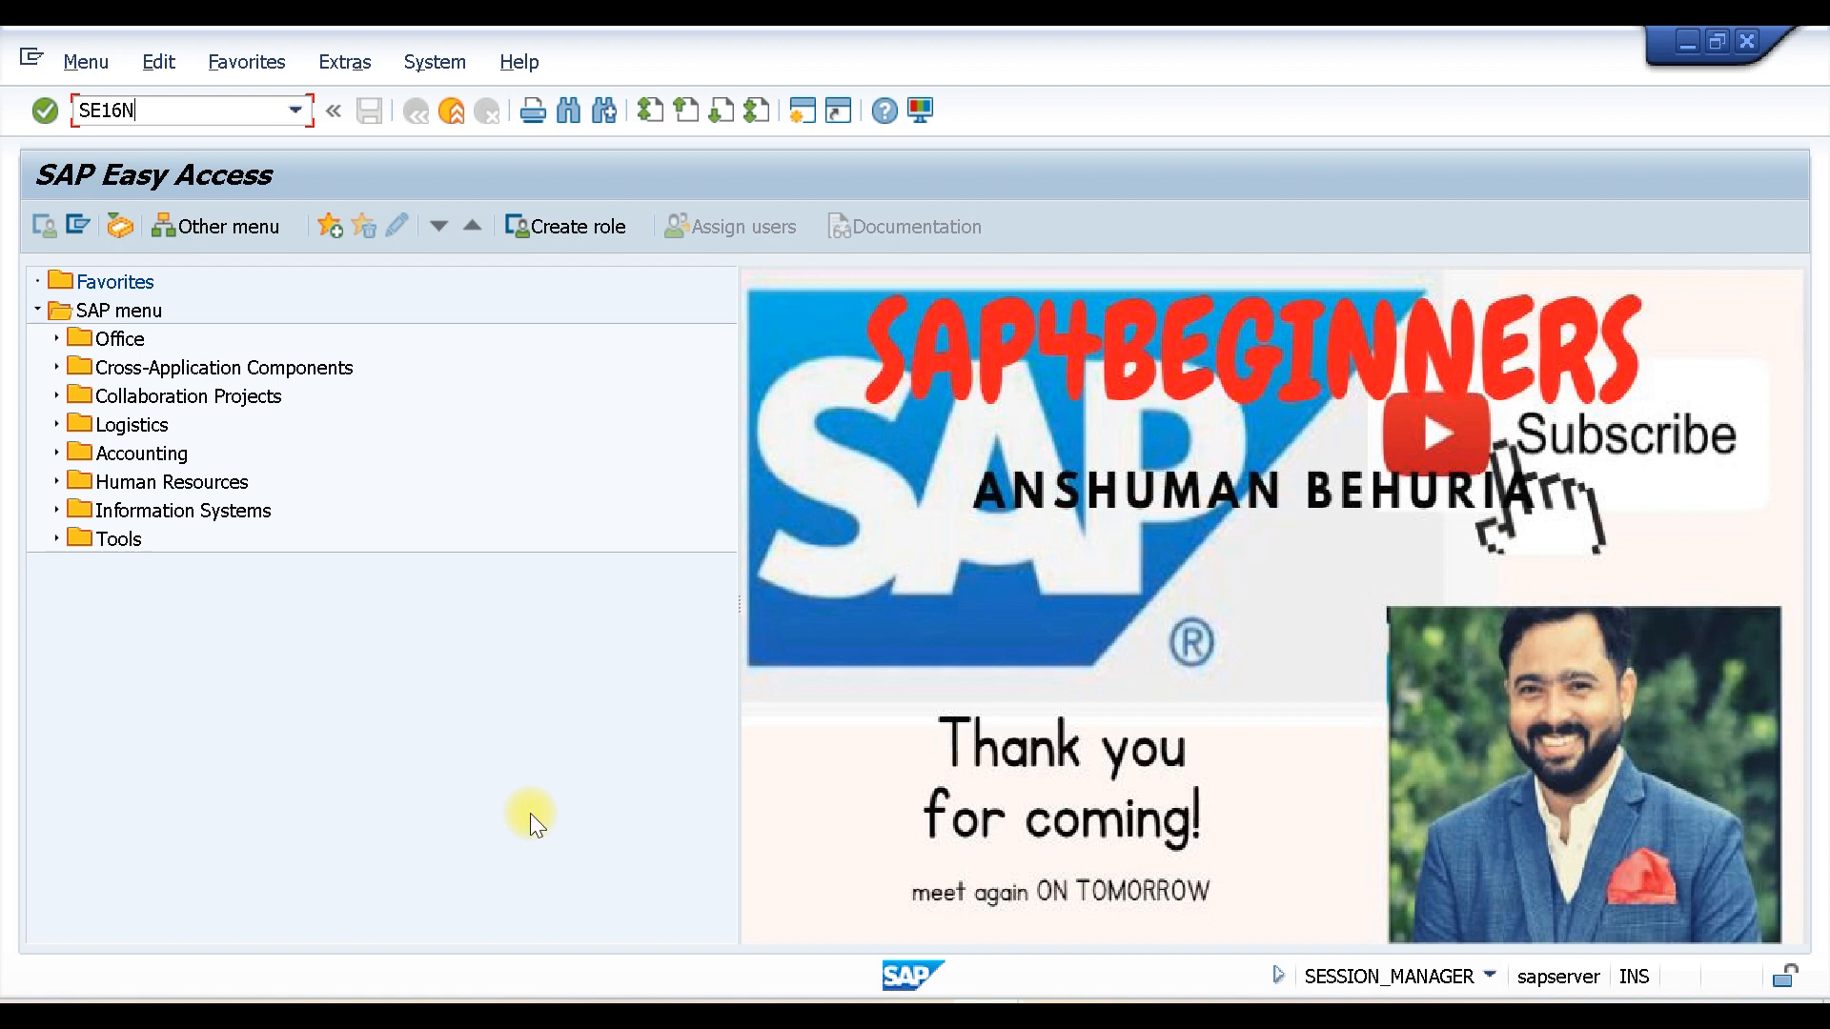
pyautogui.press('Return')
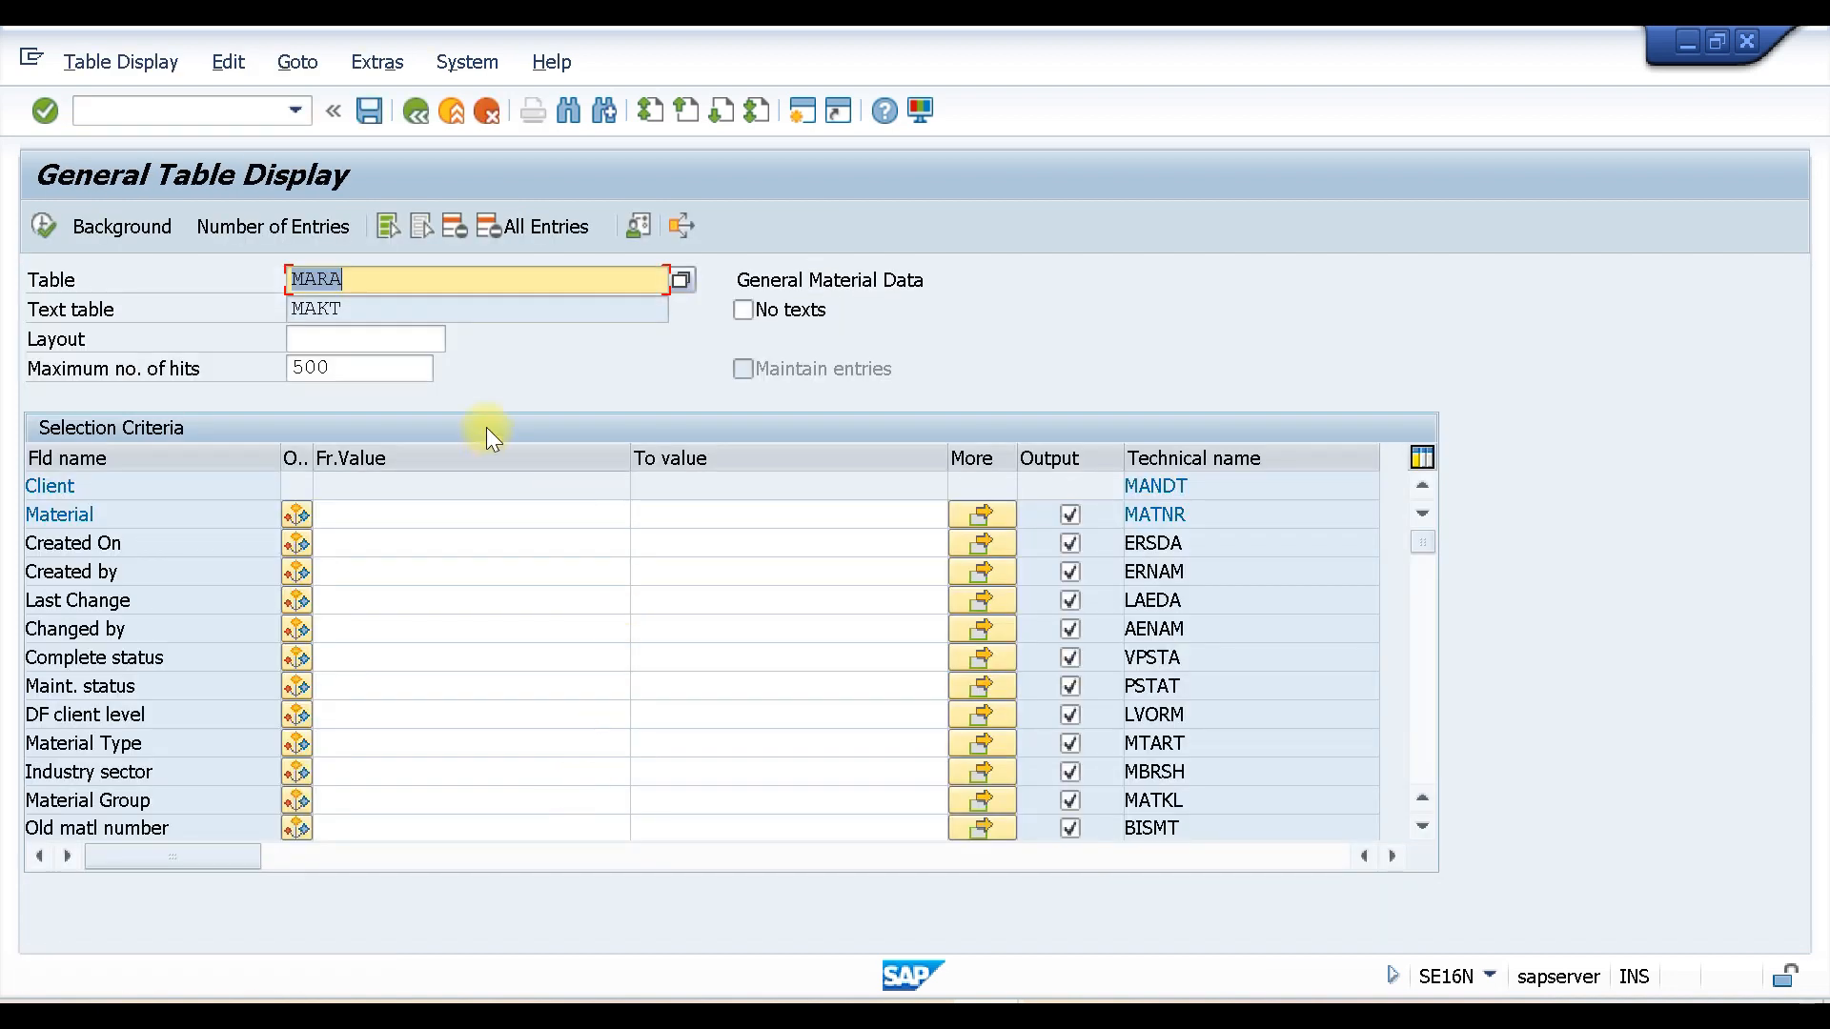
pyautogui.click(391, 513)
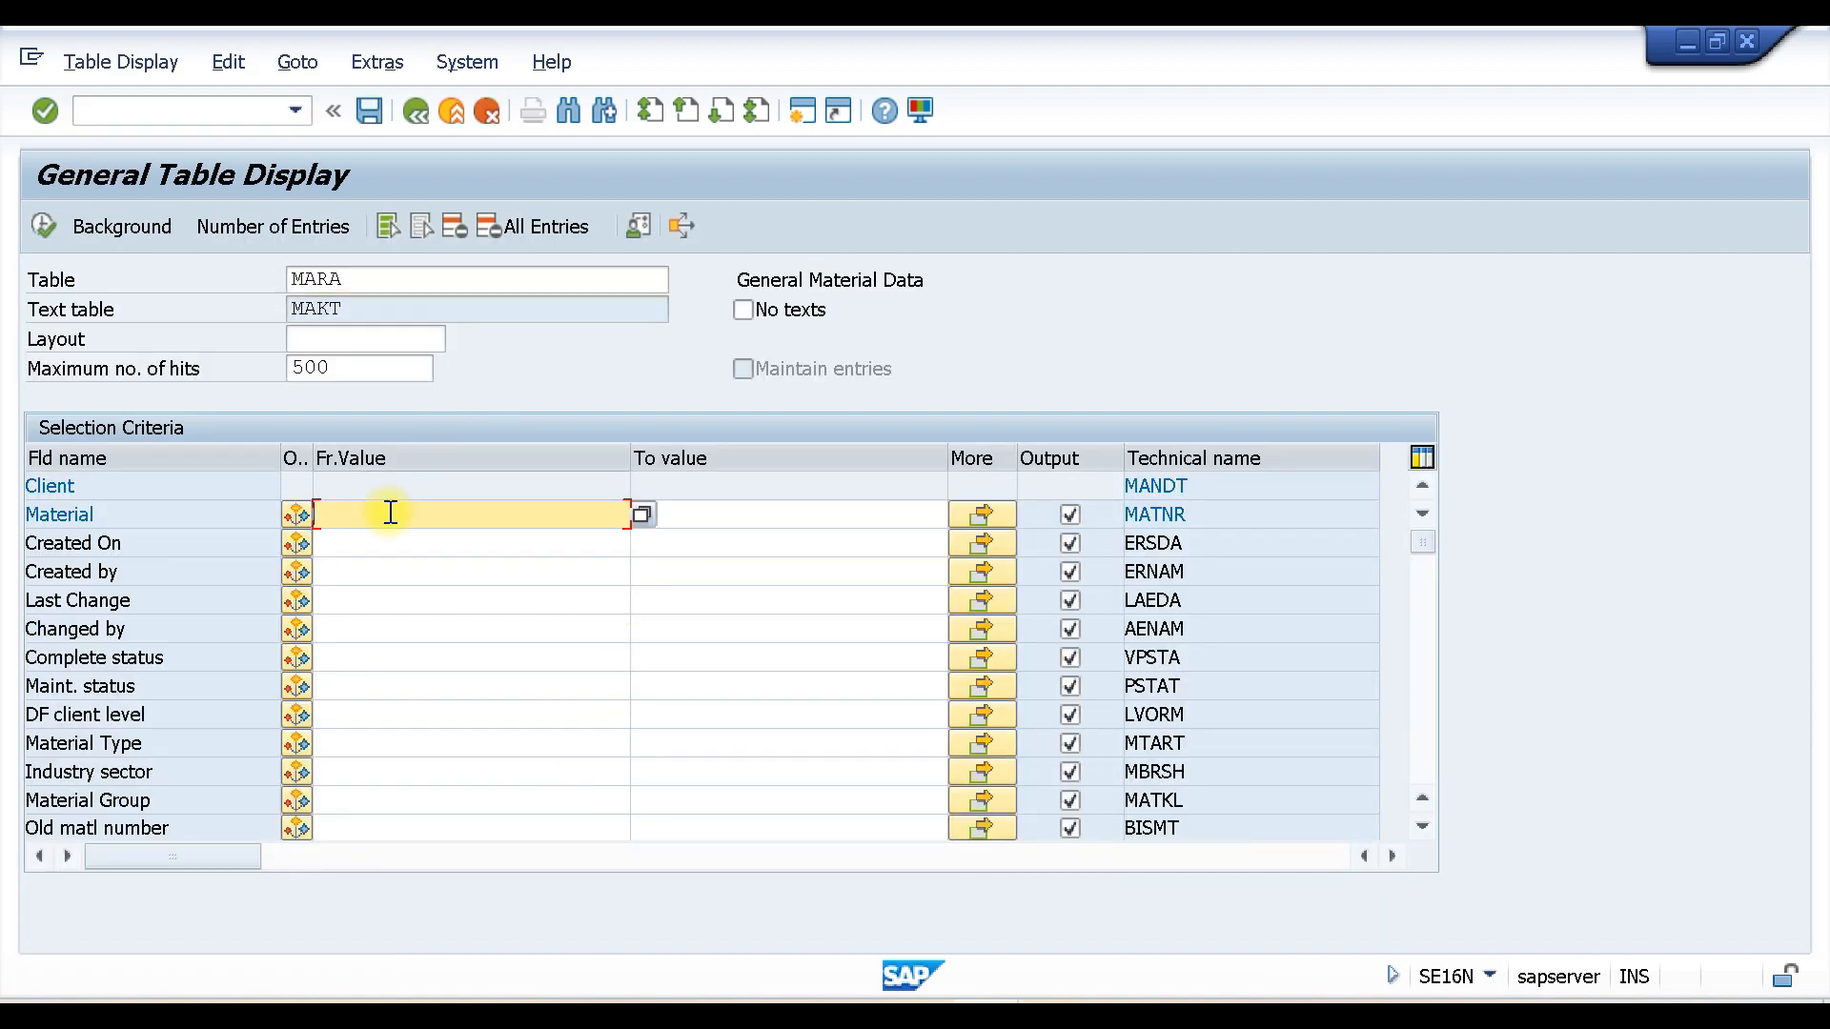
pyautogui.click(381, 544)
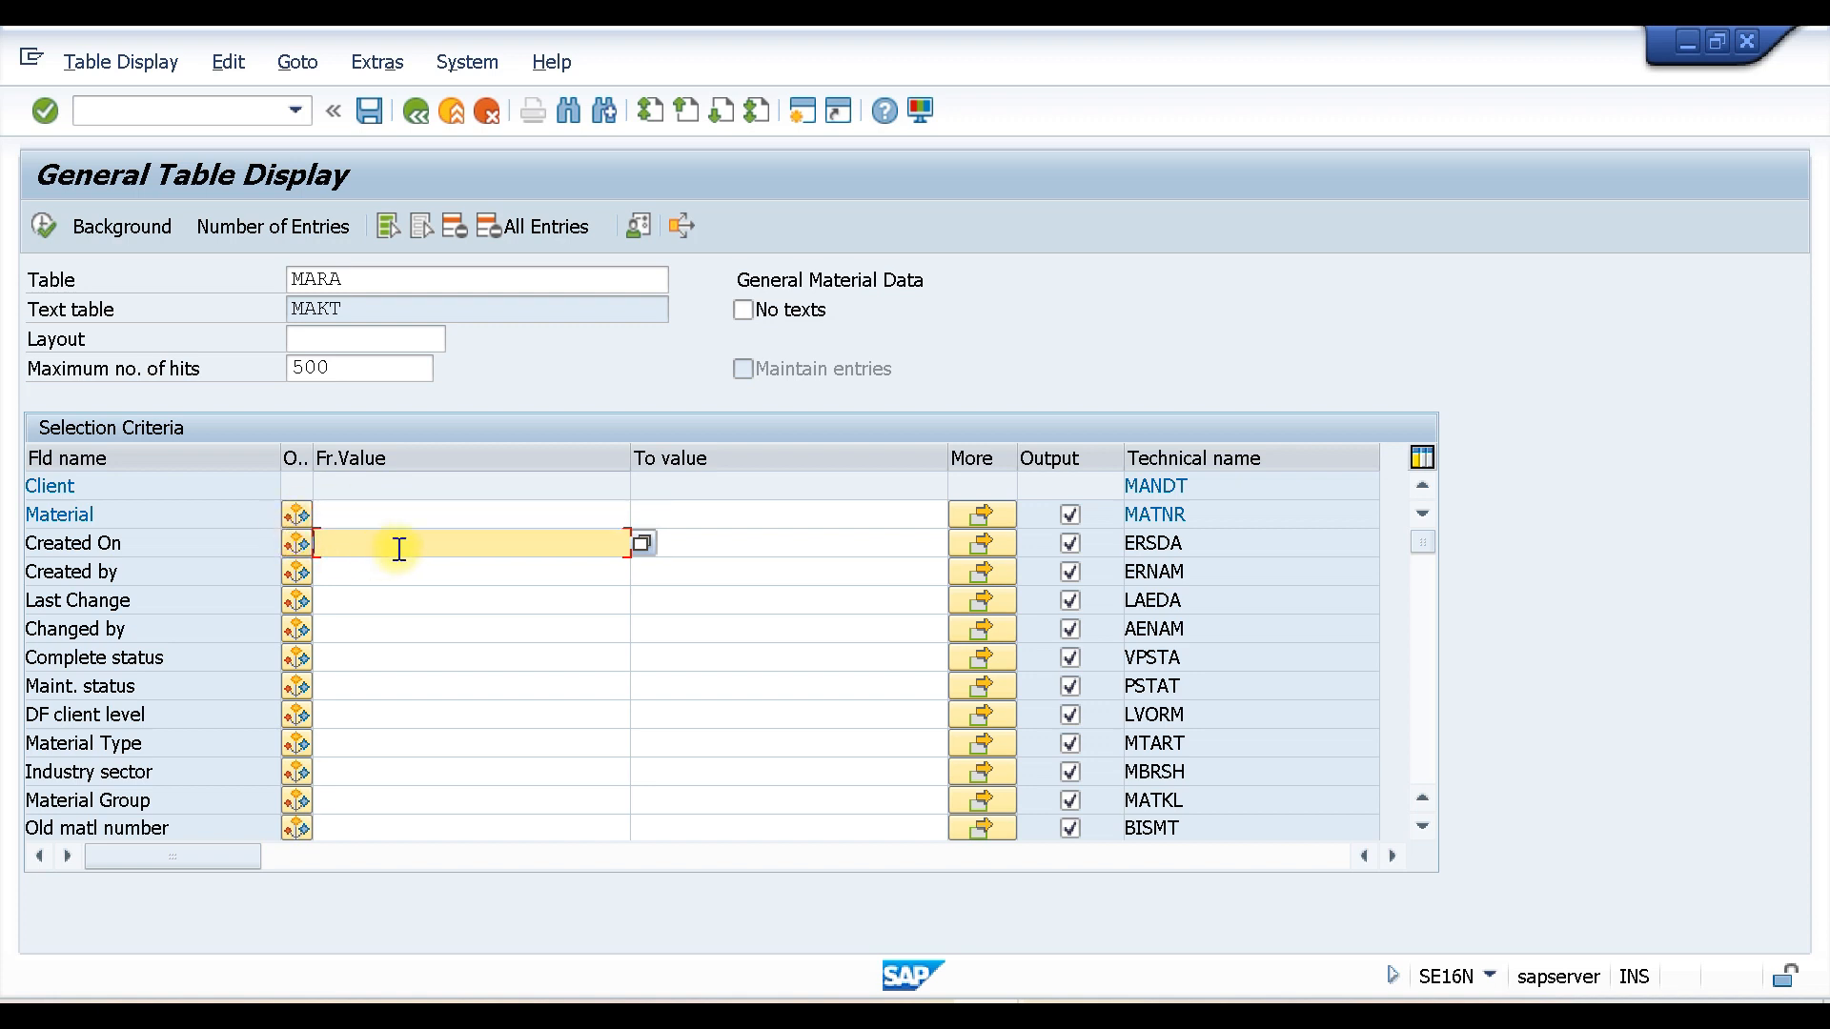
pyautogui.click(399, 550)
pyautogui.click(347, 94)
pyautogui.click(42, 222)
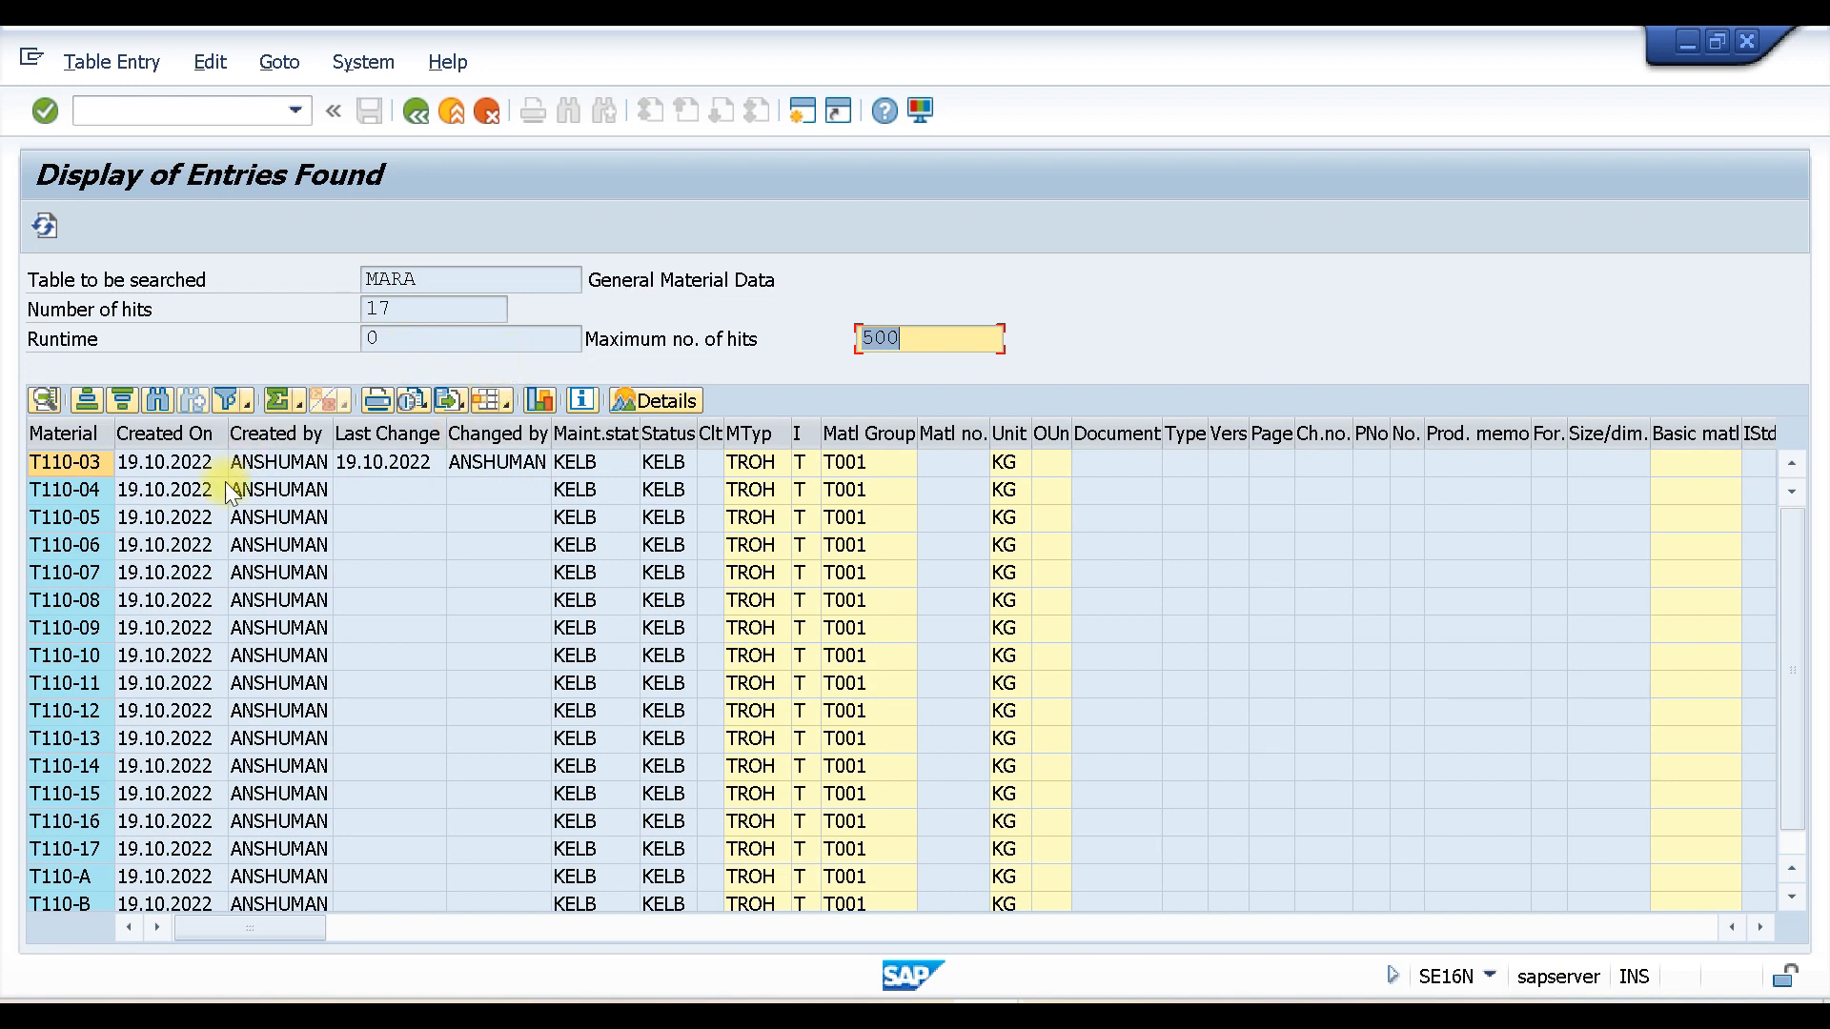
# Step: Examine the uploaded T110 materials in the MARA list, and highlight the T110-B record to check its further columns
pyautogui.scroll(-1, 197, 477)
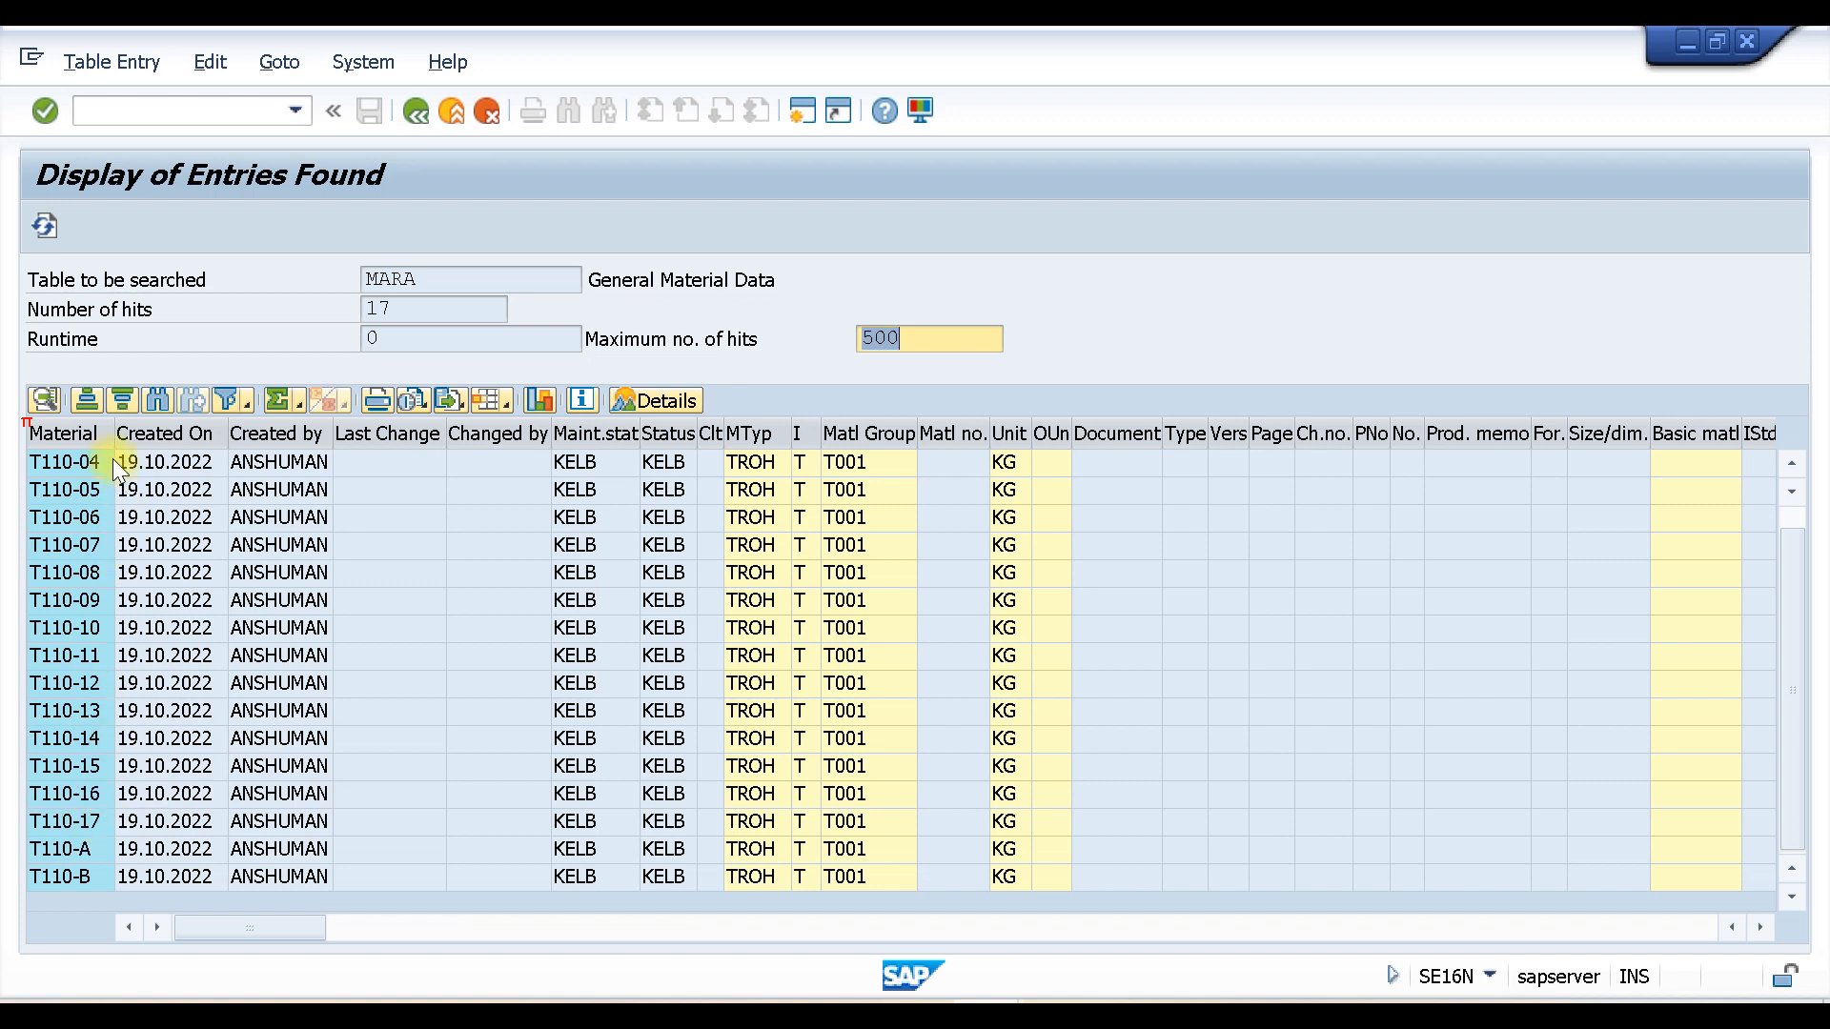
pyautogui.scroll(1, 126, 799)
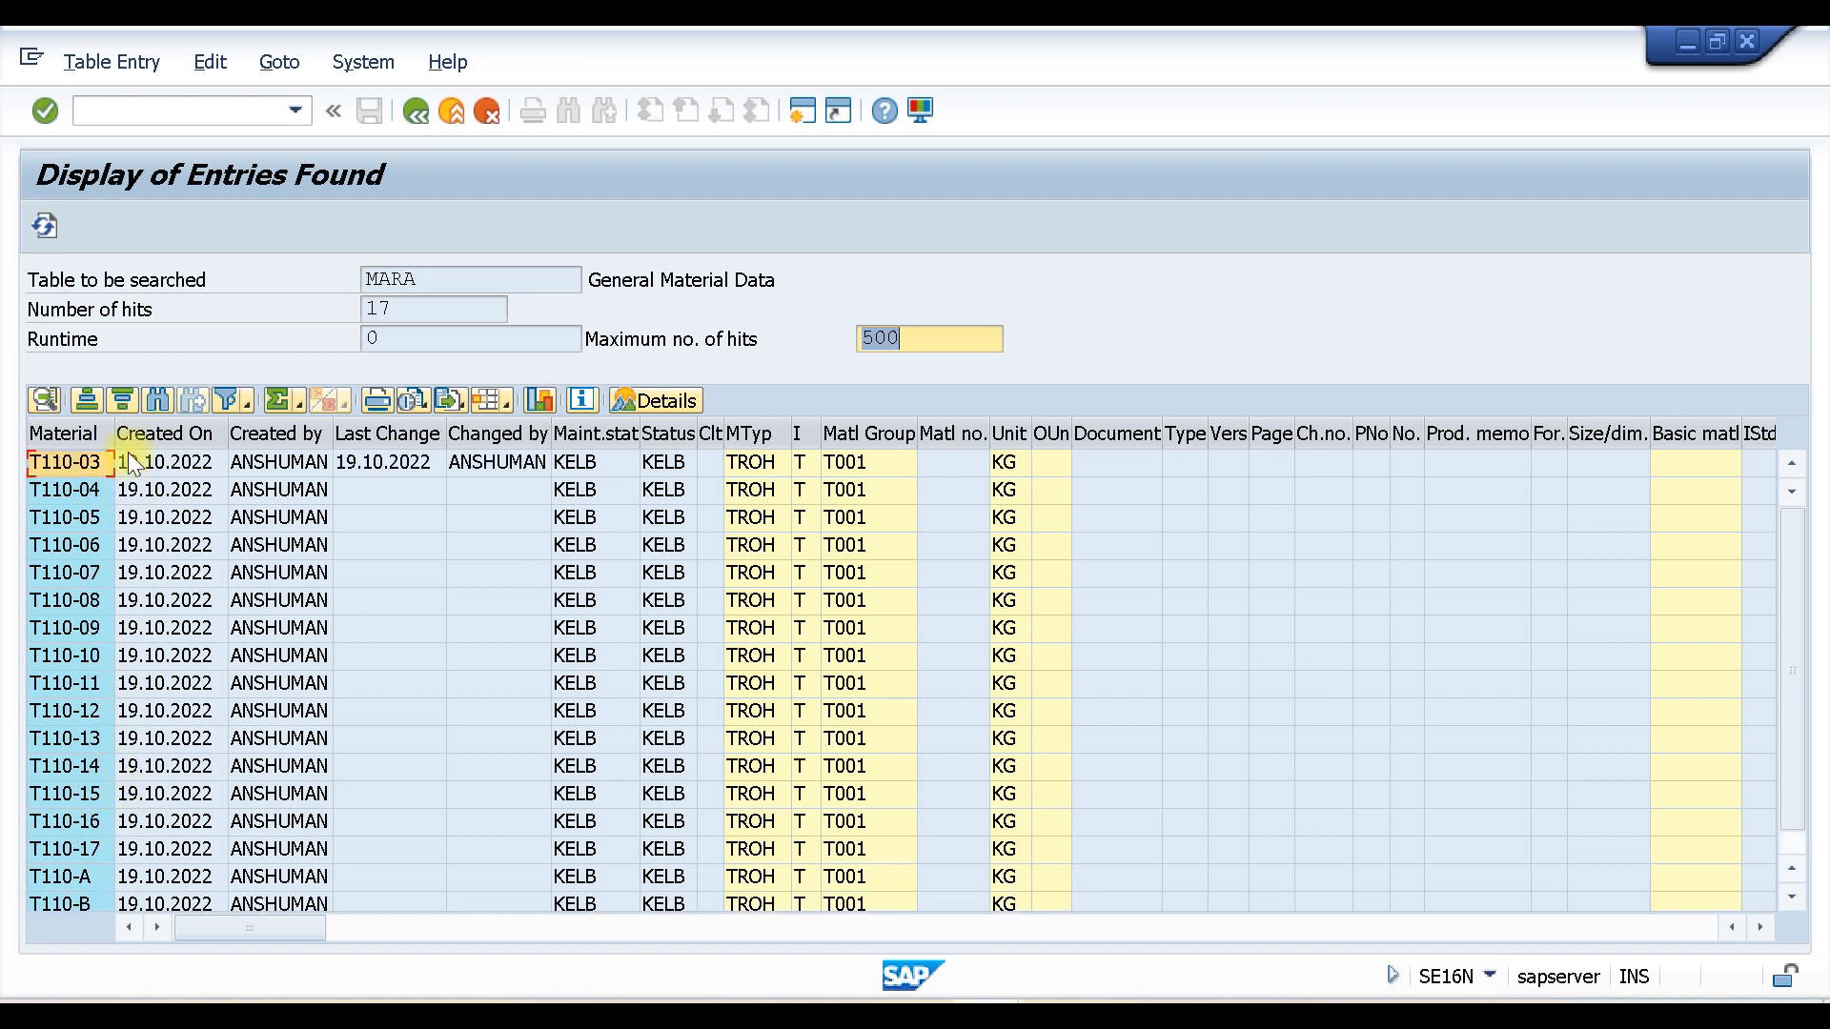
pyautogui.scroll(-1, 153, 838)
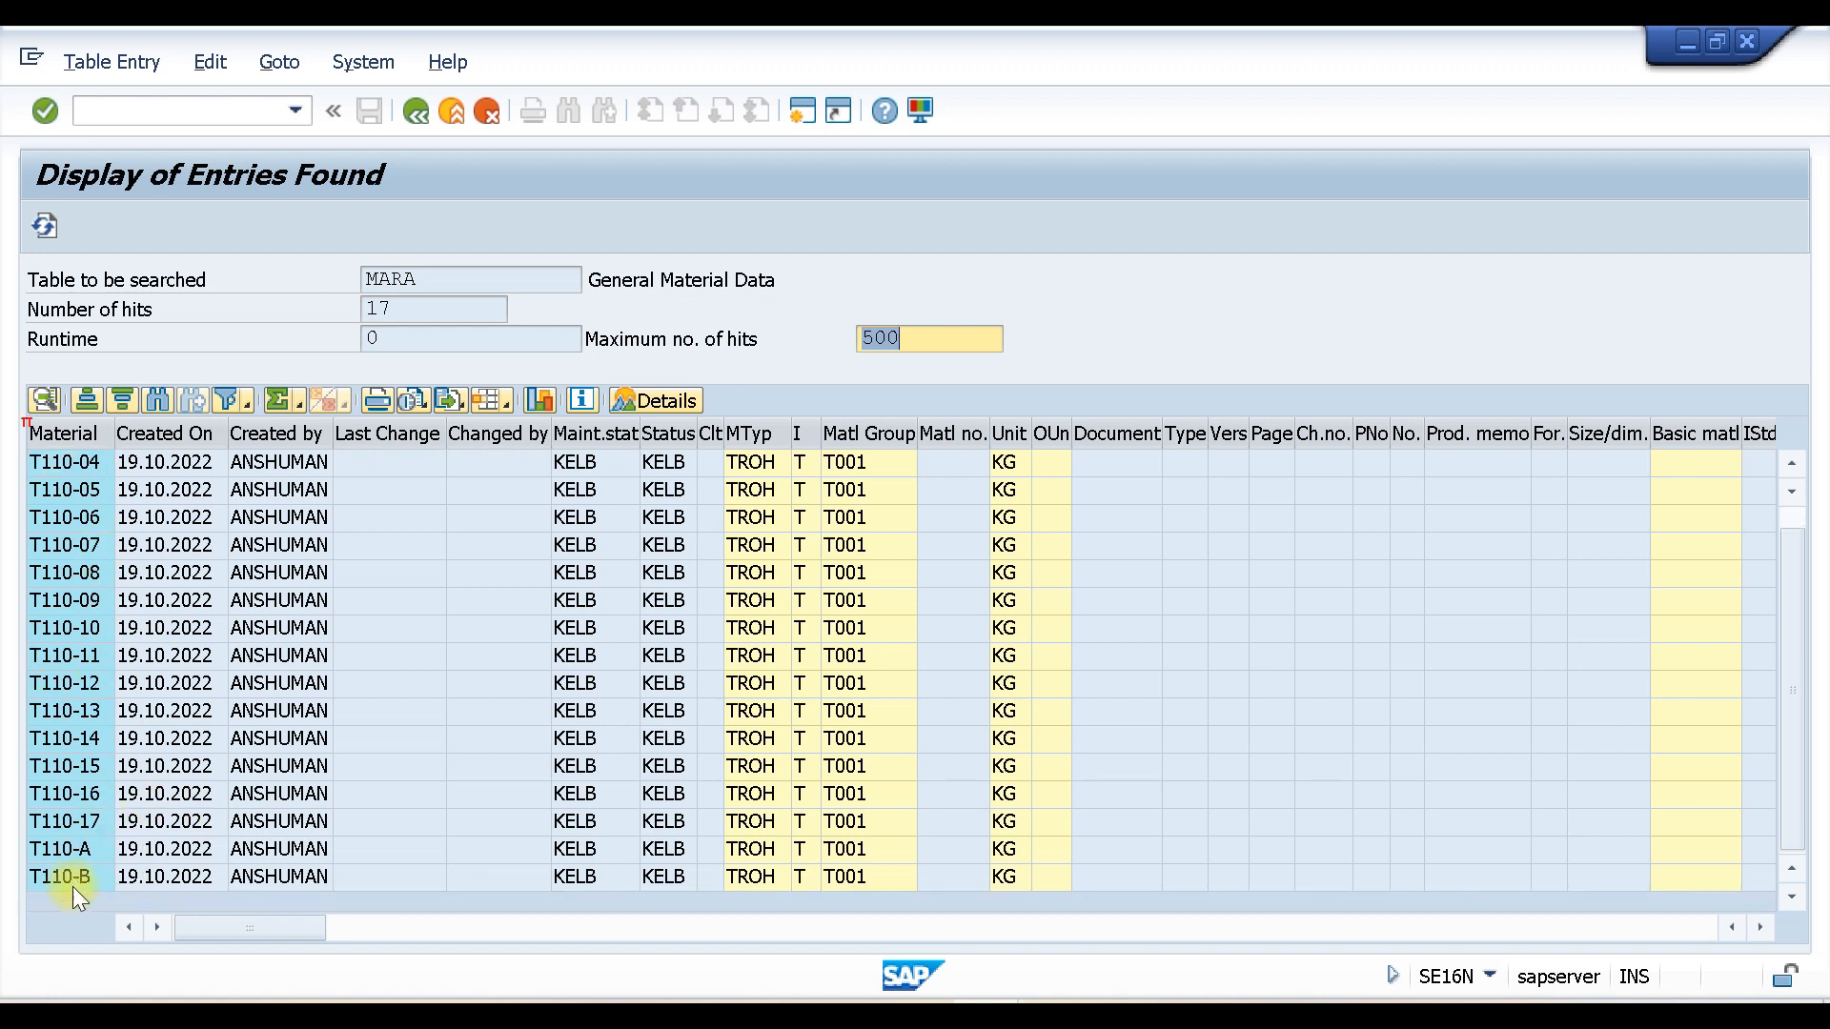
pyautogui.click(42, 876)
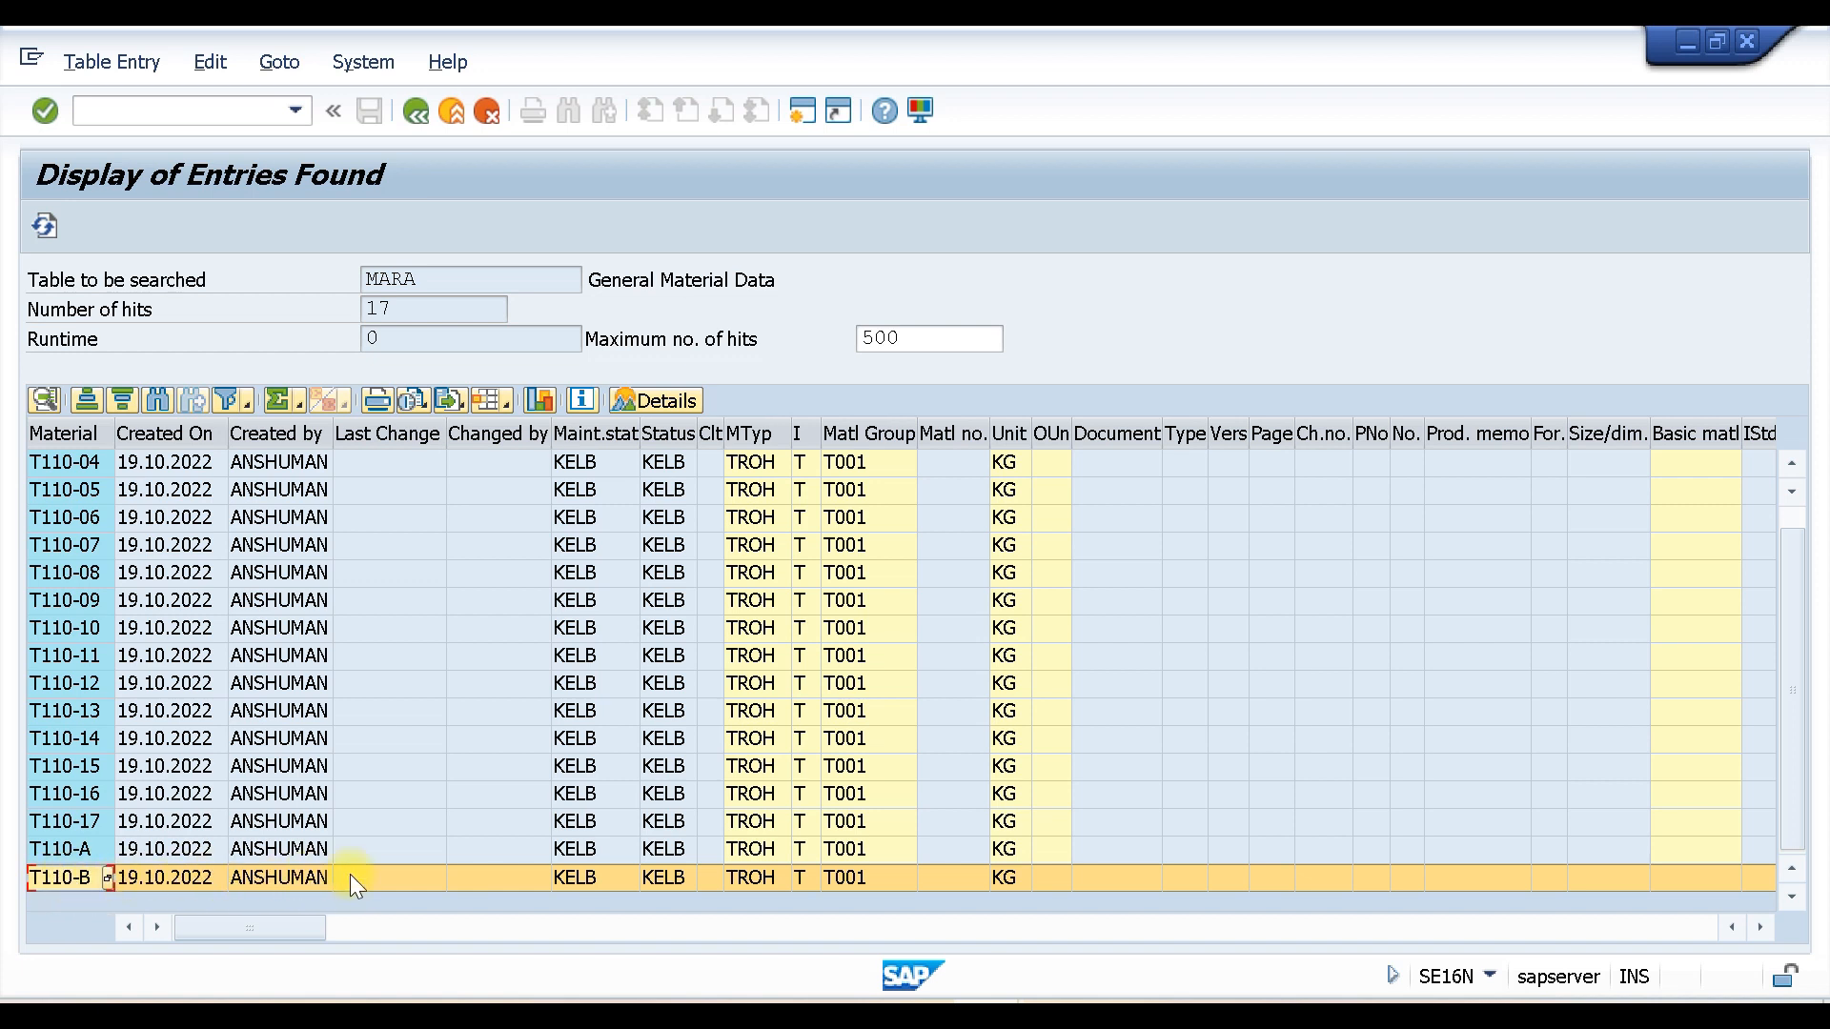
pyautogui.moveTo(260, 925); pyautogui.dragTo(947, 969)
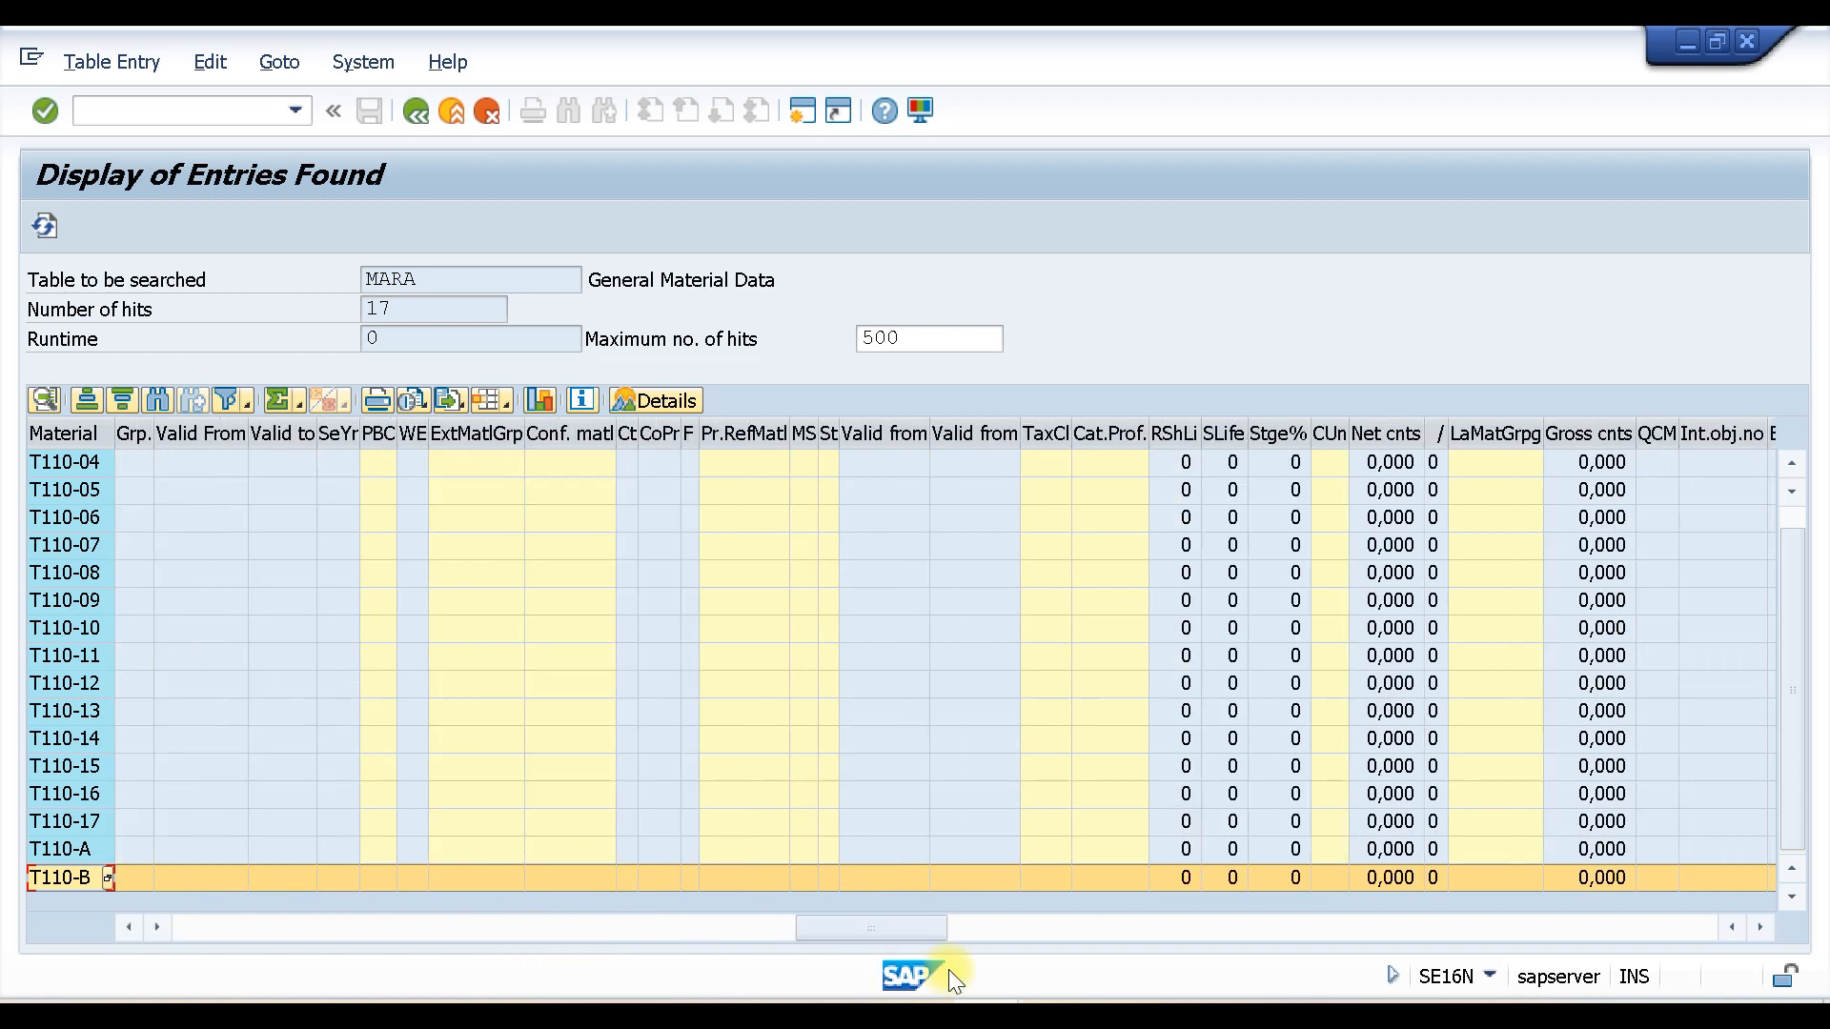
# Step: Switch back to the Batch Input Session Overview window and leave it for the SAP Easy Access screen
pyautogui.click(971, 336)
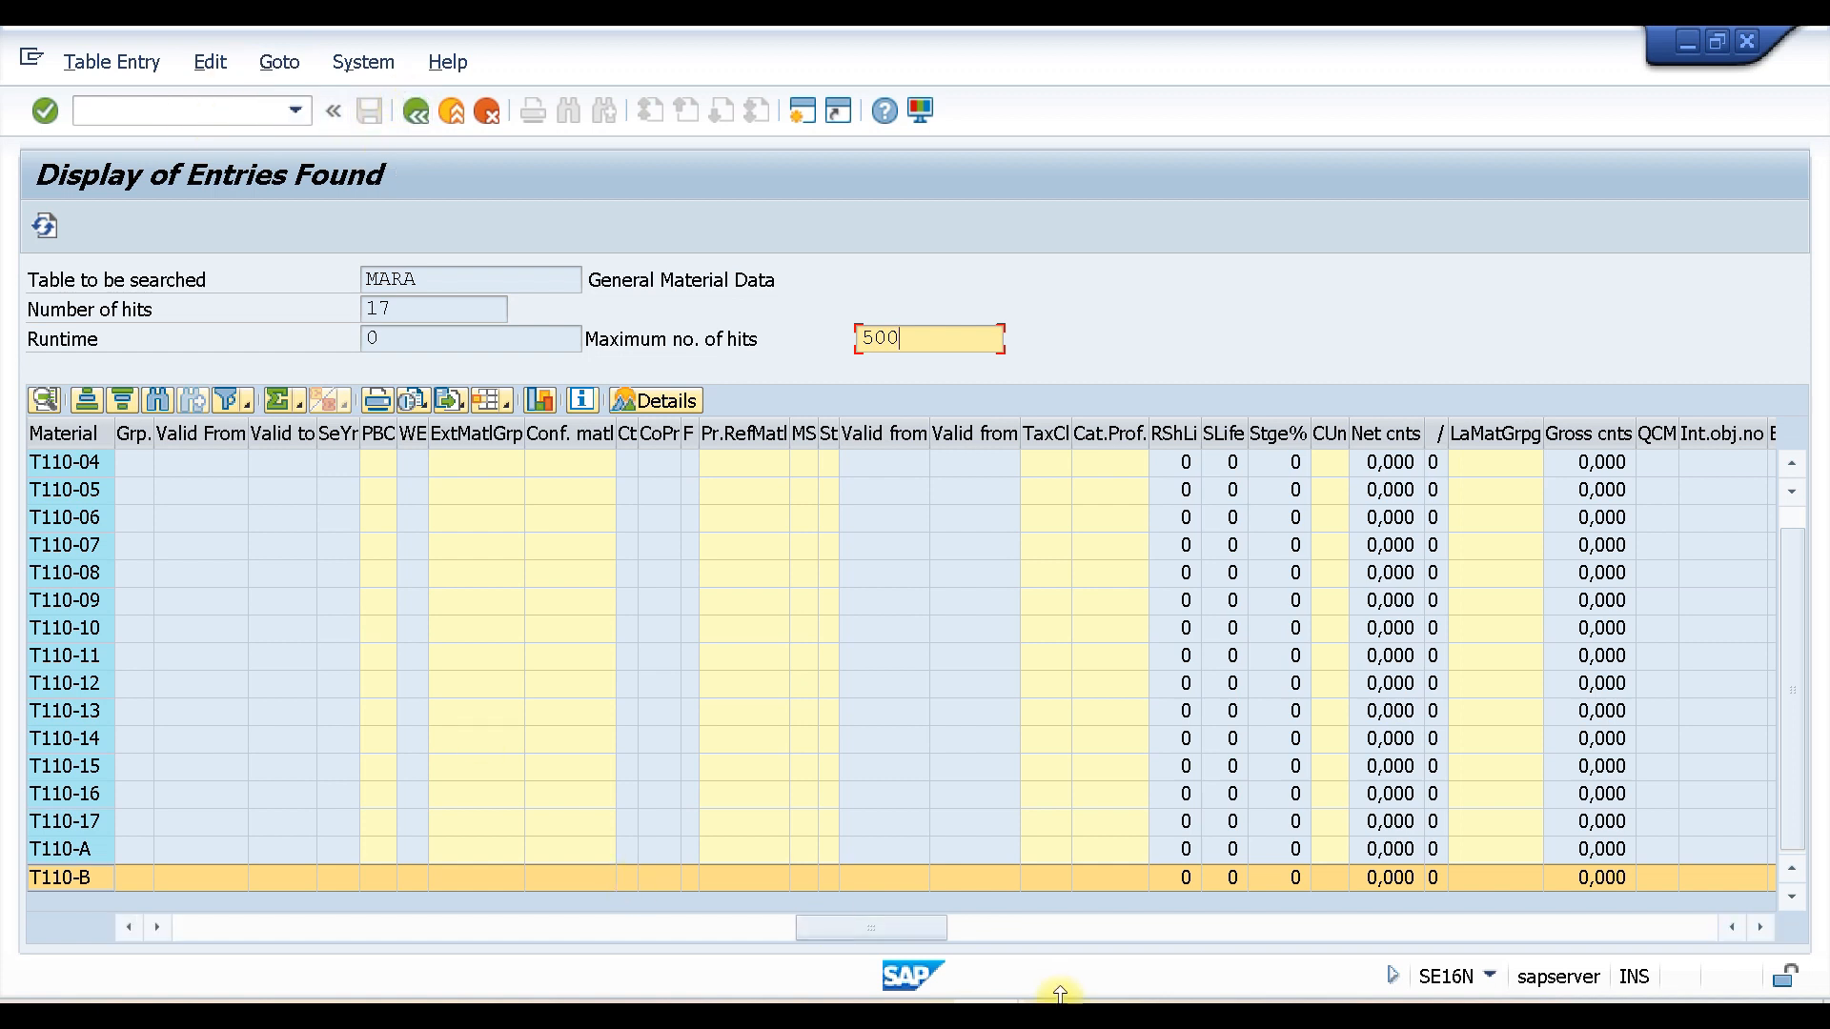
pyautogui.moveTo(972, 992)
pyautogui.click(932, 899)
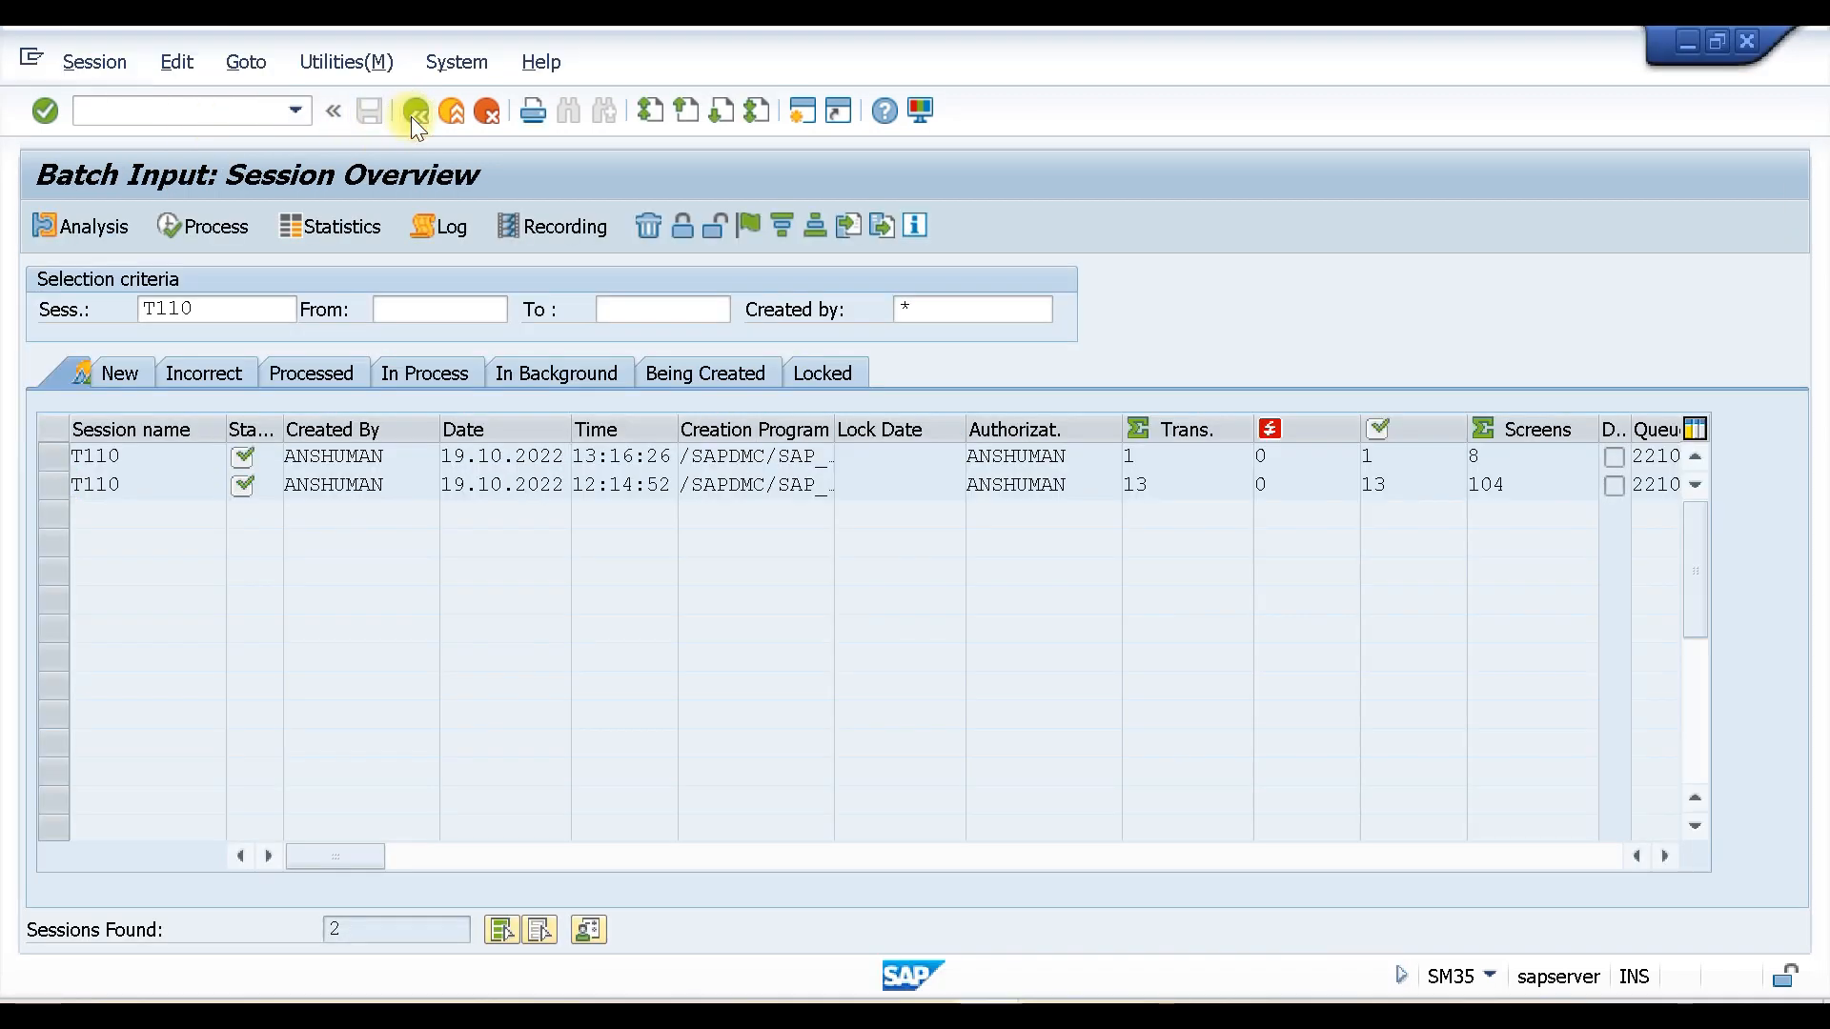
pyautogui.click(410, 117)
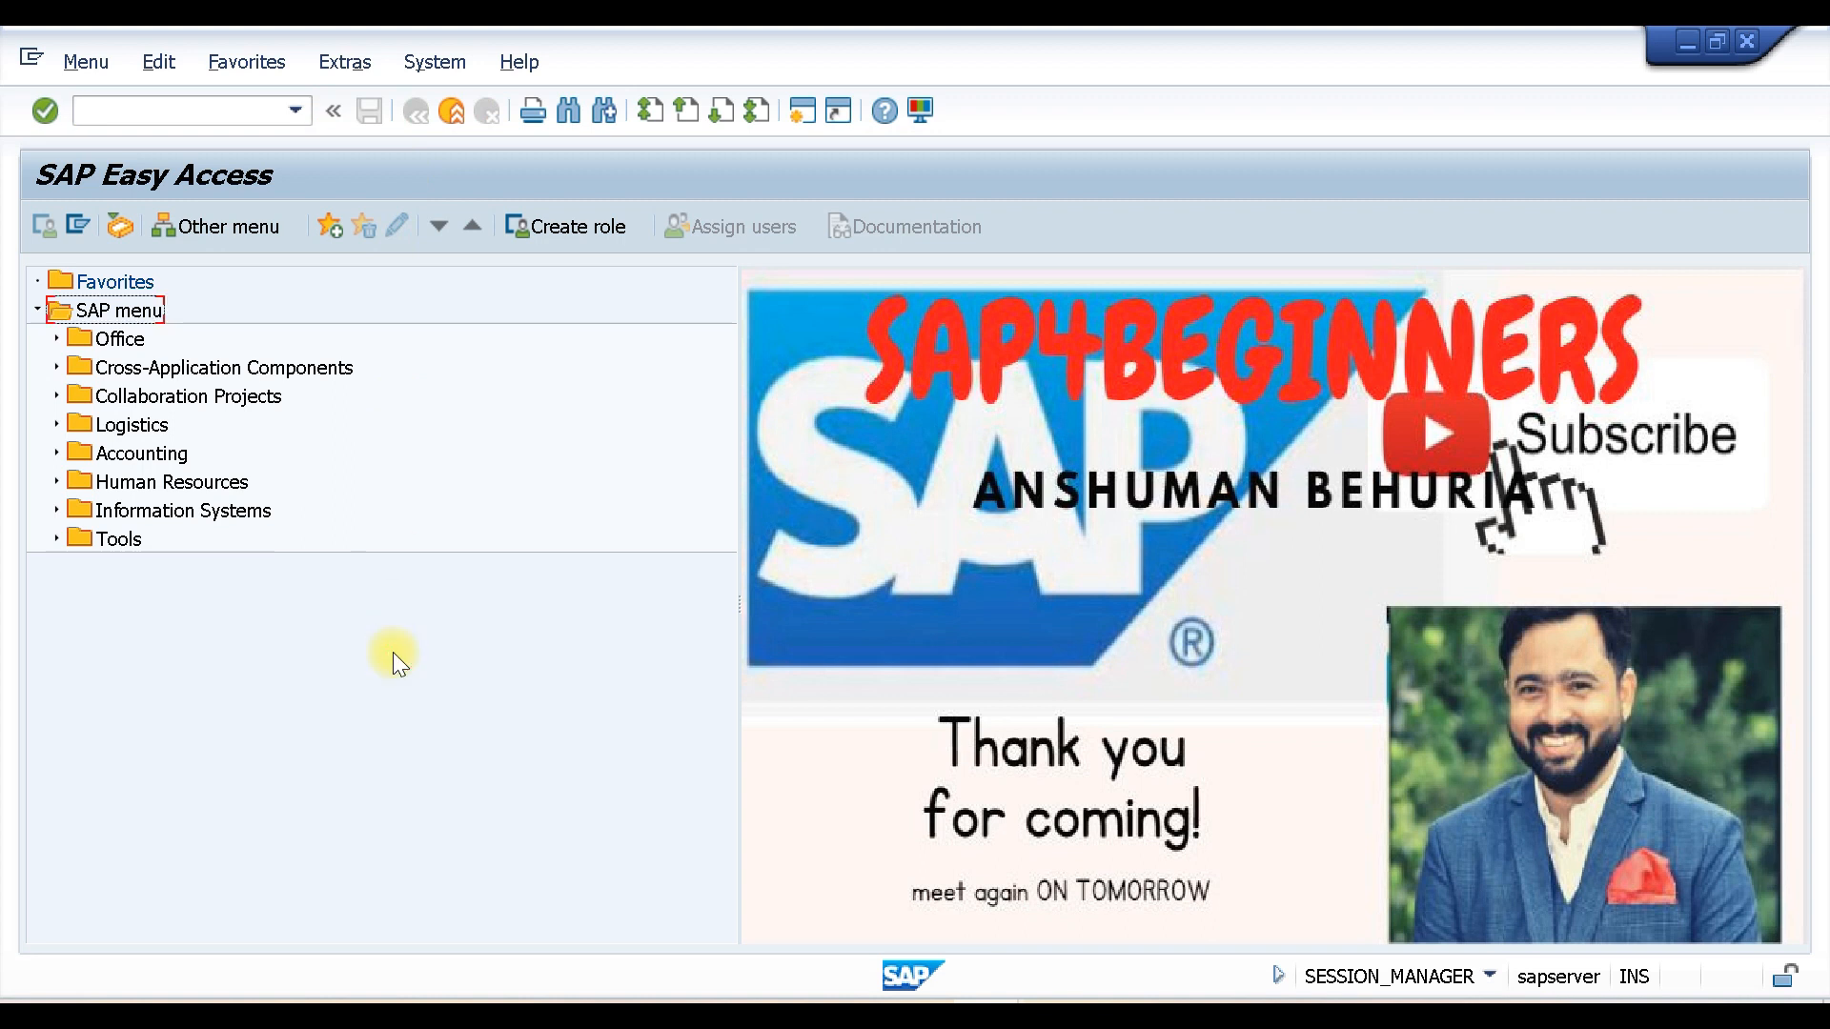